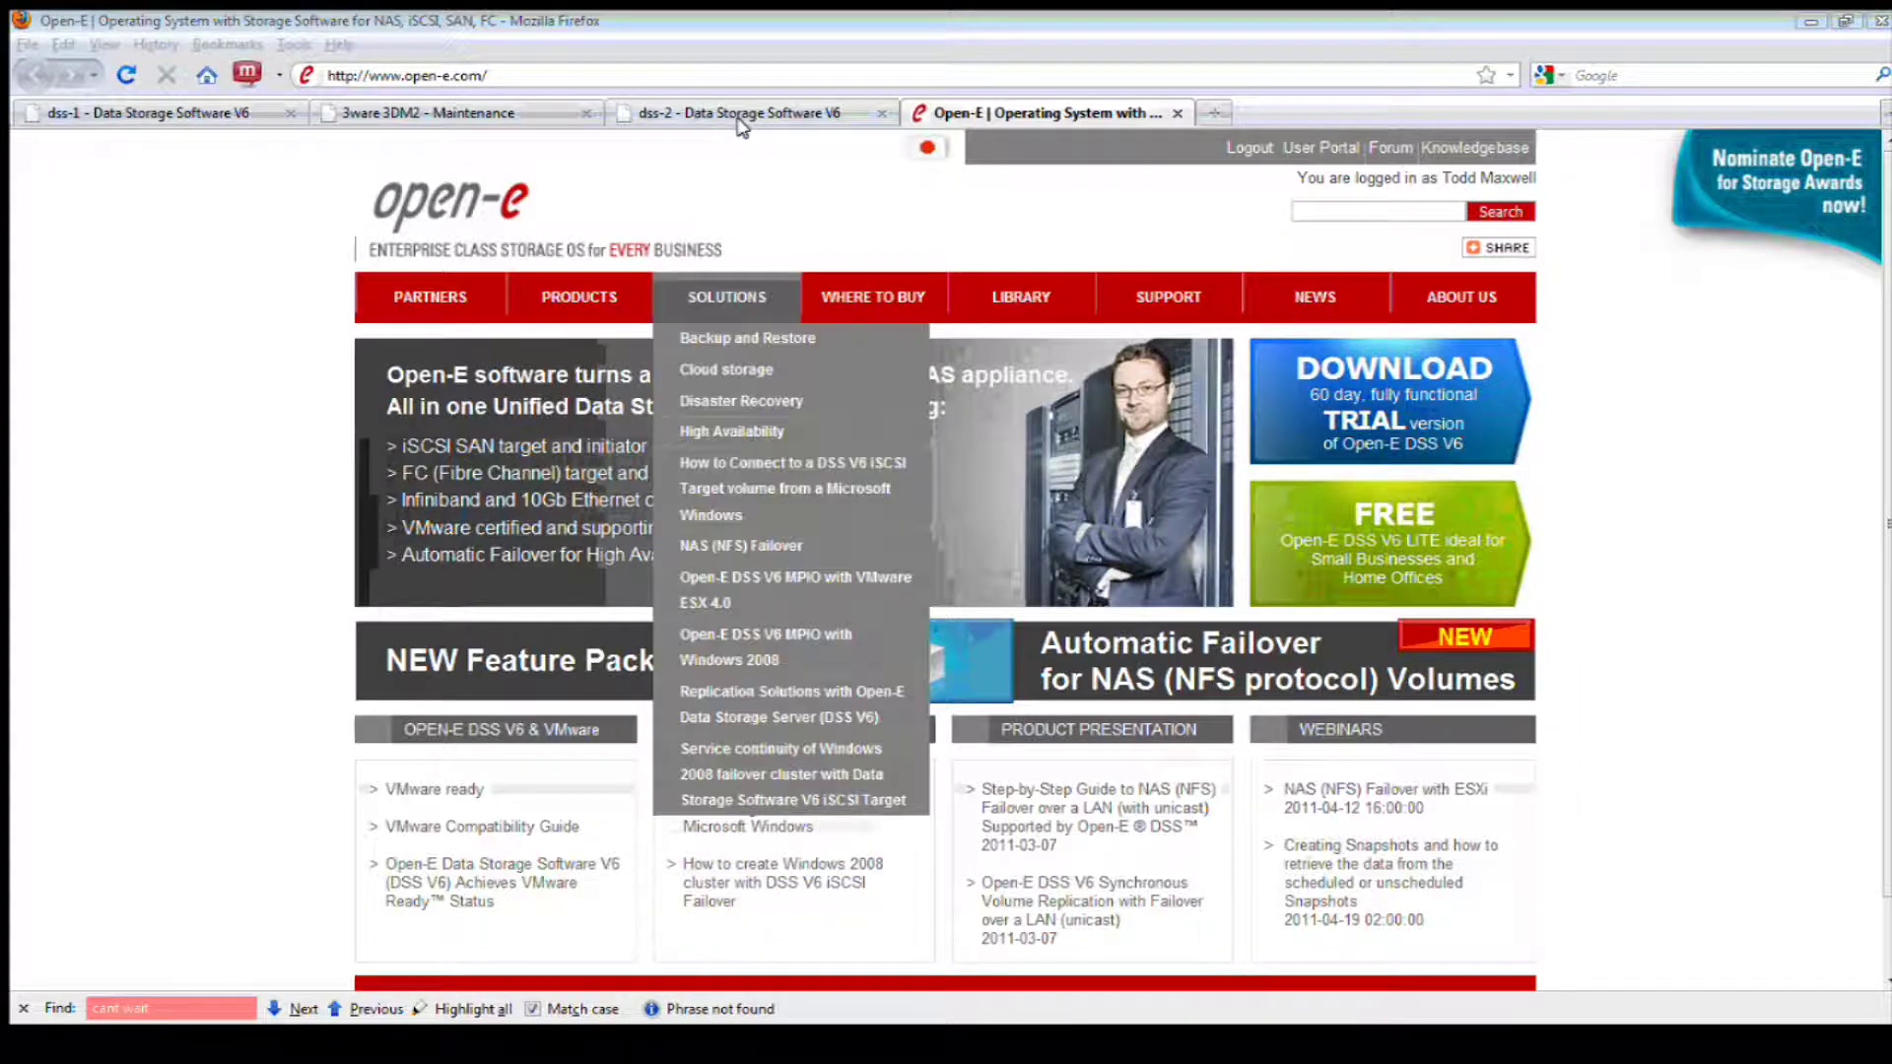
Compare the volume group pages of the dss-1 and dss-2 storage servers
left_click(210, 116)
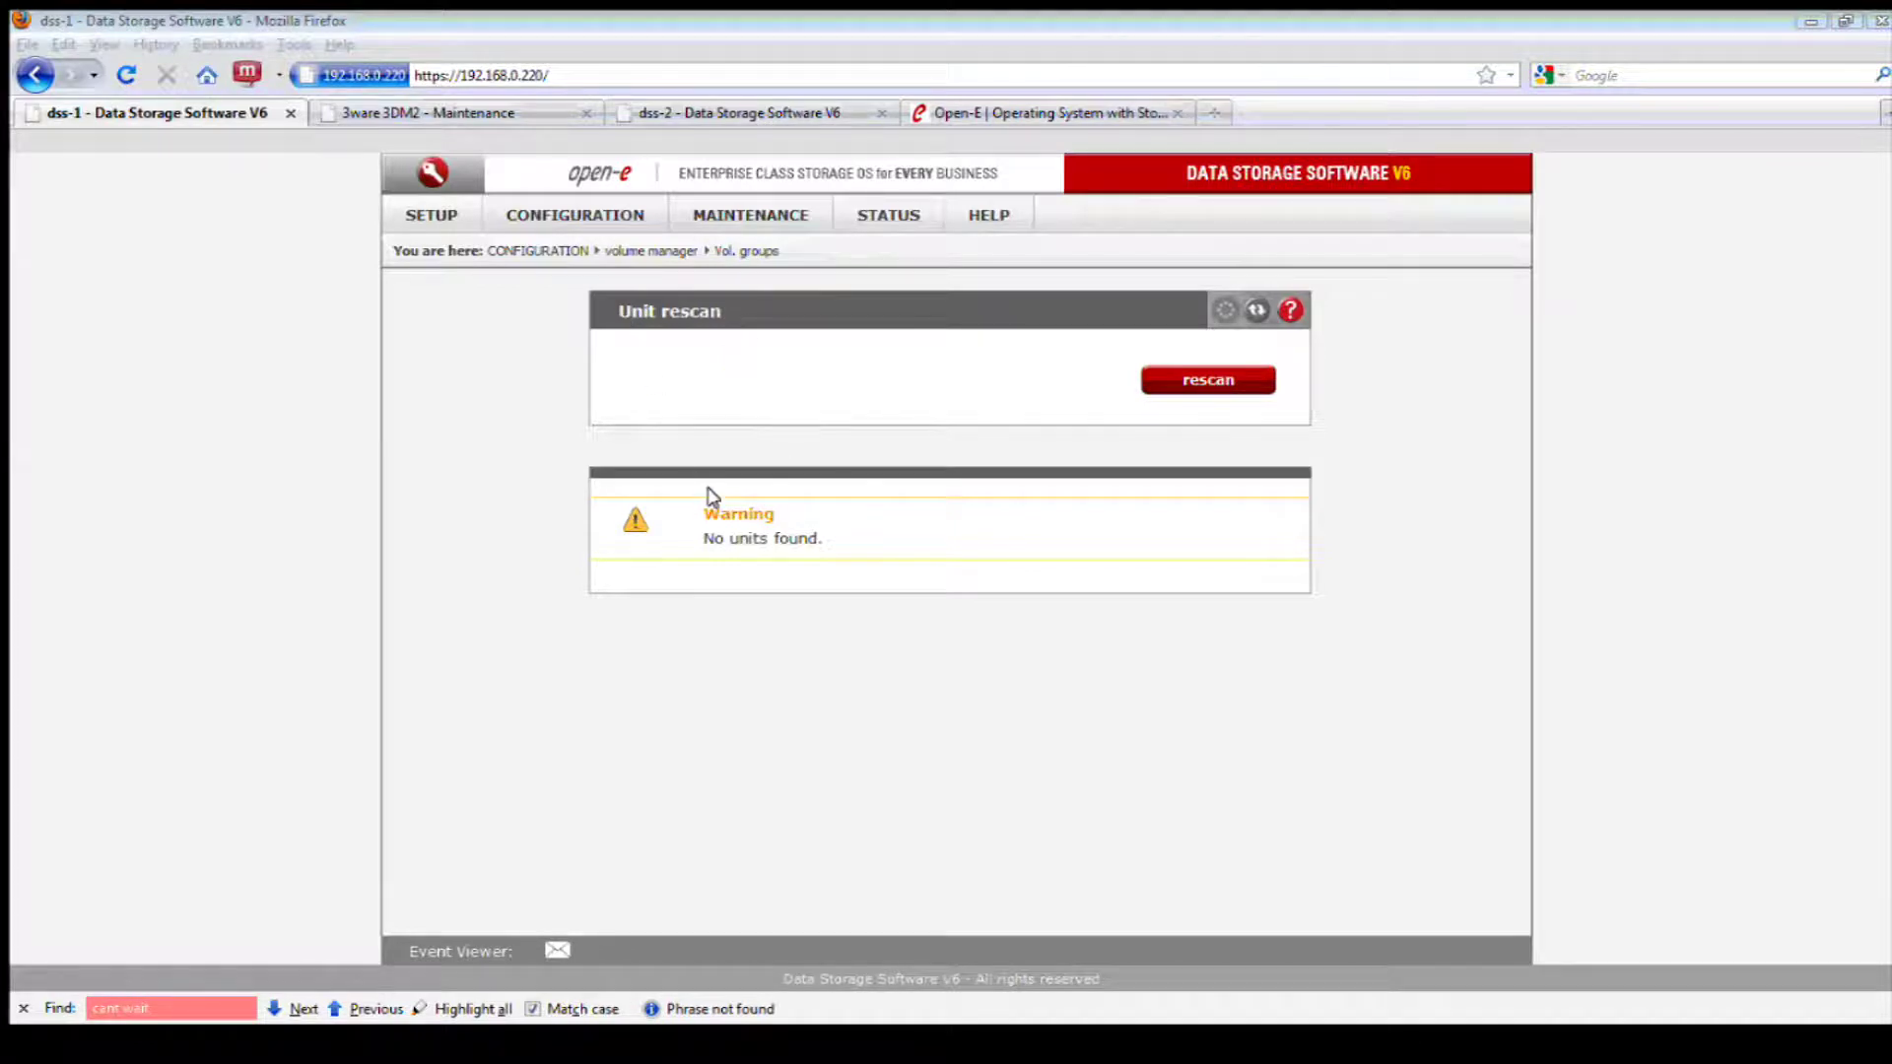
left_click(703, 118)
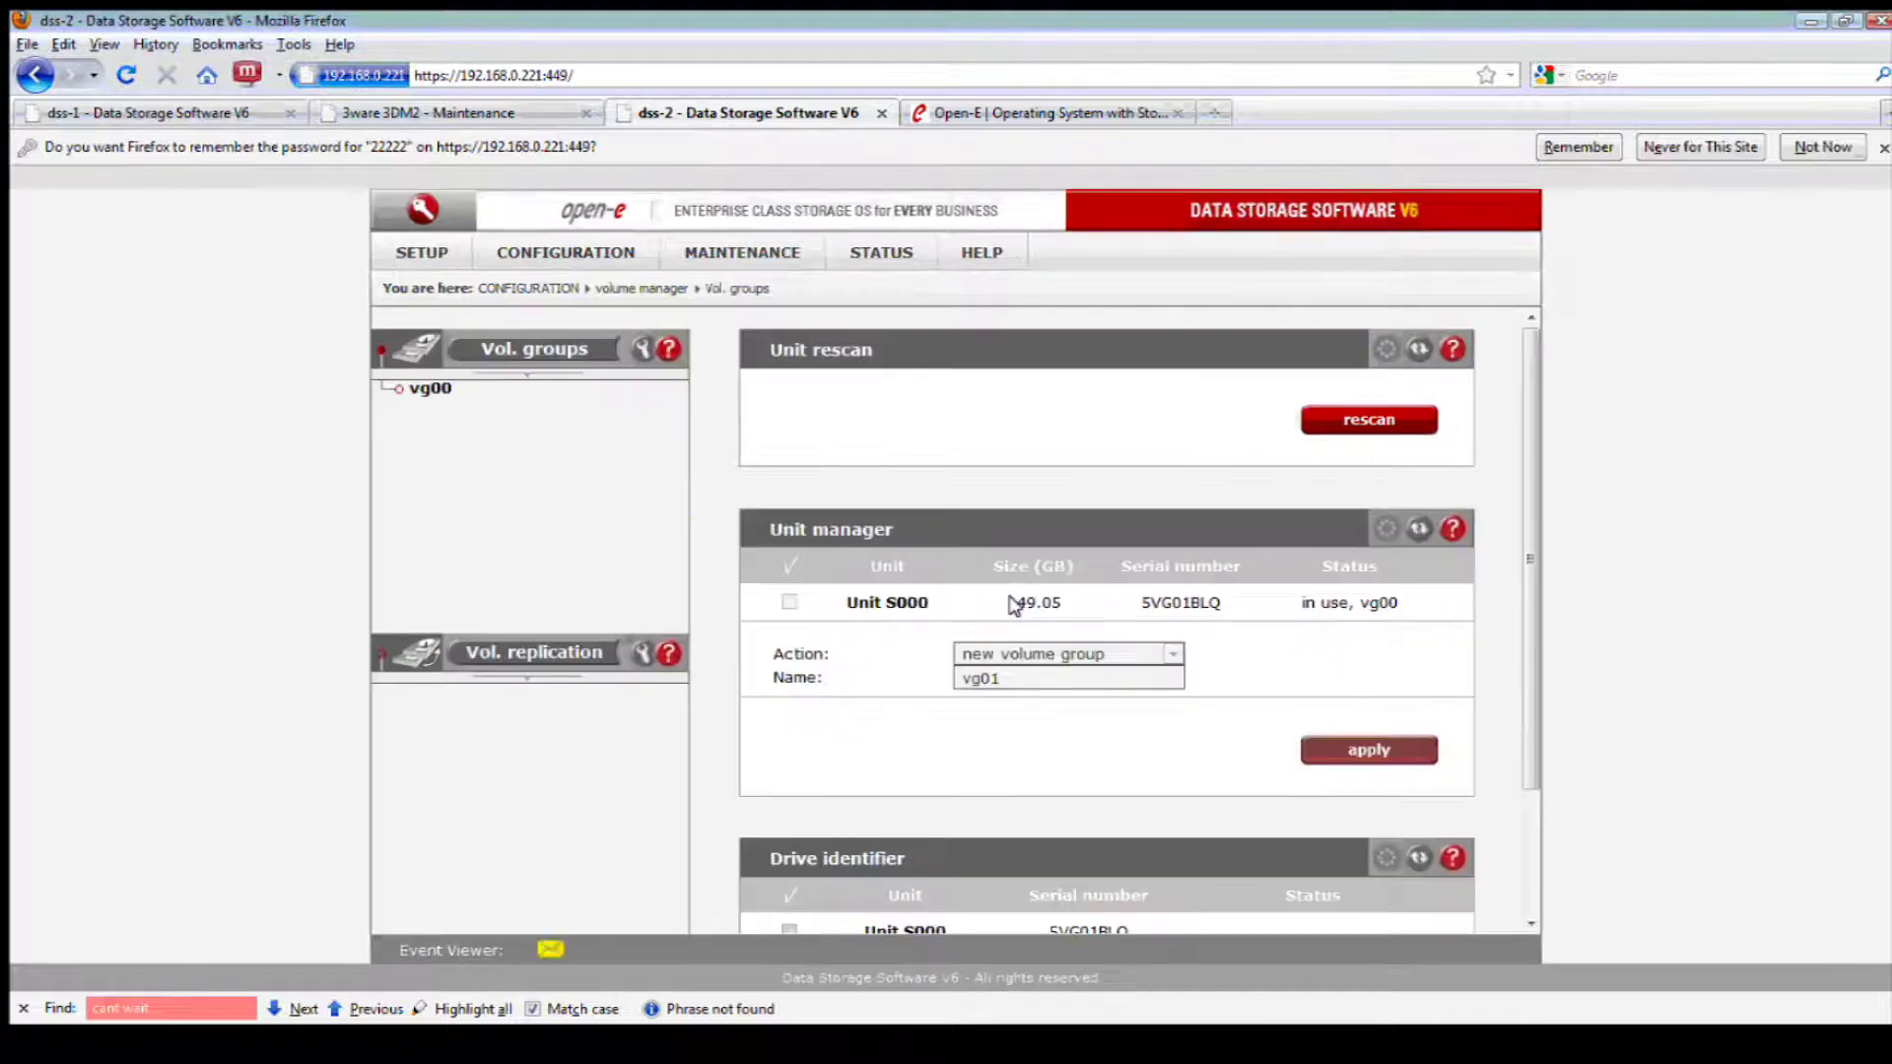
left_click(178, 110)
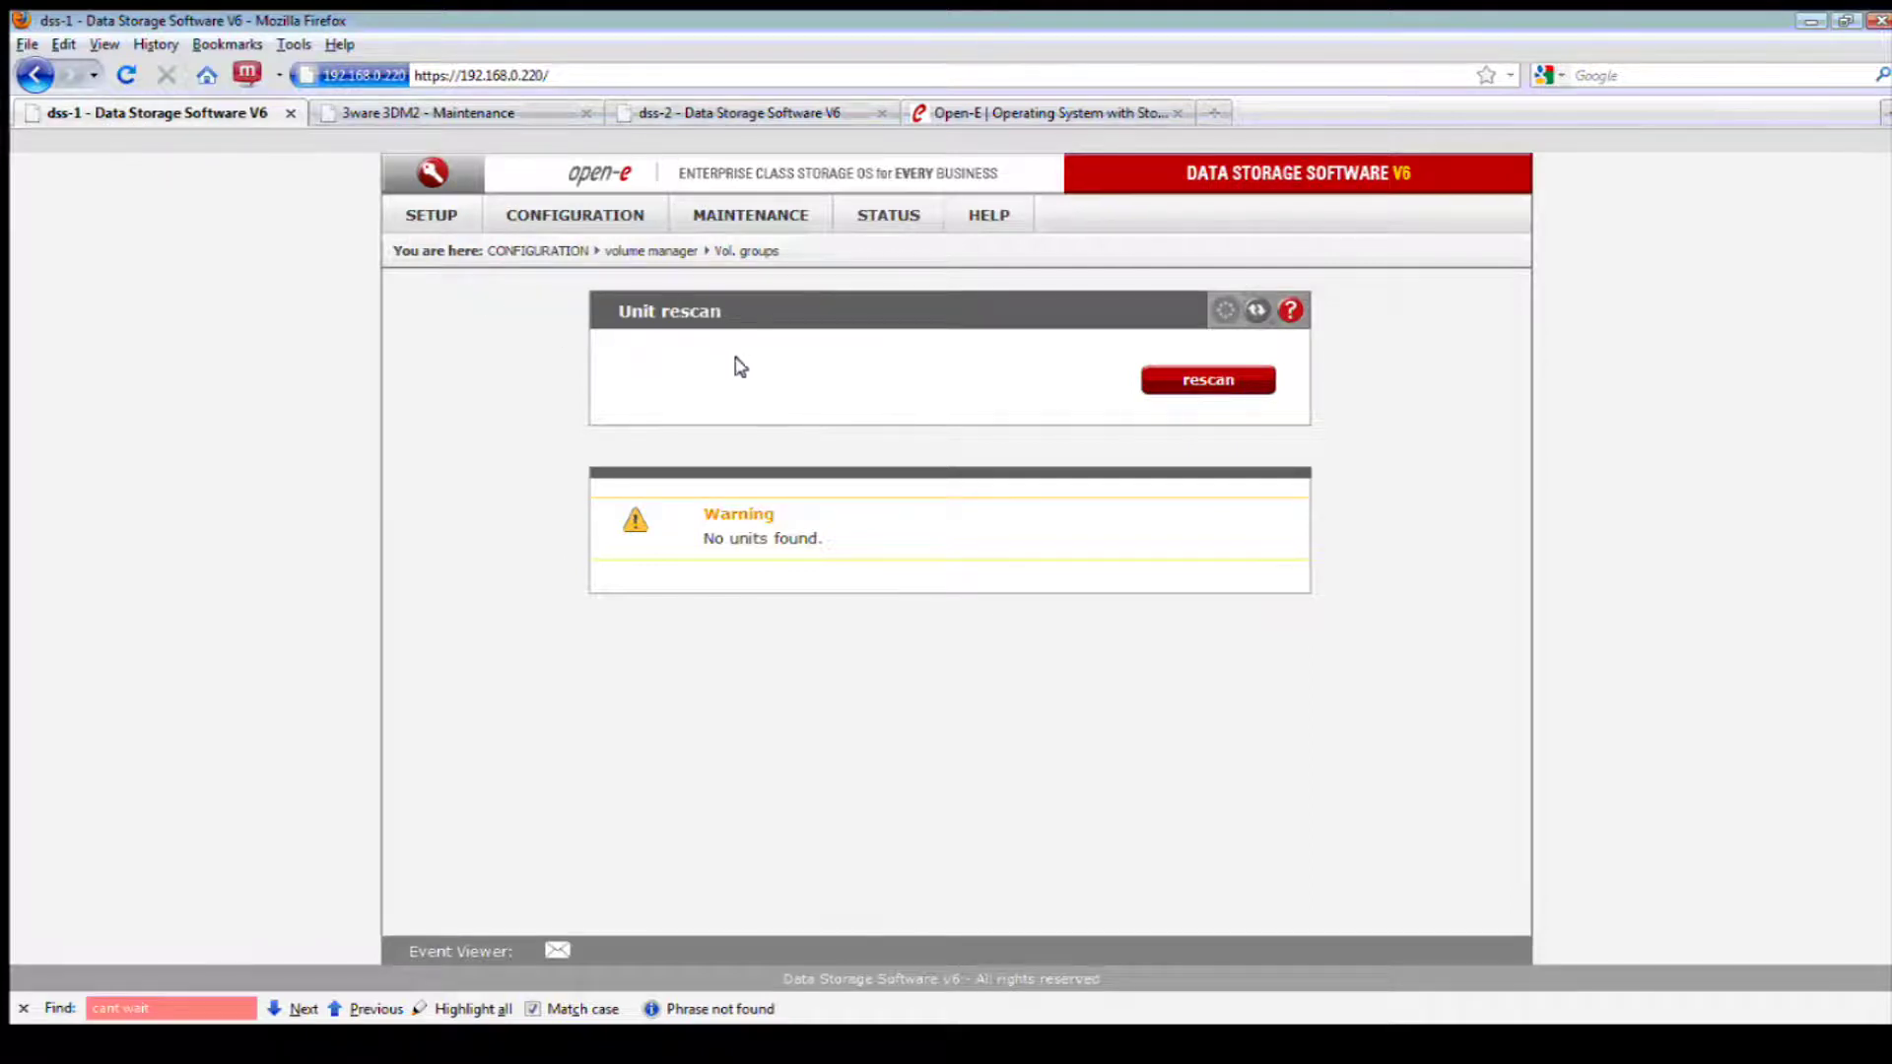
Open the hardware RAID settings on dss-1 and review the LSI 0 controller's configuration, physical disks and logical disk options
left_click(430, 216)
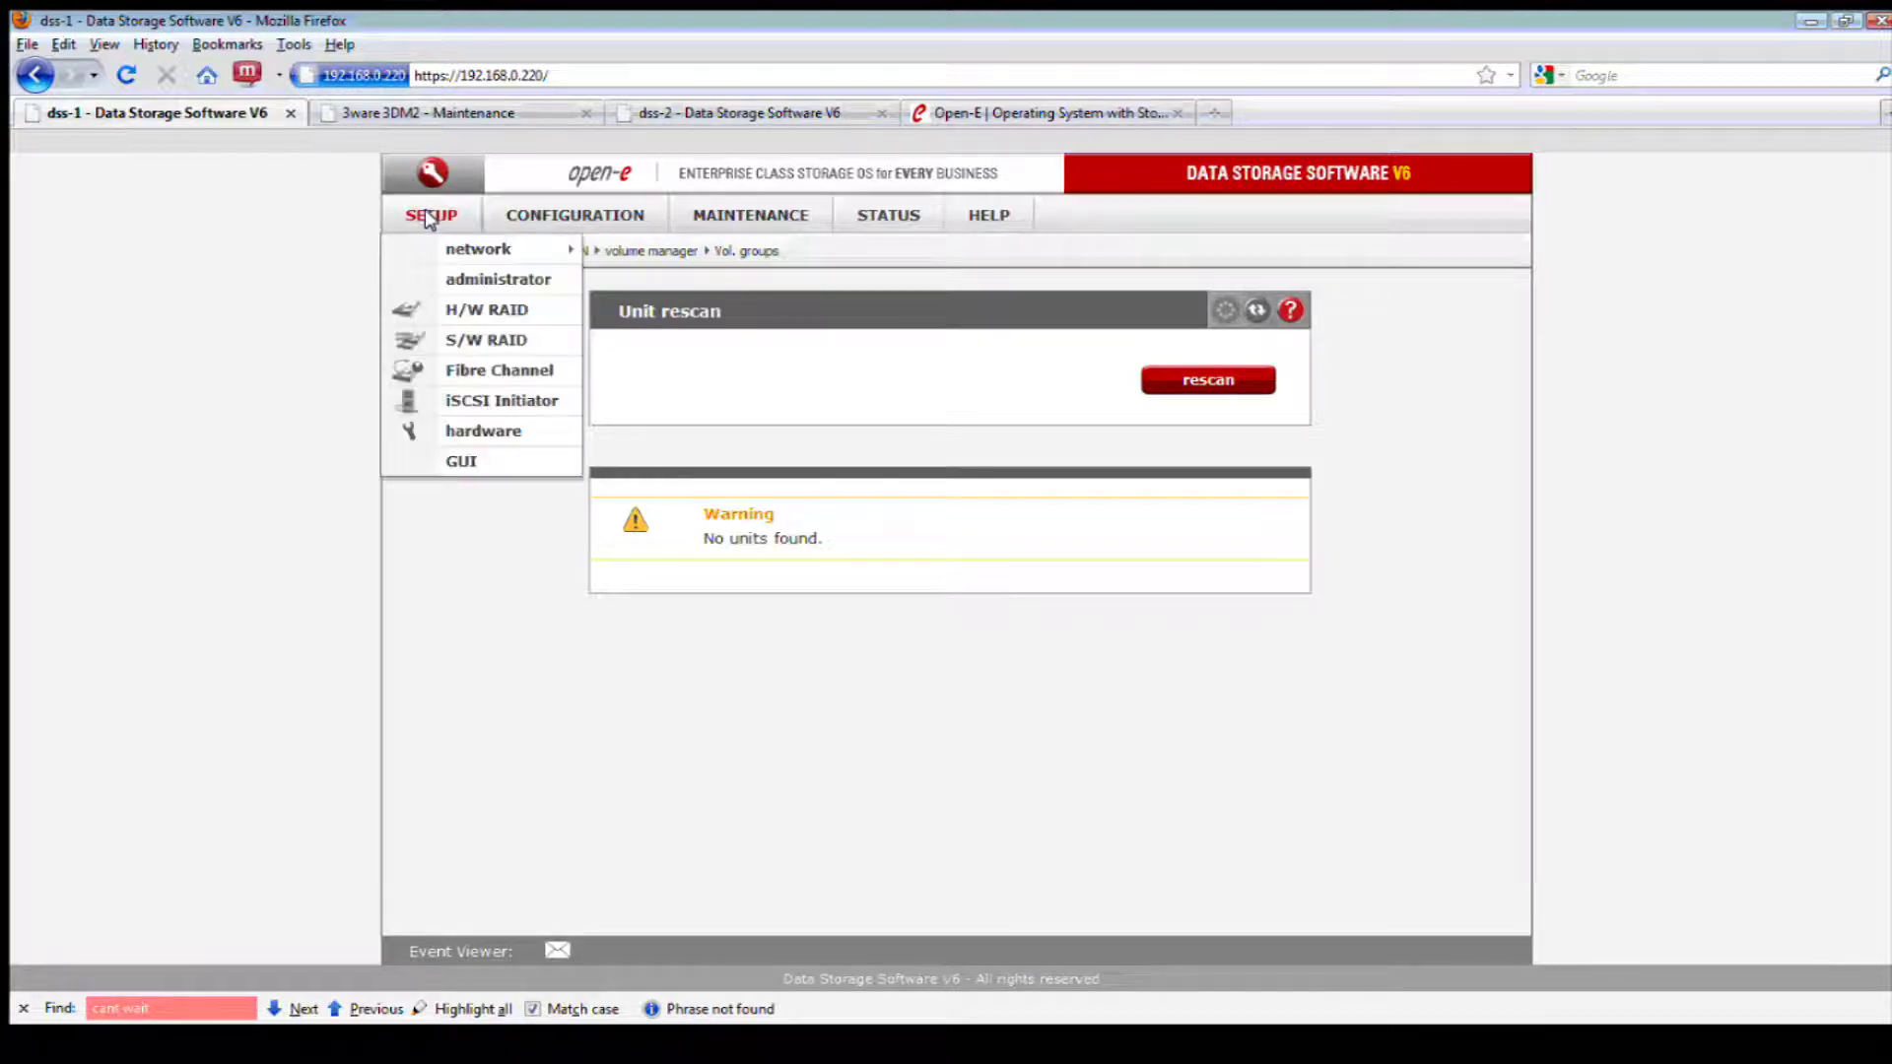
mouse_move(448, 255)
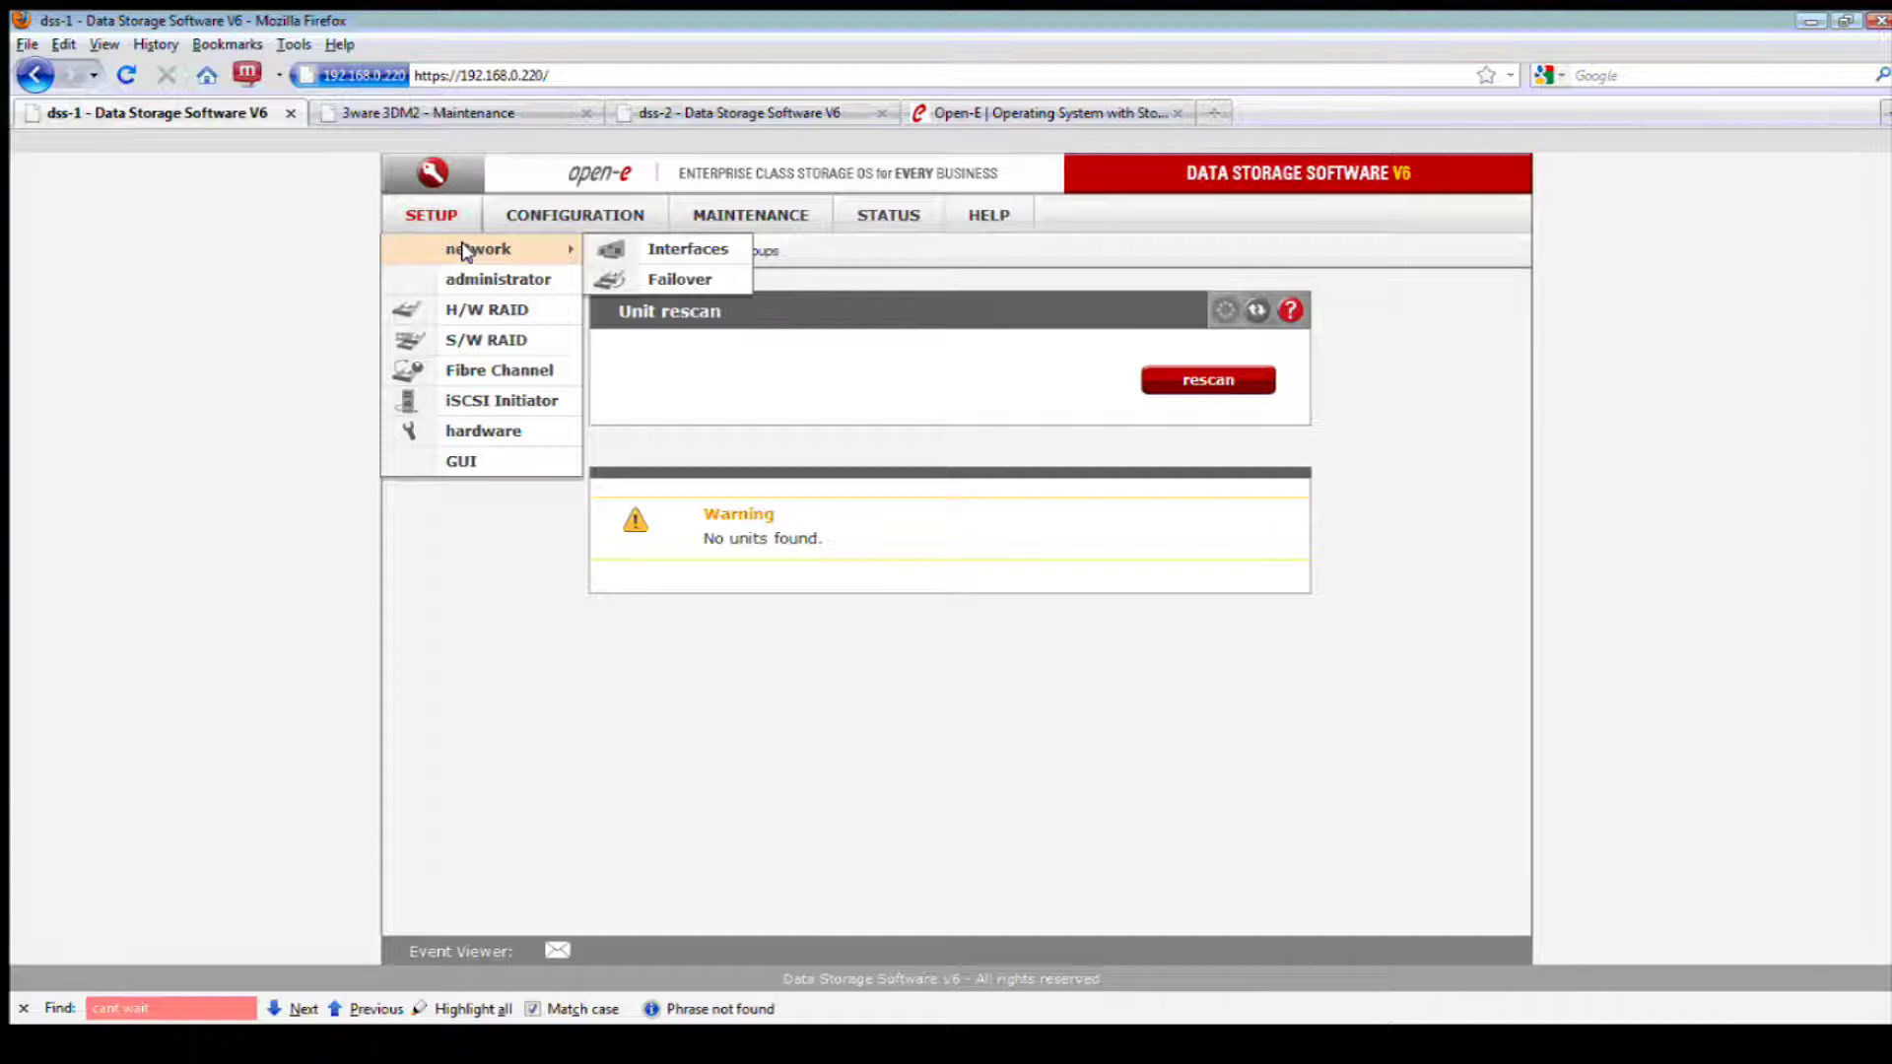
left_click(459, 111)
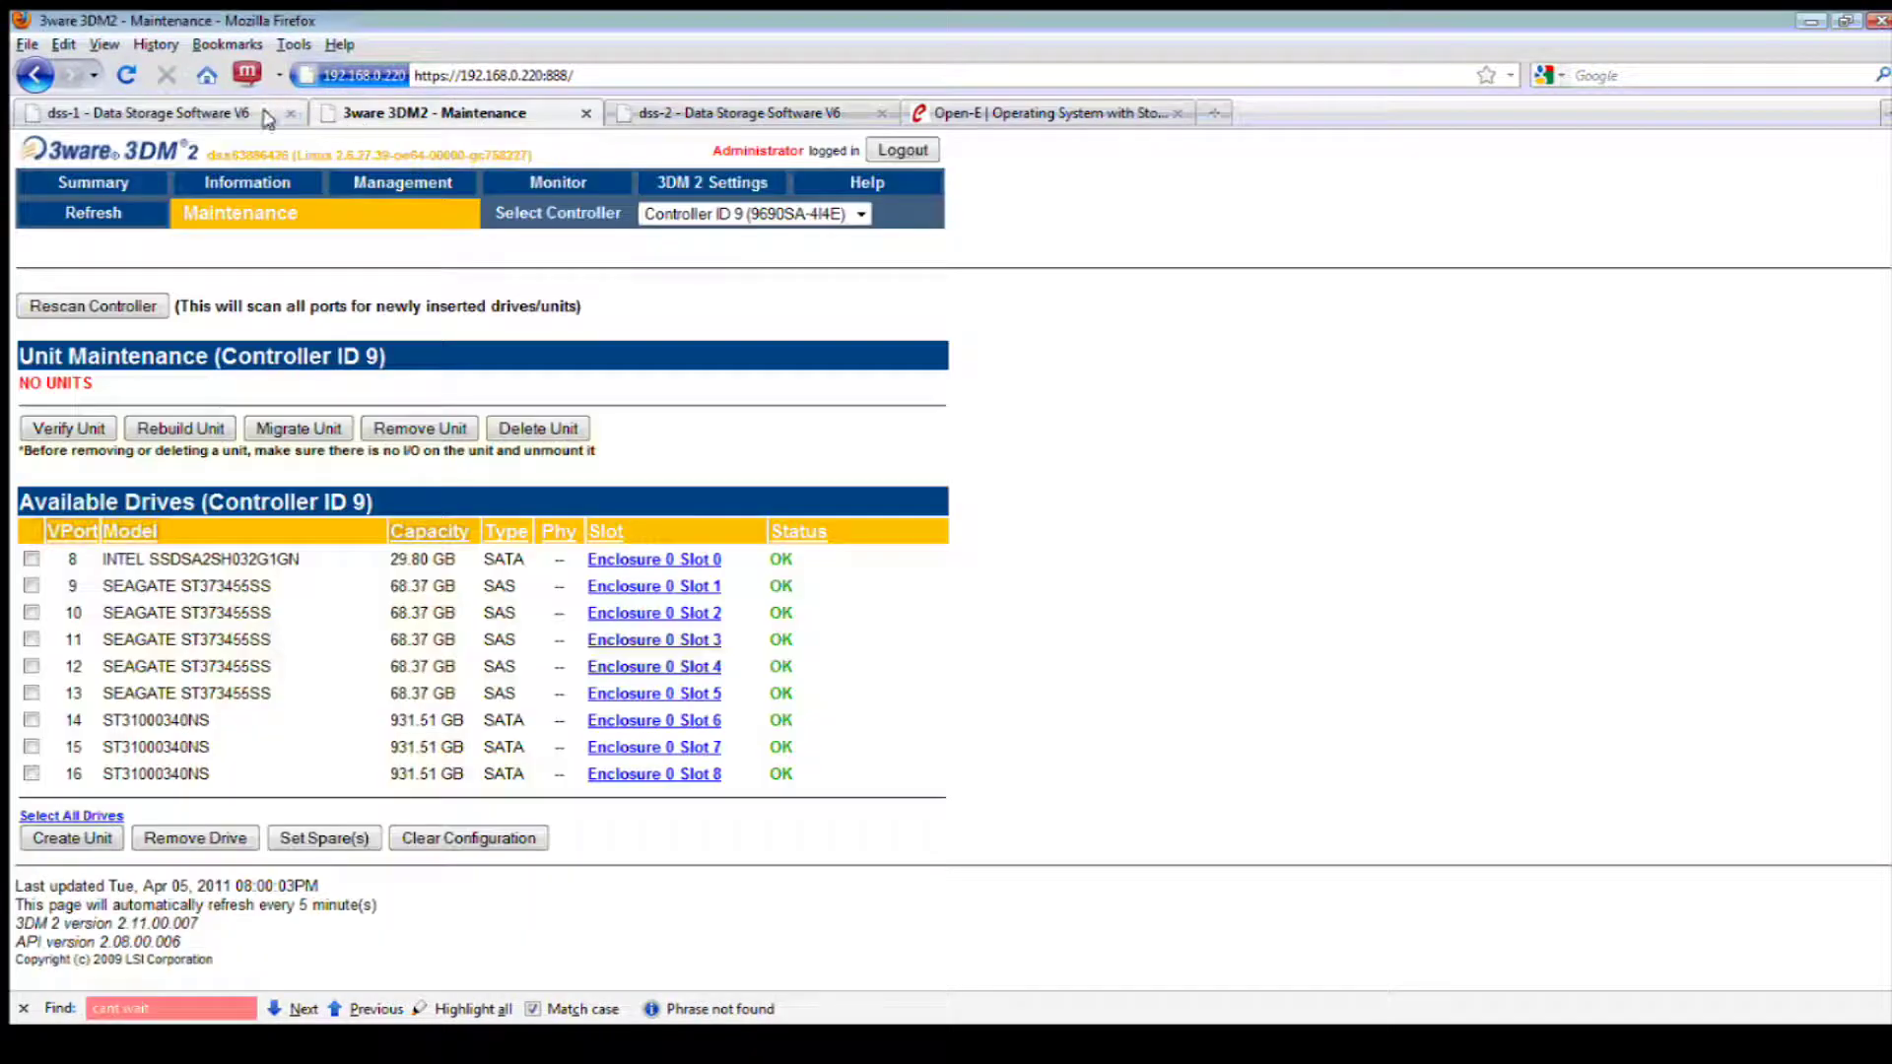
left_click(207, 112)
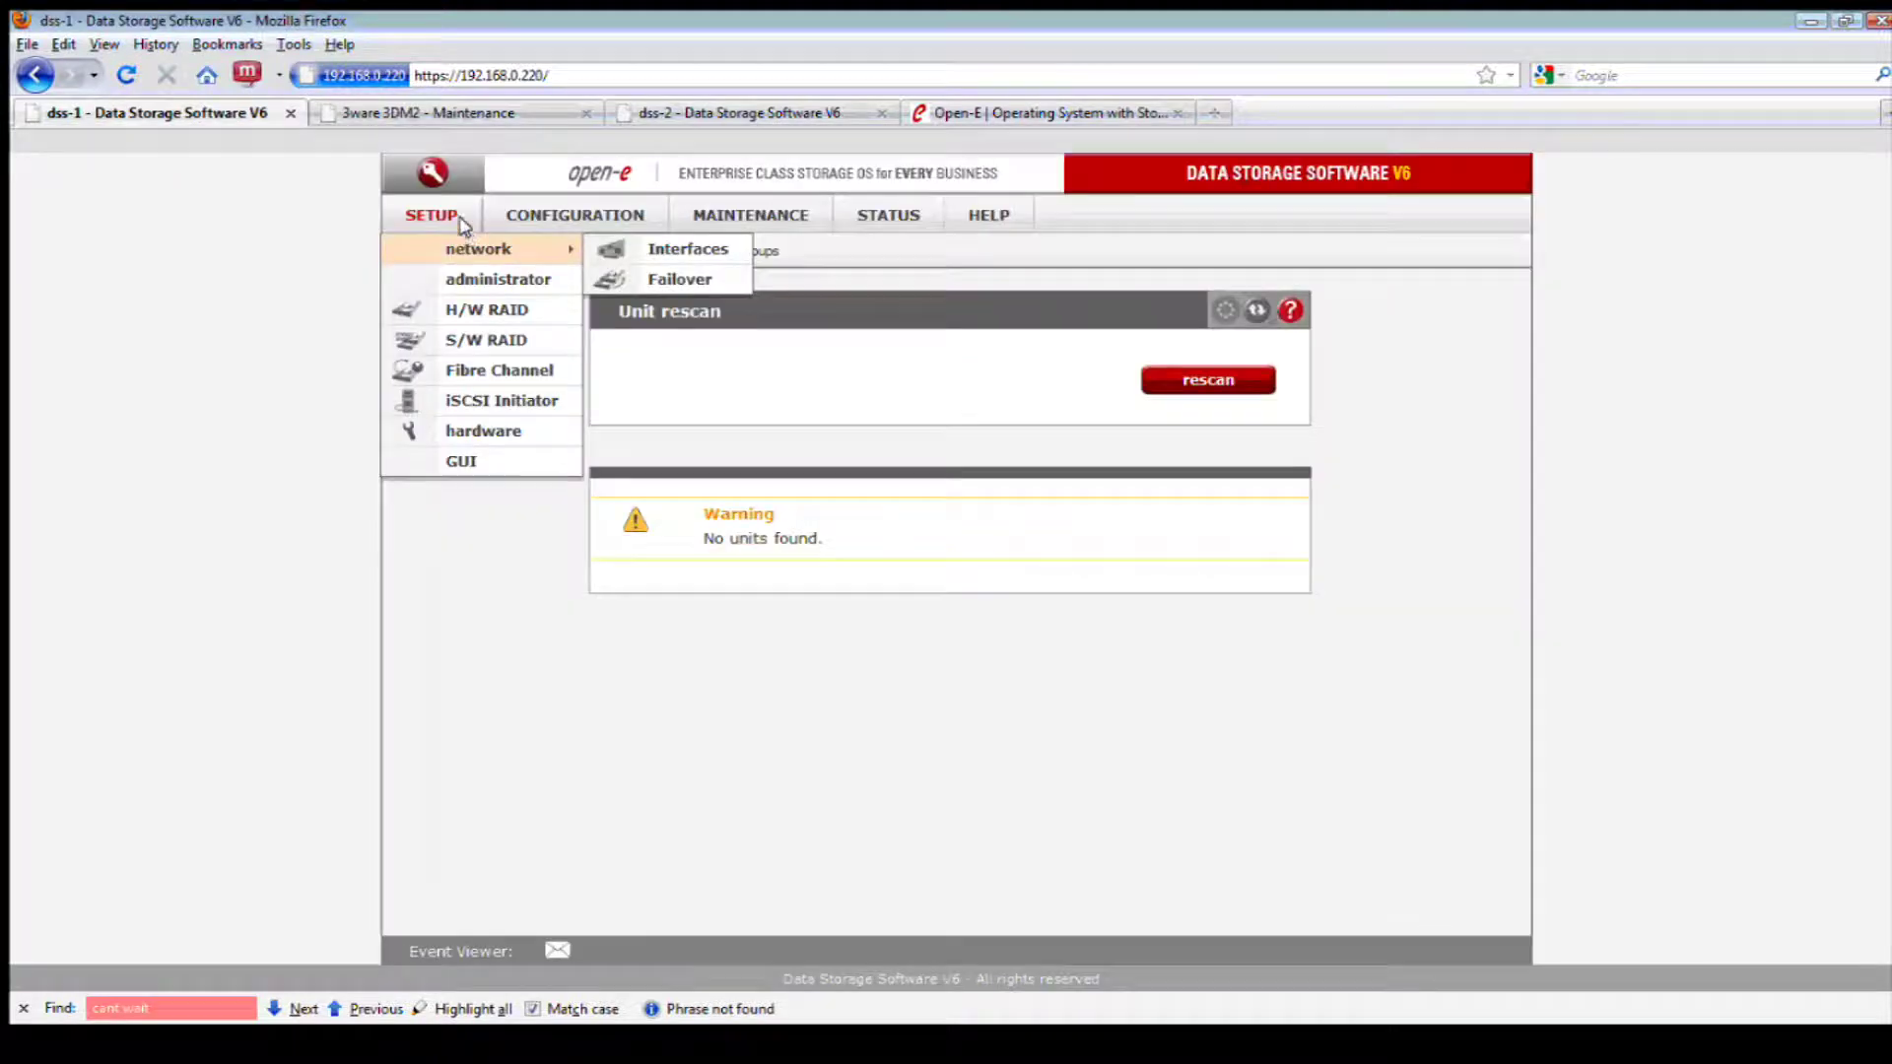
left_click(523, 315)
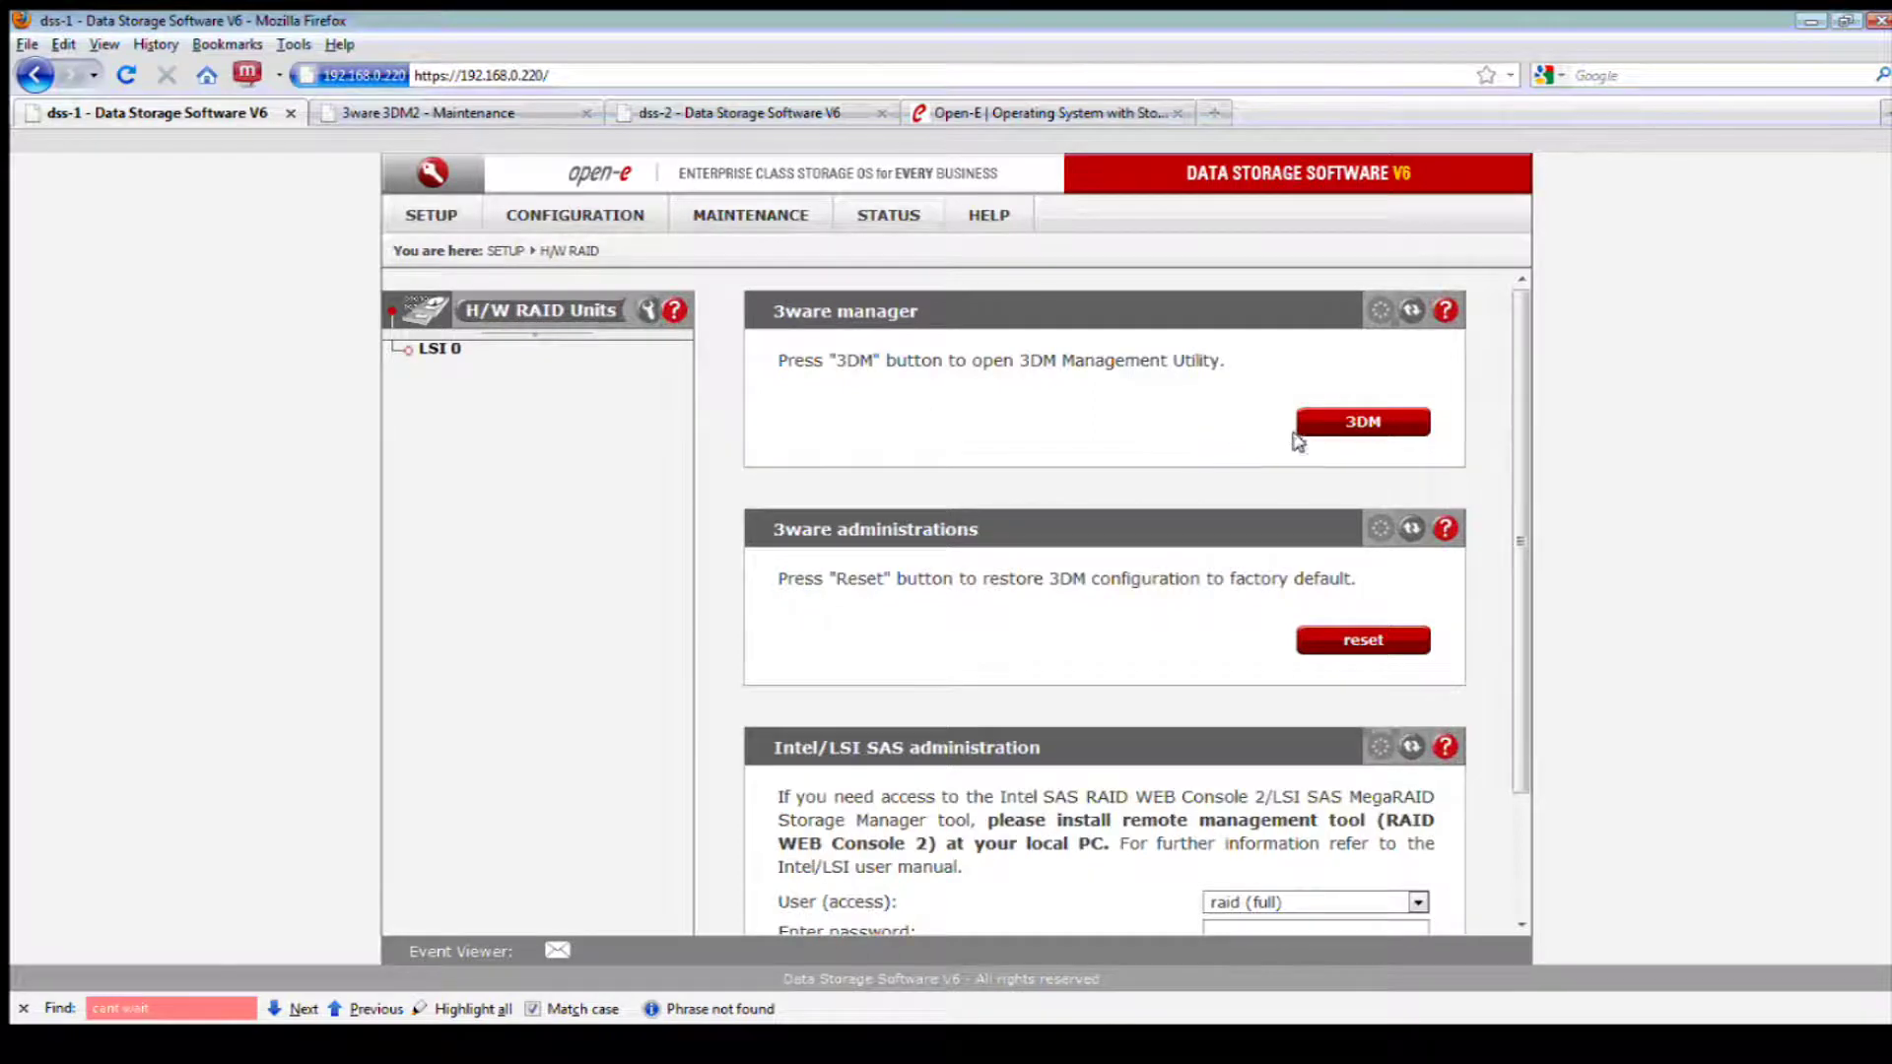
left_click(434, 351)
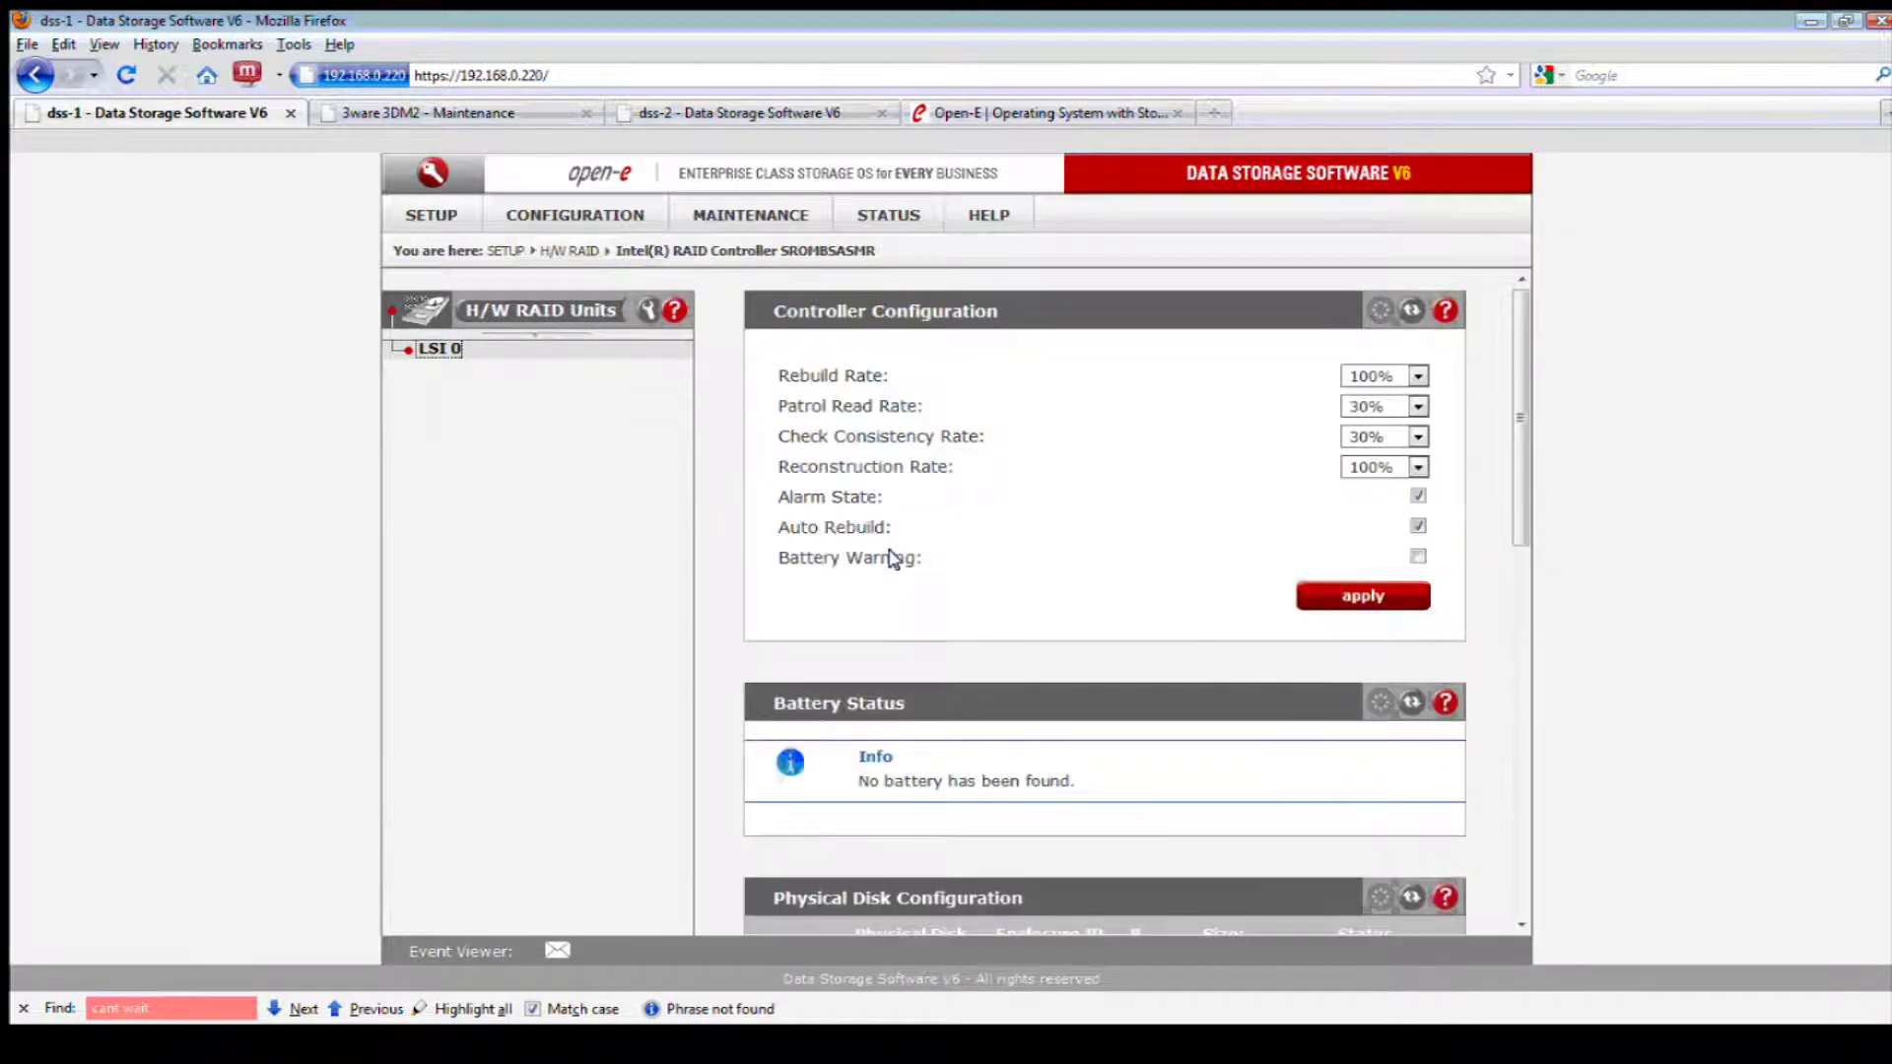
scroll(892, 557, "down", 5)
scroll(892, 557, "down", 1)
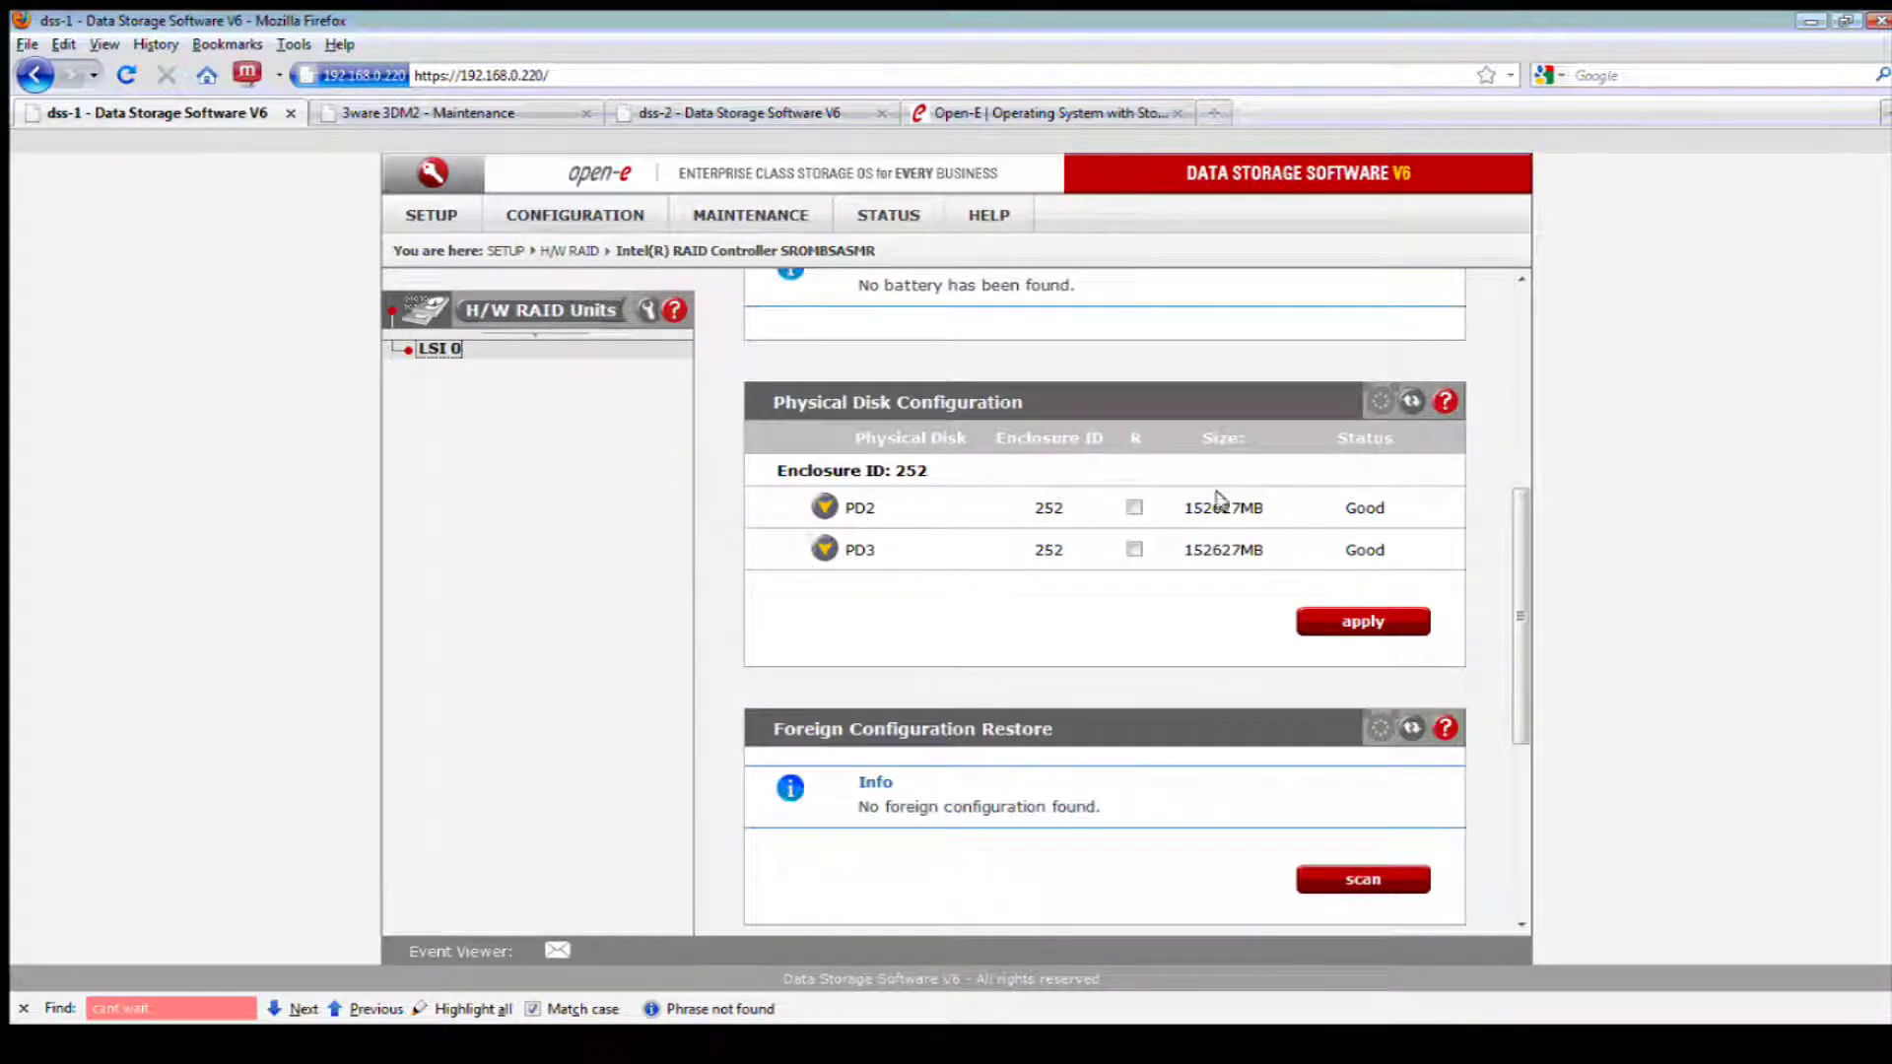
scroll(1119, 557, "down", 5)
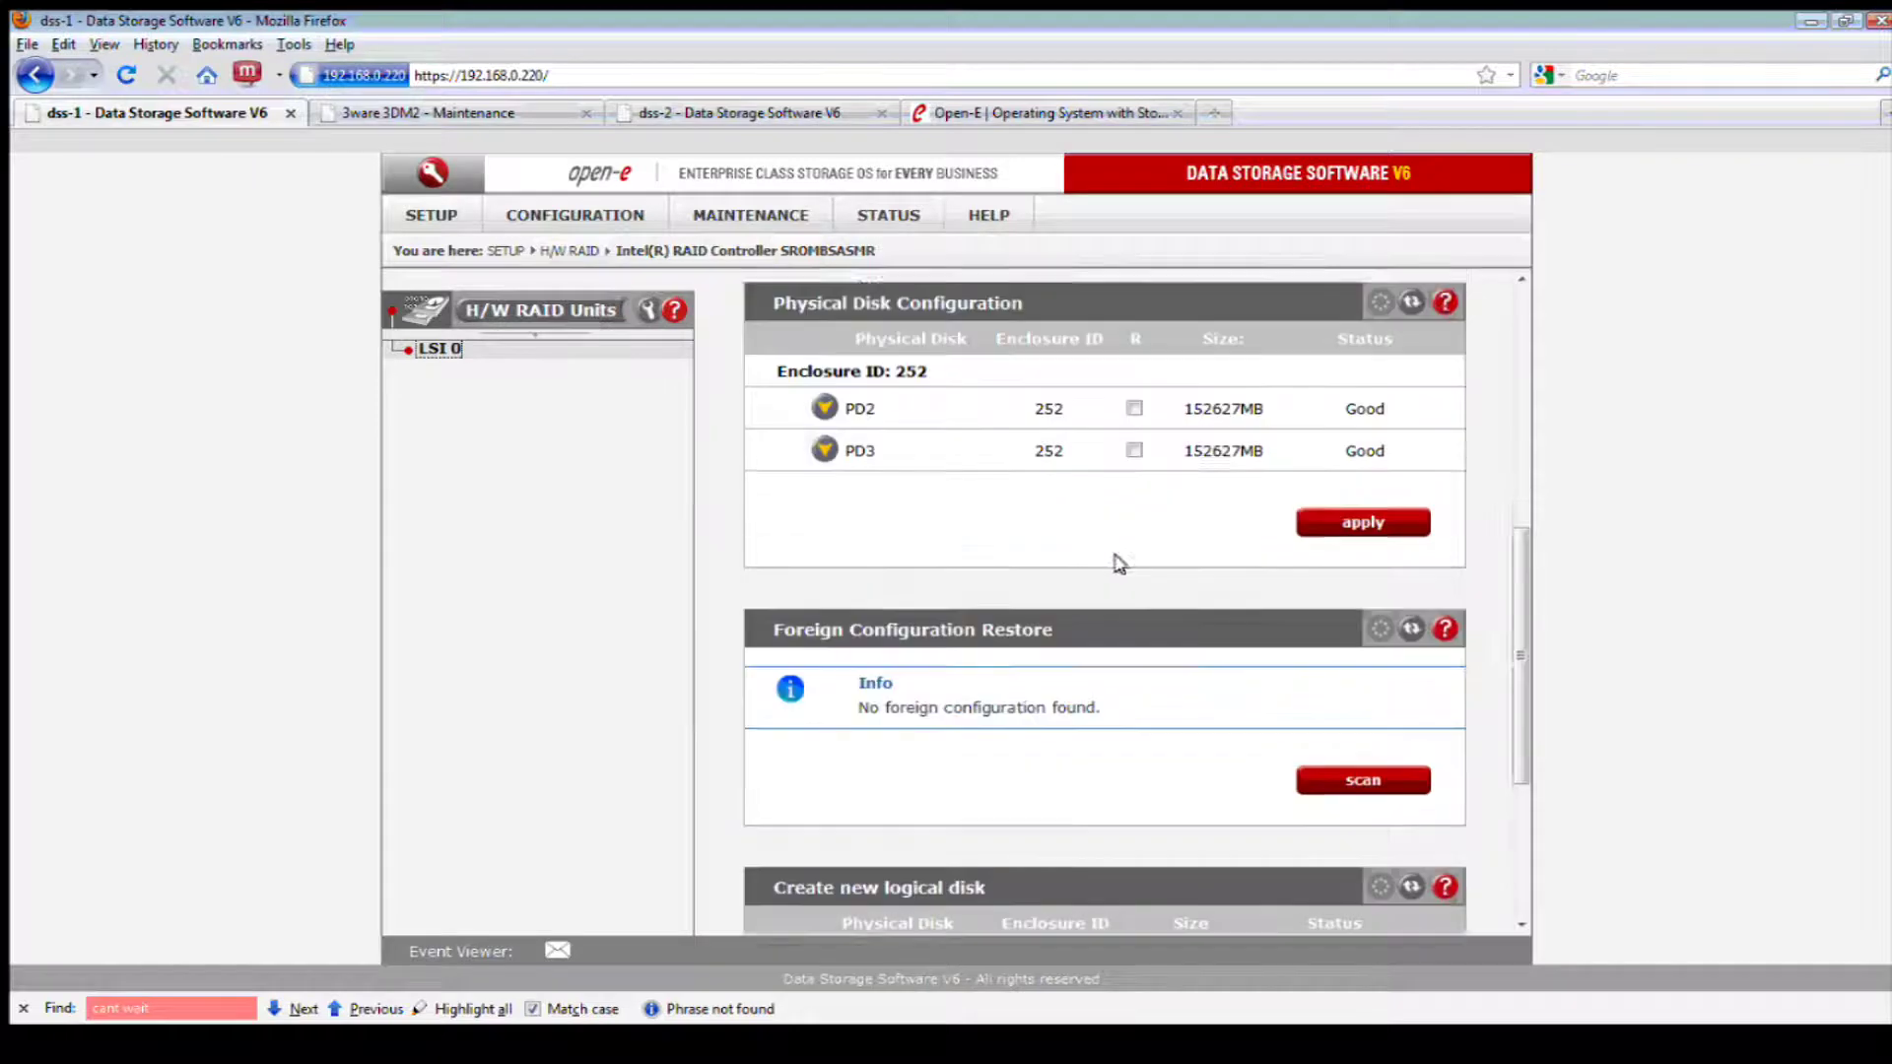
scroll(1117, 563, "down", 1)
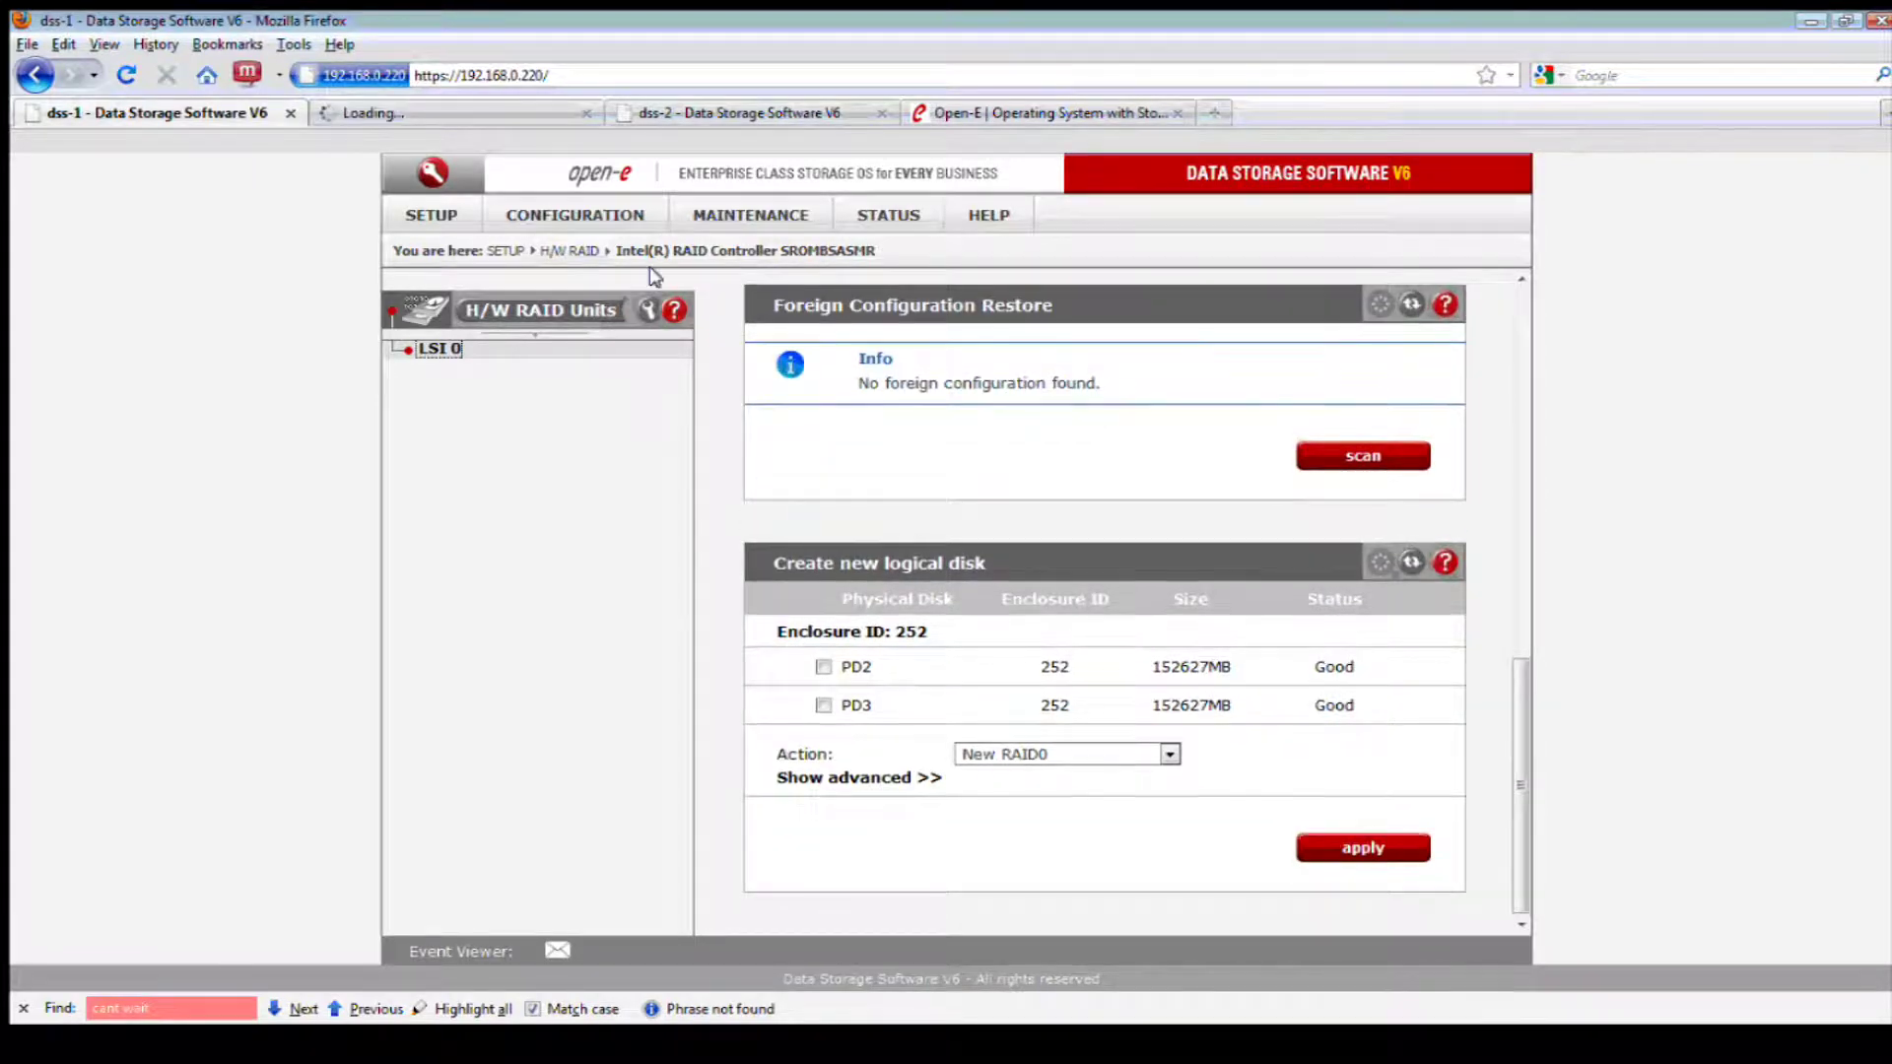
Relaunch the 3DM Management Utility from dss-1's hardware RAID settings and open its controller maintenance page
left_click(505, 115)
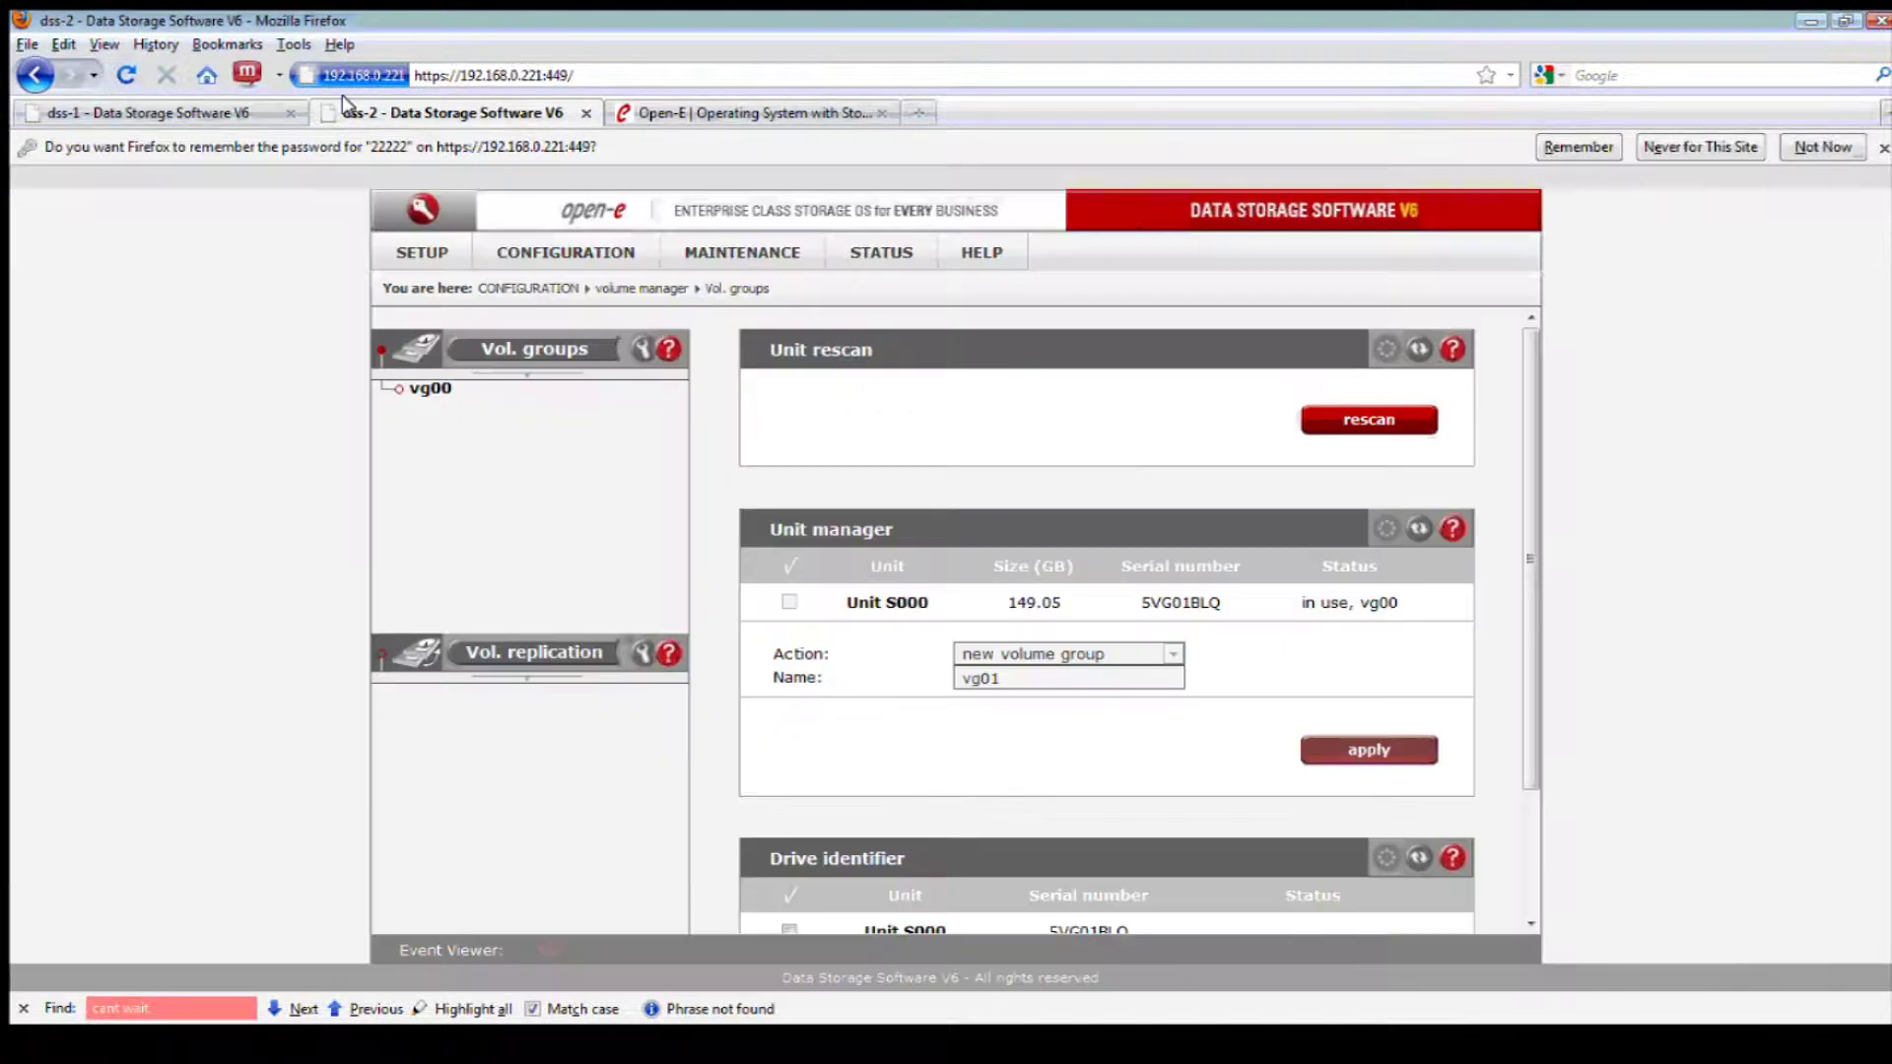
left_click(260, 116)
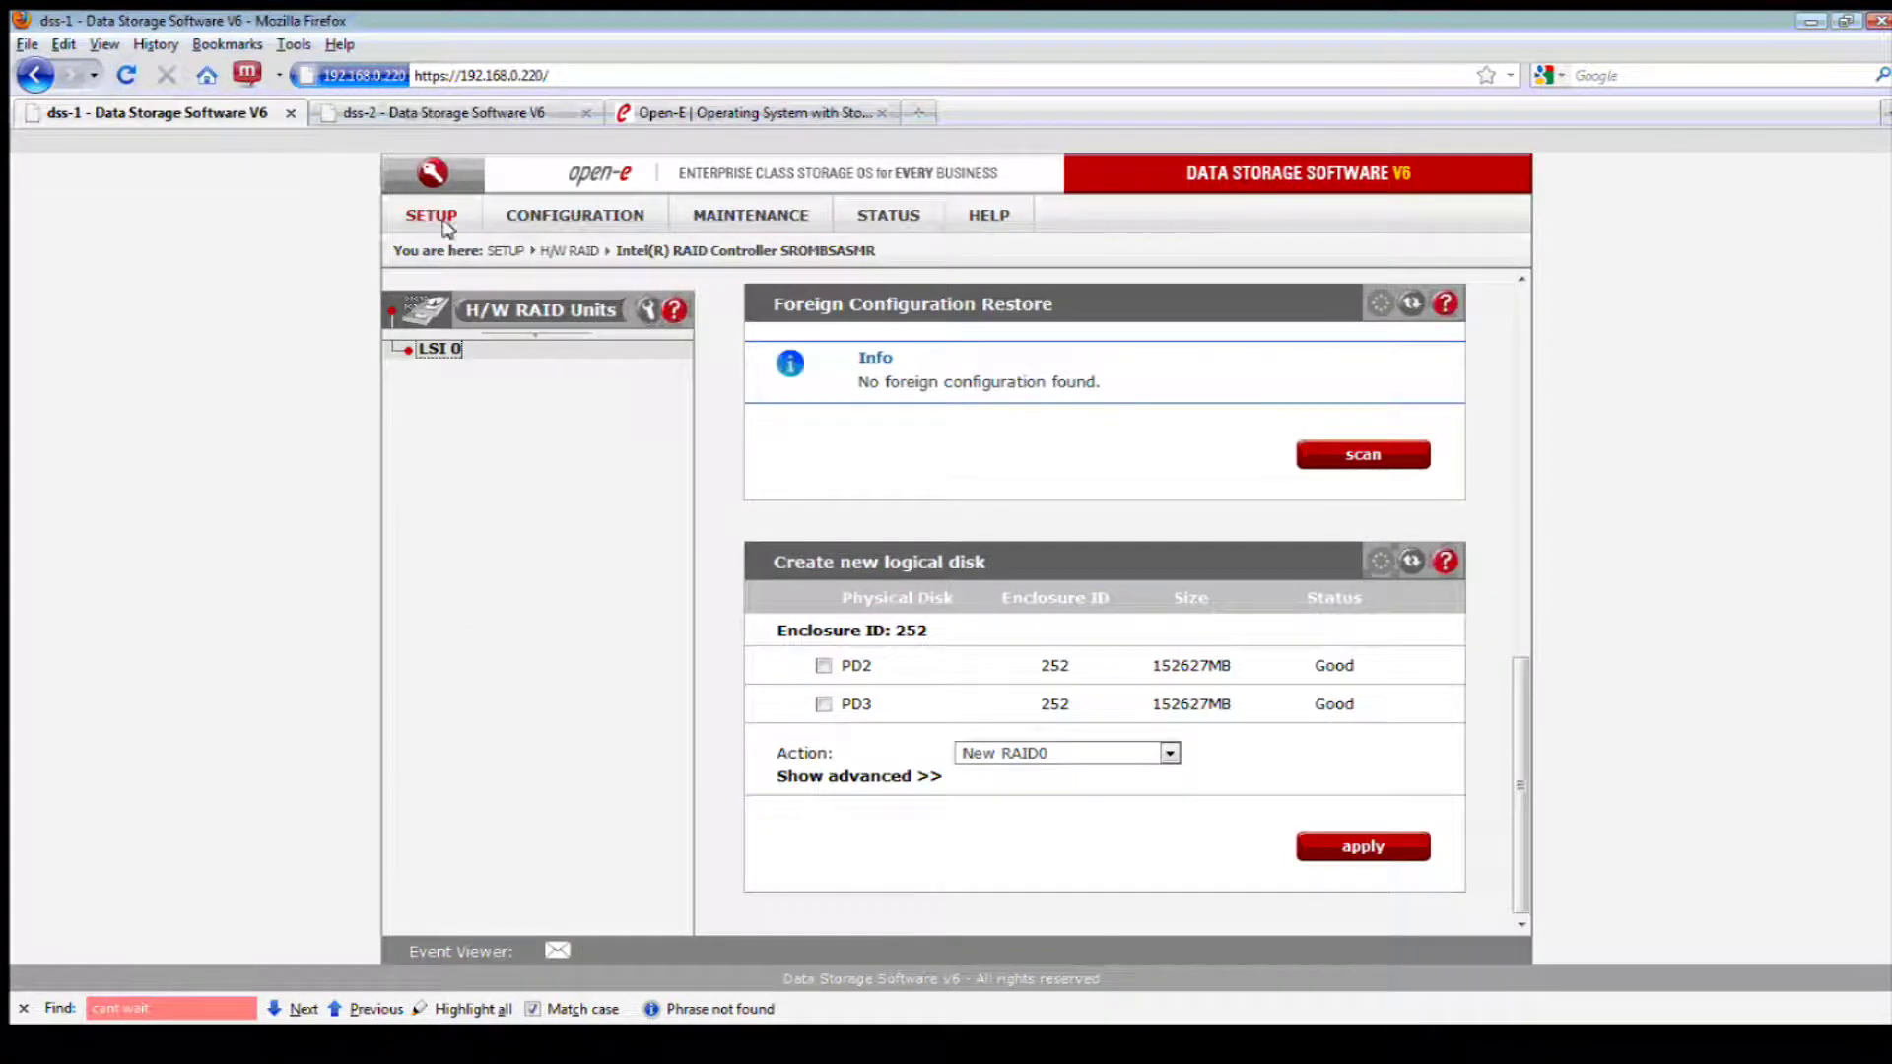
left_click(555, 313)
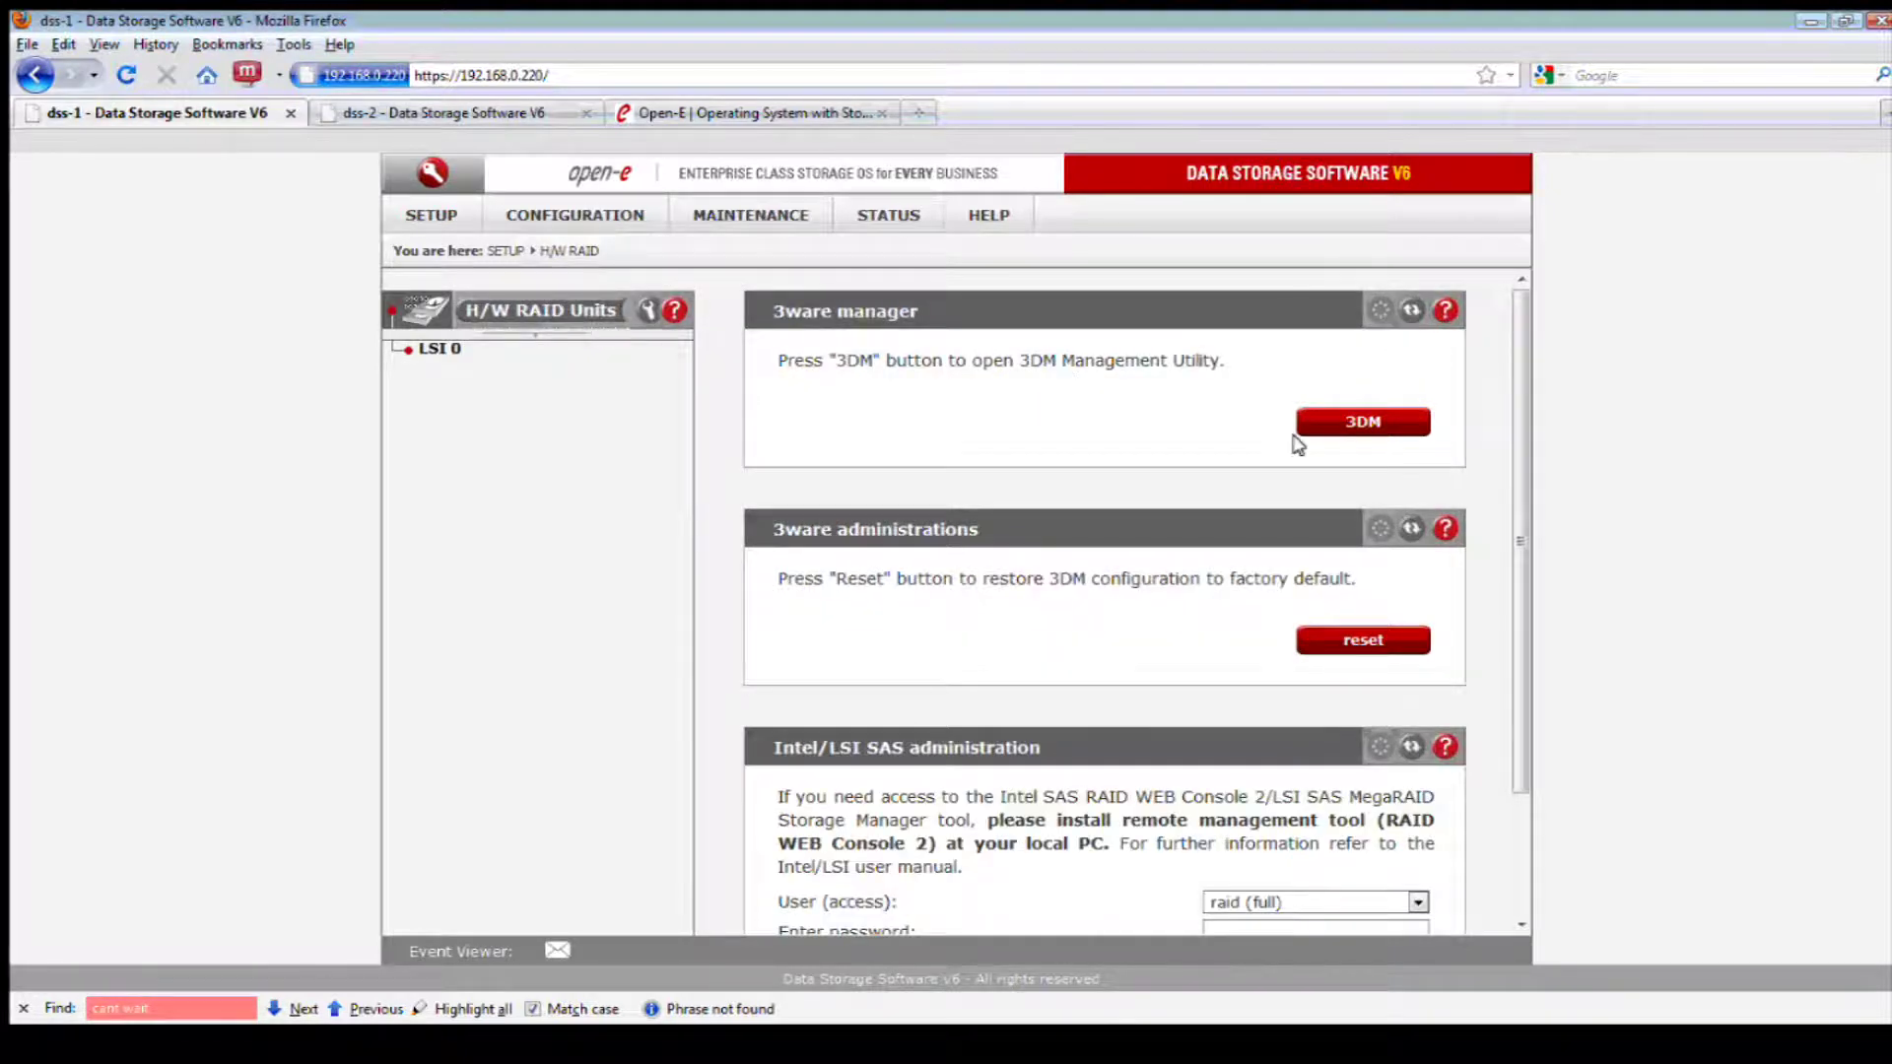
left_click(1334, 432)
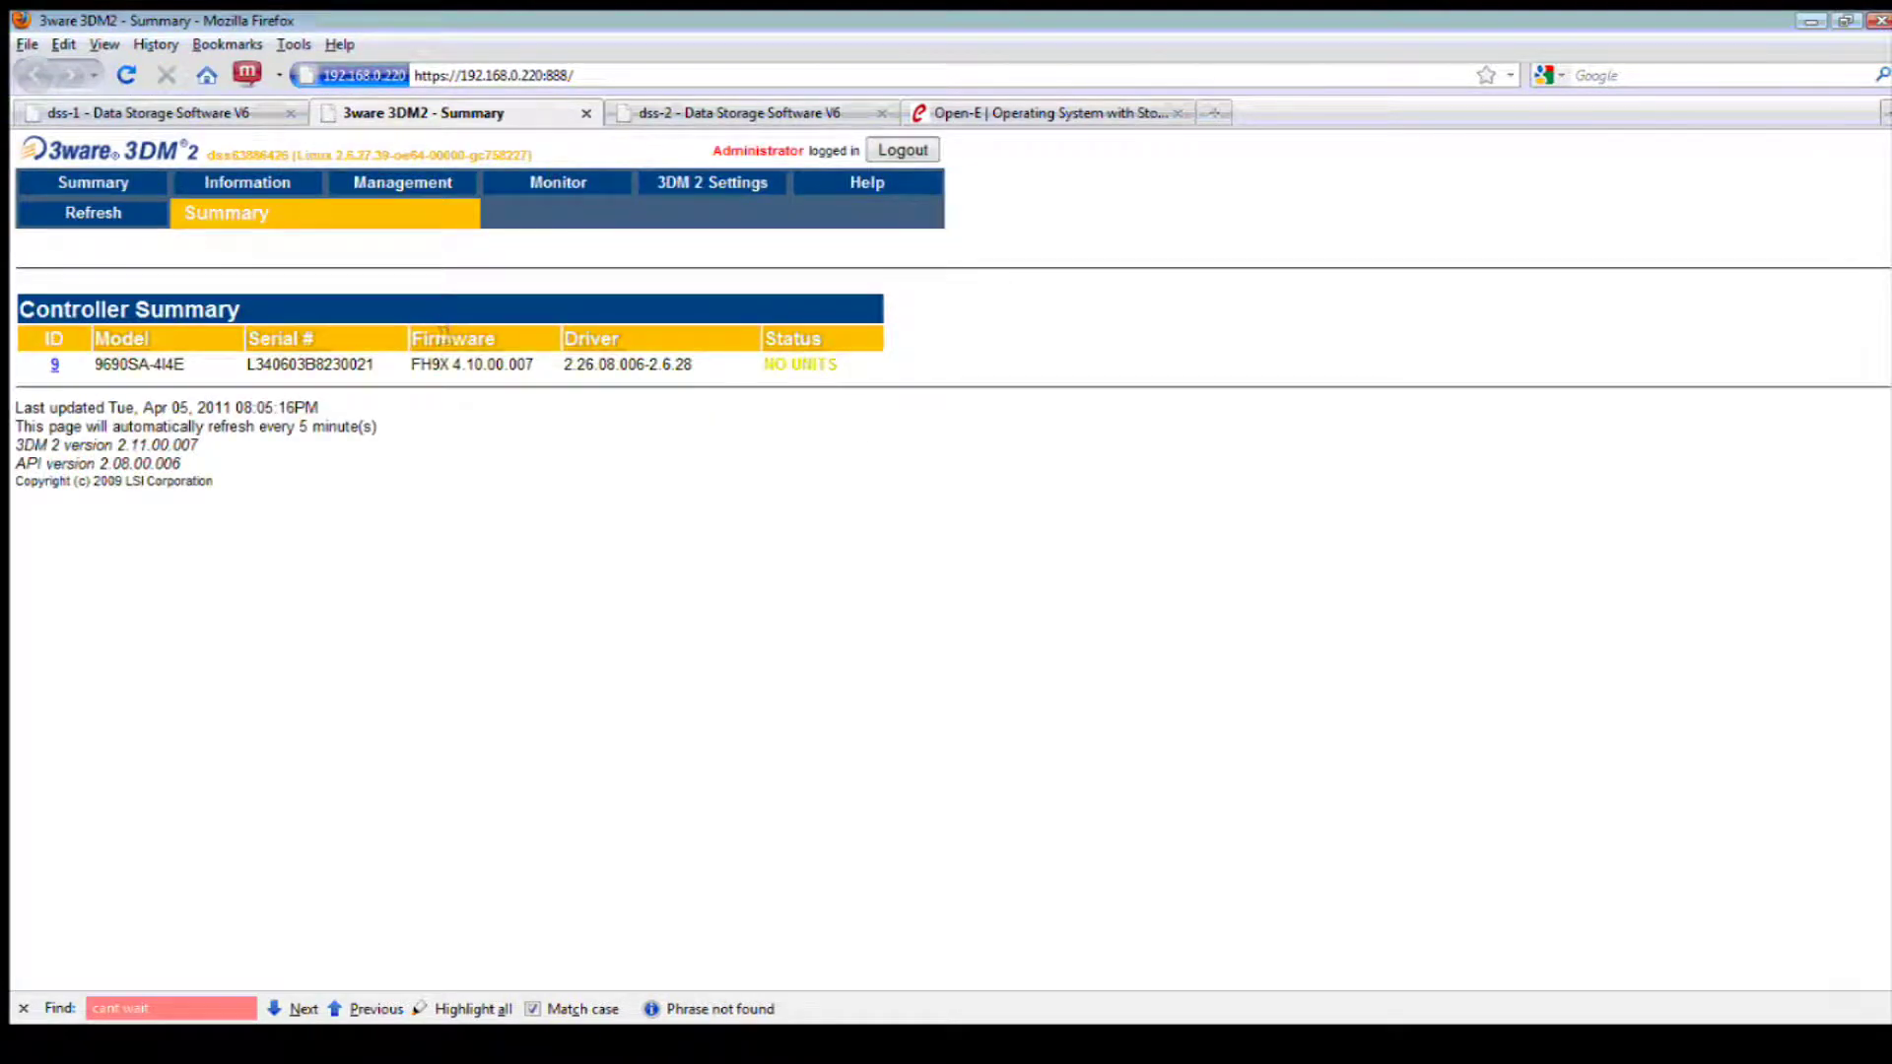
mouse_move(410, 187)
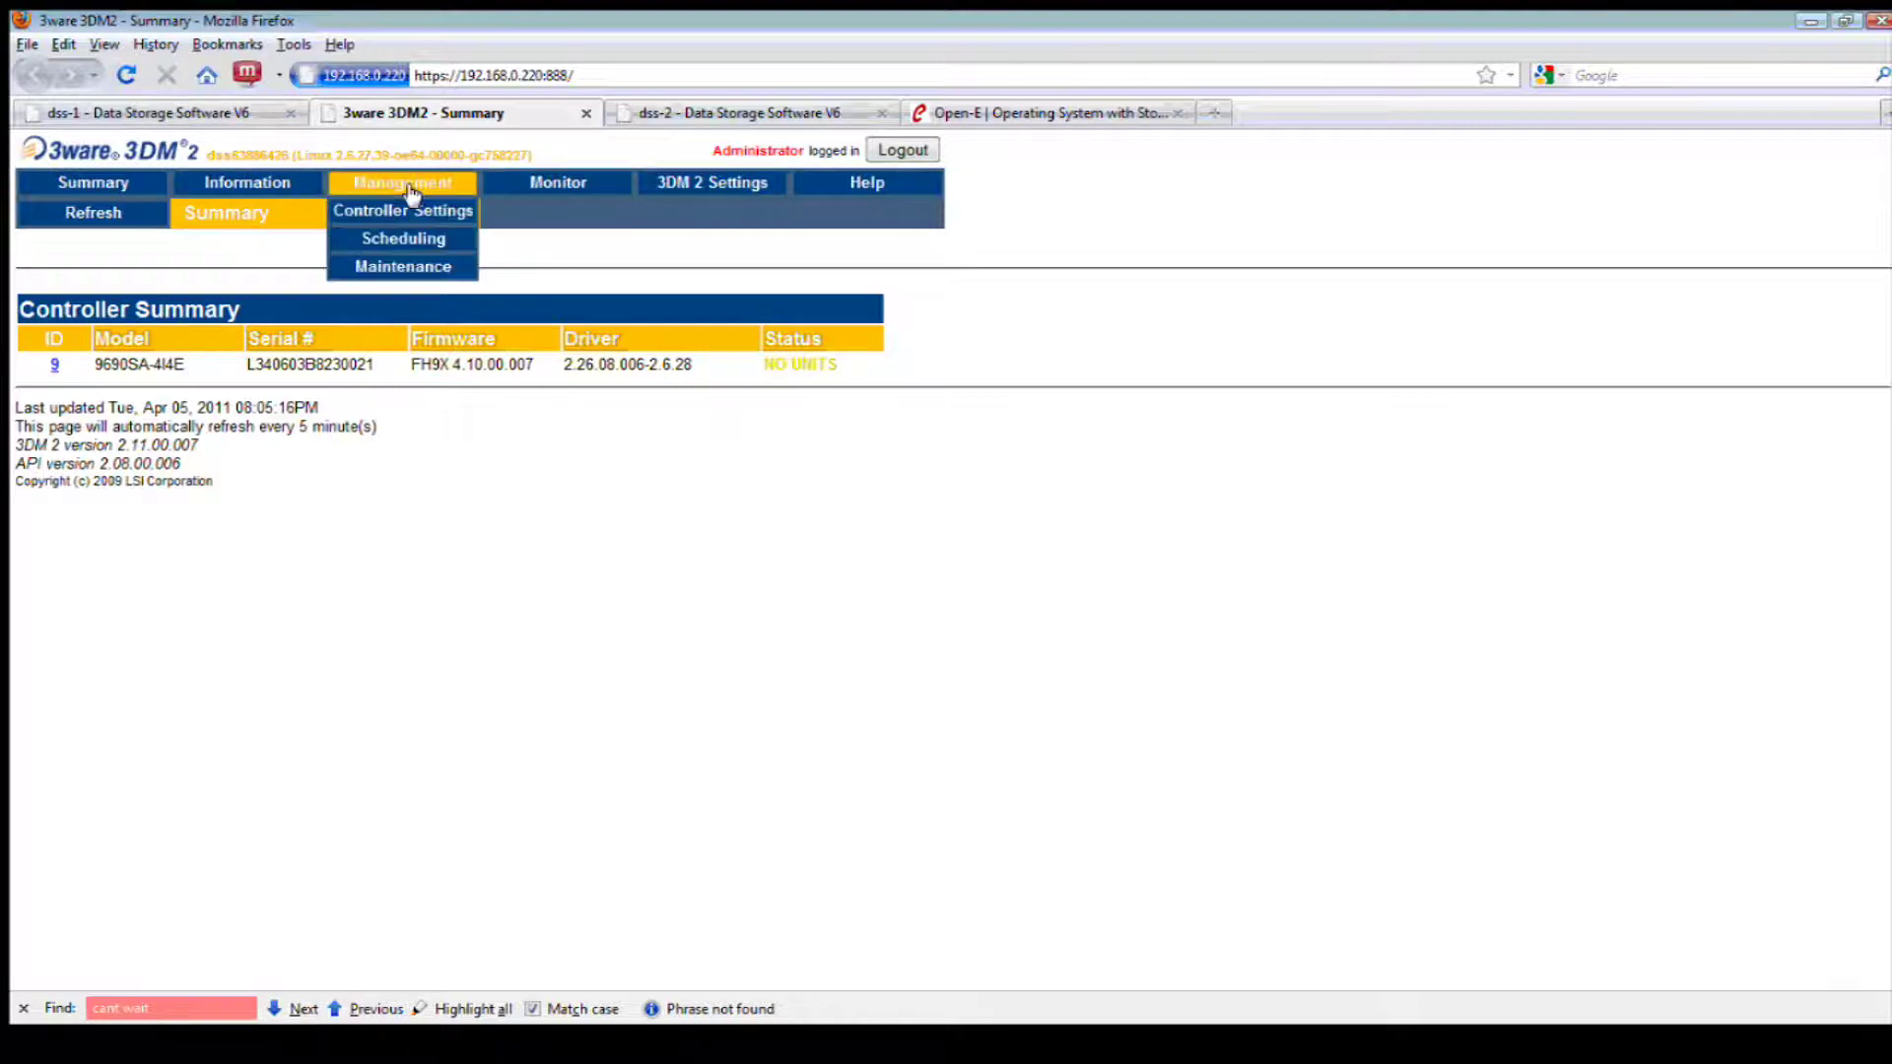
left_click(427, 266)
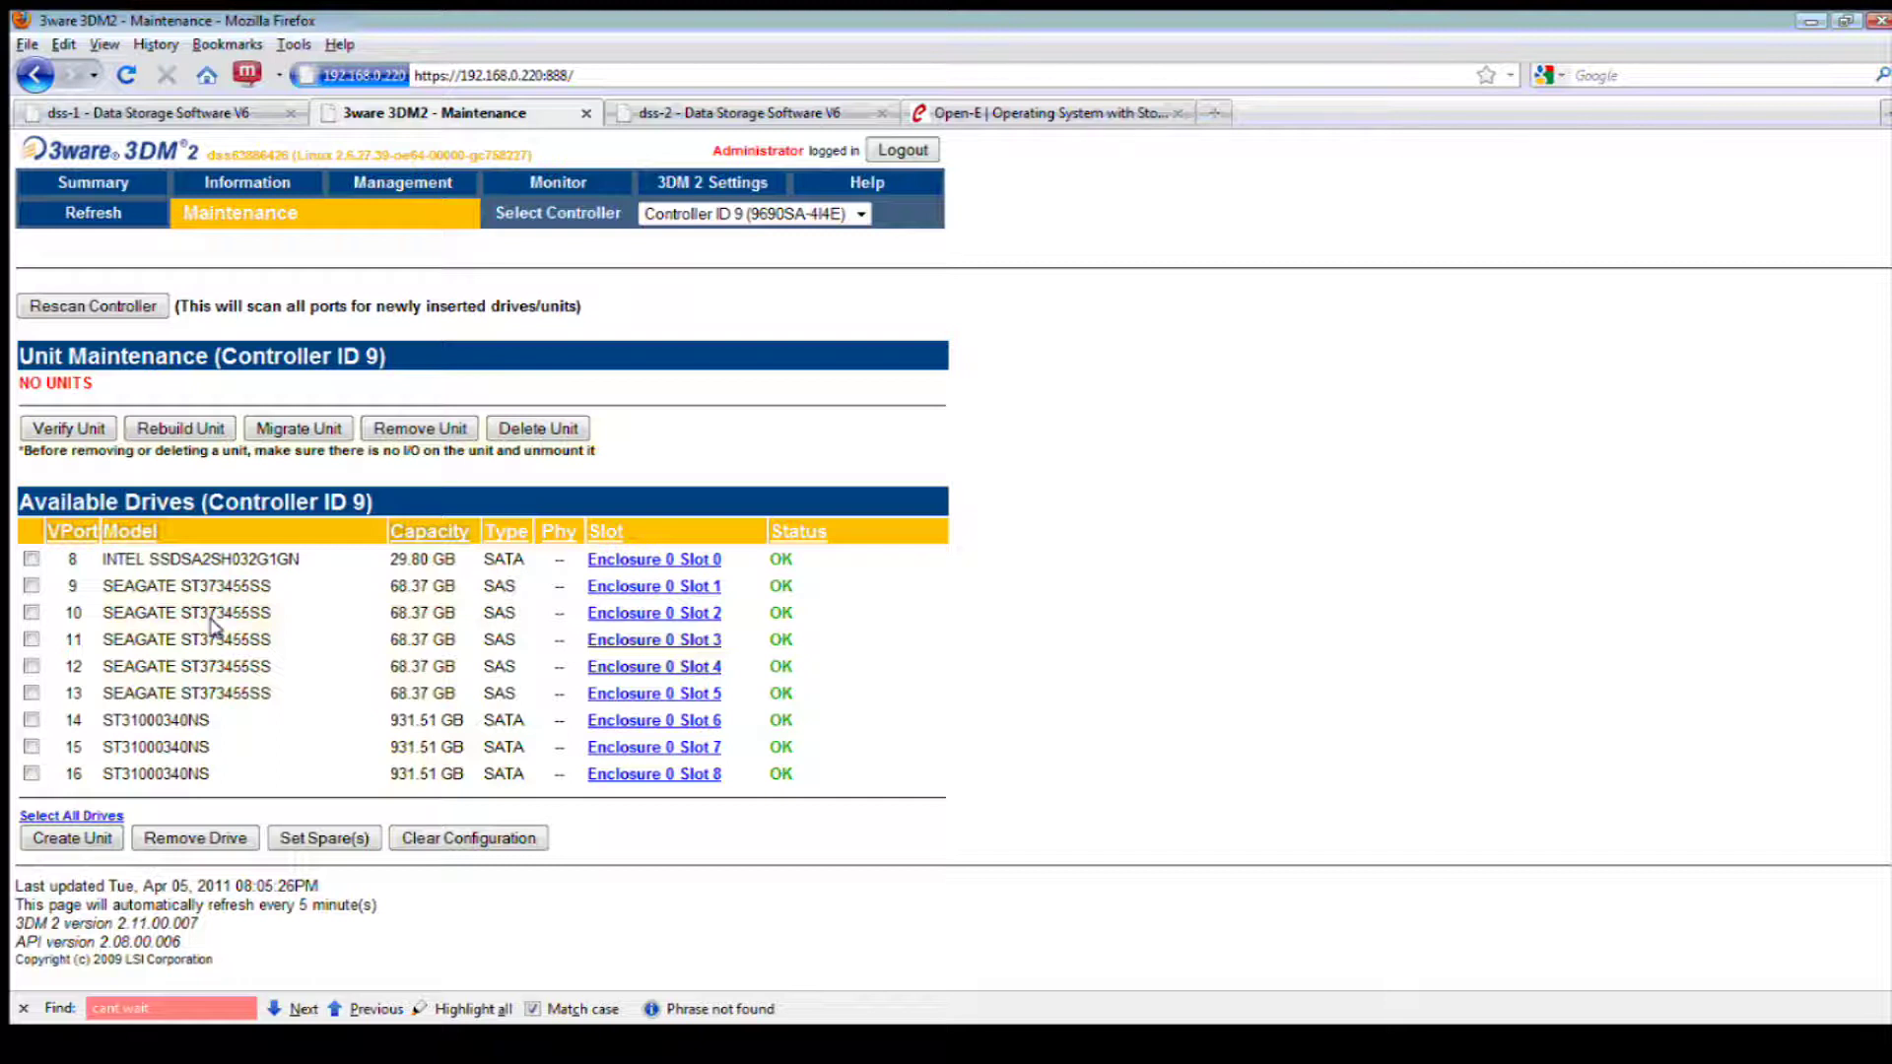
Start a new unit from the three SEAGATE ST373455SS drives on VPorts 9, 10 and 11
left_click_drag(105, 588, 271, 587)
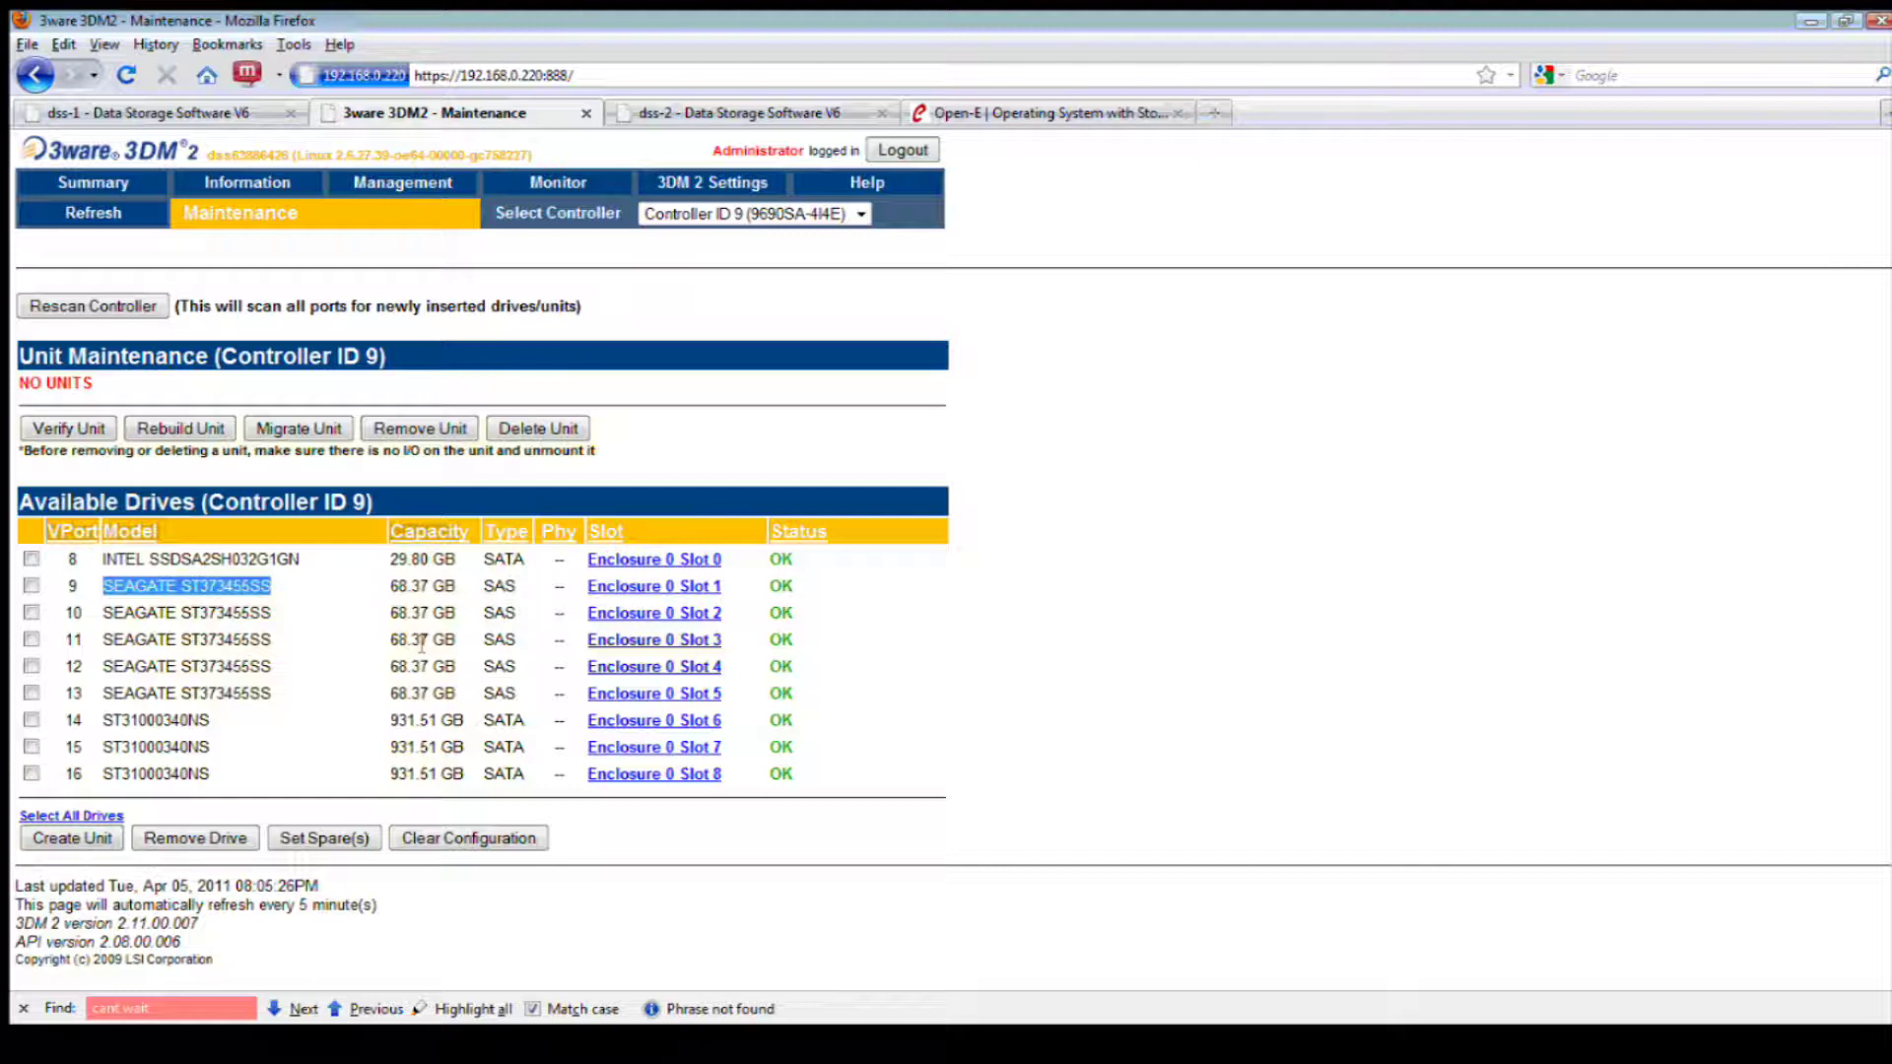
left_click(31, 586)
left_click(30, 613)
left_click(31, 639)
left_click(88, 837)
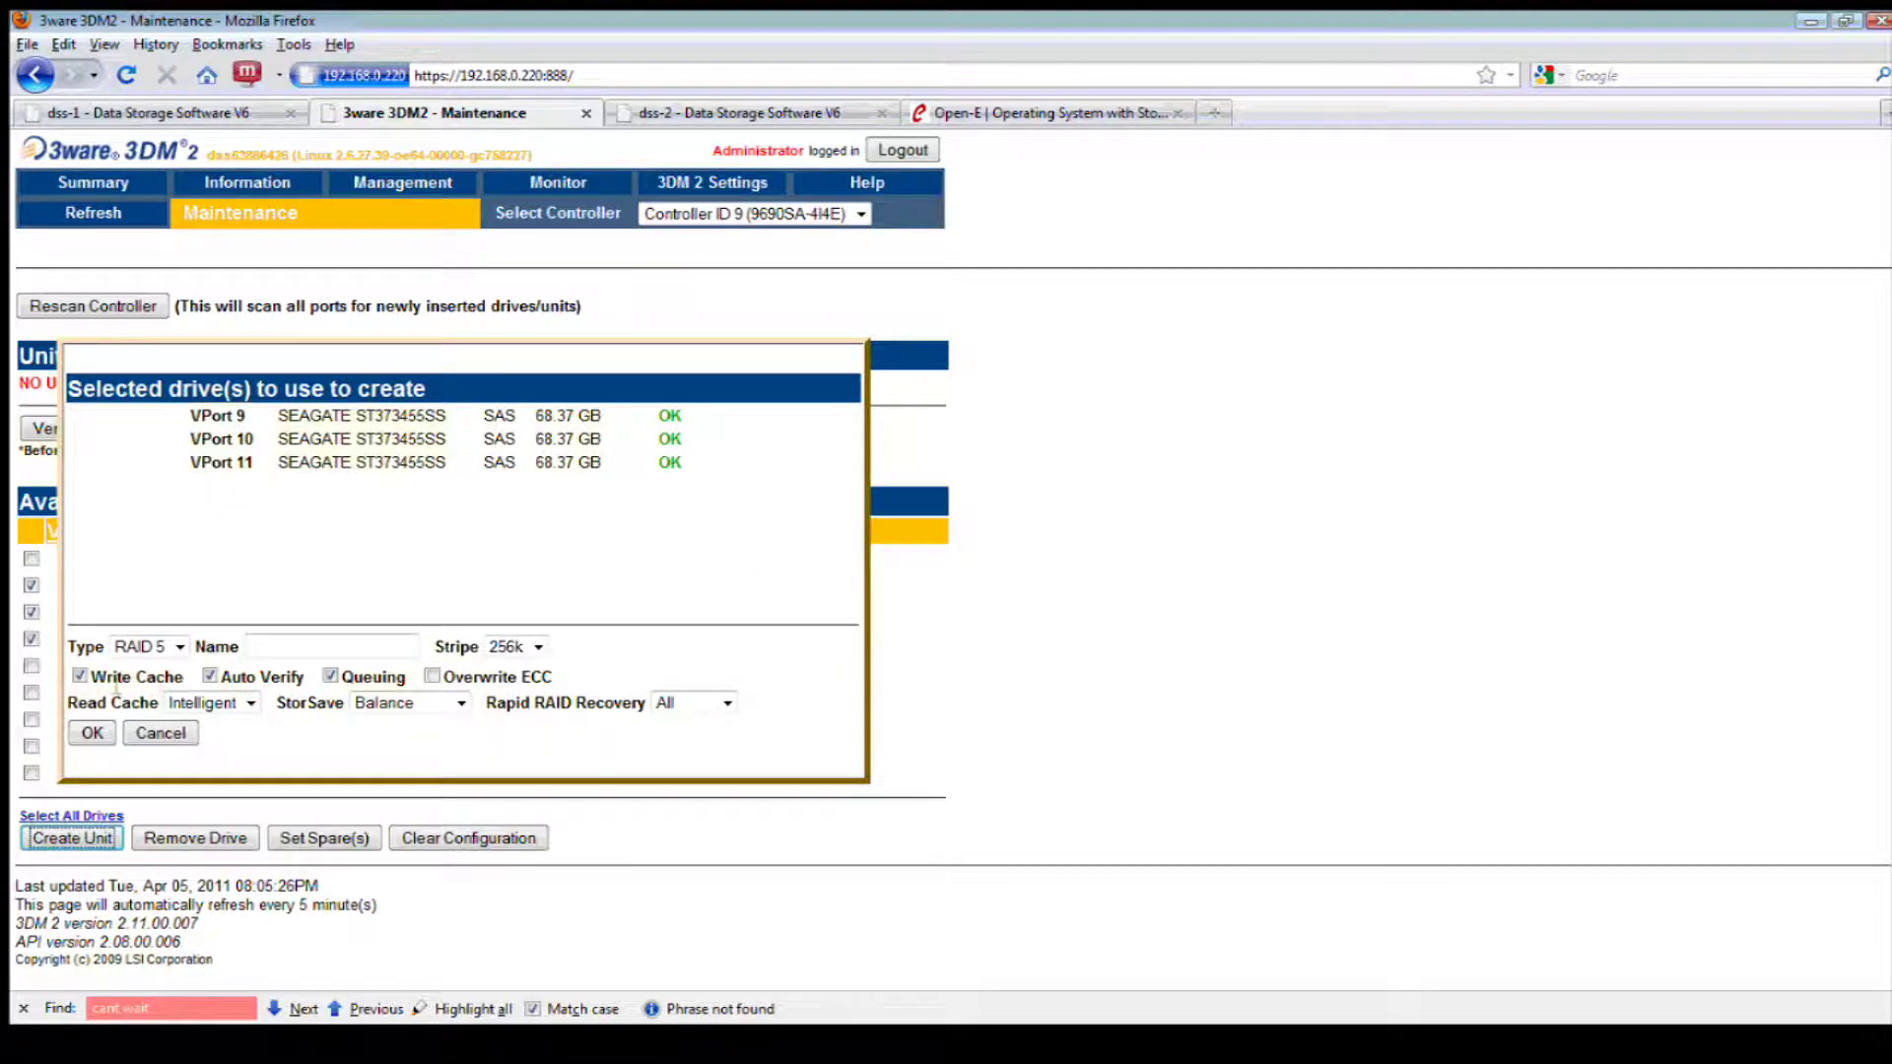
Set StorSave to Performance and create the RAID 5 unit with write cache enabled despite the missing battery backup
left_click_drag(92, 678, 186, 678)
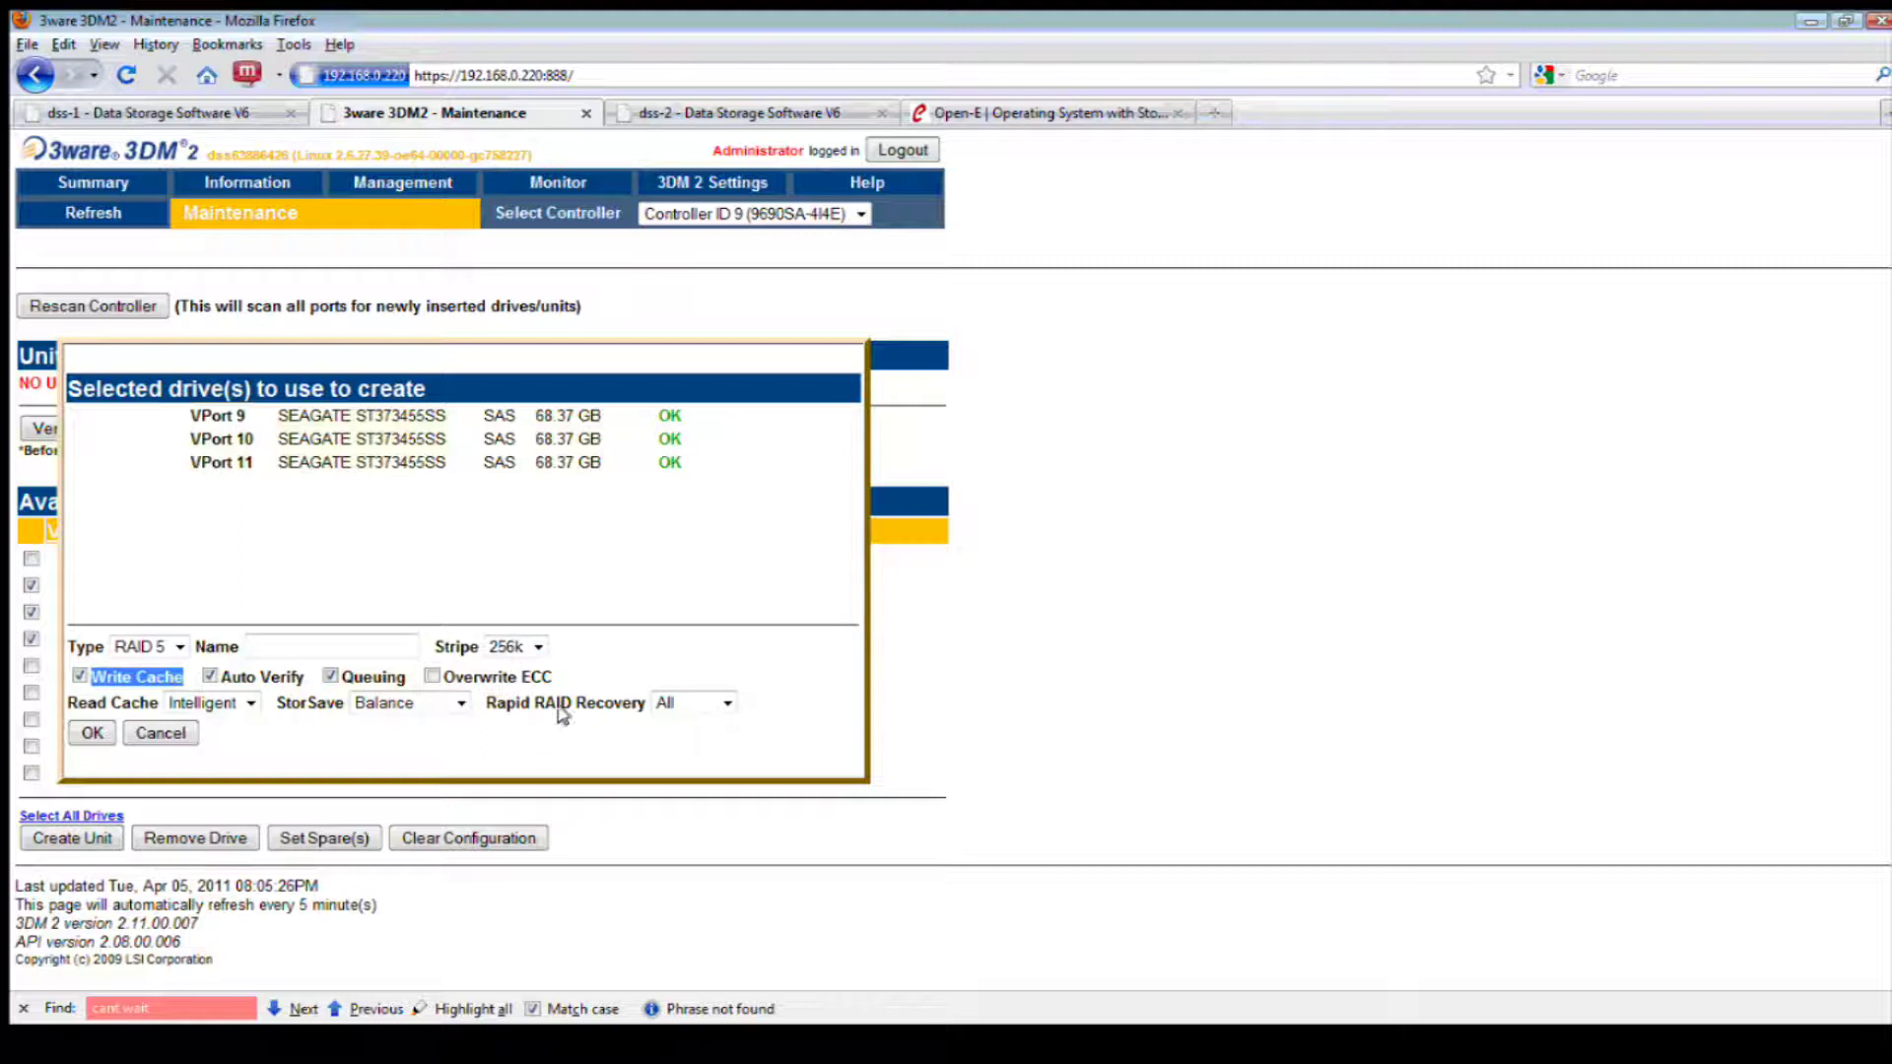
left_click(459, 703)
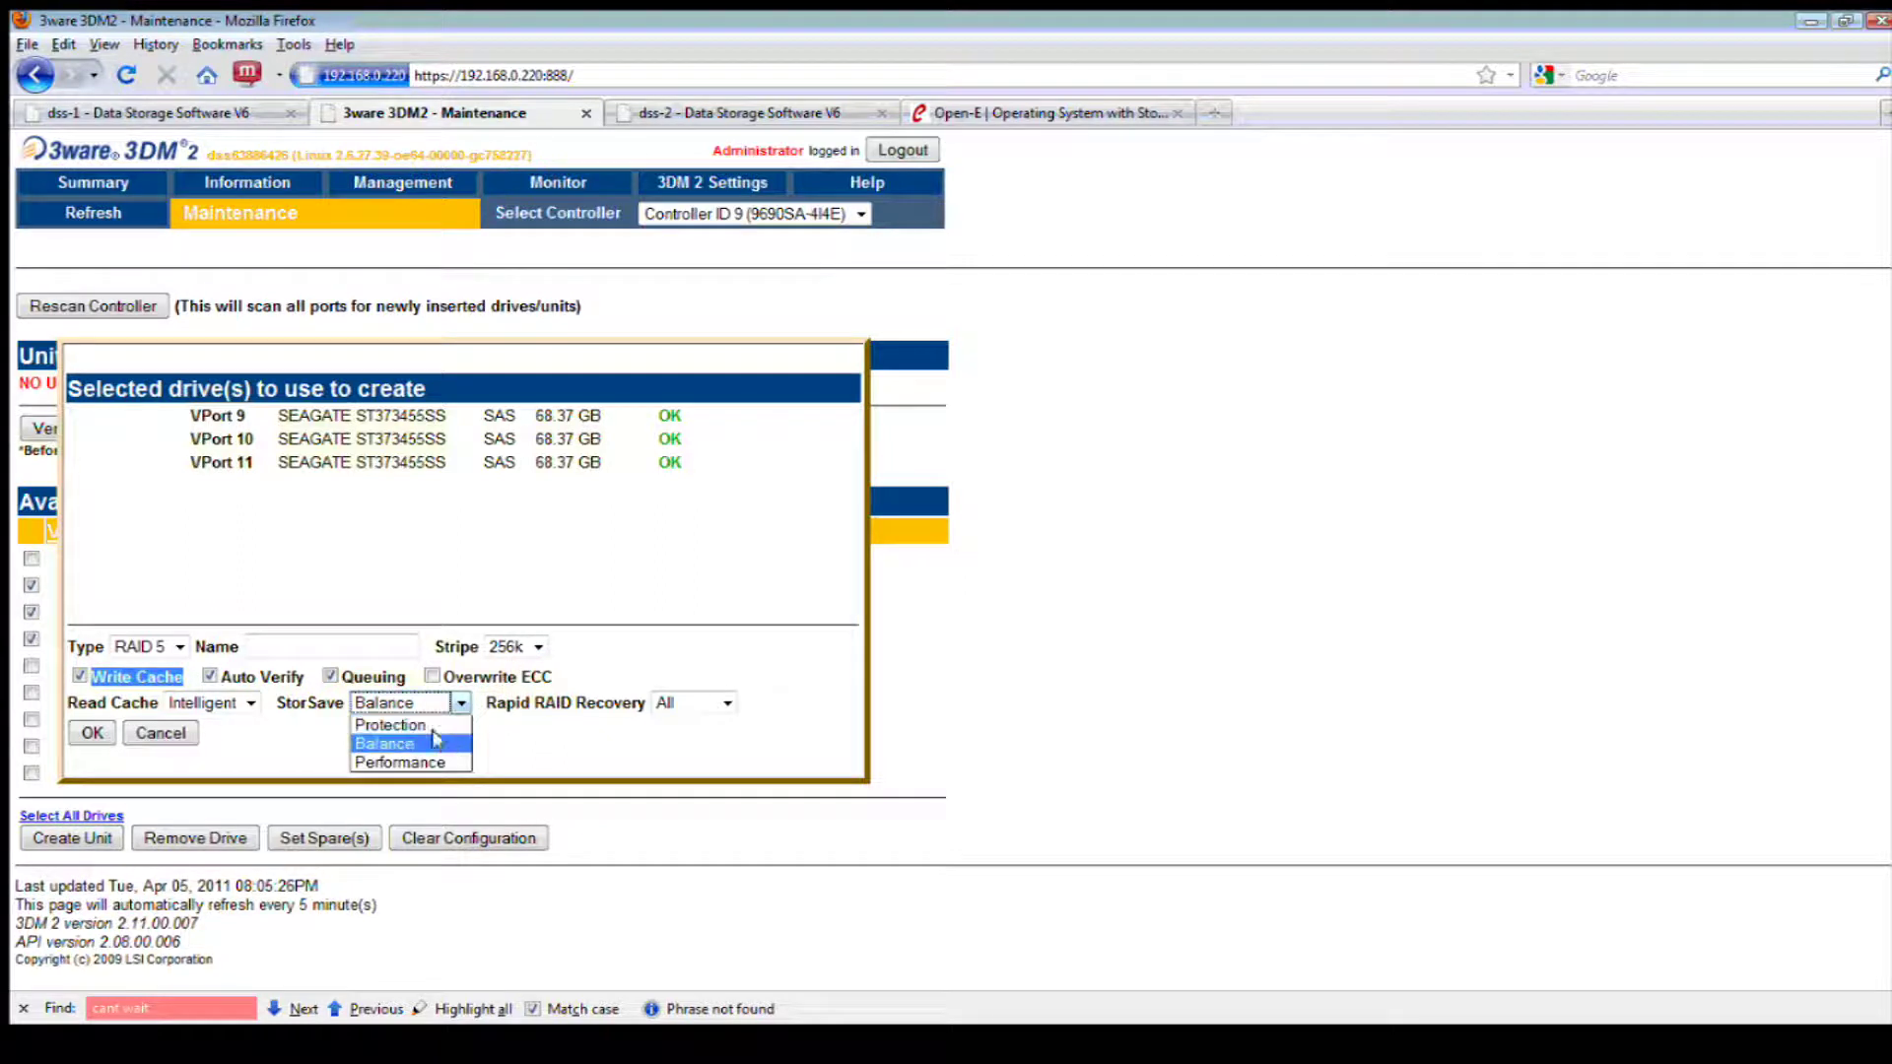
left_click(426, 759)
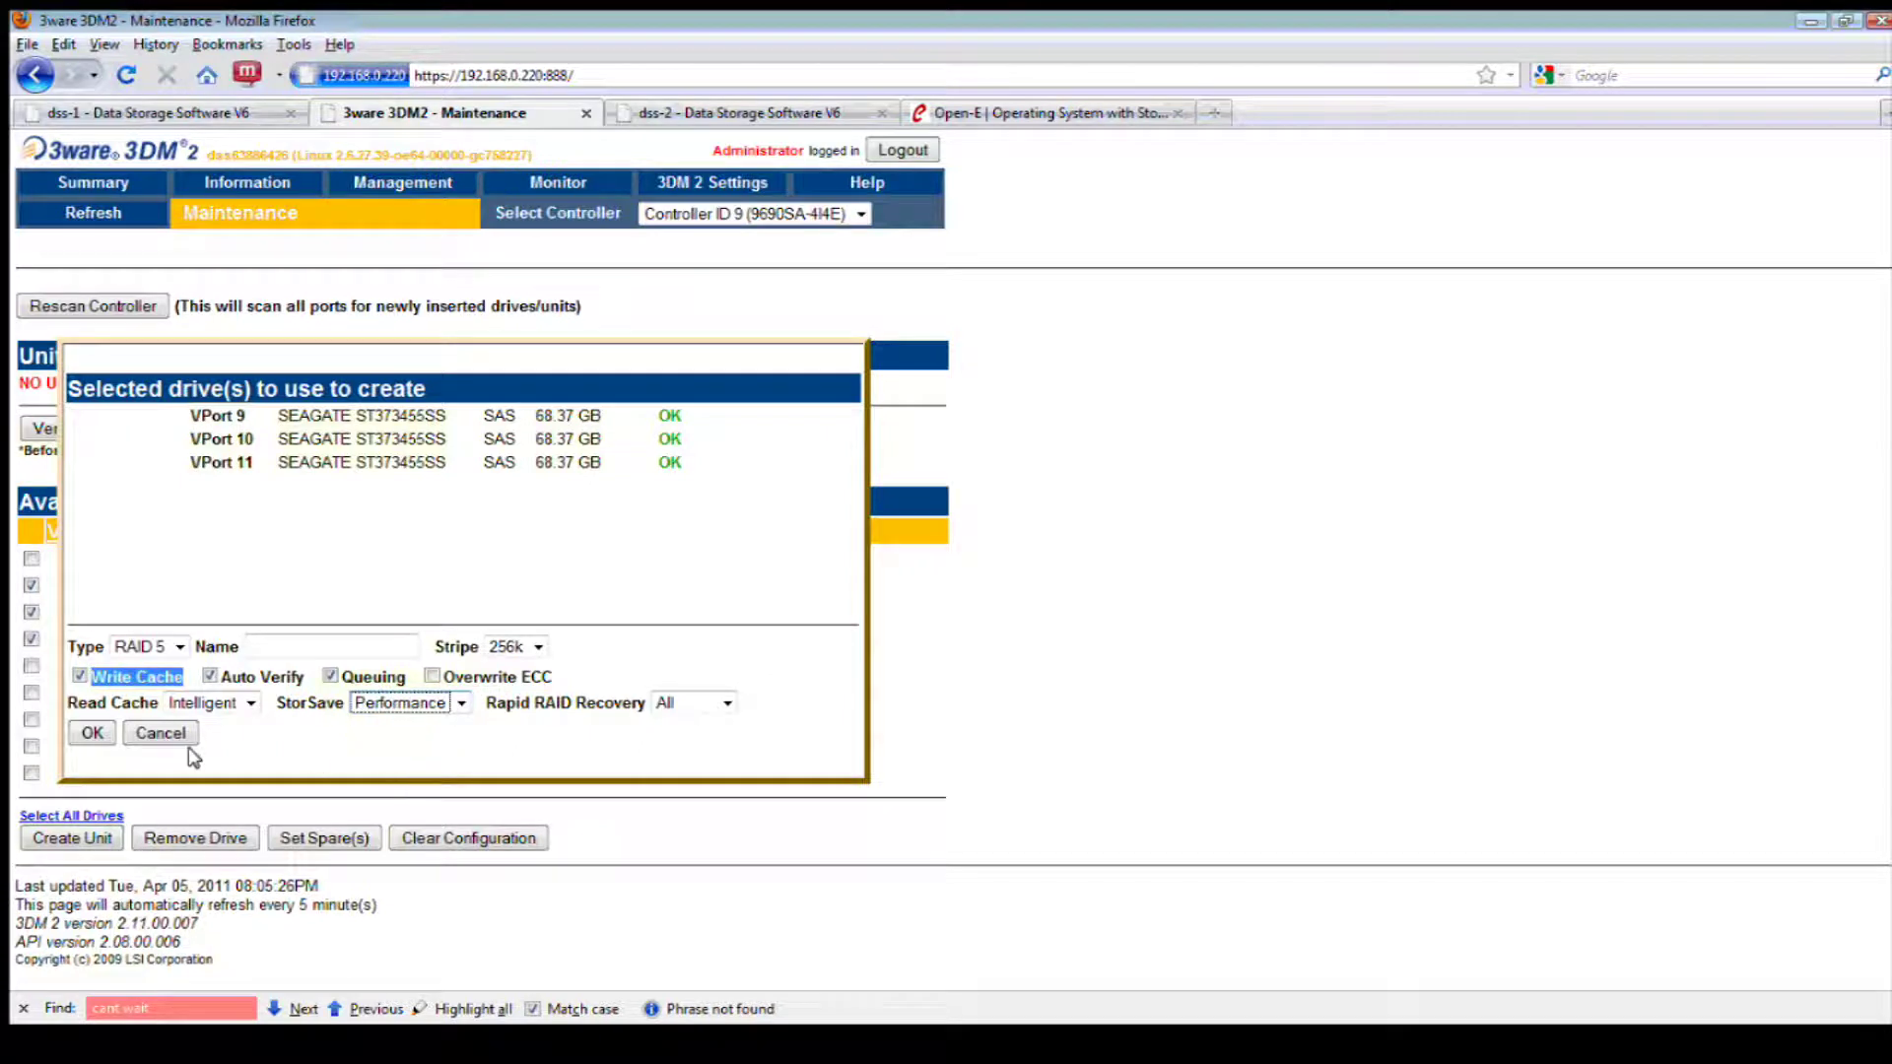
left_click(93, 734)
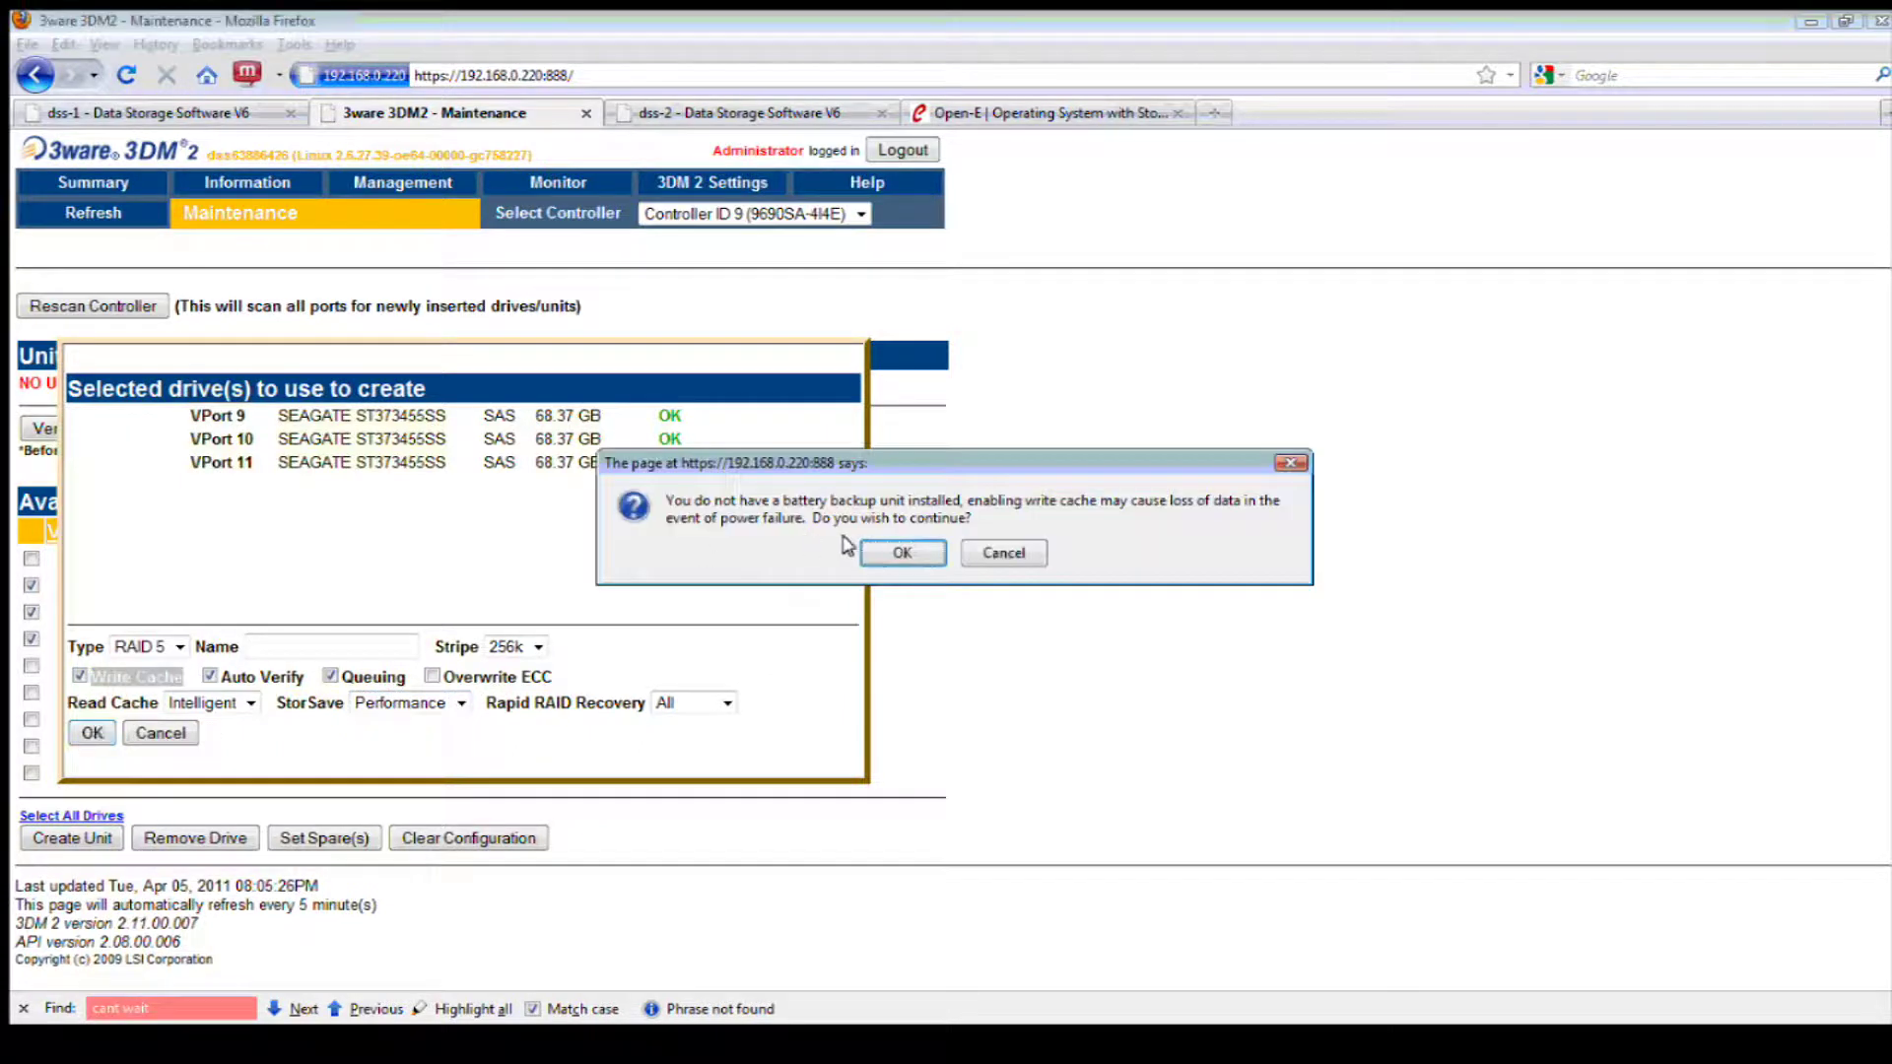
left_click(900, 552)
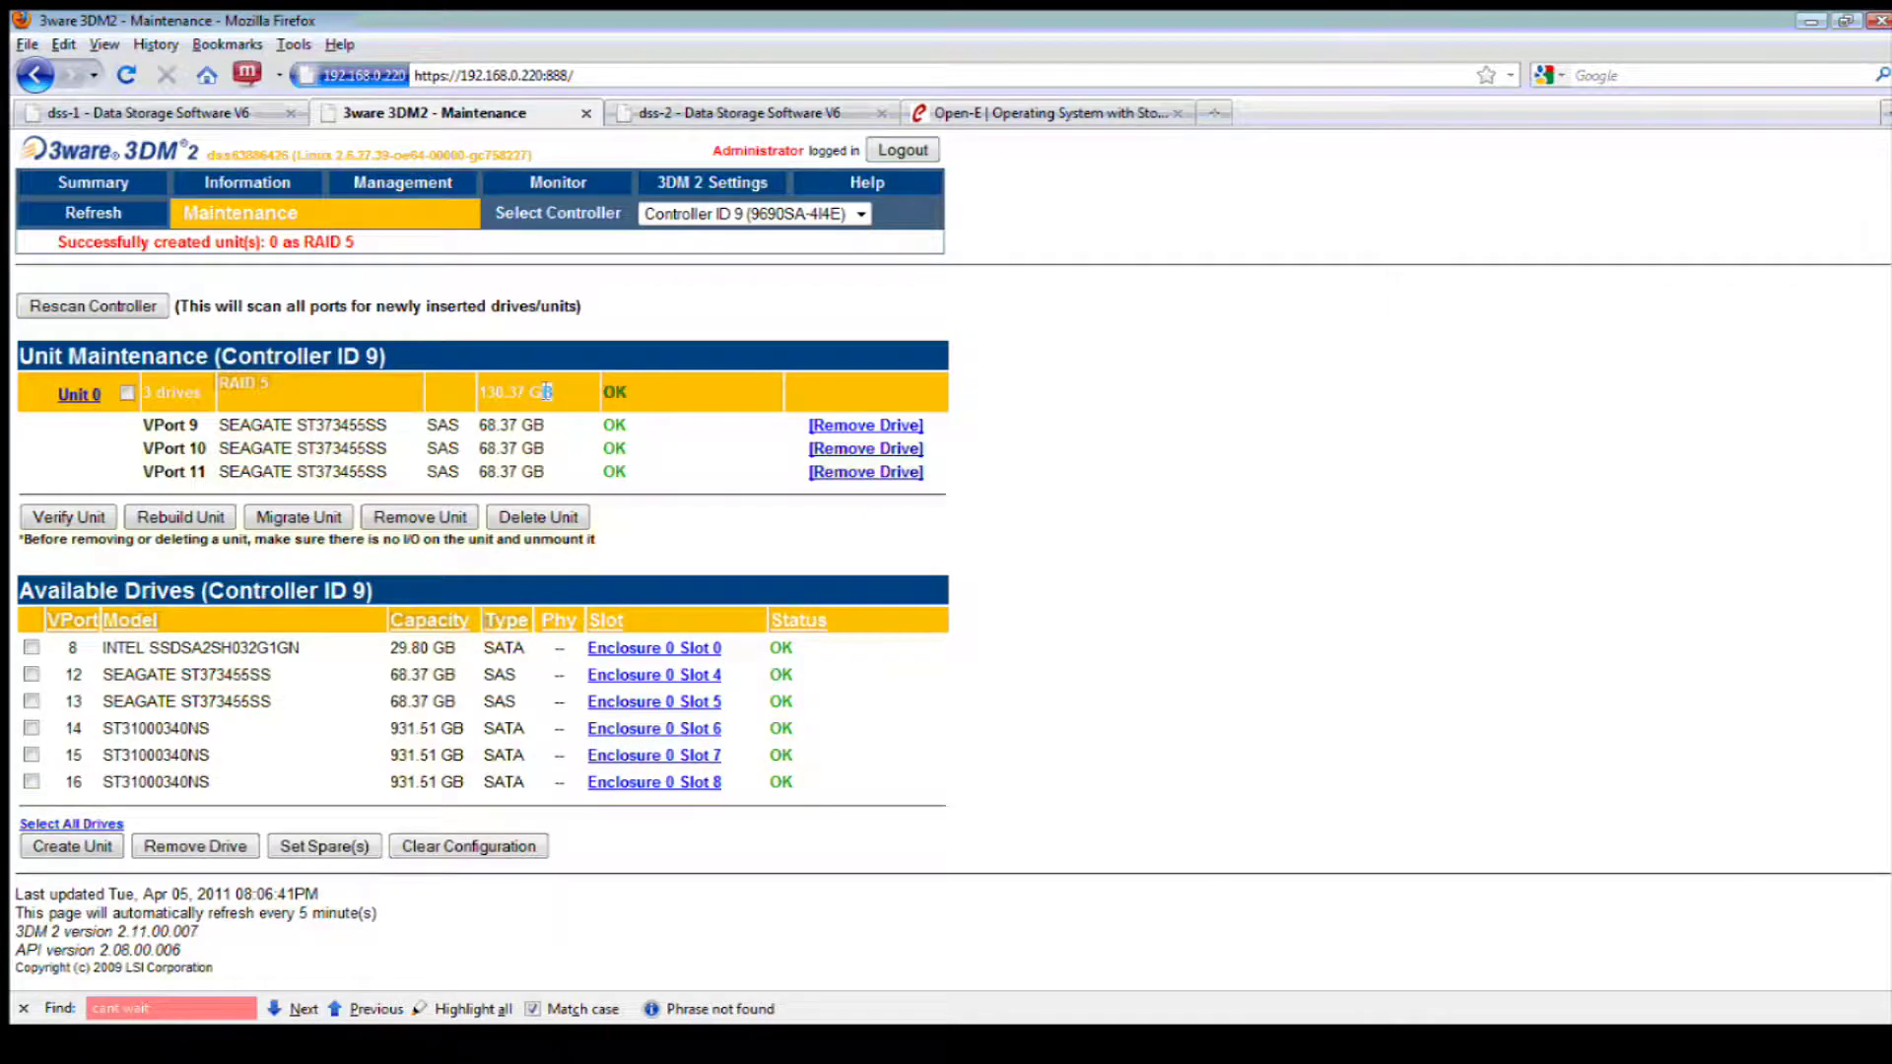
Check the RAID 5 unit's capacity and look up the unit on dss-1's volume groups page
left_click_drag(547, 391, 478, 393)
left_click(222, 115)
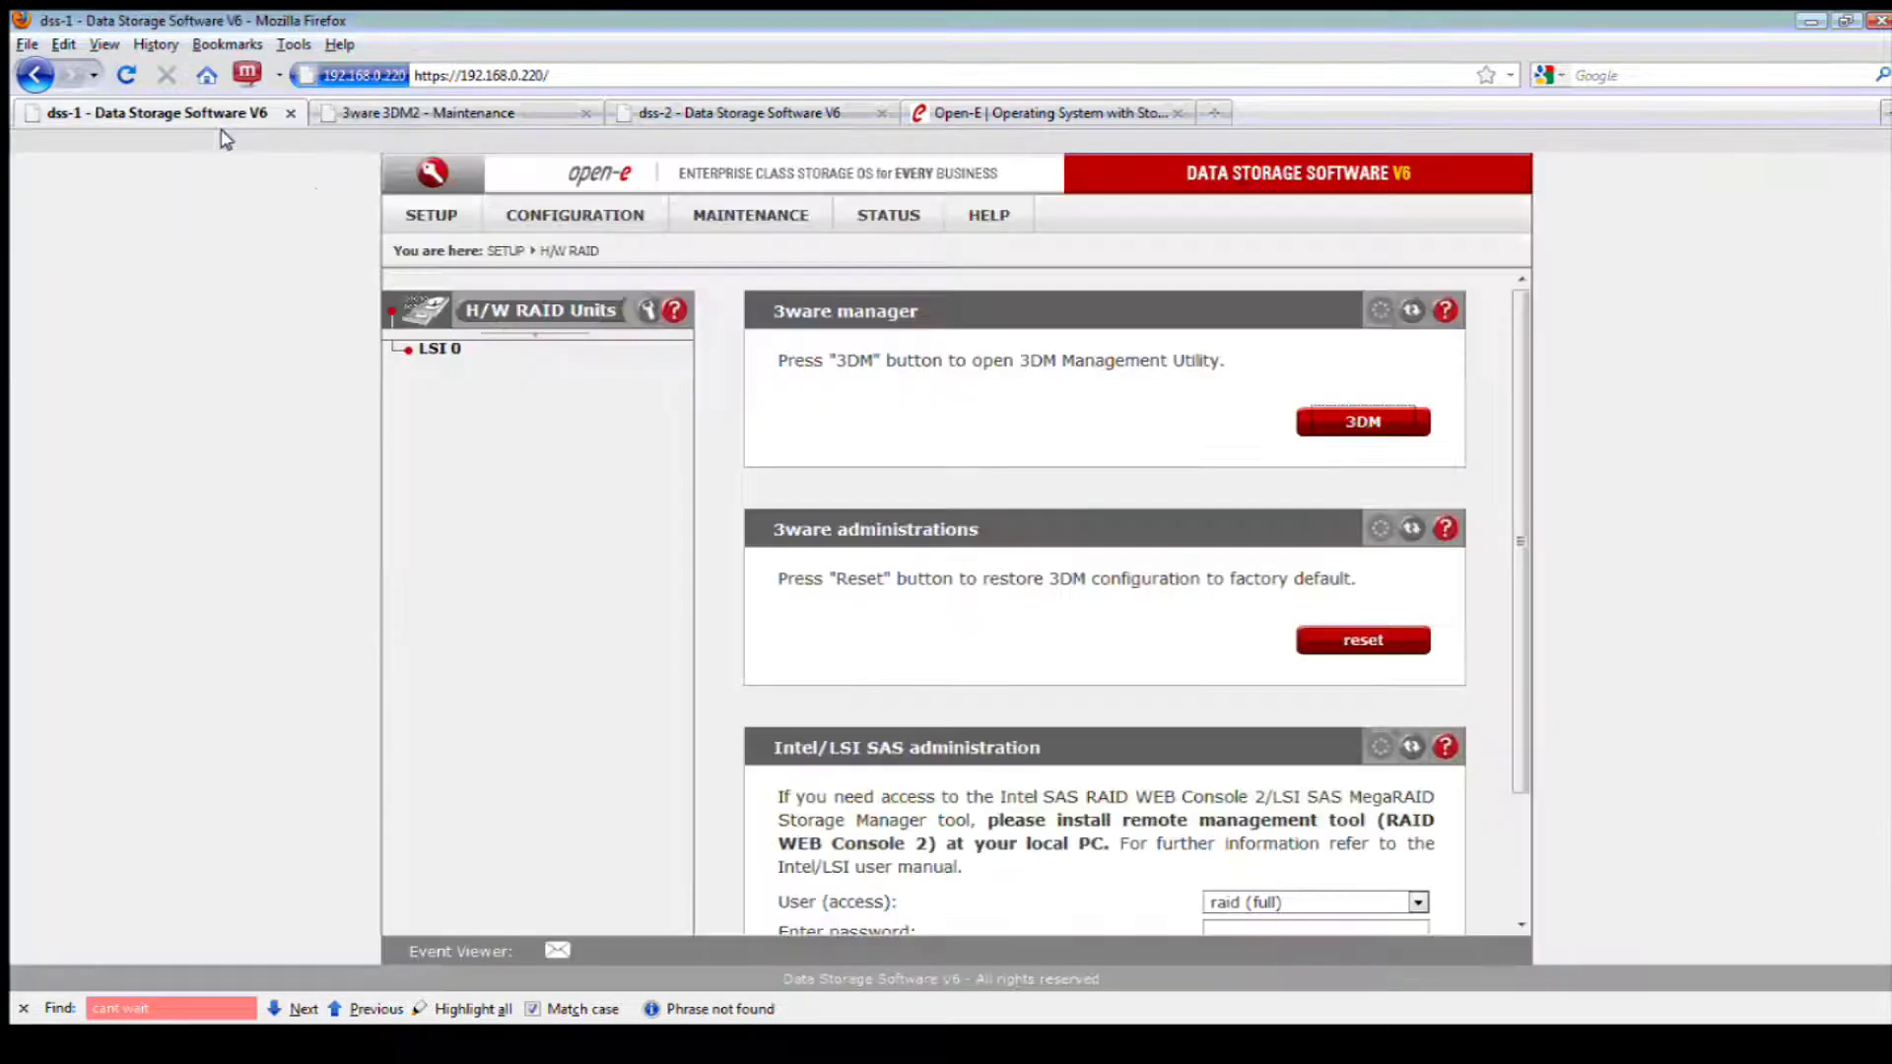
left_click(641, 217)
mouse_move(648, 237)
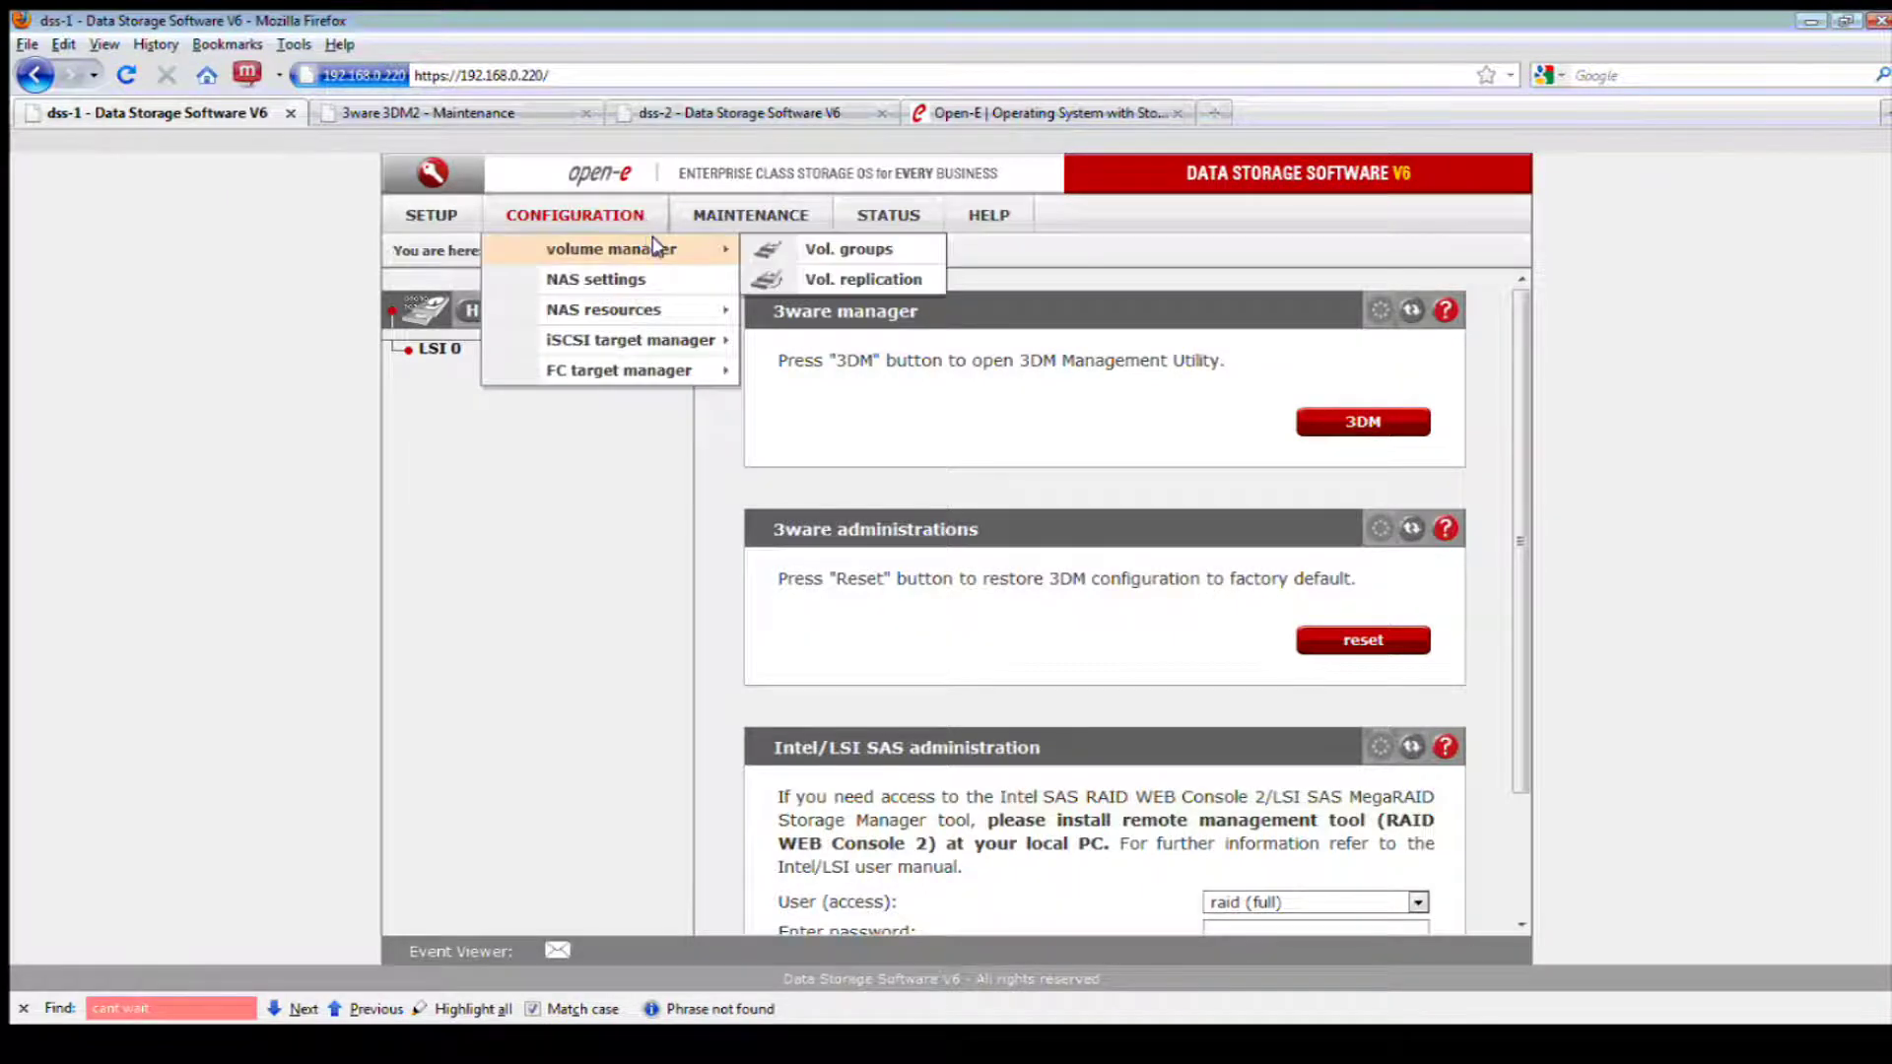
left_click(906, 254)
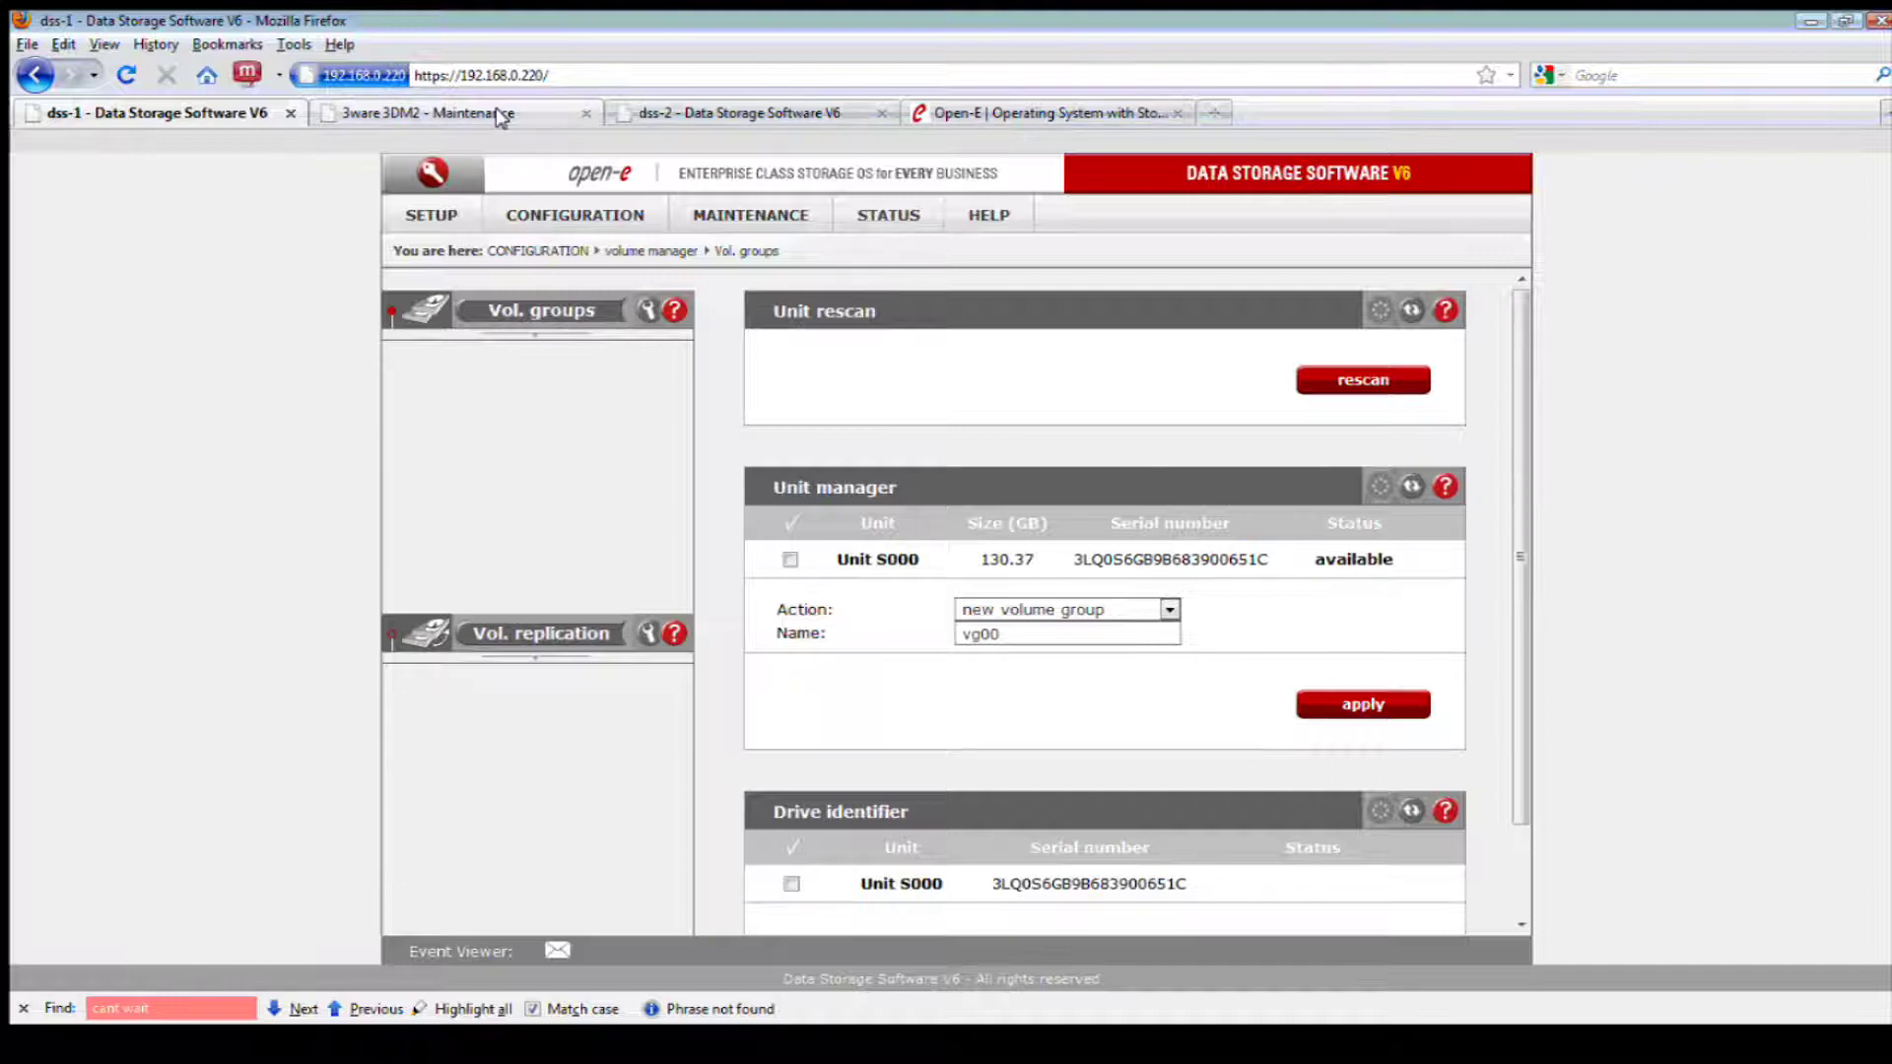
Return to the 3ware maintenance page and start a new unit from the ST31000340NS drives on VPorts 14 and 15
left_click(526, 114)
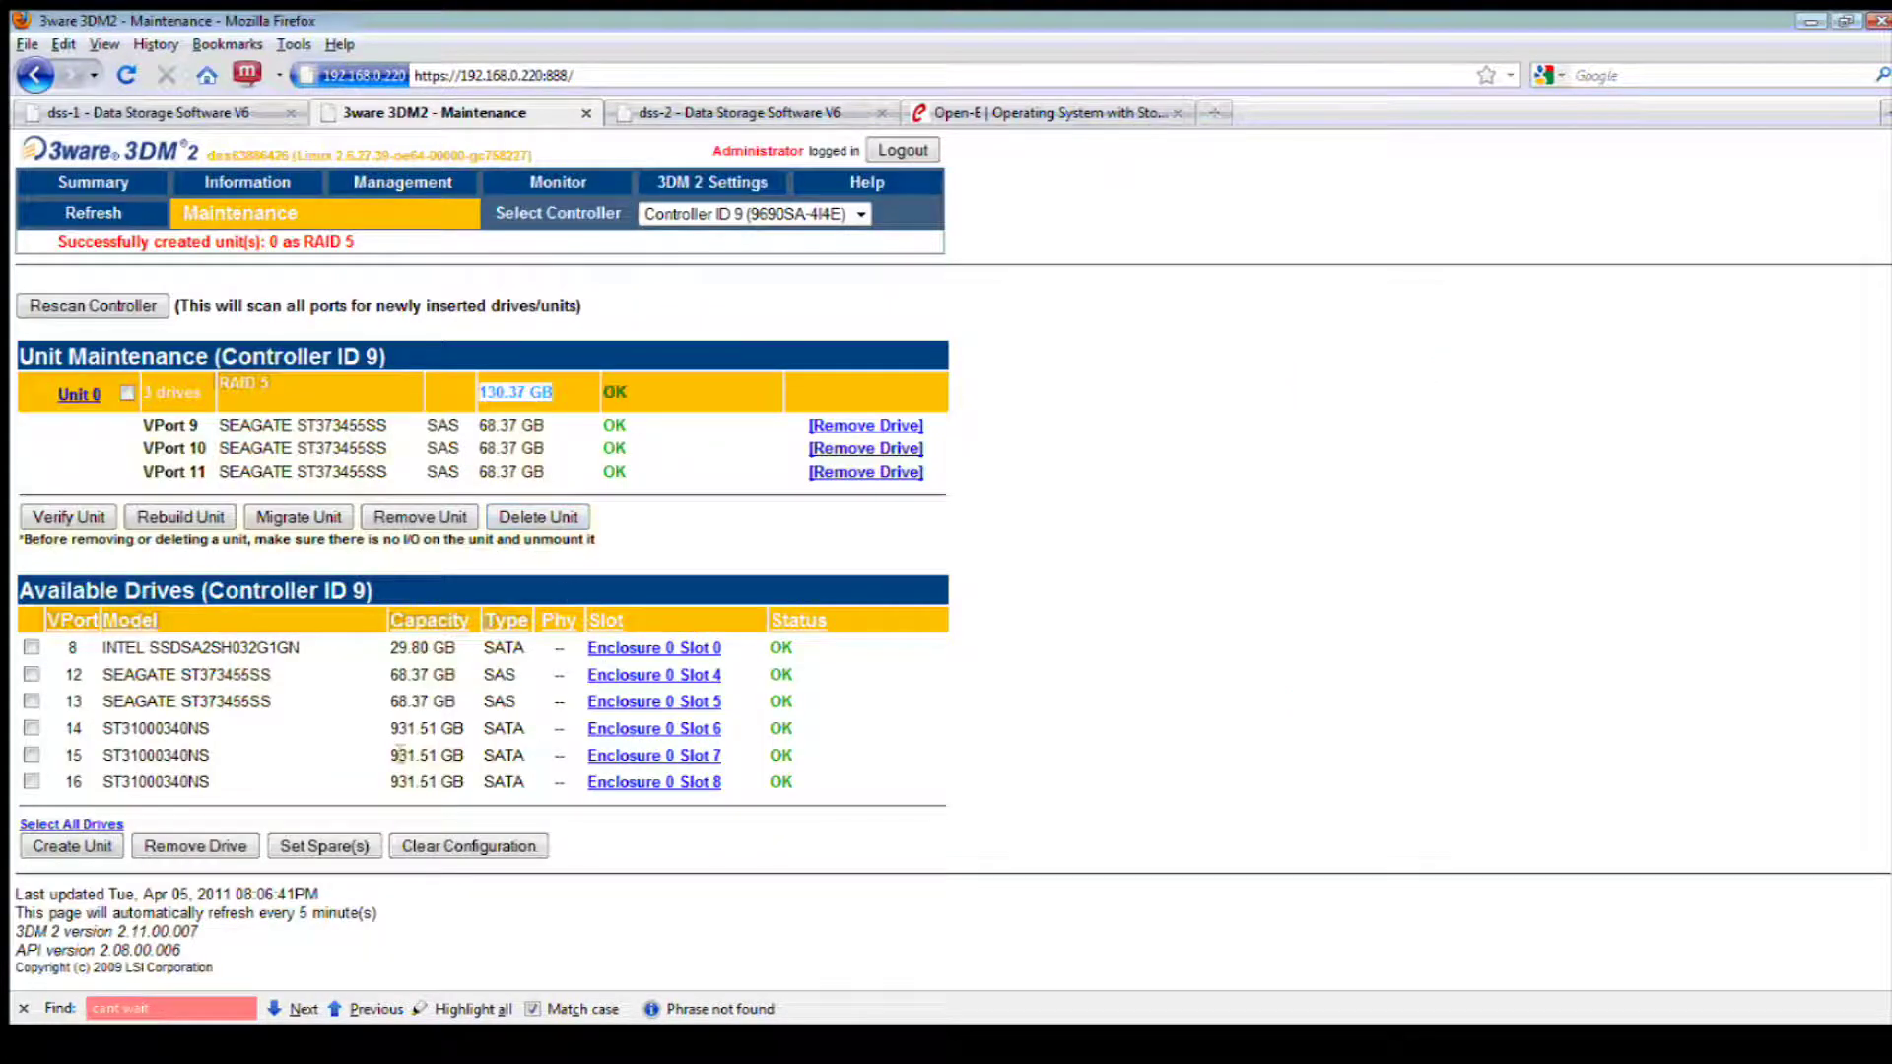
left_click(29, 730)
left_click(85, 846)
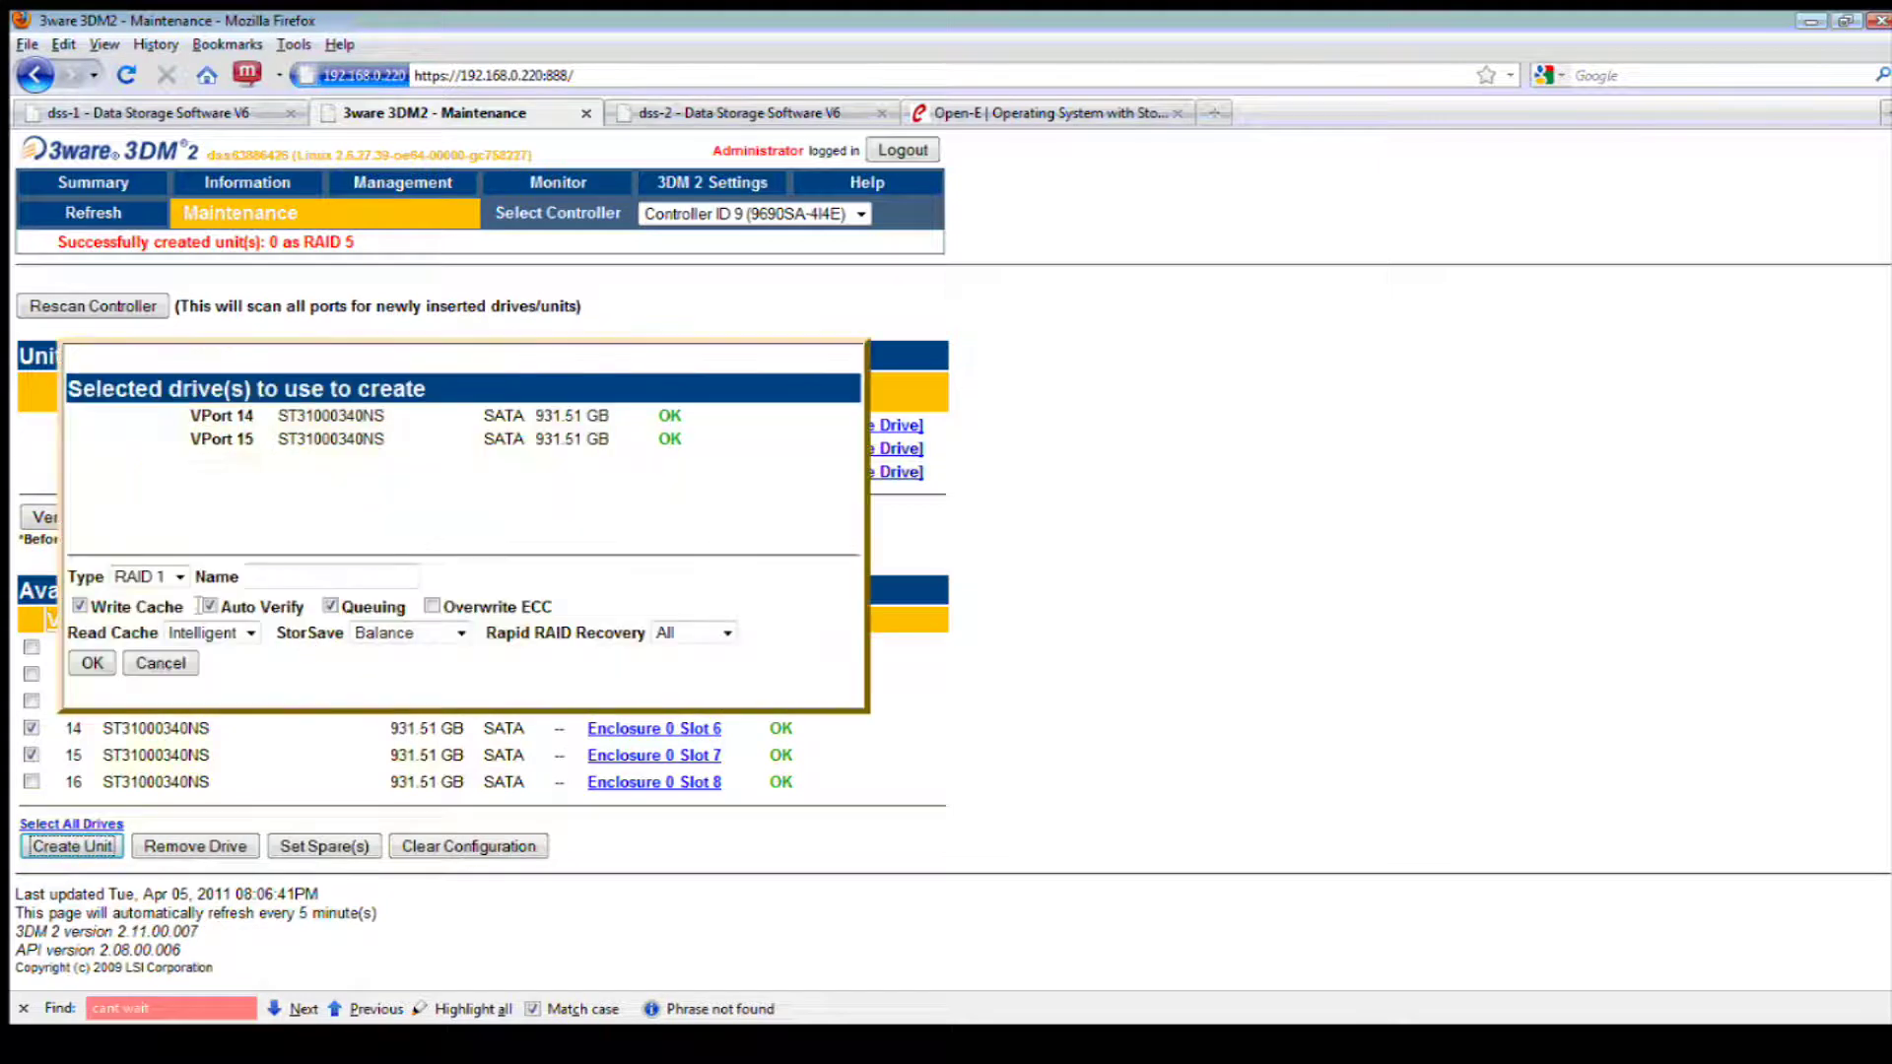
Create the two-drive unit as RAID 0 with StorSave set to Performance, accepting write cache without a battery backup
left_click(148, 577)
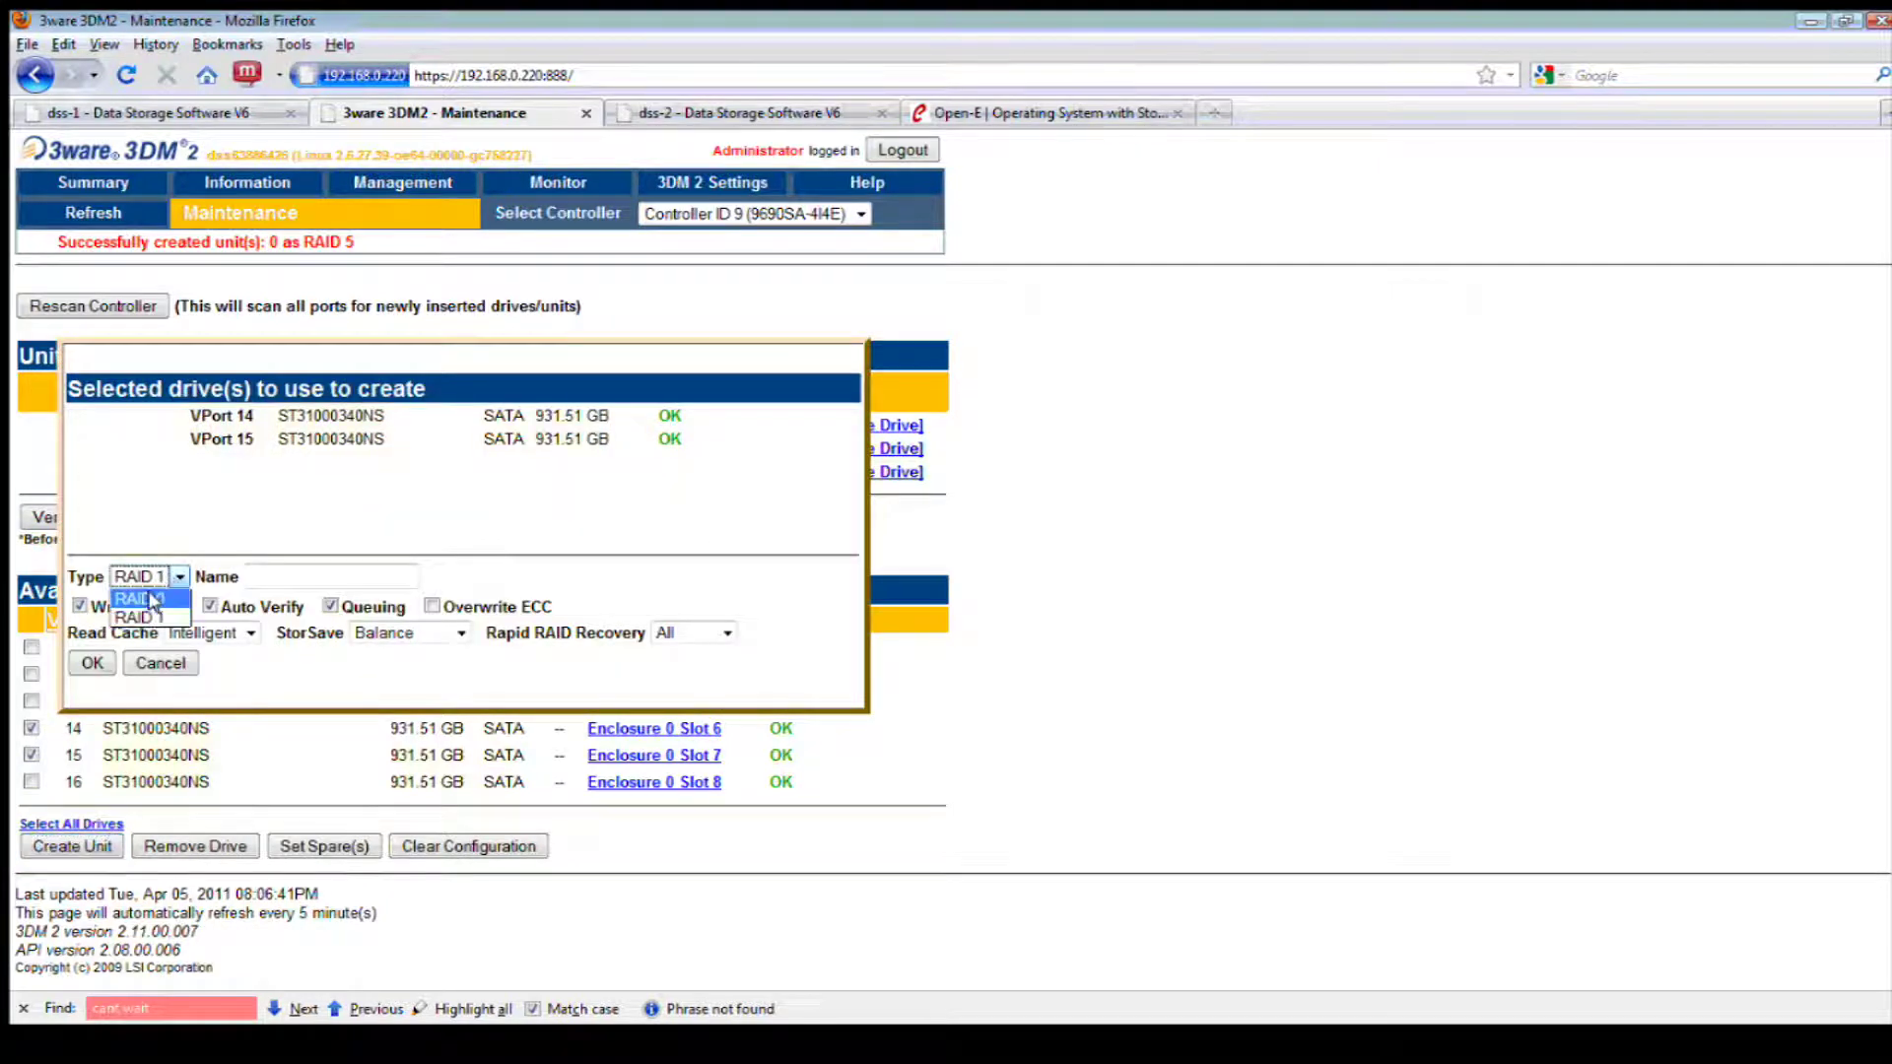
left_click(143, 599)
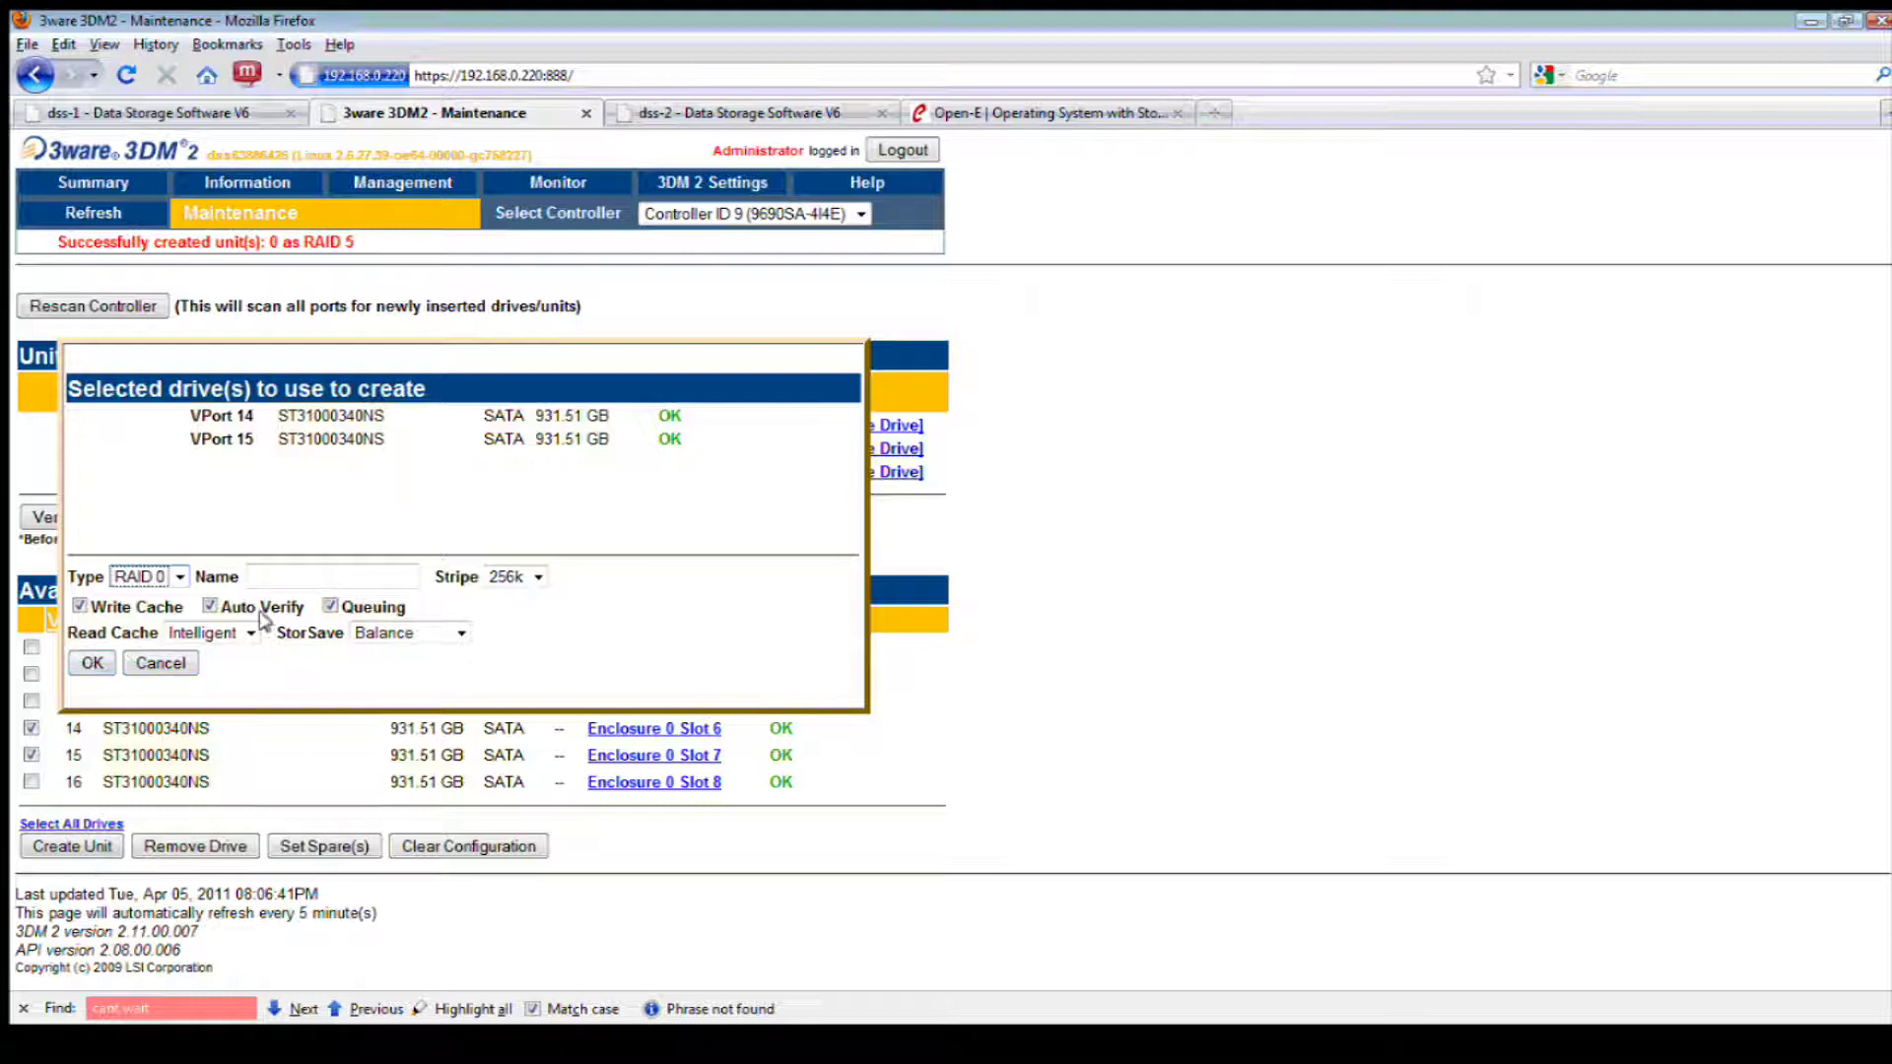
left_click(385, 633)
left_click(385, 693)
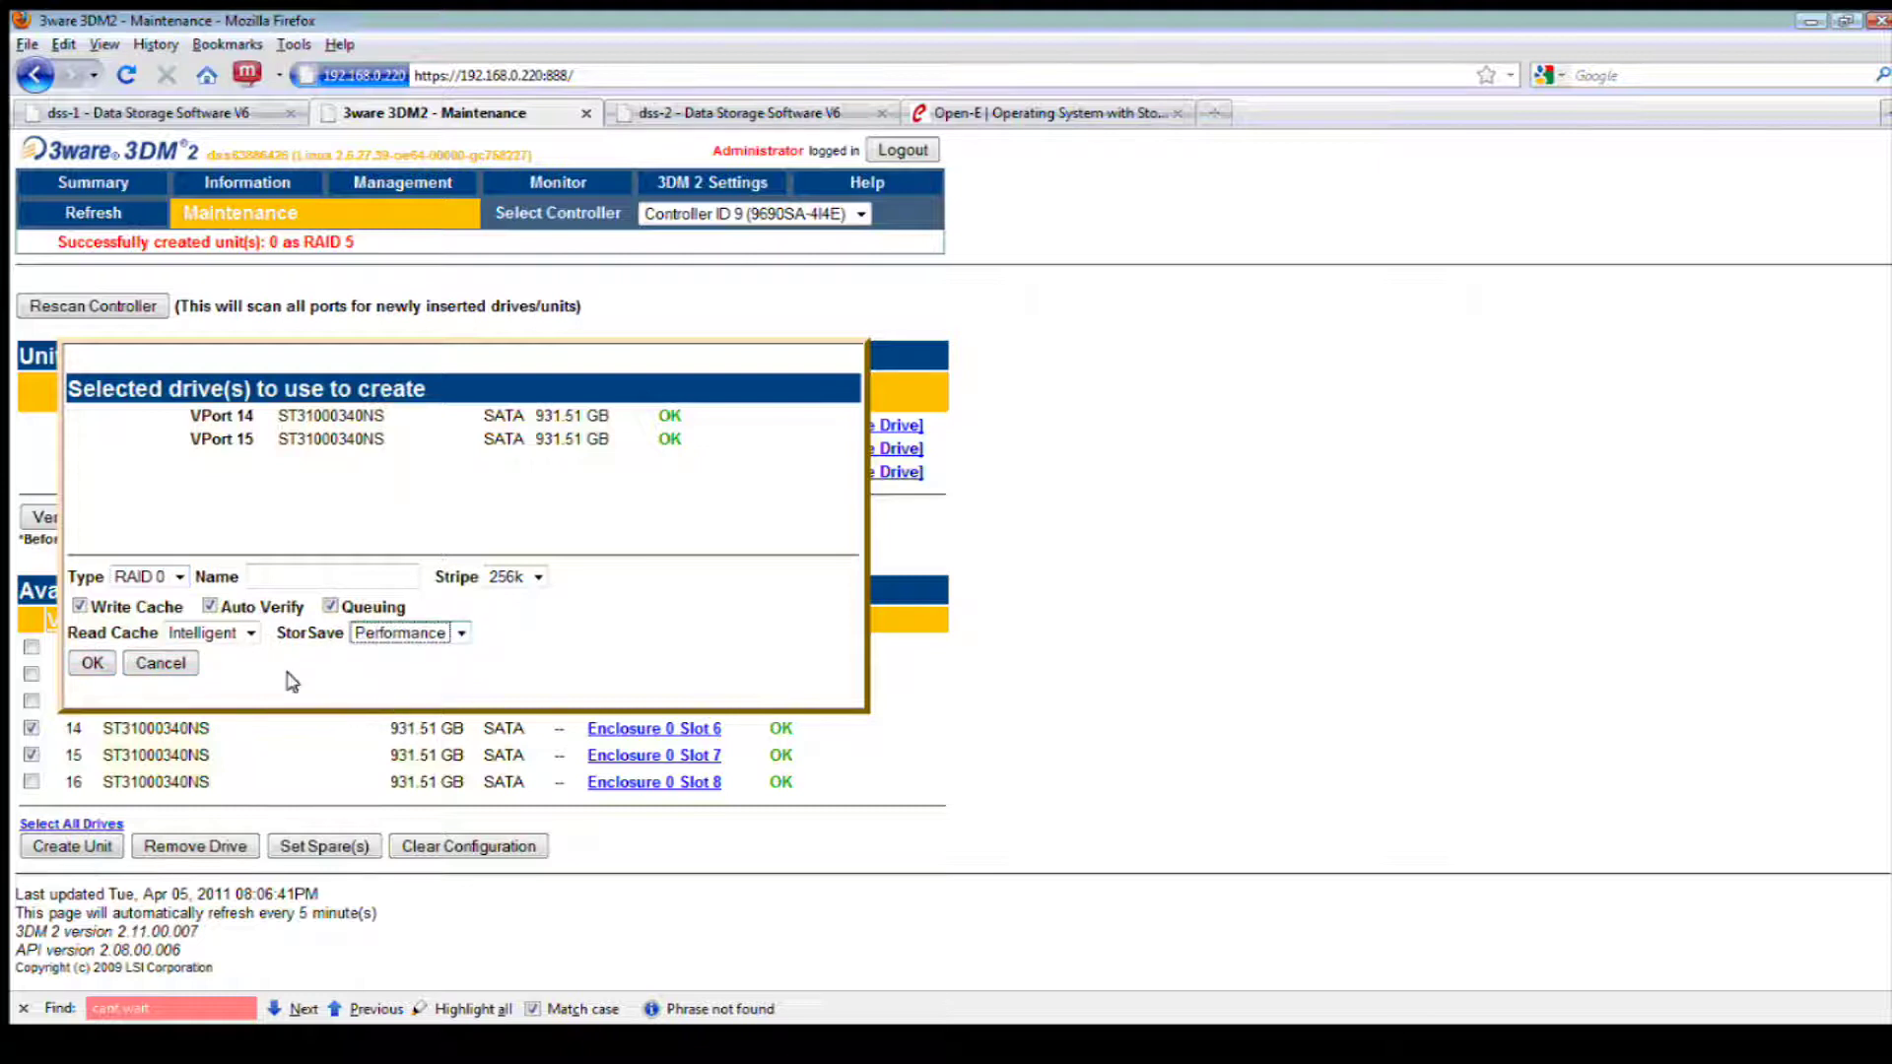
left_click(93, 664)
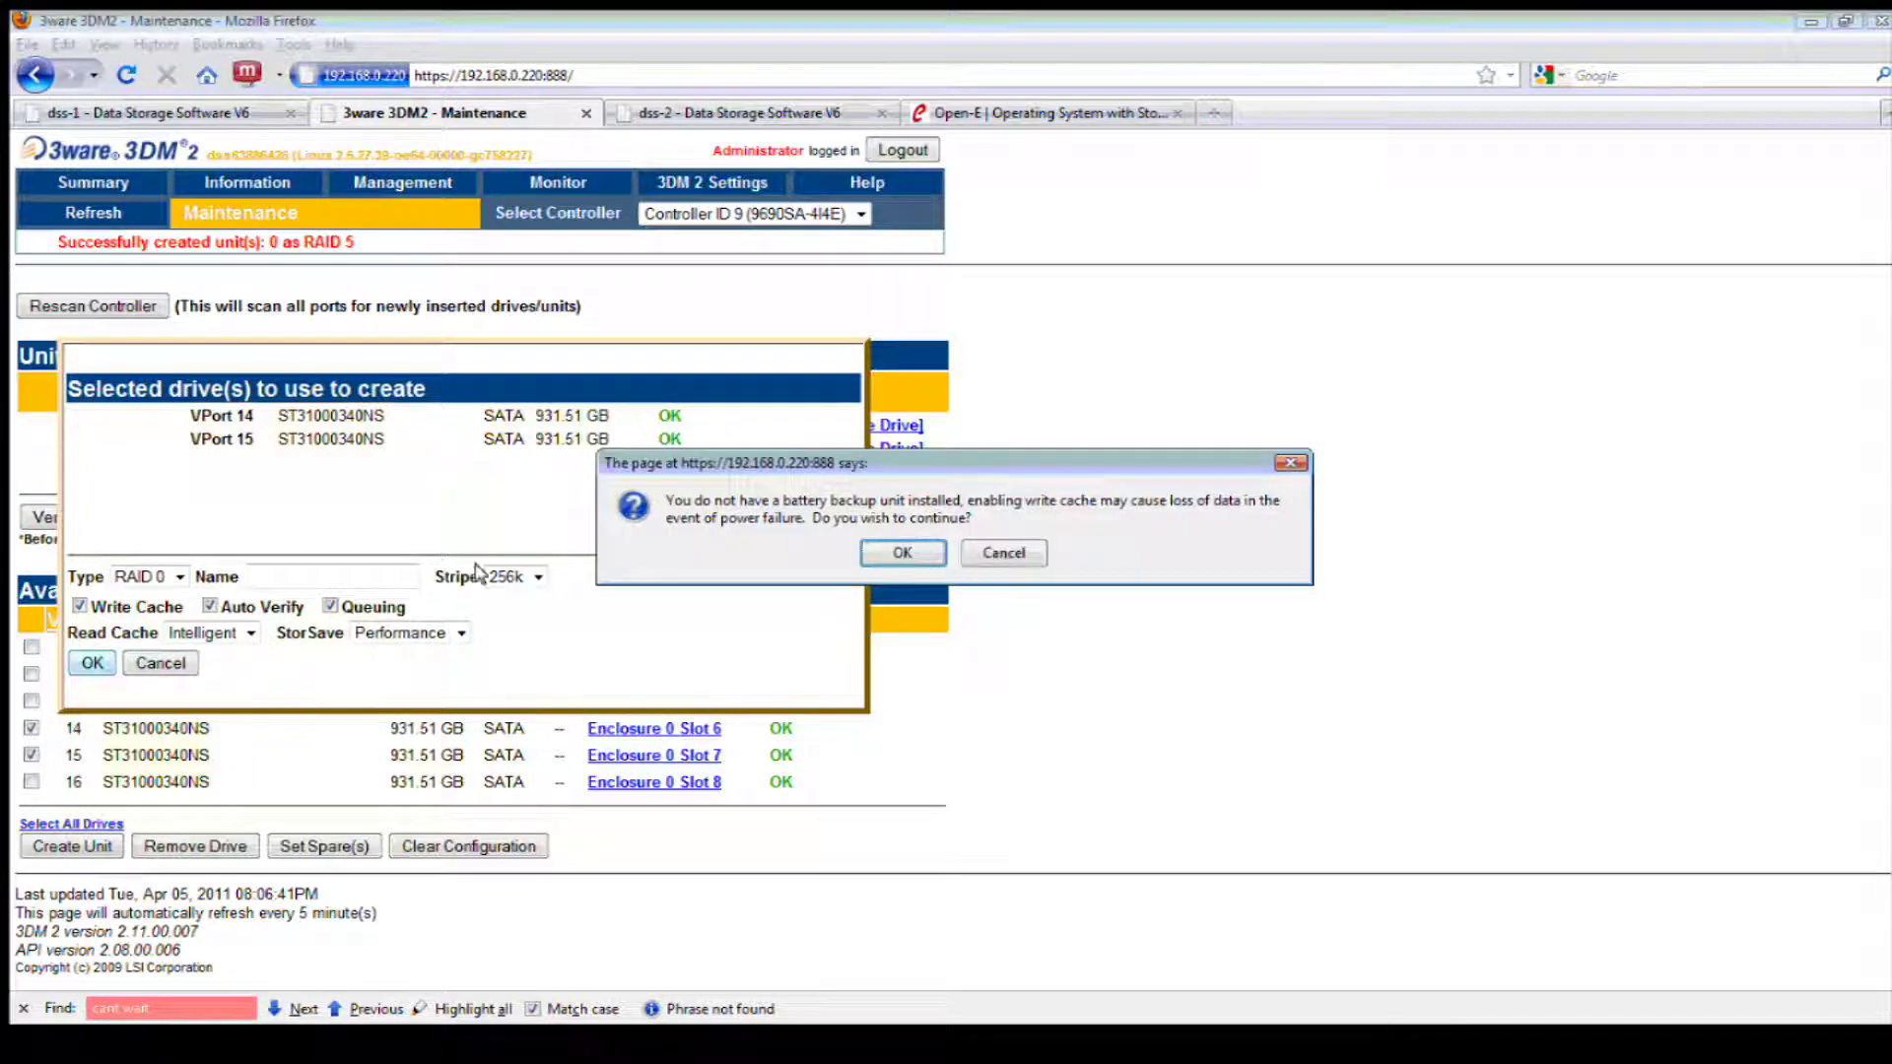
left_click(873, 555)
left_click(873, 555)
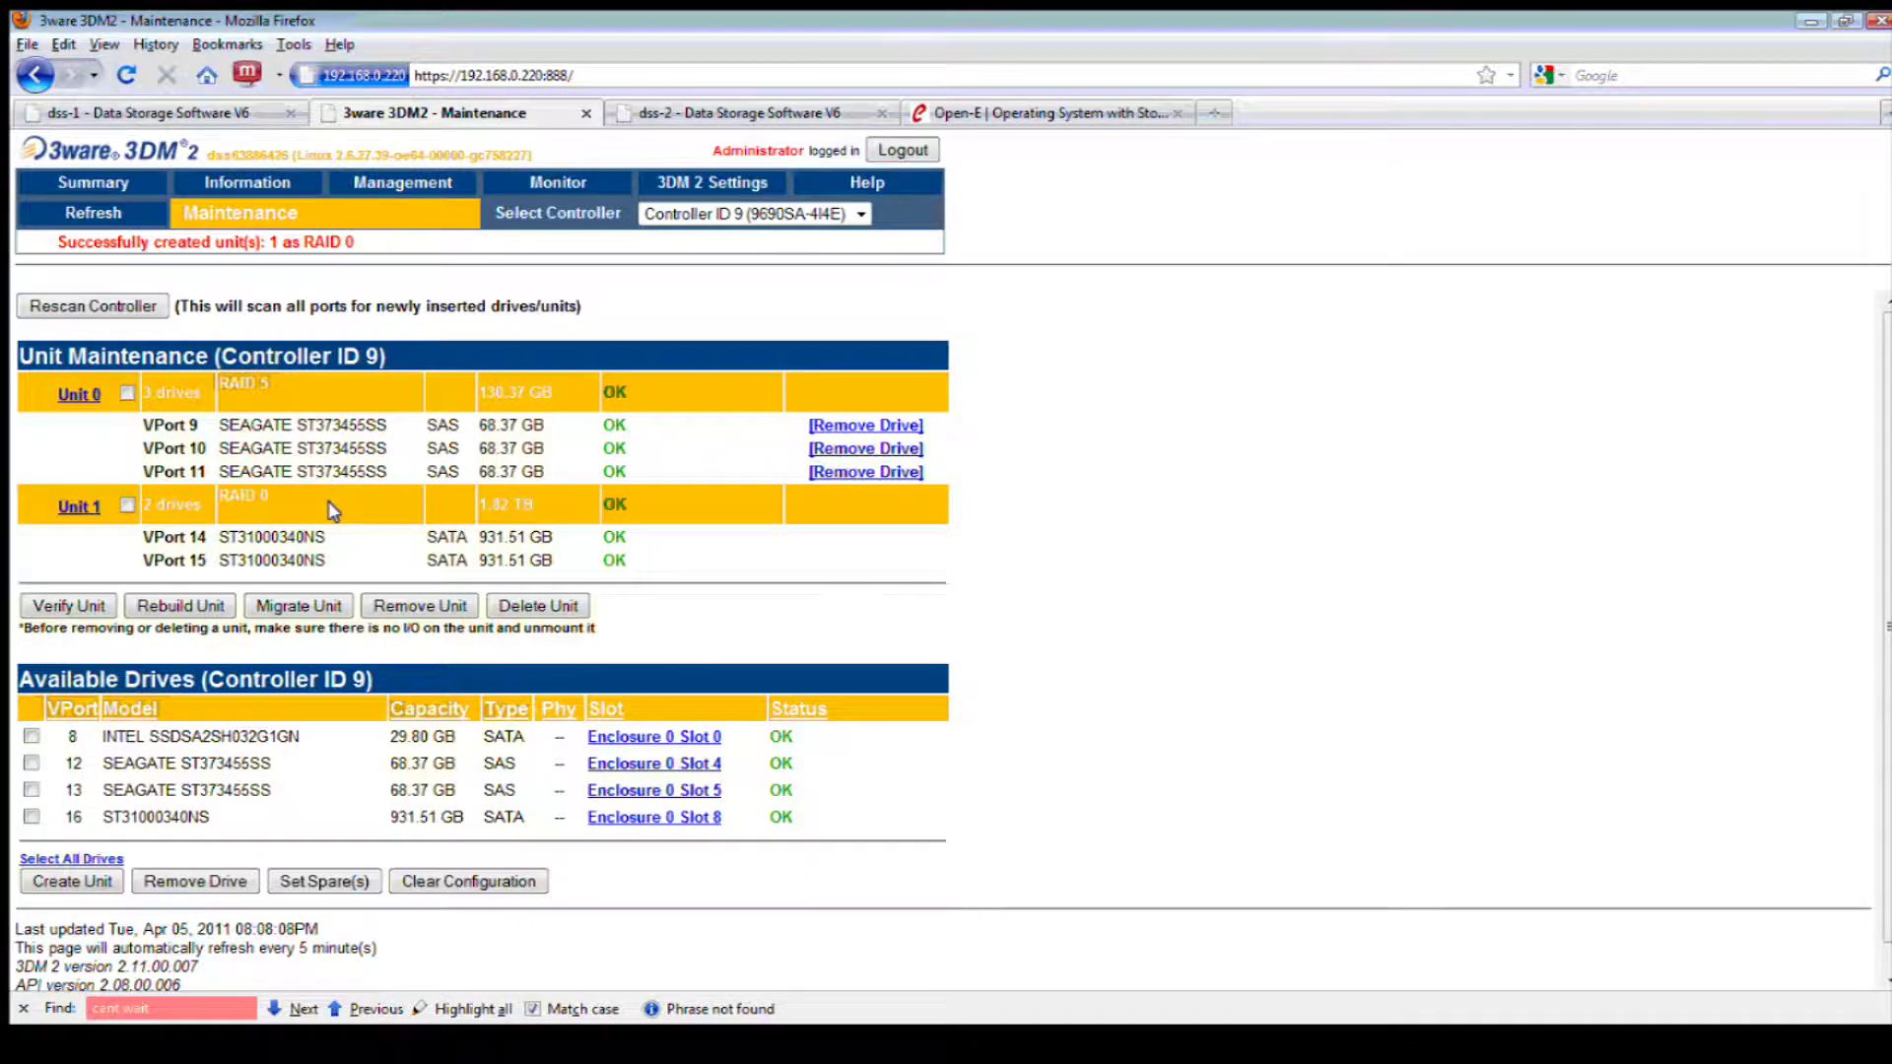
Compare the units listed on dss-1's volume groups page with the RAID 5 and RAID 0 units in 3ware 3DM2
left_click(219, 114)
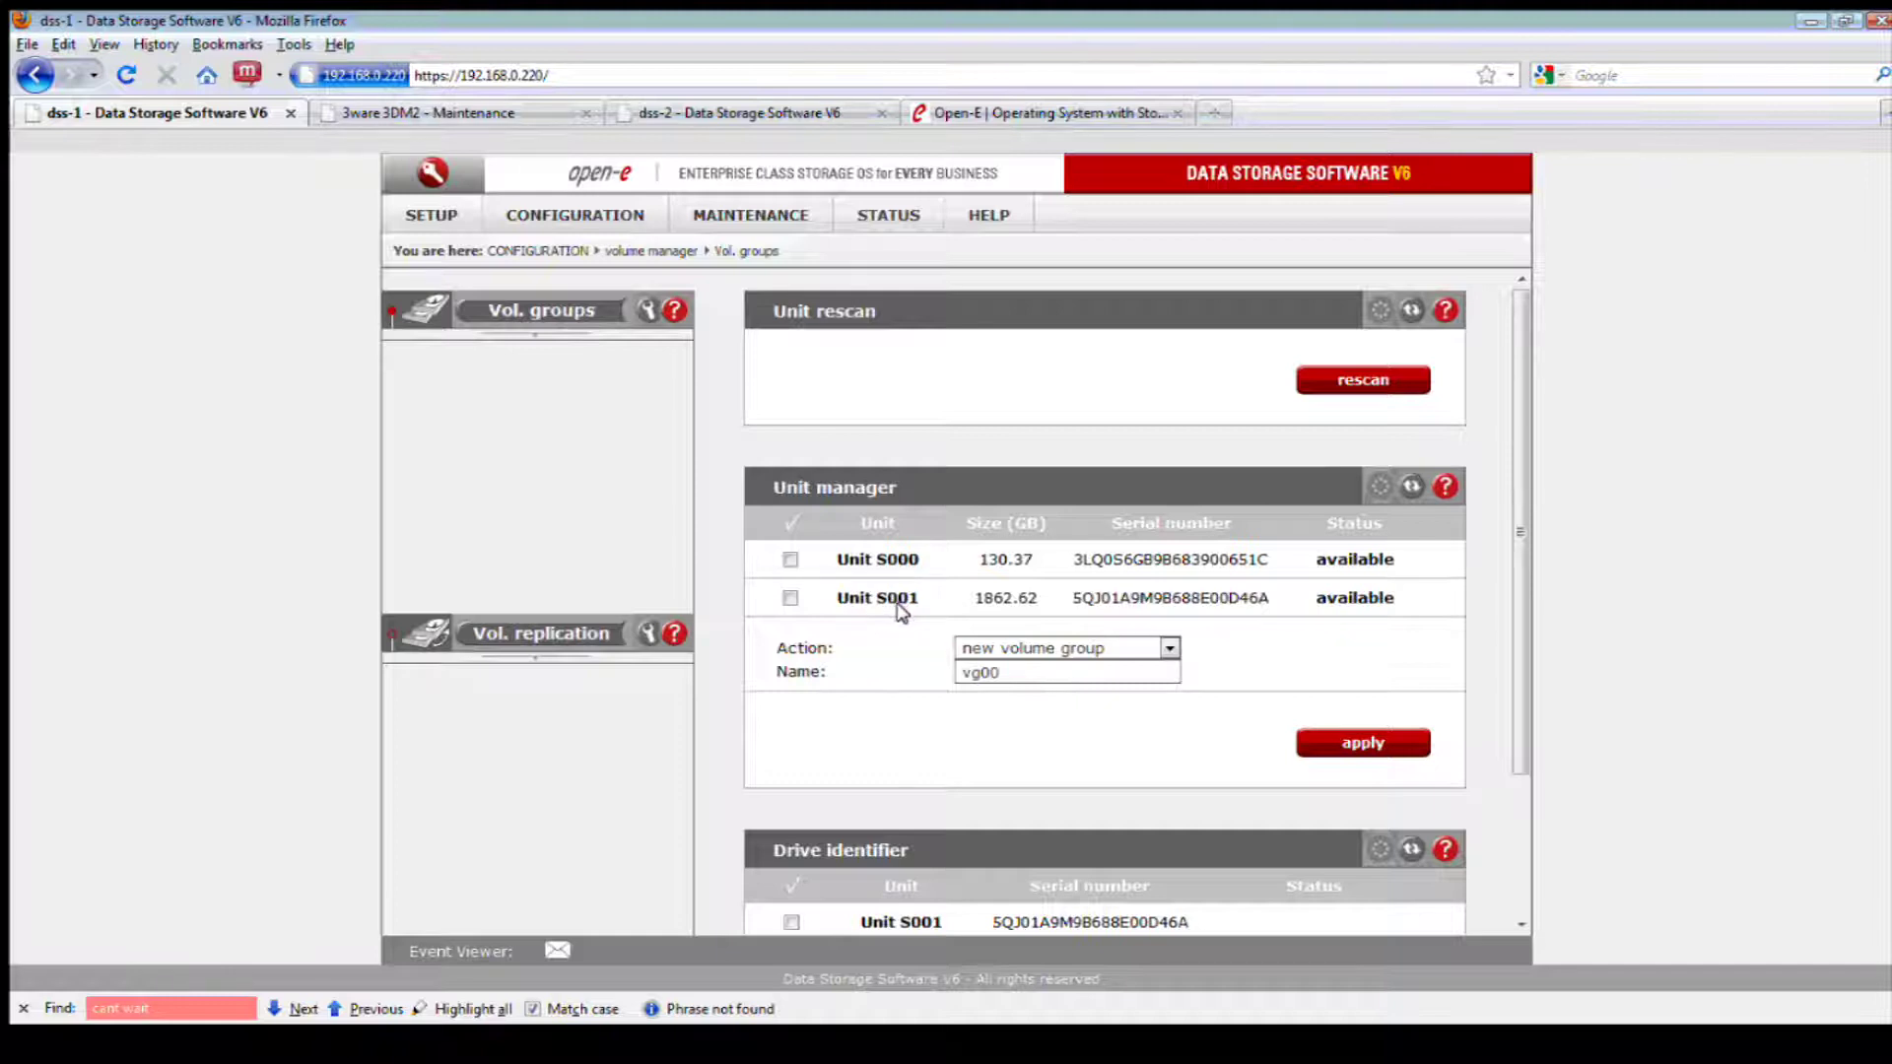
left_click(416, 115)
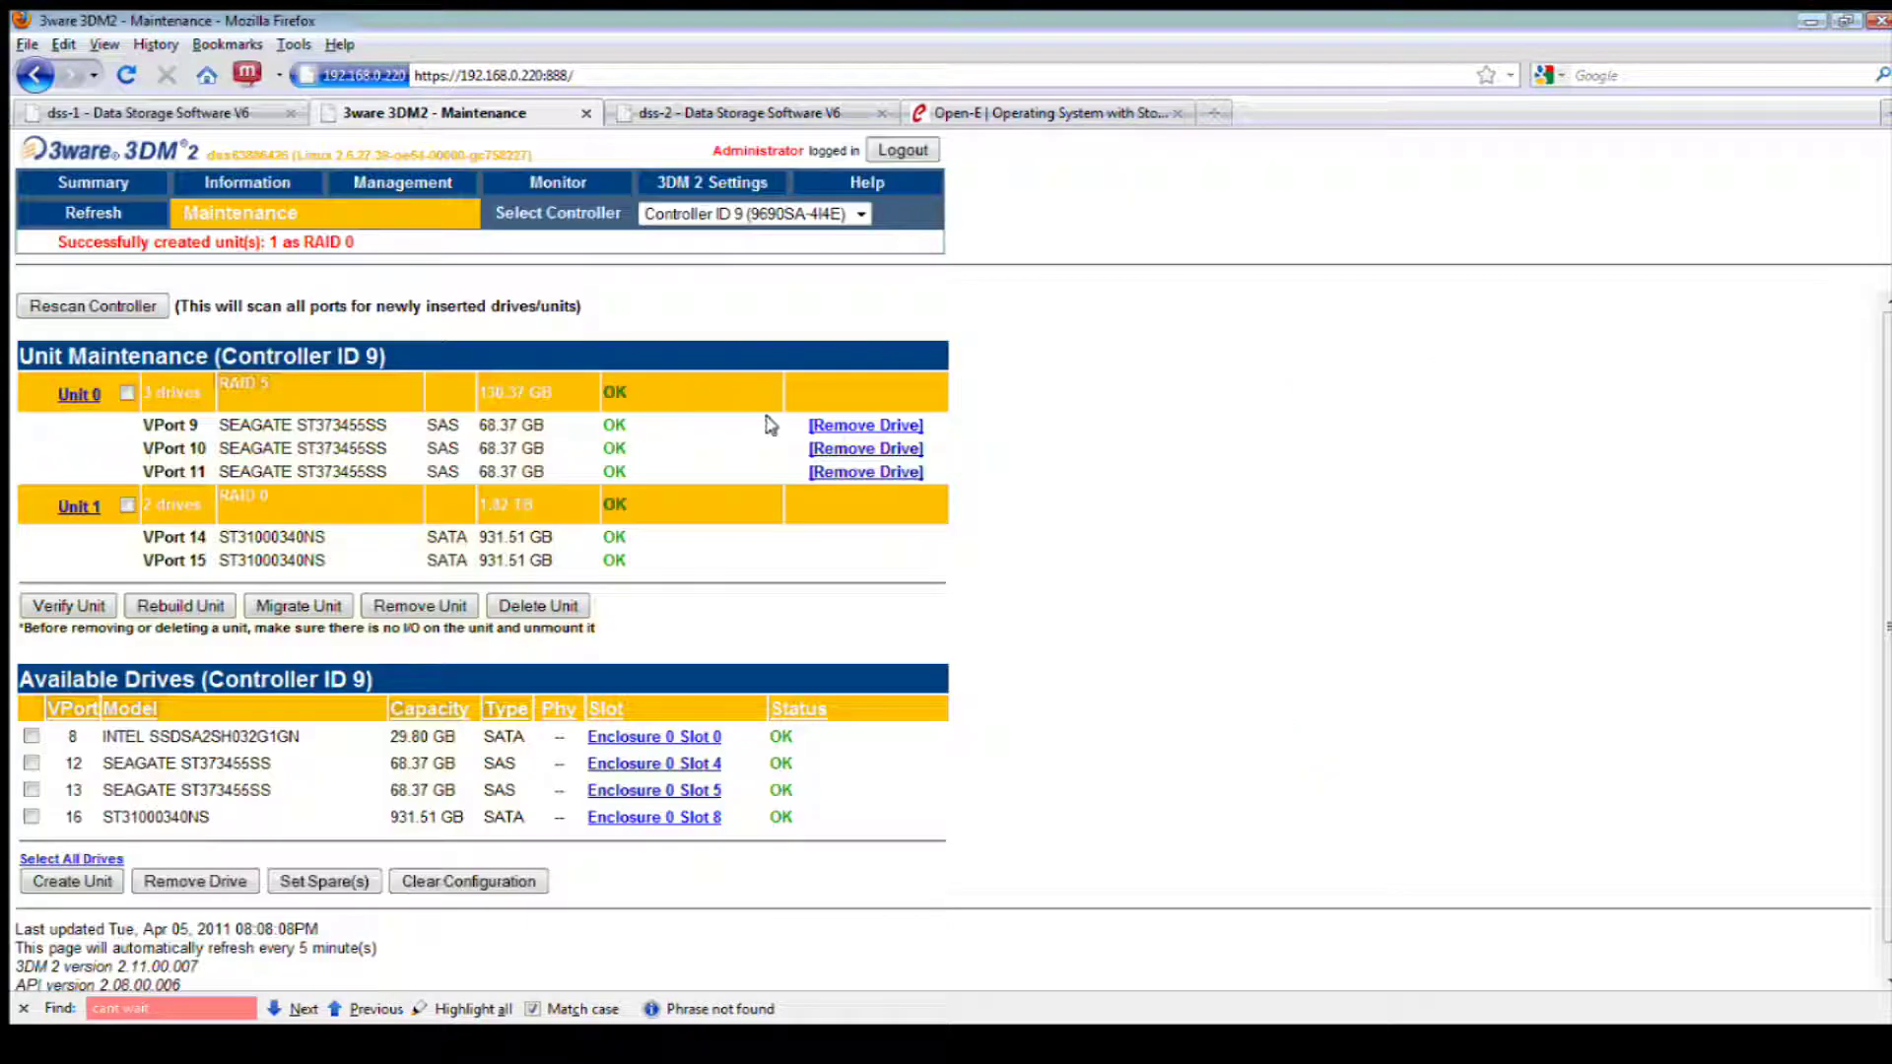
left_click(246, 112)
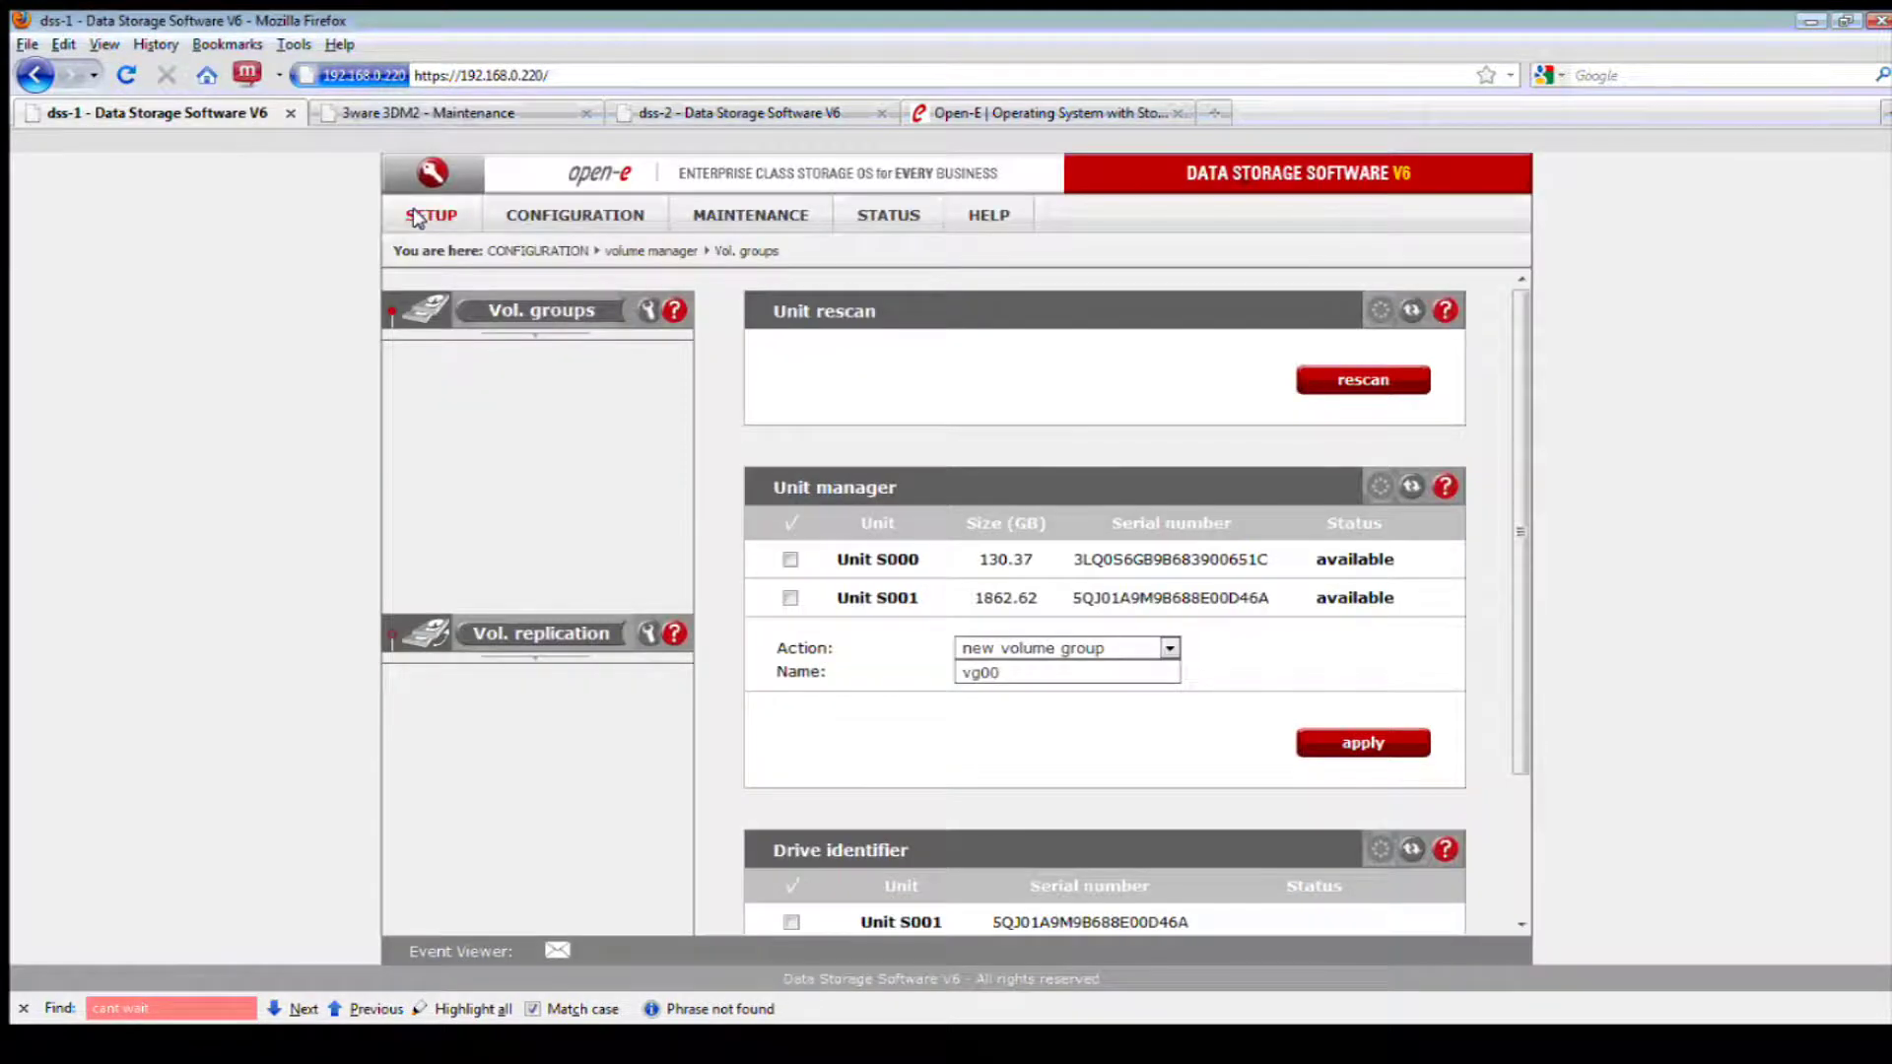
Open the LSI 0 controller's hardware RAID settings on dss-1 and go to the section for creating a logical disk
left_click(422, 216)
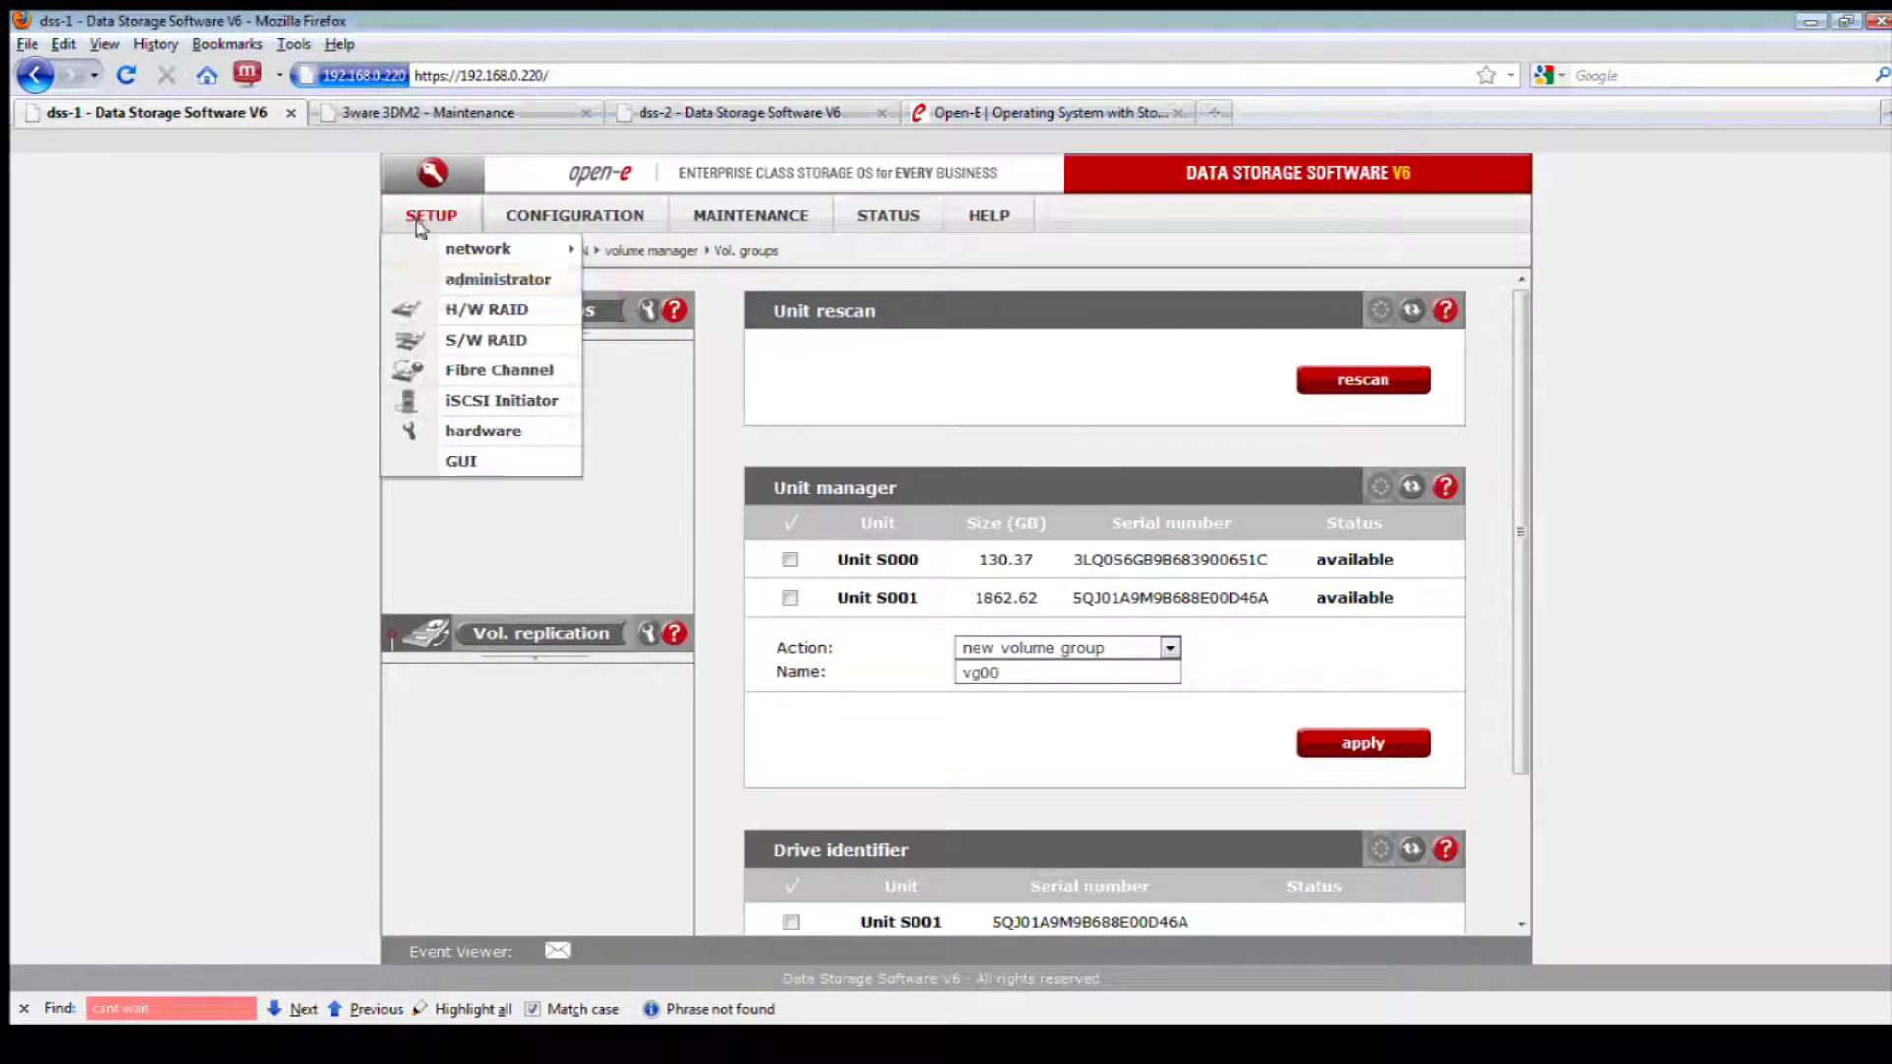
left_click(441, 312)
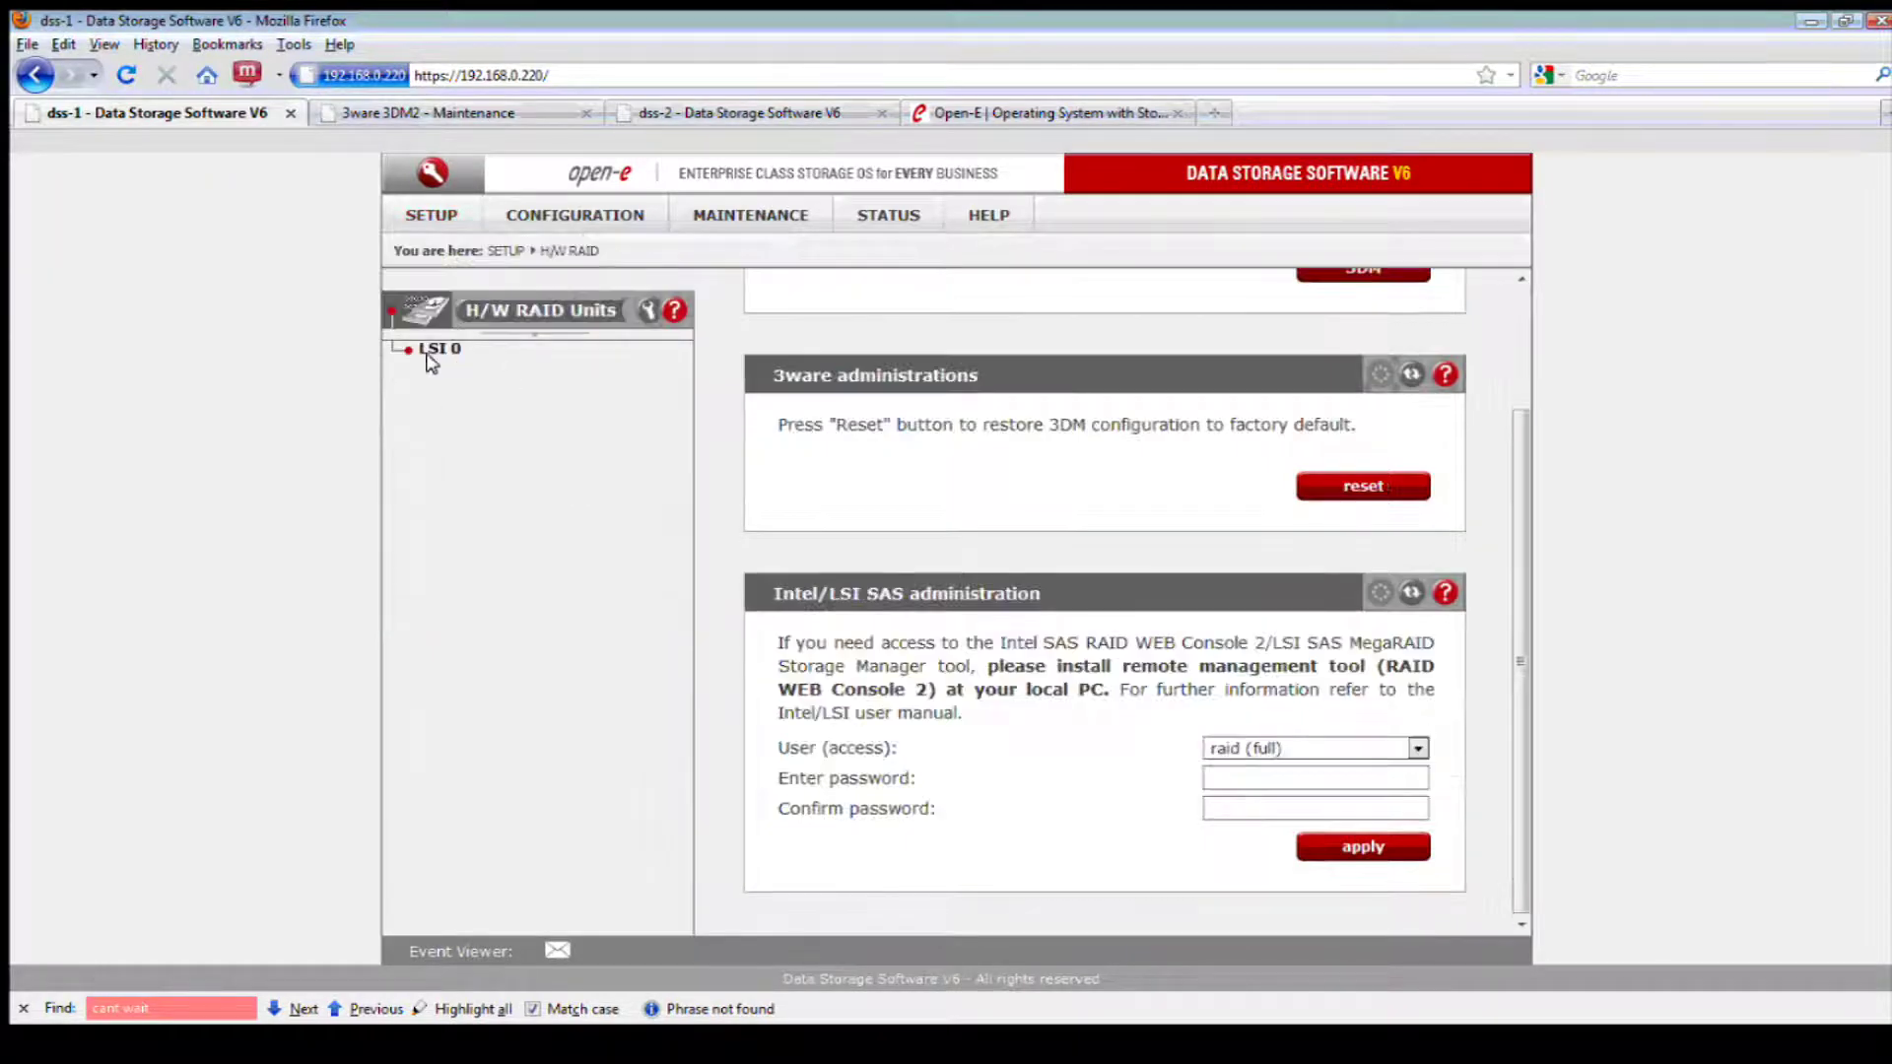
left_click(427, 351)
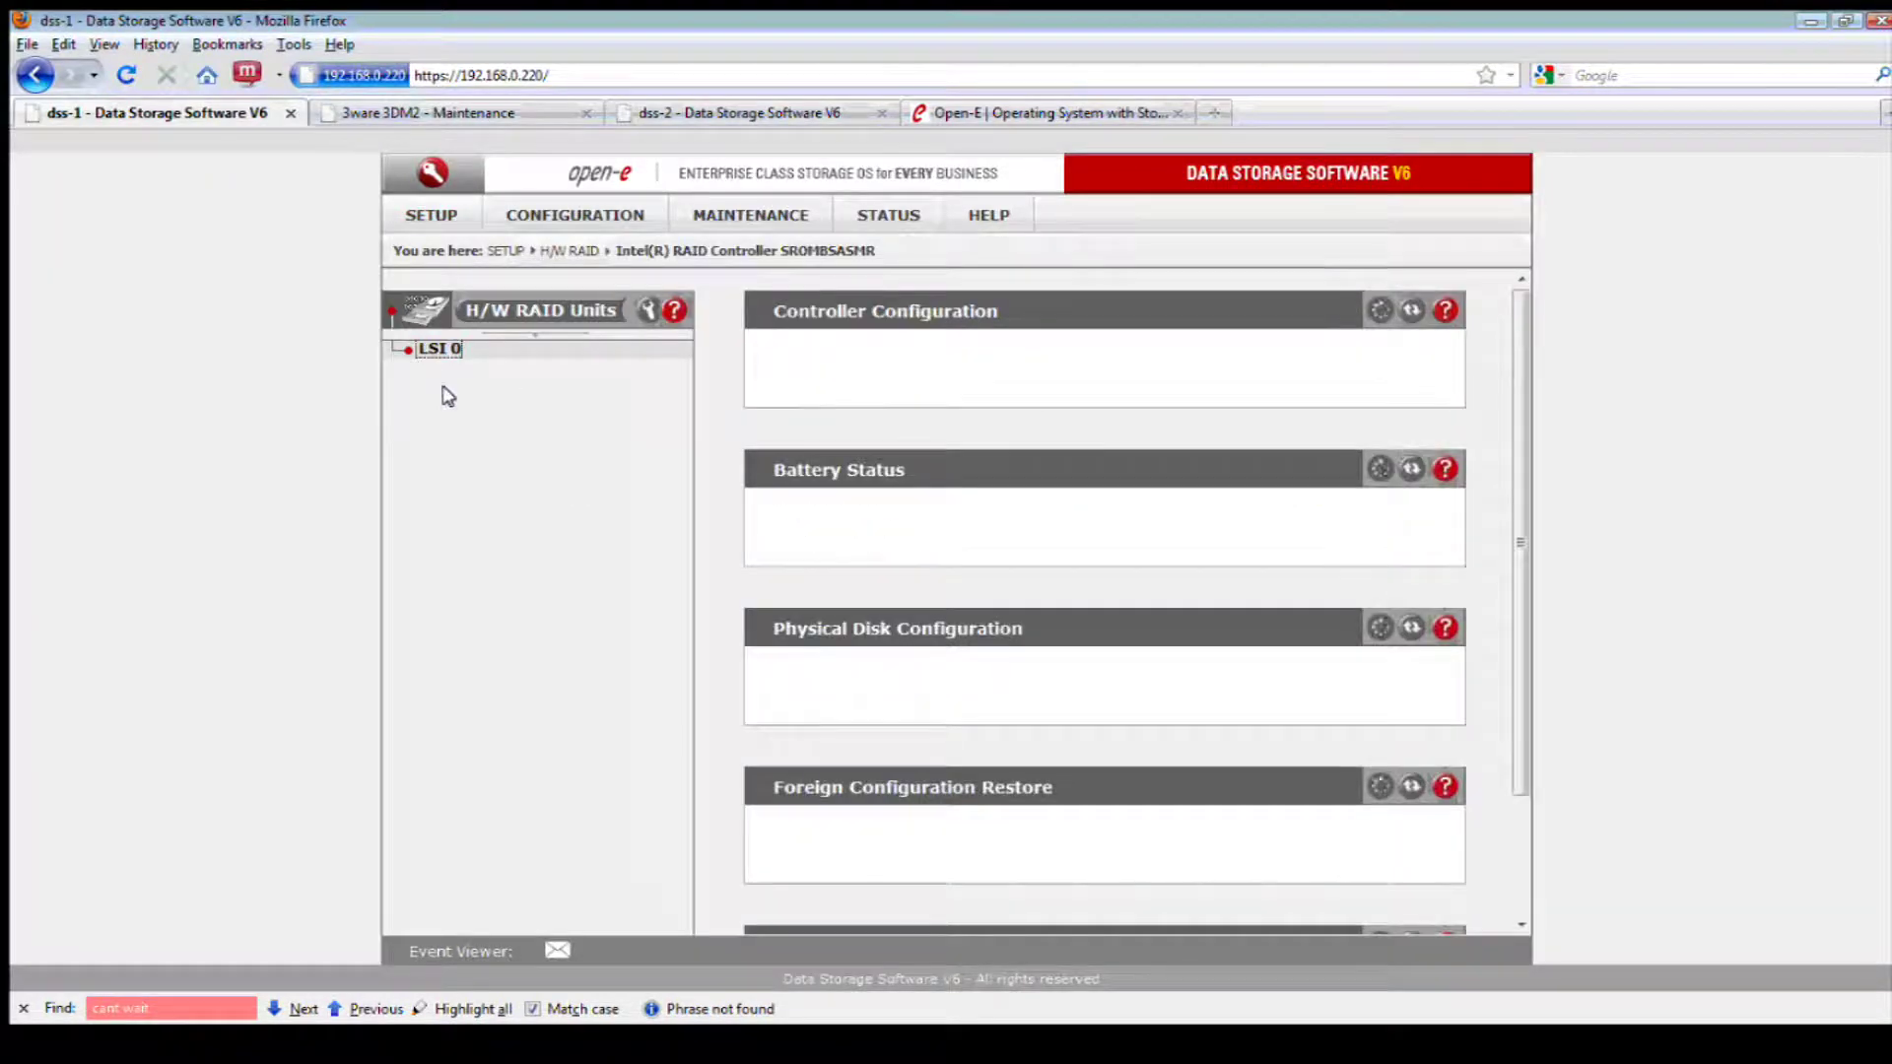
scroll(1169, 684, "down", 5)
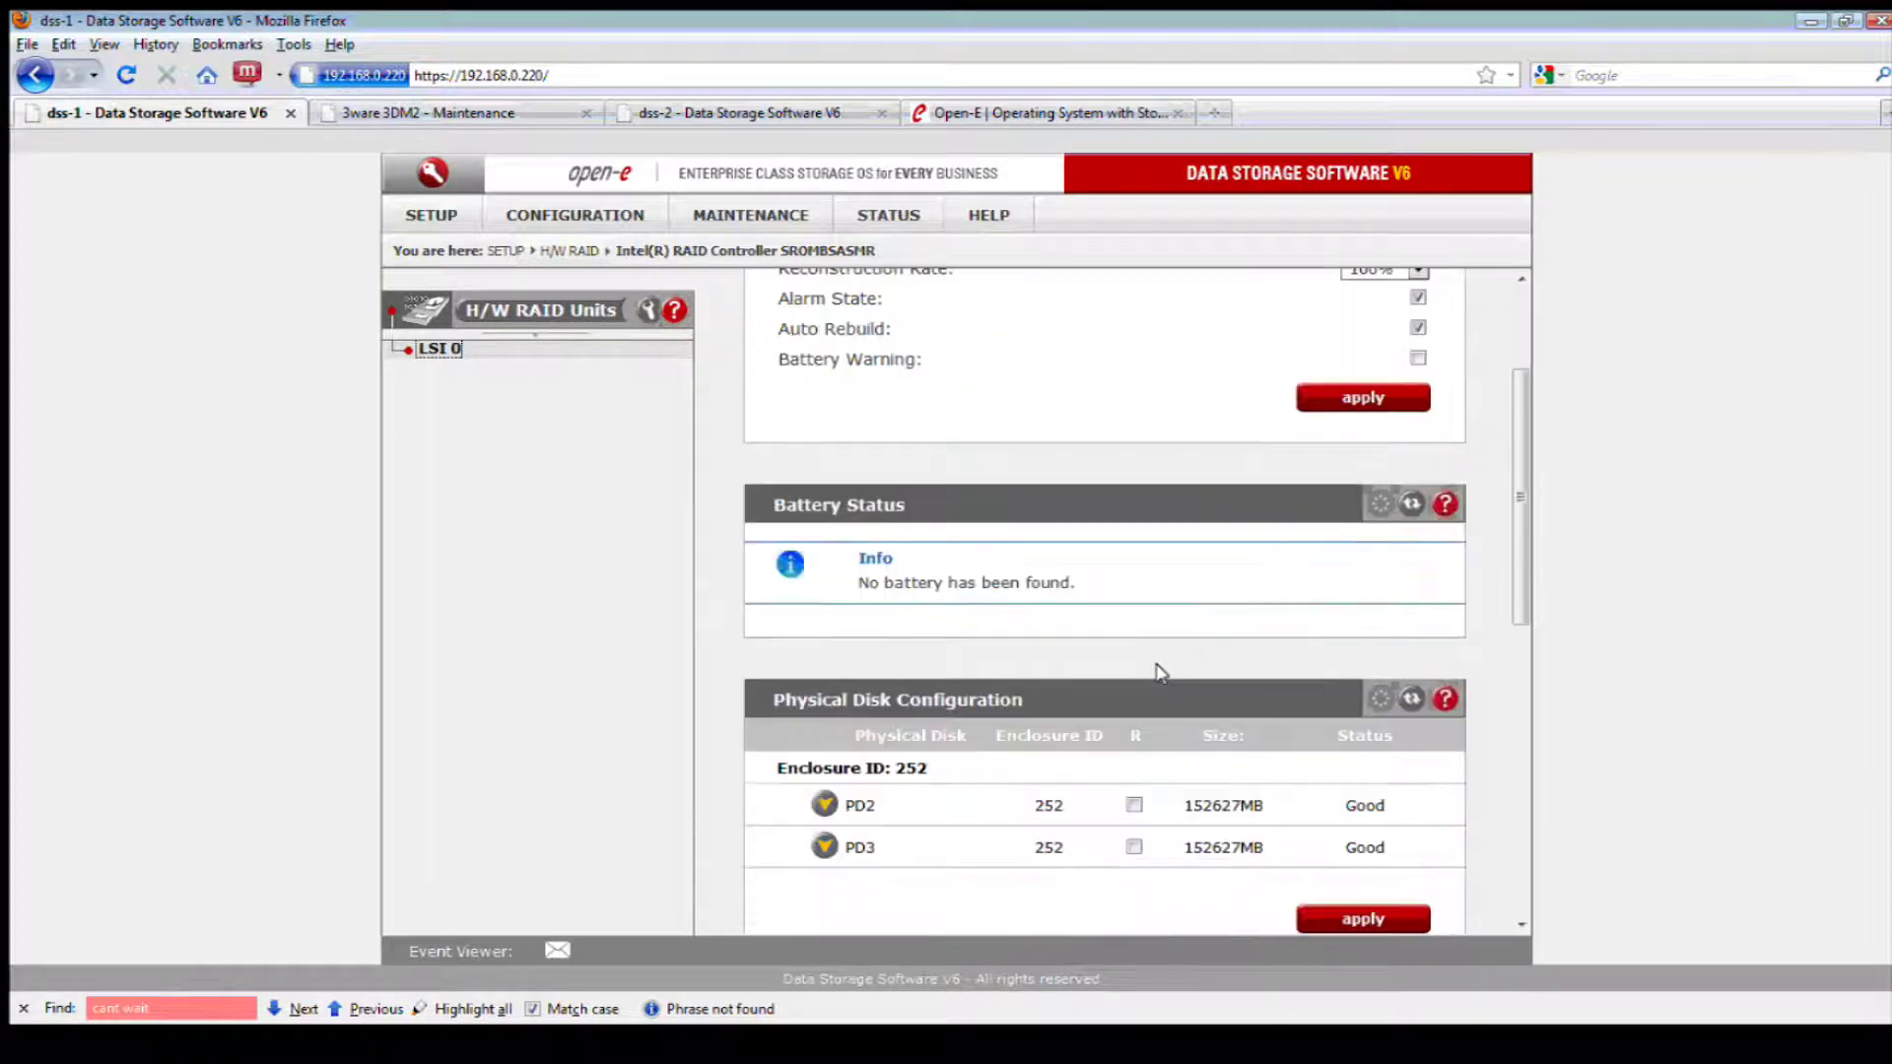
scroll(1171, 670, "down", 2)
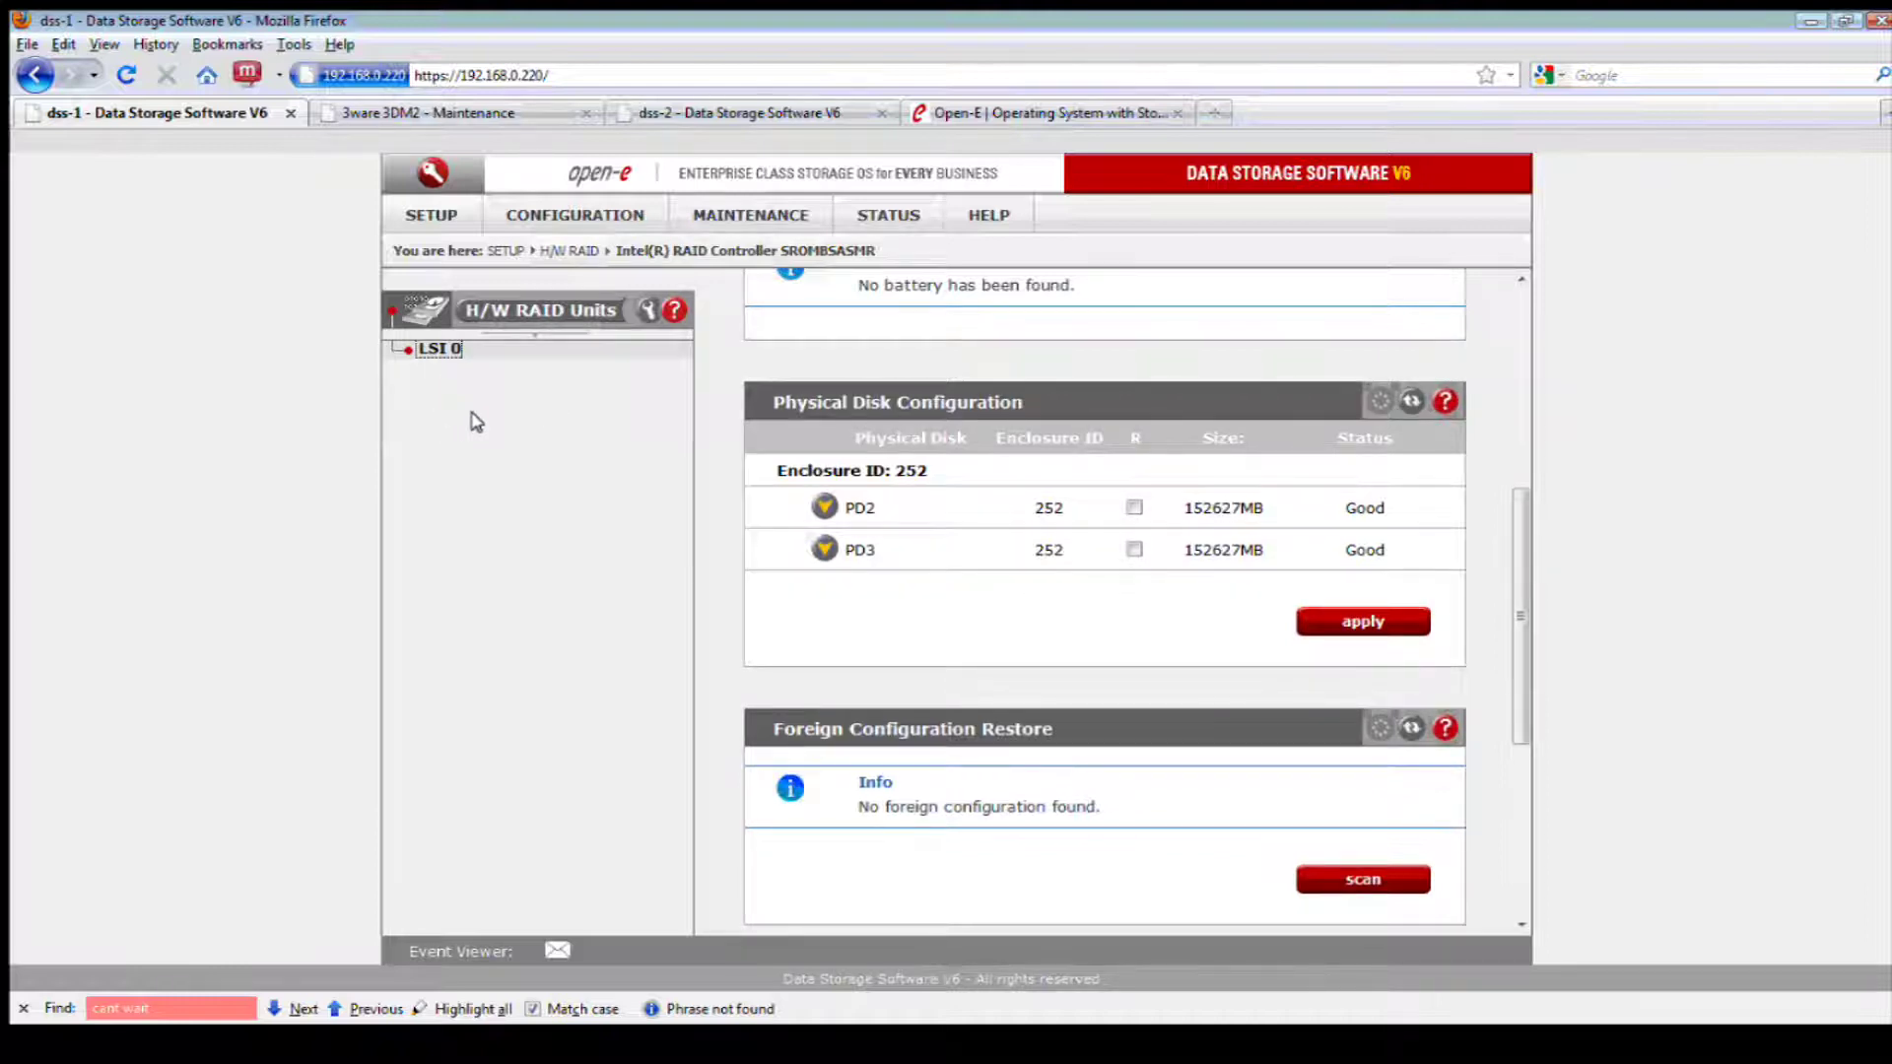
left_click(1134, 507)
scroll(1134, 550, "down", 5)
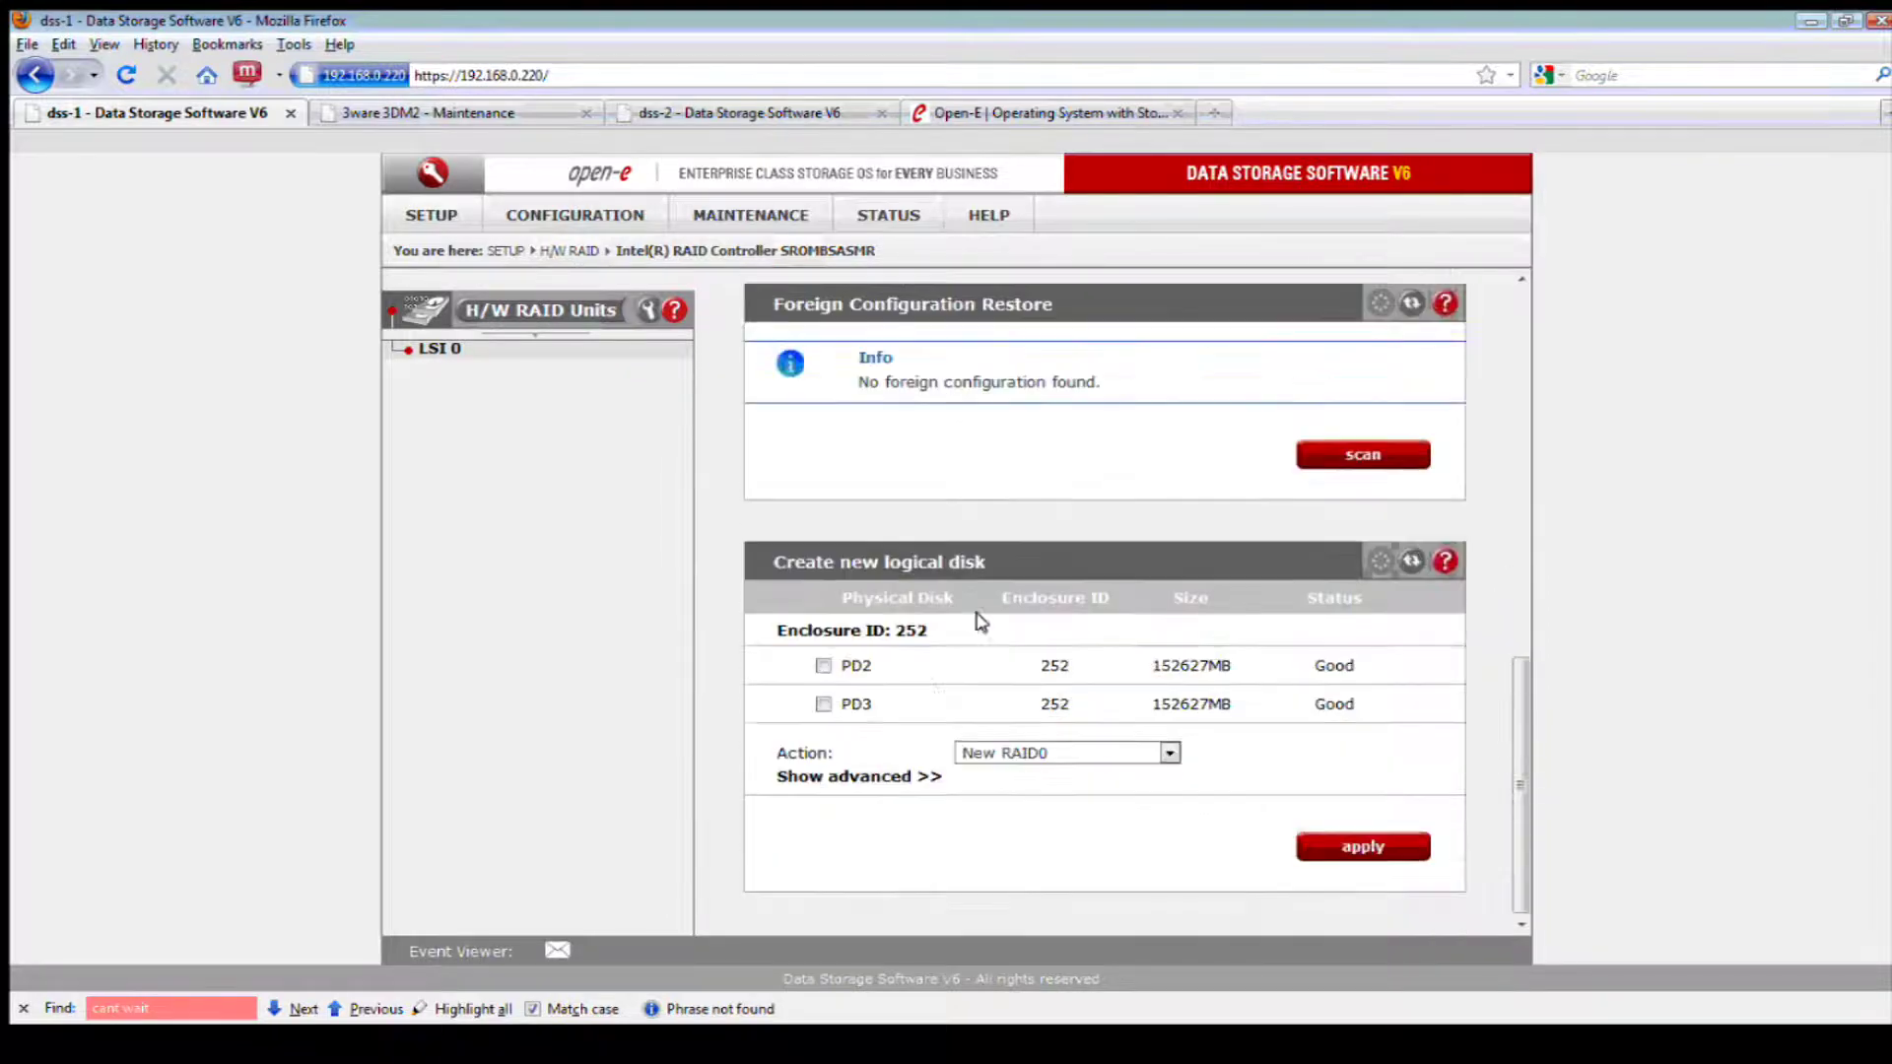
Select physical disks PD2 and PD3 for a new RAID0 logical disk and show its advanced options
left_click(824, 666)
left_click(822, 704)
left_click(1062, 754)
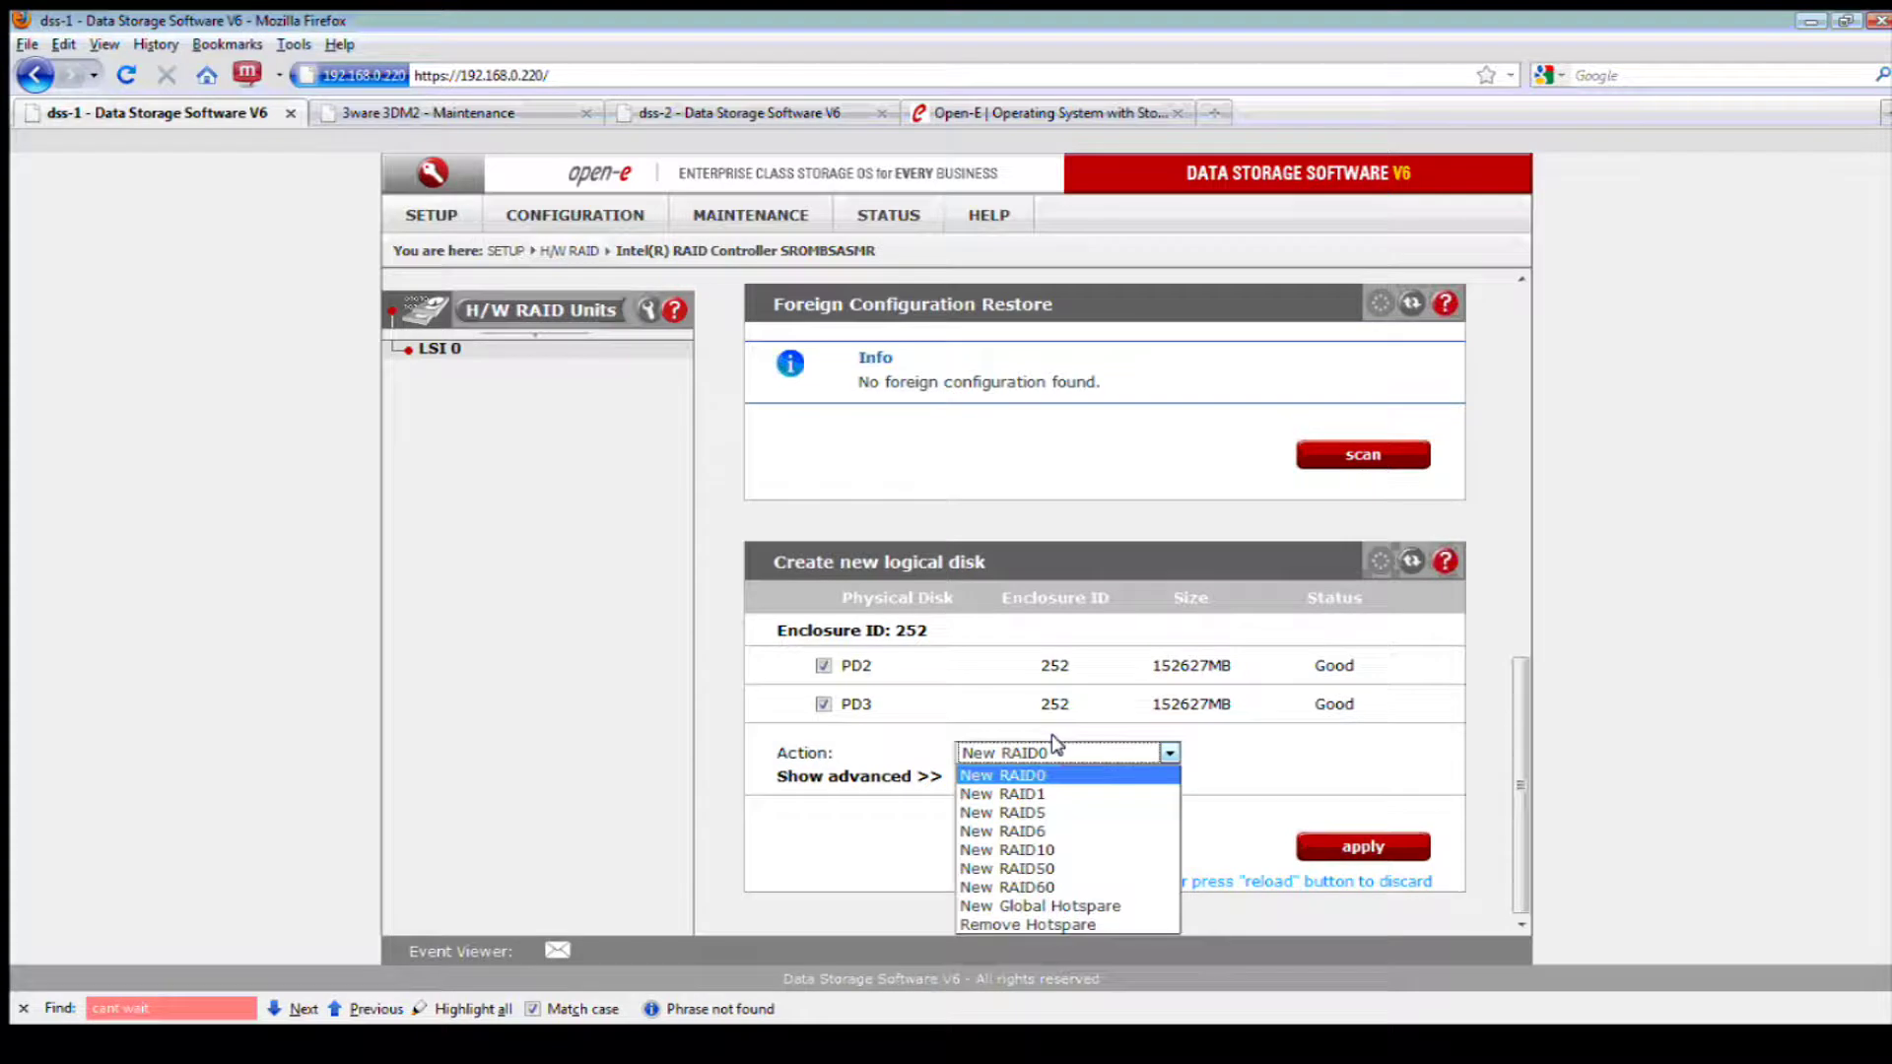
left_click(1254, 759)
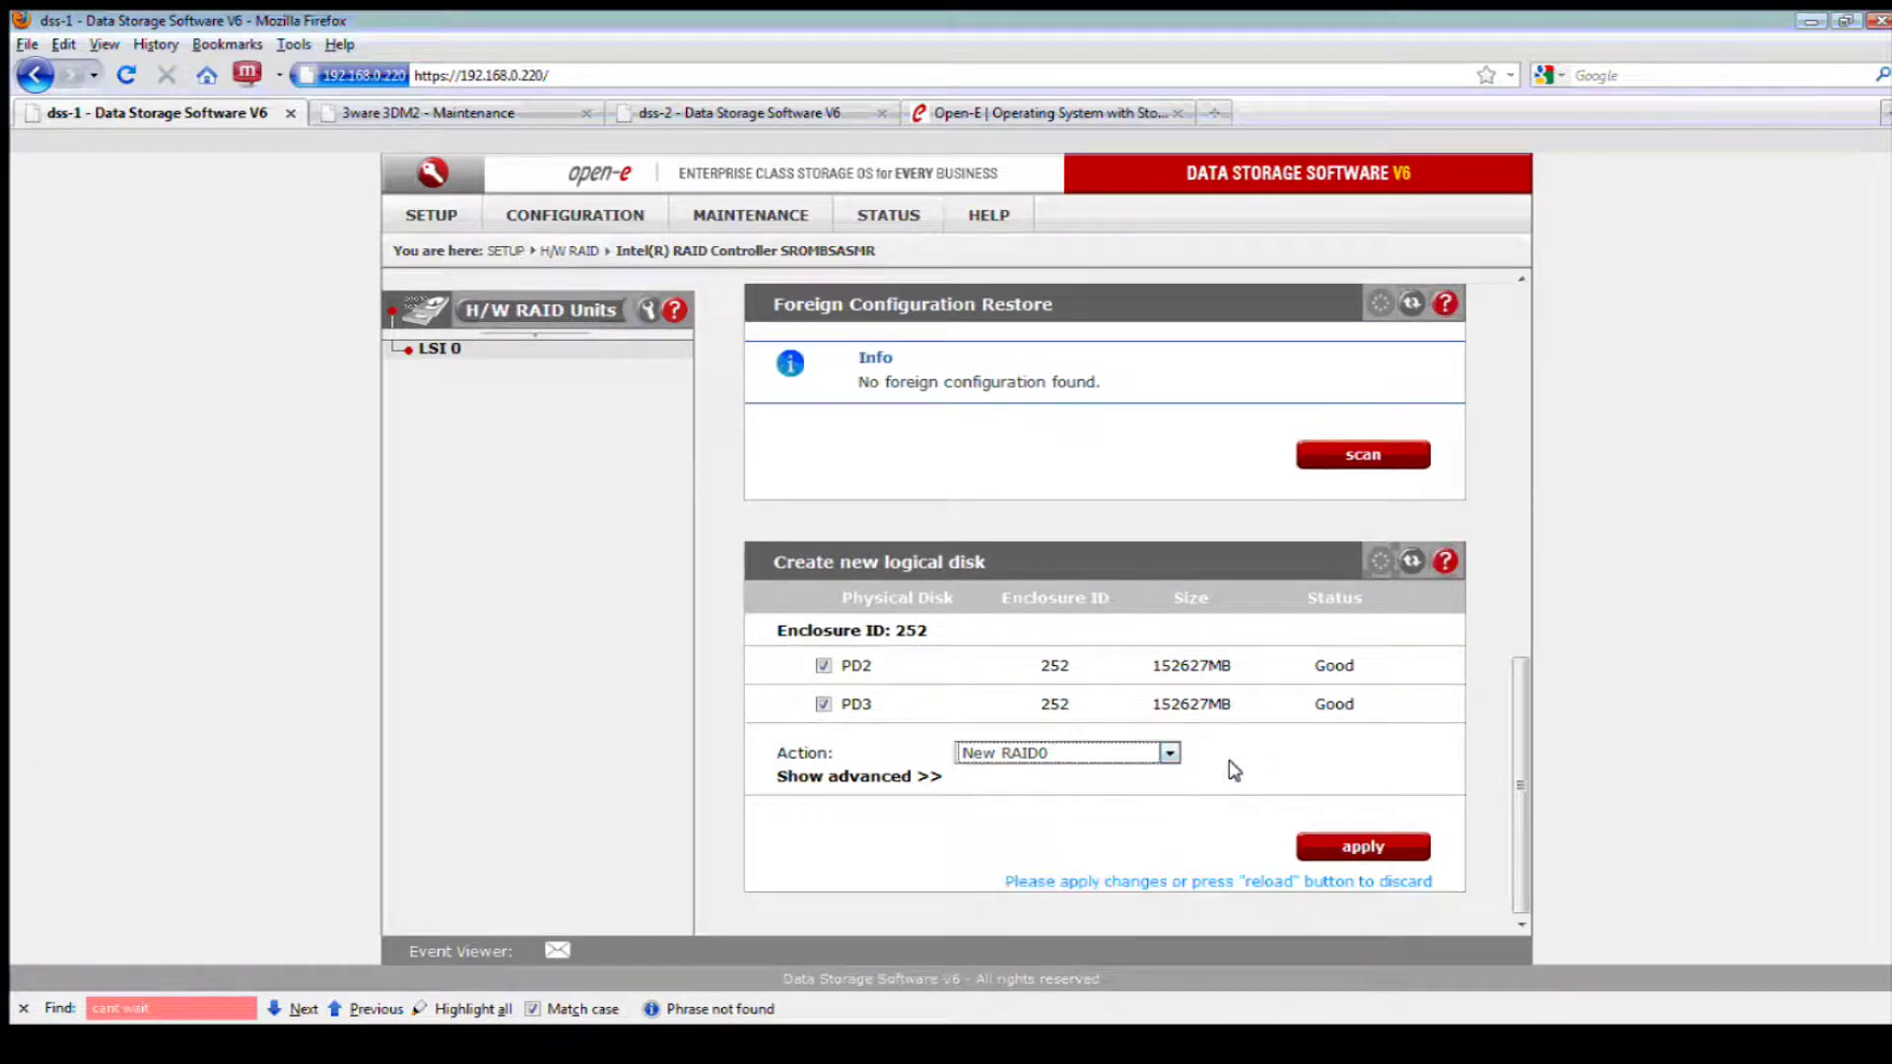
left_click(885, 777)
scroll(887, 759, "down", 4)
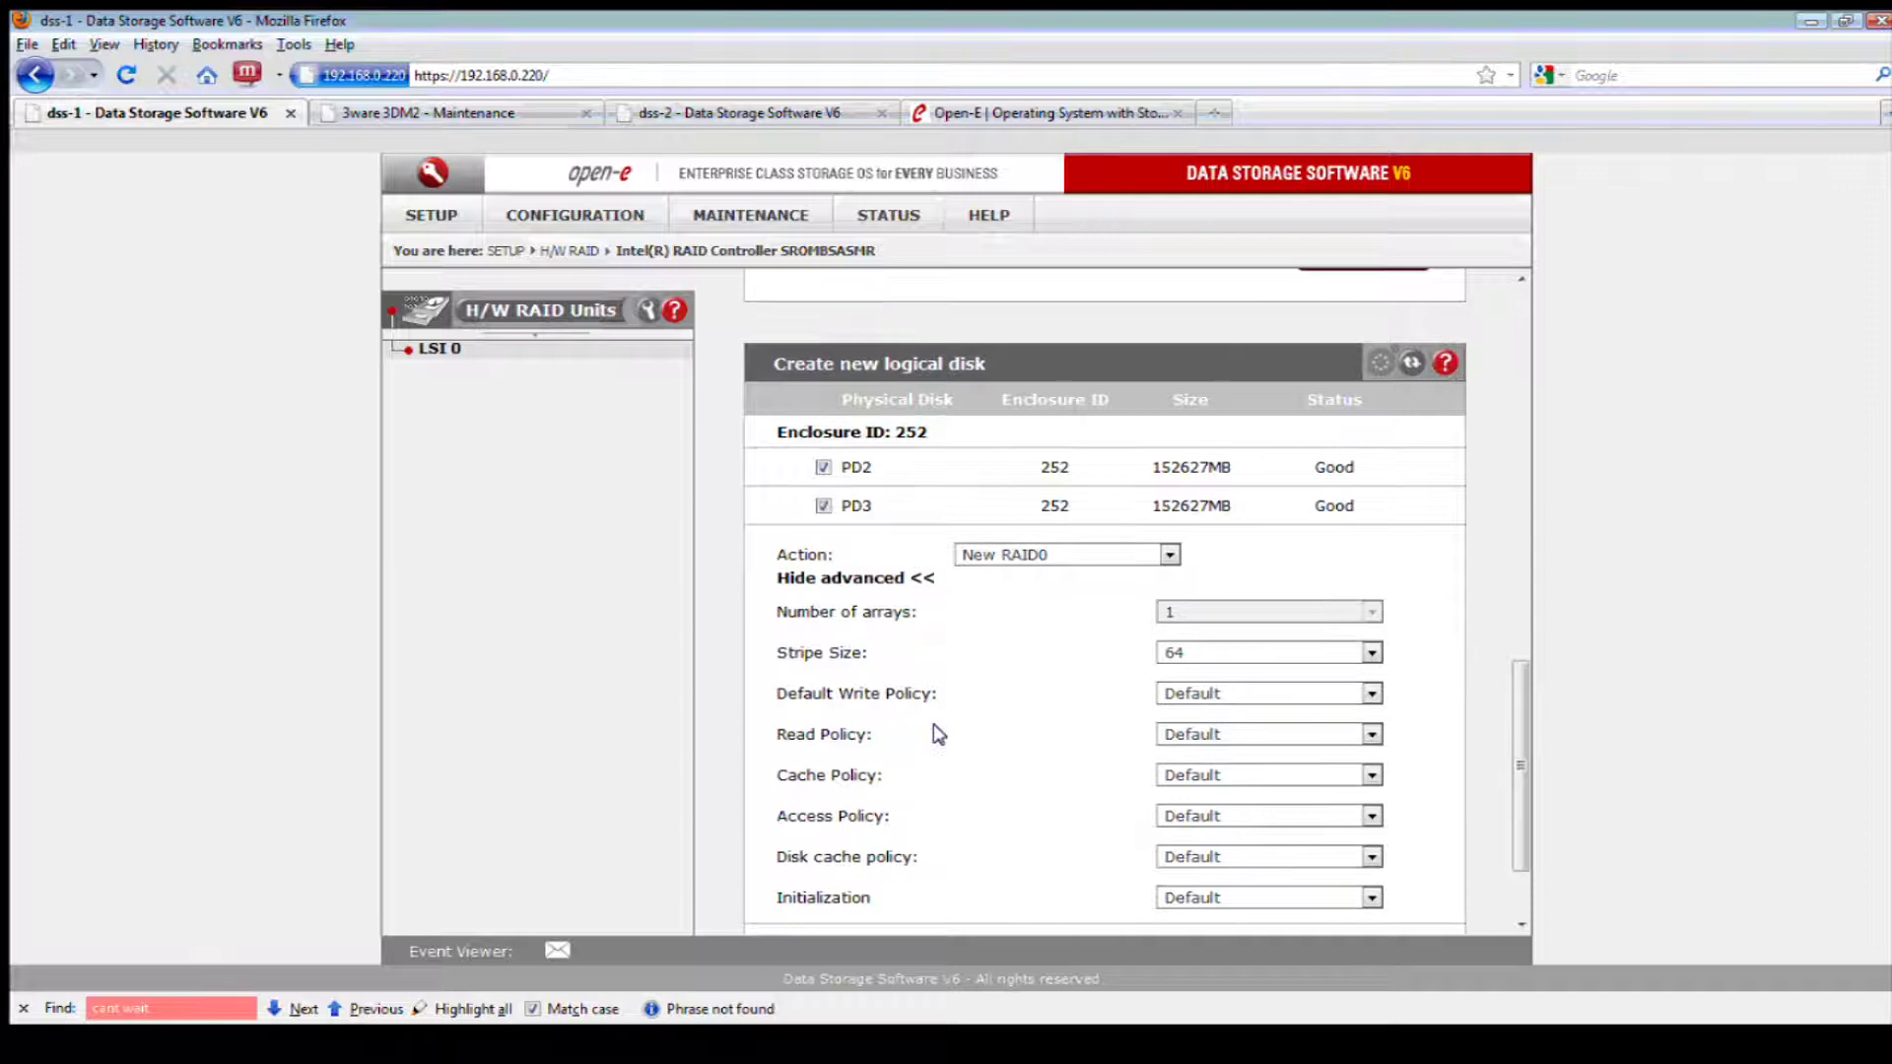
scroll(1031, 703, "down", 3)
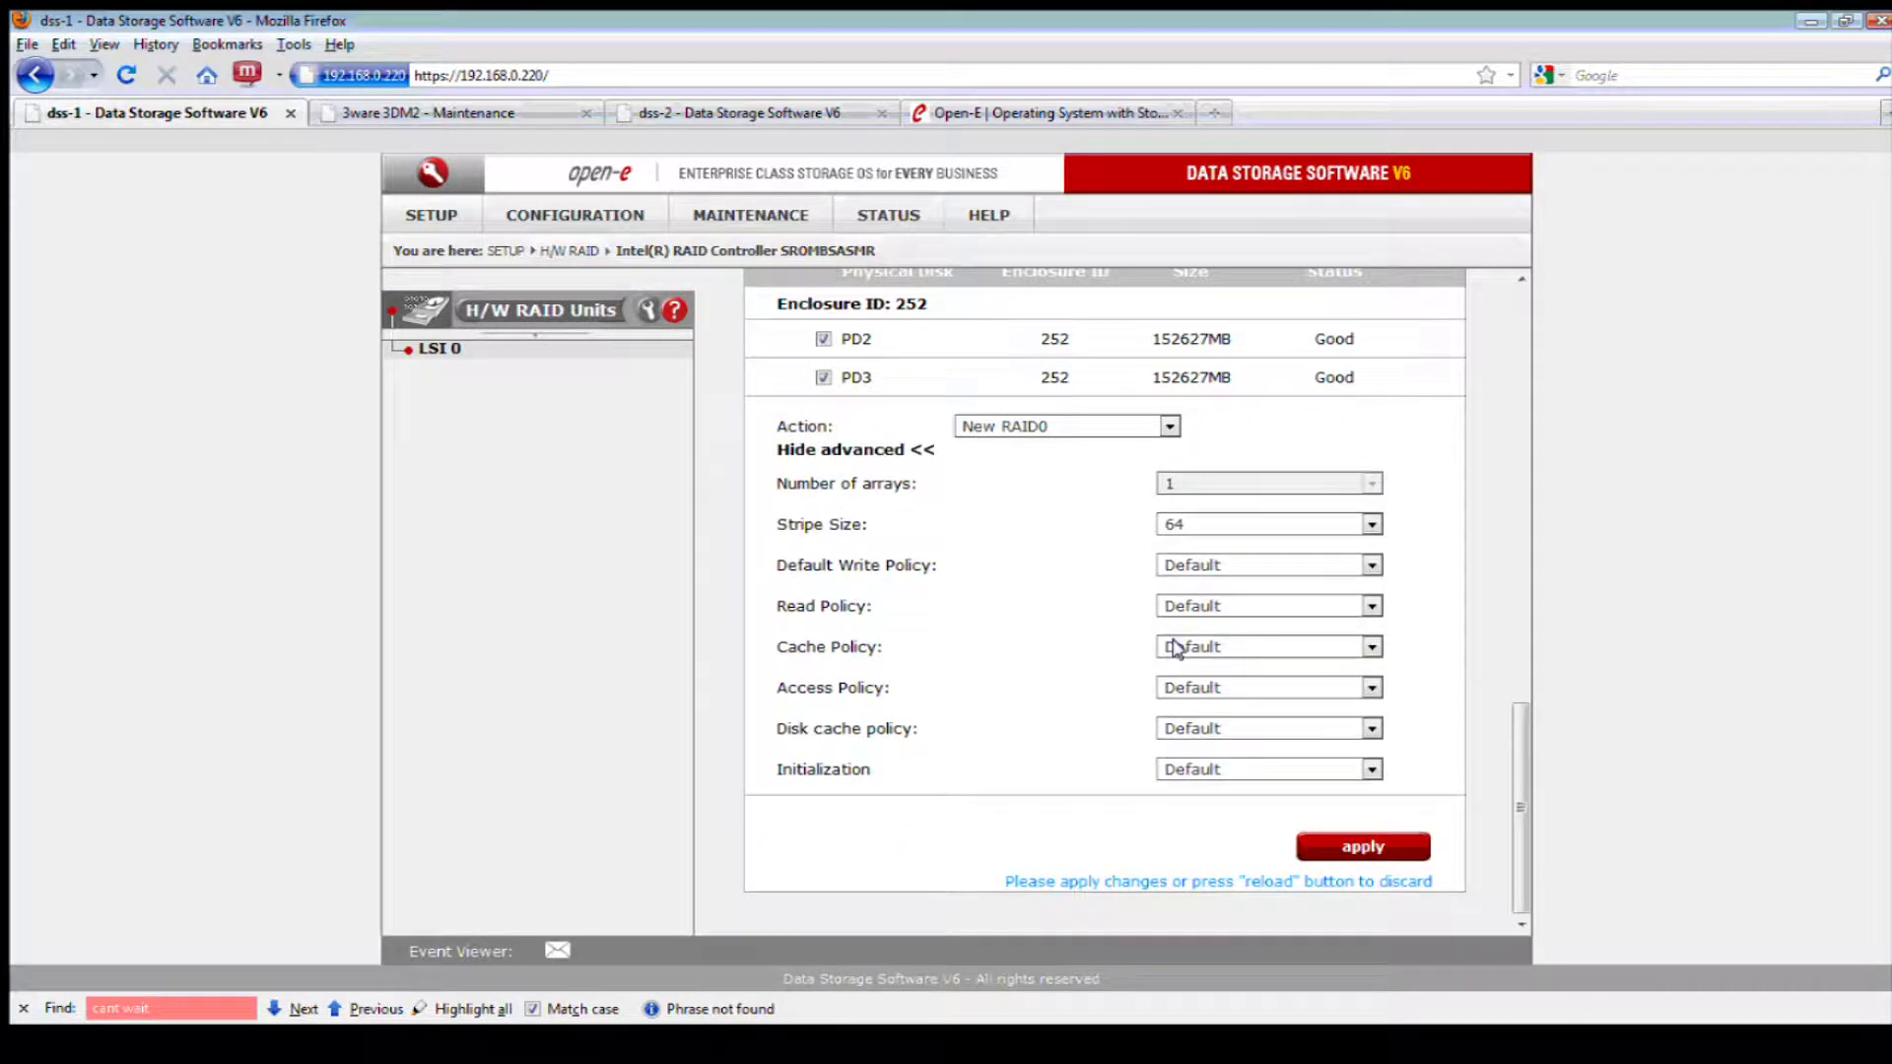
Set the new logical disk's disk cache policy to Enabled and its initialization to Fast
left_click(1177, 739)
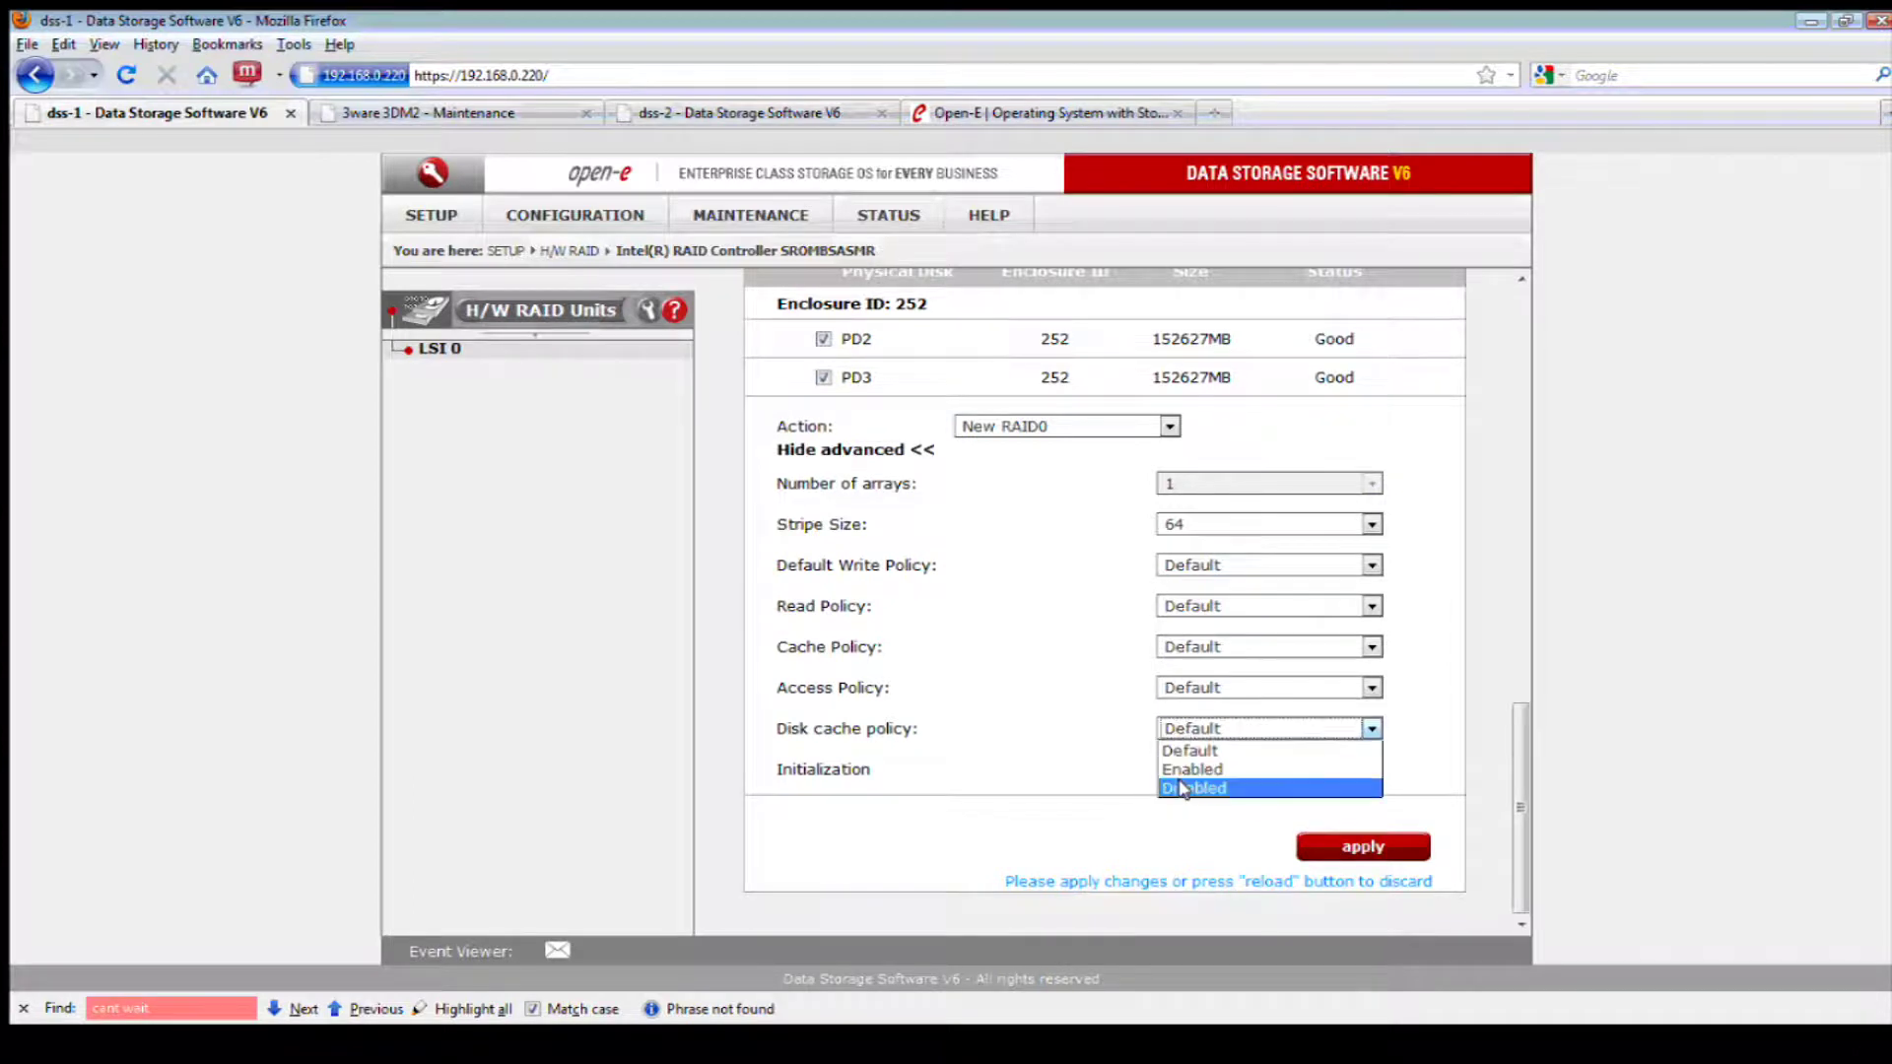
left_click(1184, 789)
left_click(1175, 729)
left_click(1174, 770)
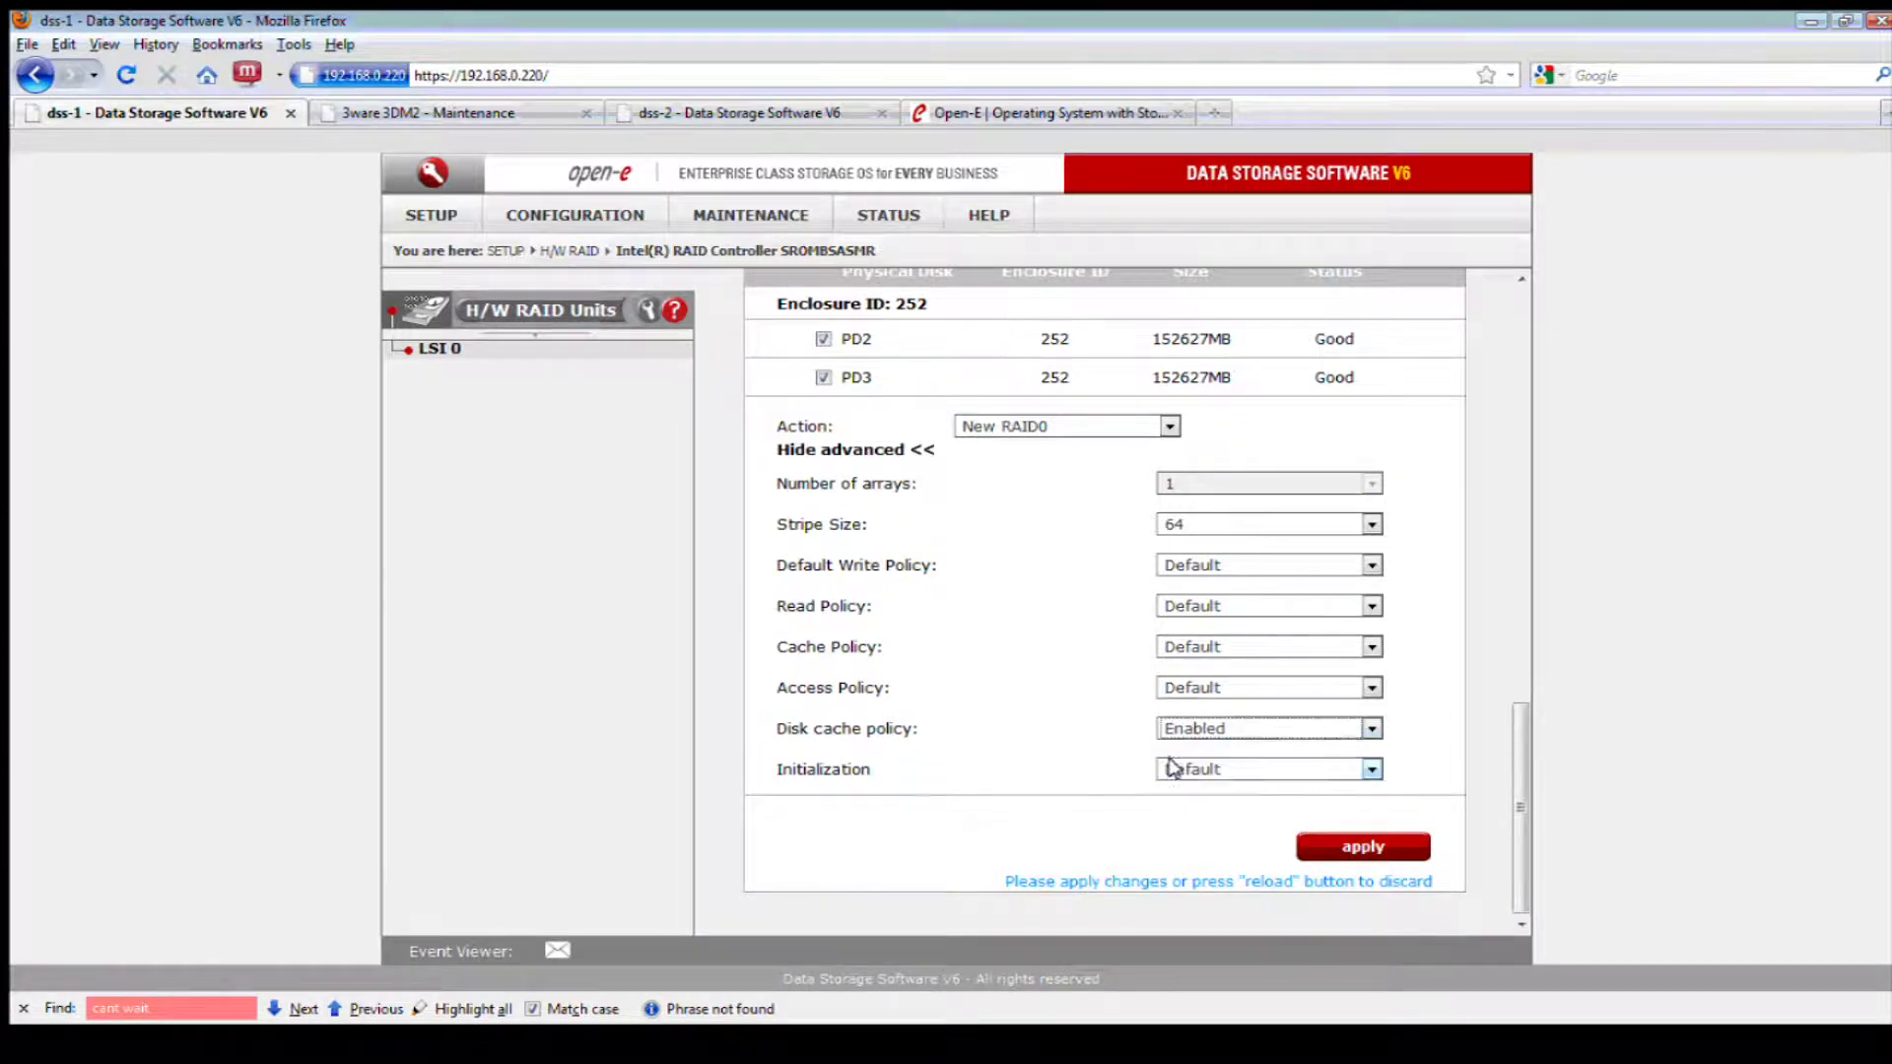
left_click(1172, 771)
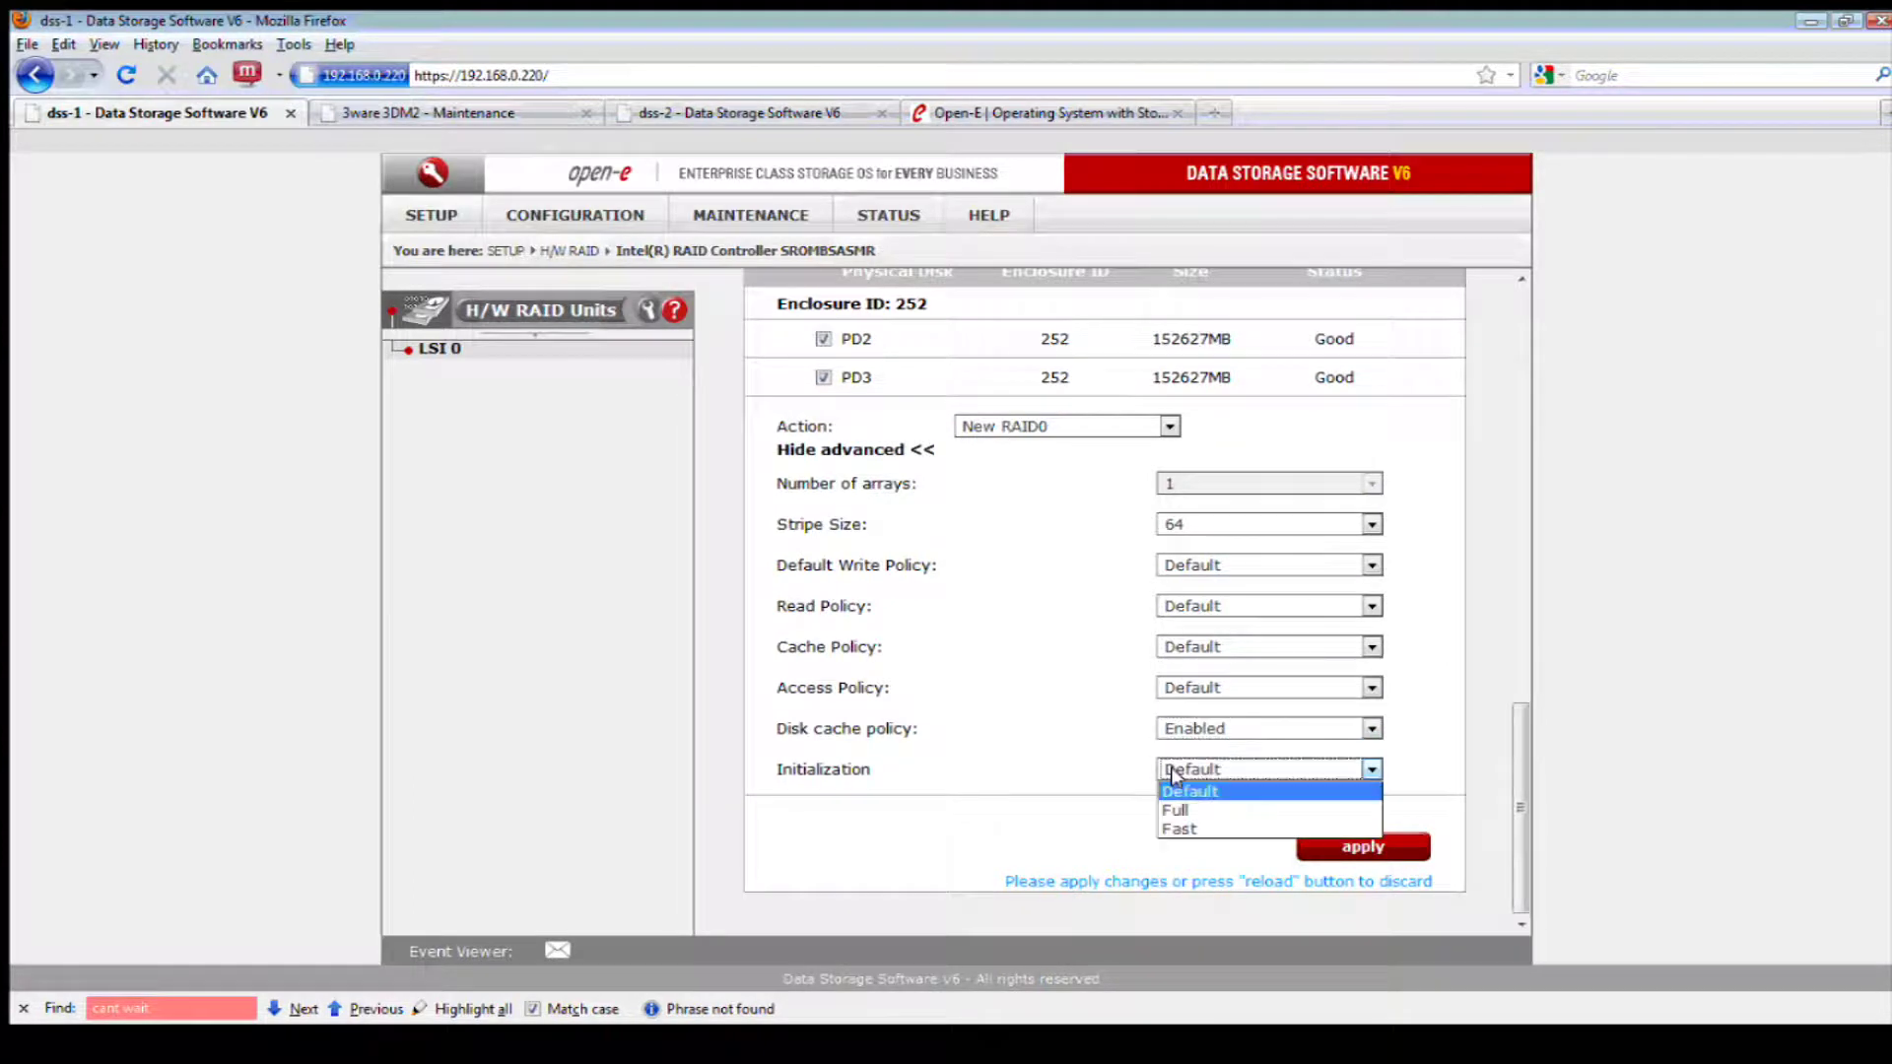
left_click(1187, 829)
Set the logical disk's access policy to Read-Write and its cache policy to Cached
left_click(1192, 689)
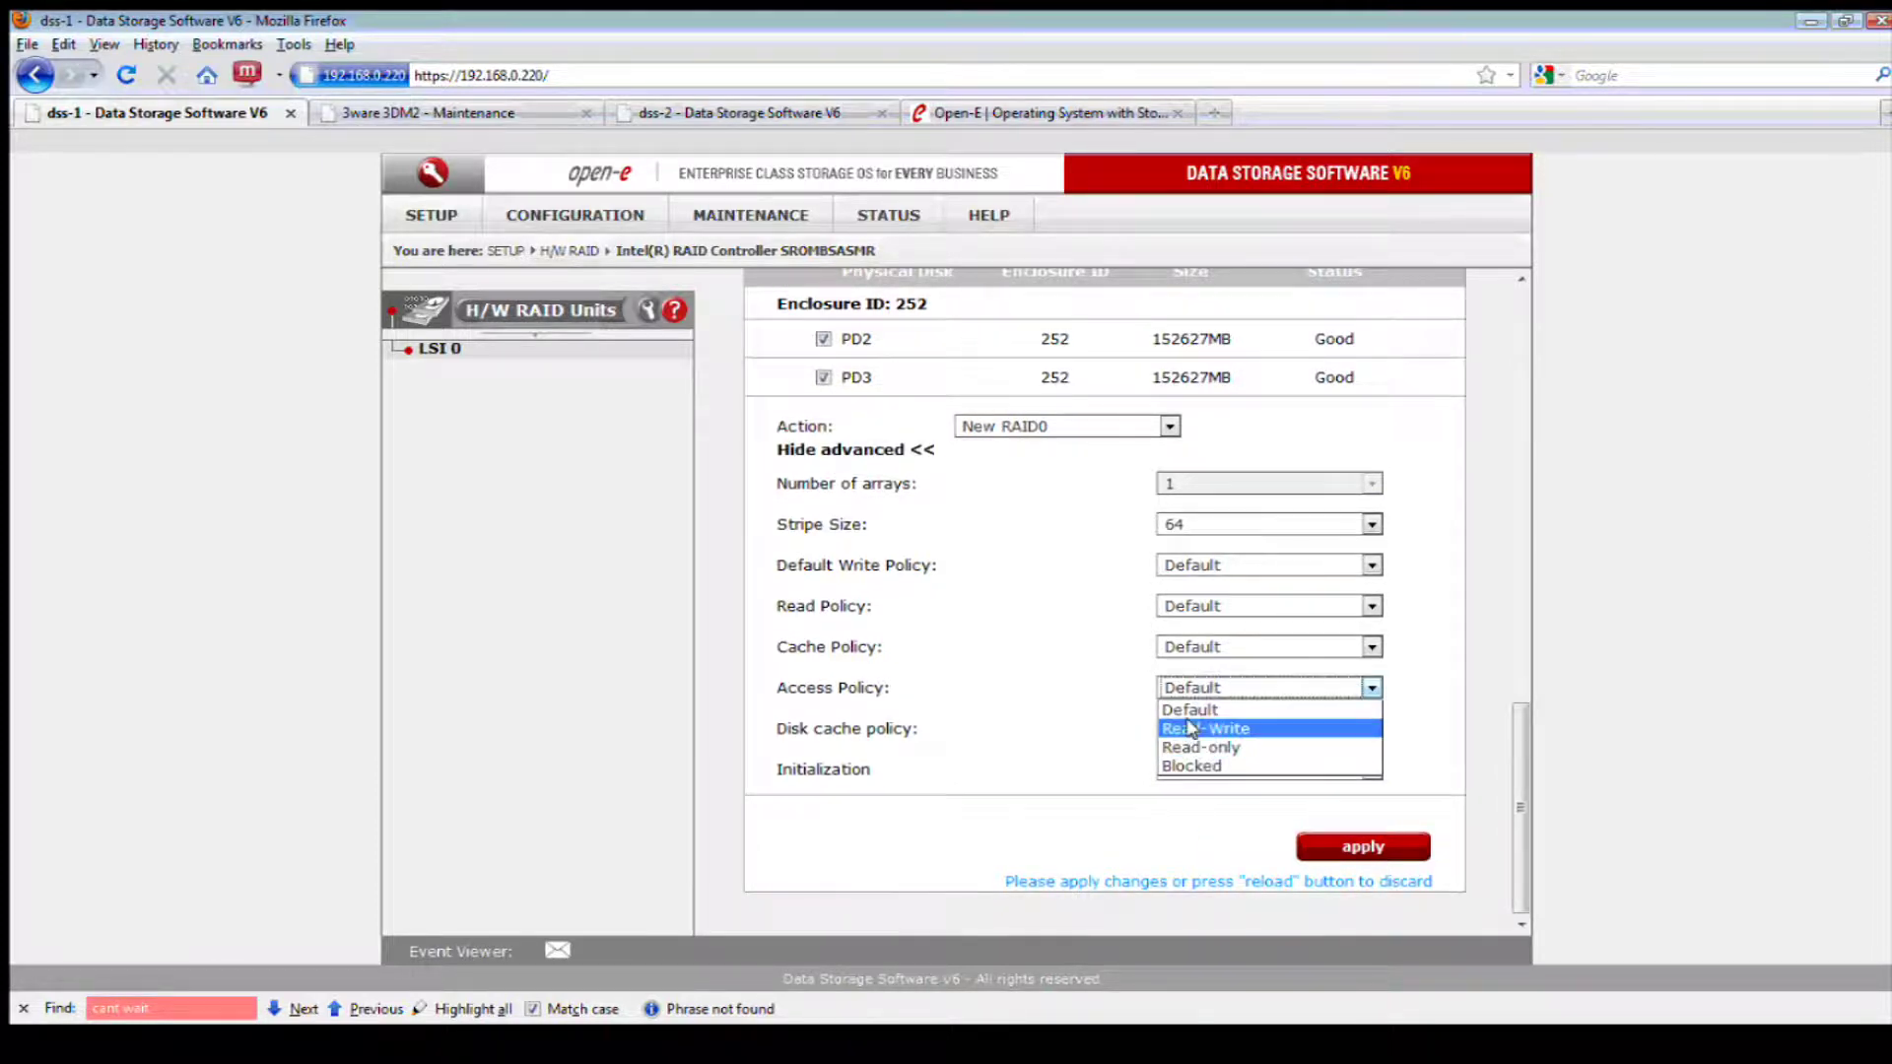
left_click(1202, 730)
left_click(1187, 648)
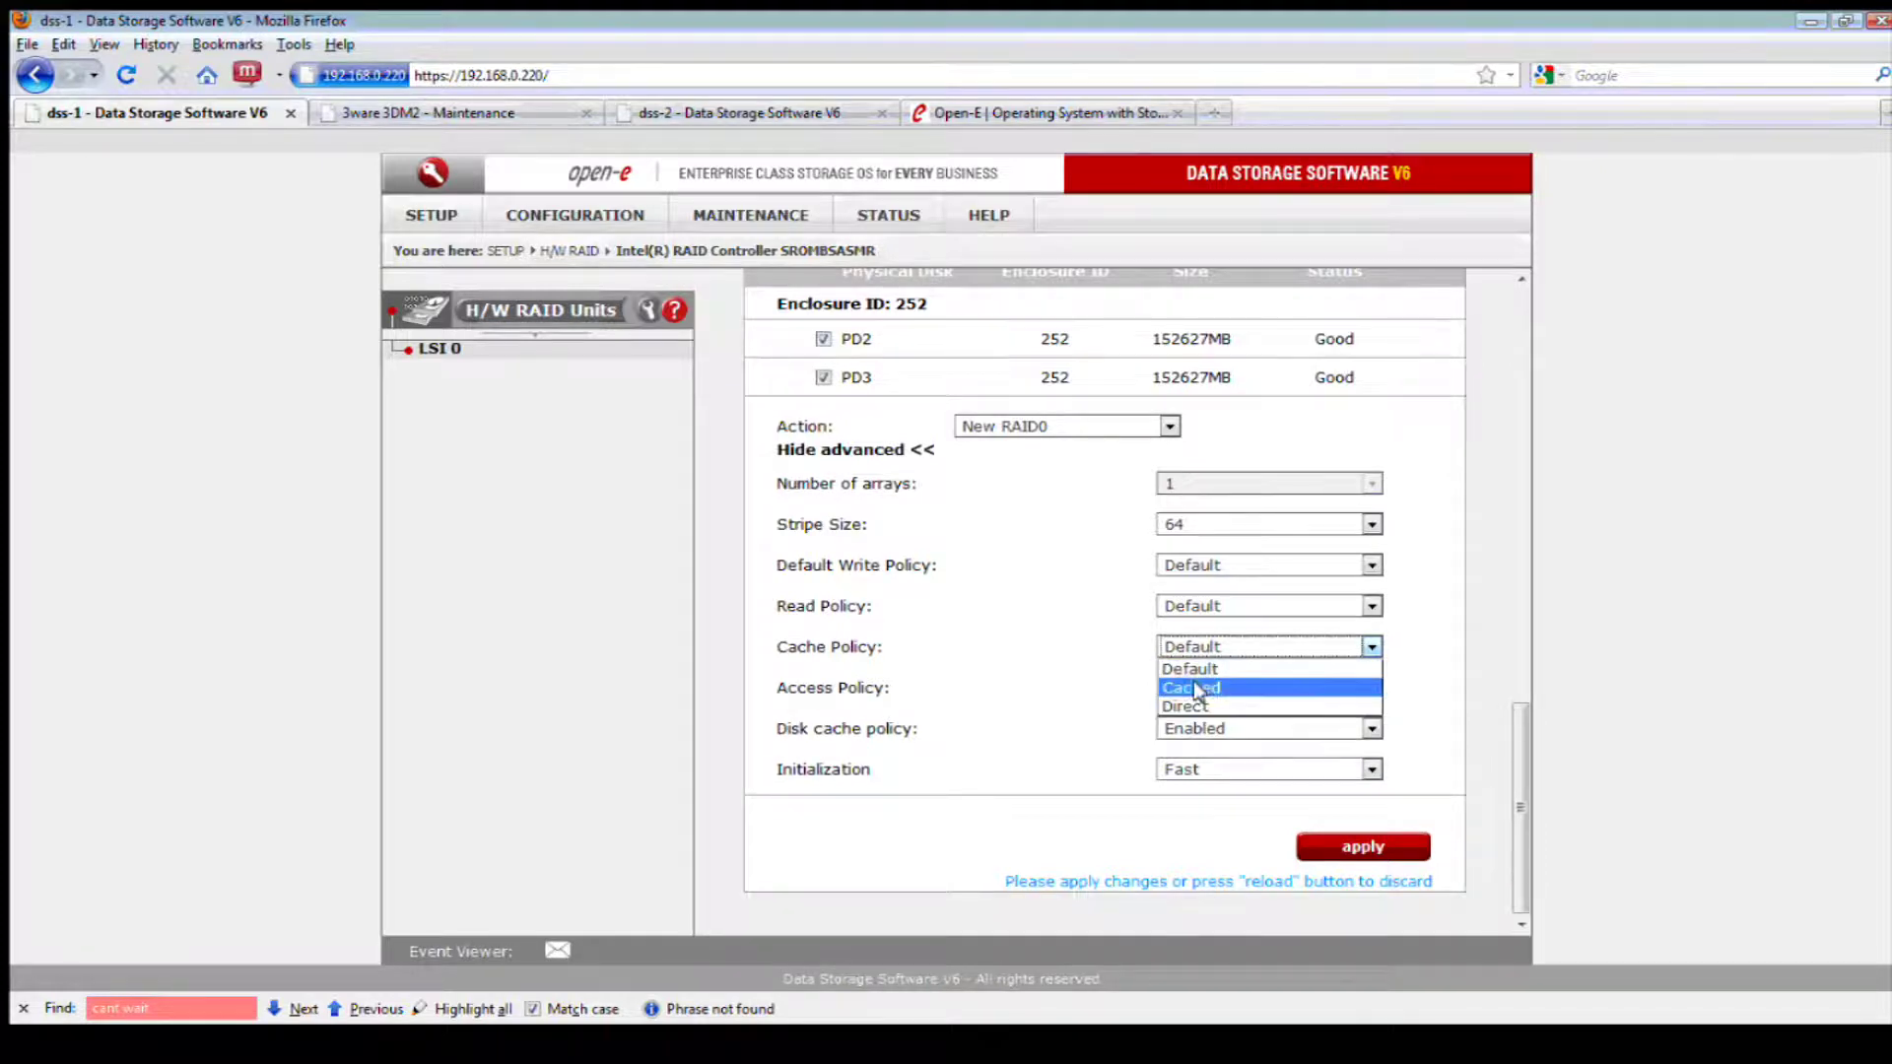
left_click(1198, 688)
Create the RAID0 logical disk with the read policy set to Adaptive and the default write policy set to Write Back
left_click(1200, 607)
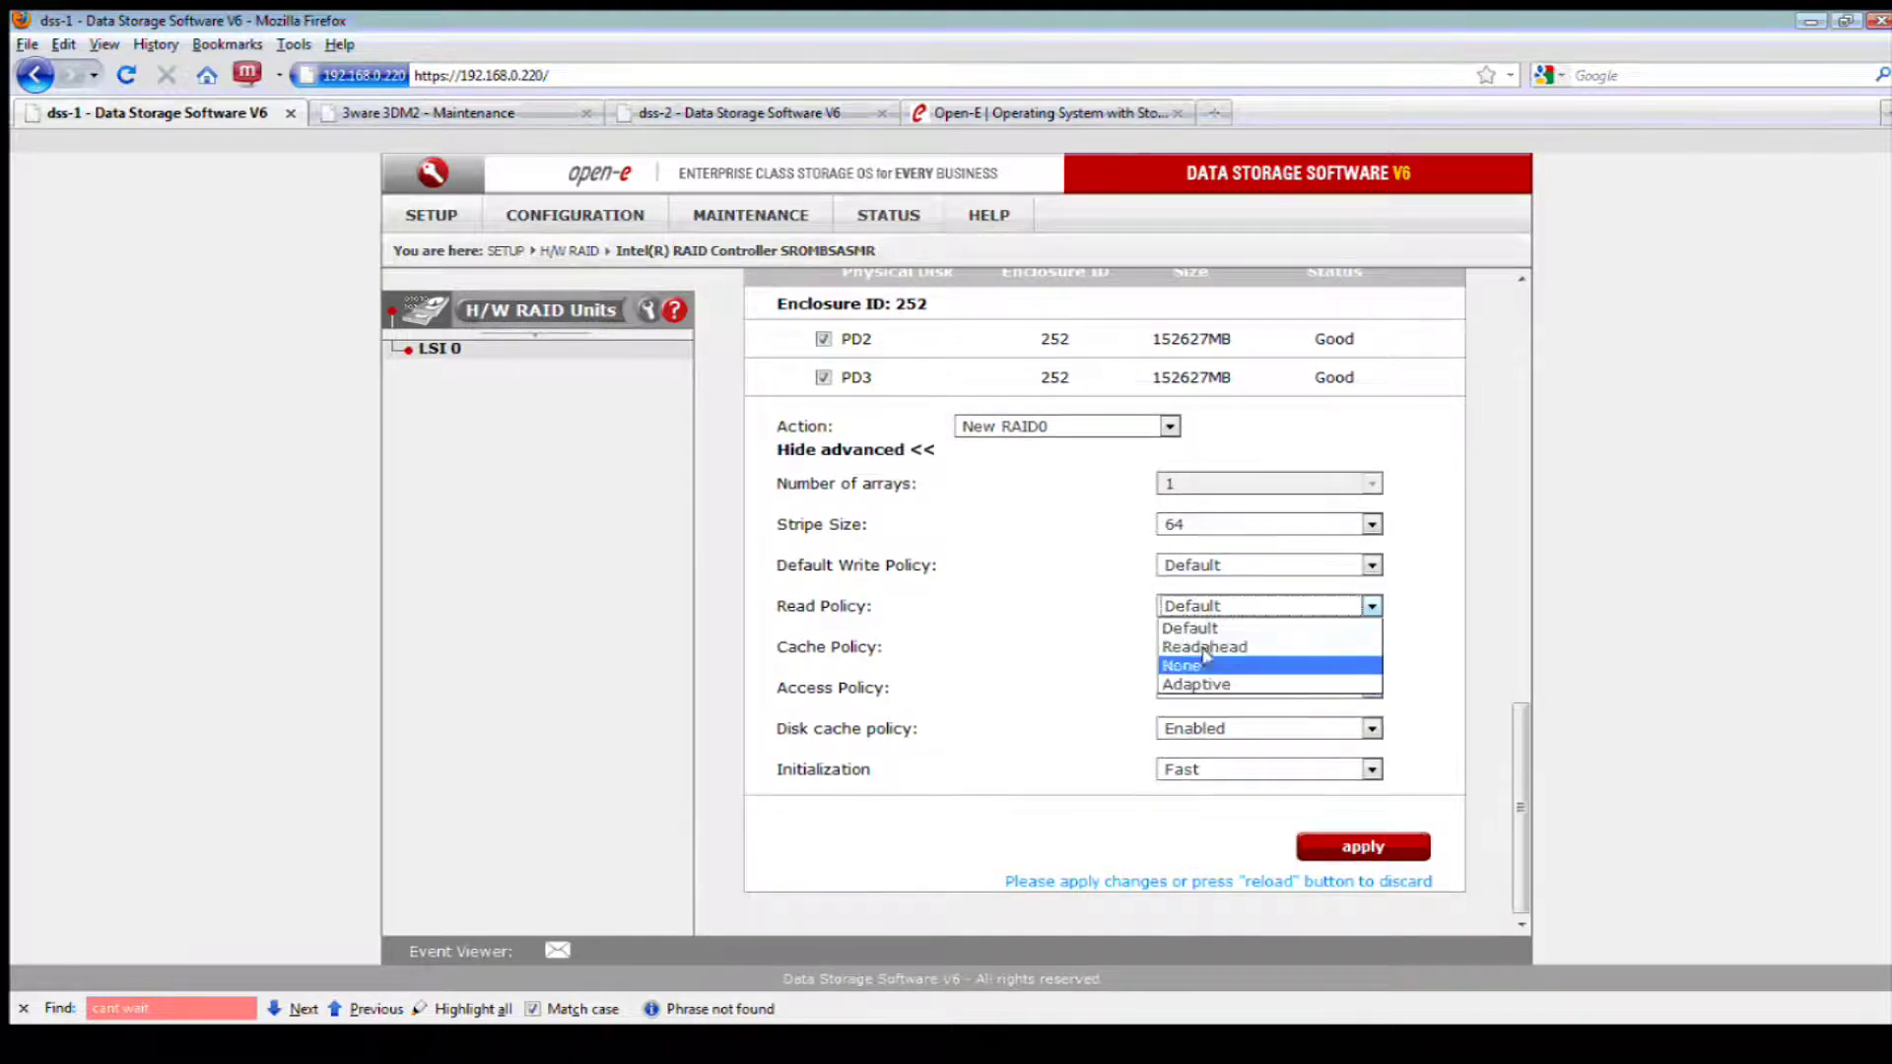
left_click(1197, 684)
left_click(1205, 565)
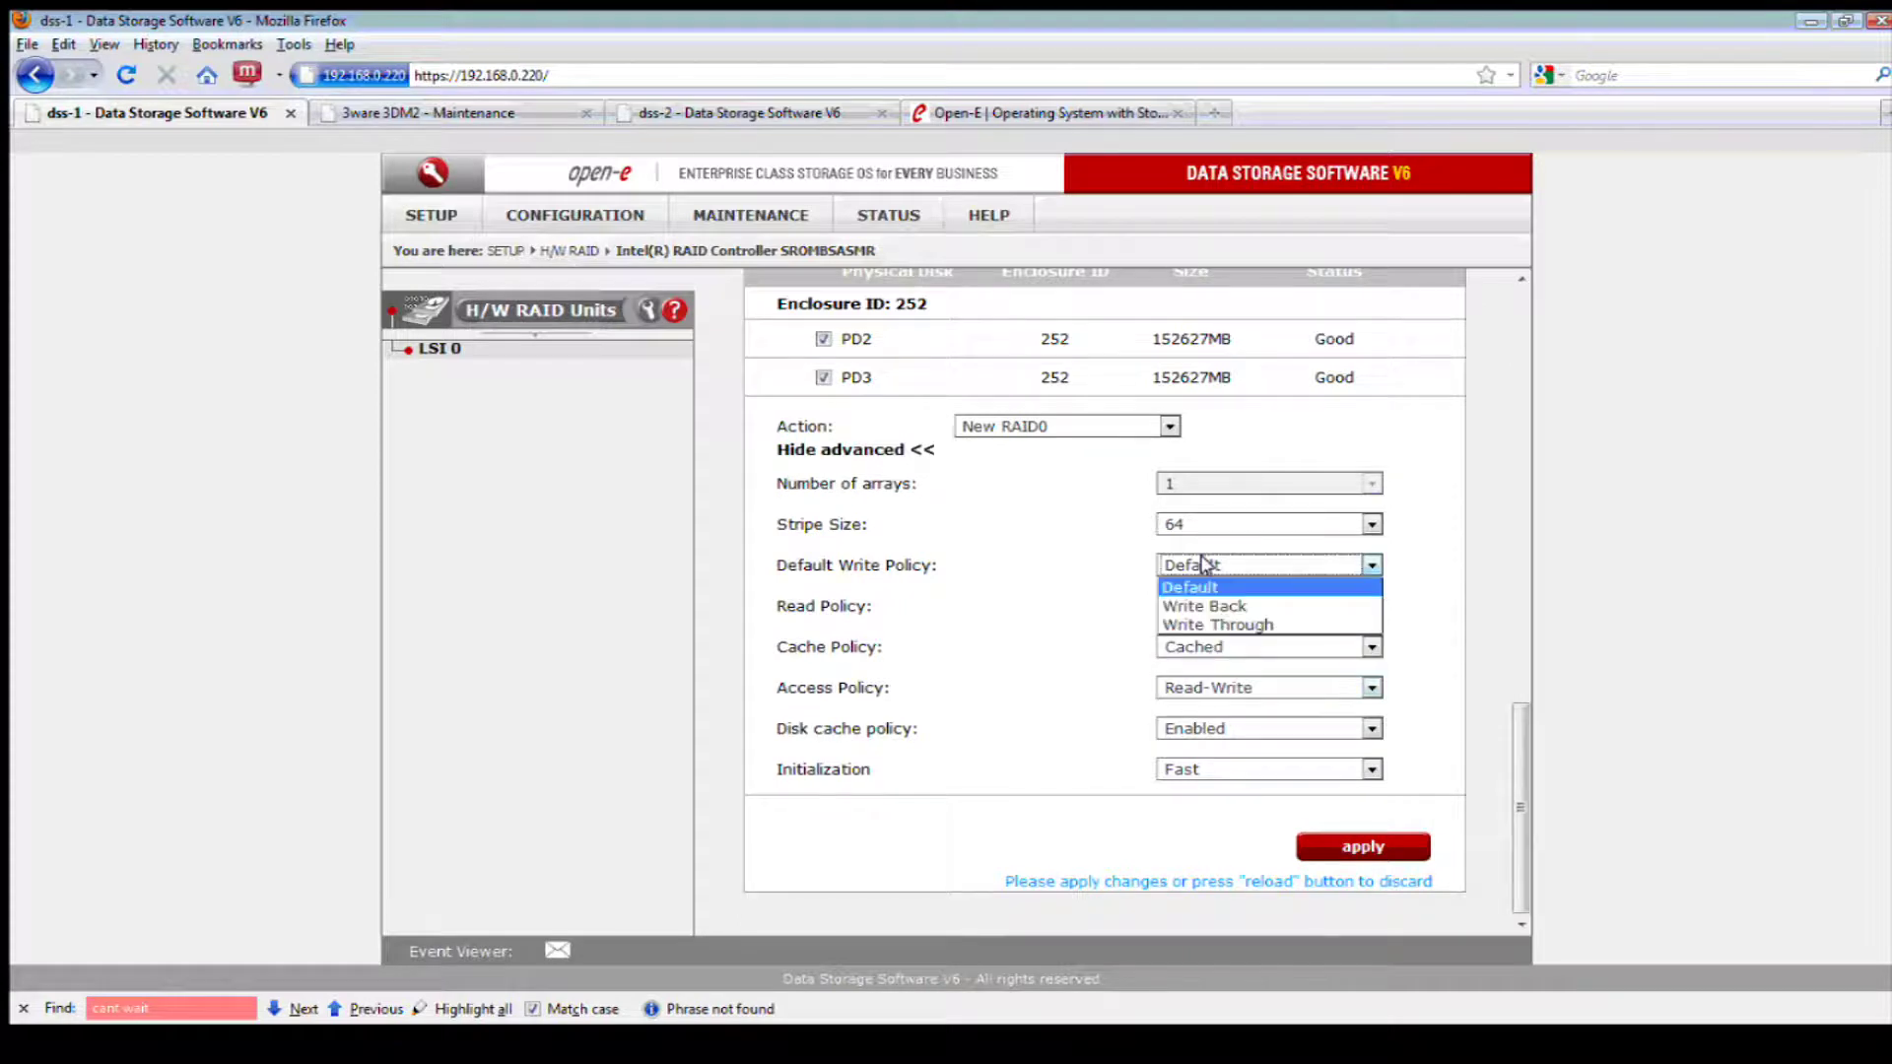
left_click(1205, 606)
left_click(1350, 846)
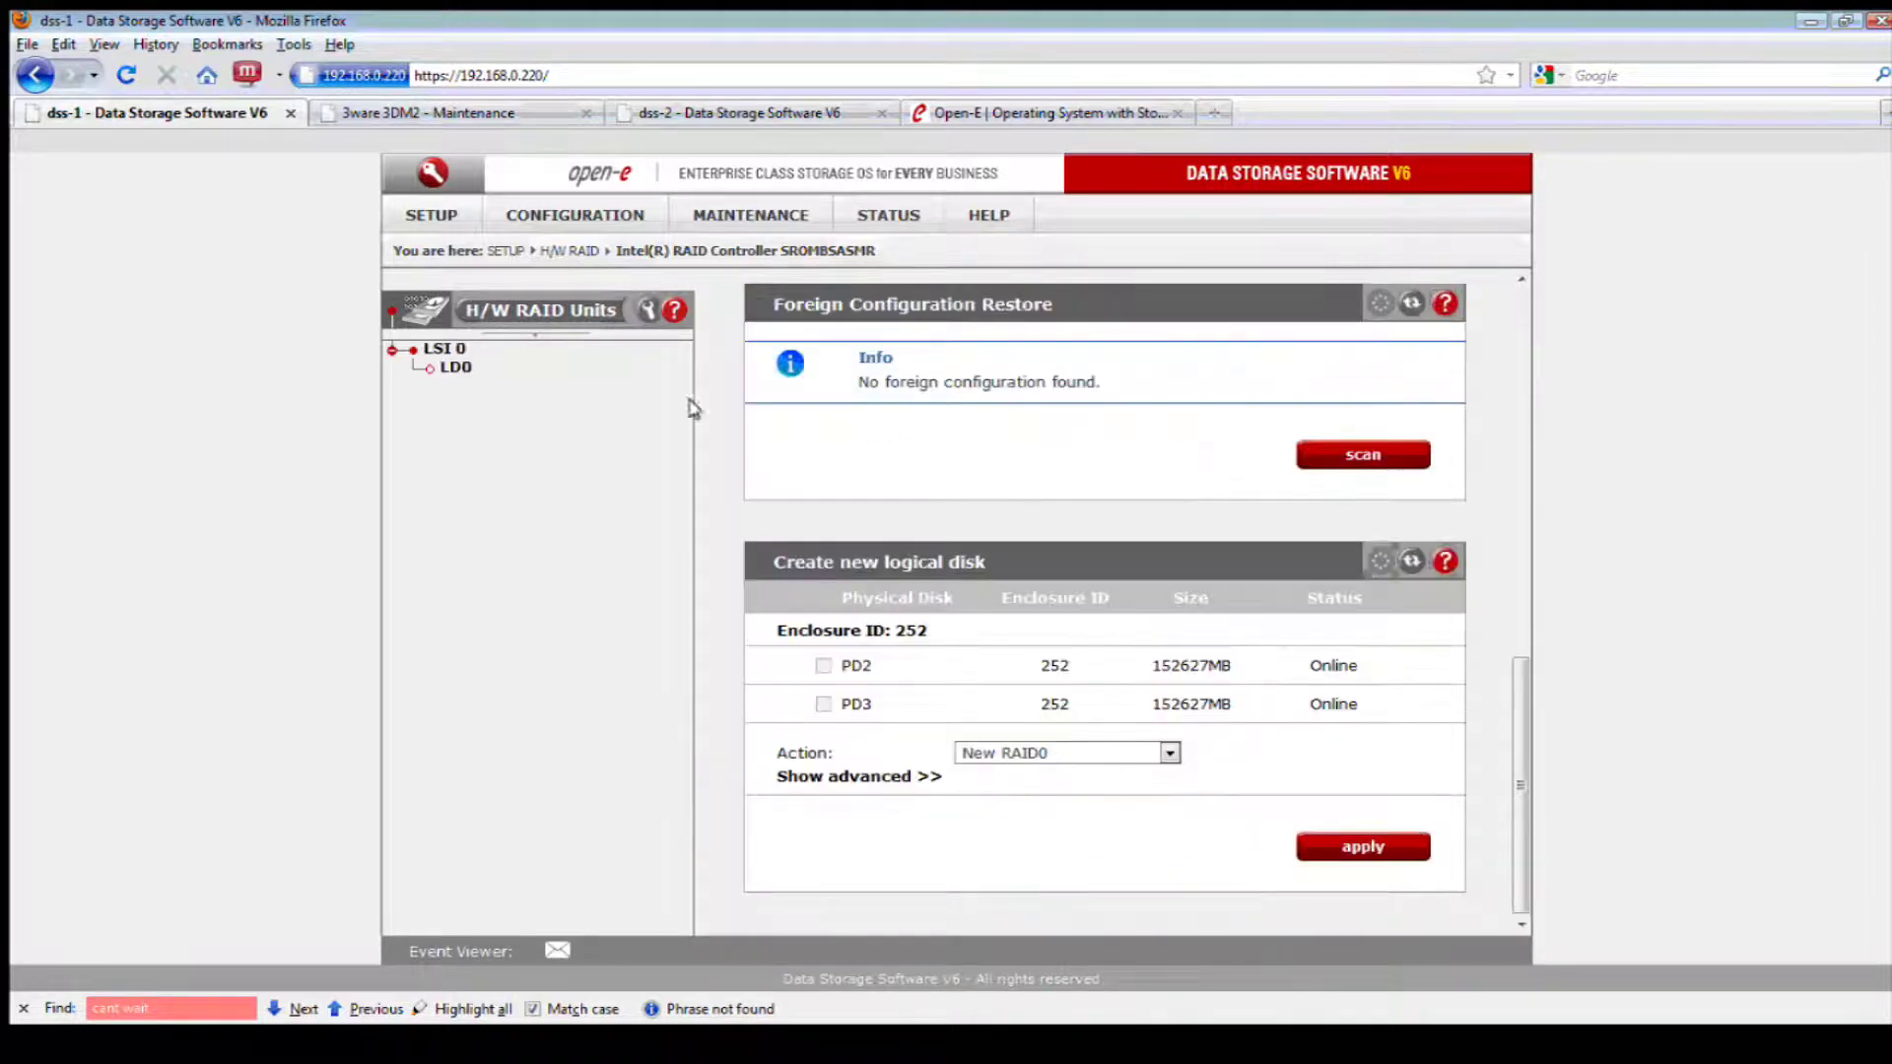
Open logical disk LD0 and examine its policies, physical disks and RAID attributes
left_click(455, 370)
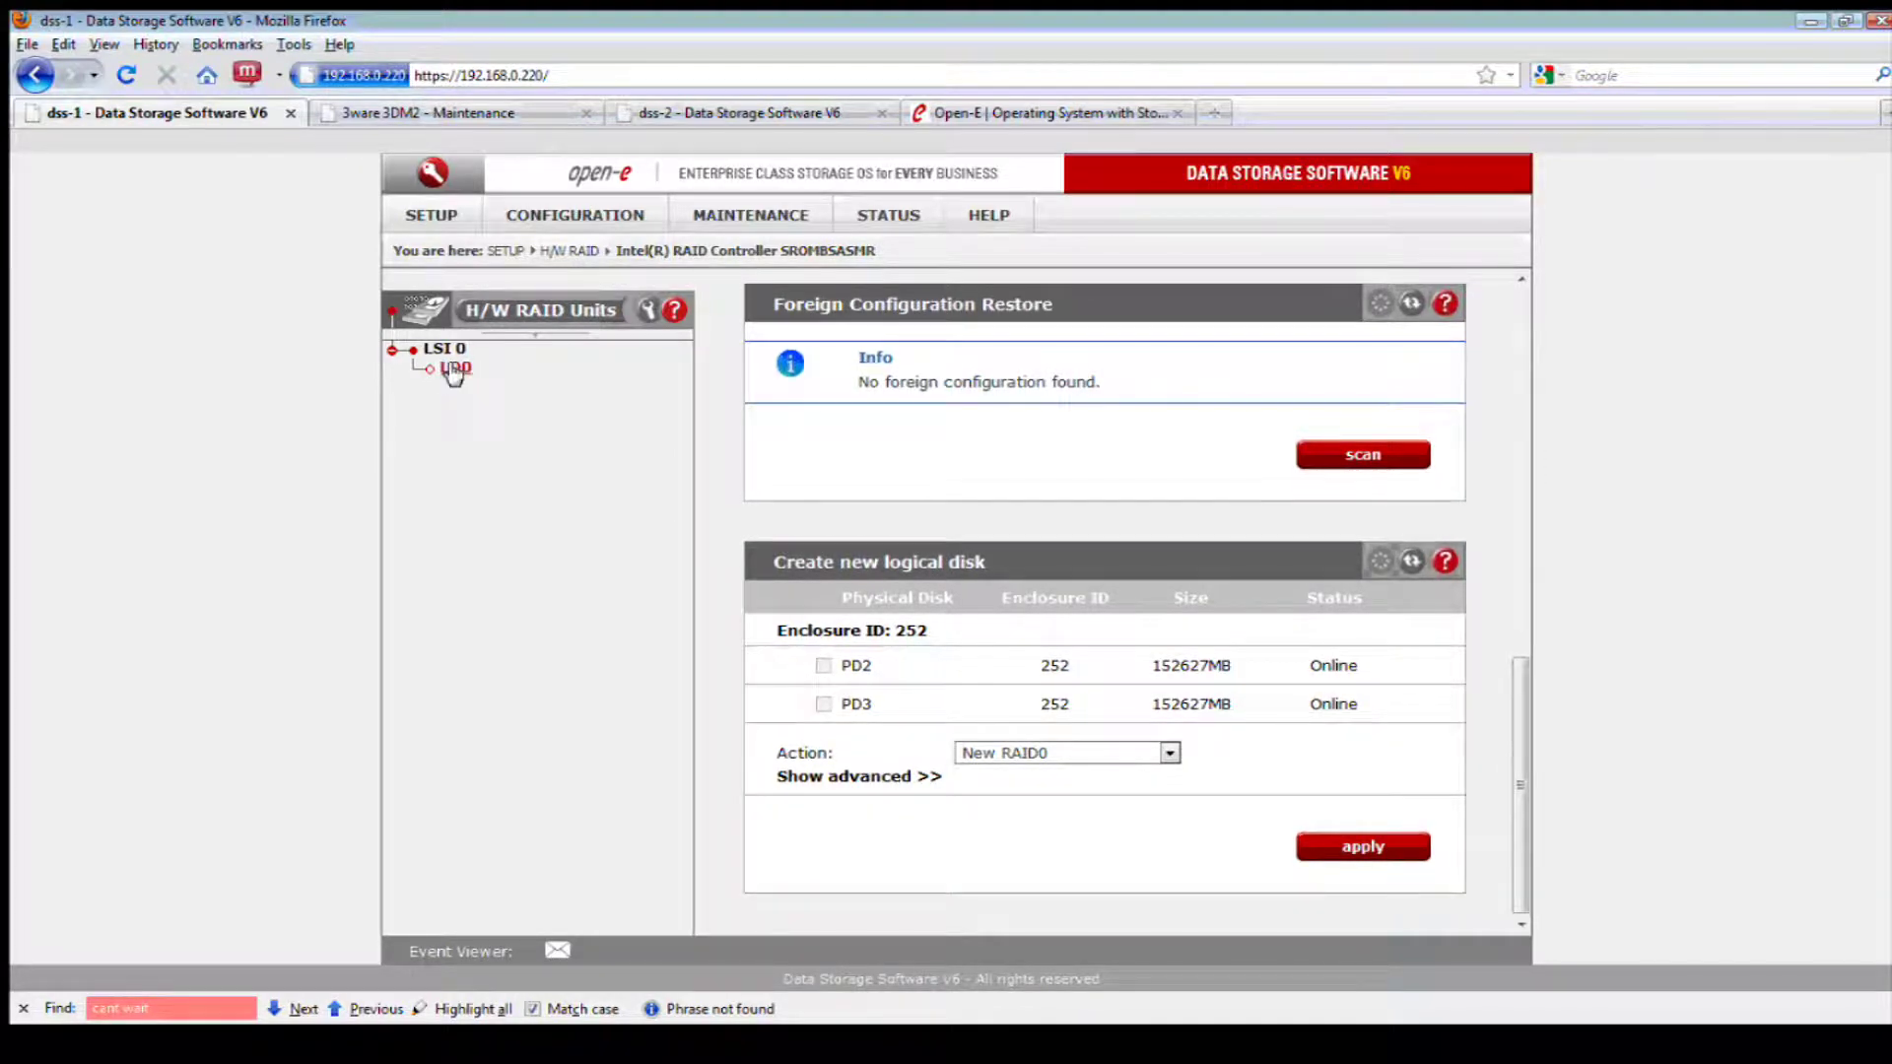
left_click(456, 368)
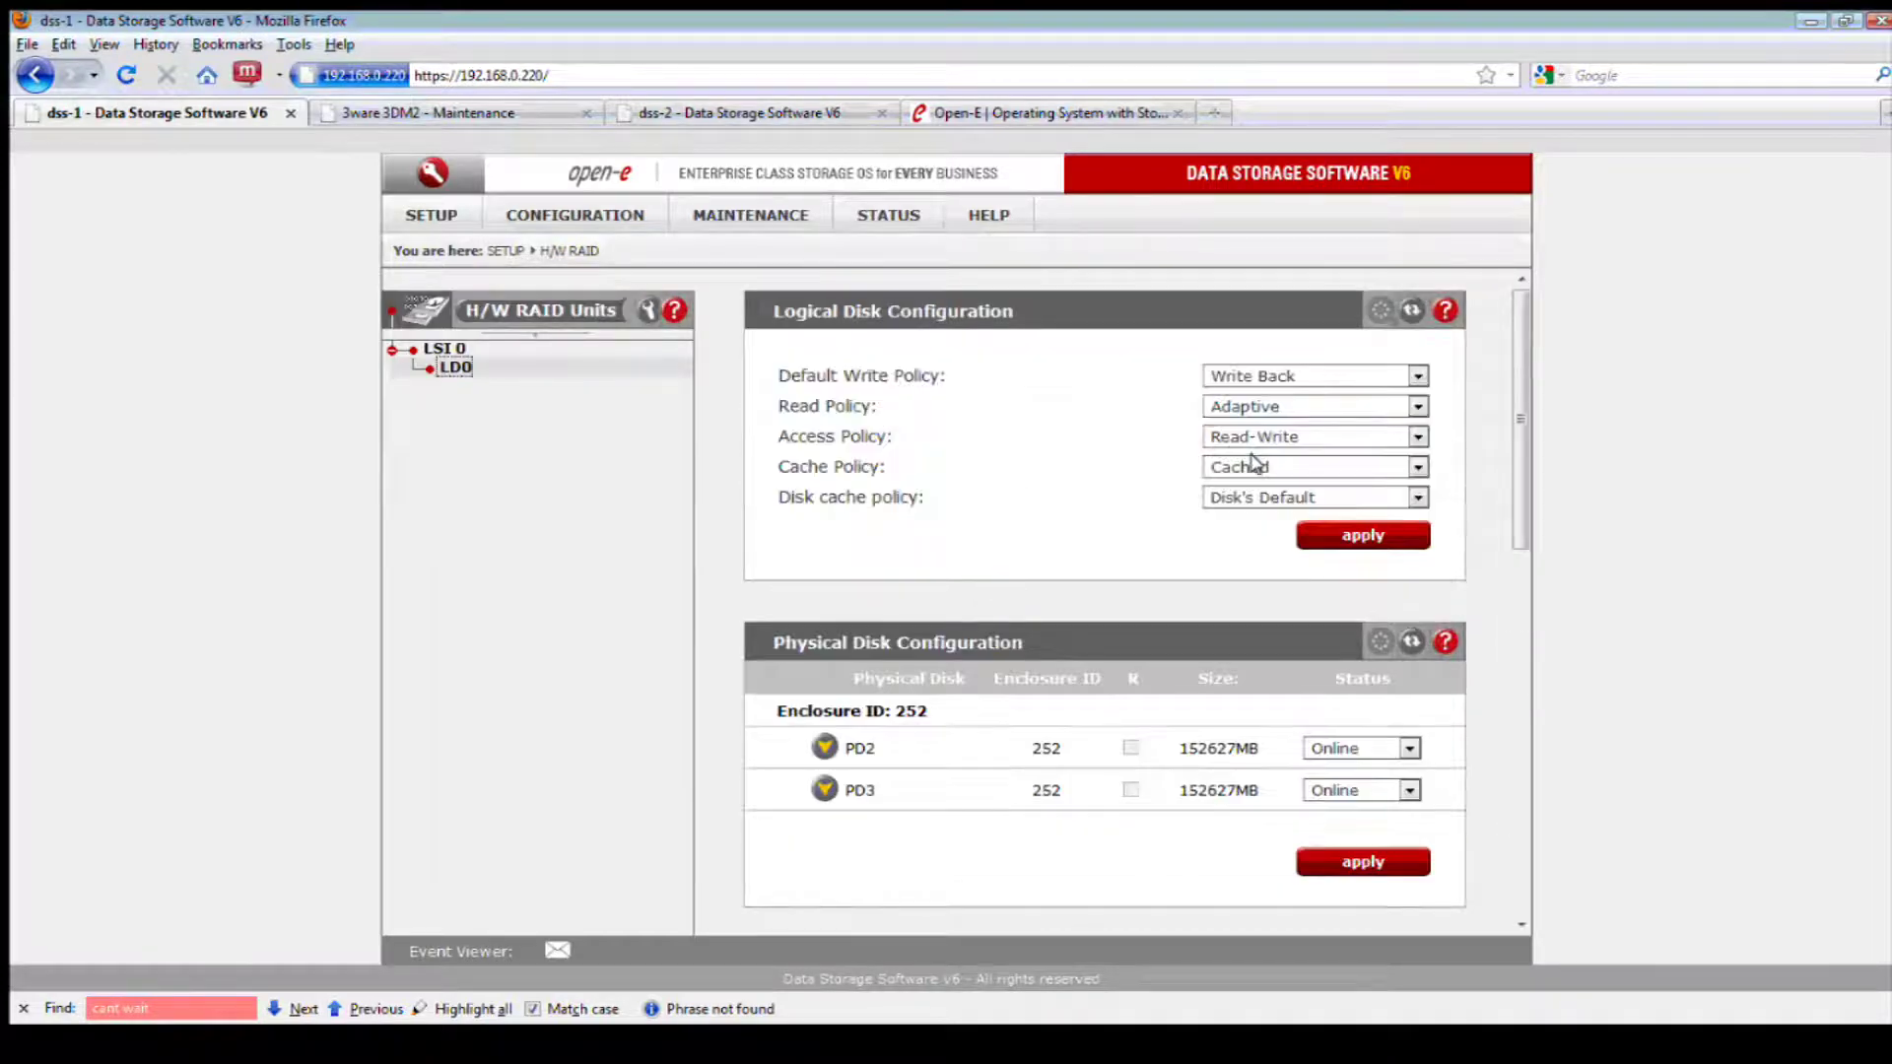
scroll(1172, 515, "down", 1)
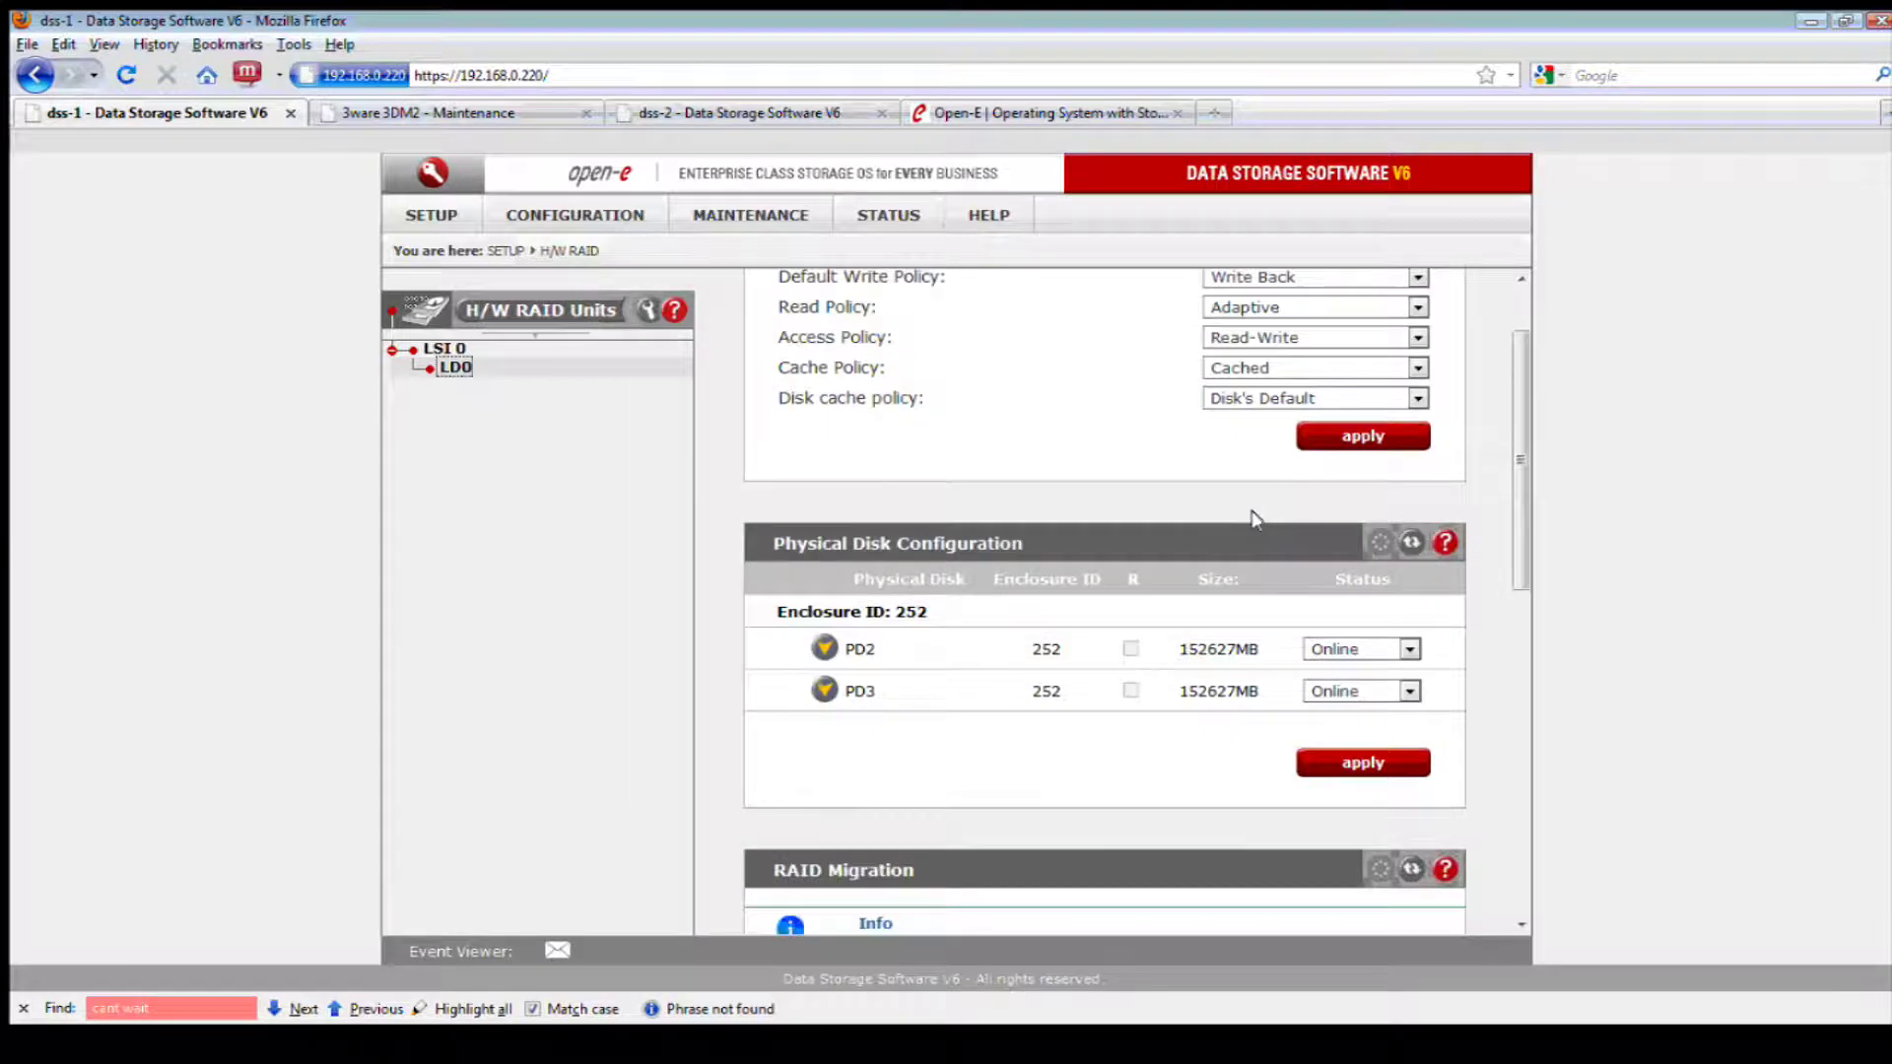
scroll(1301, 539, "down", 1)
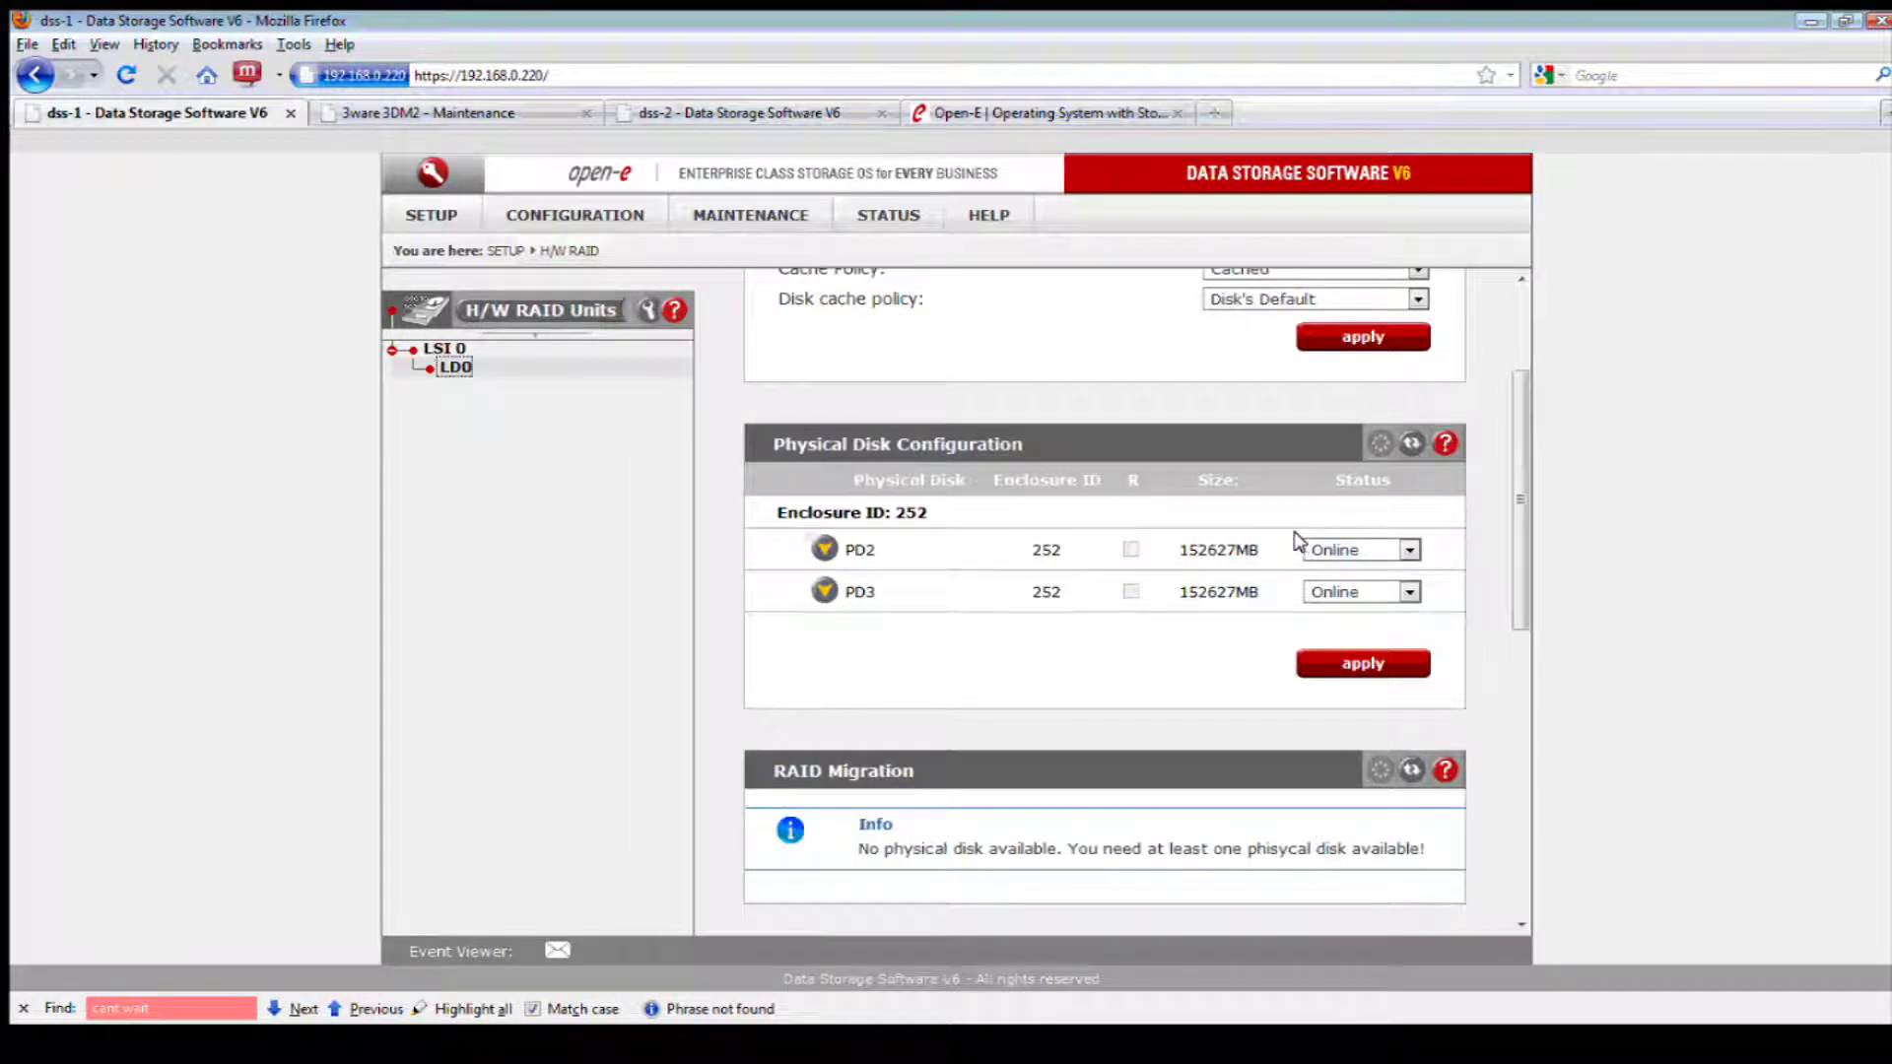
scroll(1234, 545, "down", 3)
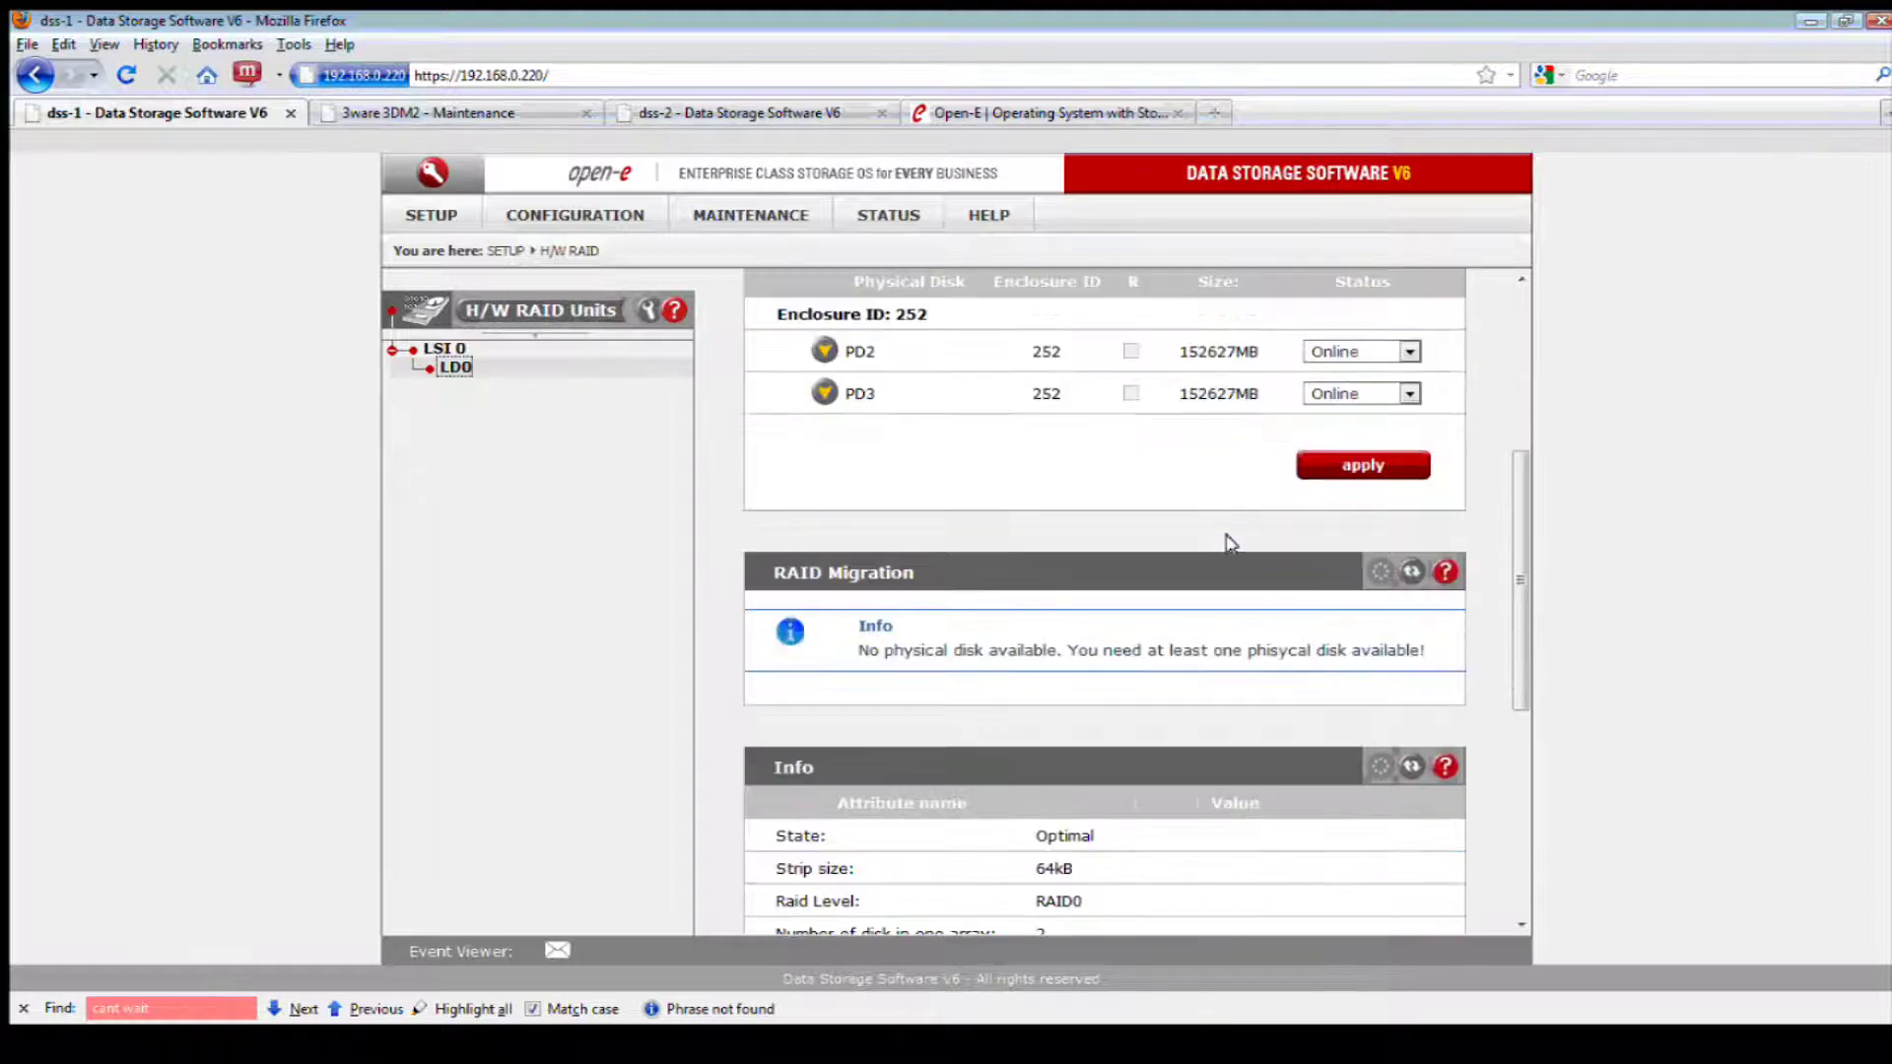
scroll(1249, 581, "down", 2)
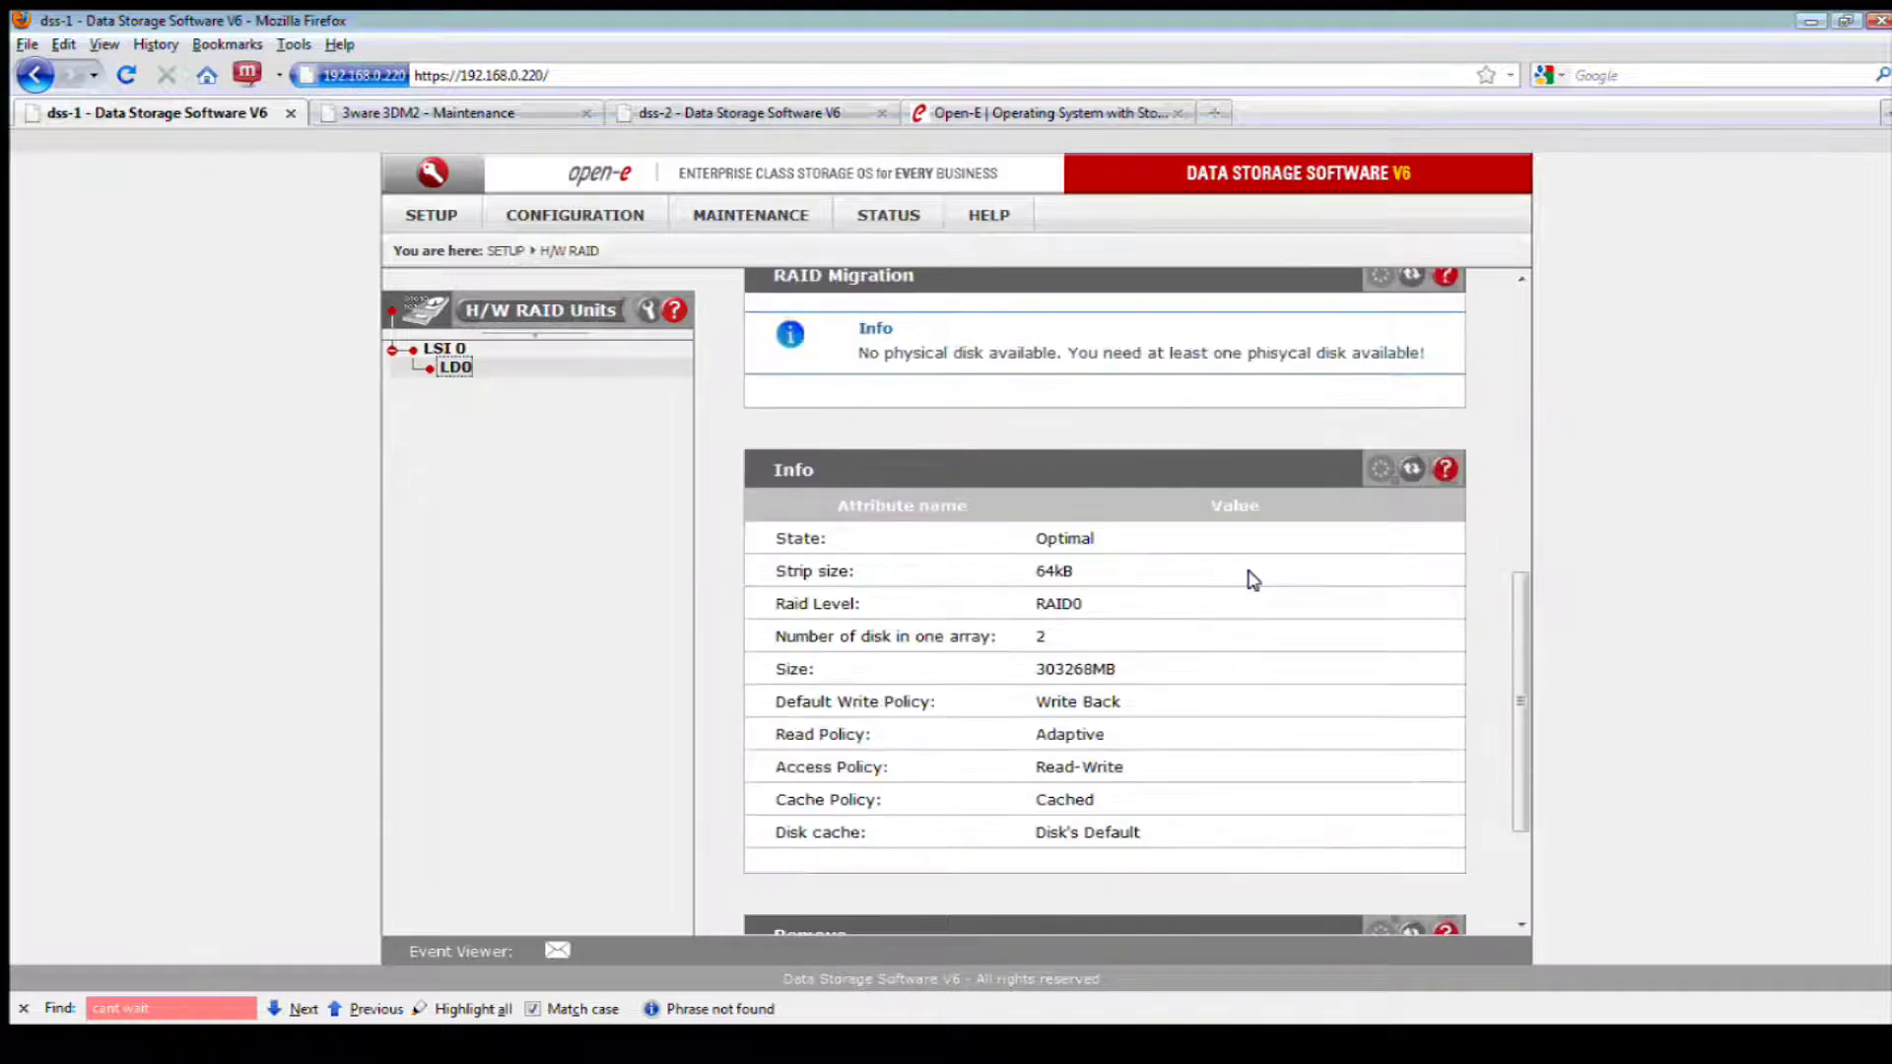
scroll(1229, 591, "down", 1)
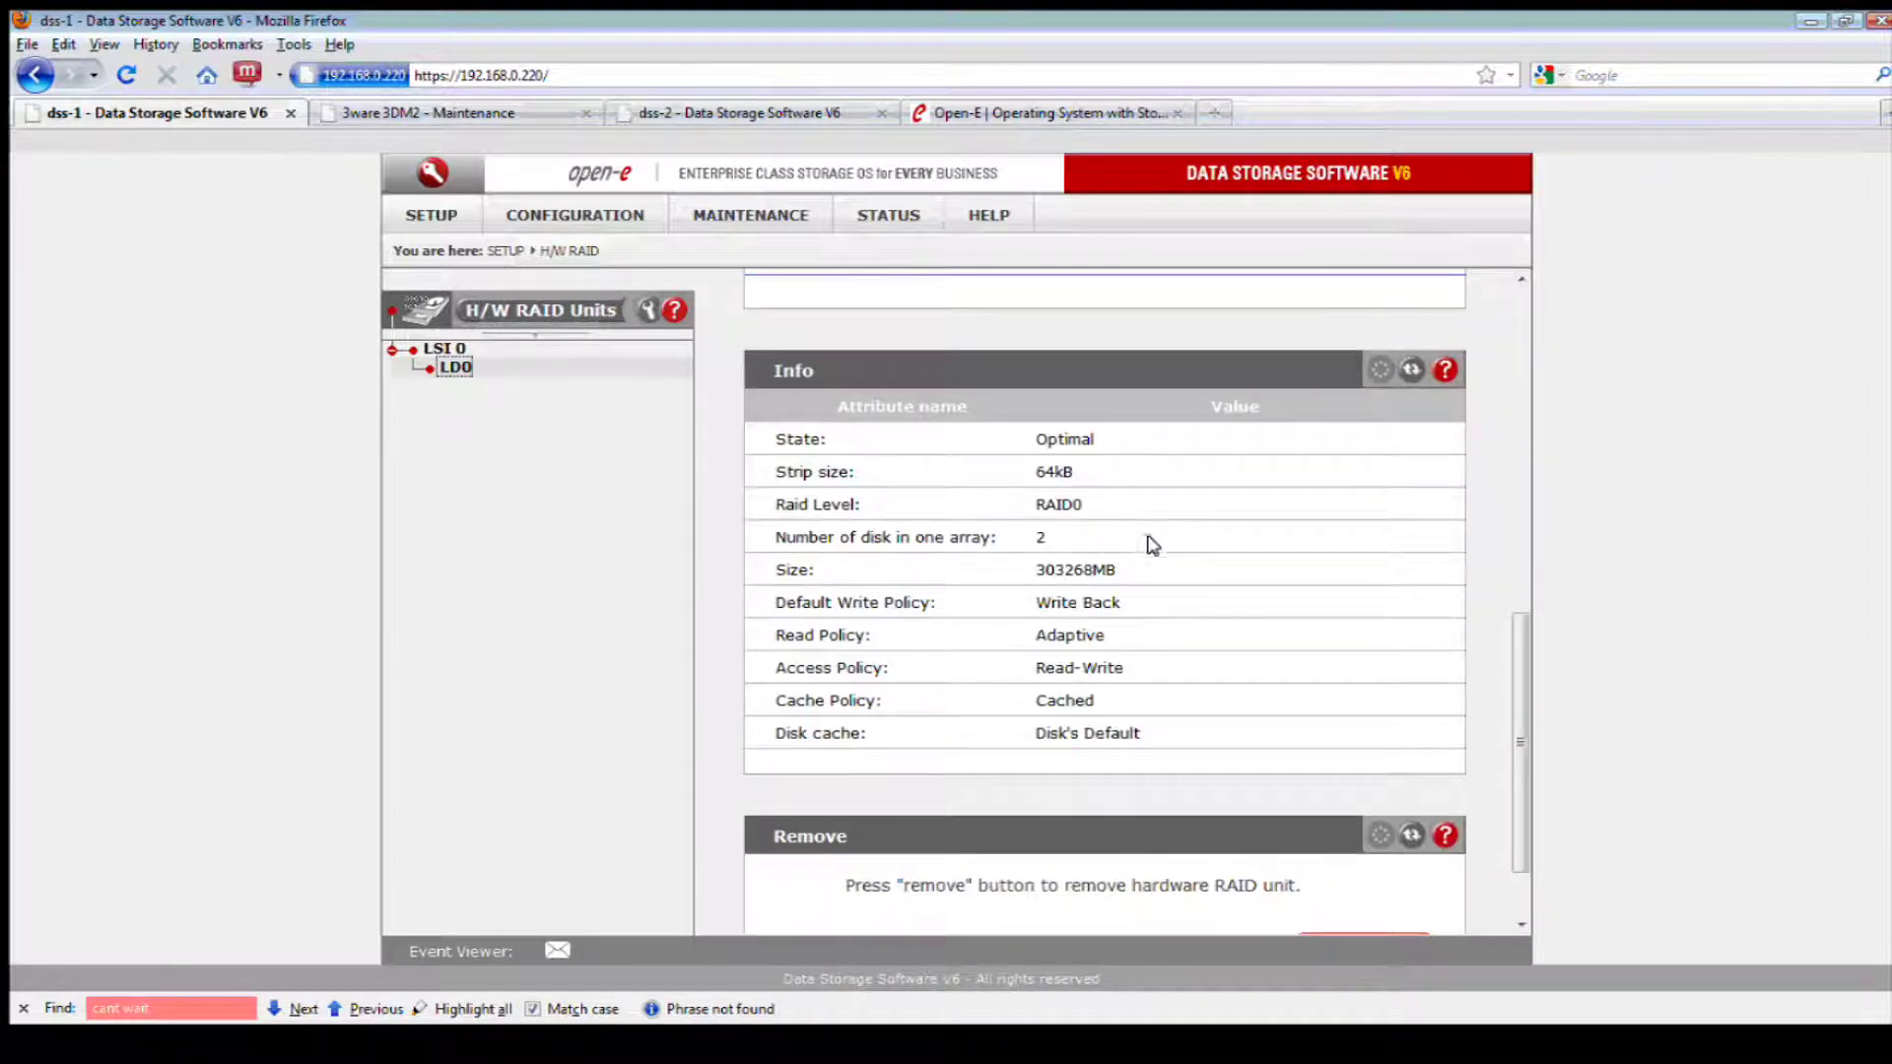
Return to the volume manager's volume groups page and rescan for units
left_click(627, 219)
mouse_move(663, 247)
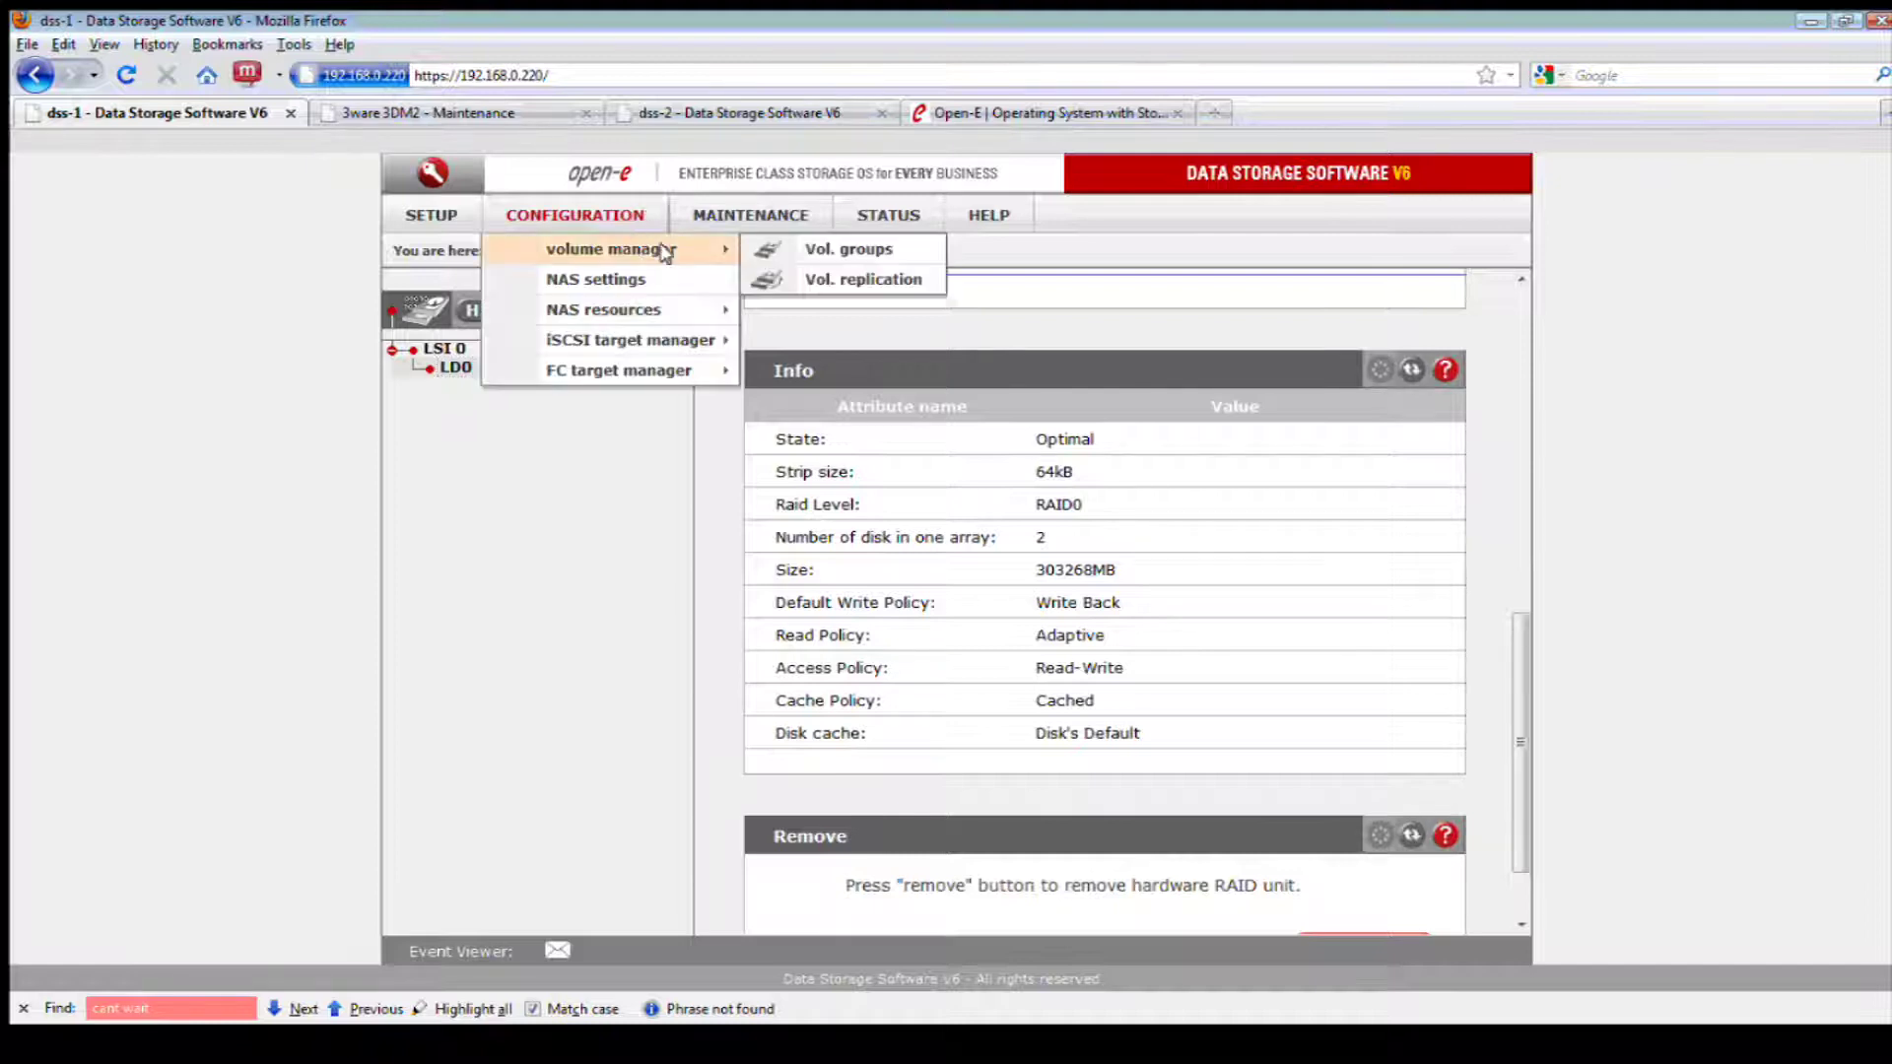
left_click(809, 252)
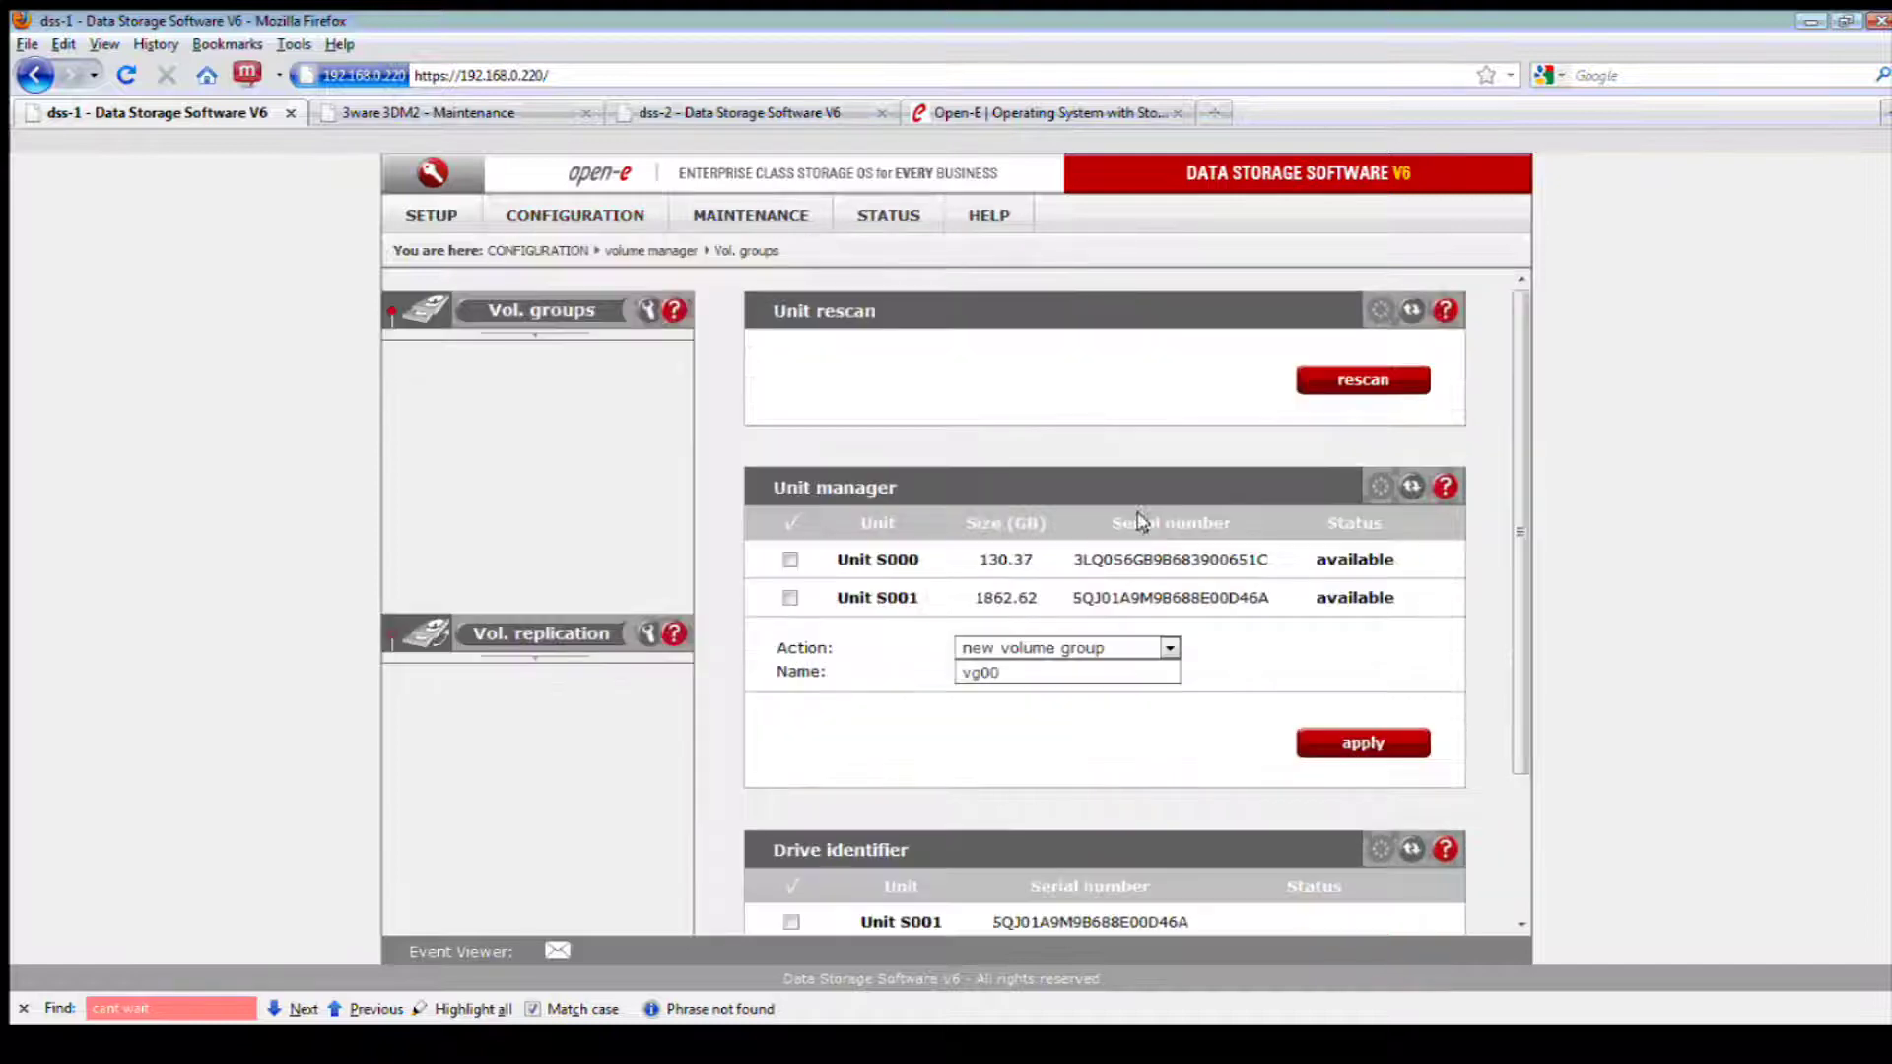
left_click(1361, 381)
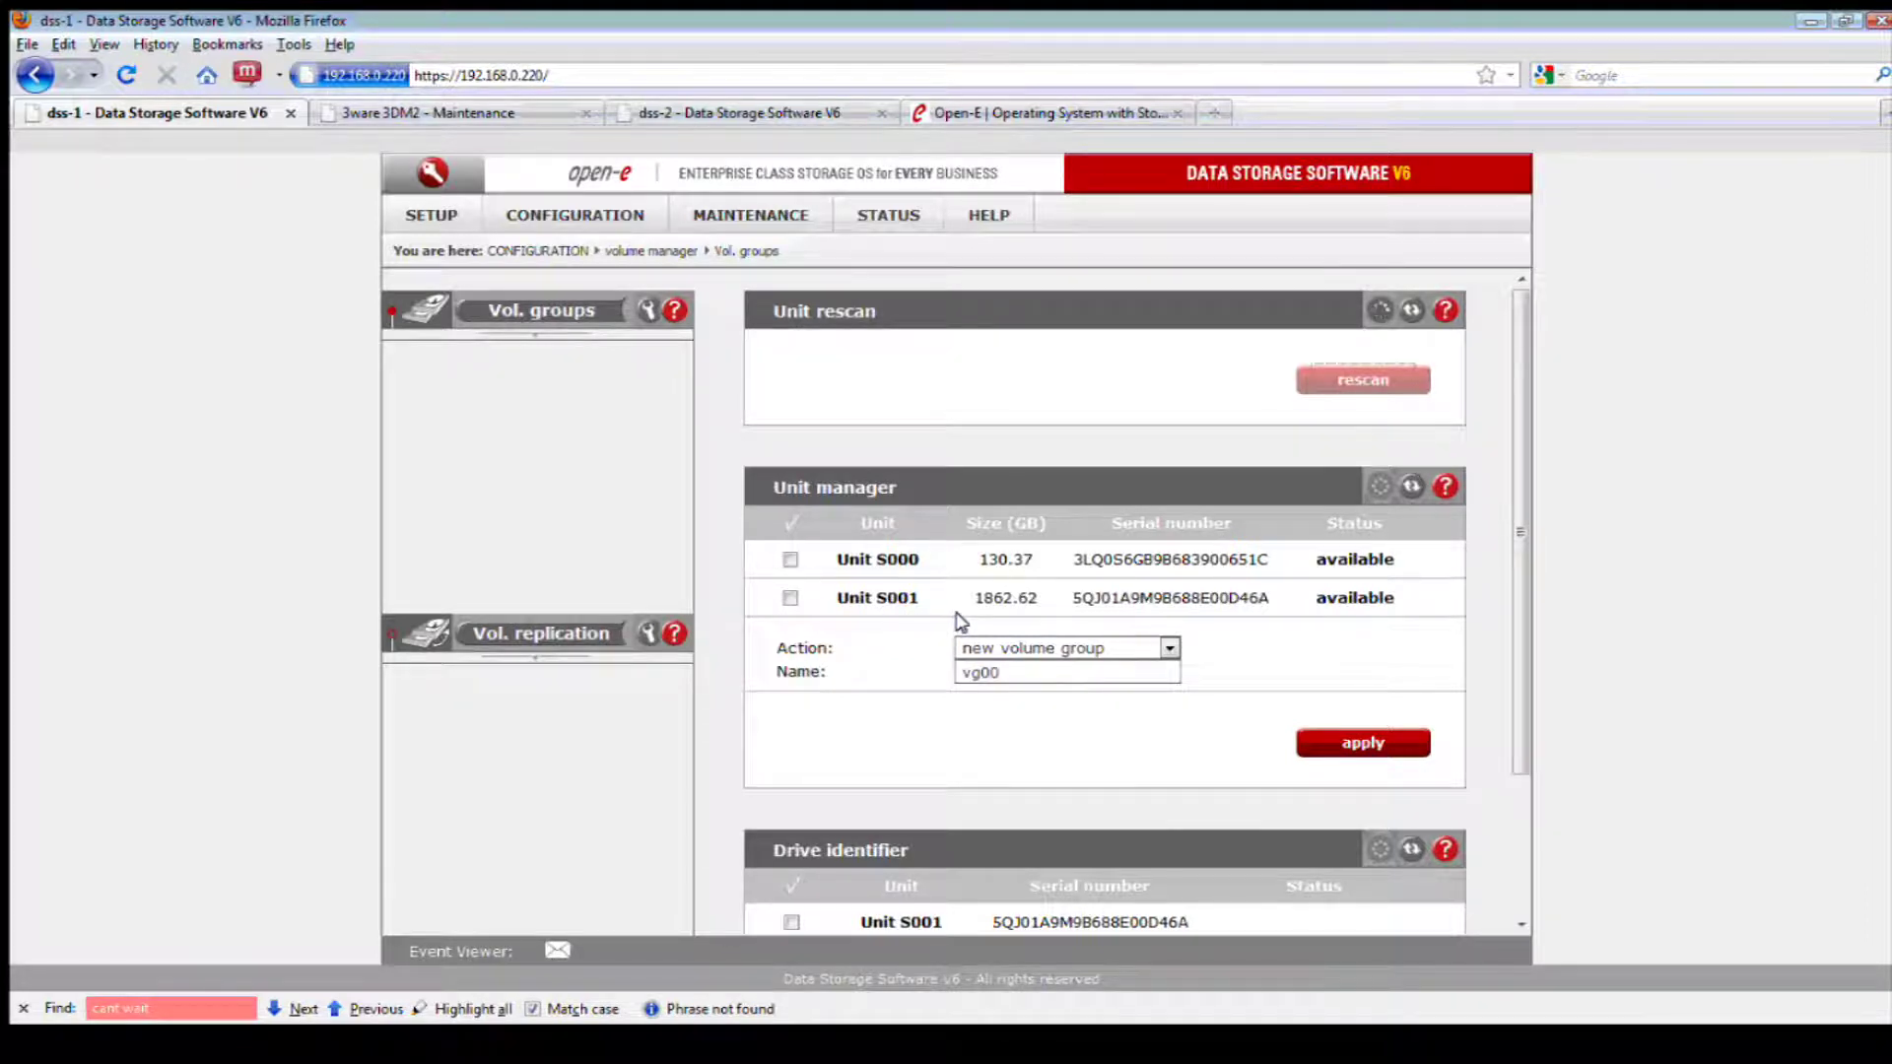
Create a new volume group named DSS_SAS from Unit S000, accepting that existing data on the disk is erased
left_click(789, 560)
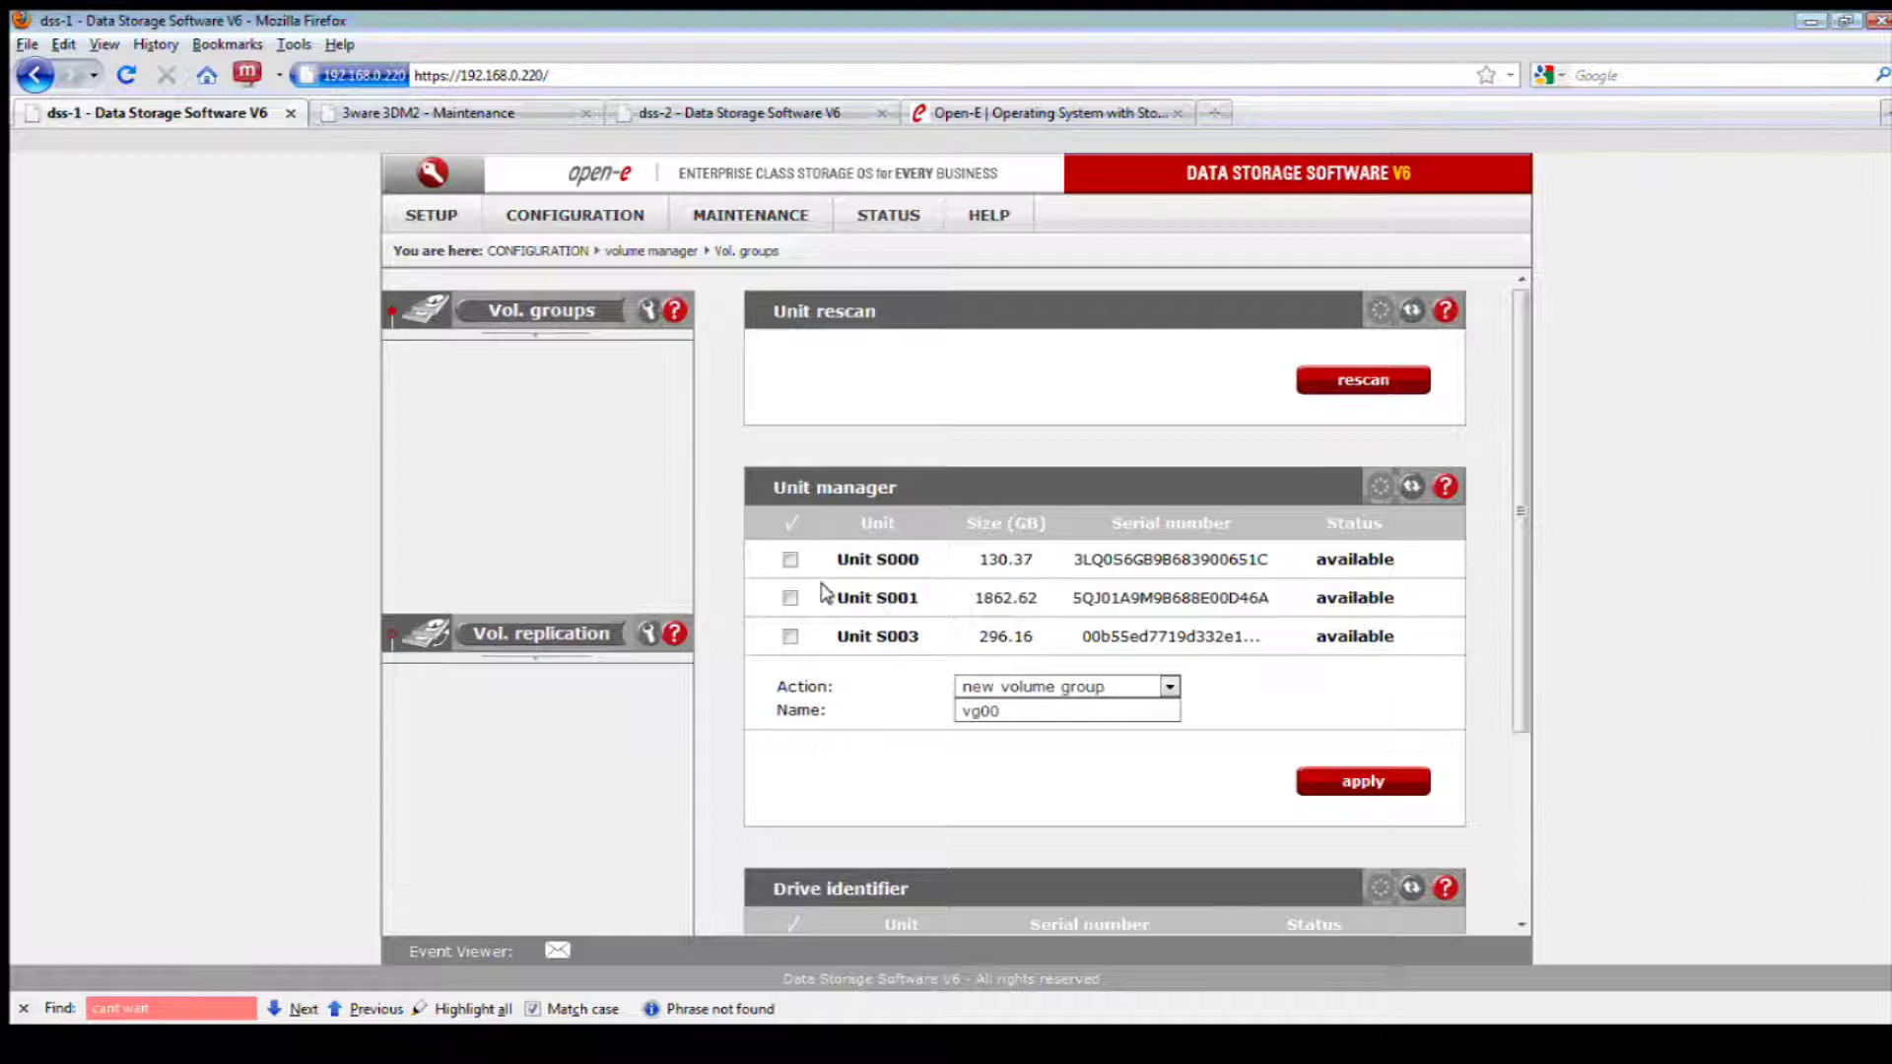
left_click(789, 559)
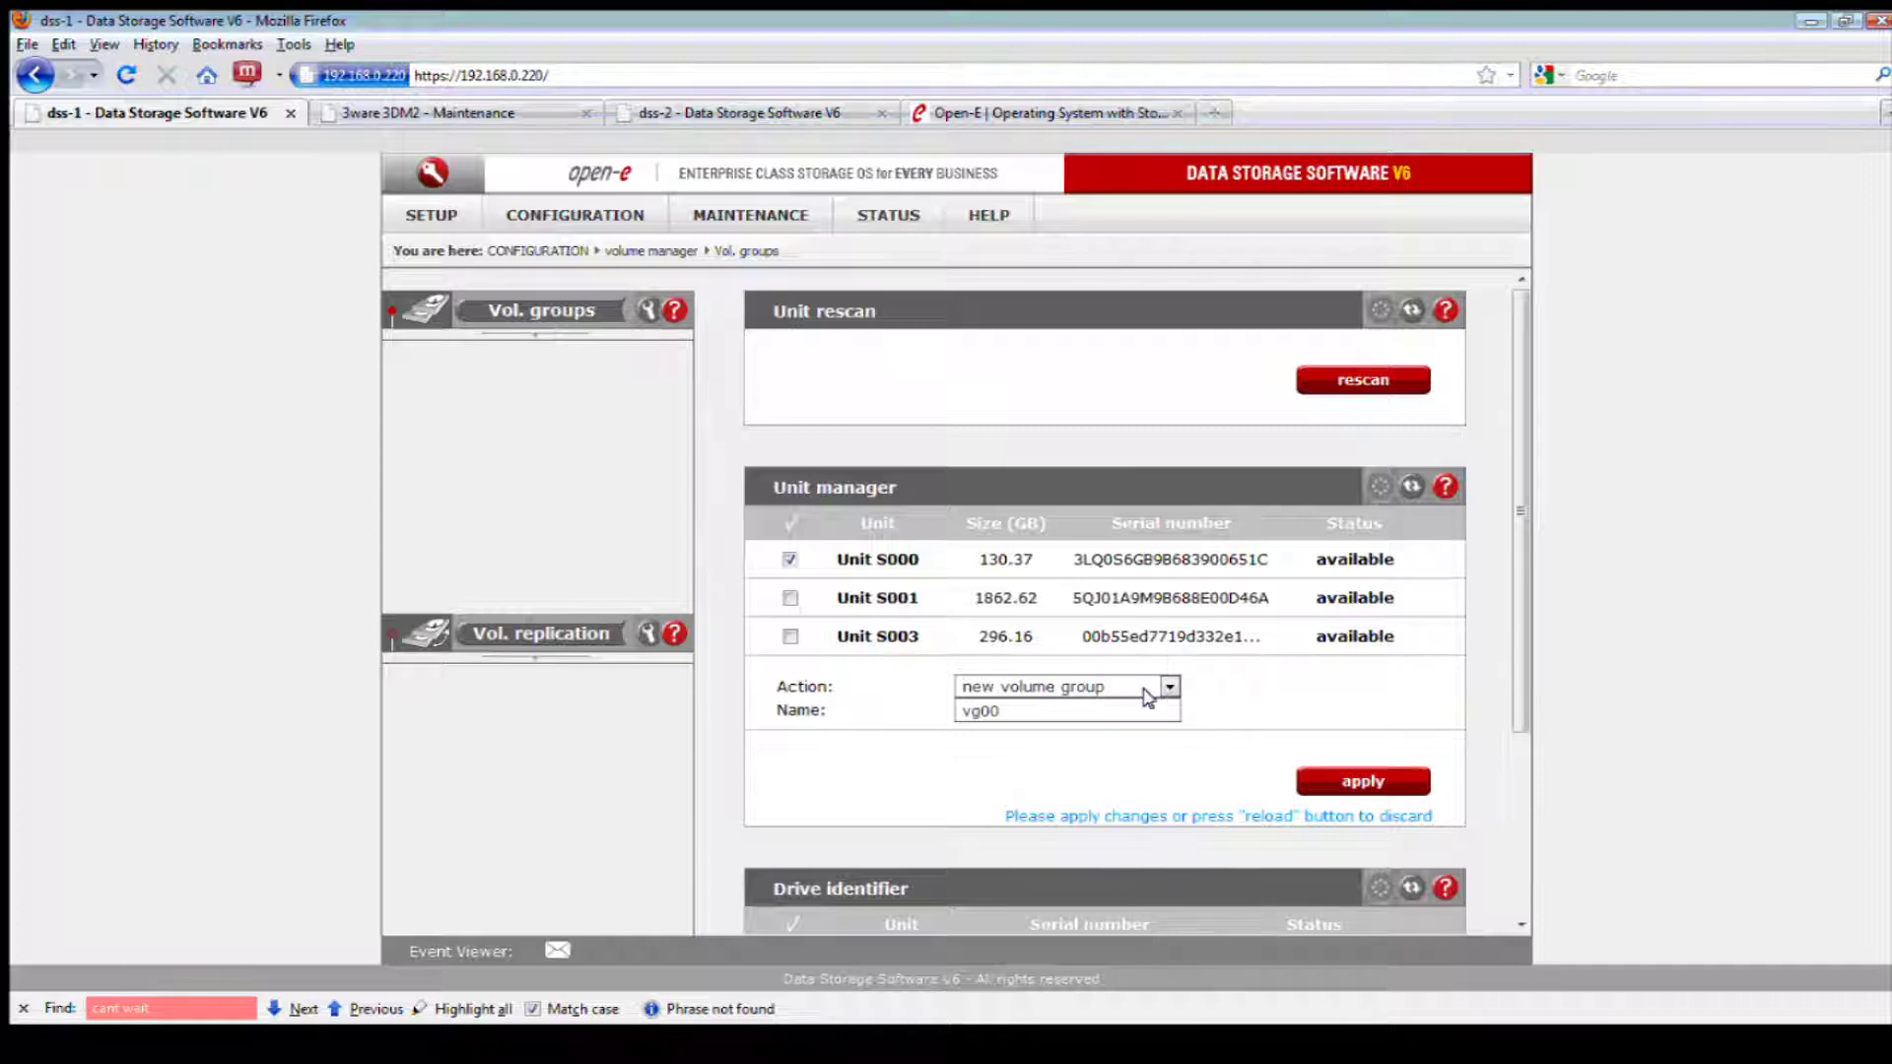
left_click_drag(1007, 710, 935, 703)
type("DSS")
type("_SAS")
left_click(1311, 778)
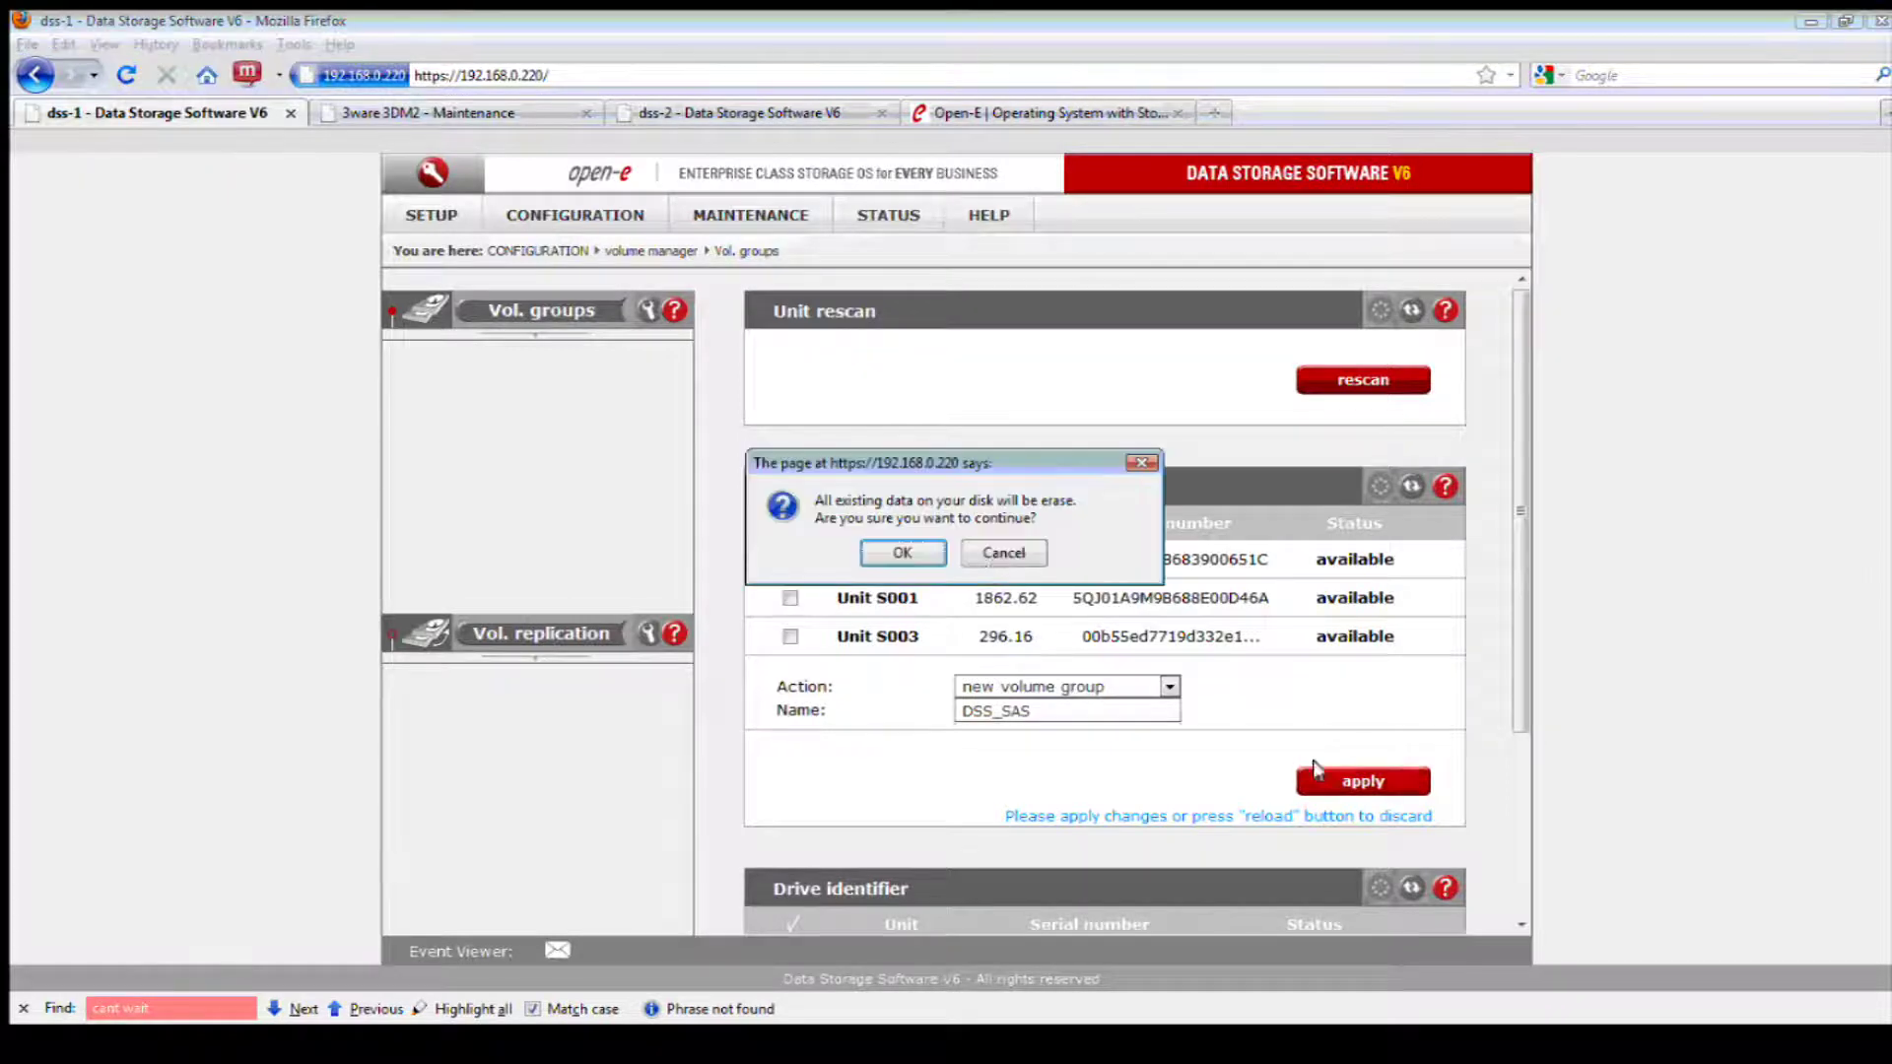
left_click(884, 550)
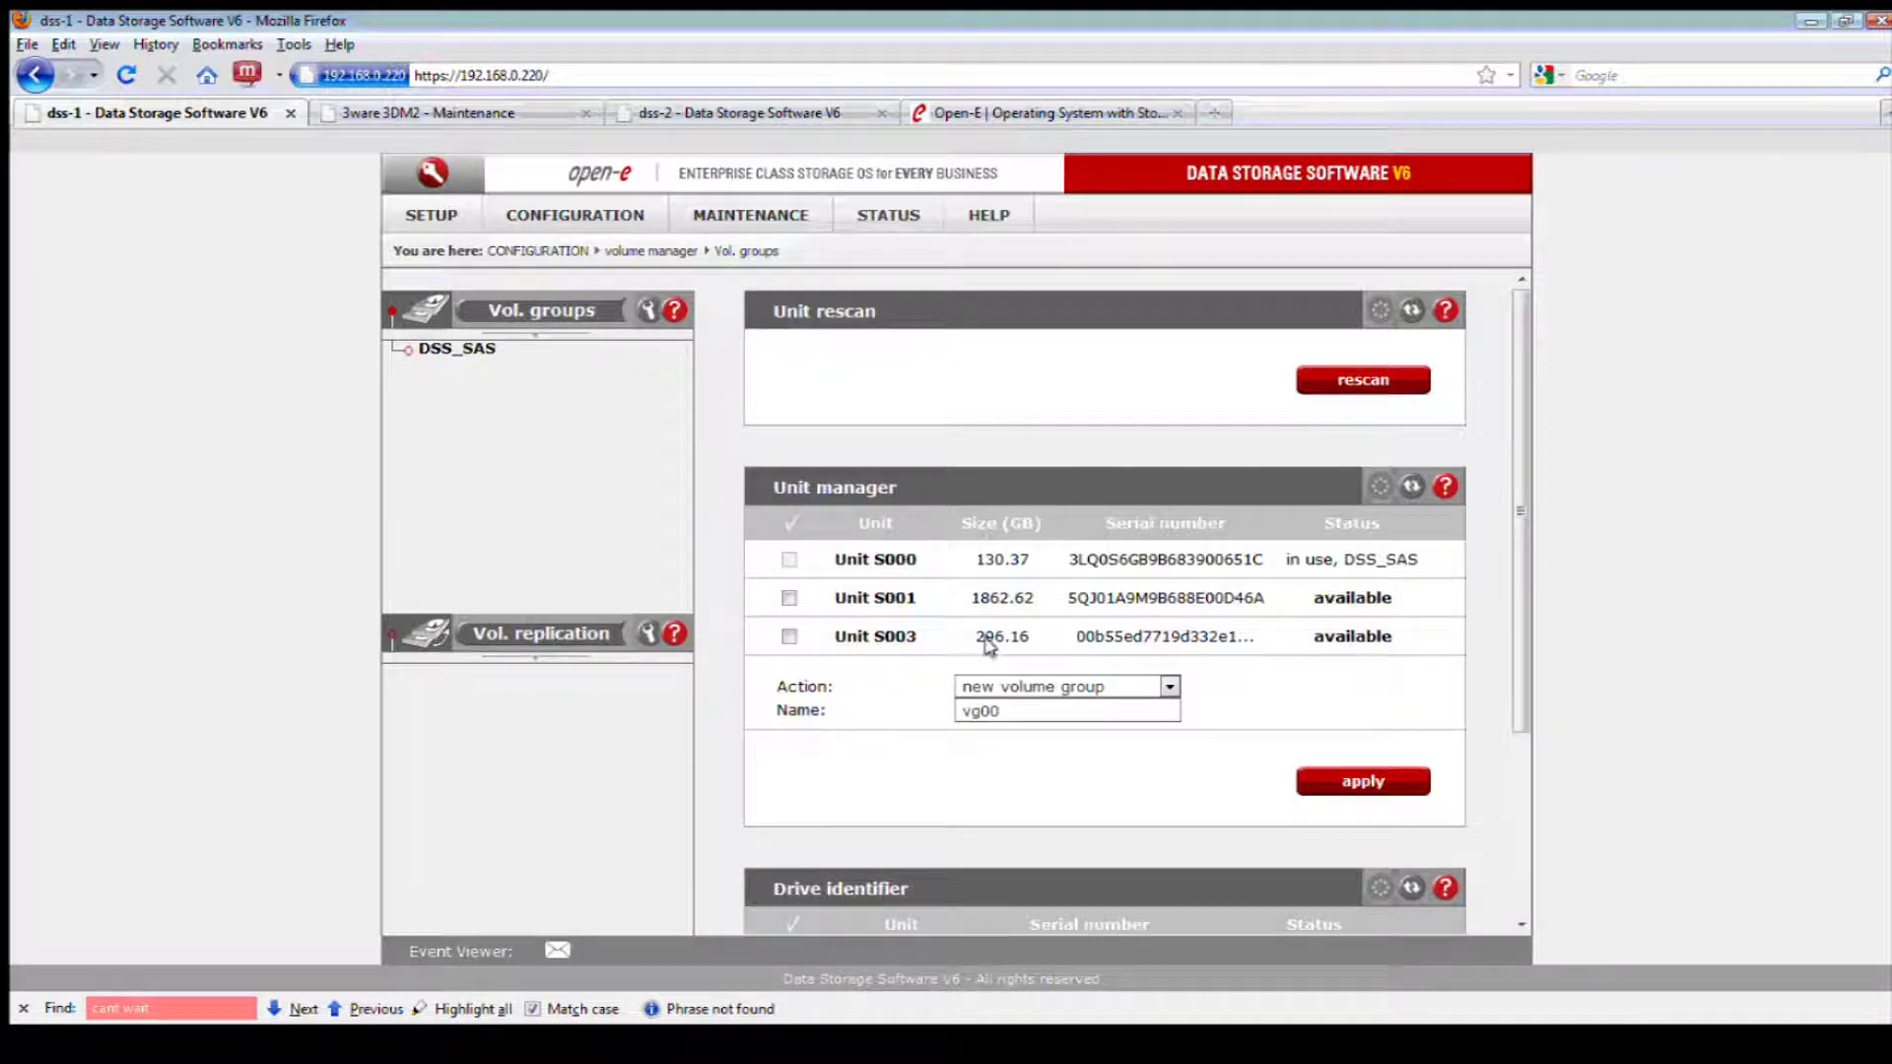
Create a new dynamic volume named dynamic00 from Unit S003, accepting that existing data on the disk is erased
left_click(789, 636)
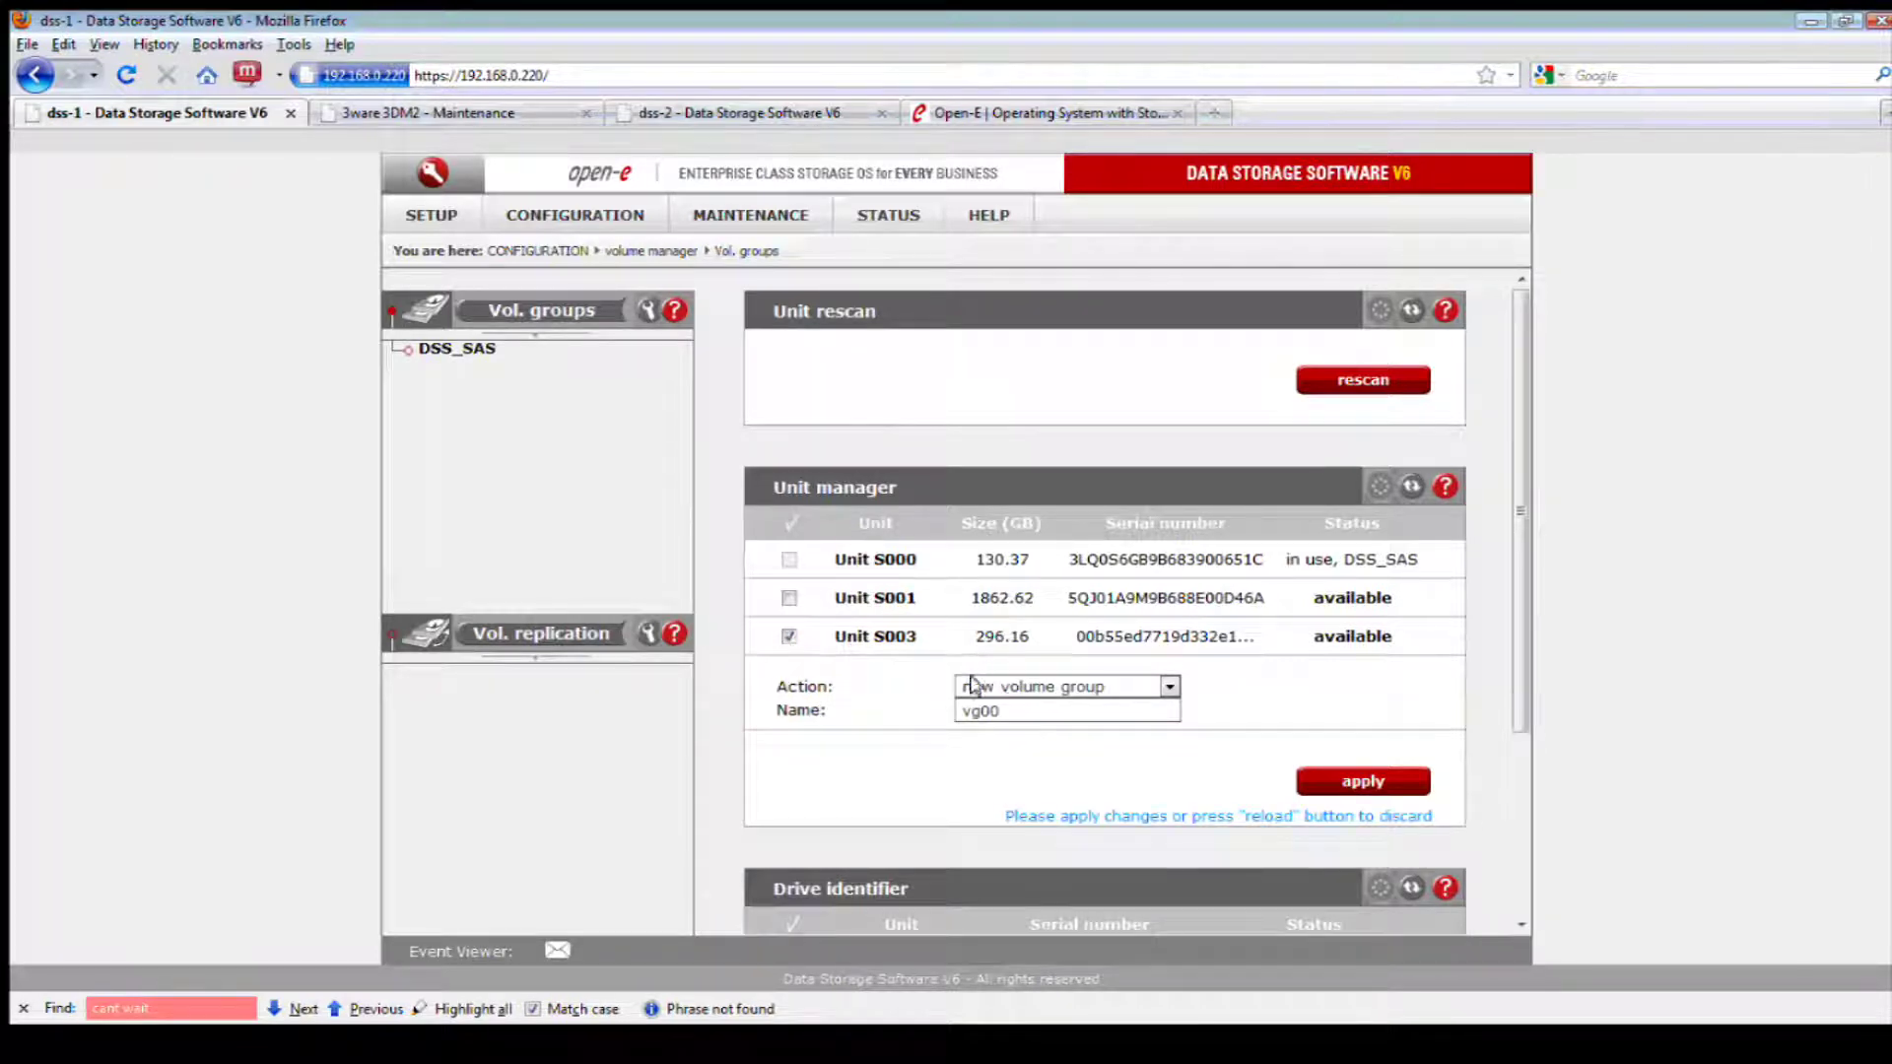
left_click(1021, 686)
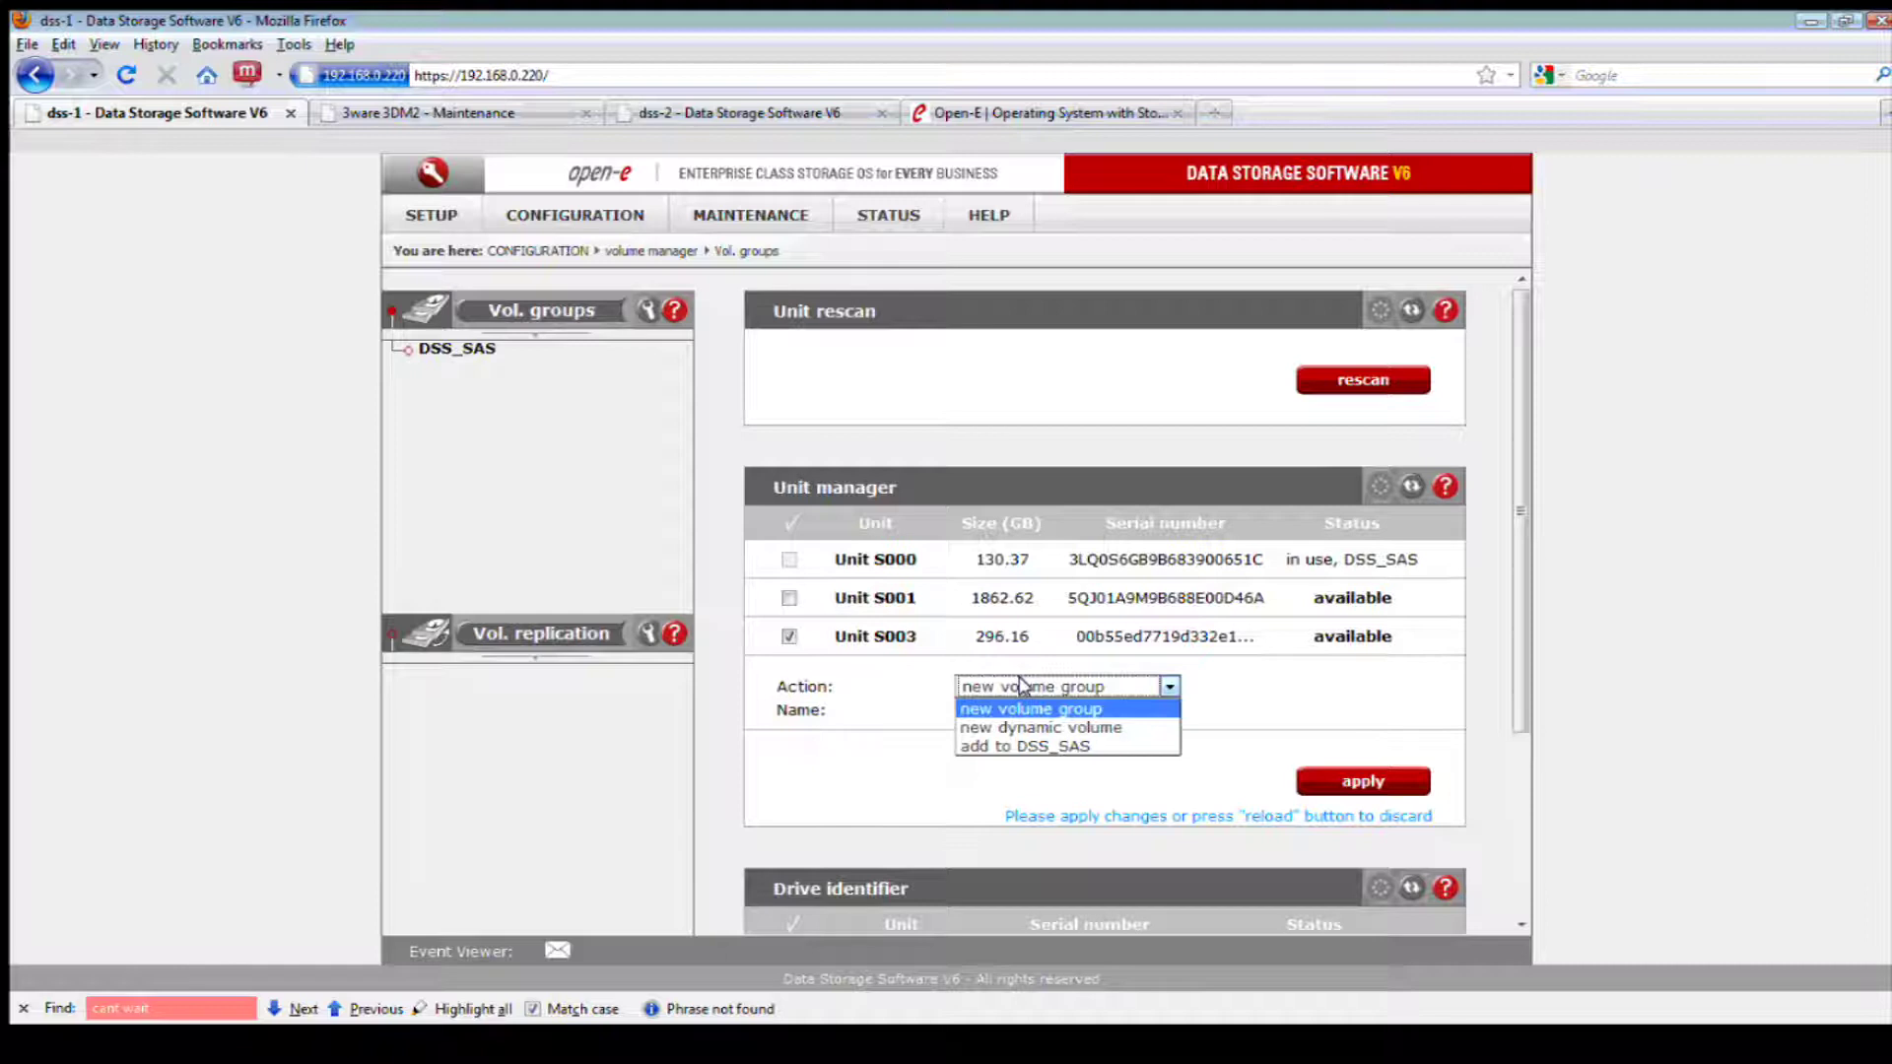
left_click(1059, 727)
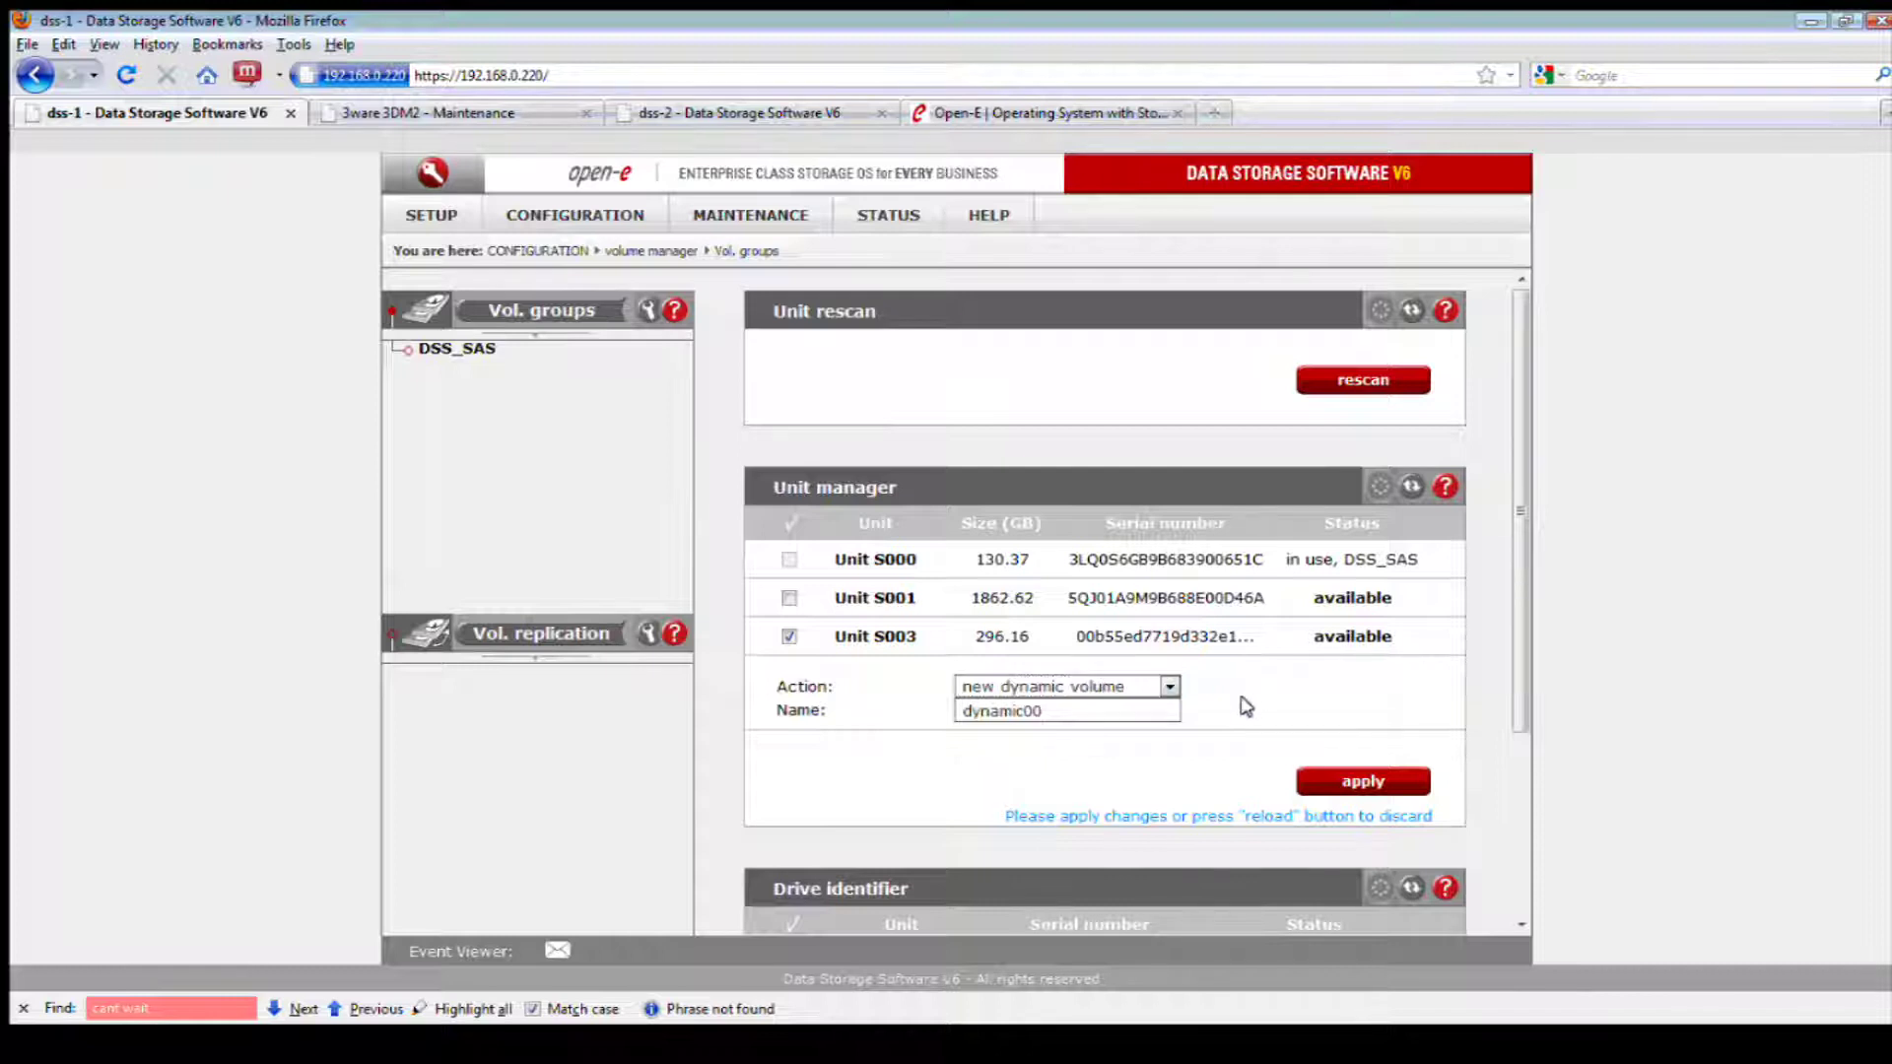
left_click(1323, 782)
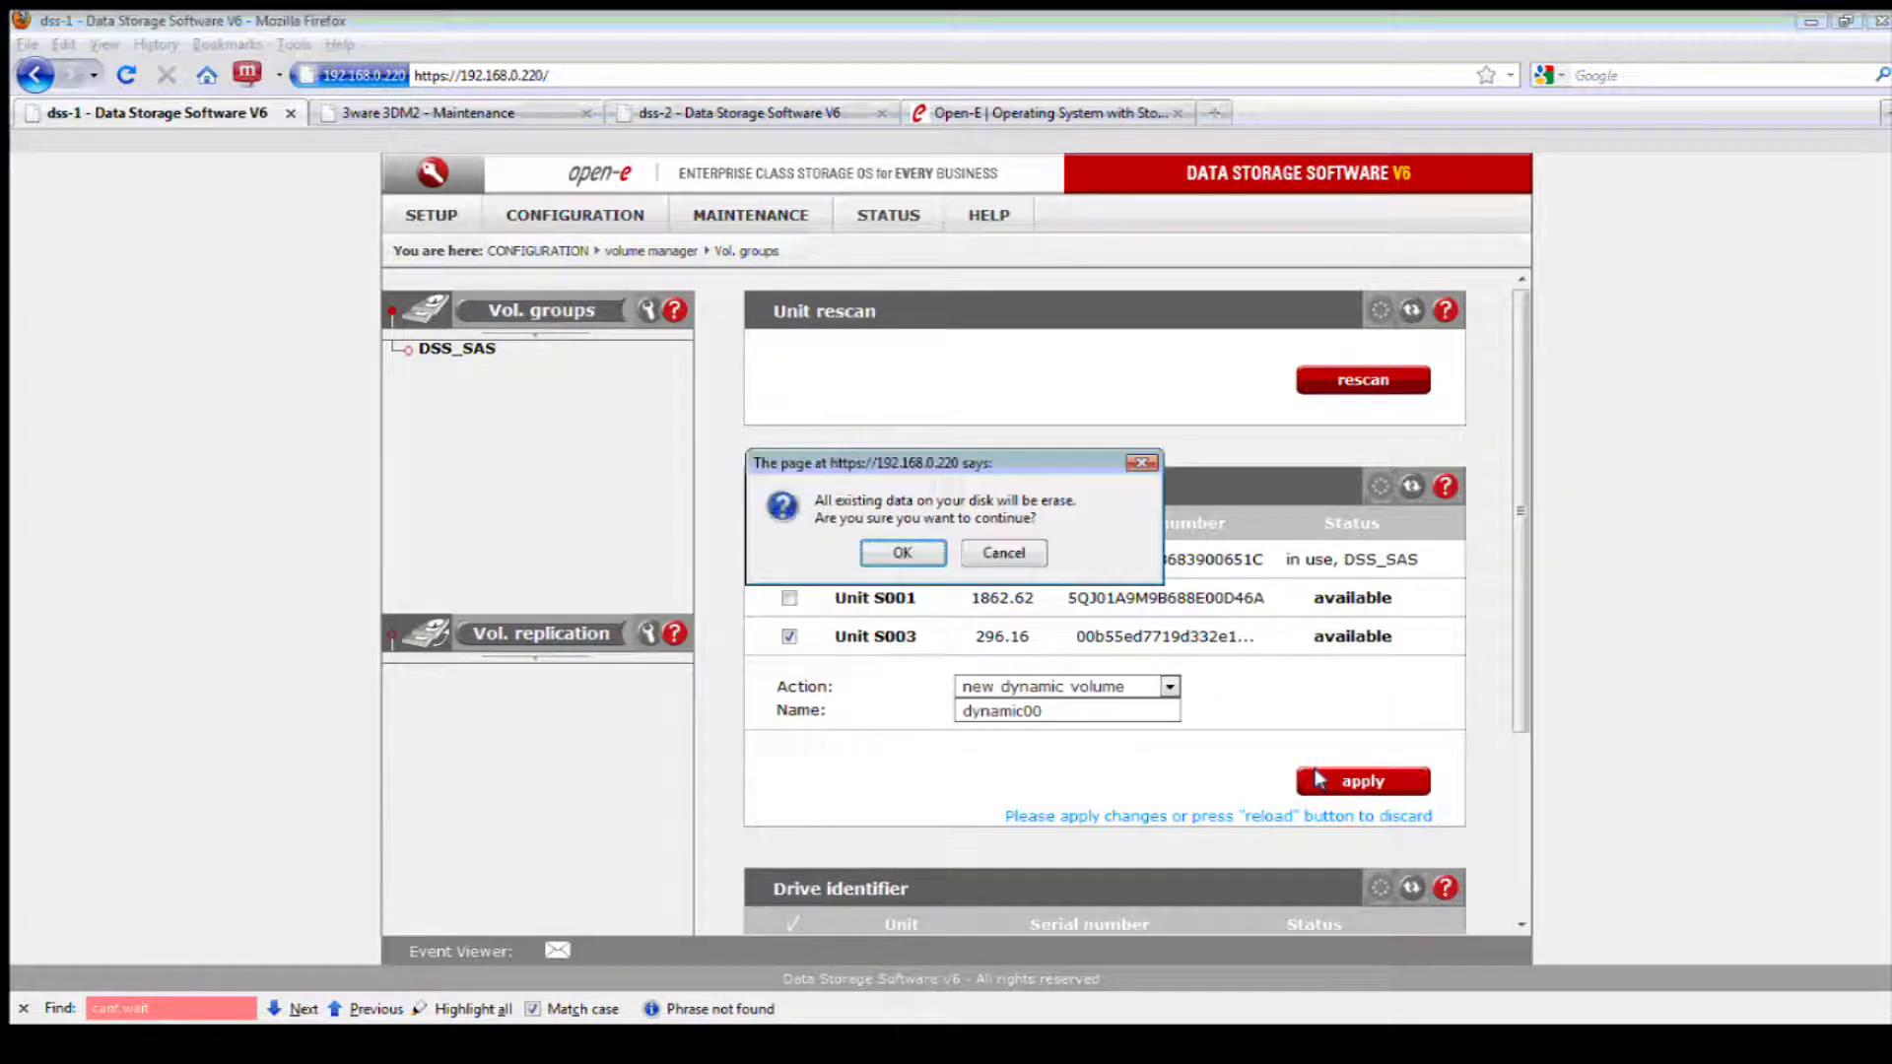
left_click(929, 552)
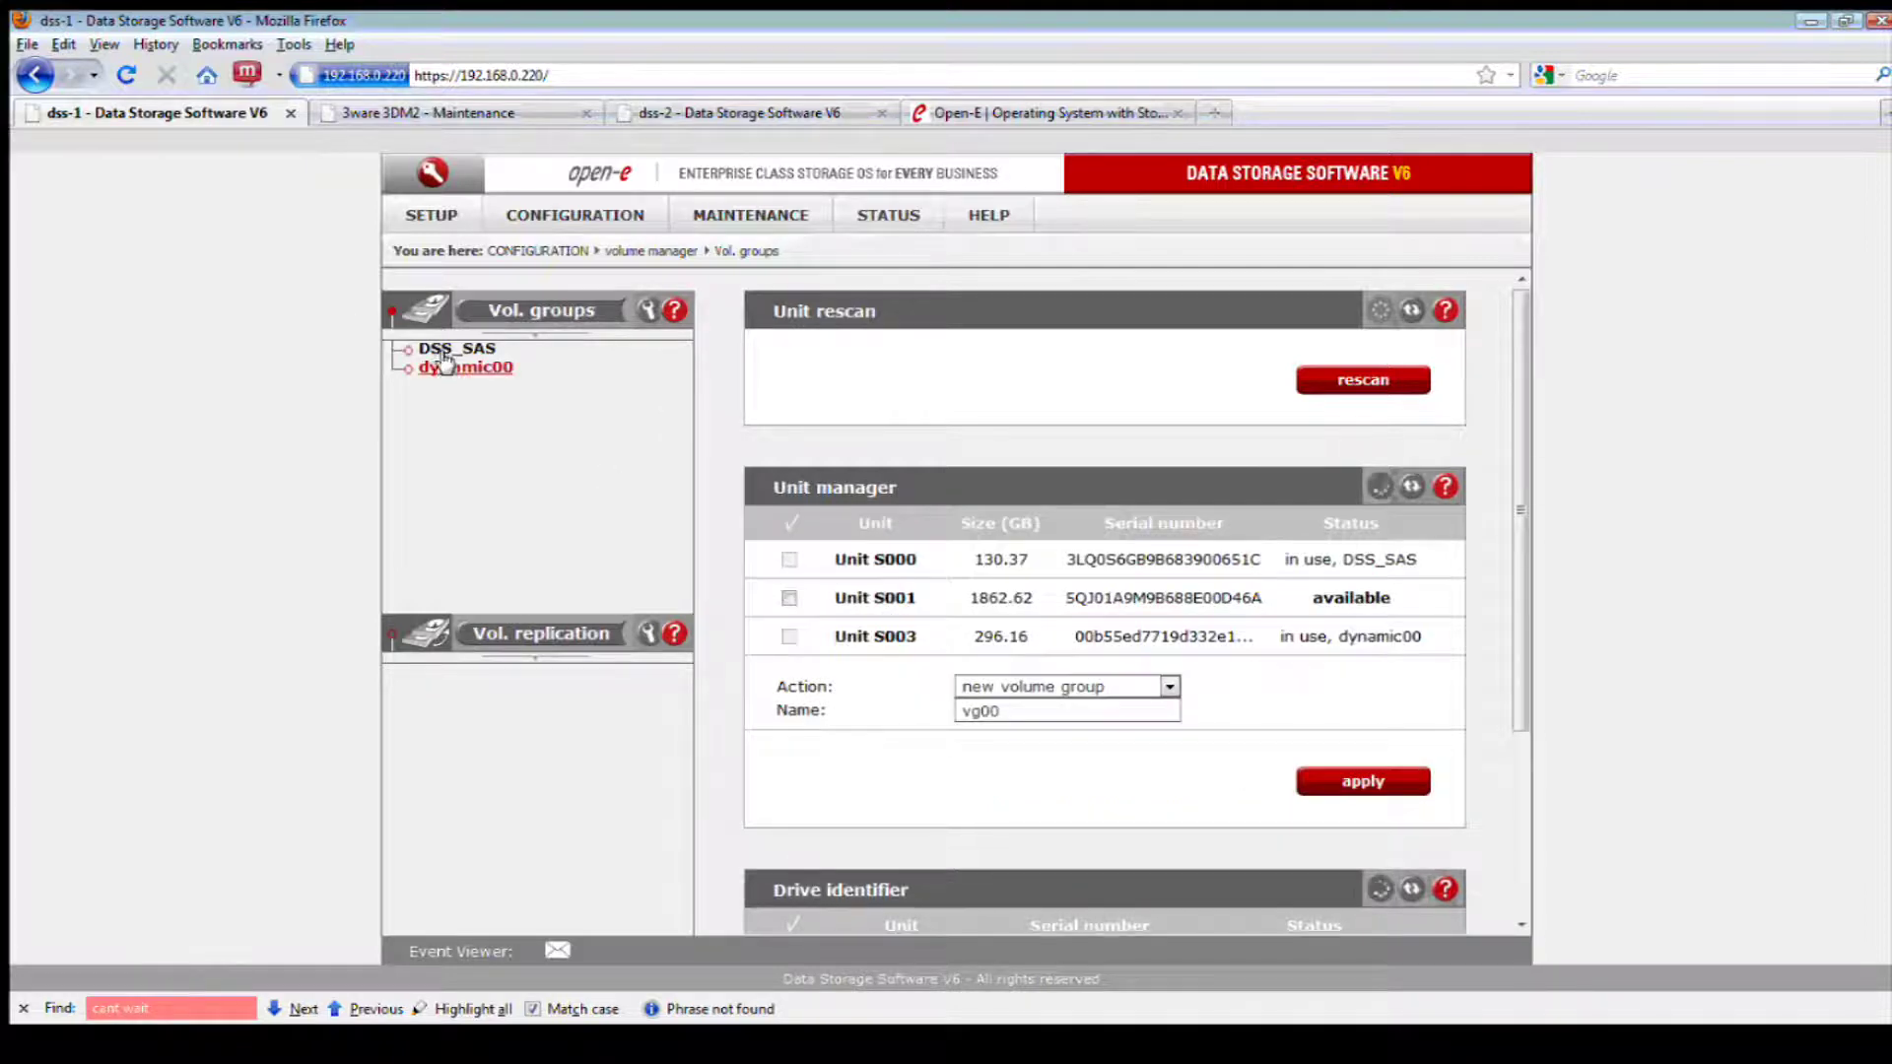
Create a new volume group named DSS_SATA from Unit S001, accepting the erase warning, and check the units' assignments
left_click(787, 597)
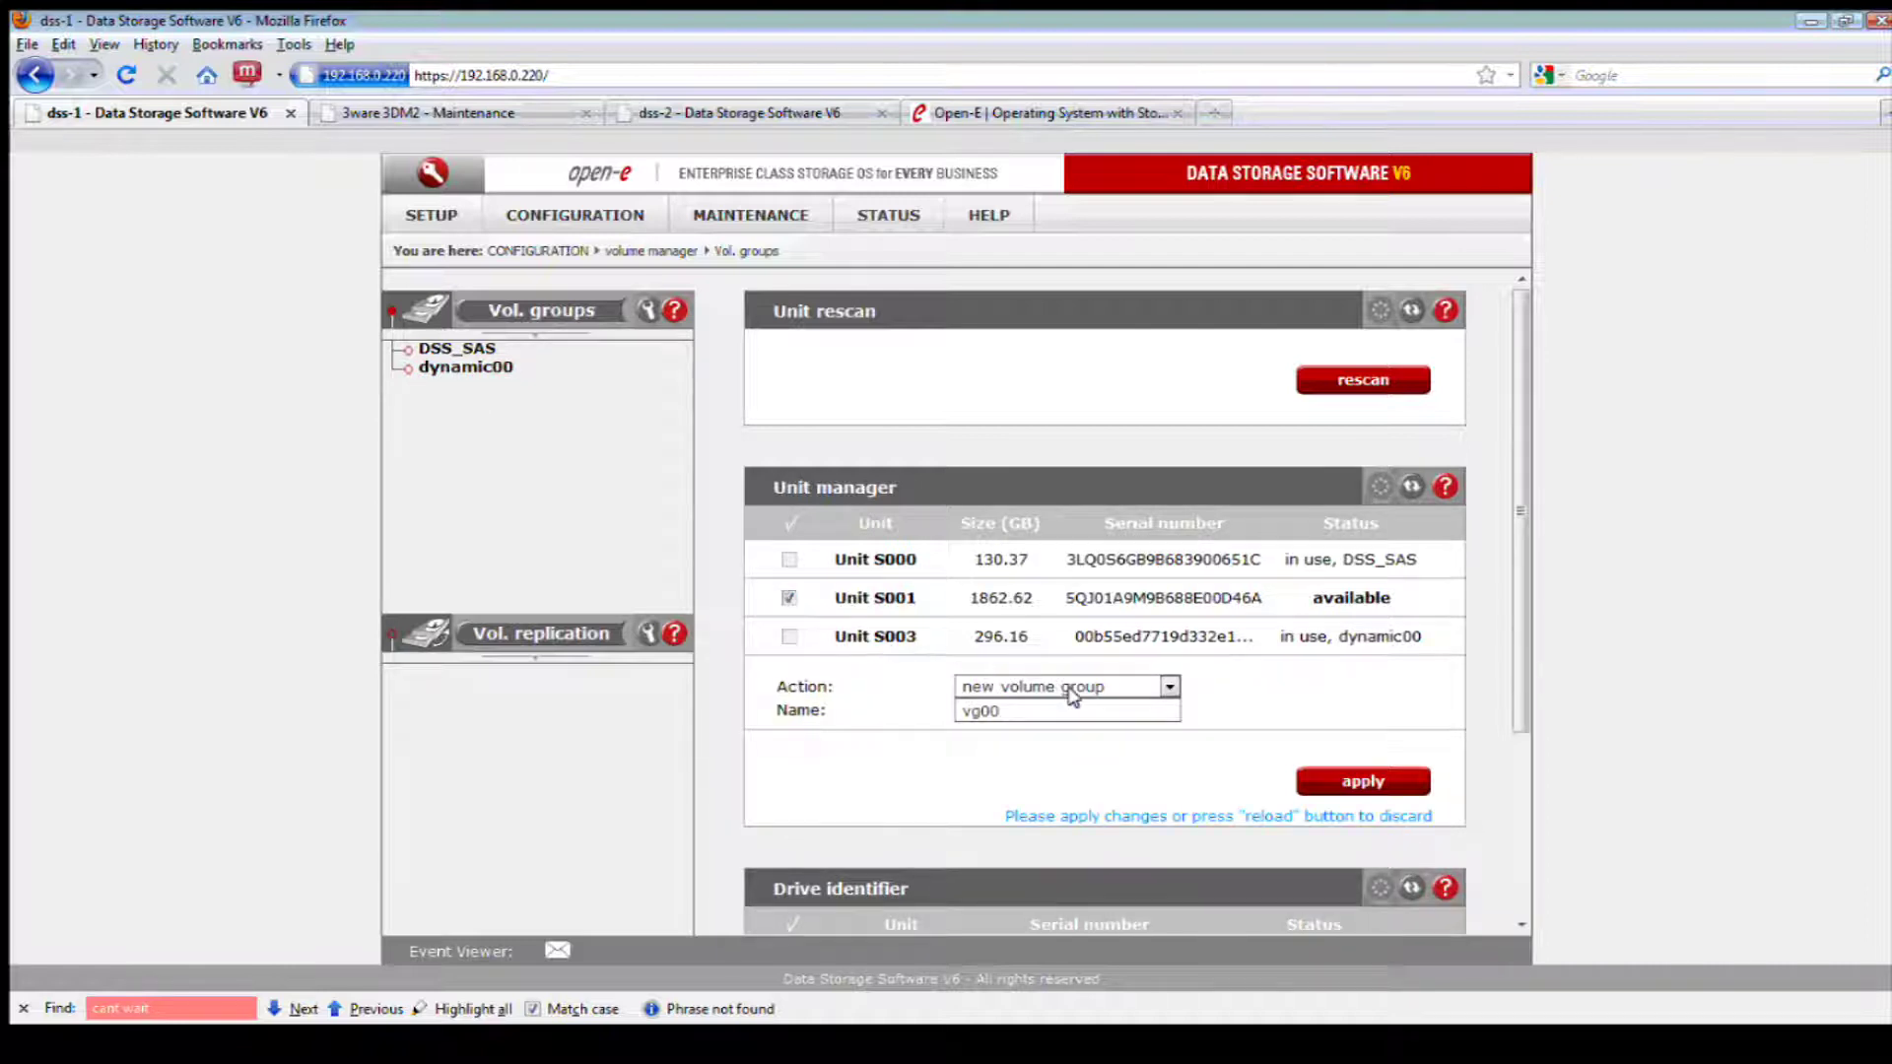
double_click(1035, 711)
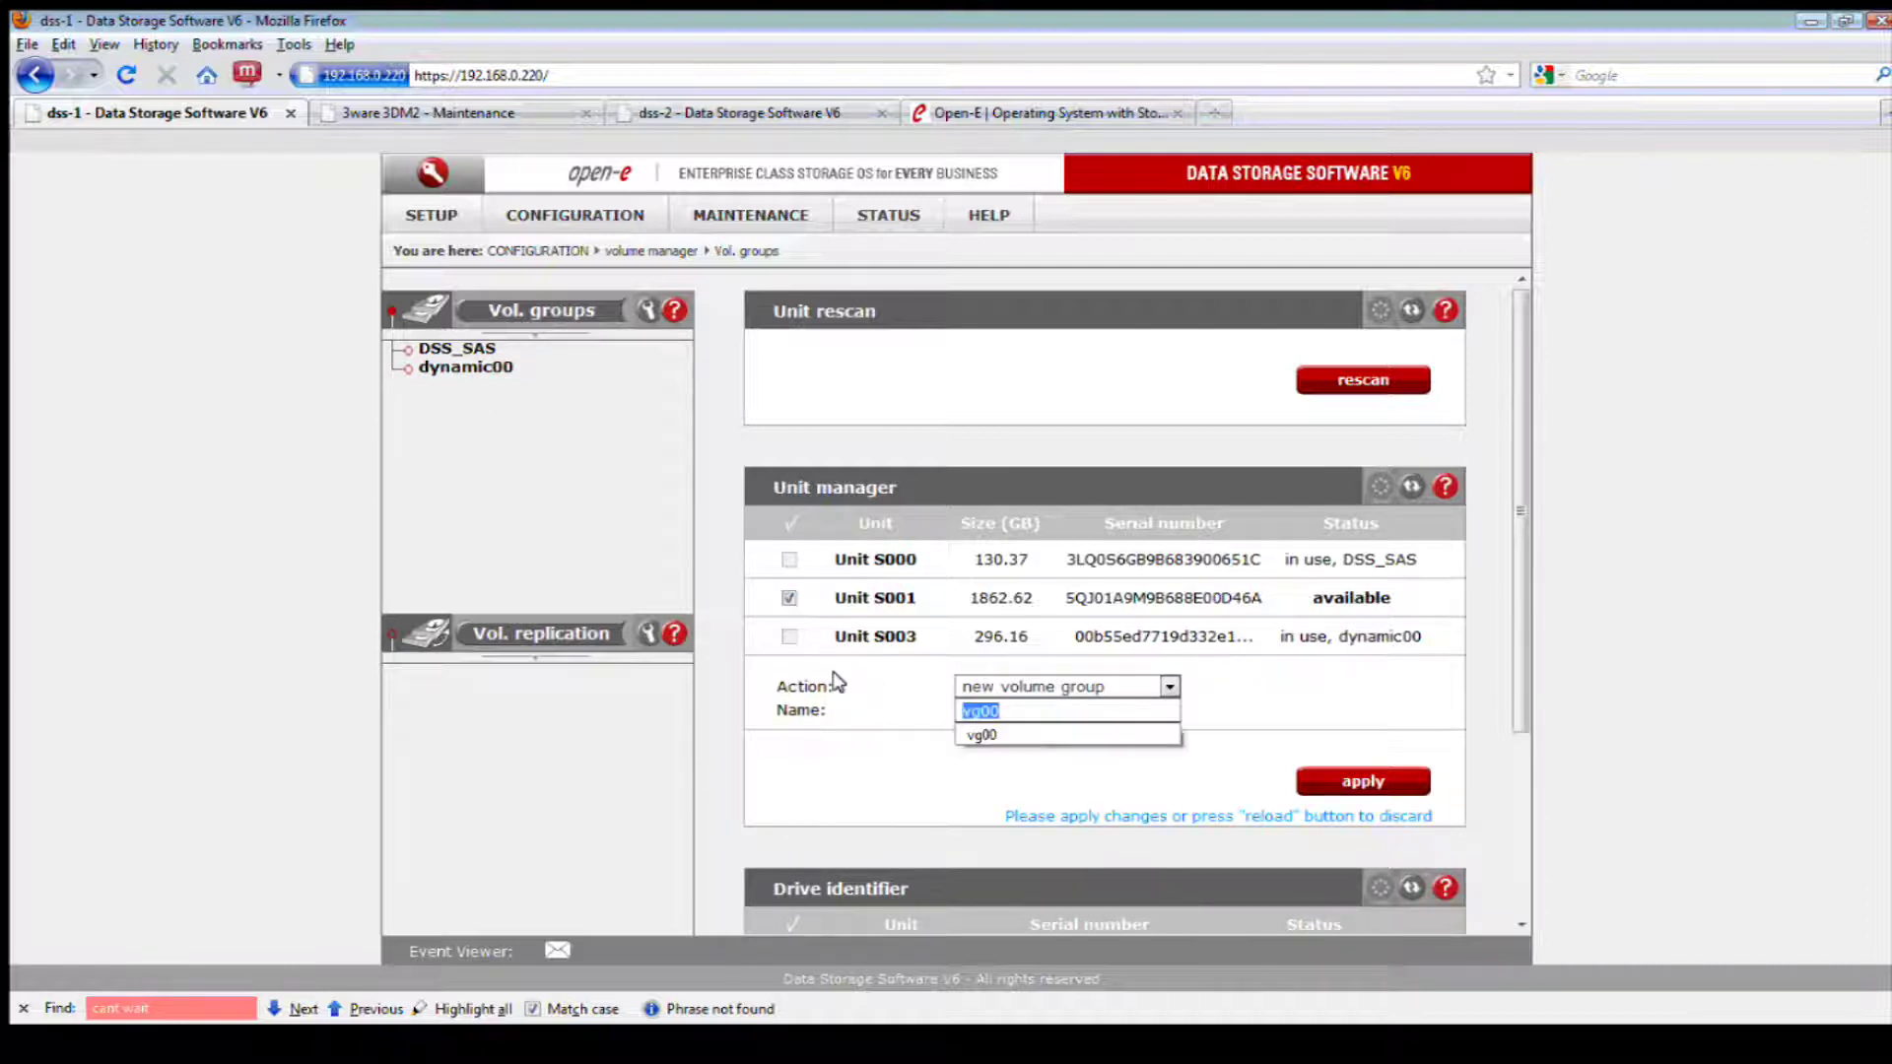
type("DSS_SATA")
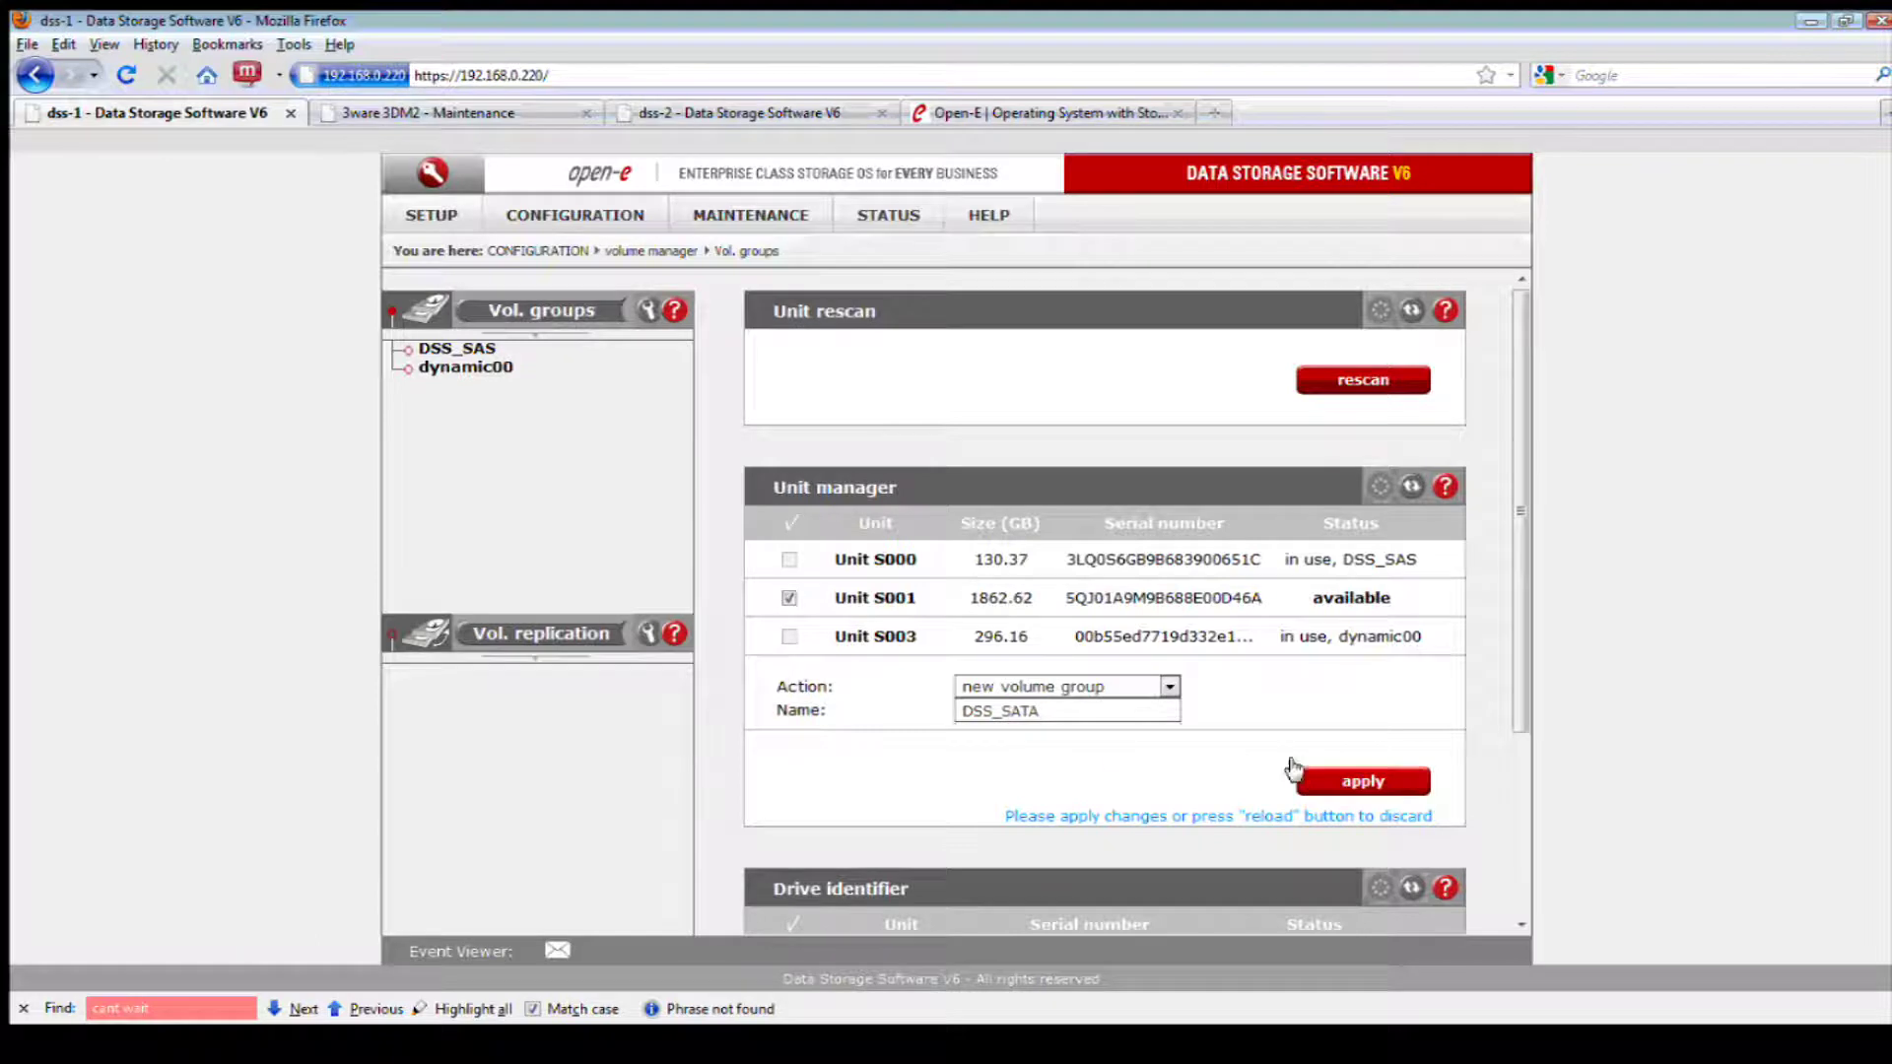
left_click(1317, 778)
left_click(912, 553)
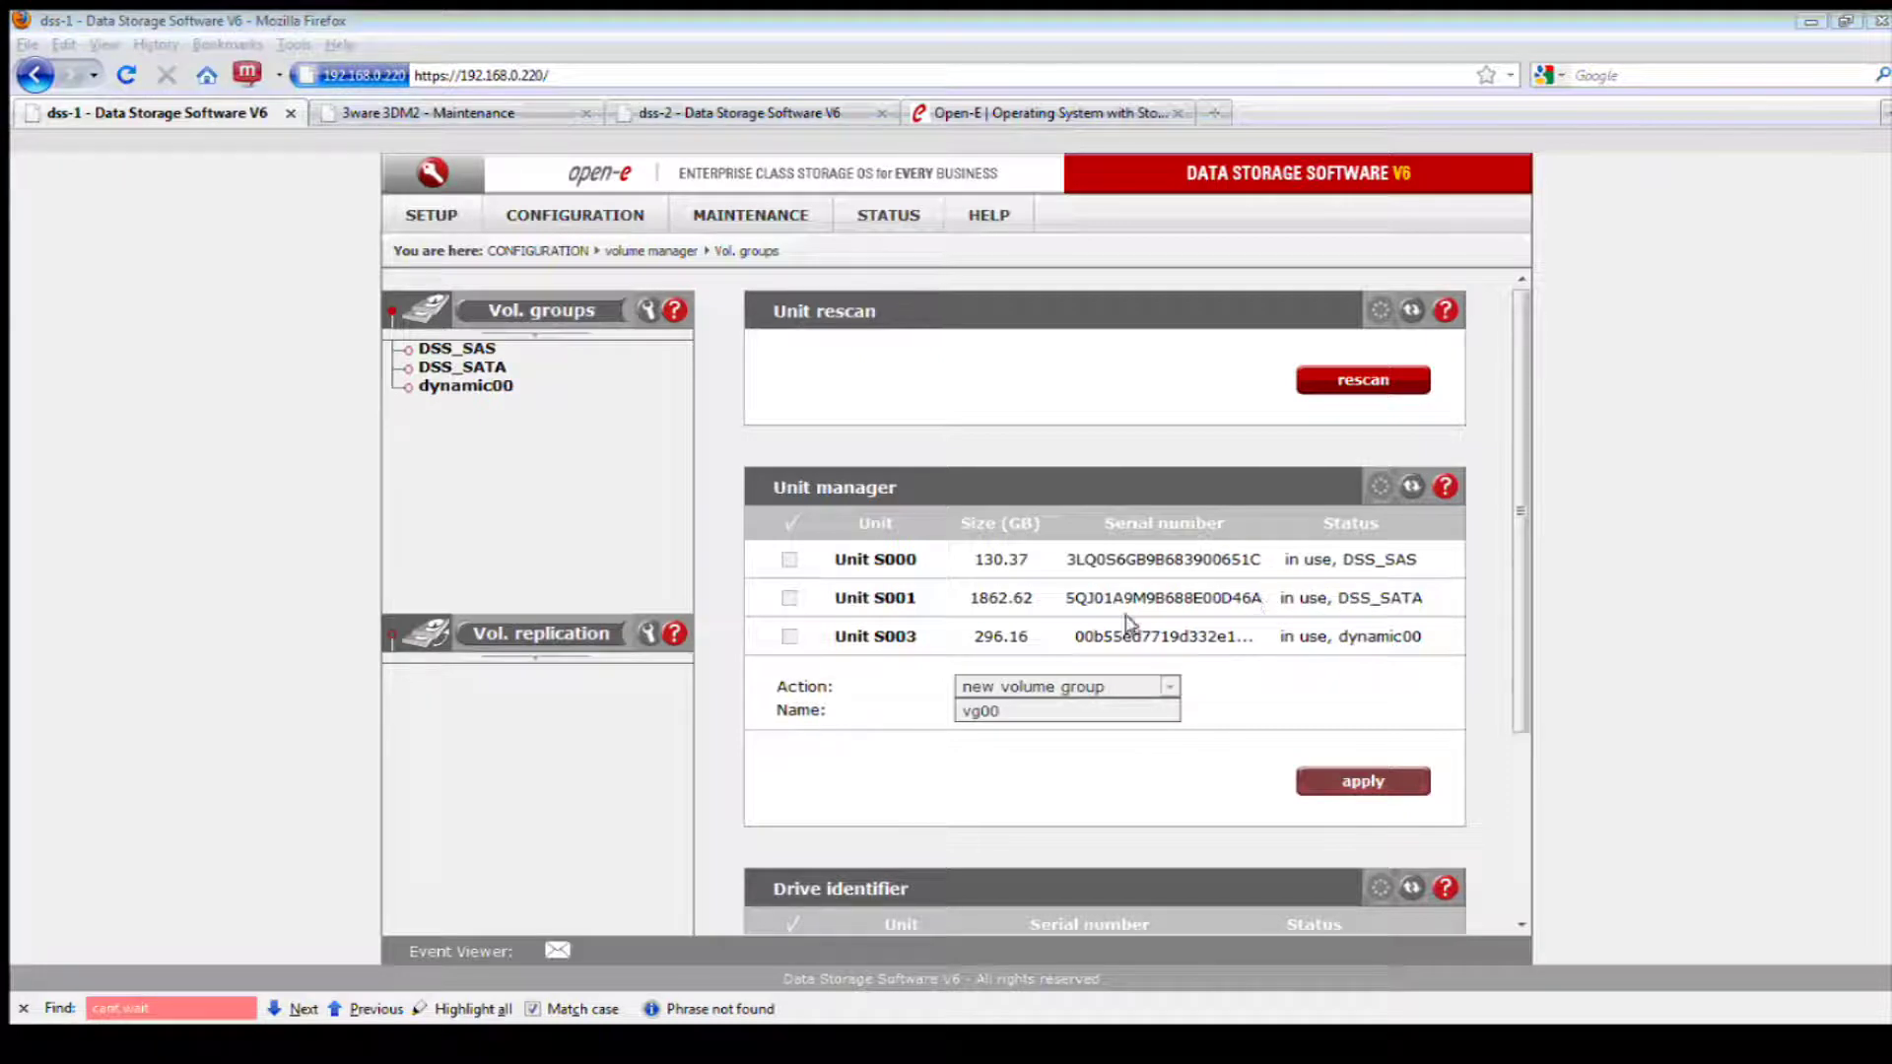
left_click_drag(917, 559, 830, 559)
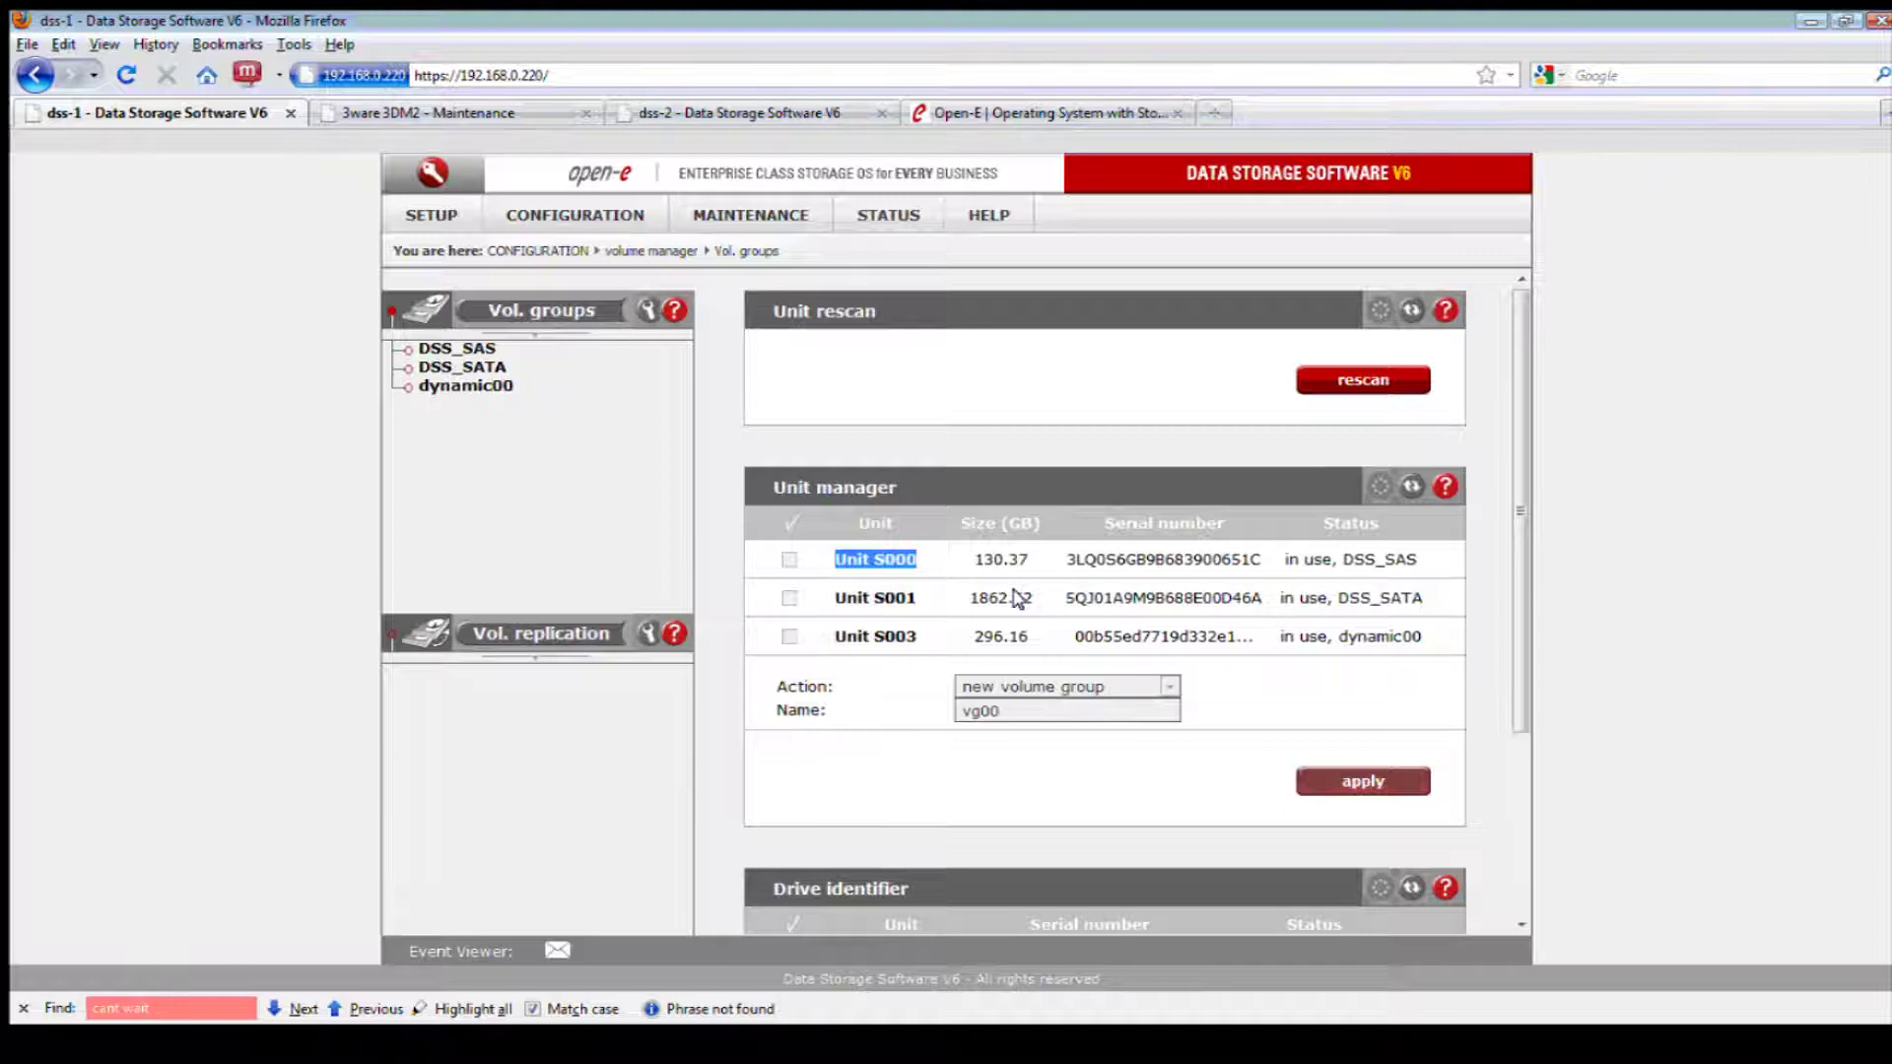
double_click(899, 597)
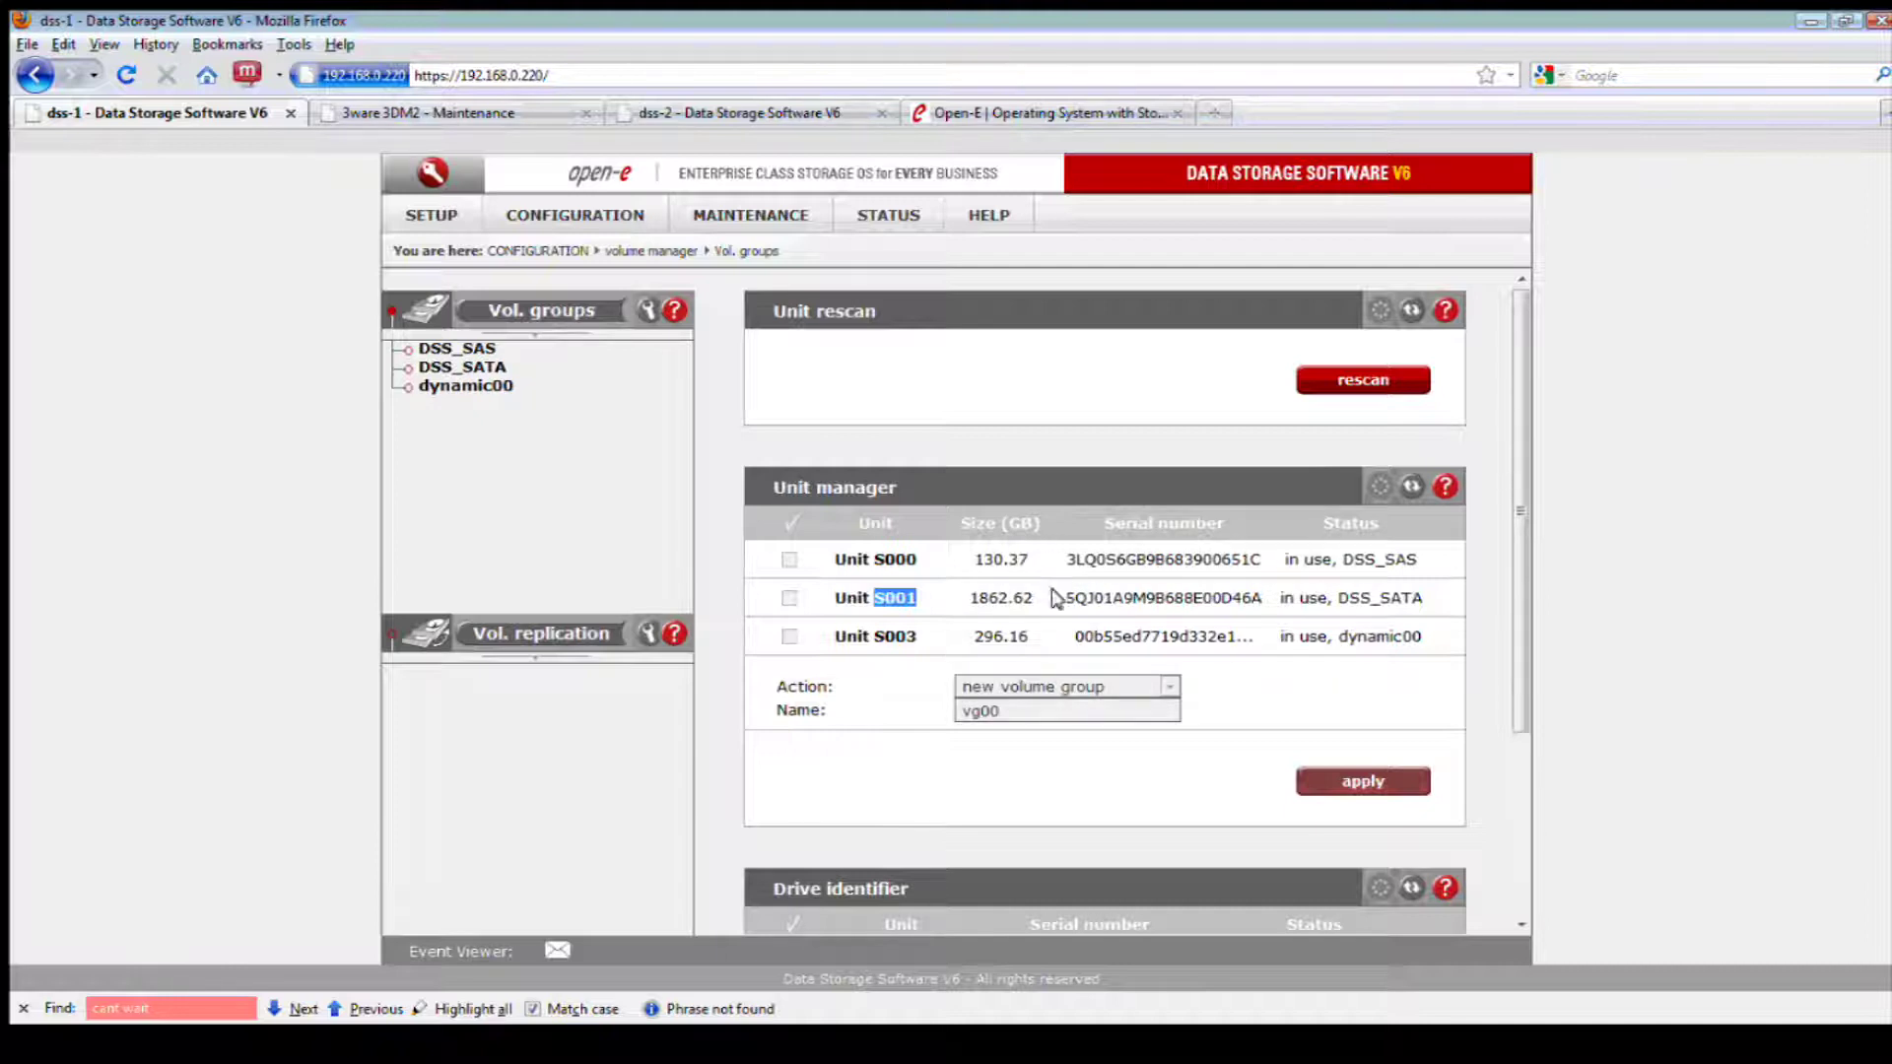
Create a new 10 GB NAS volume in the DSS_SATA volume group and check it in the volume manager
left_click(466, 367)
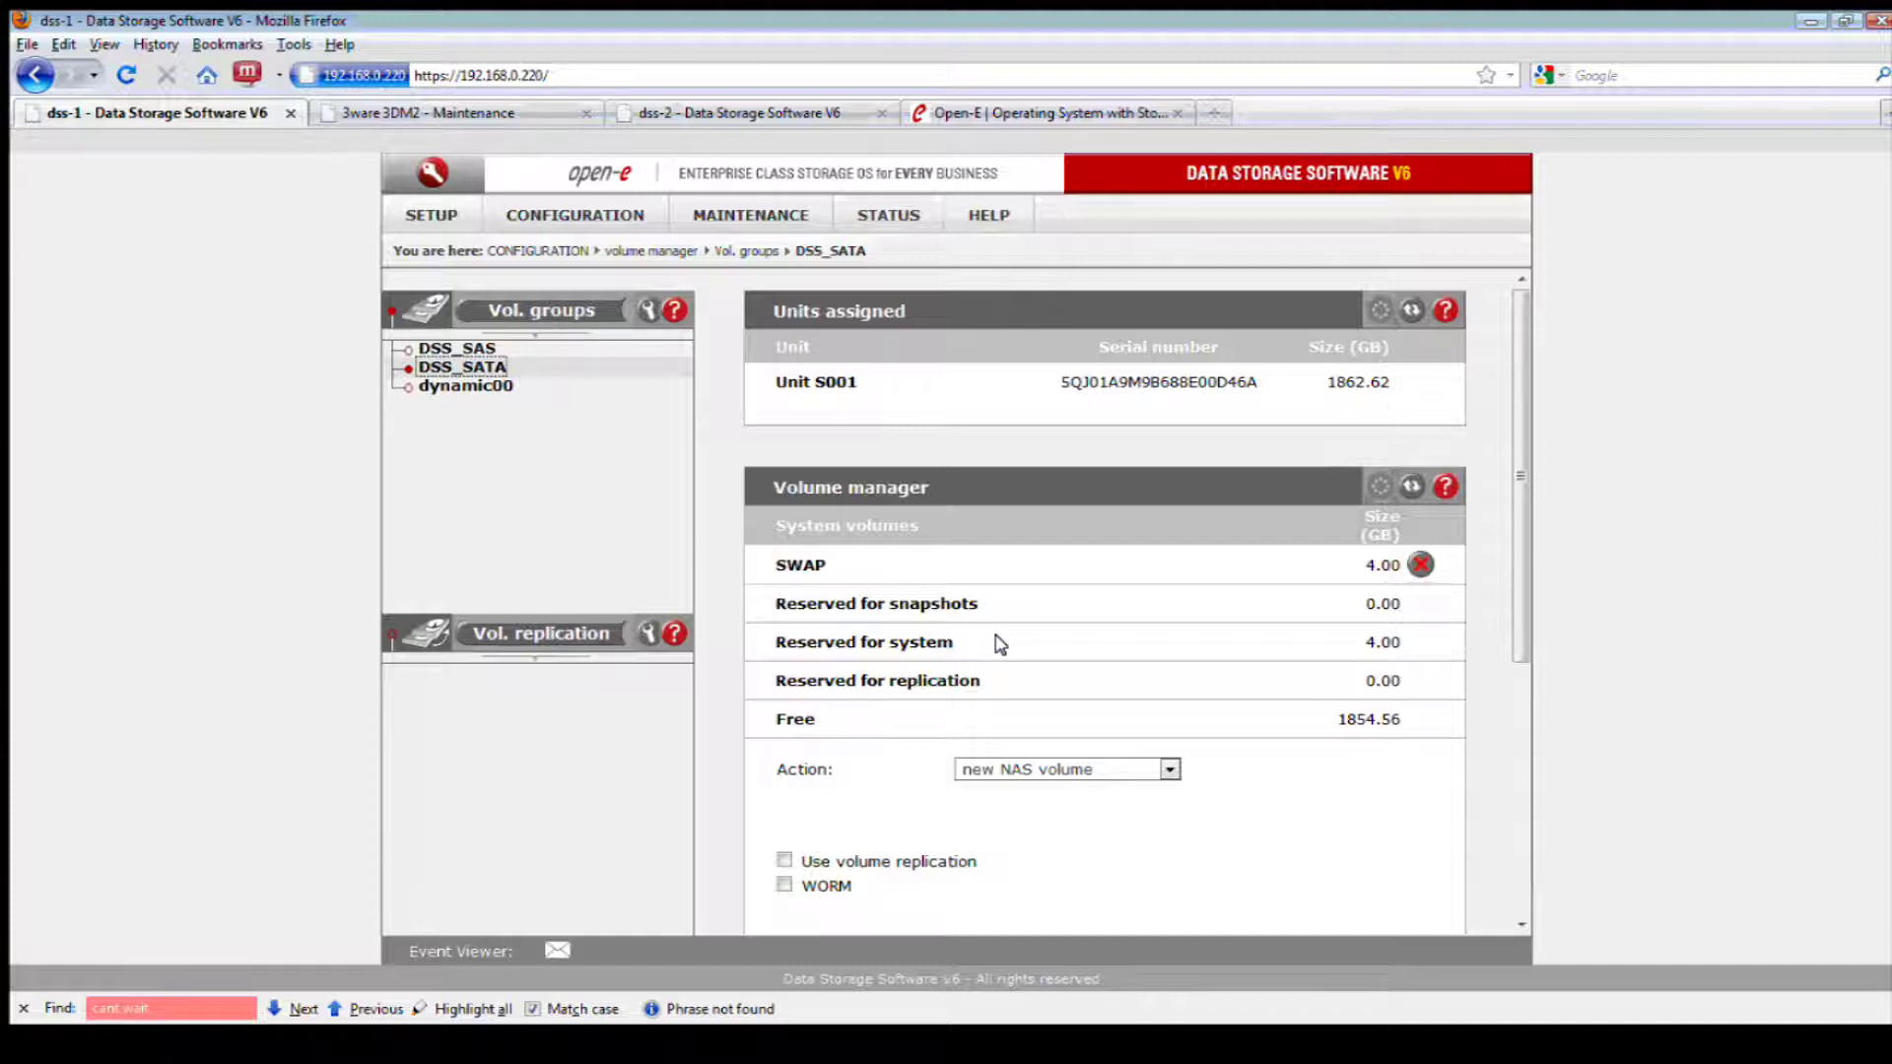
scroll(1084, 626, "down", 2)
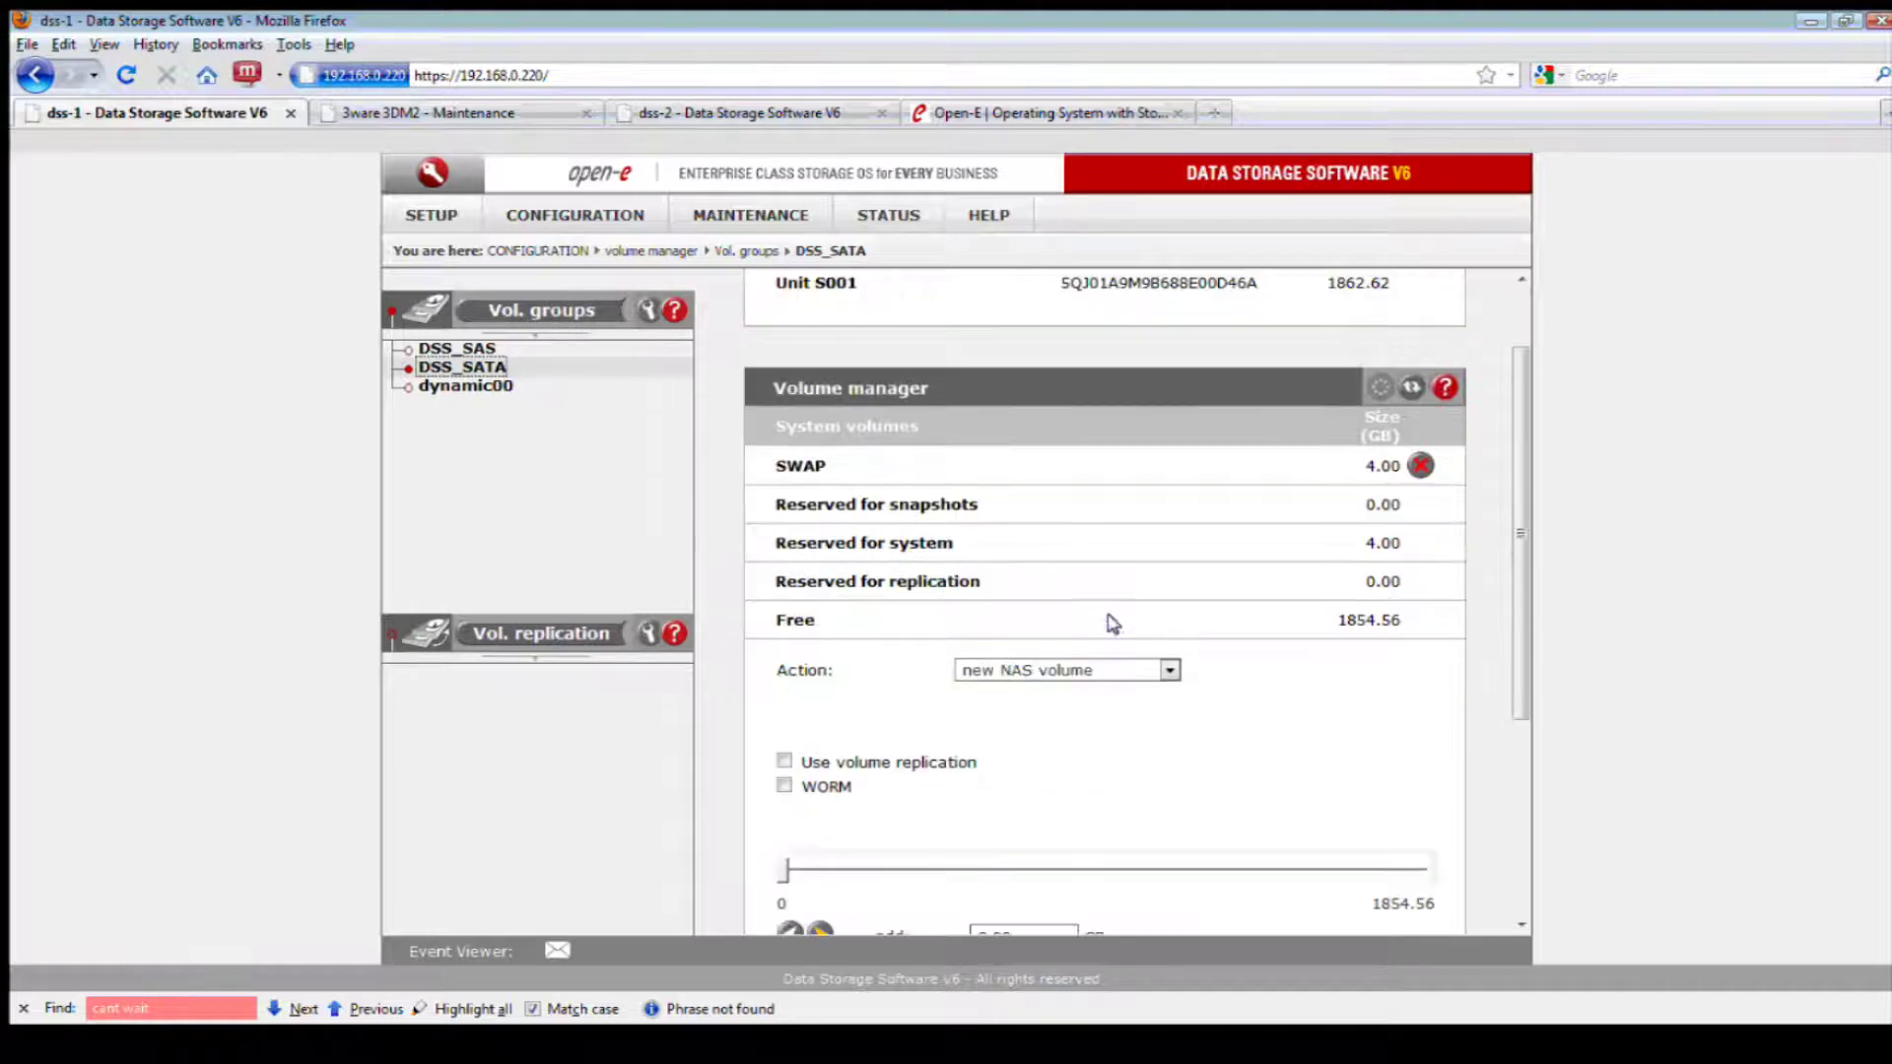
scroll(1114, 628, "down", 3)
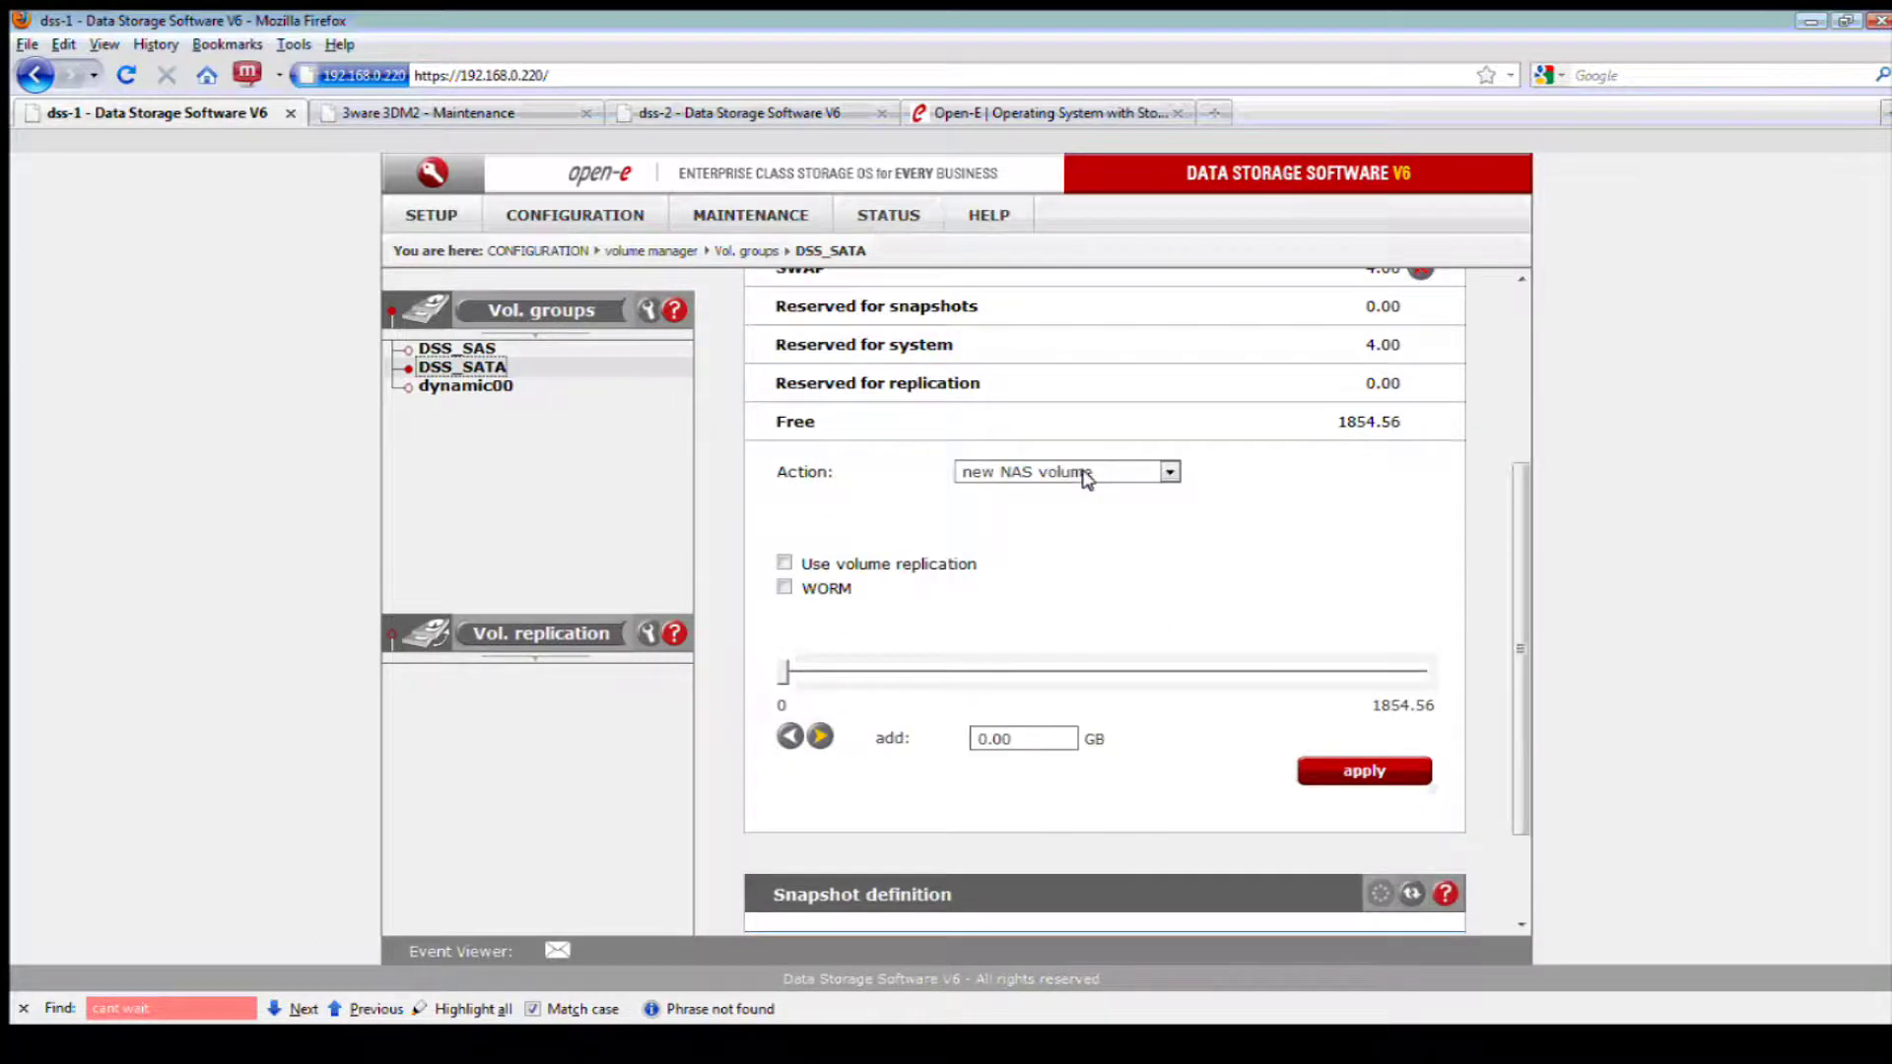
left_click(1050, 738)
type("10")
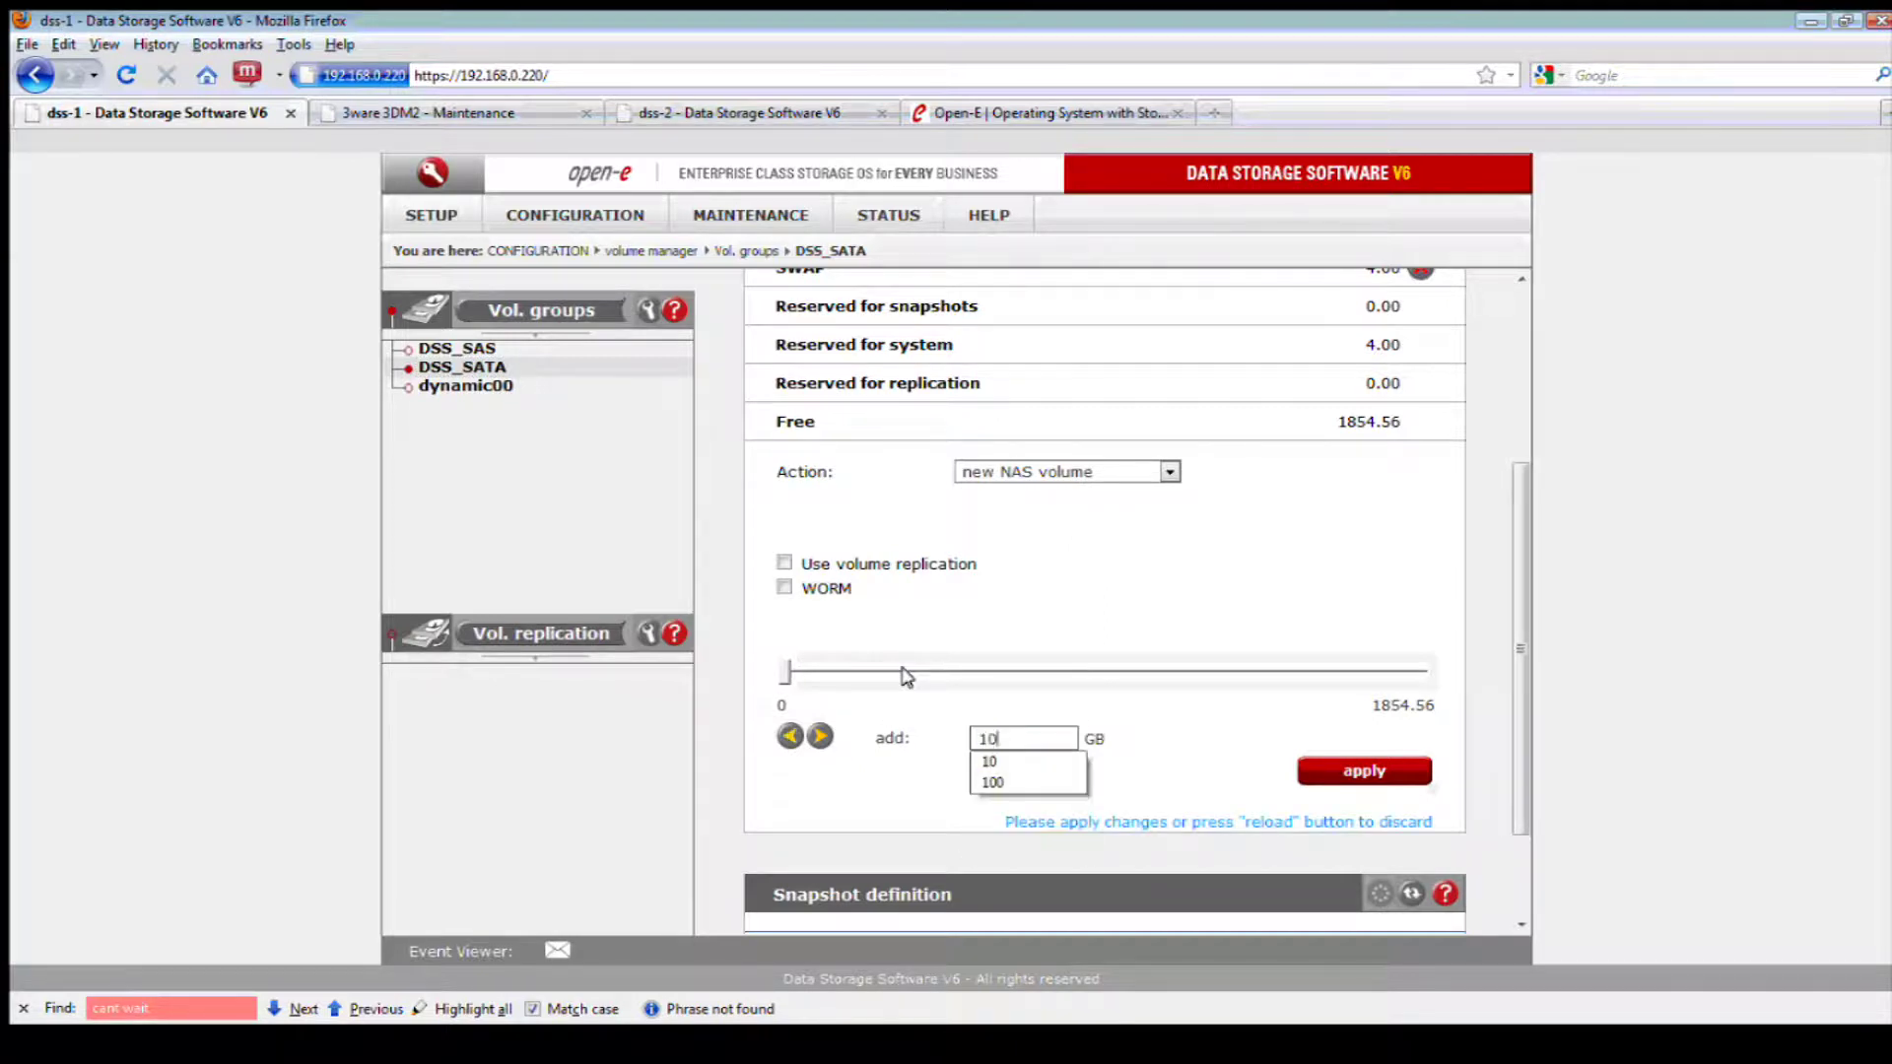
left_click(1324, 776)
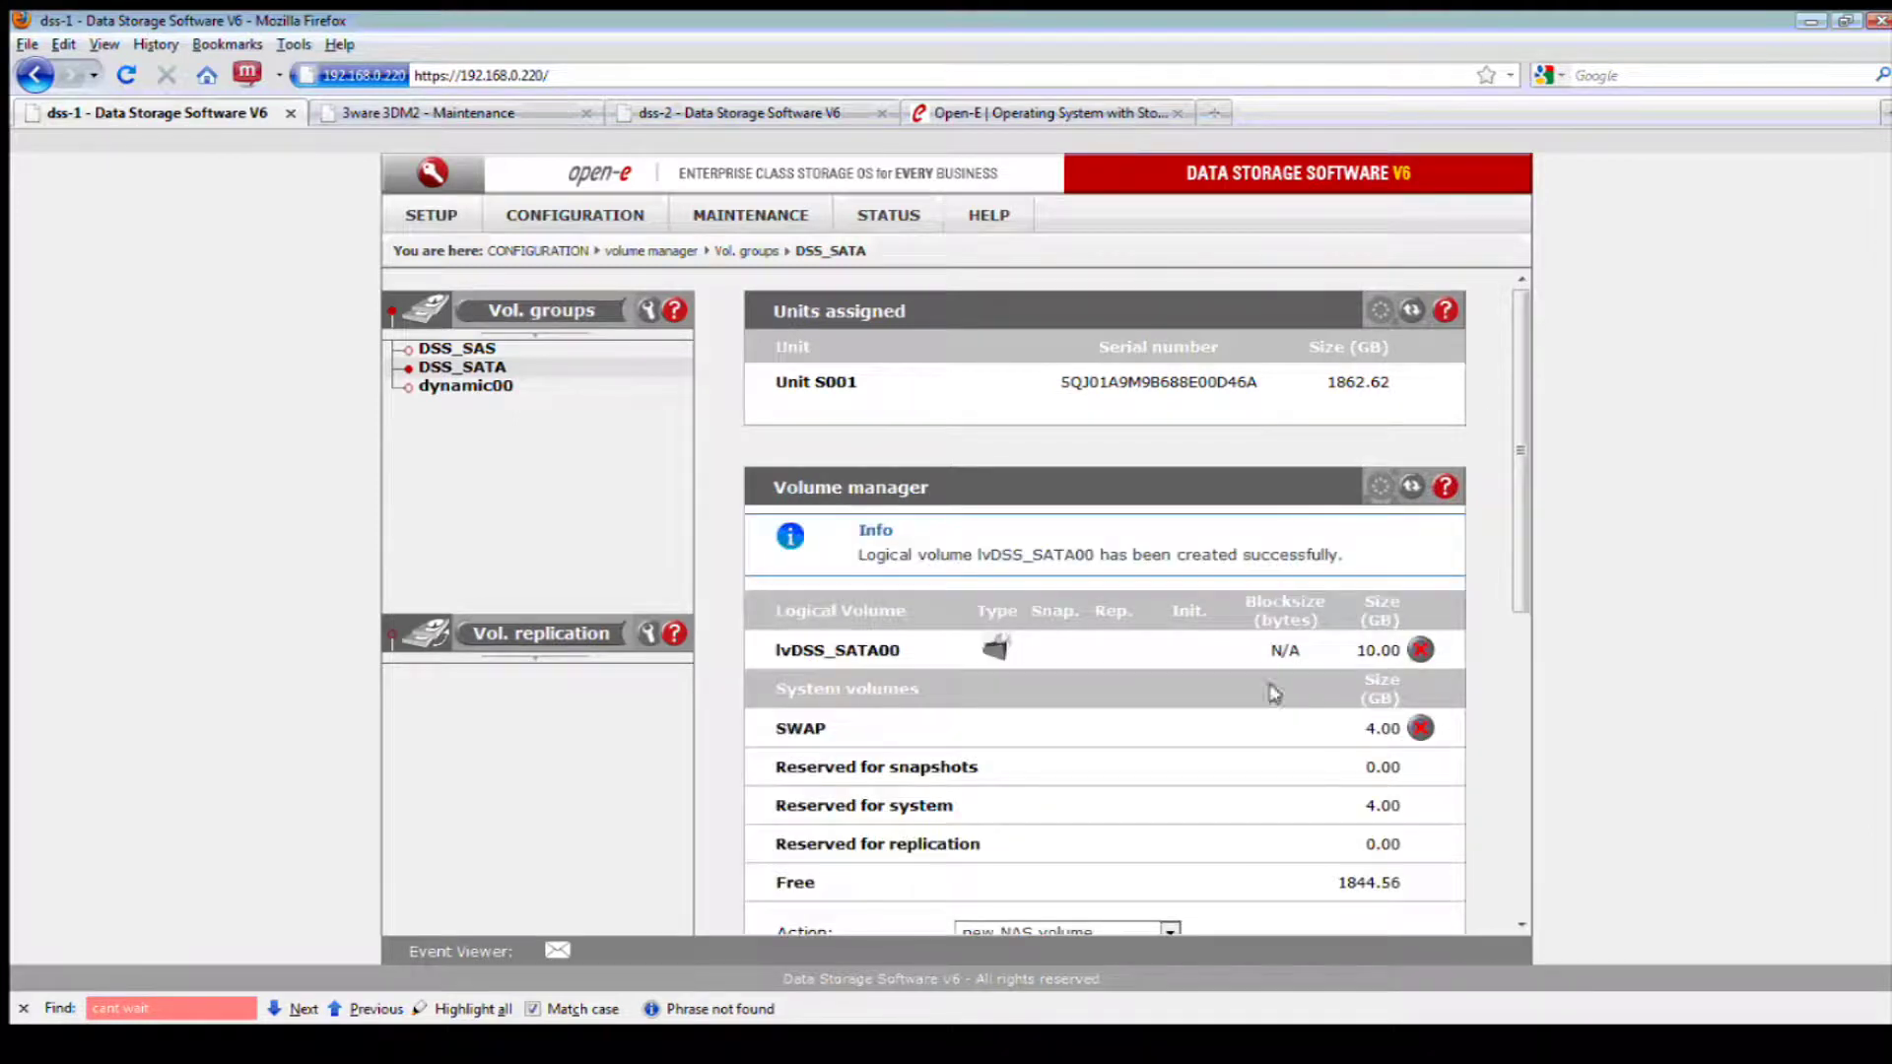
scroll(1193, 654, "down", 2)
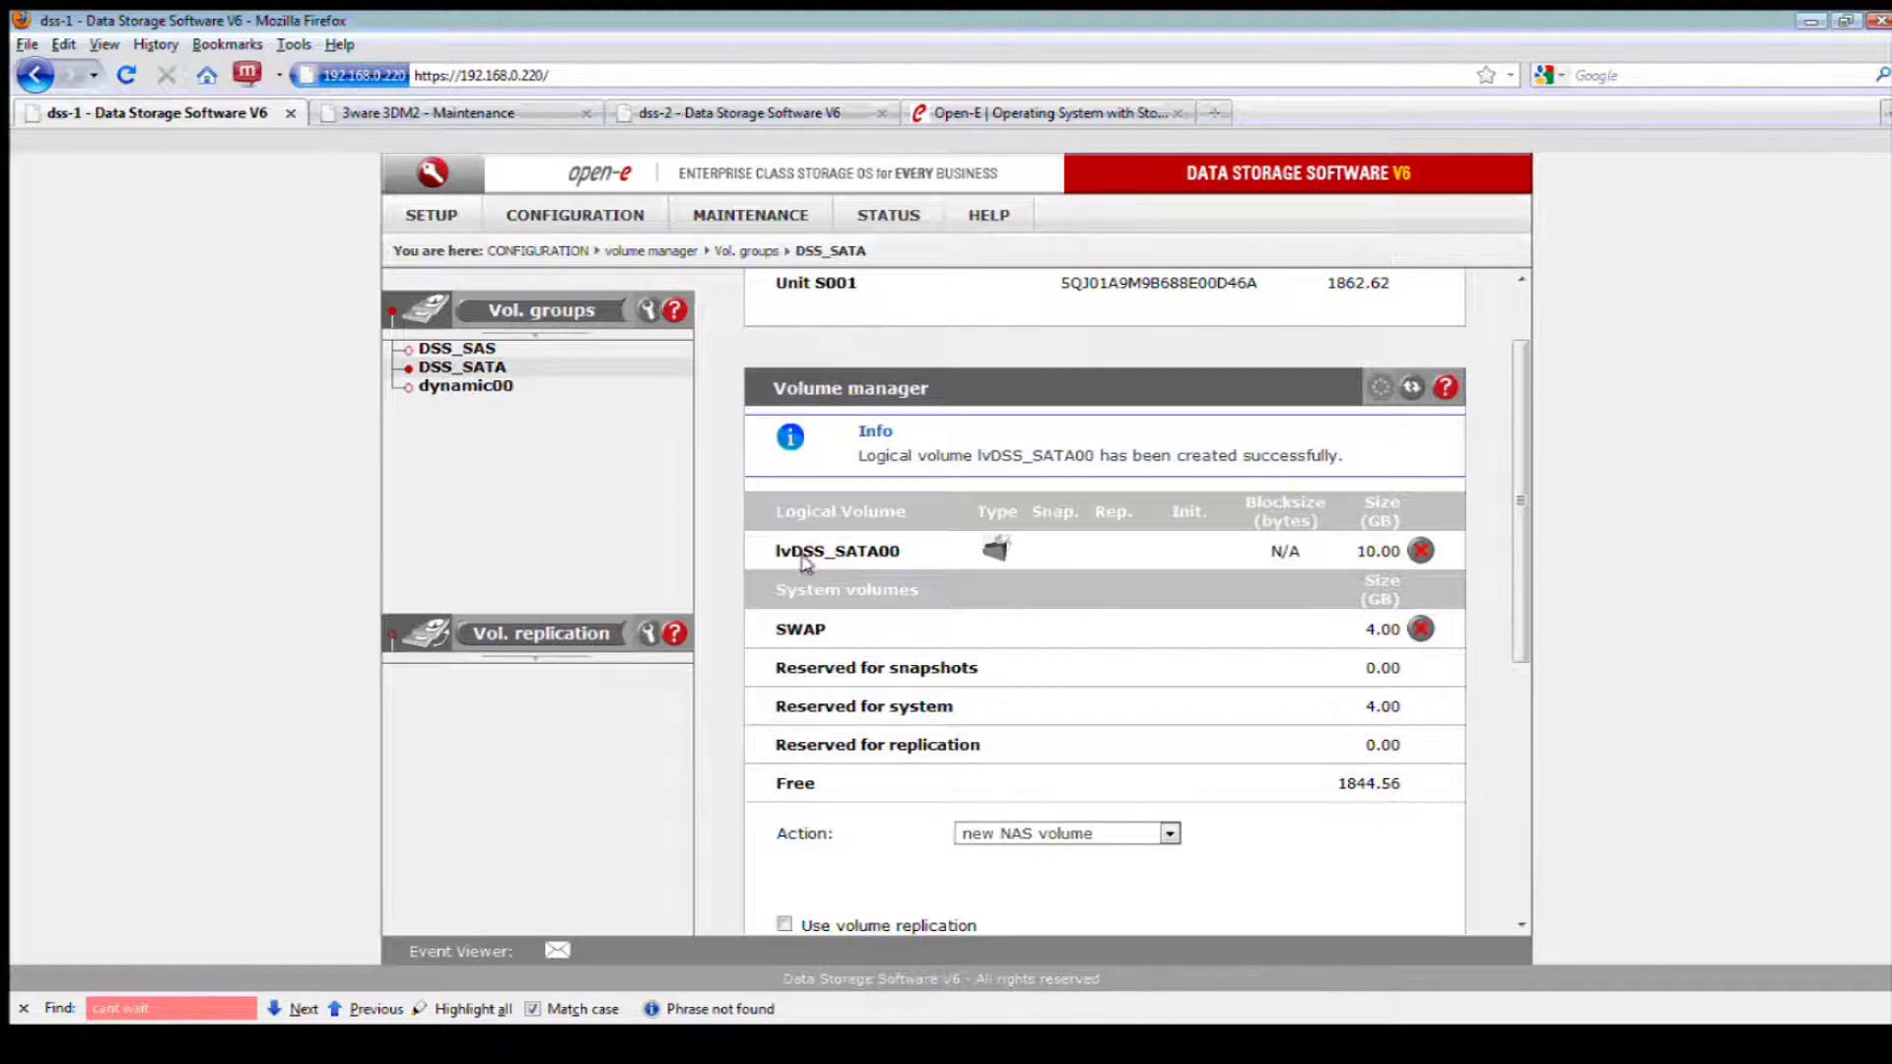
Open the DSS_SAS volume group and examine the space taken by its system volumes
left_click(457, 349)
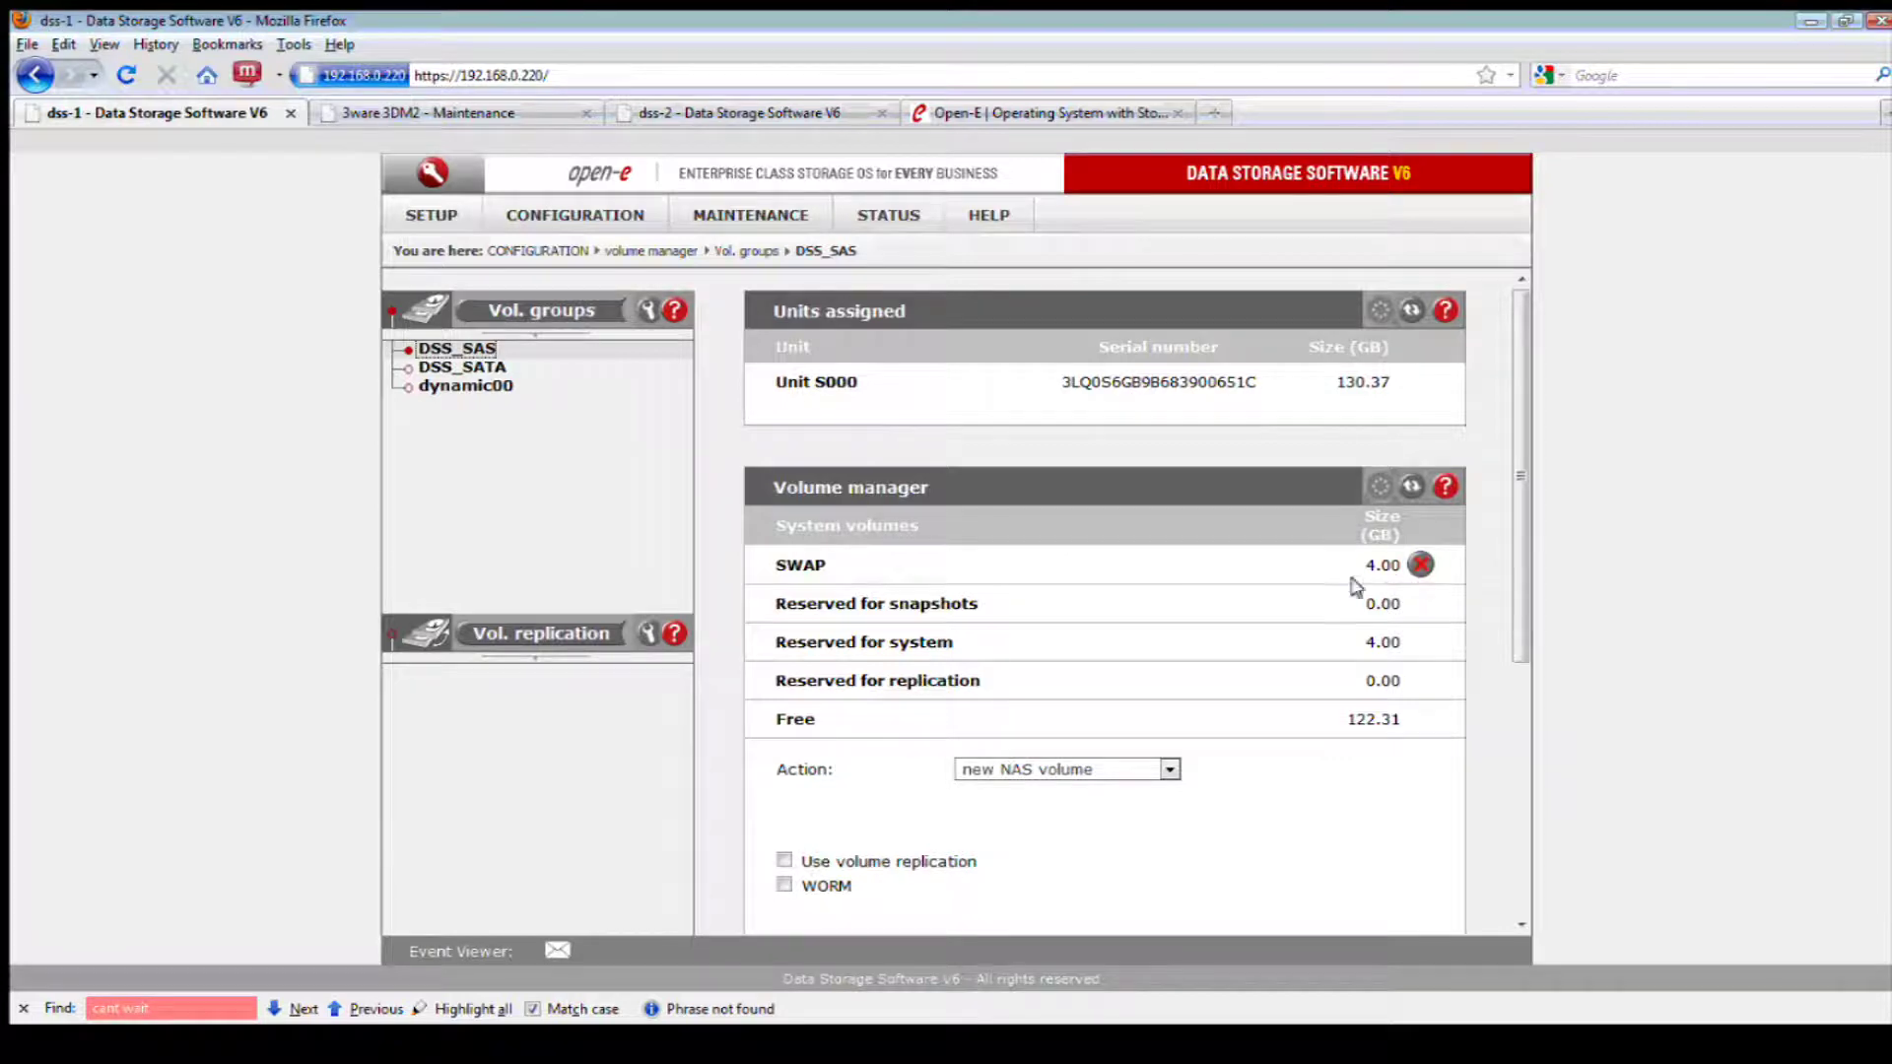
left_click_drag(1410, 643, 1362, 643)
left_click(1445, 670)
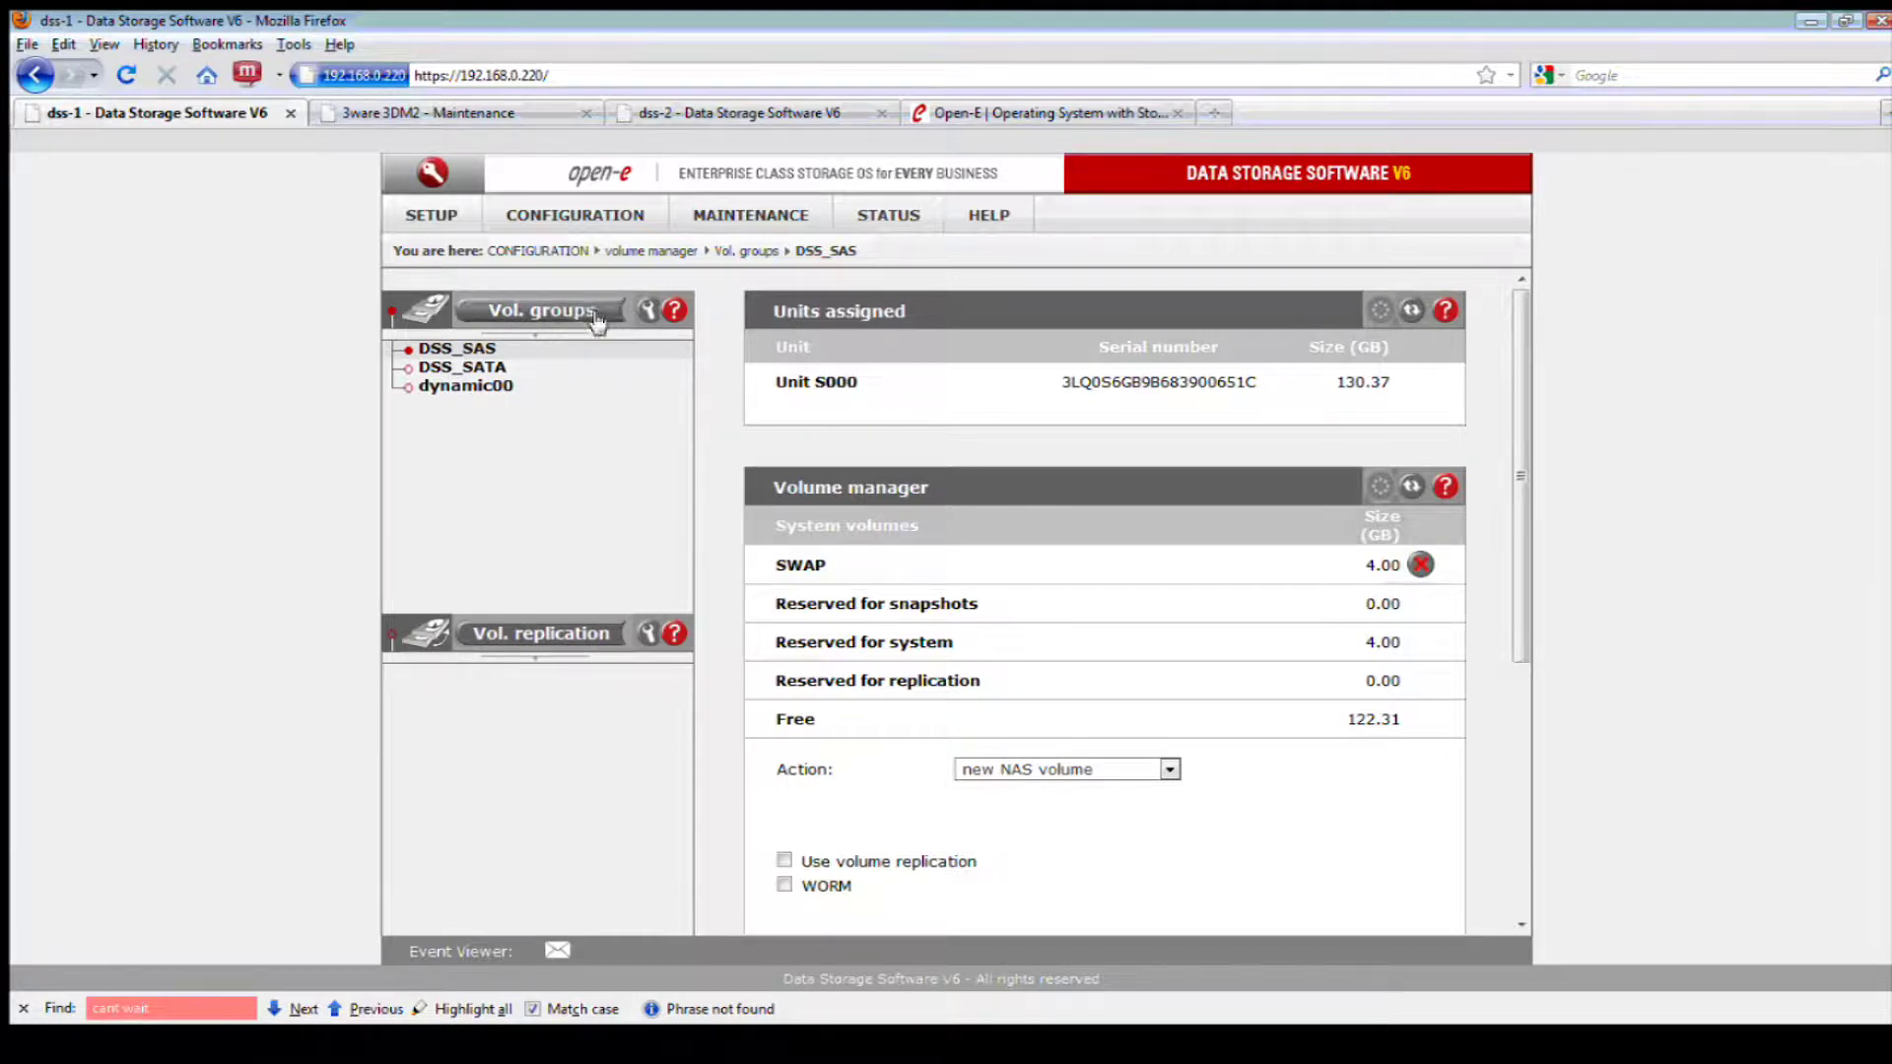
Switch to the dss-2 server and examine the size of its Unit S000, comparing it with dss-1
left_click(645, 115)
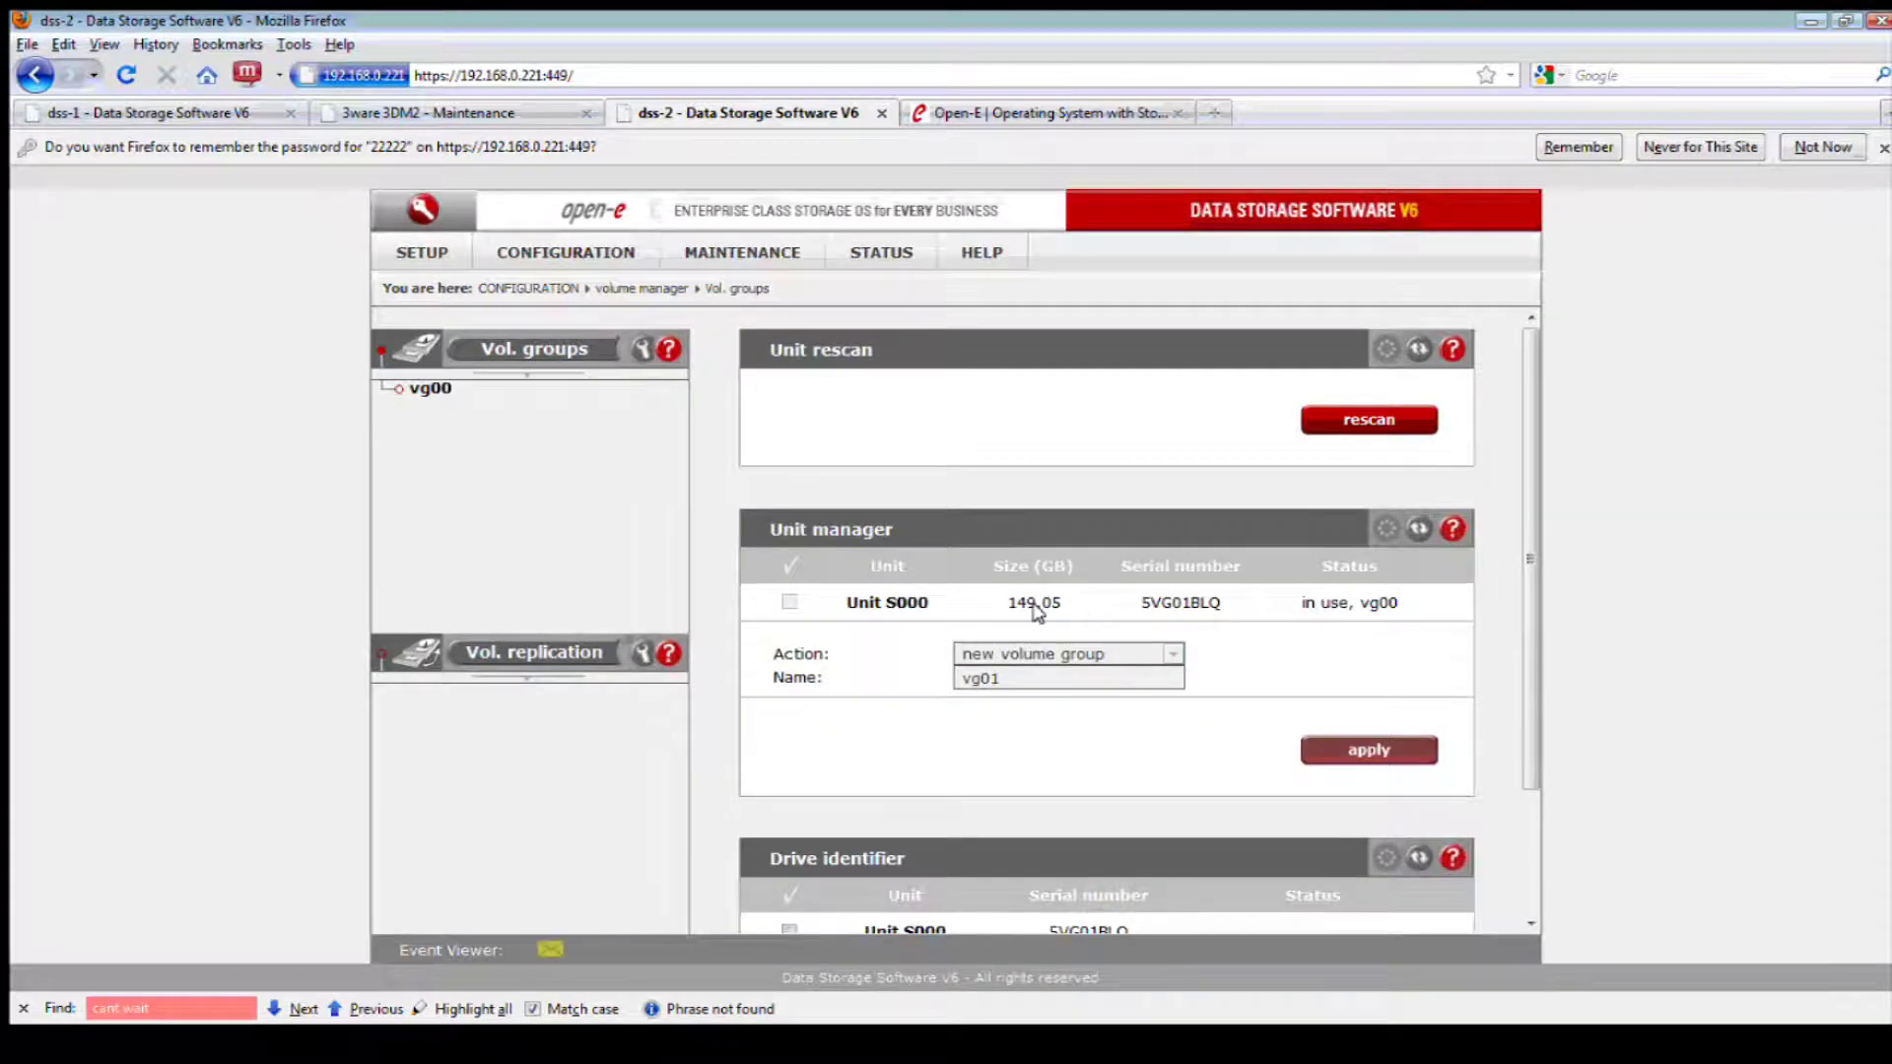
left_click_drag(1064, 603, 1000, 606)
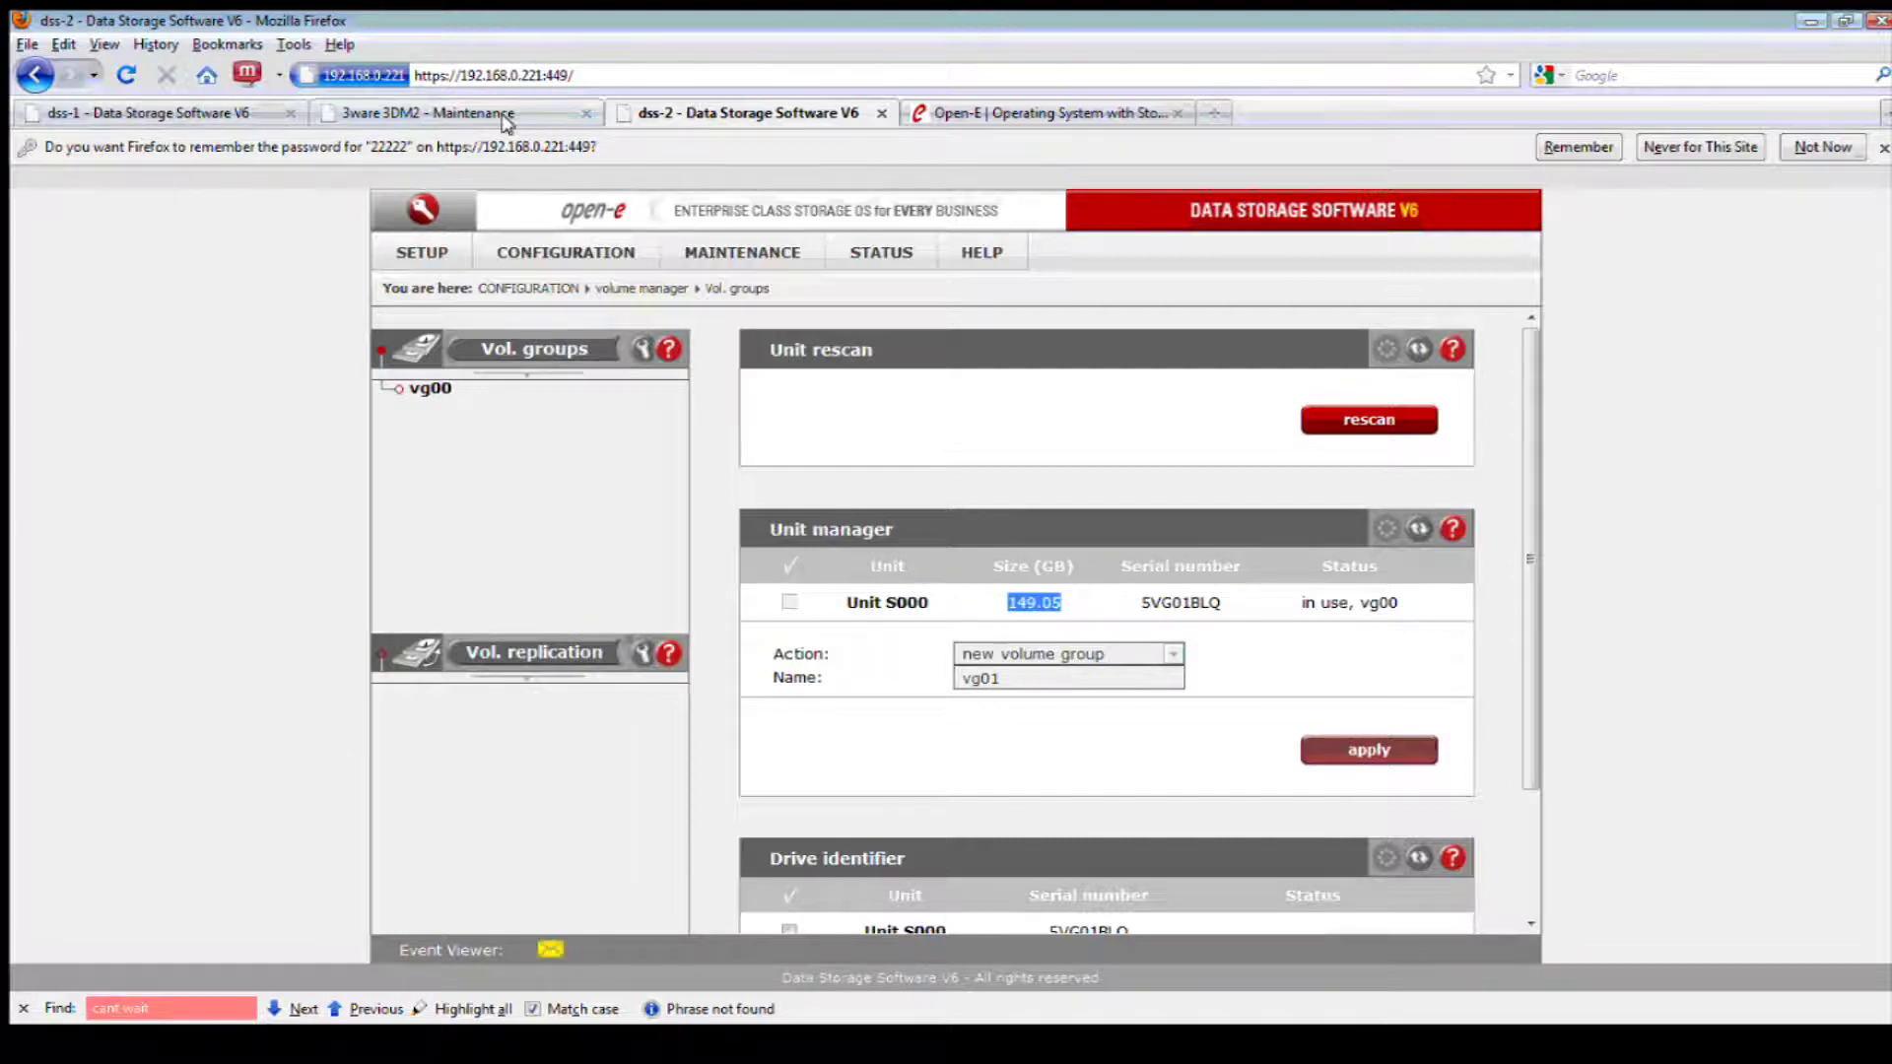
left_click(170, 110)
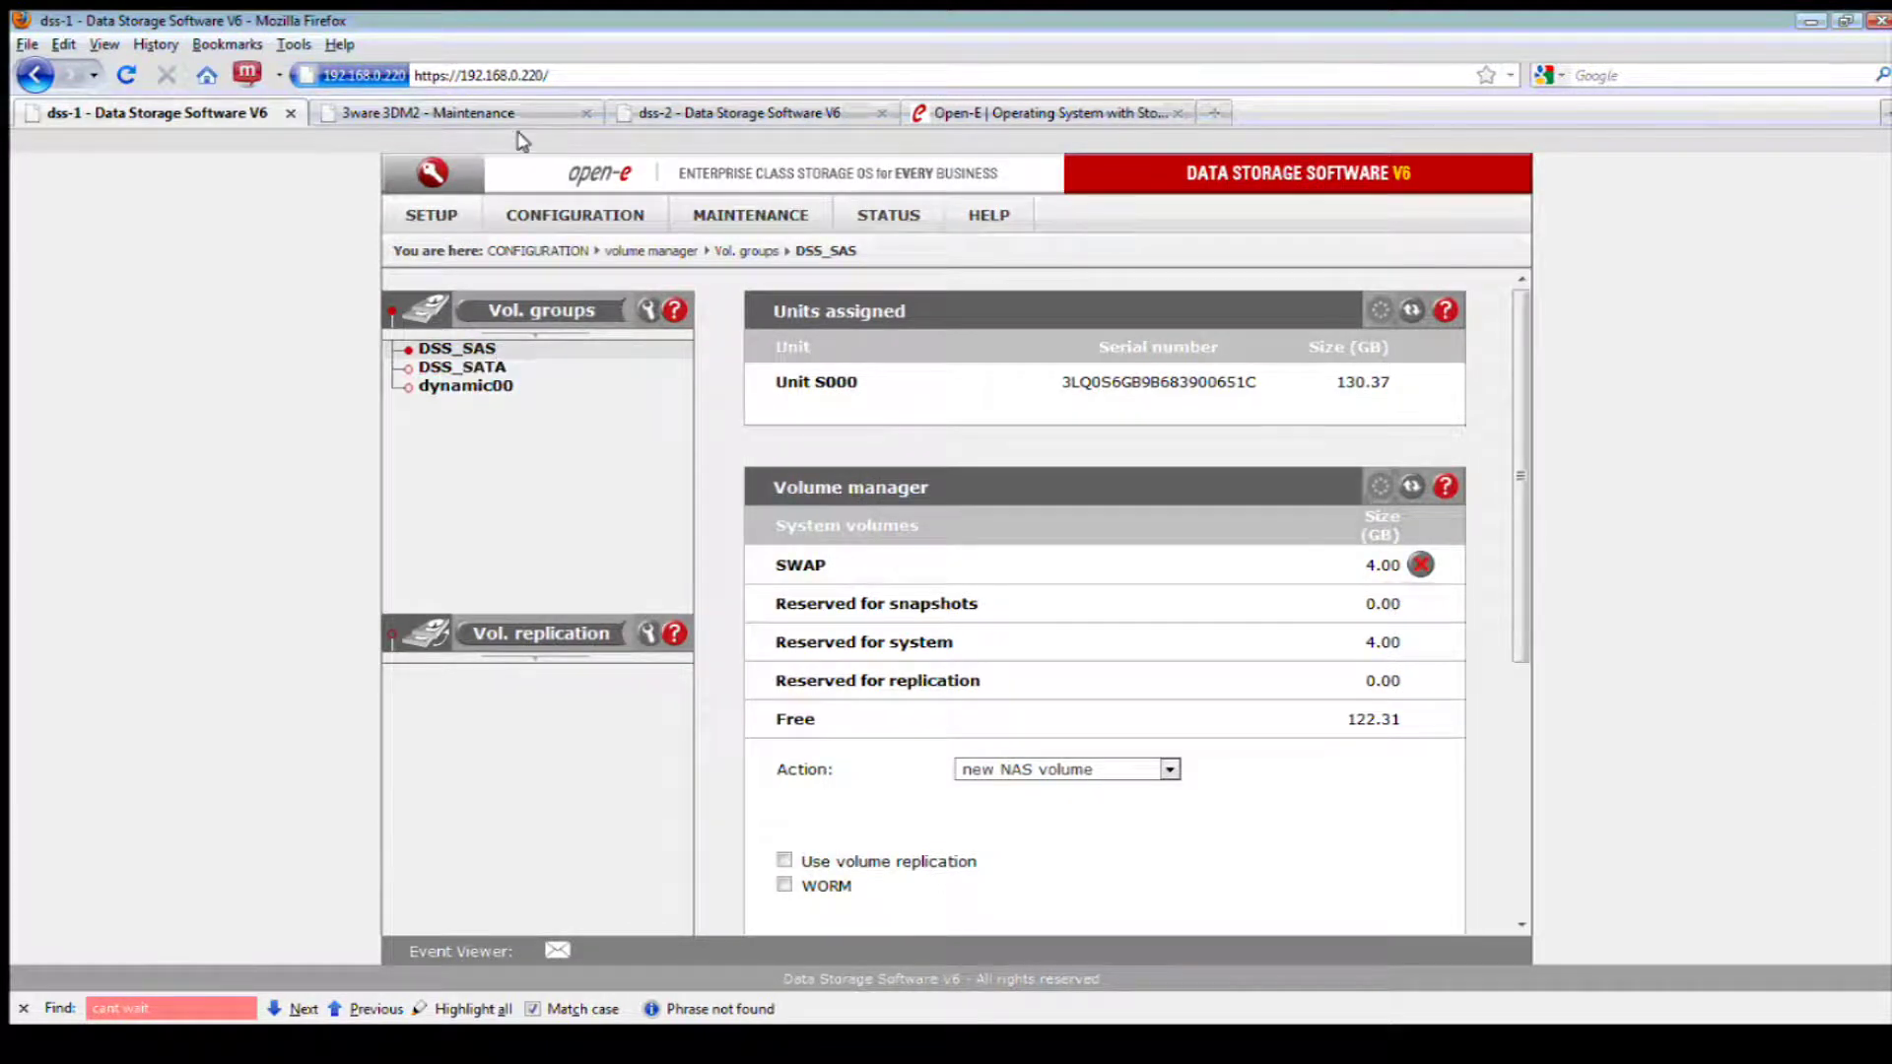
left_click(680, 113)
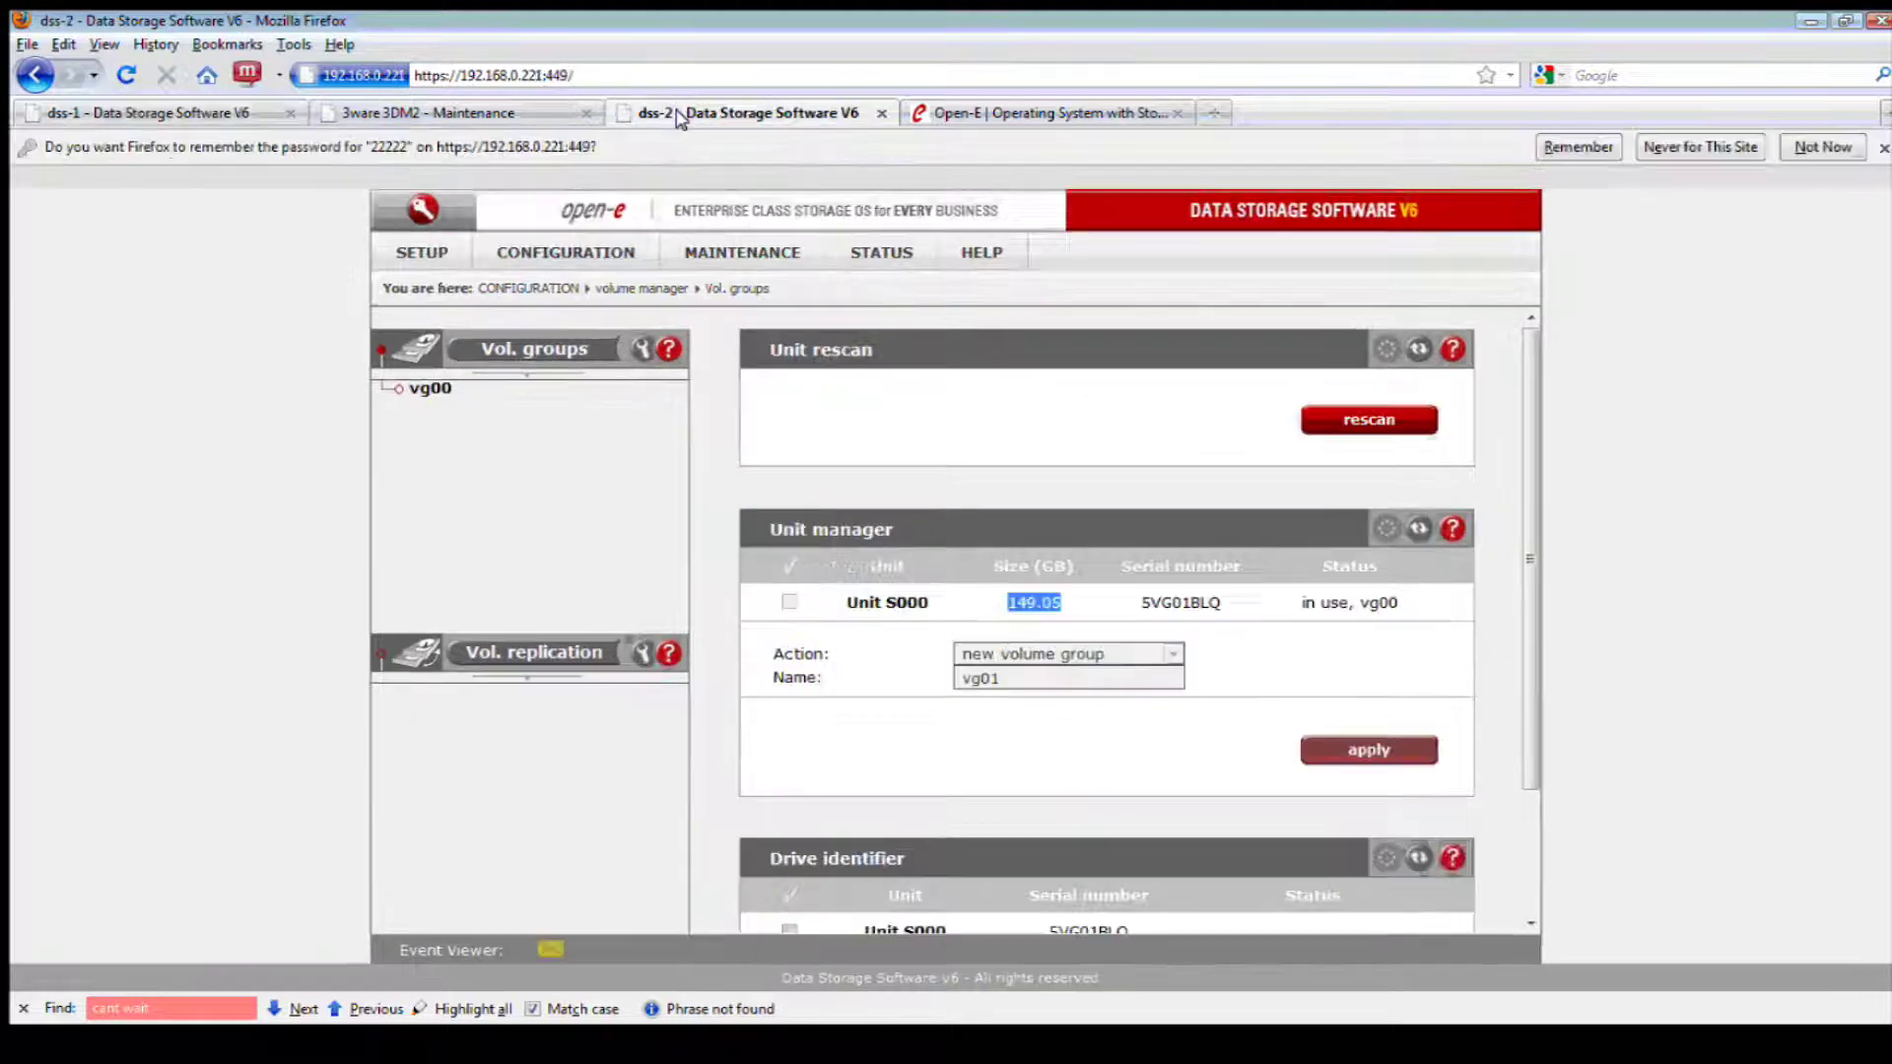
left_click_drag(1067, 604, 1001, 604)
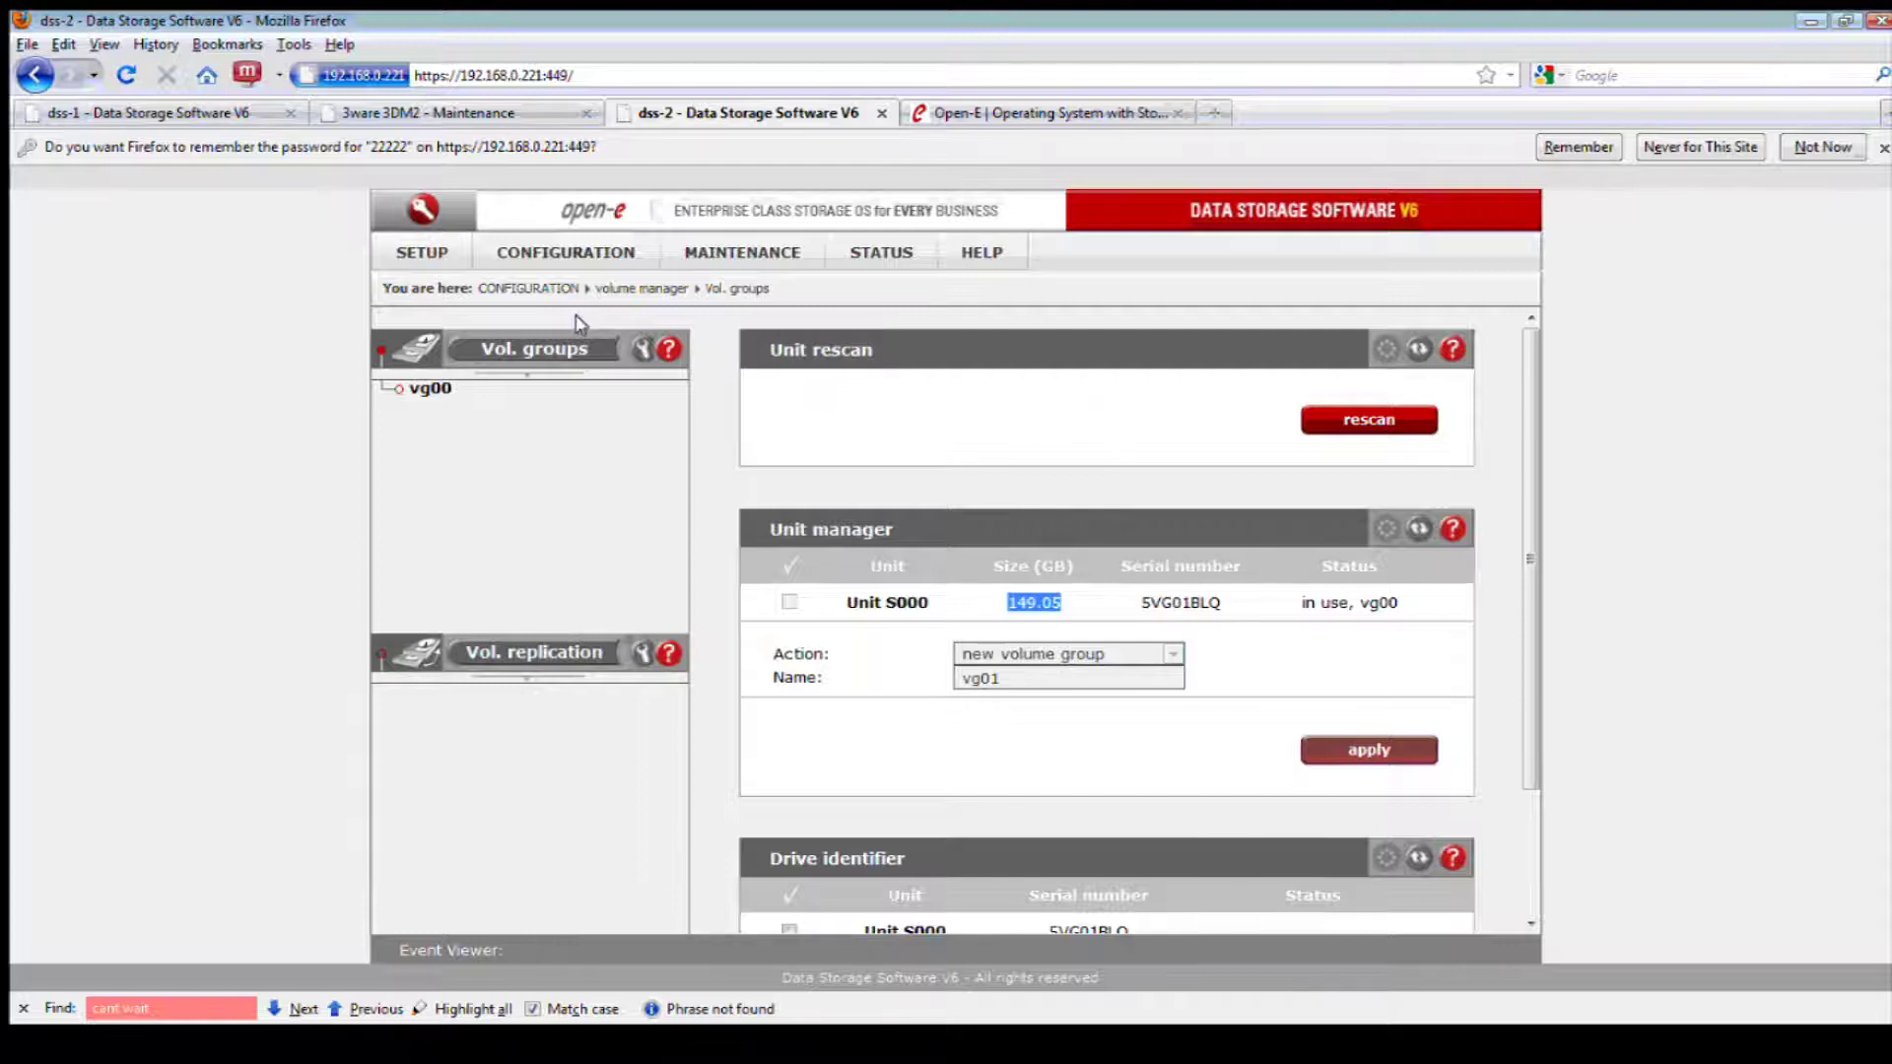
Open the administrator settings of dss-2 and find the Remote console access section
left_click(424, 255)
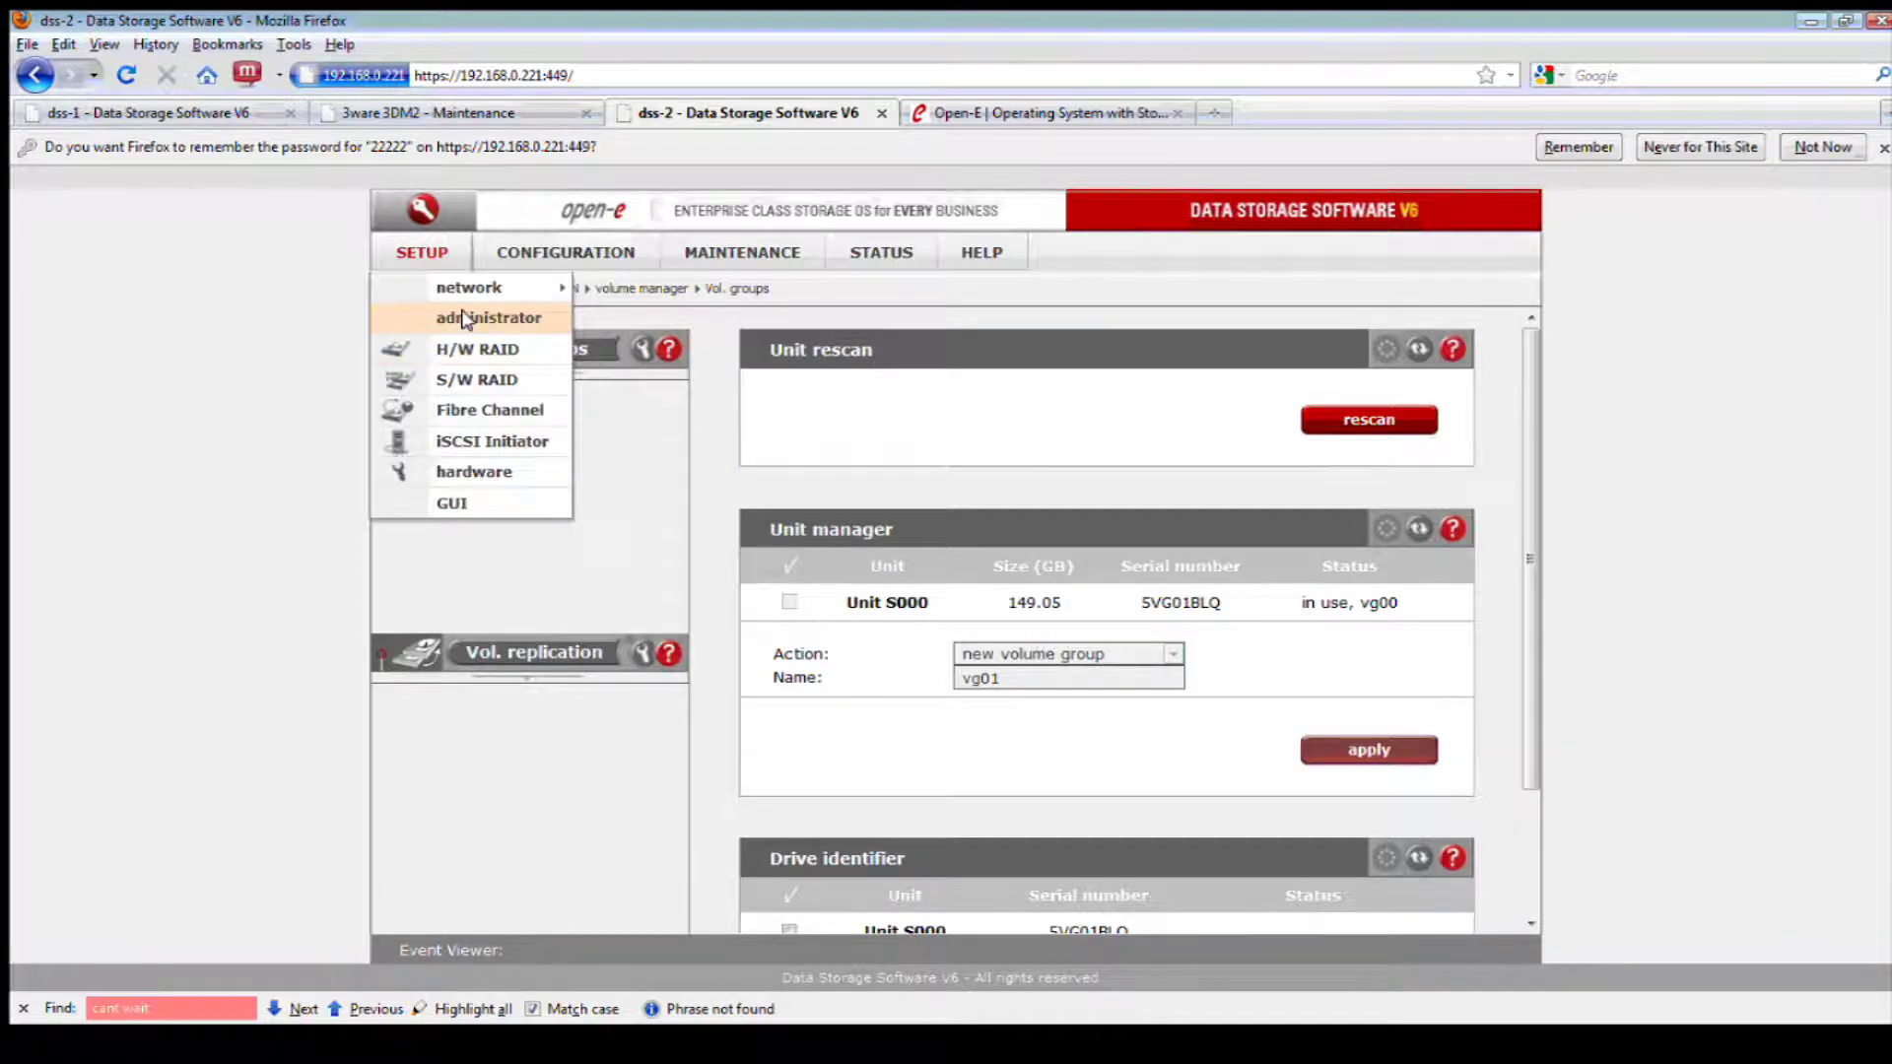
left_click(463, 318)
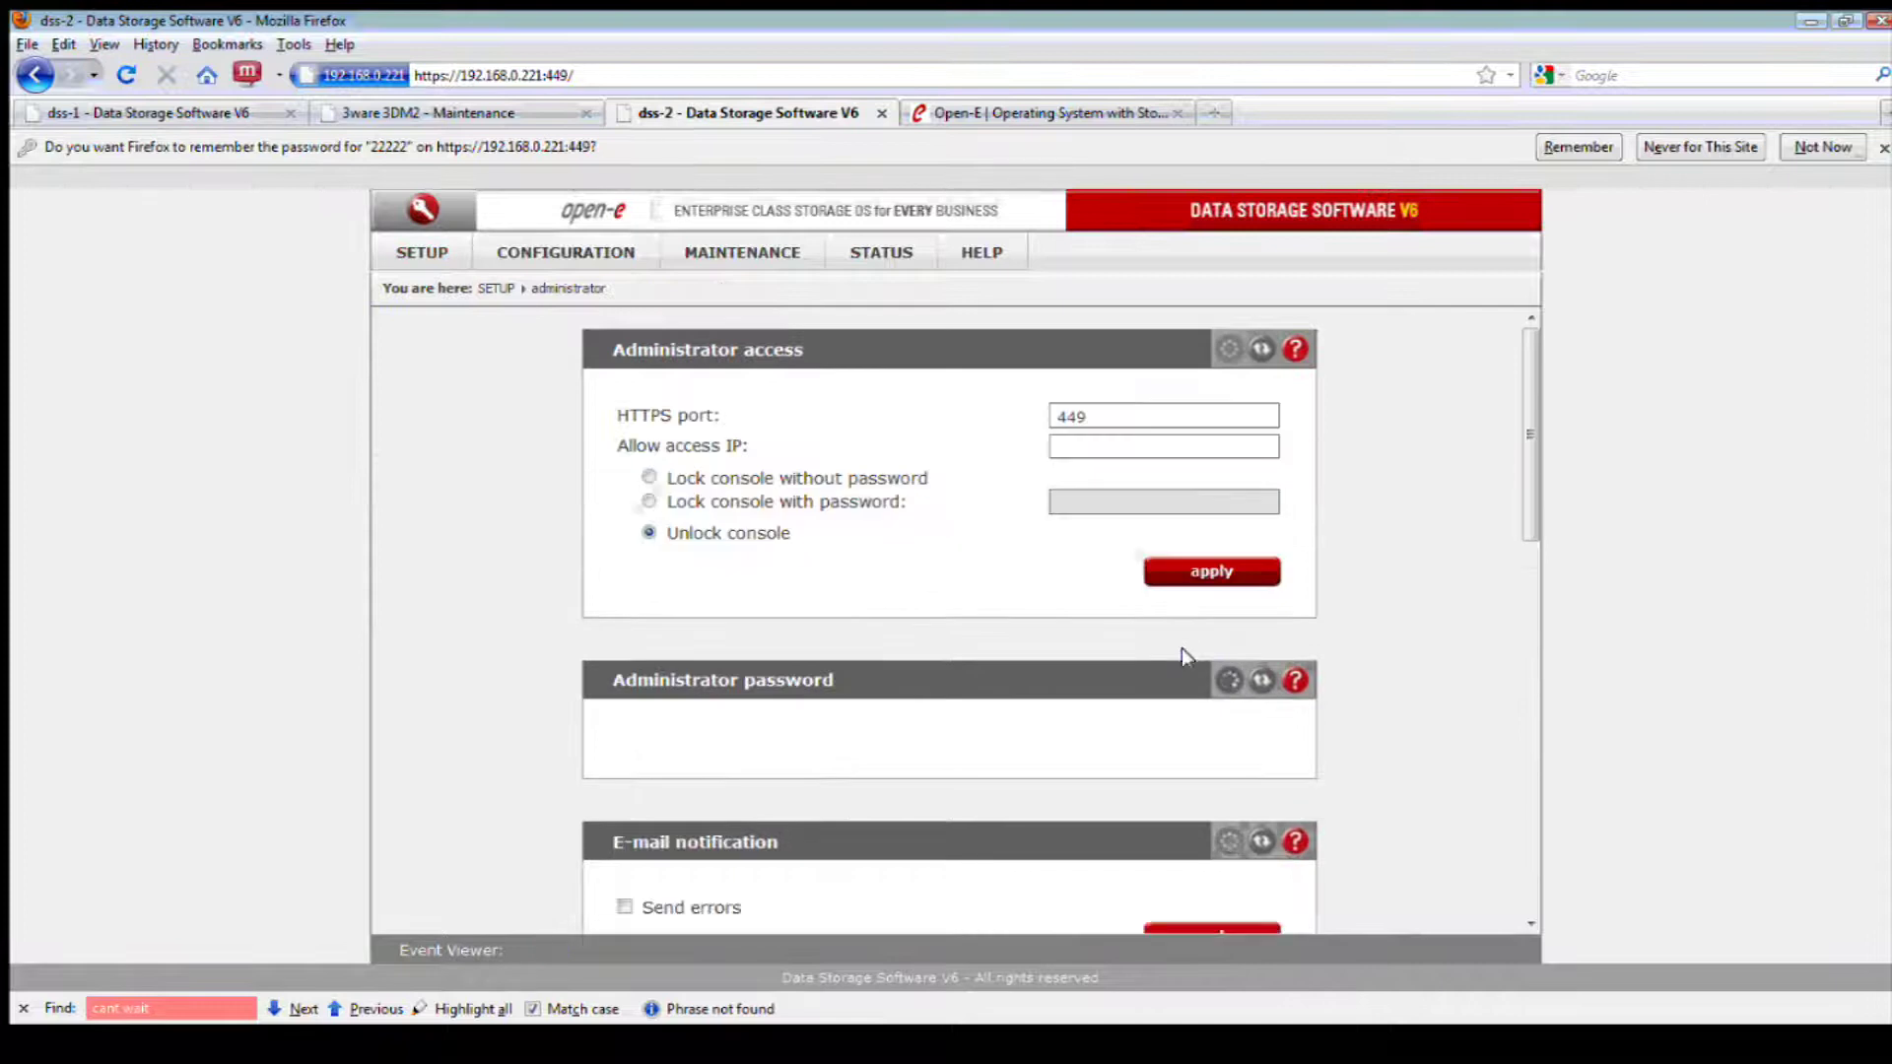
scroll(1043, 658, "down", 2)
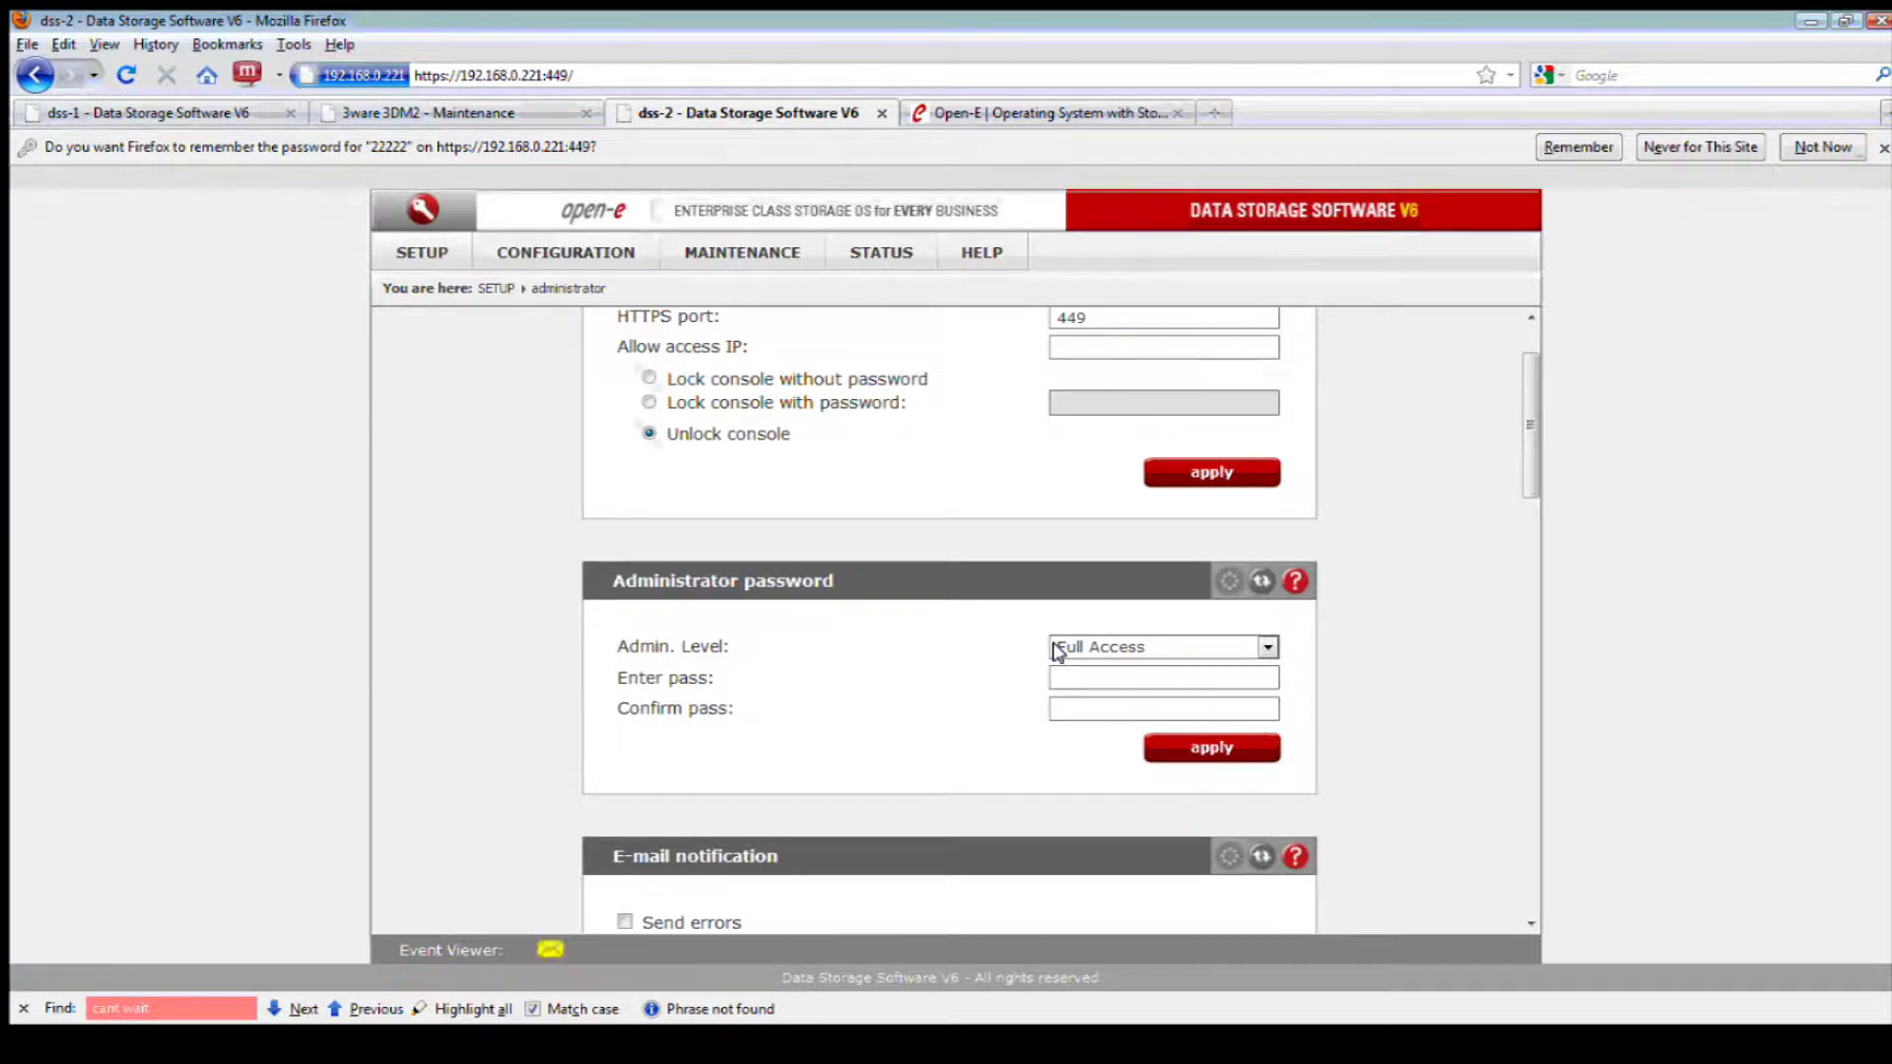
scroll(1476, 498, "down", 2)
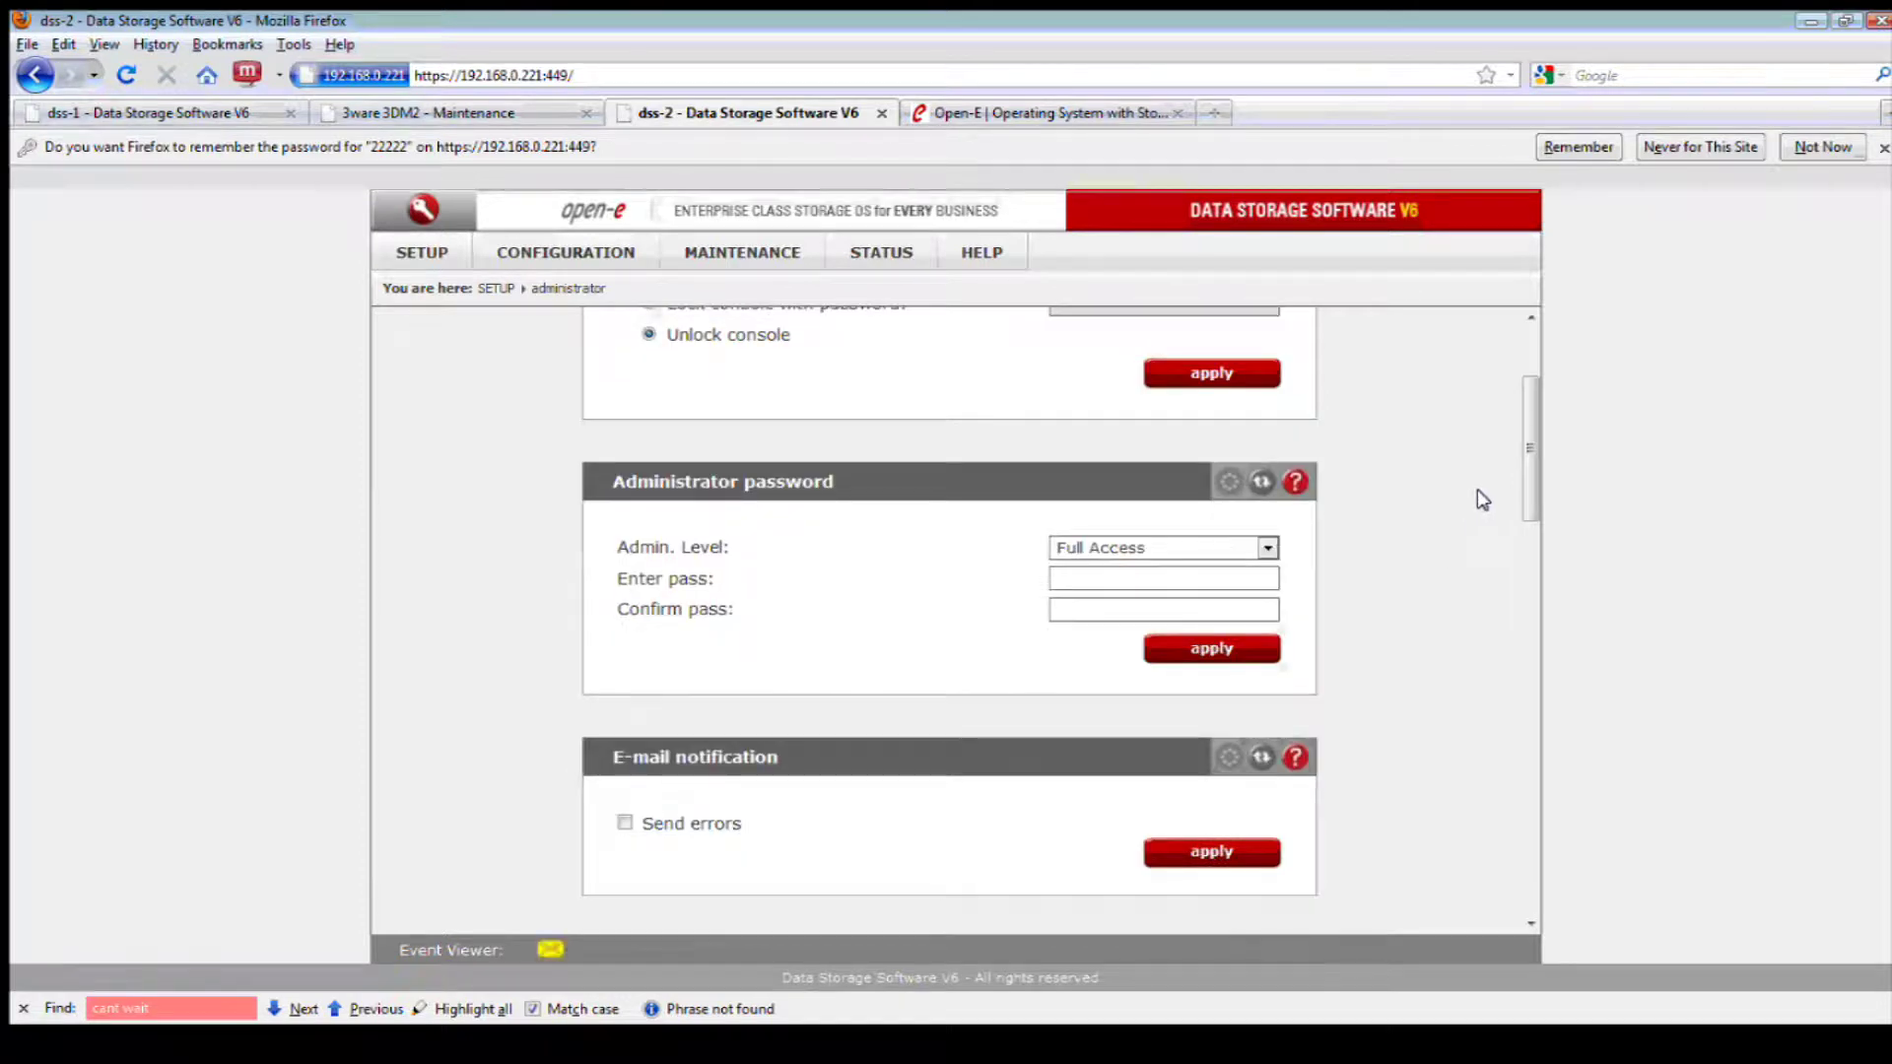
left_click_drag(1527, 446, 1527, 820)
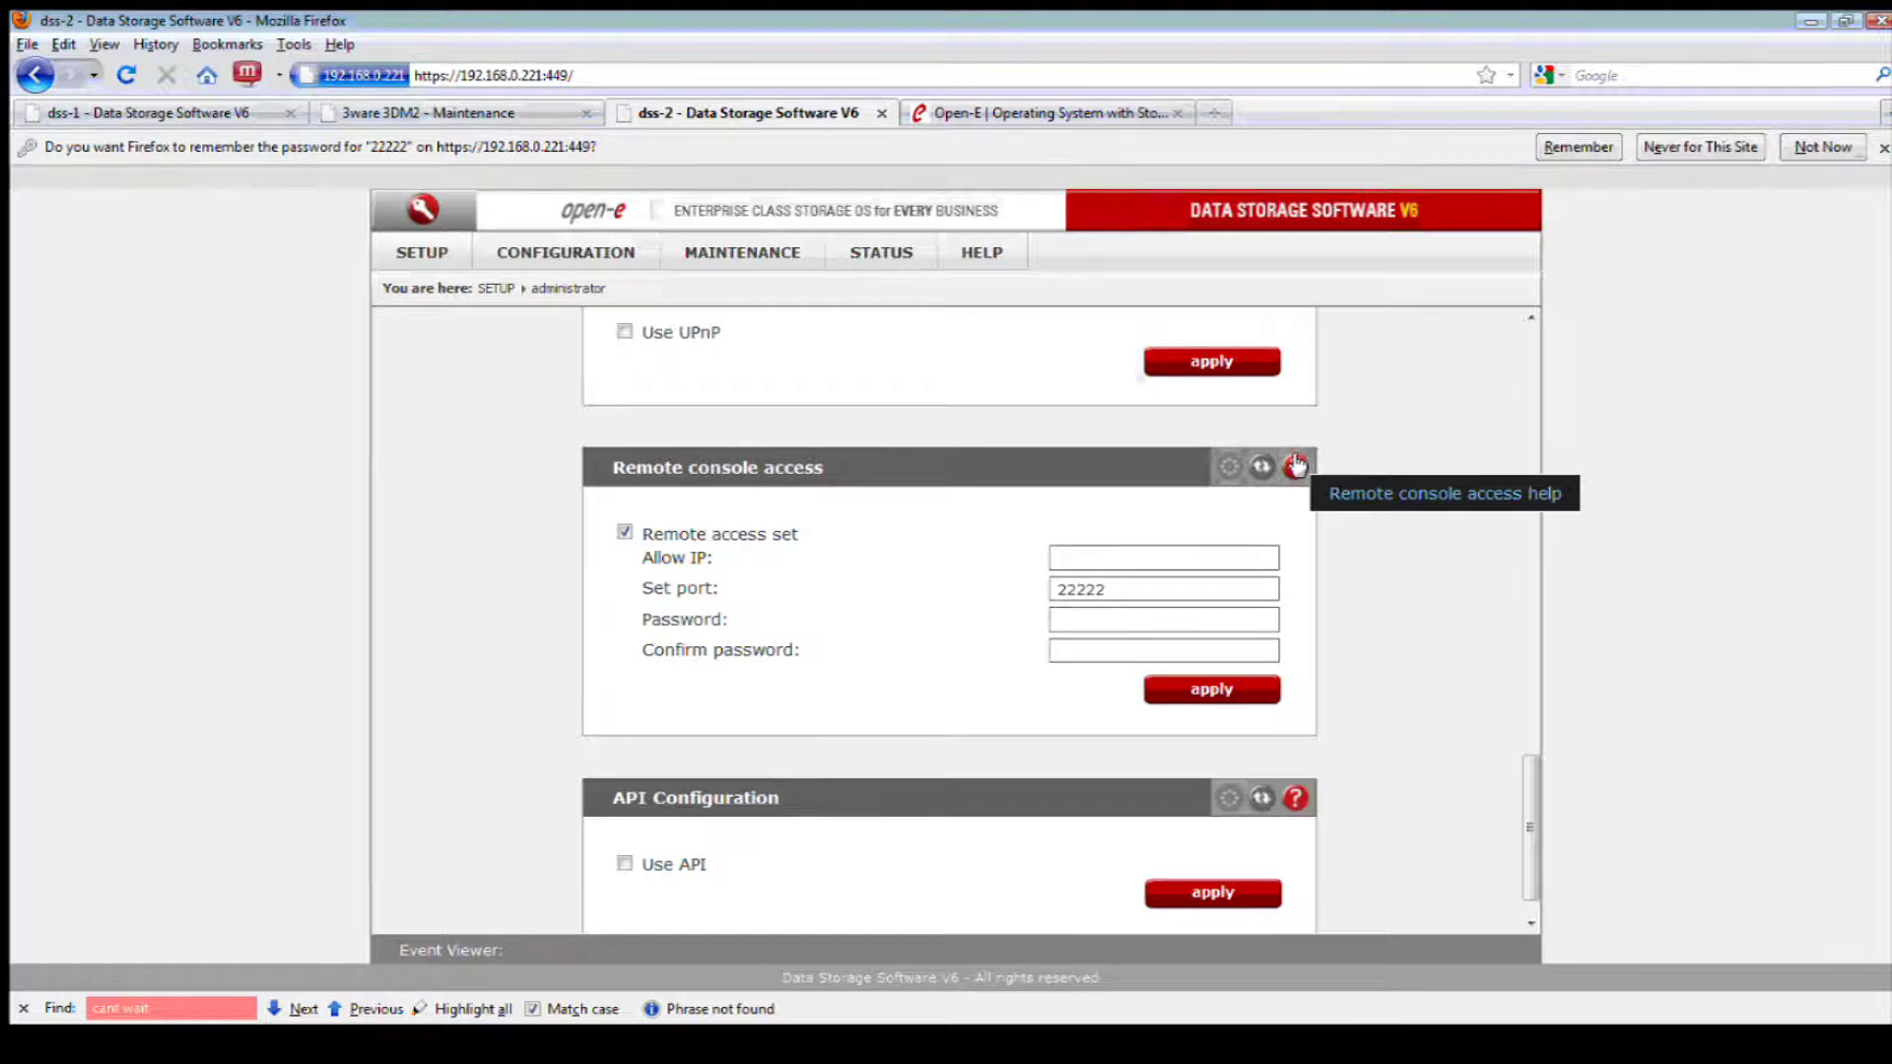
Open the help for Remote console access and read the SSH connection instructions through to the end
left_click(1297, 465)
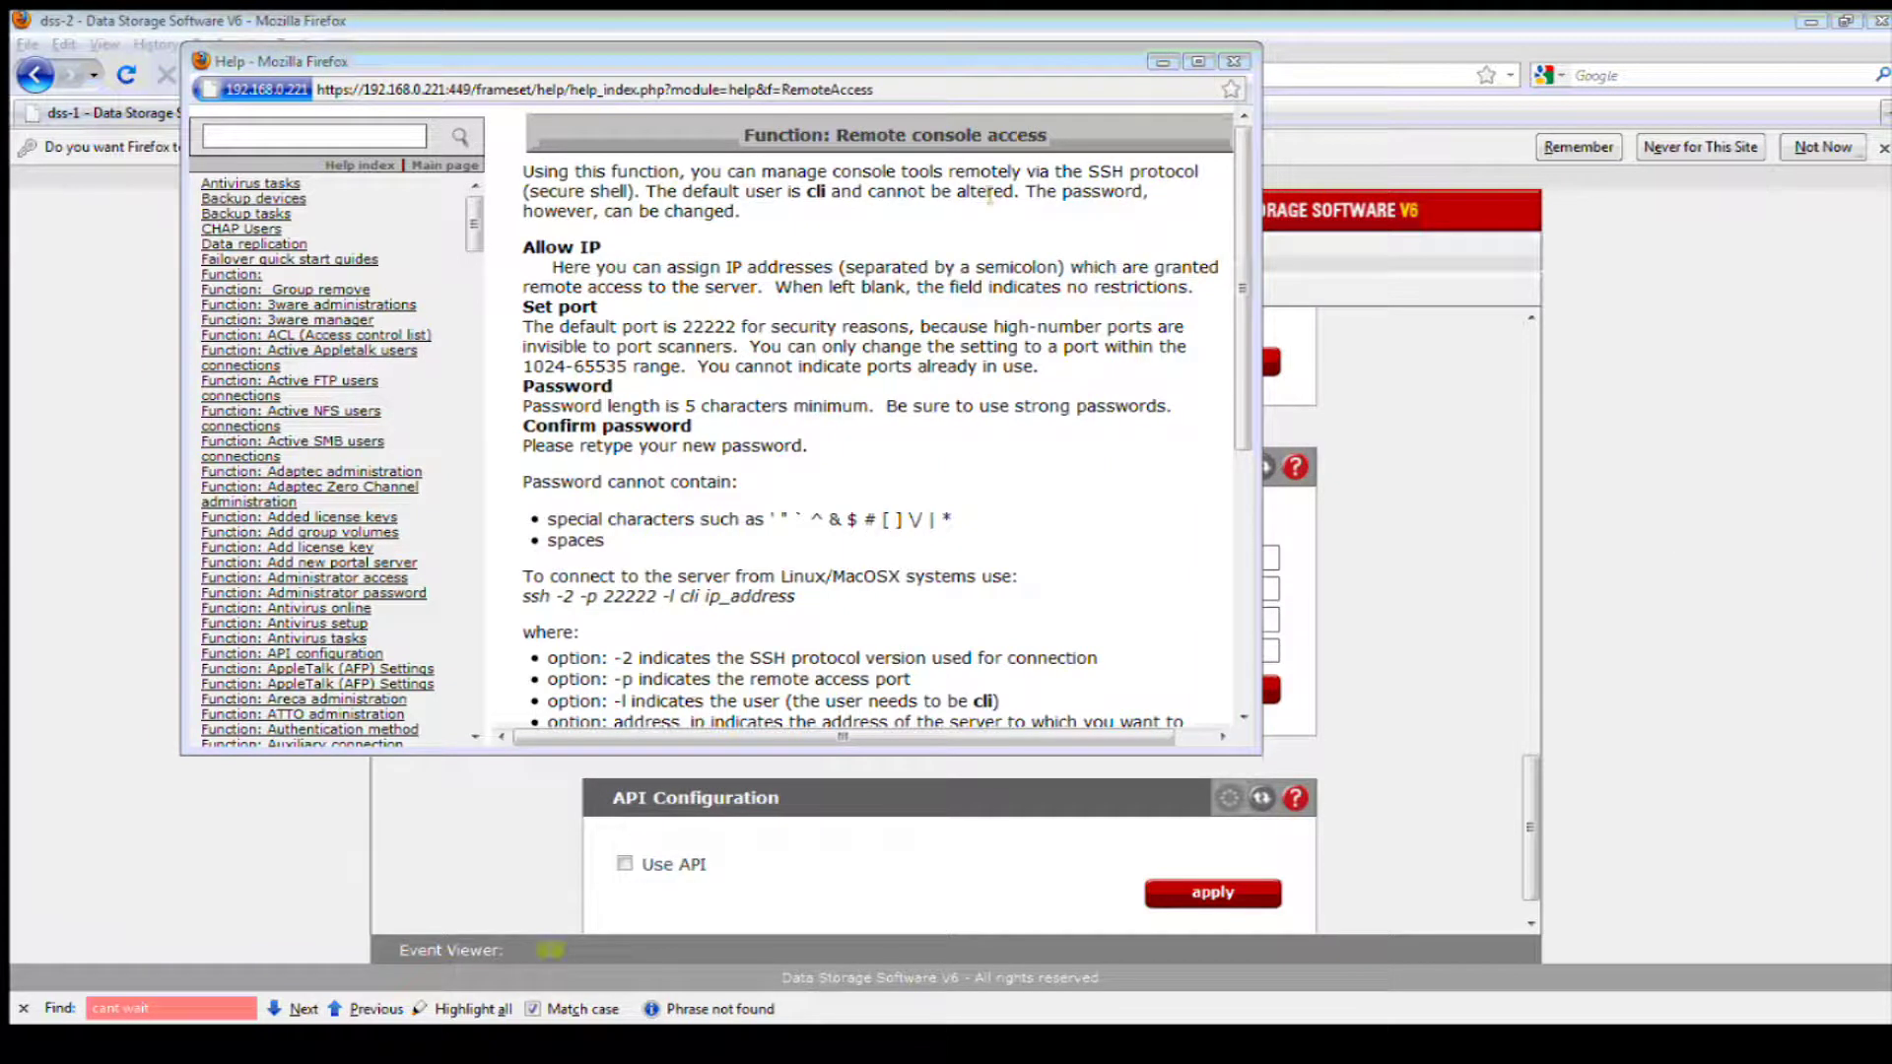
left_click(1146, 325)
left_click_drag(1239, 140, 1240, 208)
left_click_drag(1244, 234, 1246, 417)
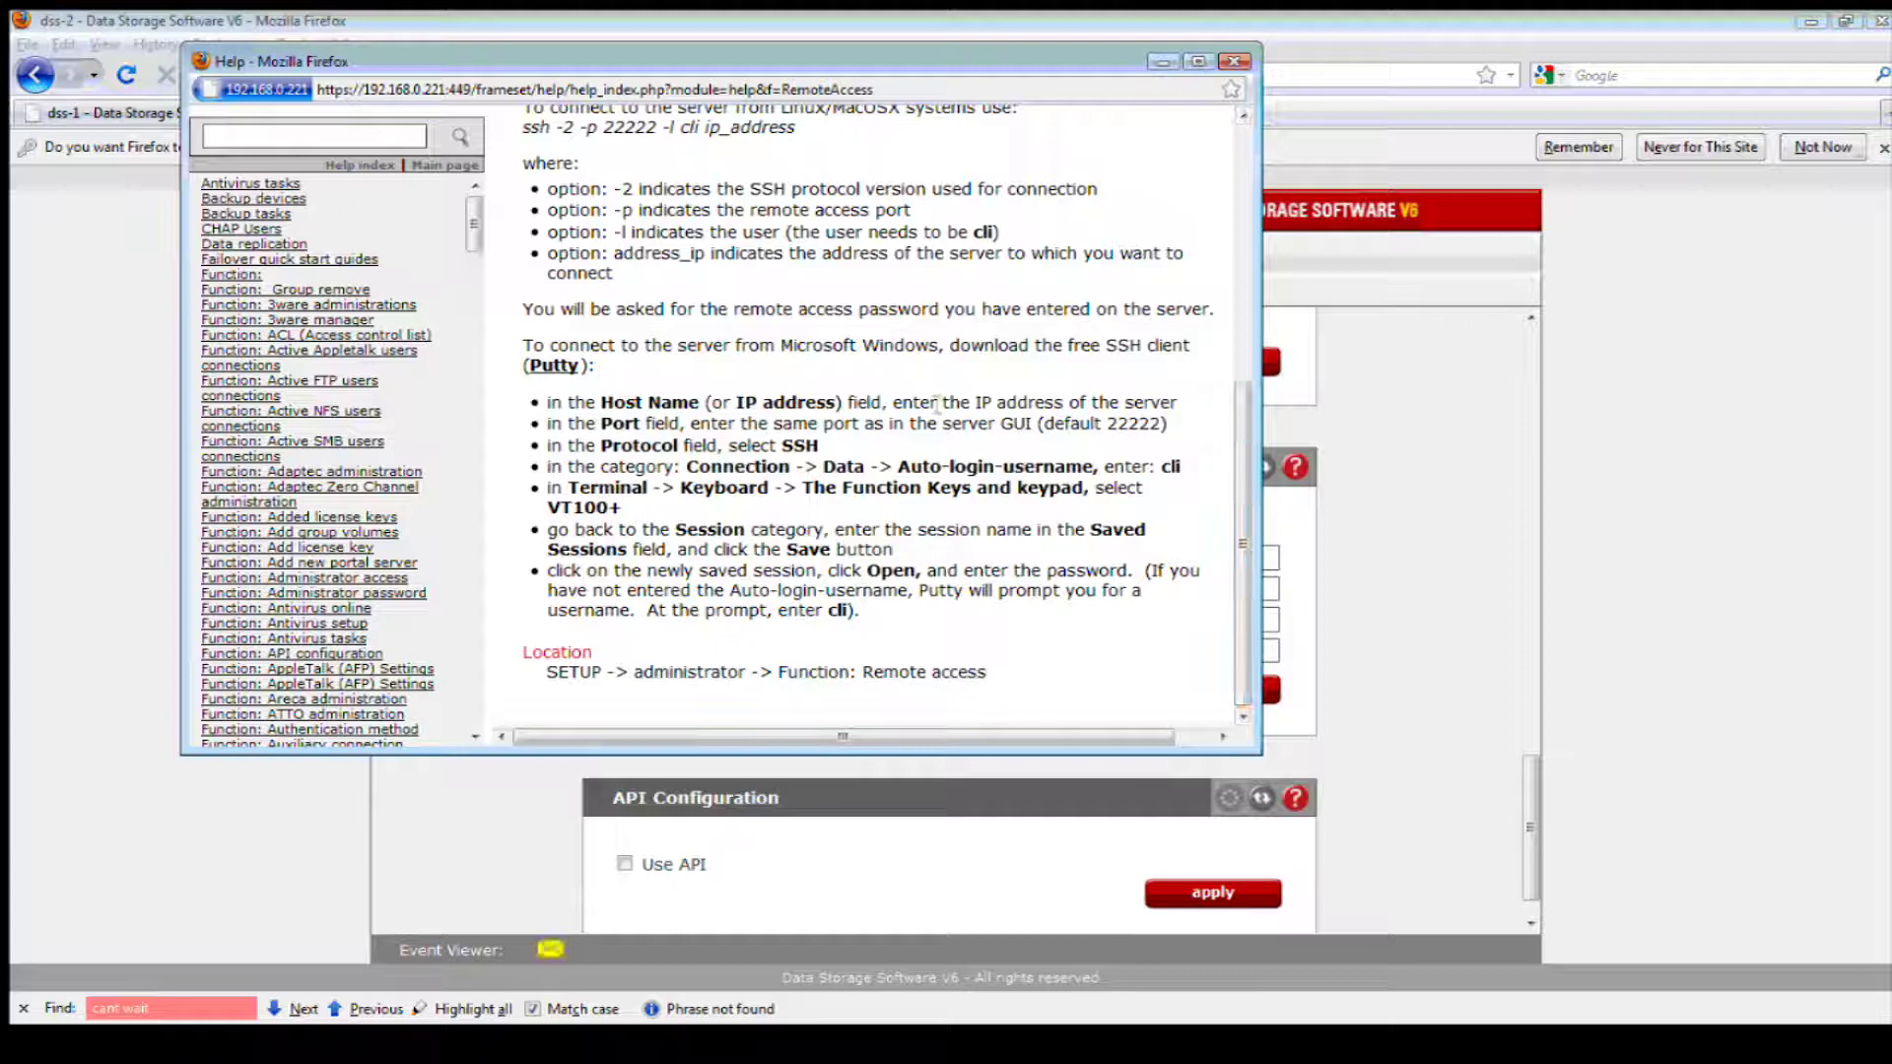
Follow the help's Putty link to the PuTTY site and view the binaries on its download page
left_click(543, 371)
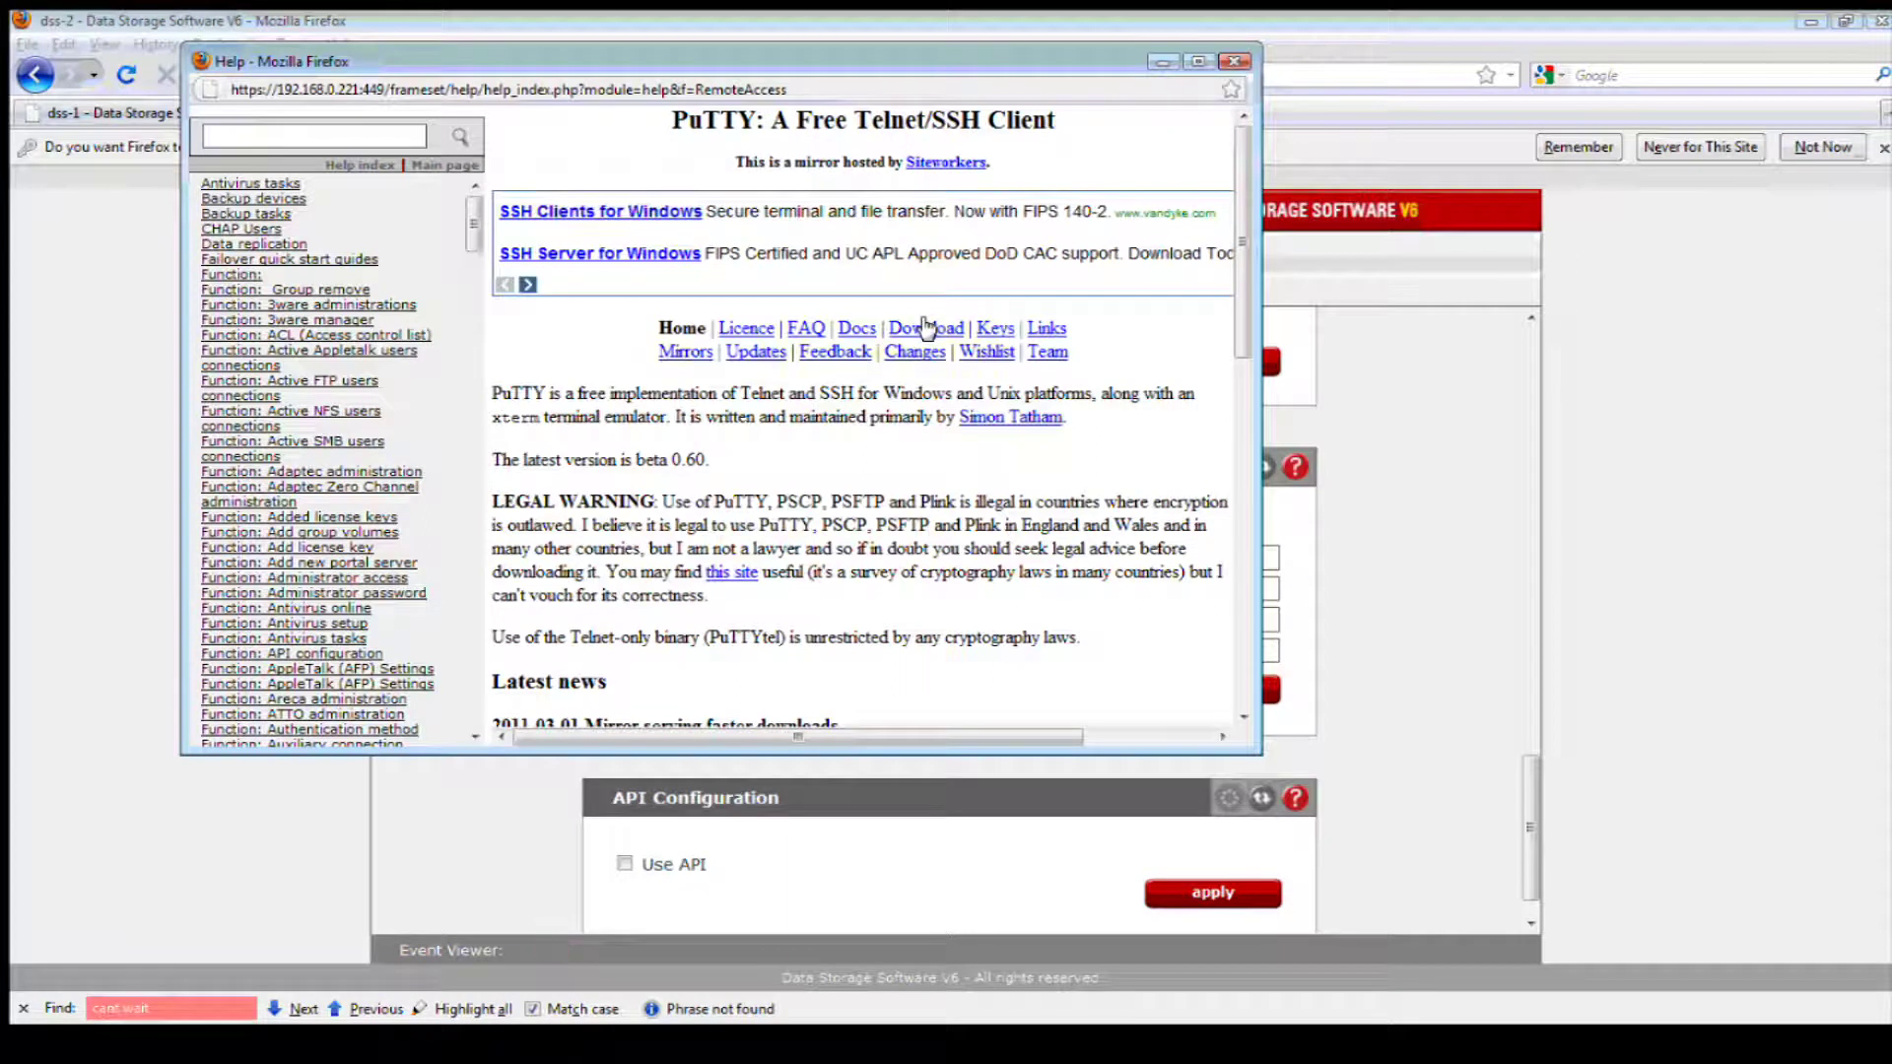
left_click(926, 327)
scroll(859, 387, "down", 2)
scroll(859, 387, "down", 6)
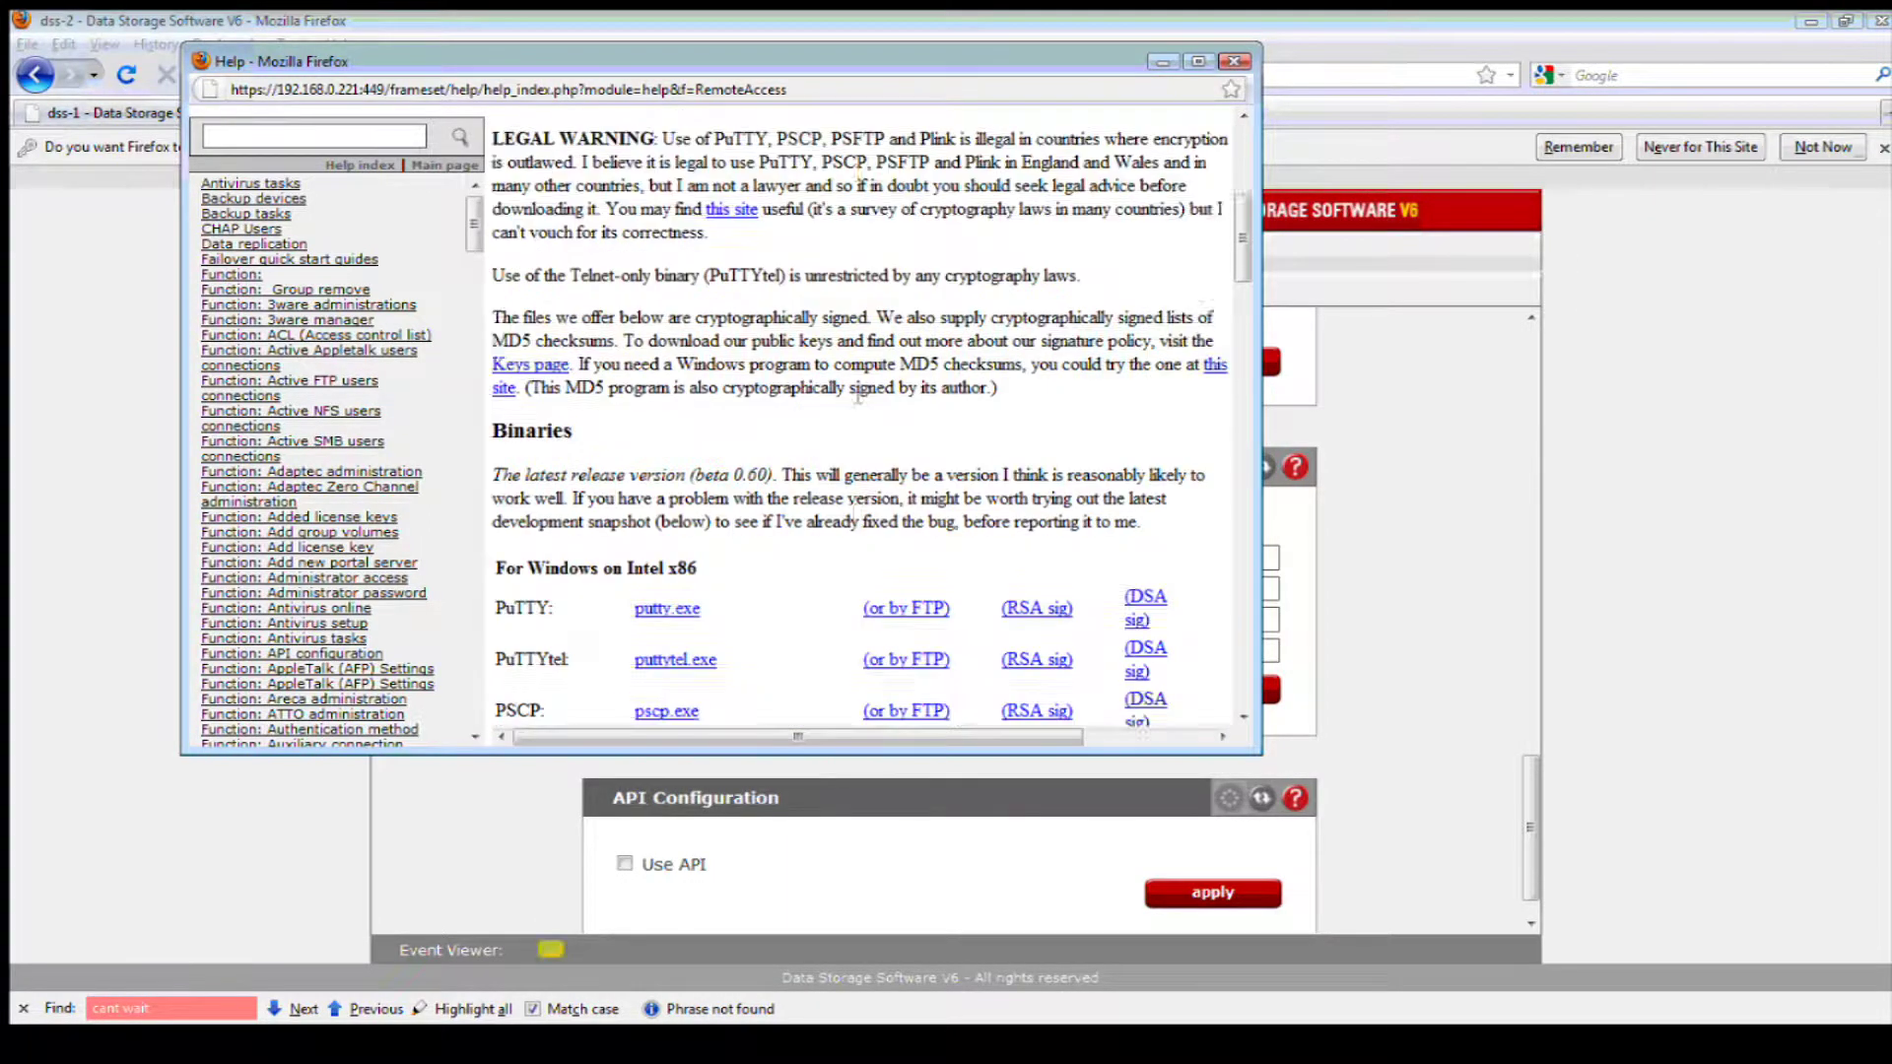
Close the help window and switch from the browser to the PuTTY Configuration window
left_click(1233, 62)
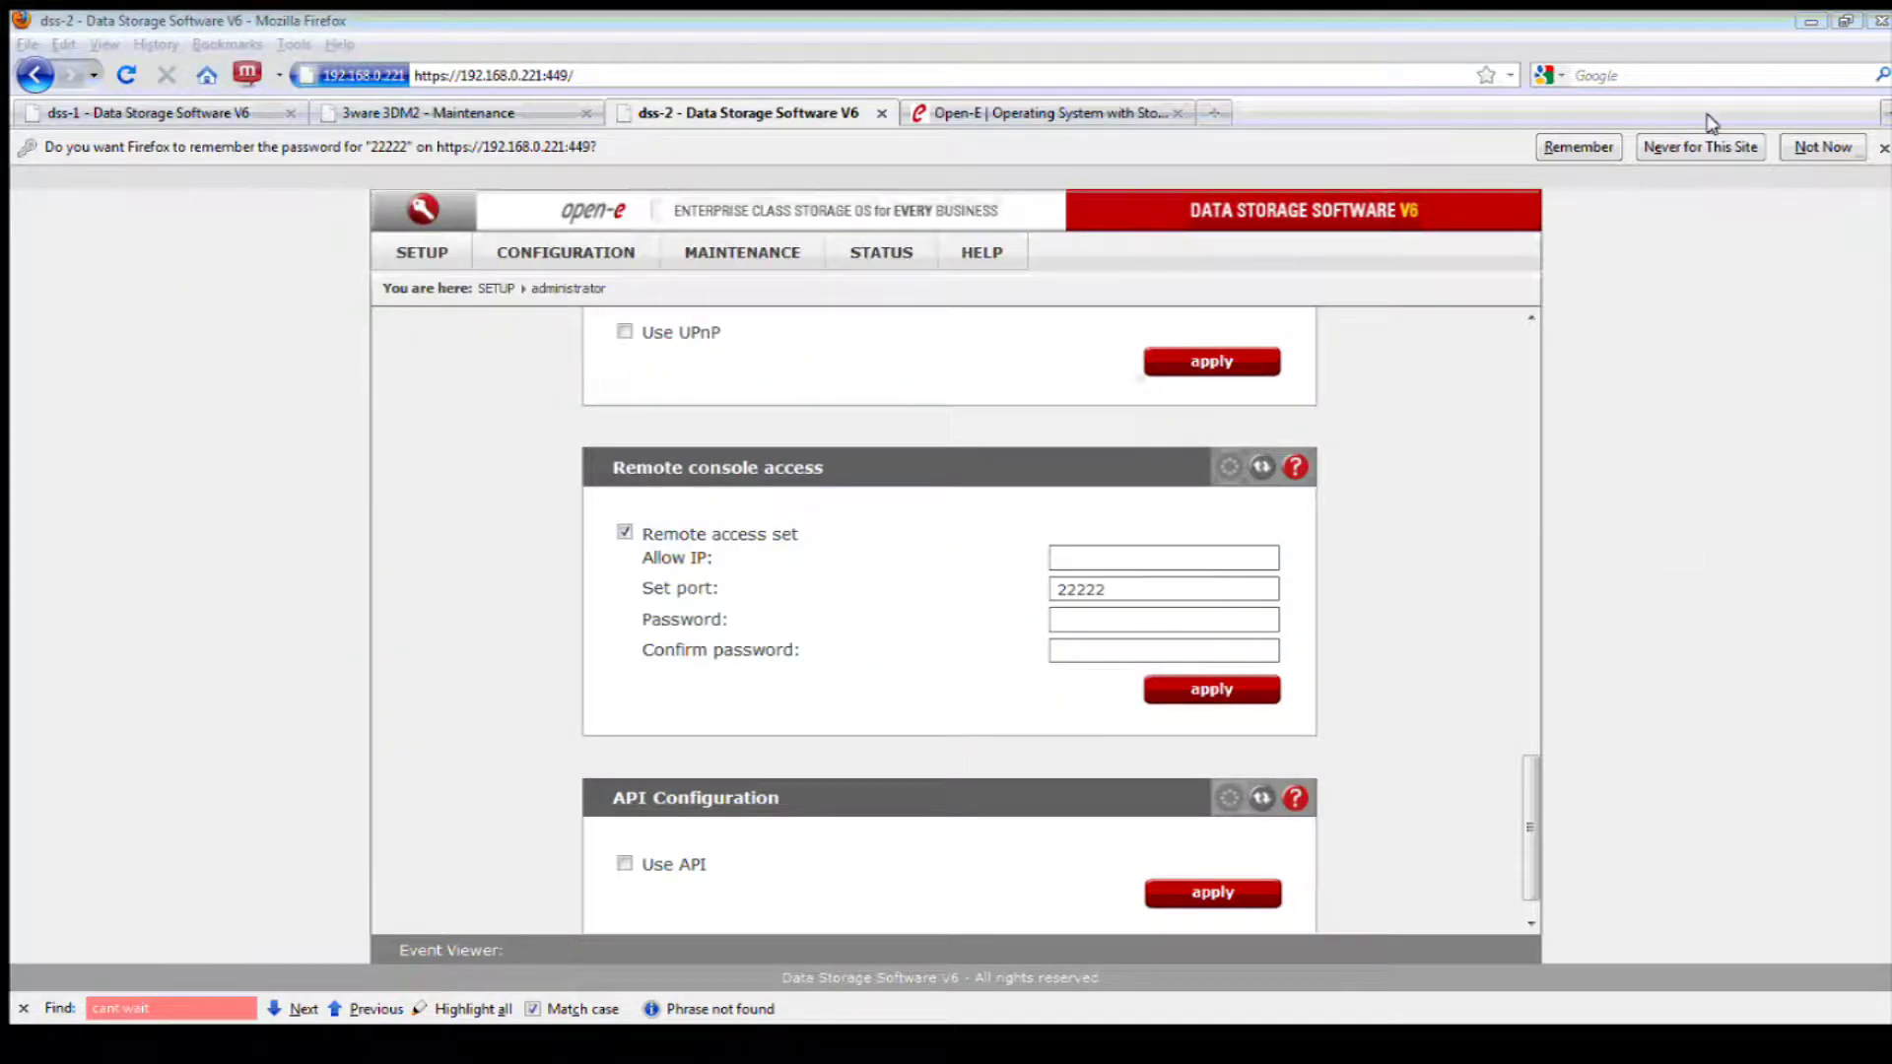
left_click(1812, 21)
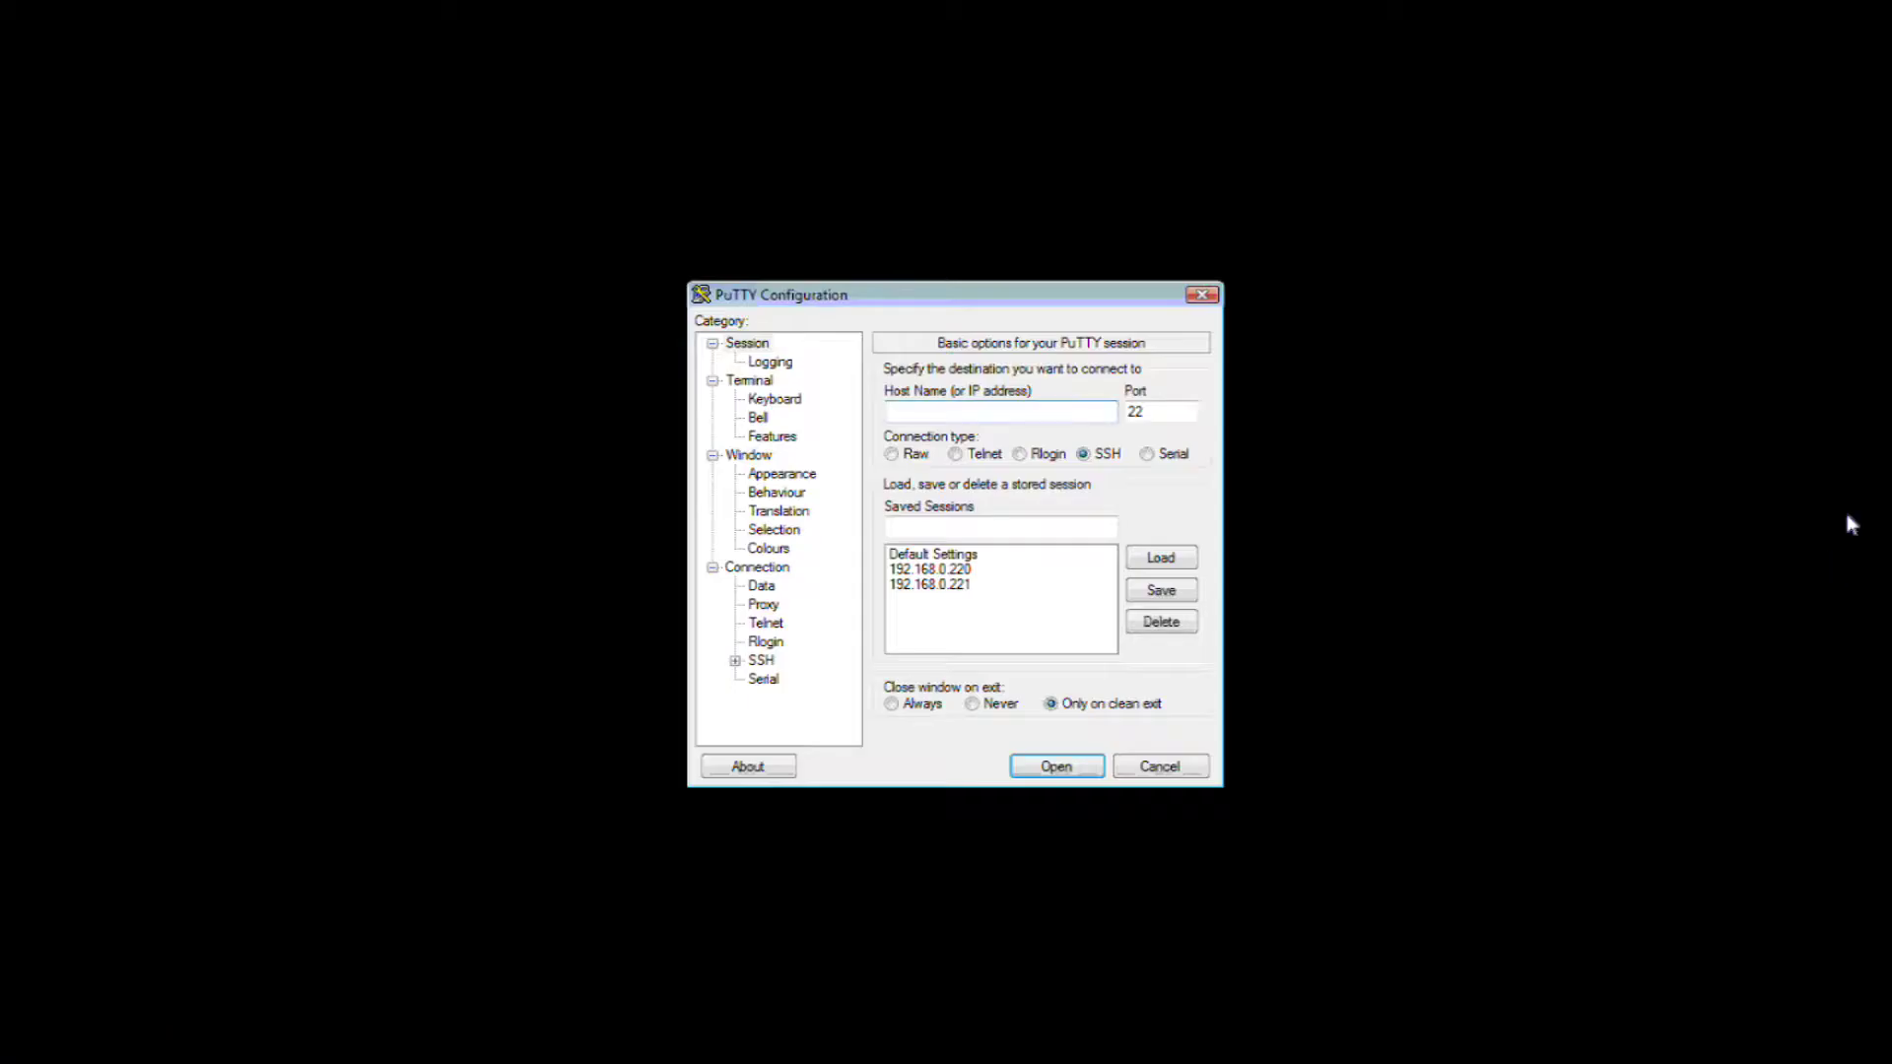
Load the saved PuTTY session 192.168.0.221 and check its host name and port fields
left_click(1774, 524)
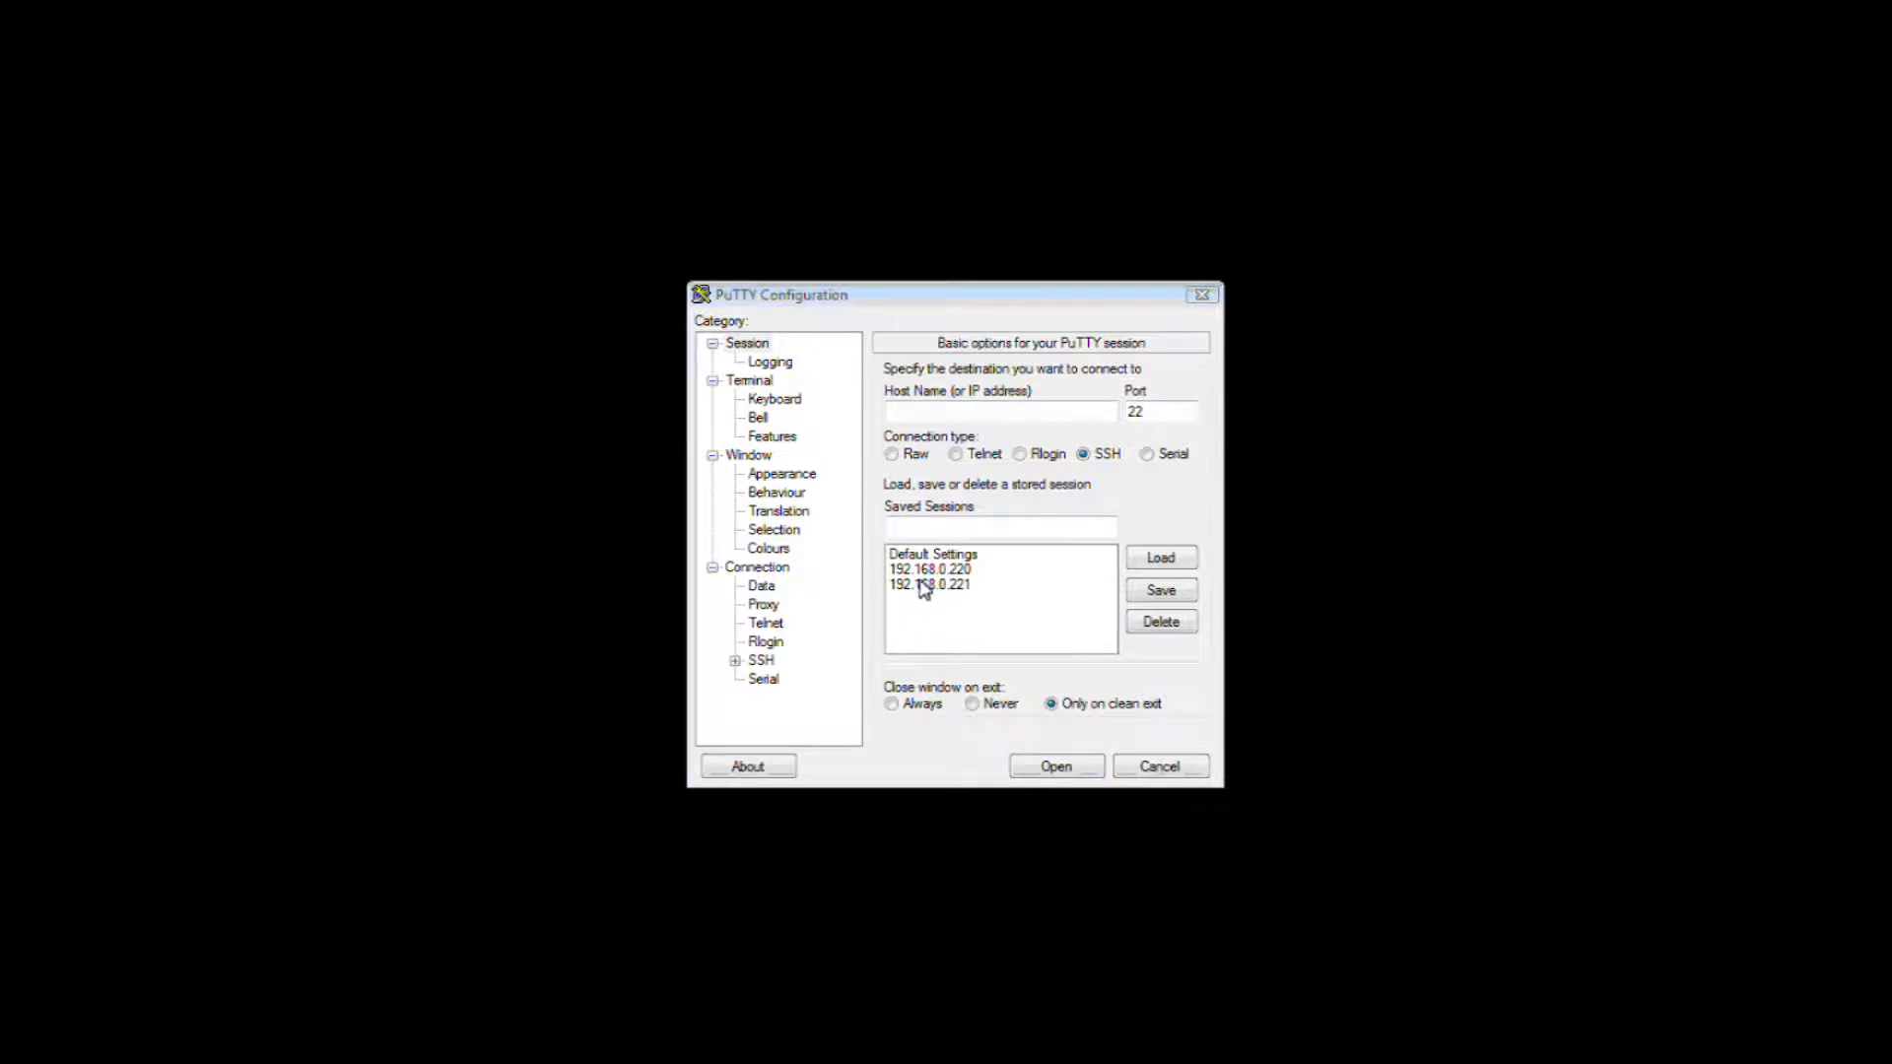
left_click(919, 586)
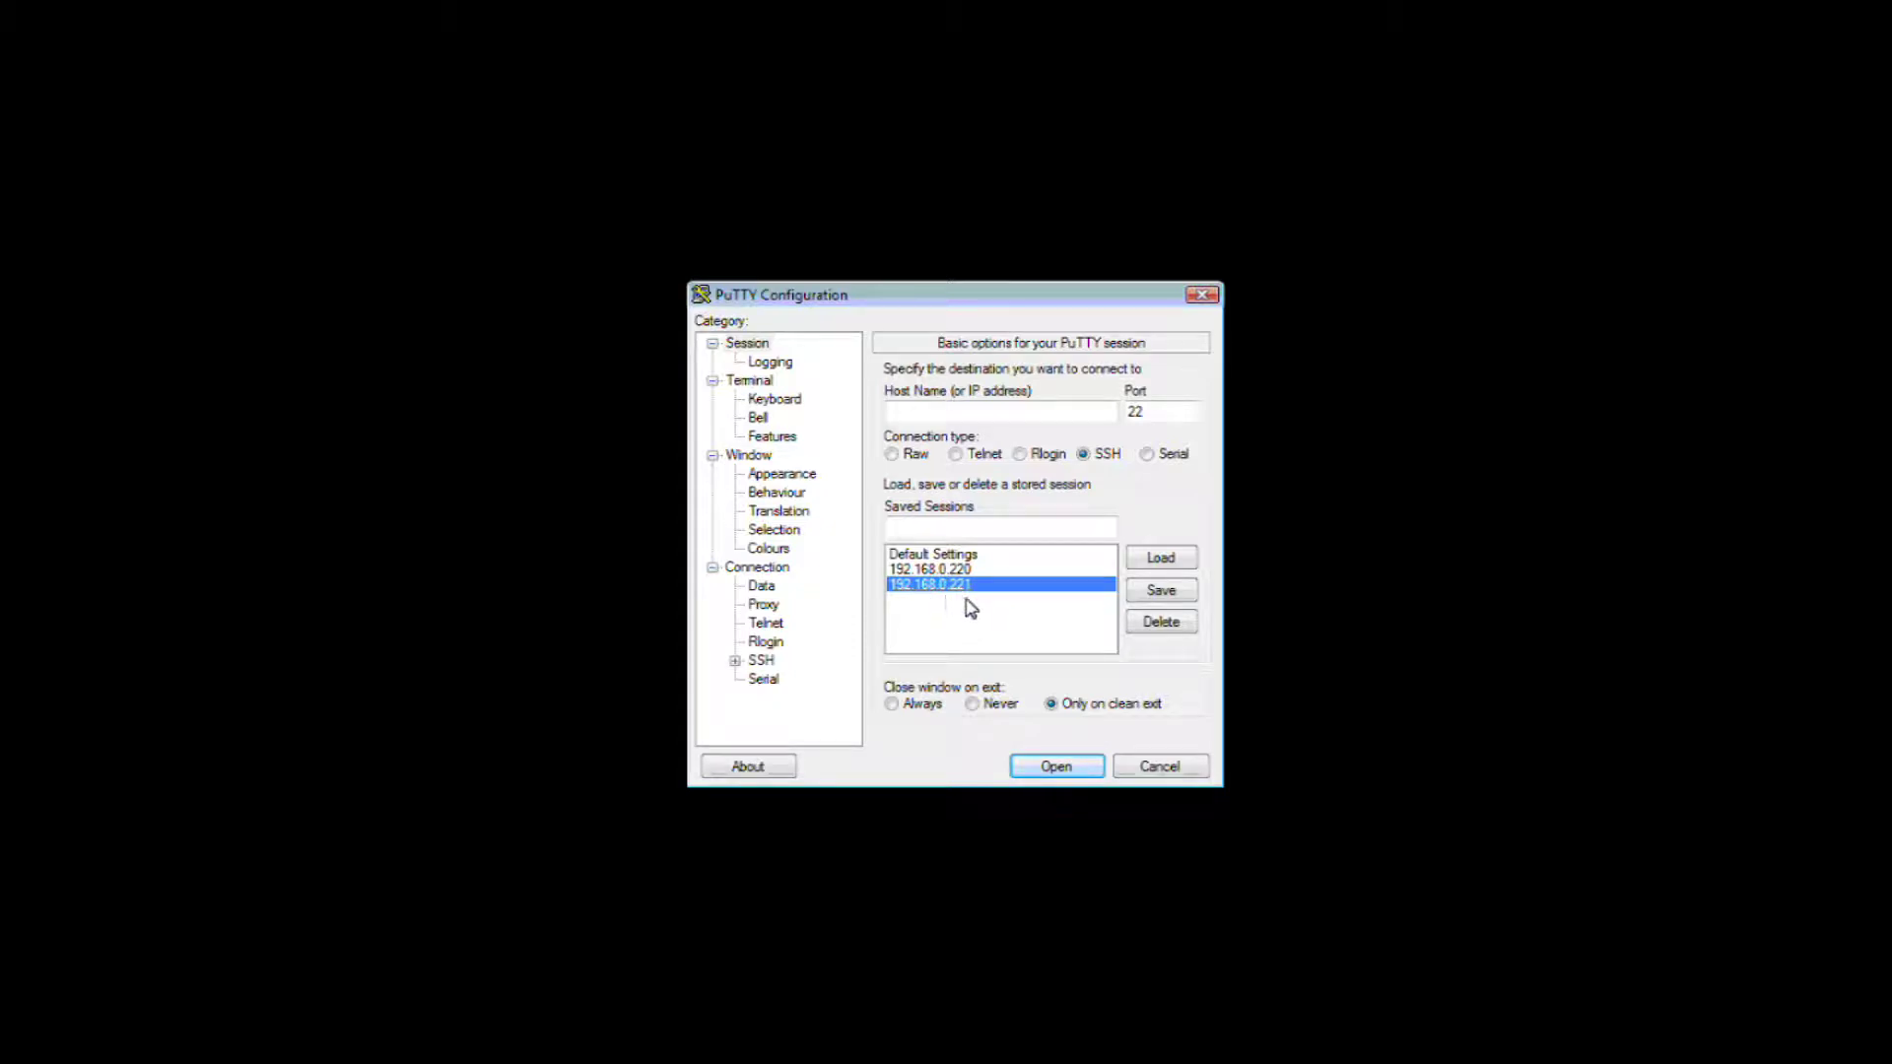
left_click(1154, 558)
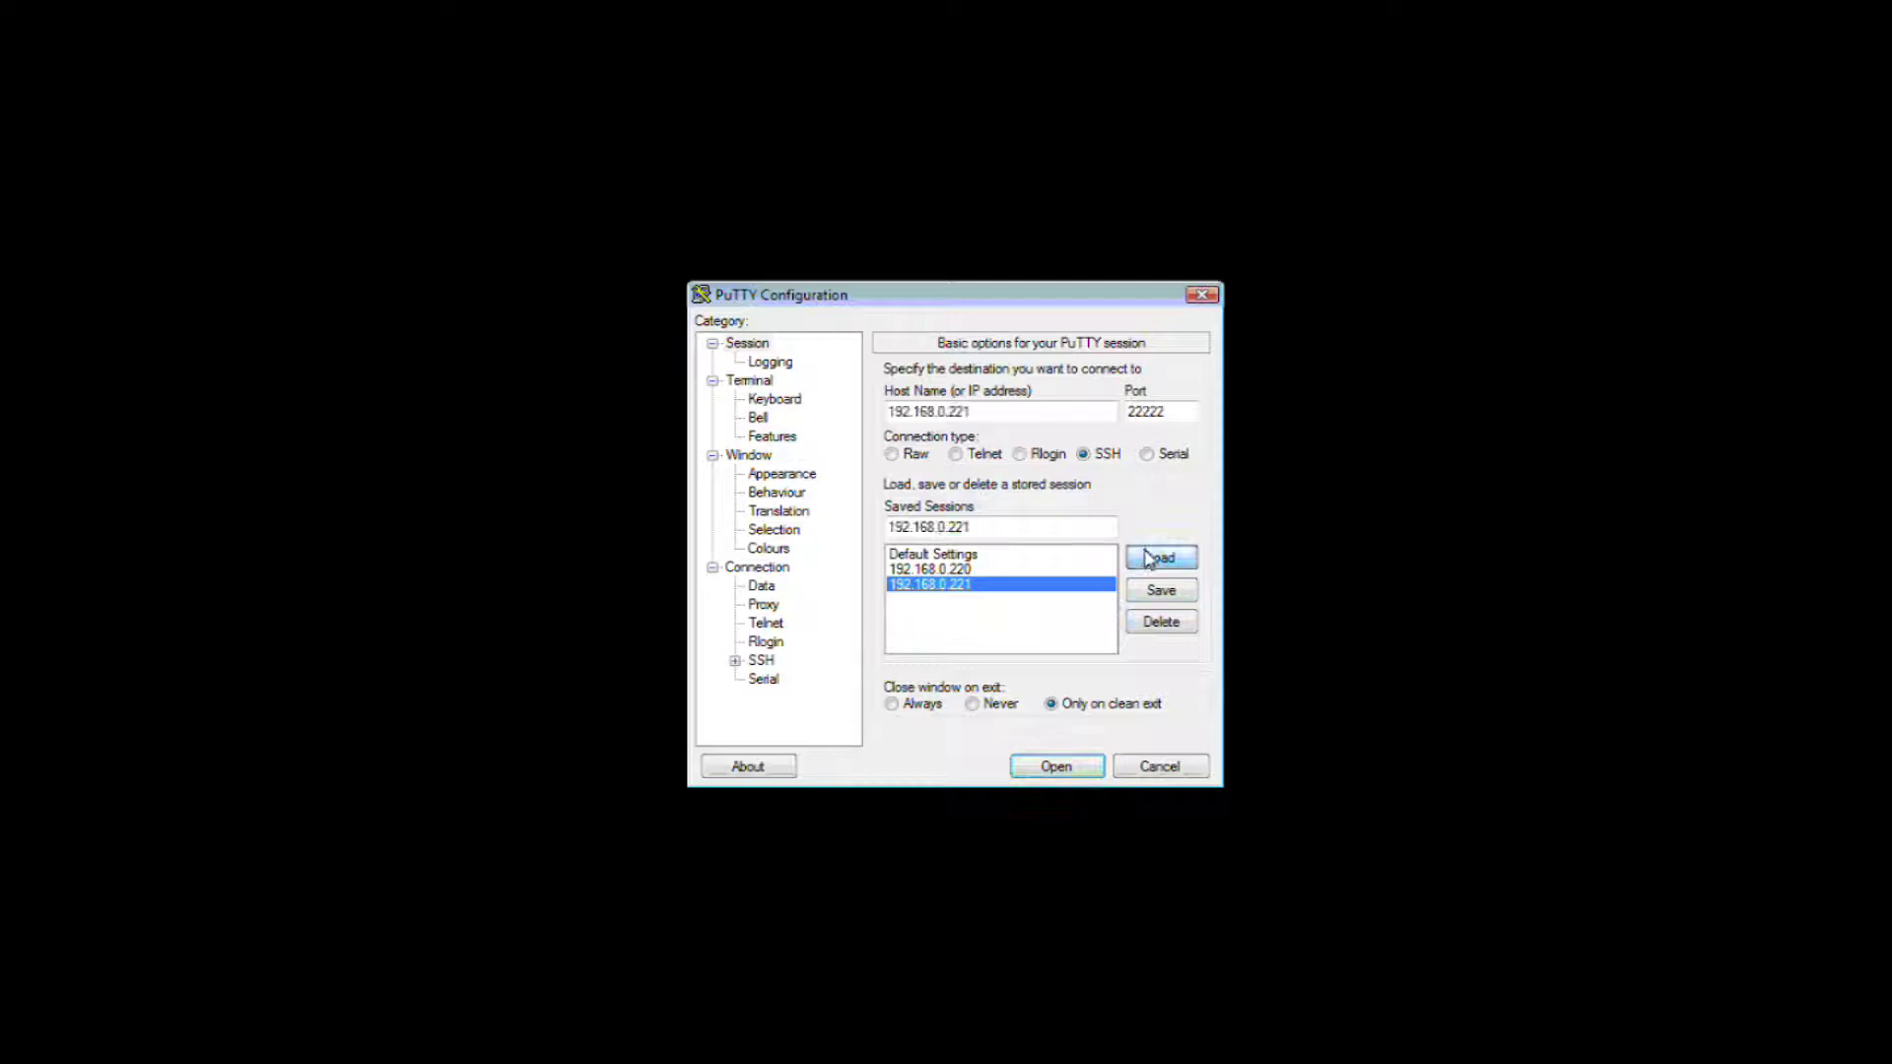
left_click(993, 414)
left_click_drag(992, 414, 868, 413)
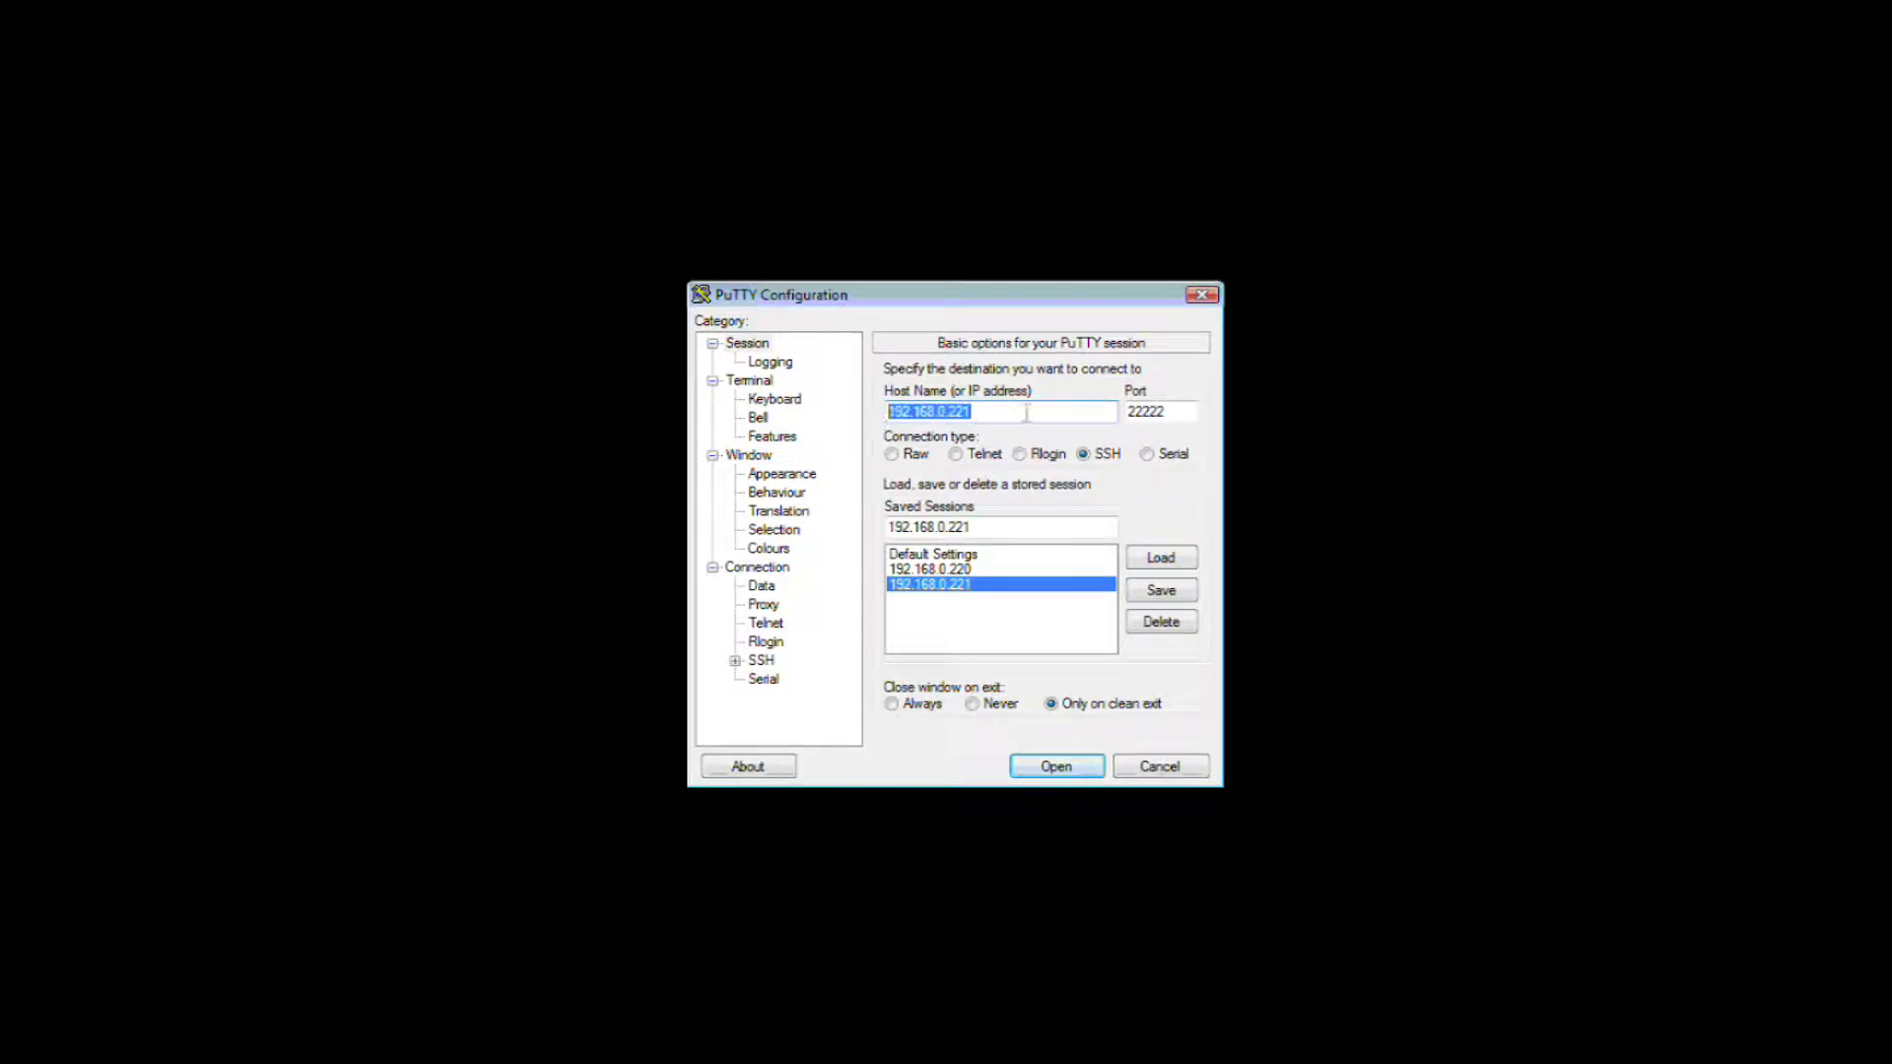
key("Tab")
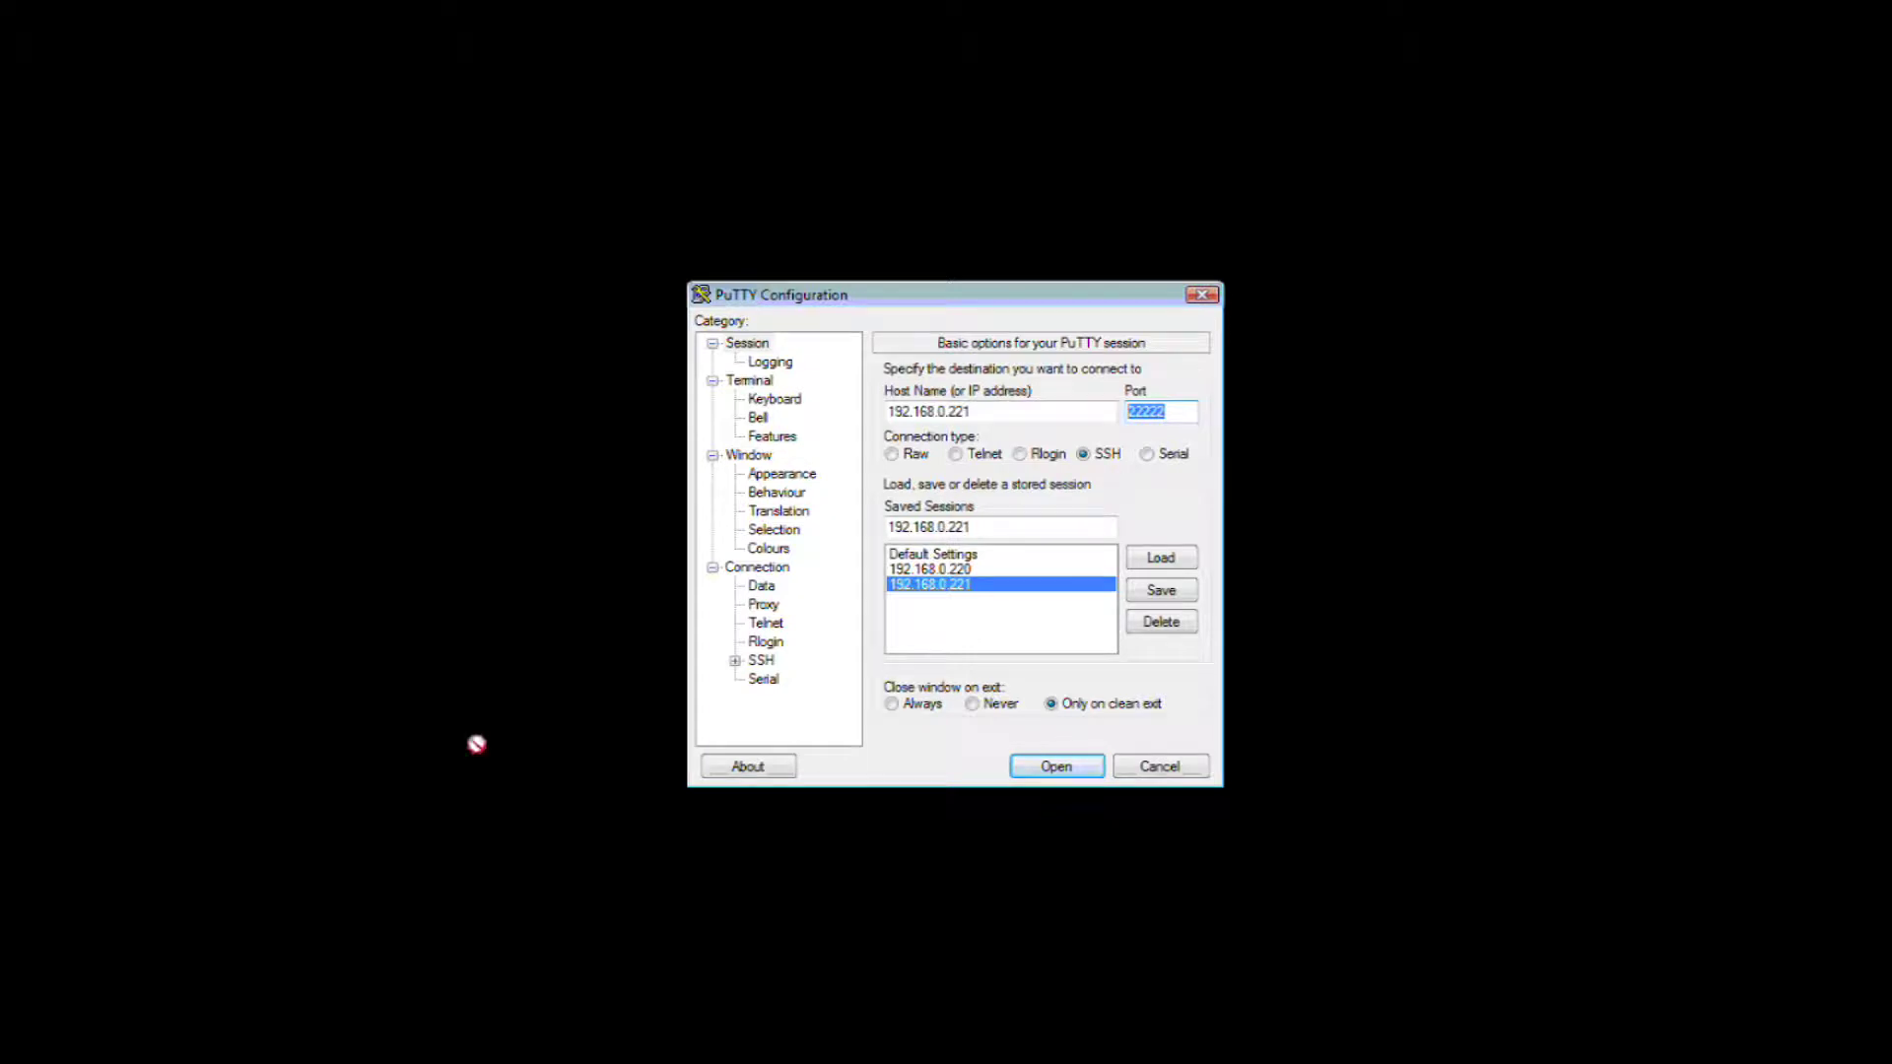
Switch to Firefox, enter 22224 as the dss-2 remote console port without applying it, and return to PuTTY
left_click(247, 1052)
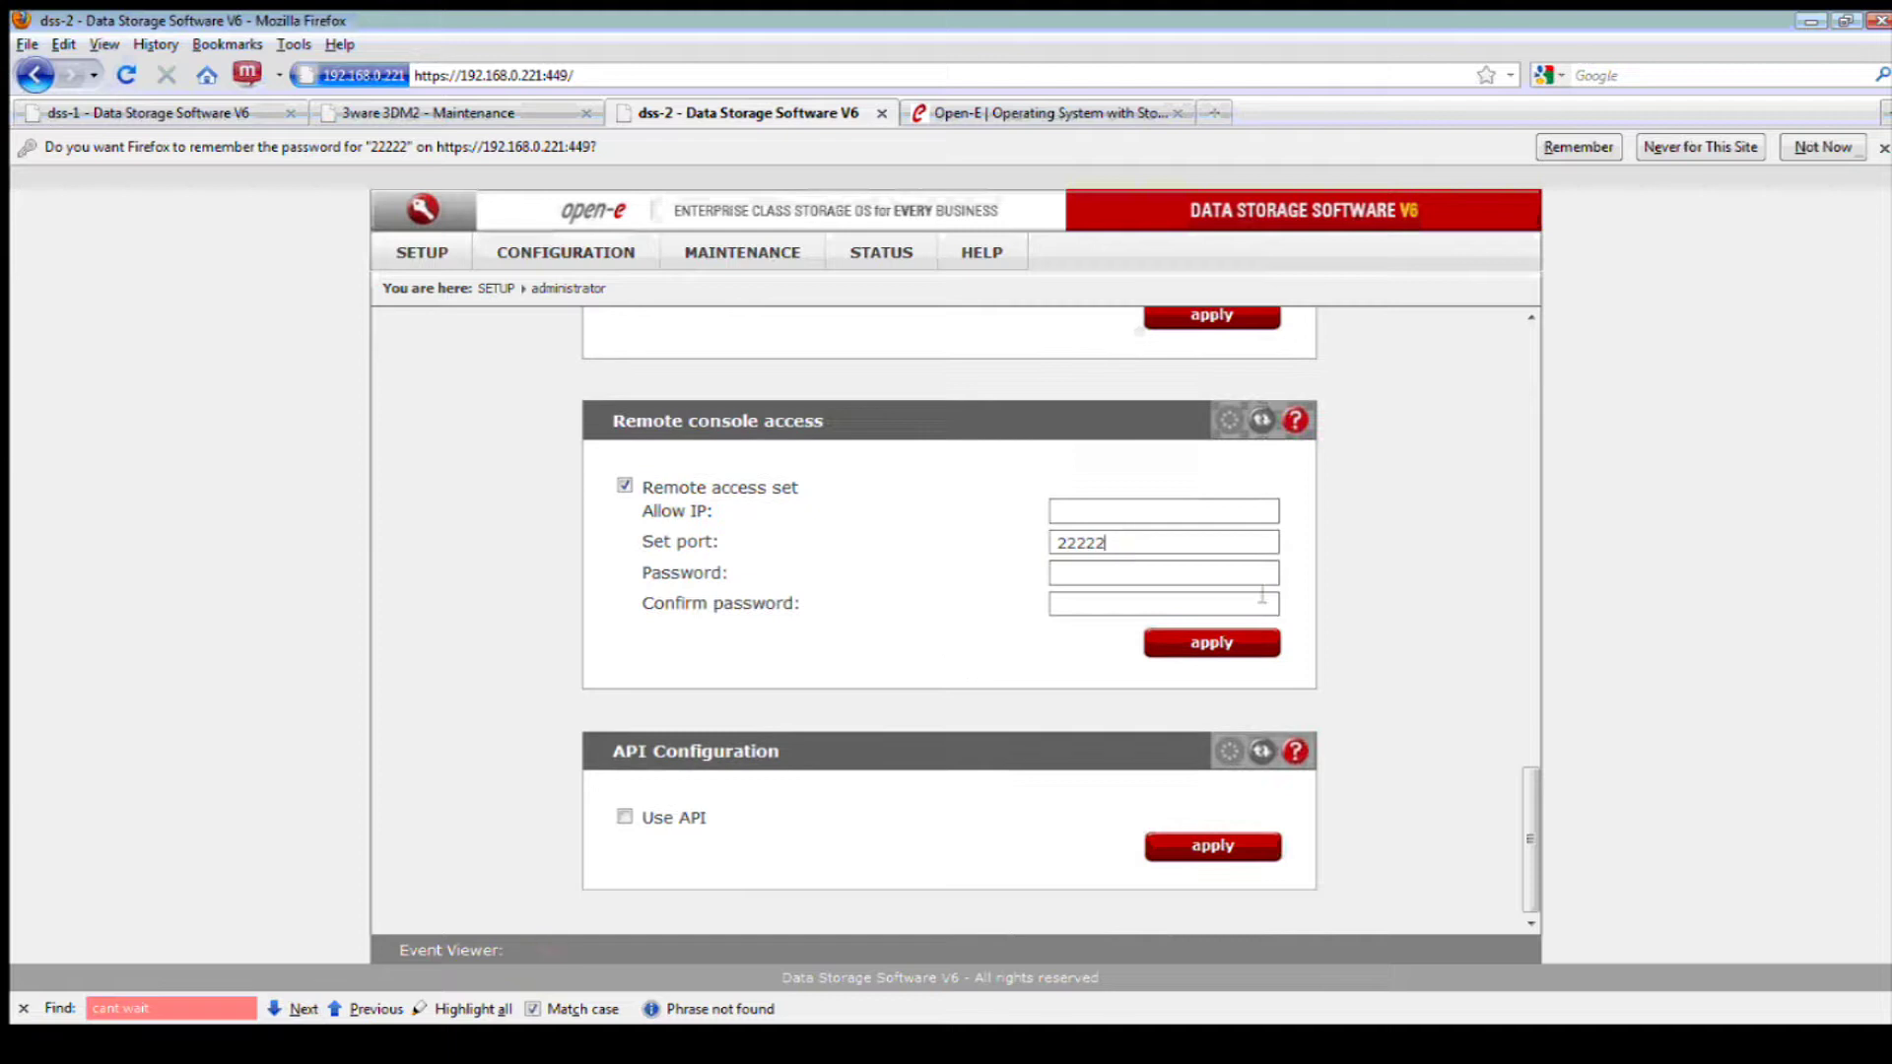
key("BackSpace")
type("3")
key("BackSpace")
type("4")
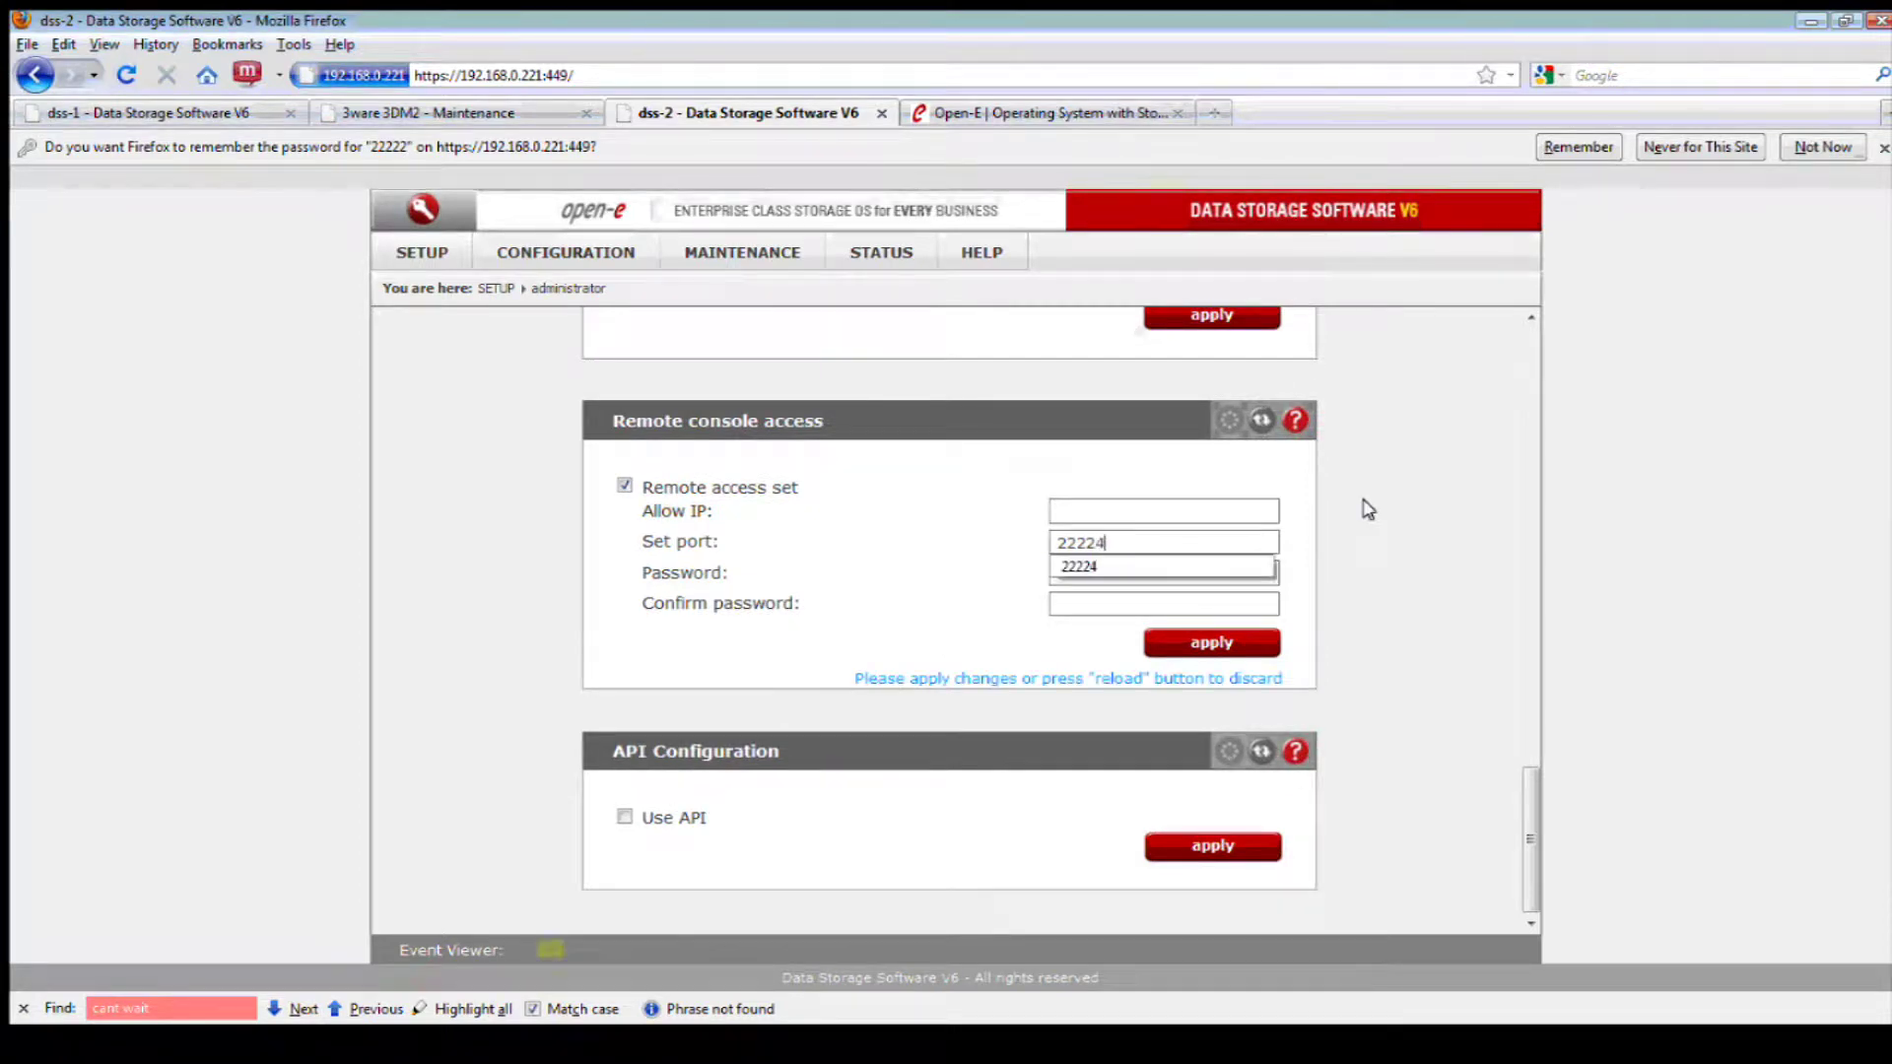
left_click(1338, 506)
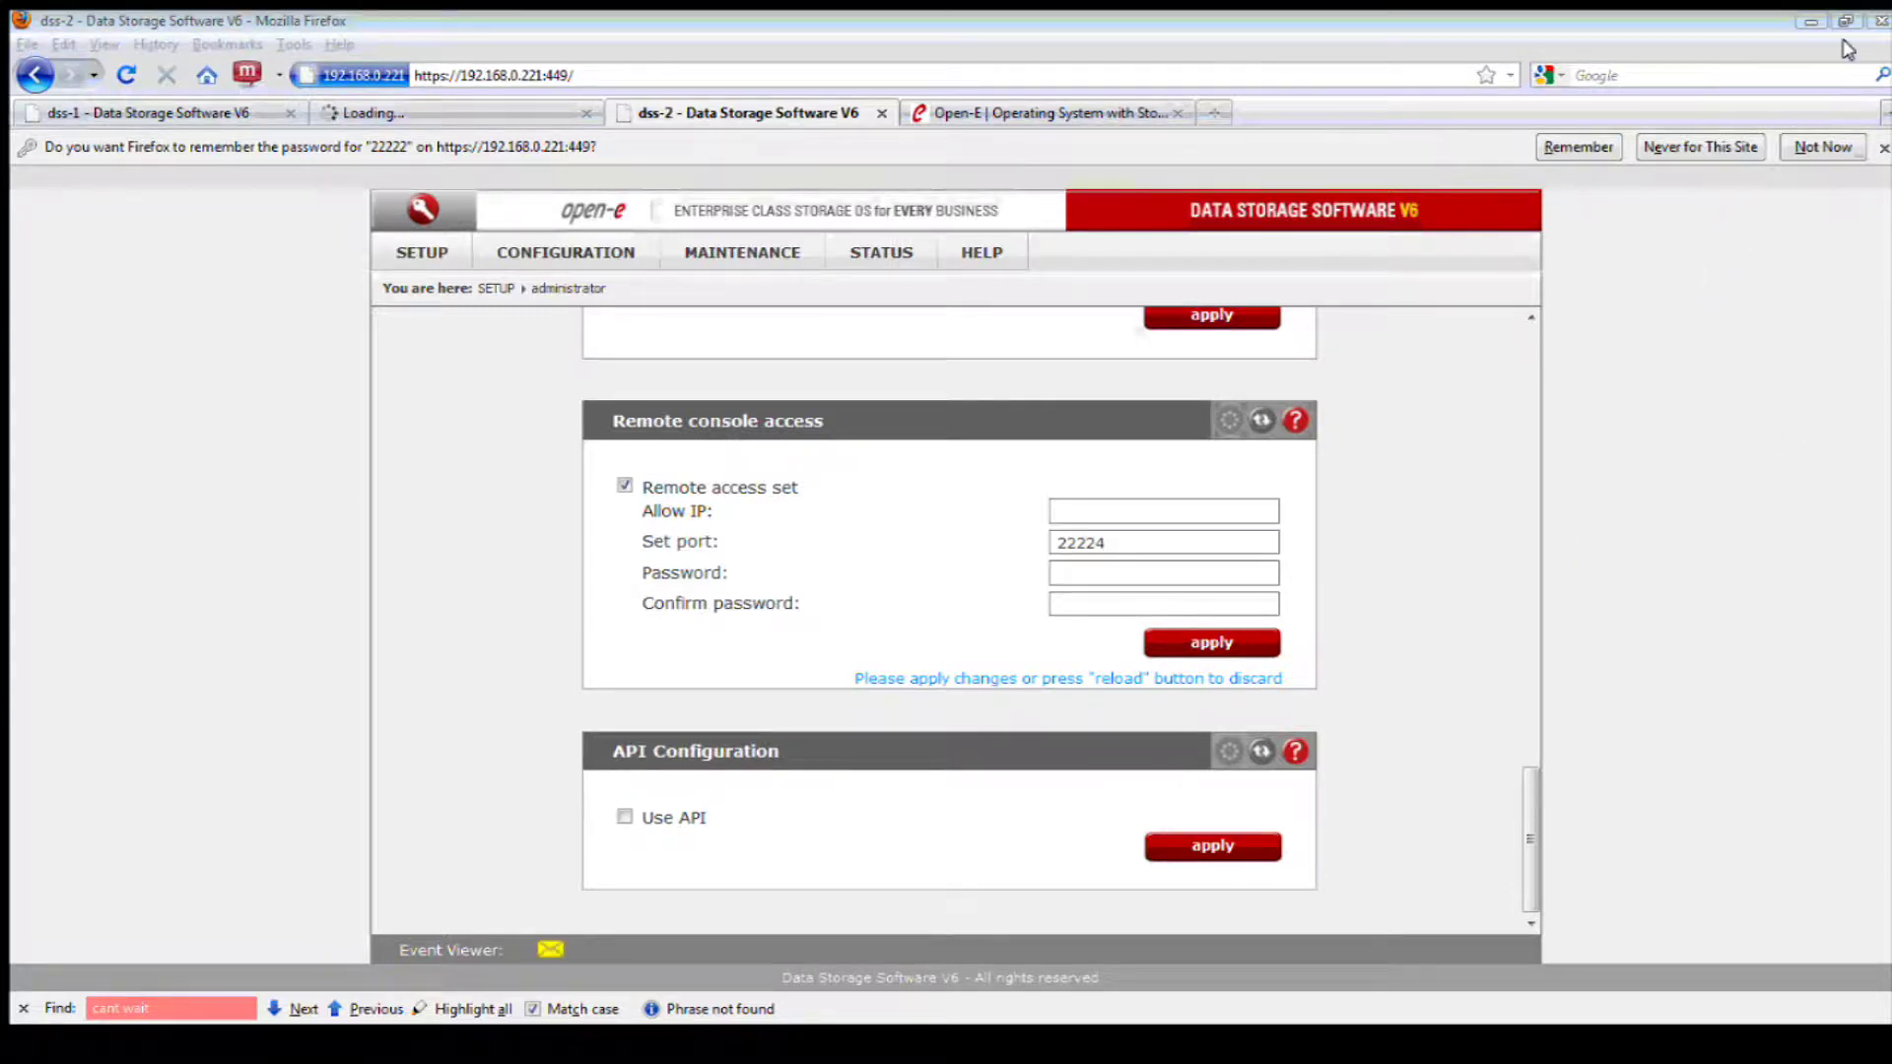
left_click(1812, 23)
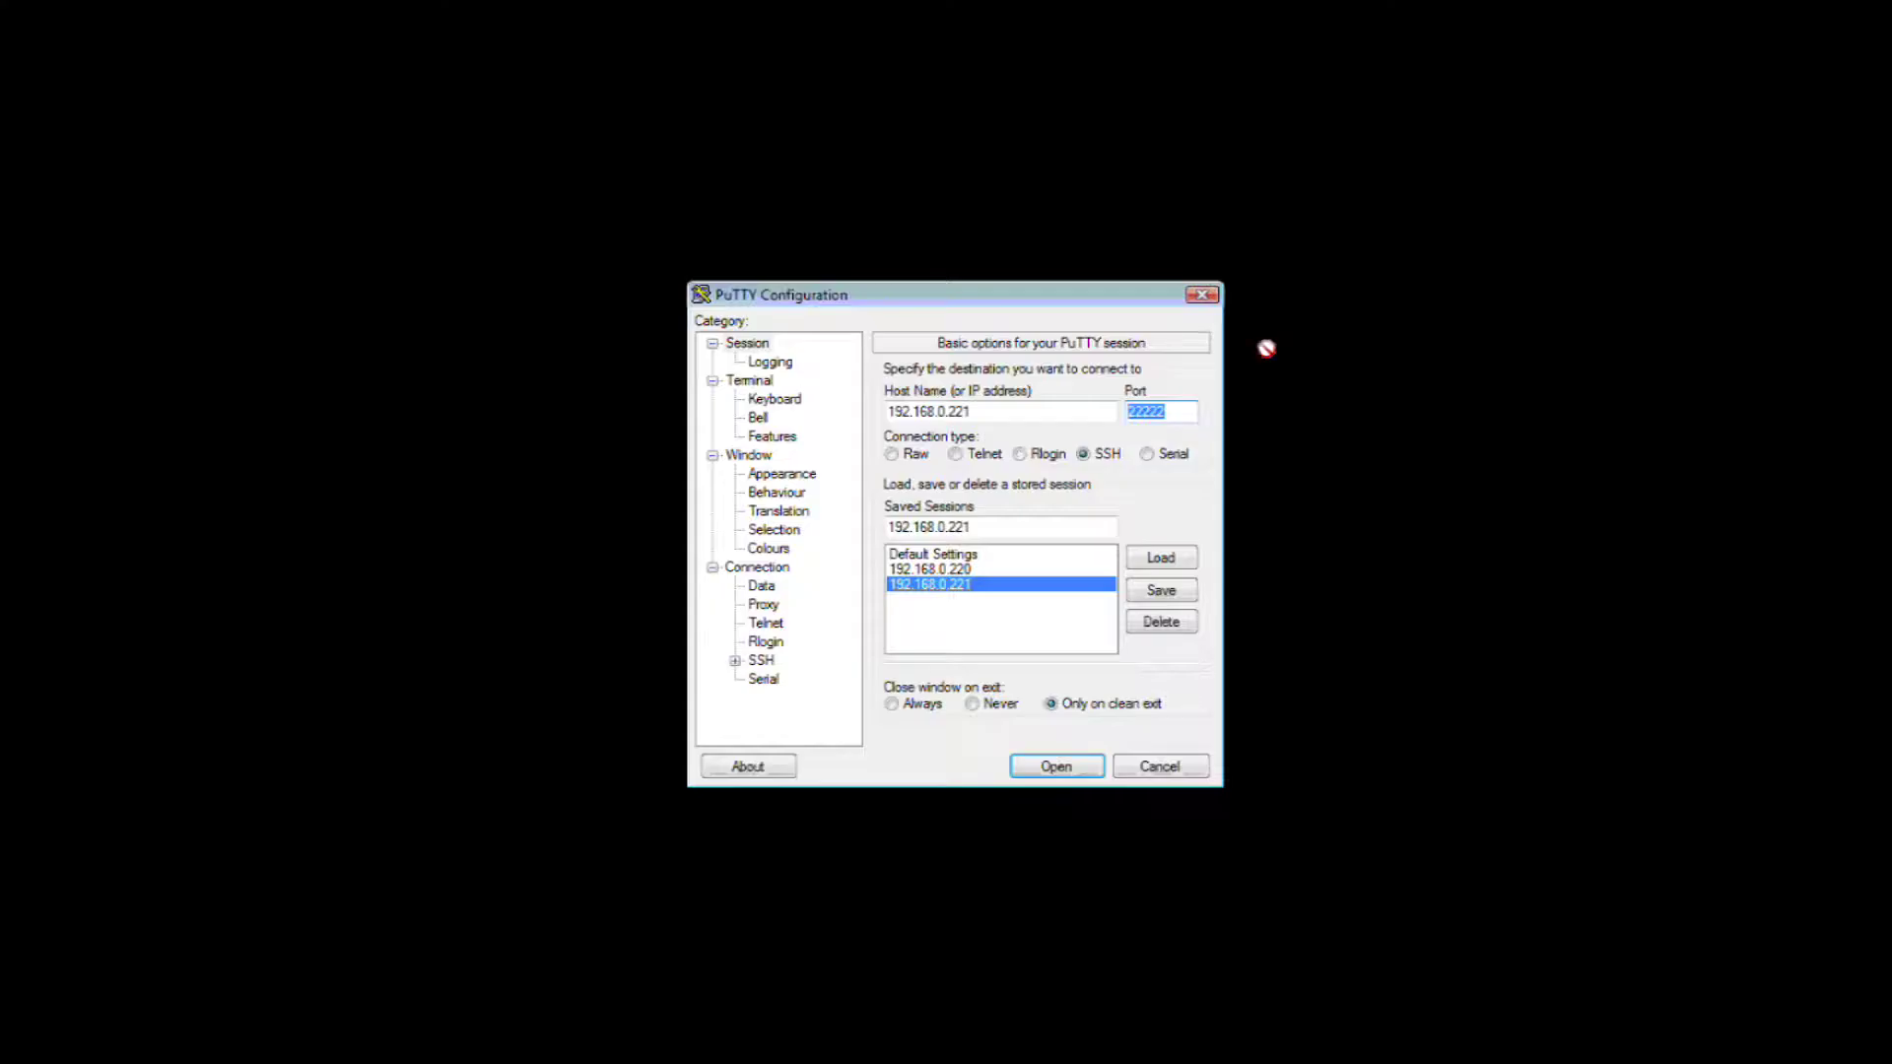
Open the SSH session to 192.168.0.221, log in with the console password and maximize the terminal window
left_click(1057, 766)
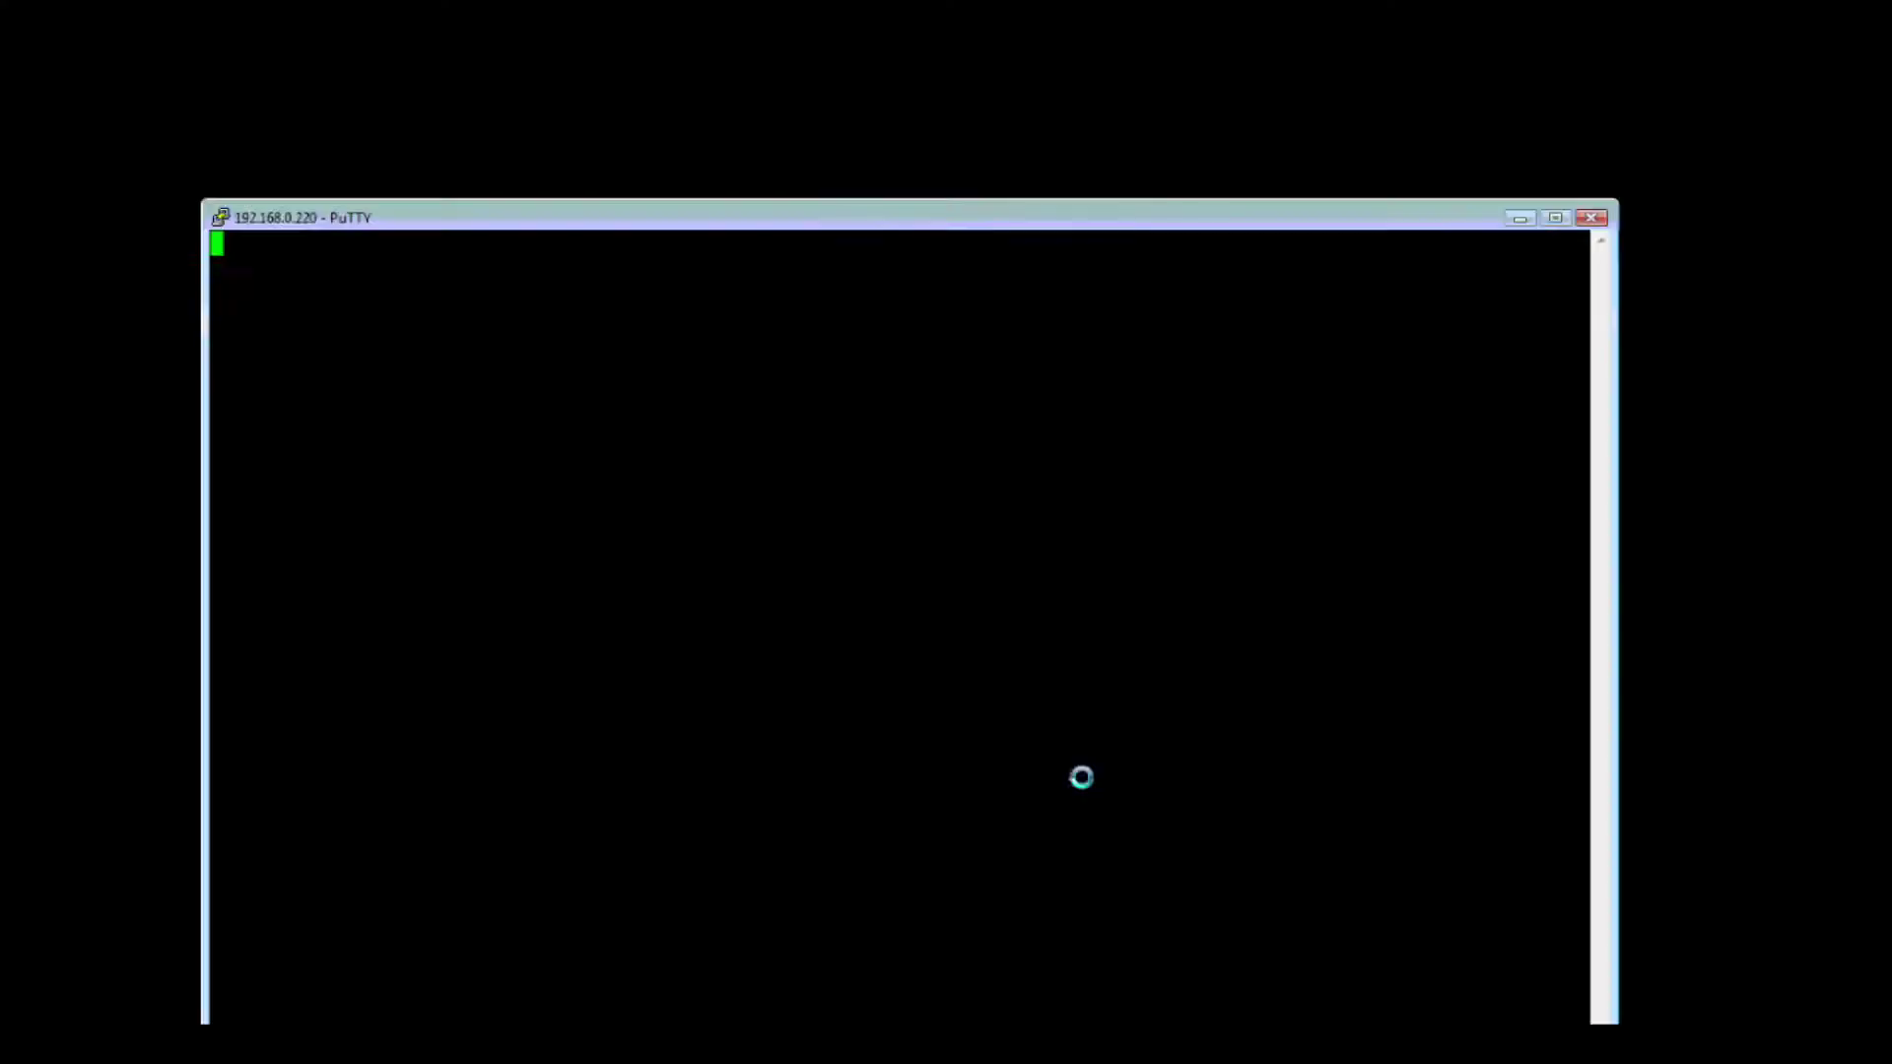
left_click_drag(1086, 212, 1135, 87)
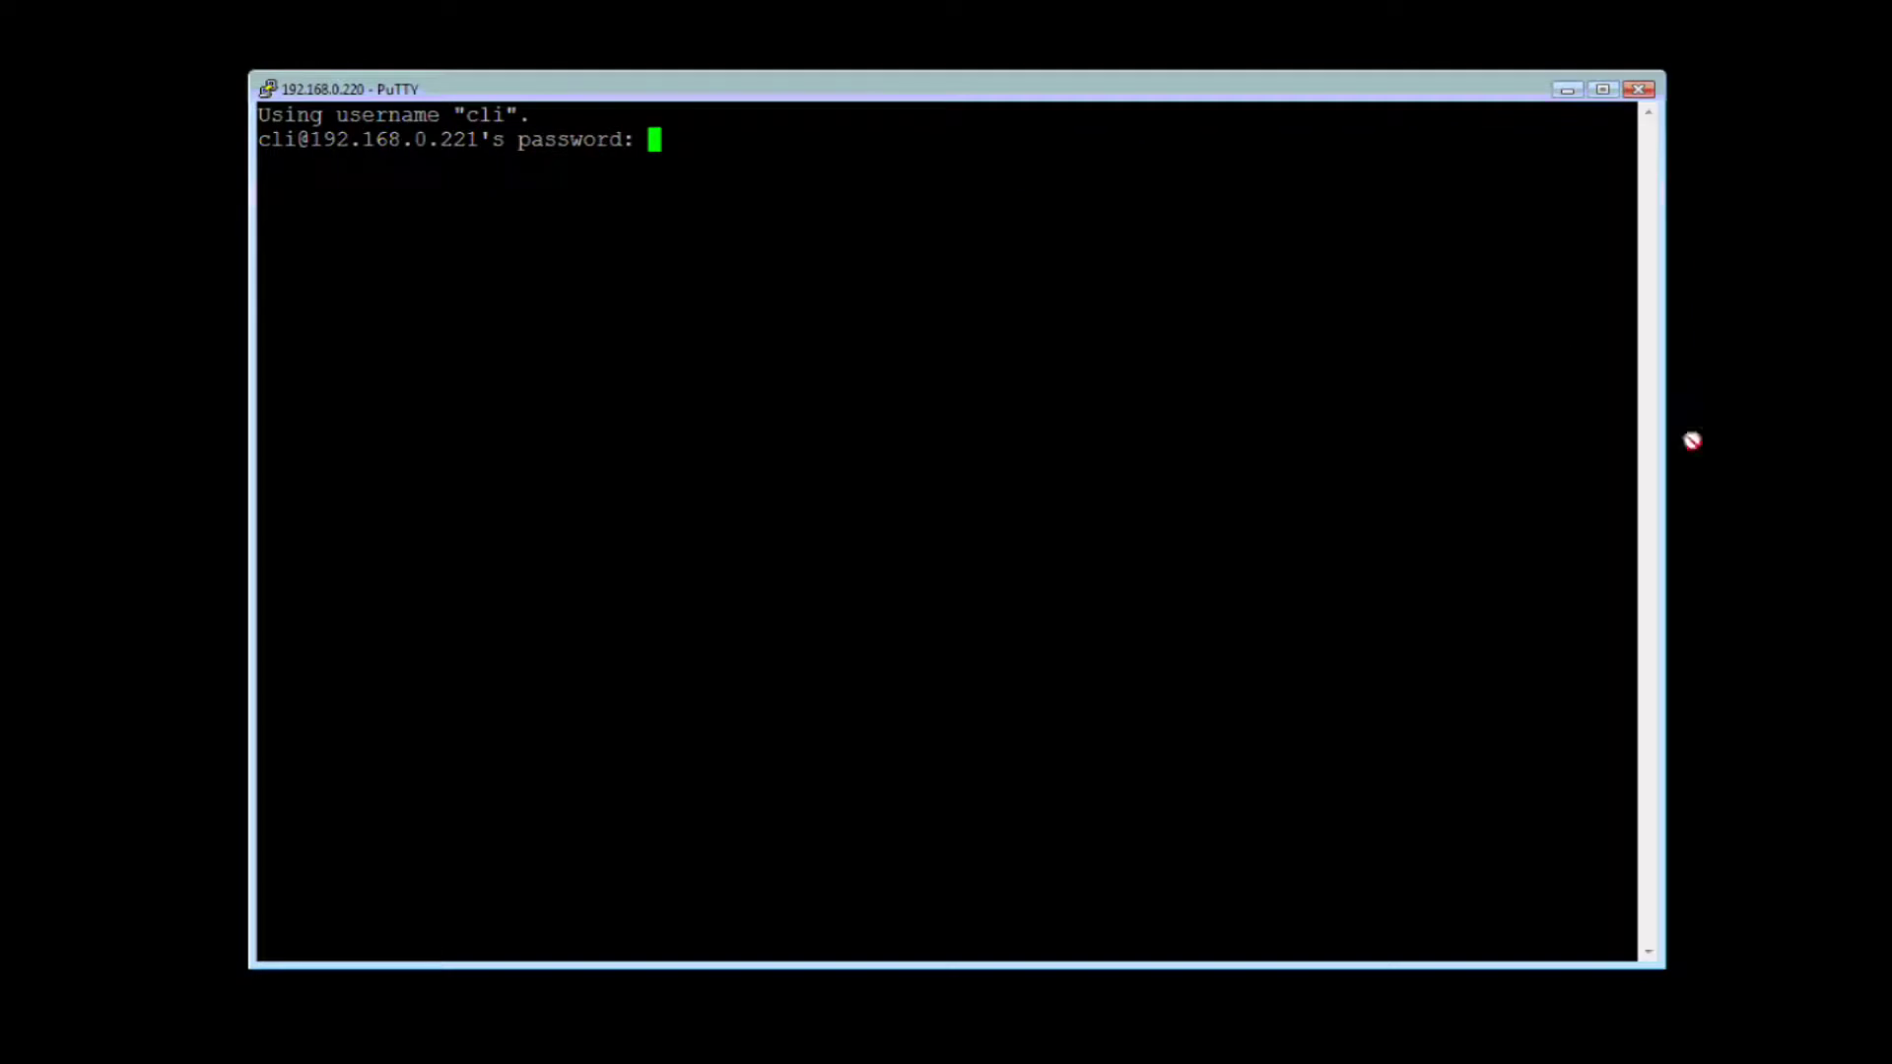
left_click(1859, 516)
left_click(1238, 347)
key("Return")
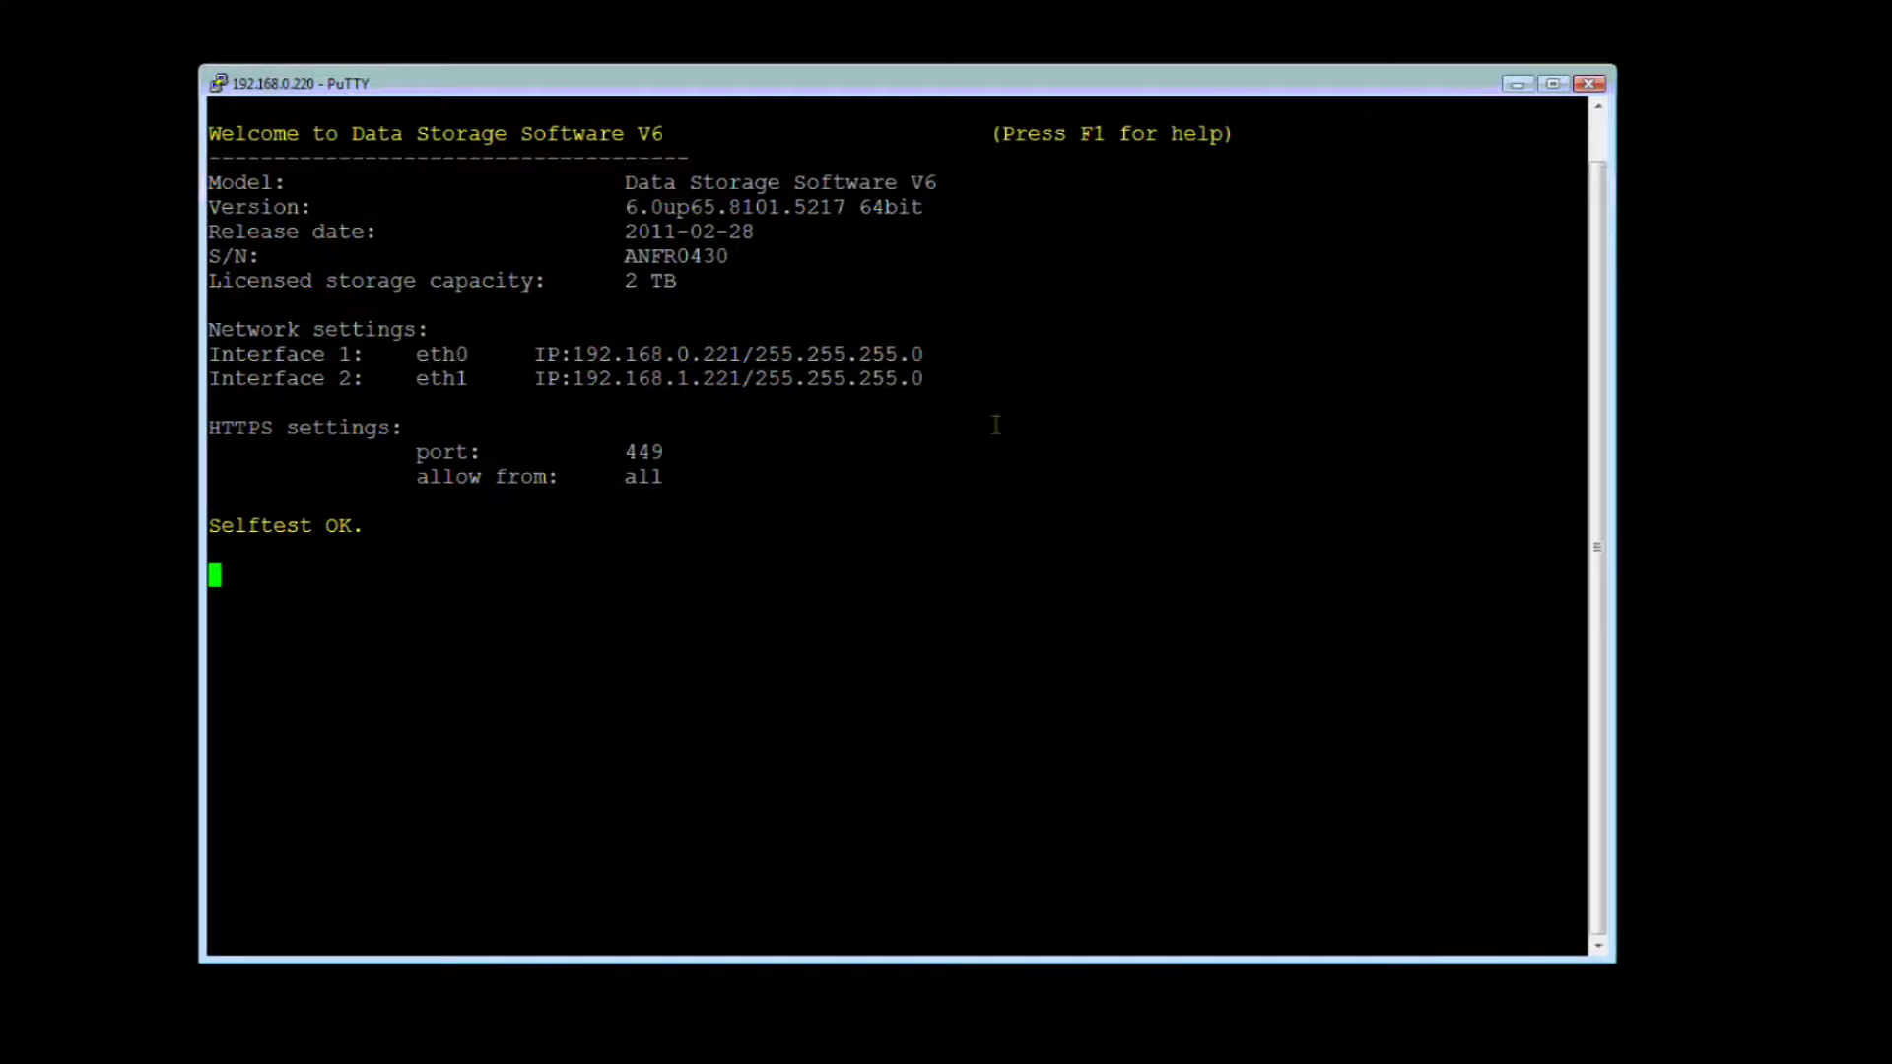
scroll(995, 424, "up", 1)
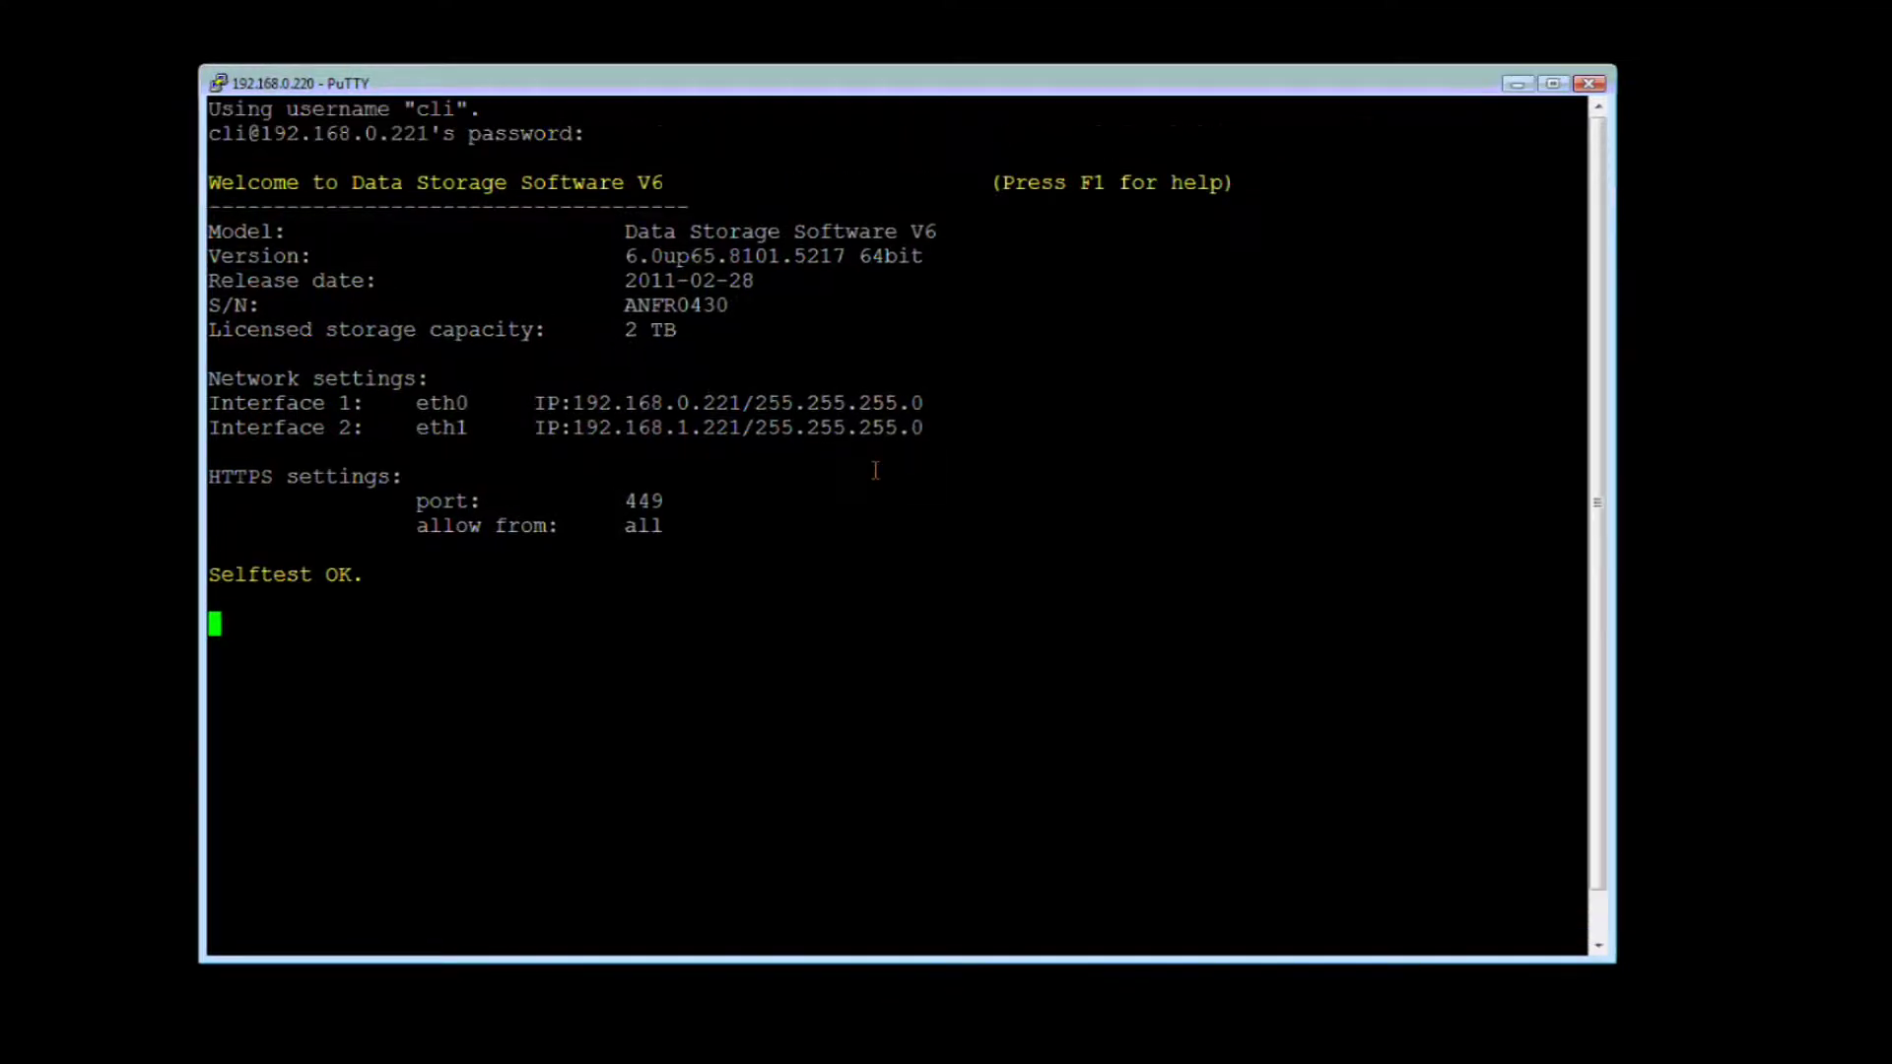
left_click(1552, 82)
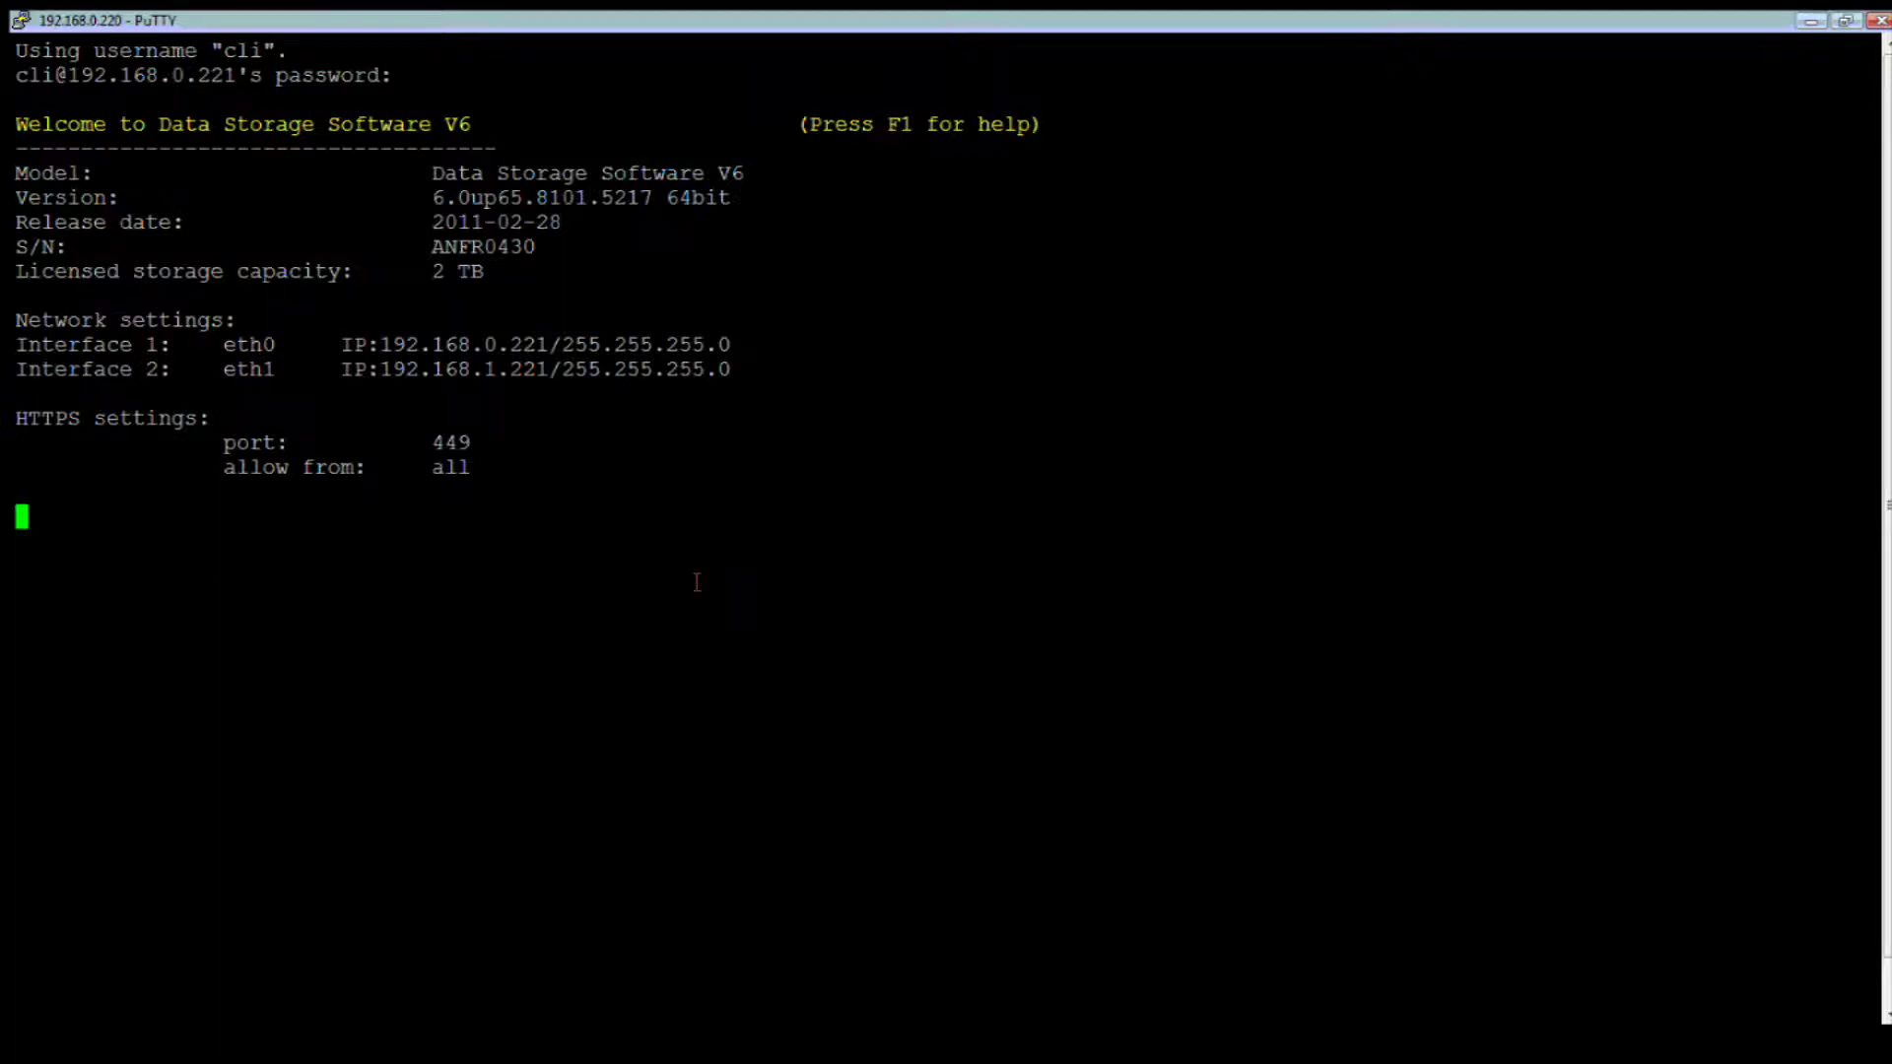
Open the Extended tools warning and back out, and review the key sequences in the console help
key("ctrl+alt+x")
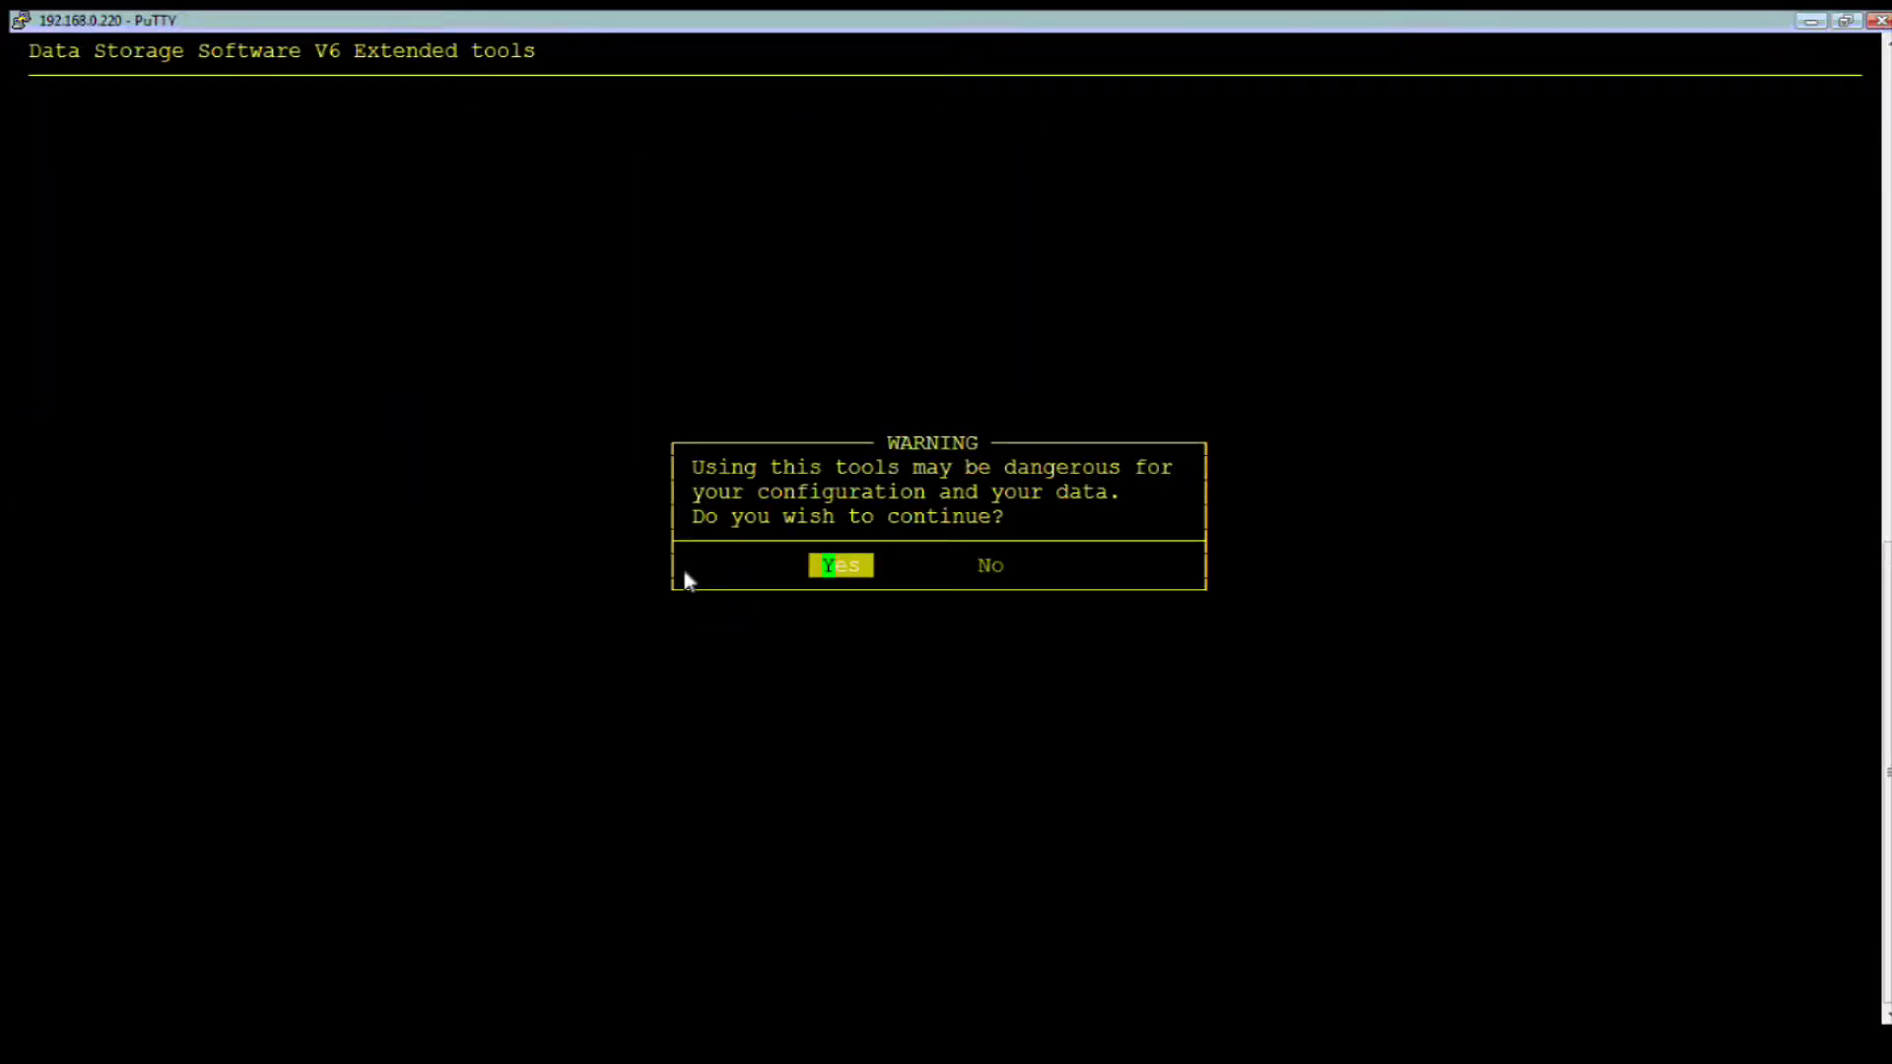
key("Escape")
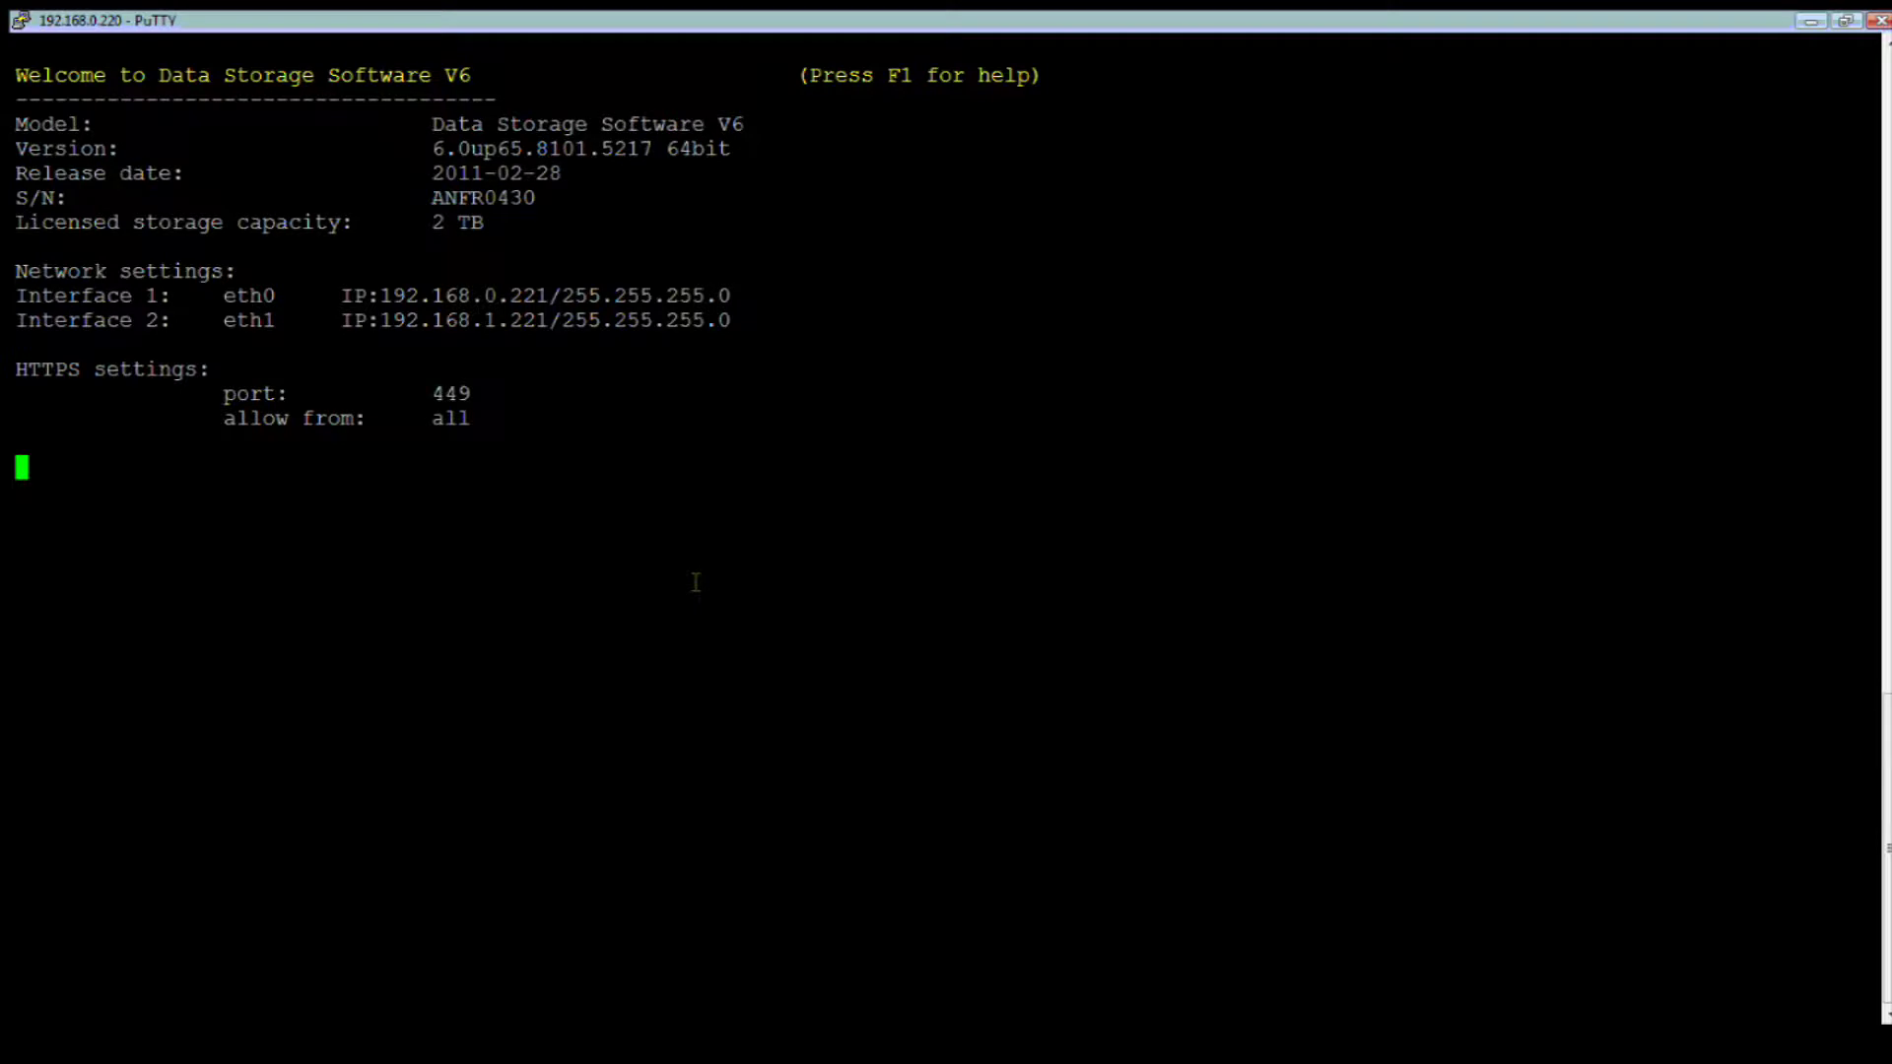
key("F1")
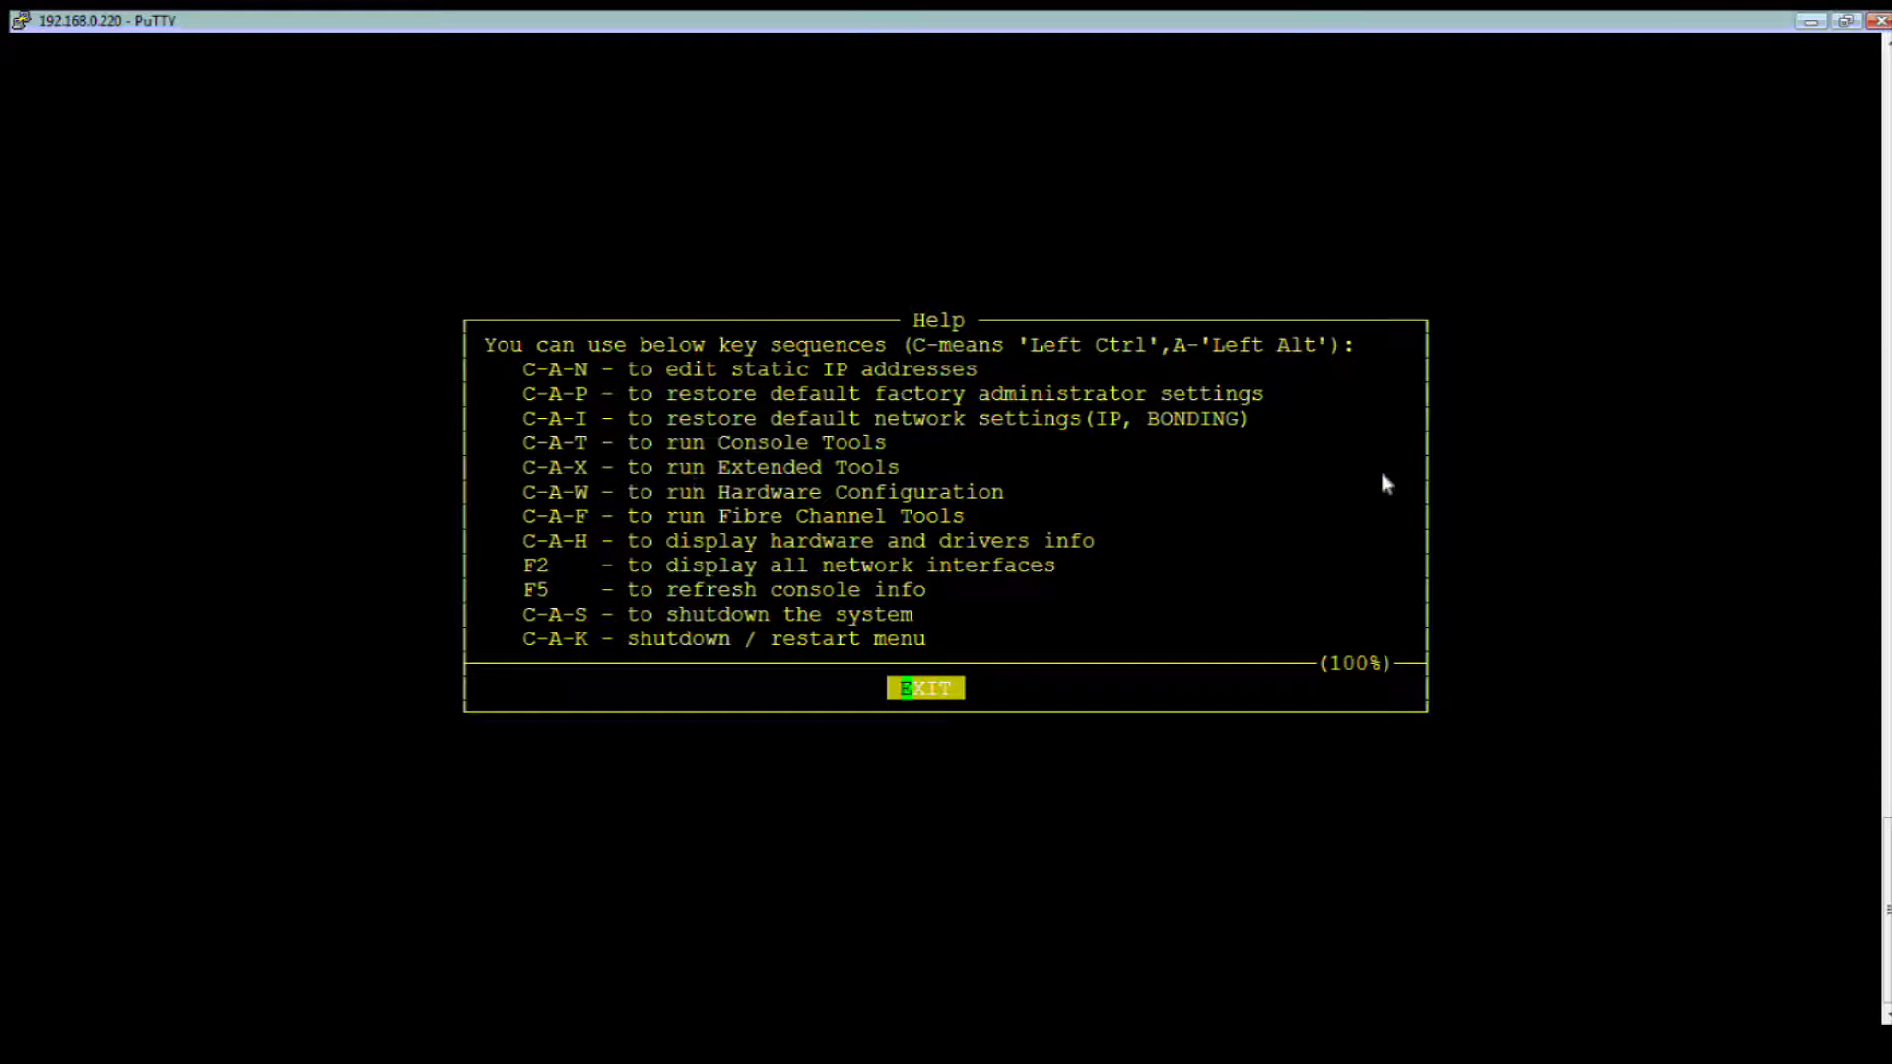
key("Return")
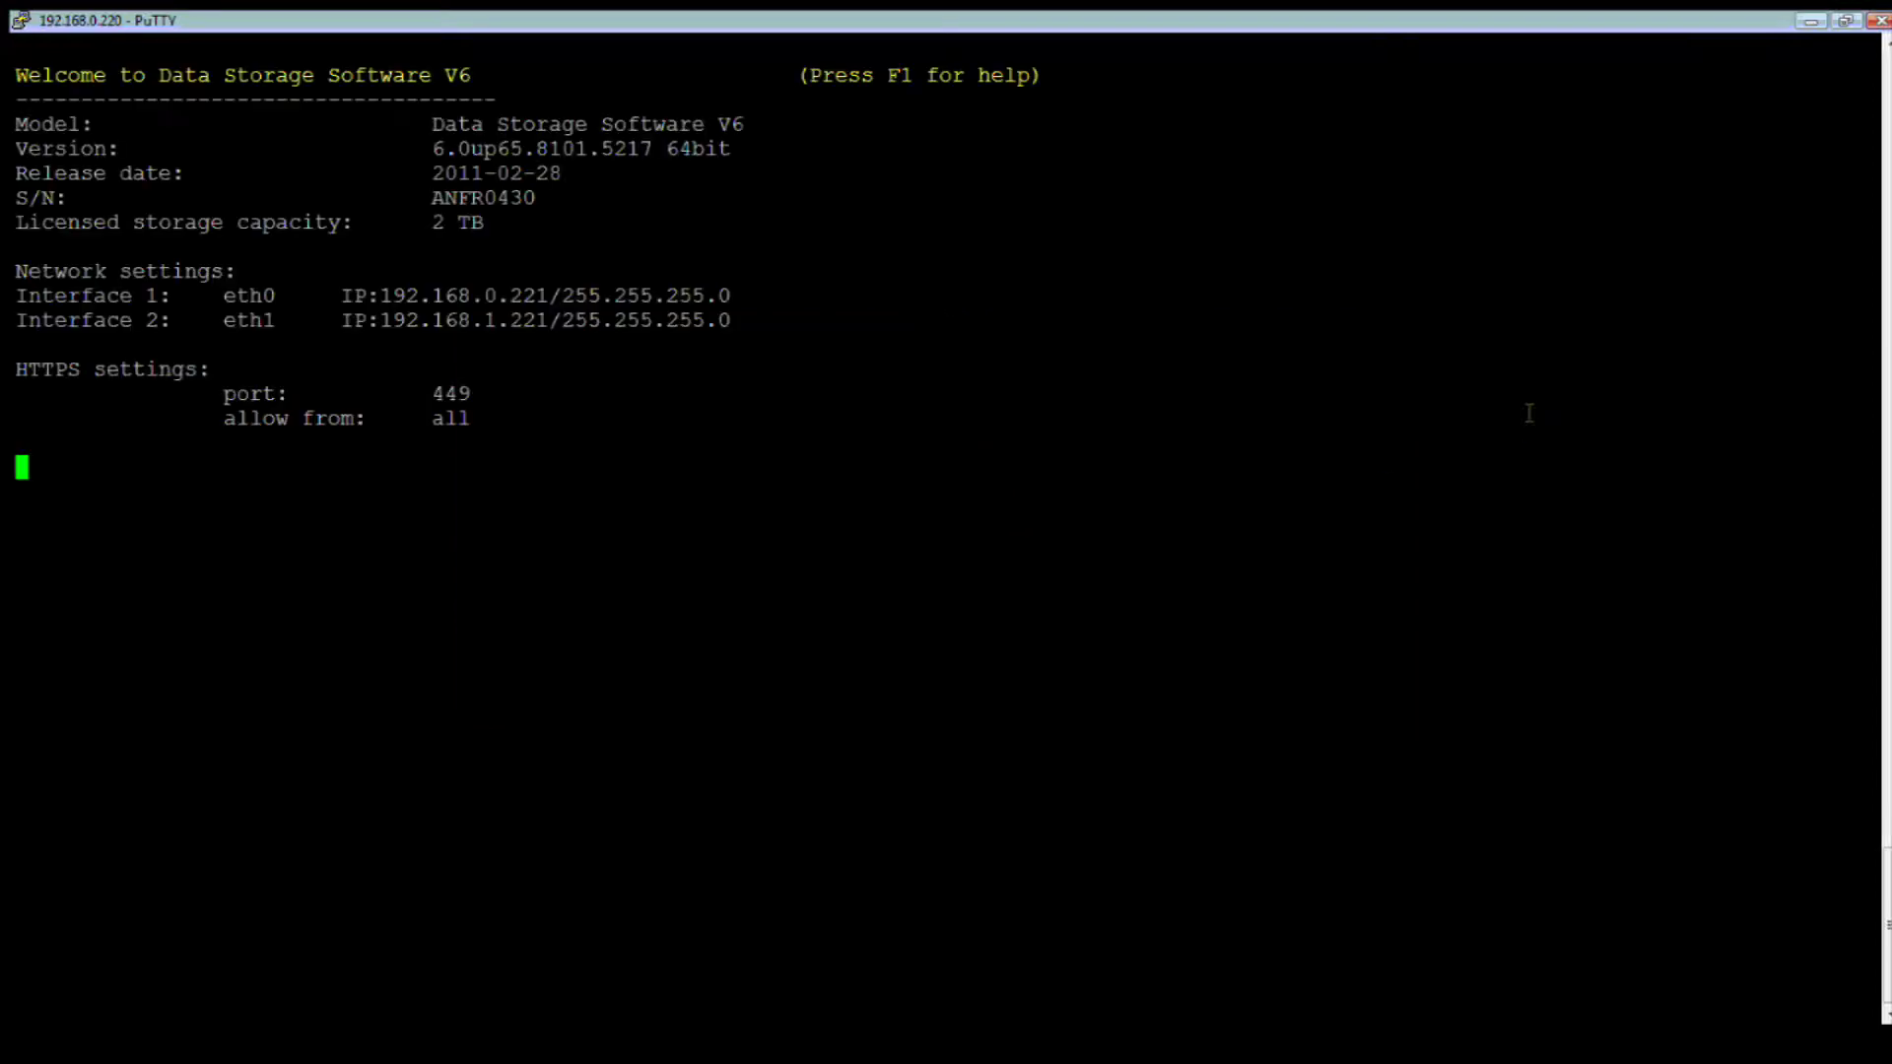
Run the Extended tools, accept the warning and enter the administrator password
key("ctrl+alt+x")
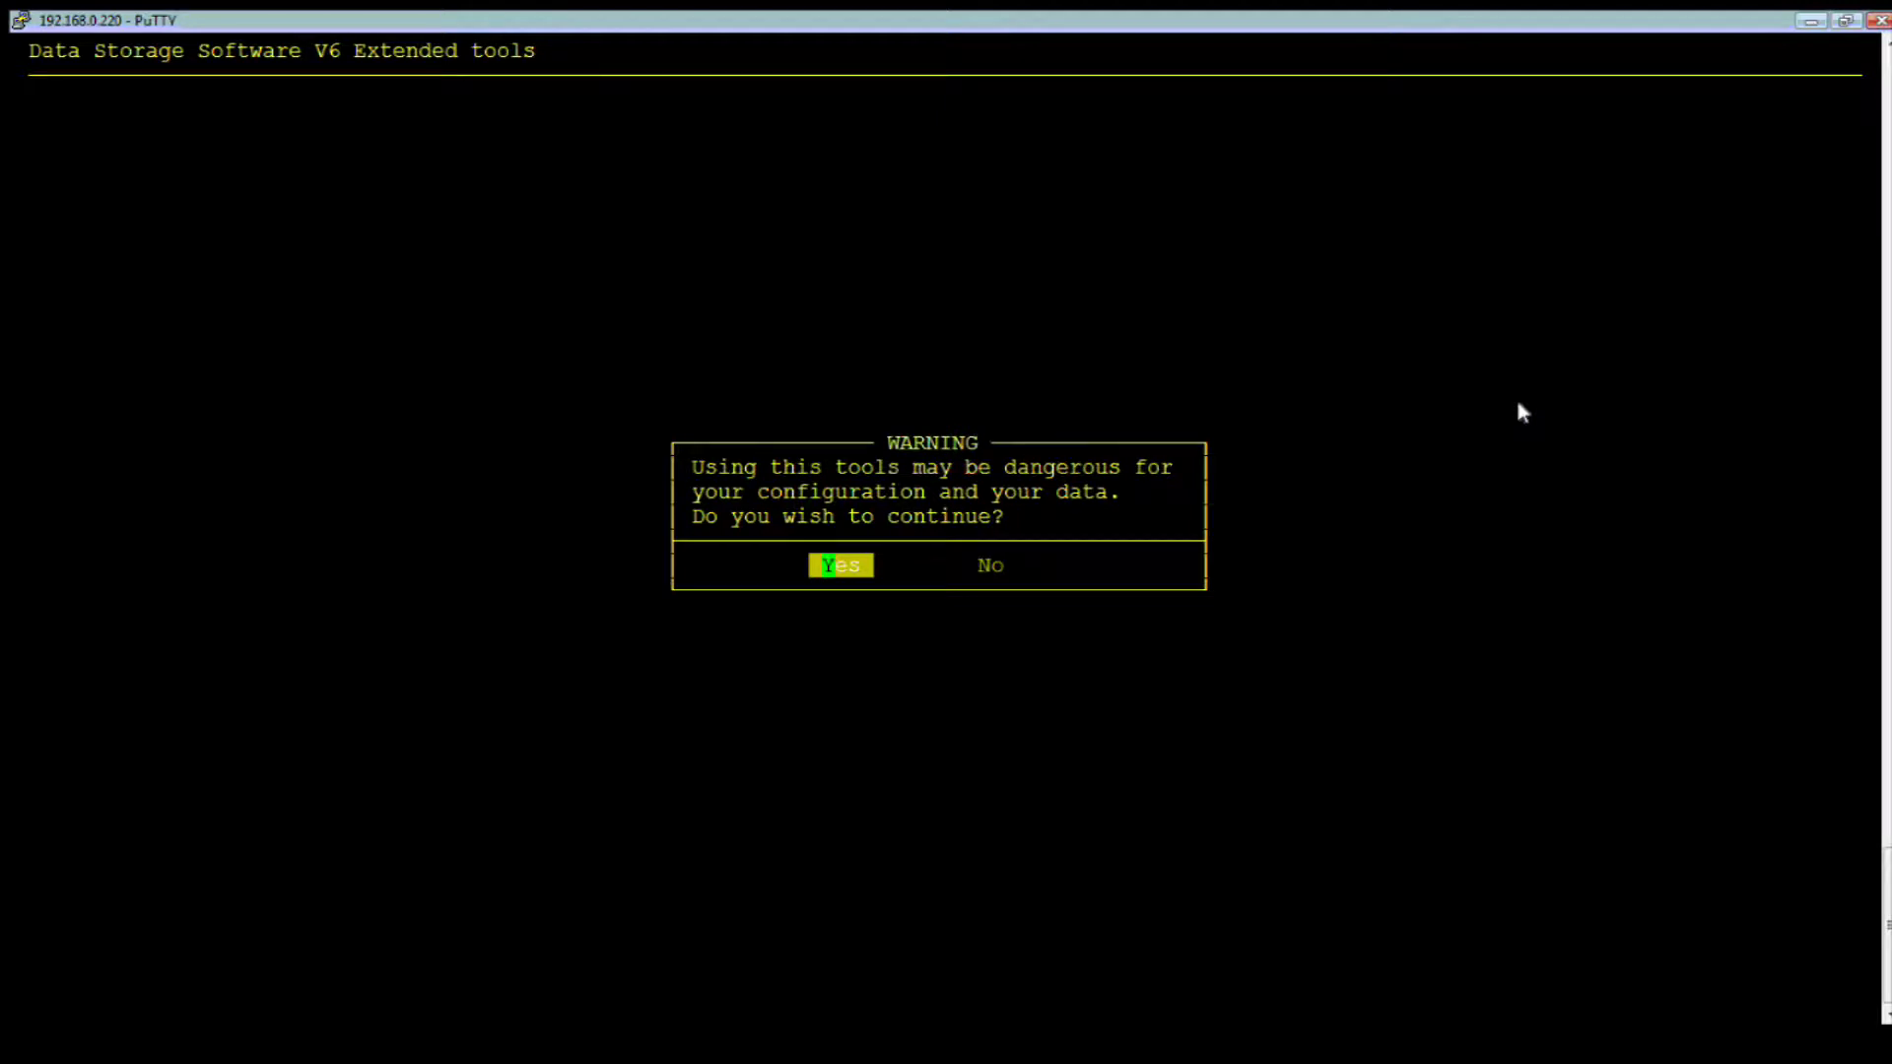
key("Return")
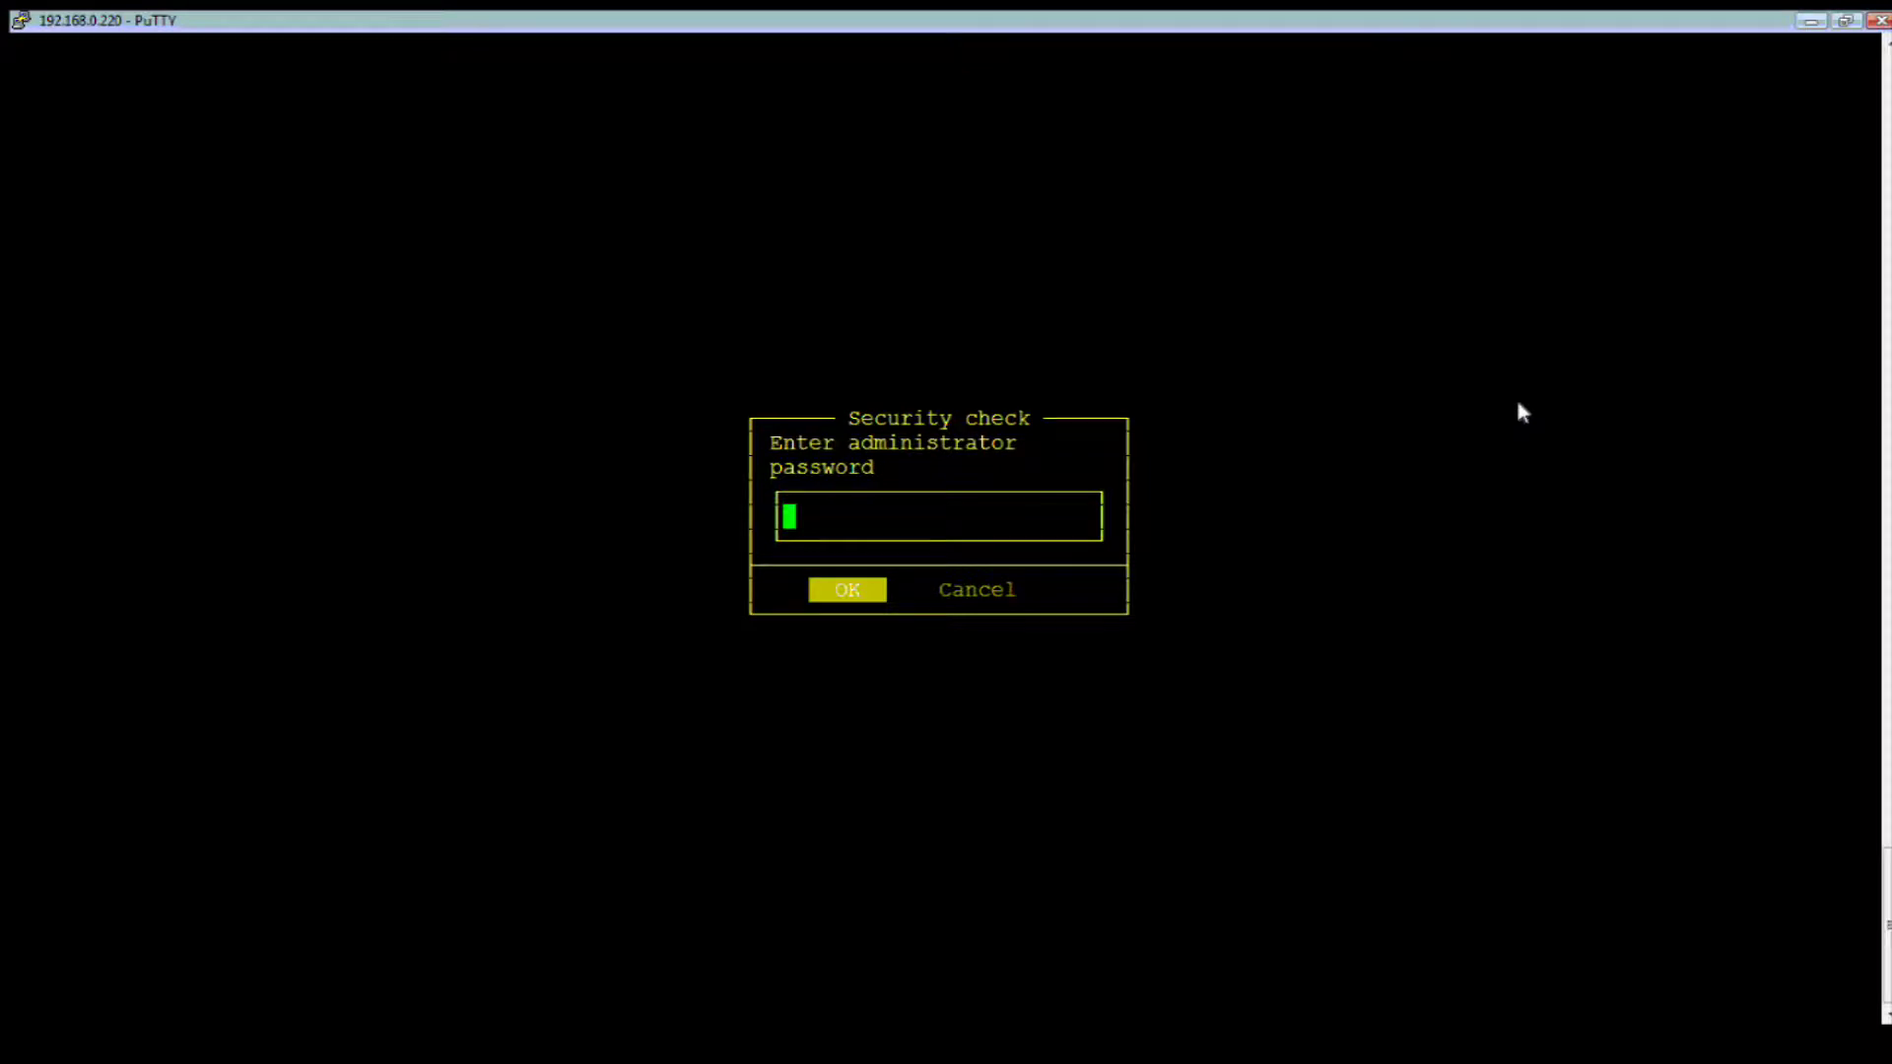
key("Return")
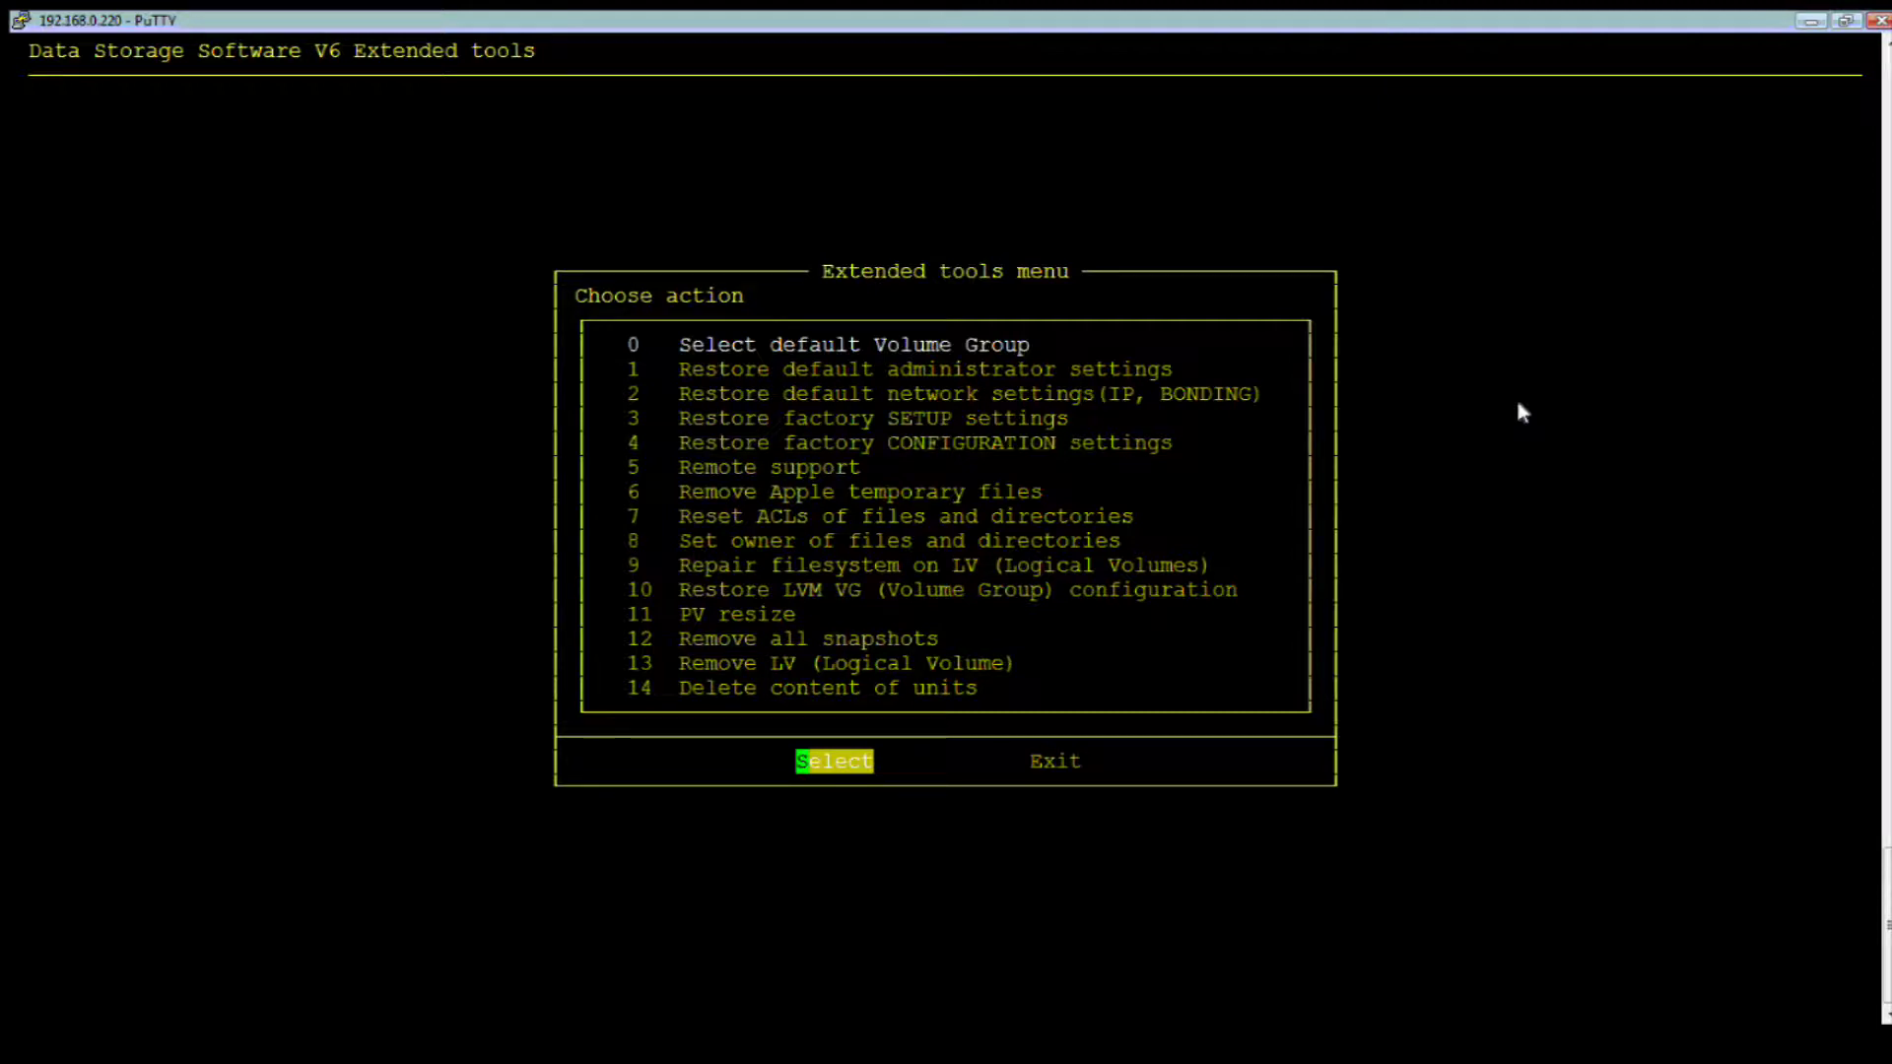
Choose the Delete content of units action and pass its security check with the administrator password
key("Down")
key("Down")
key("Down")
key("Down")
key("Down")
key("Down")
key("Down")
key("Down")
key("Down")
key("Down")
key("Down")
key("Down")
key("Down")
key("Down")
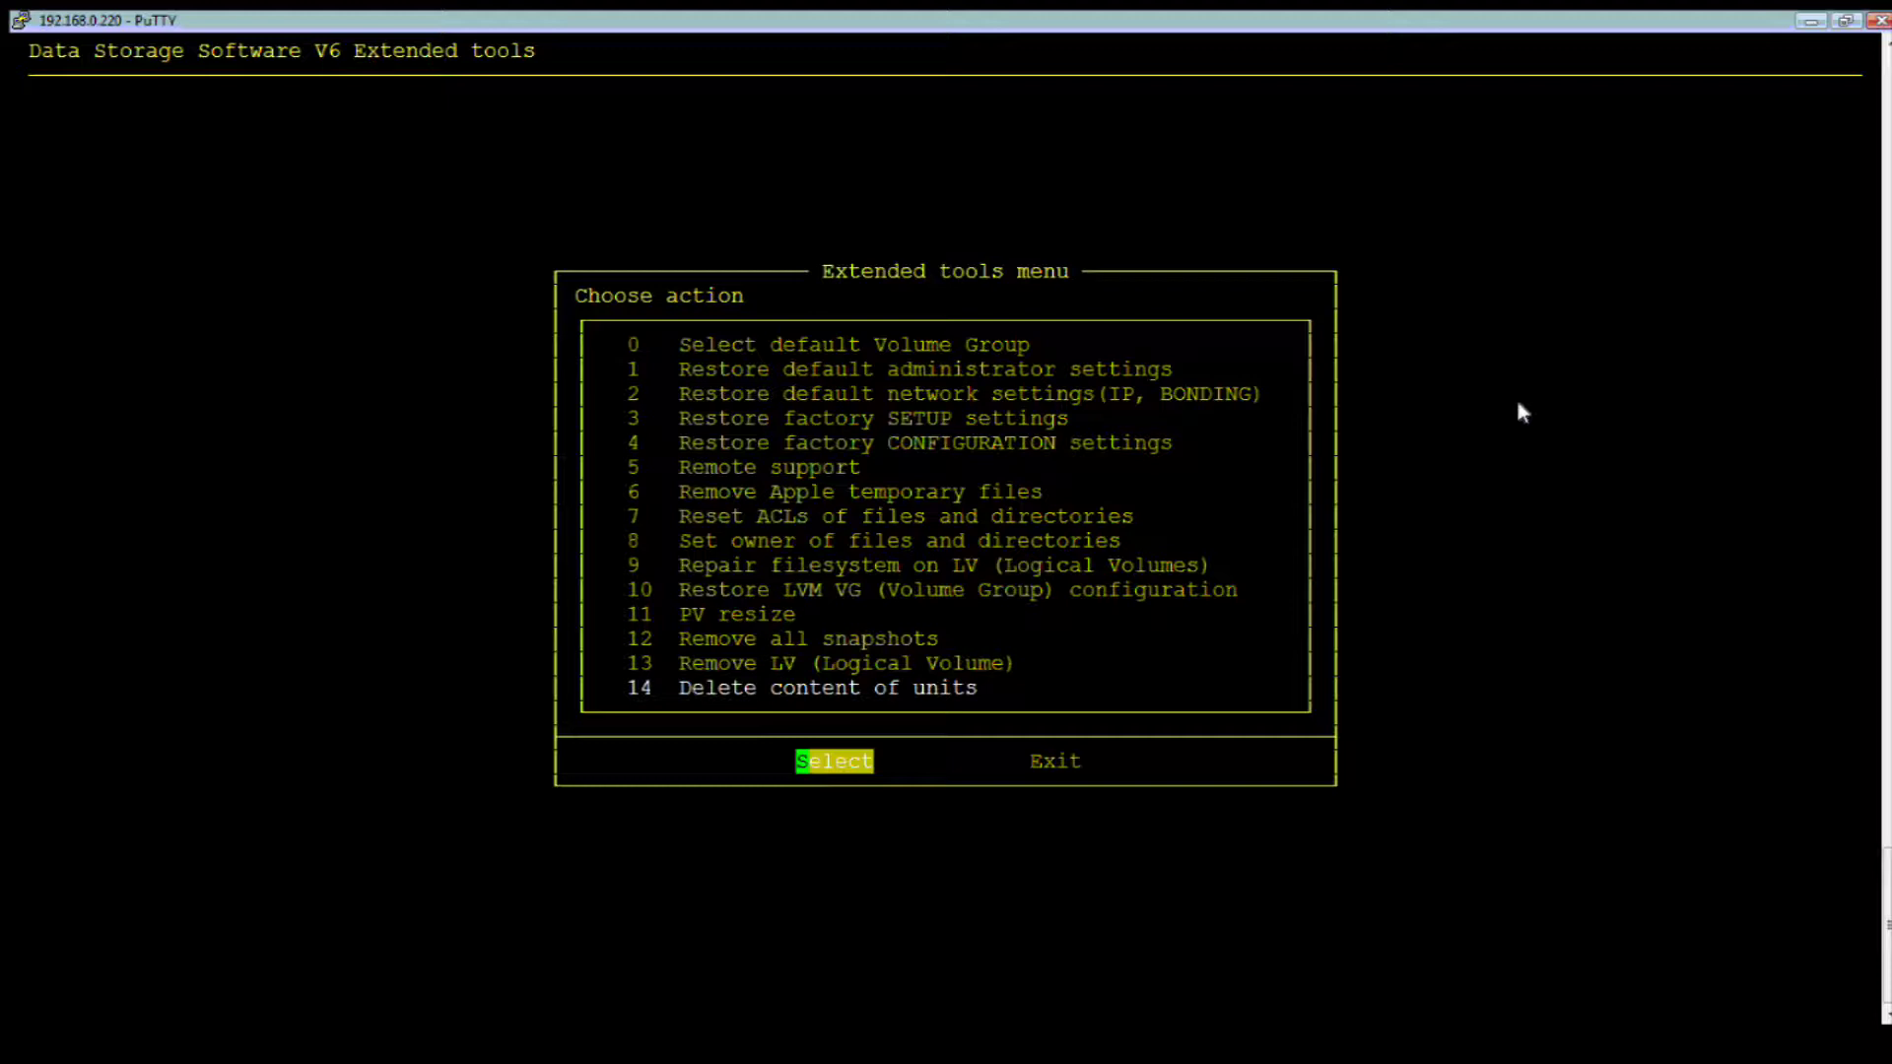
key("Return")
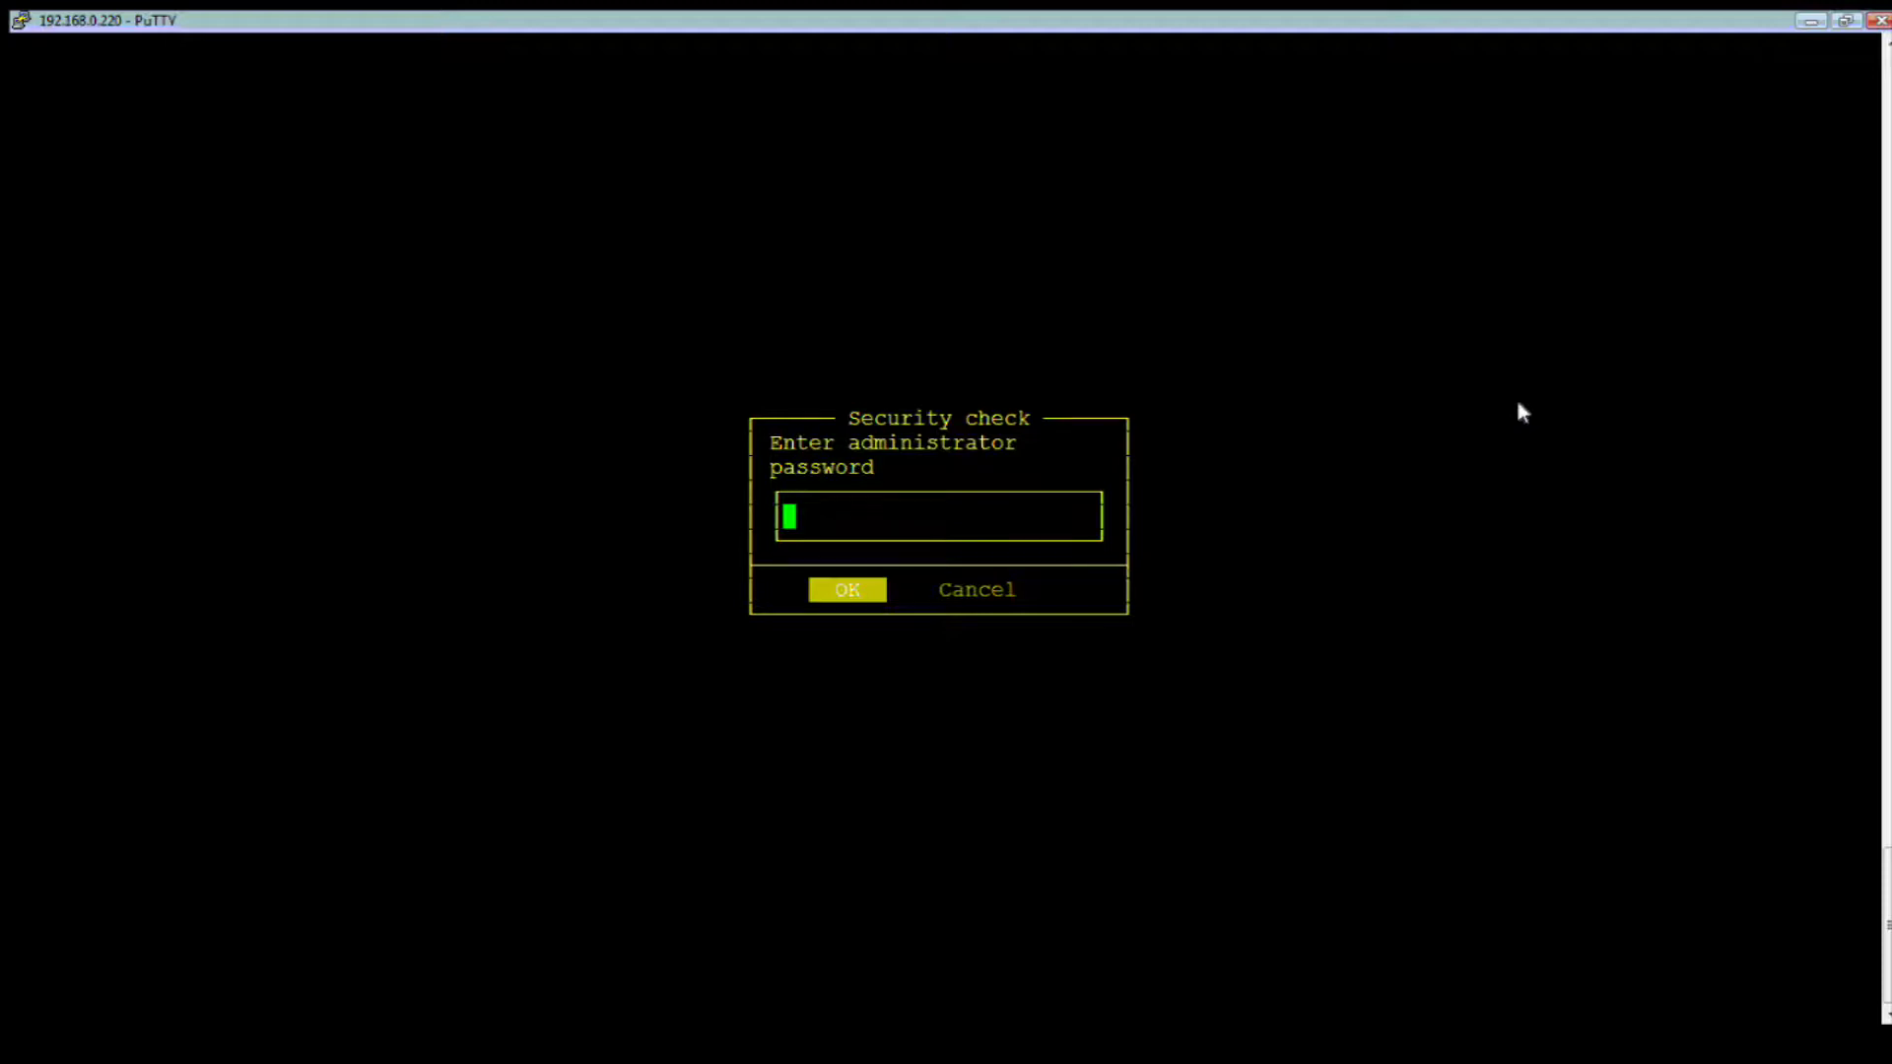
key("Return")
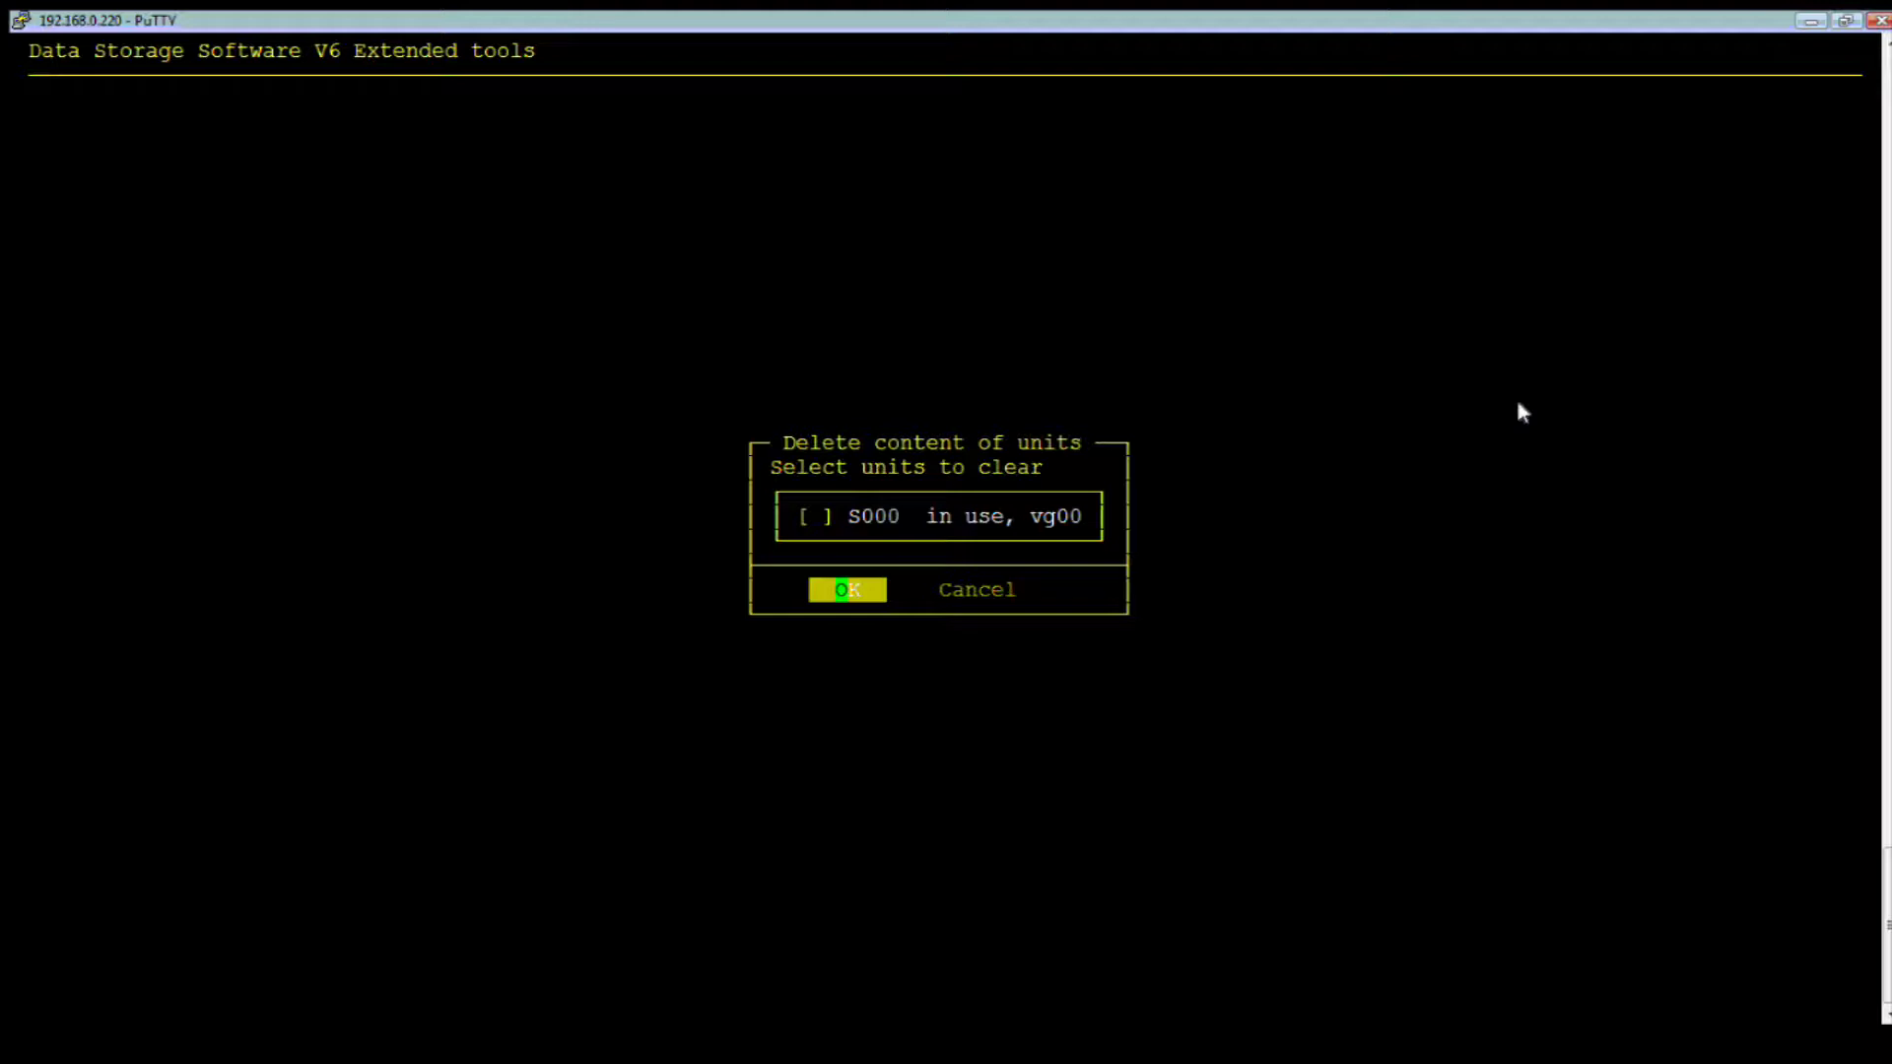
Clear the content of unit S000, reboot the system and return to Firefox
key("space")
key("Return")
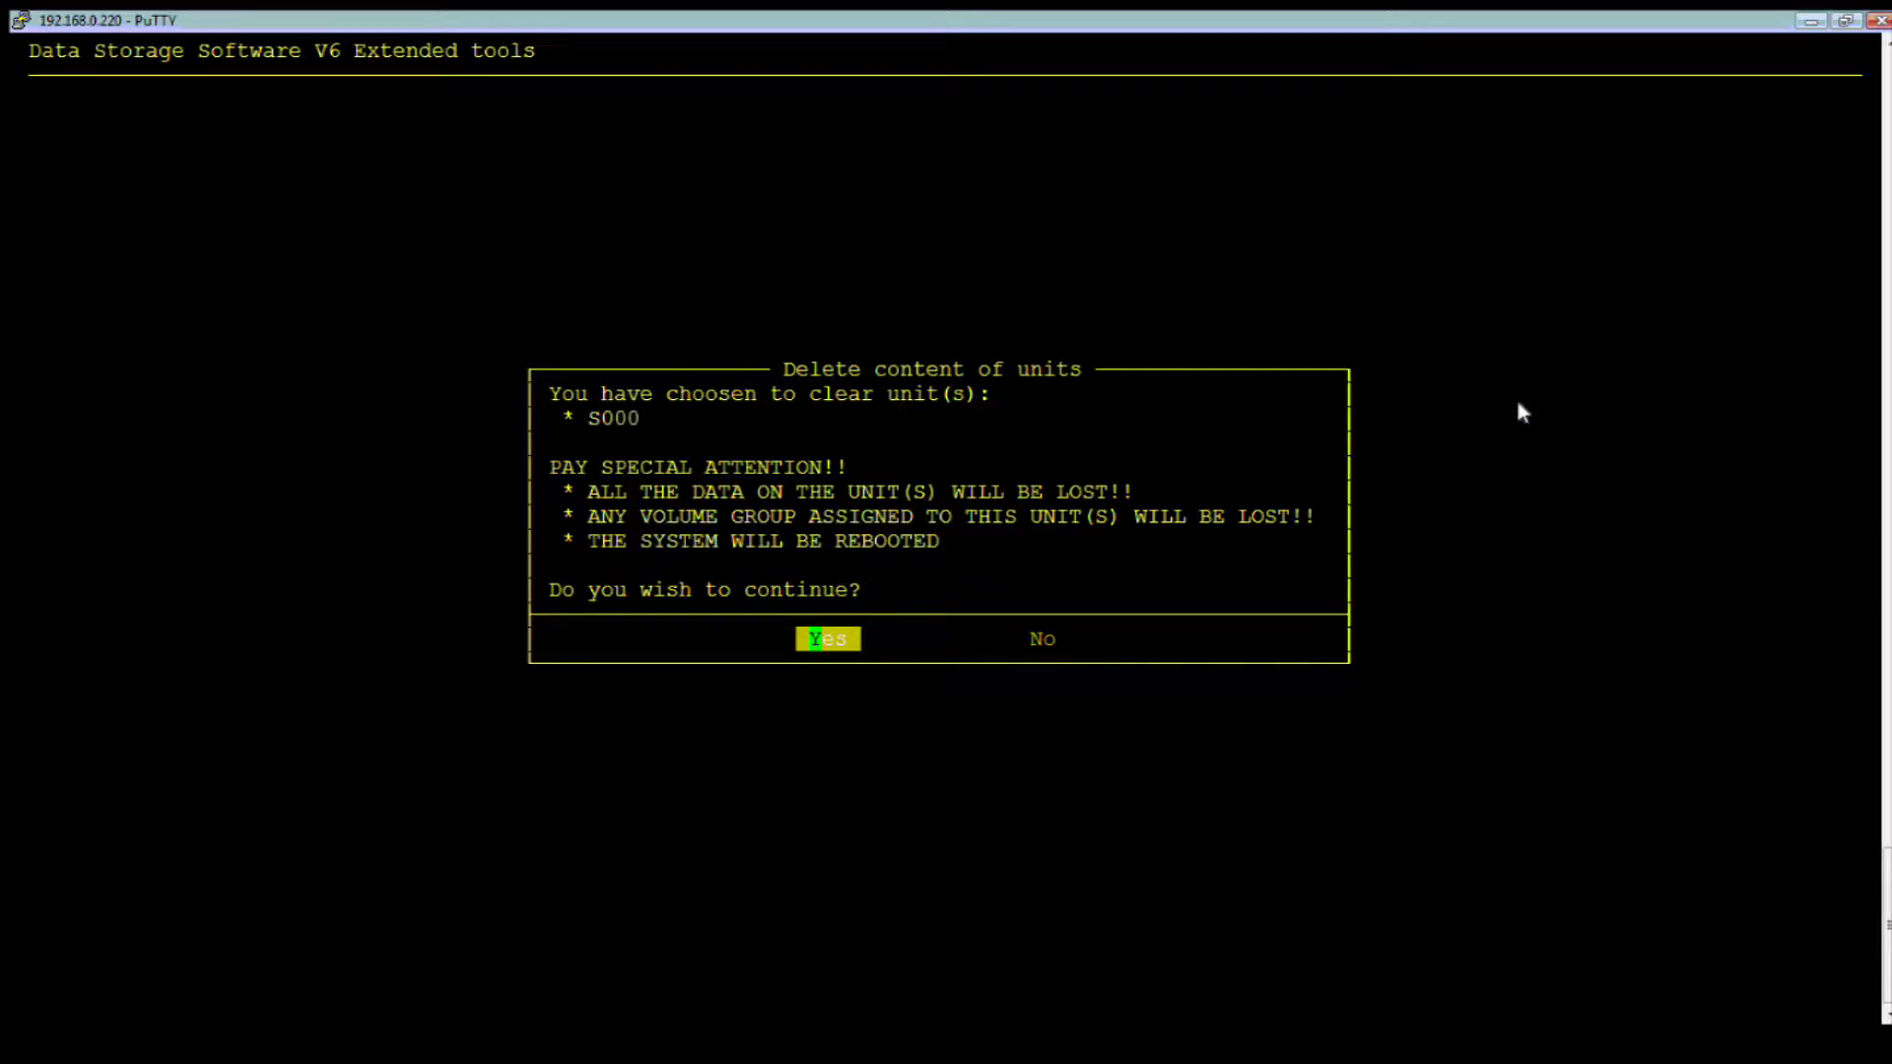
key("Return")
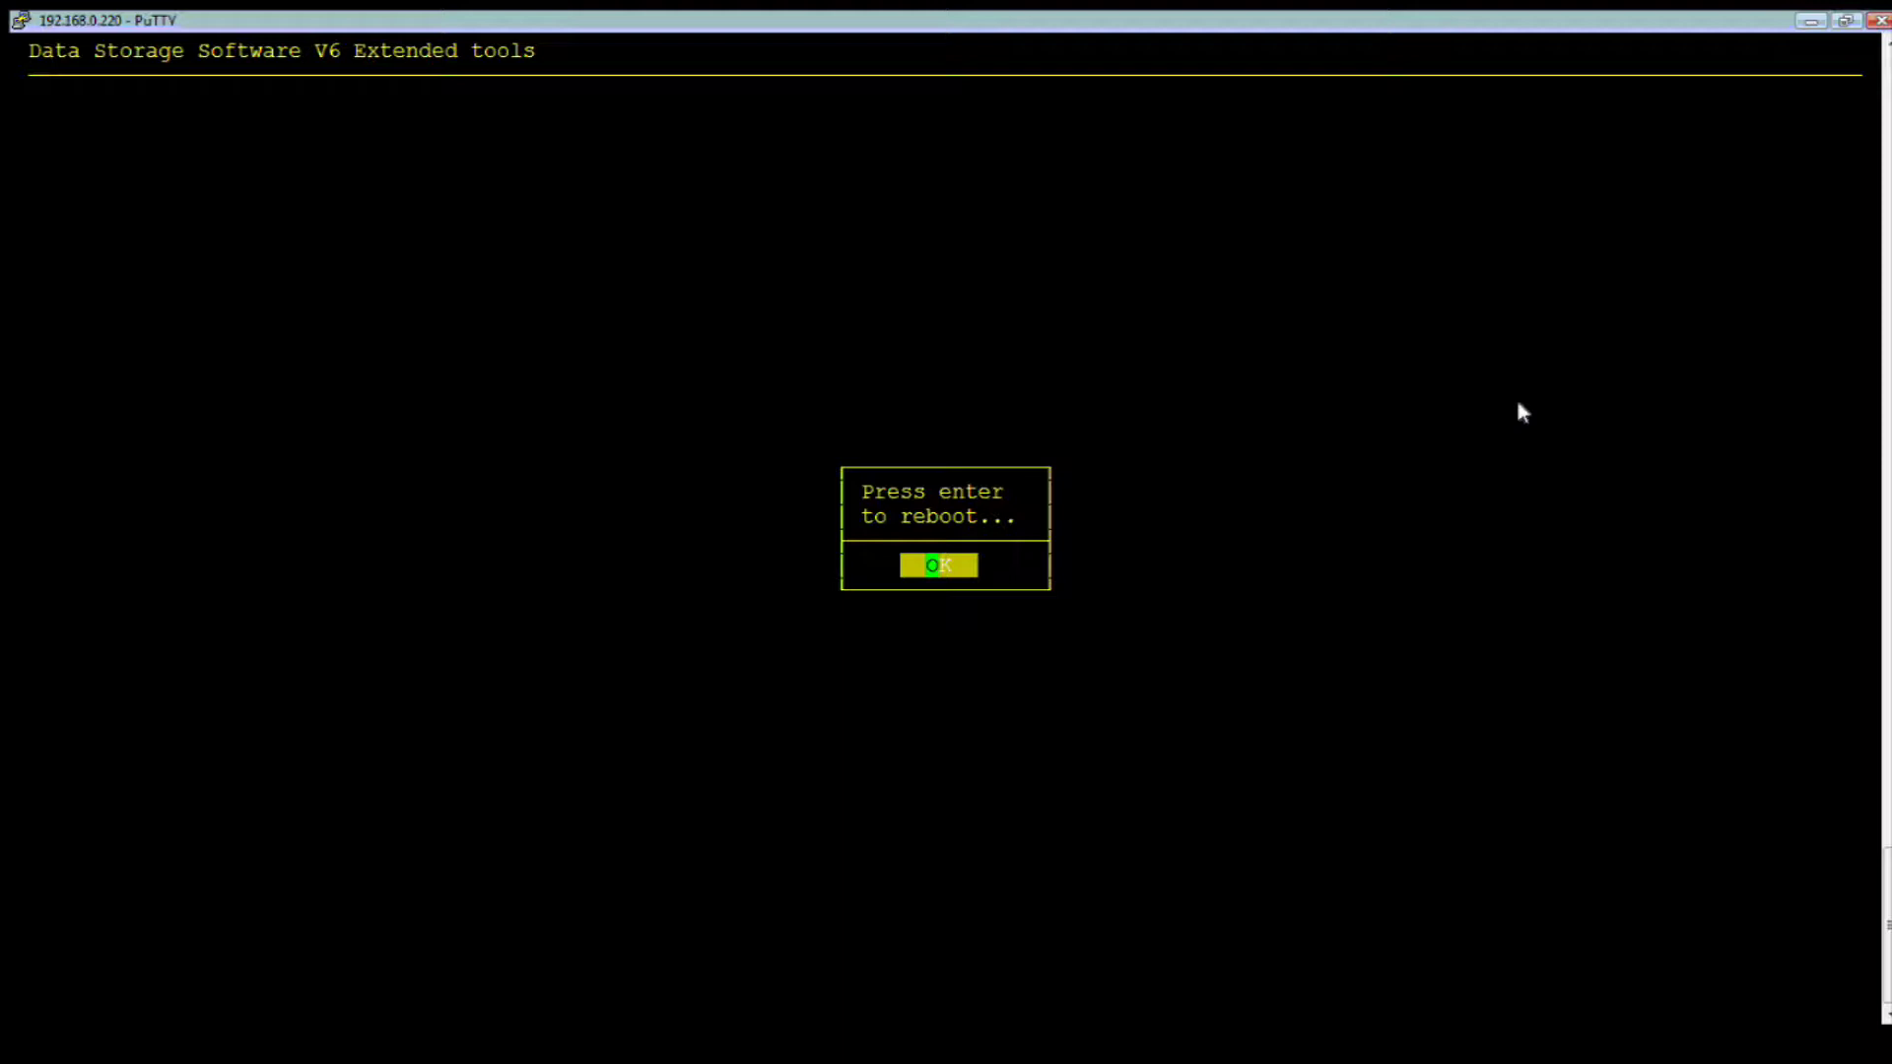
key("Return")
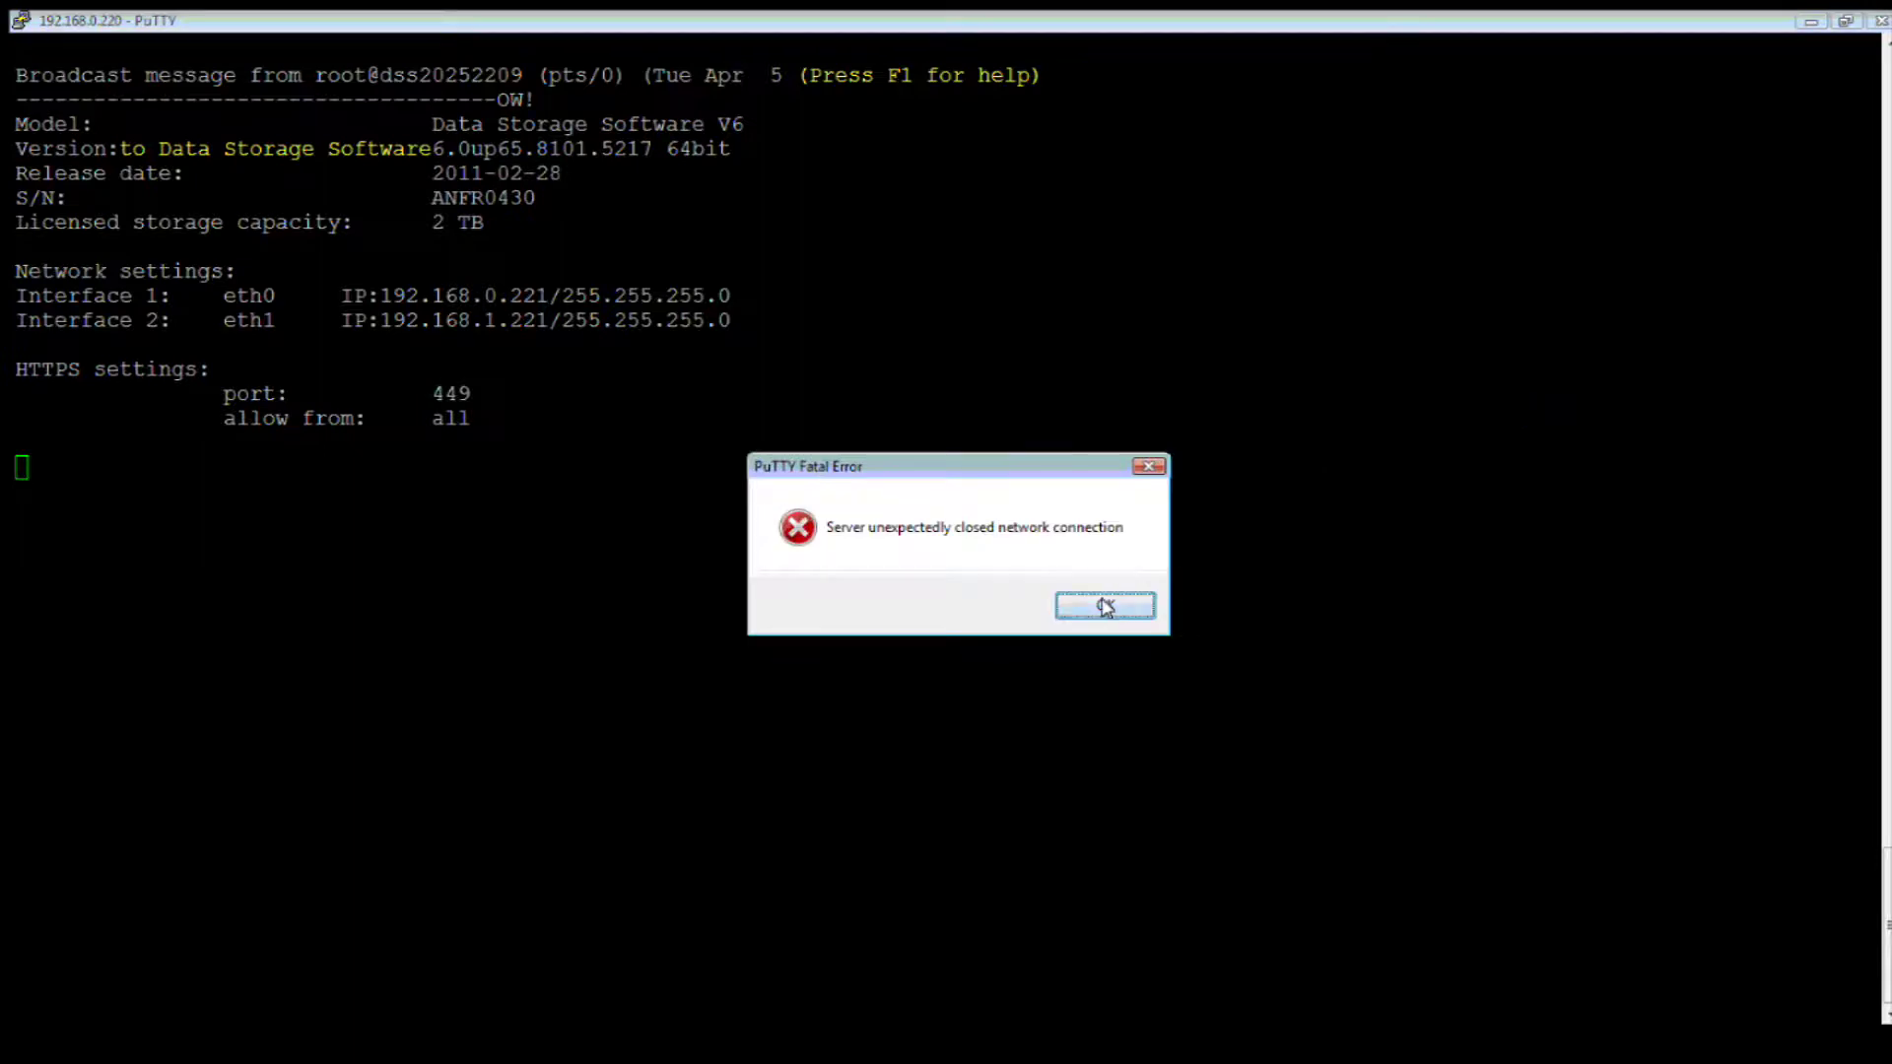
left_click(1105, 606)
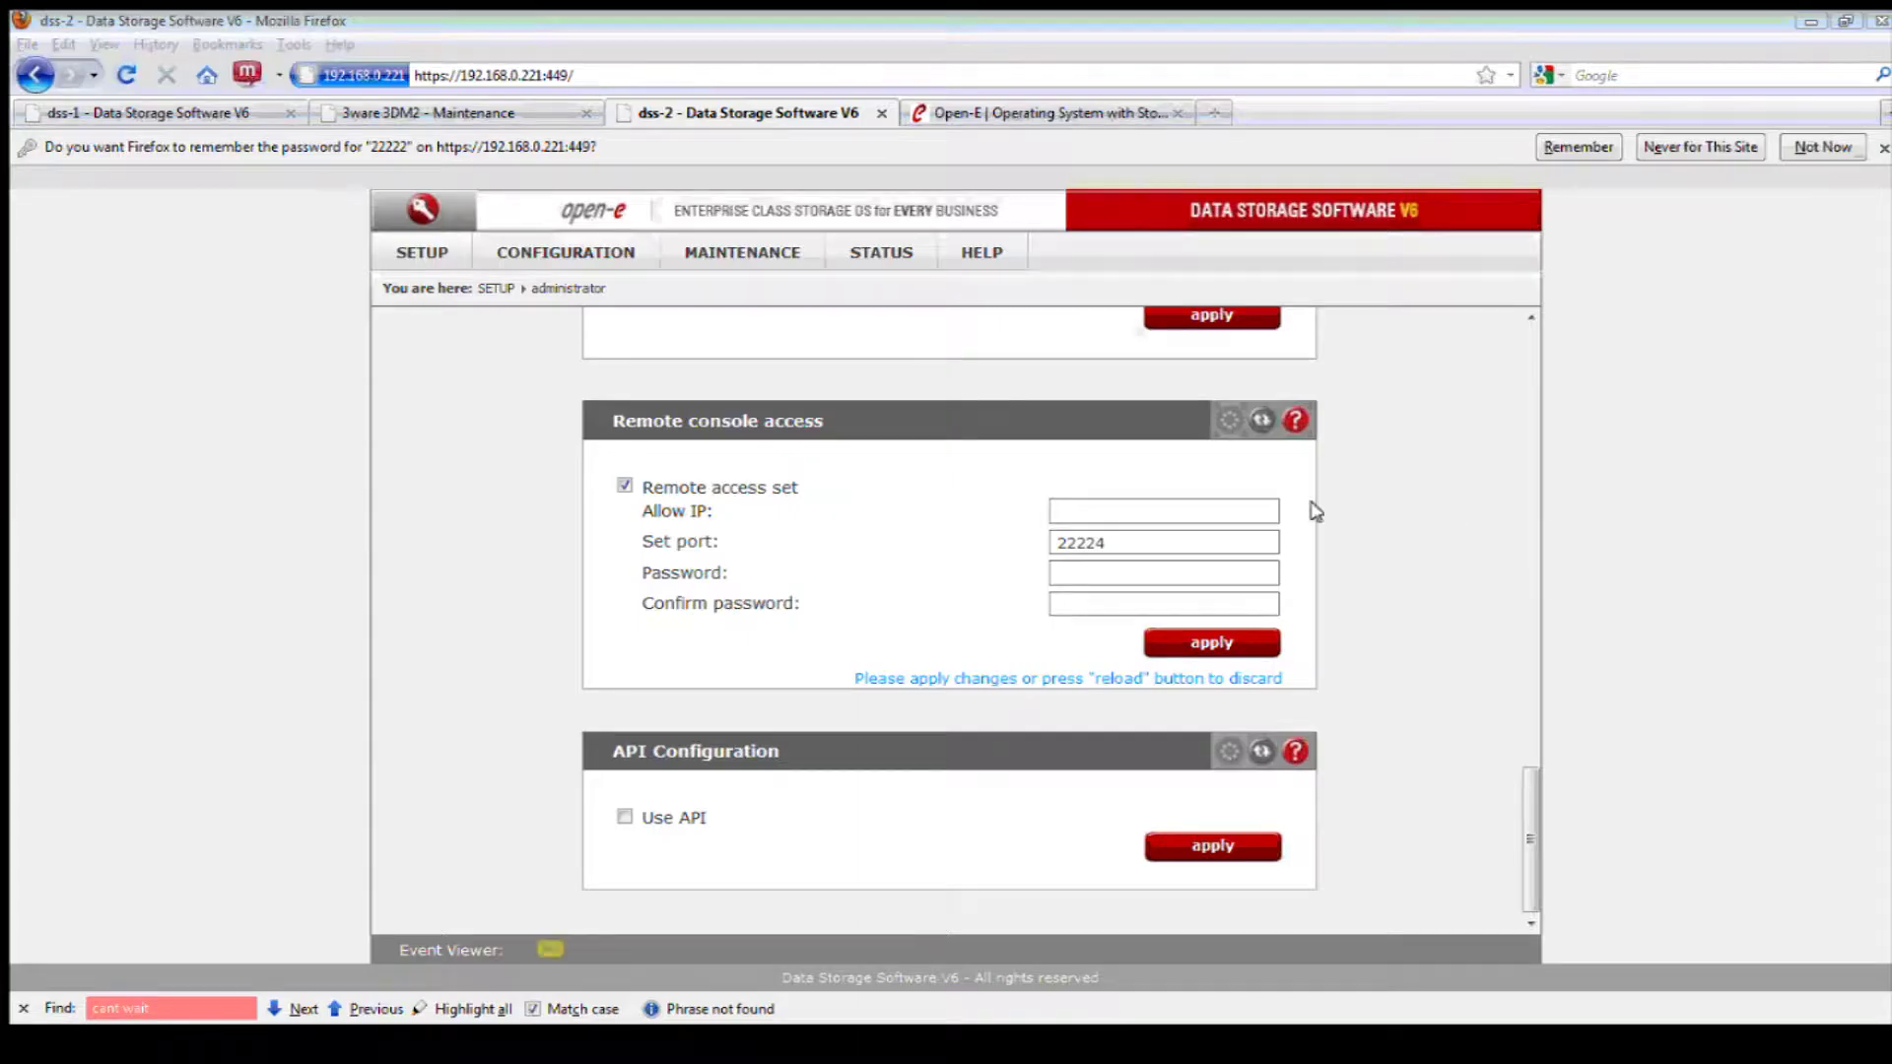
View the volume groups of dss-2 and open its shutdown maintenance page
mouse_move(579, 249)
mouse_move(706, 287)
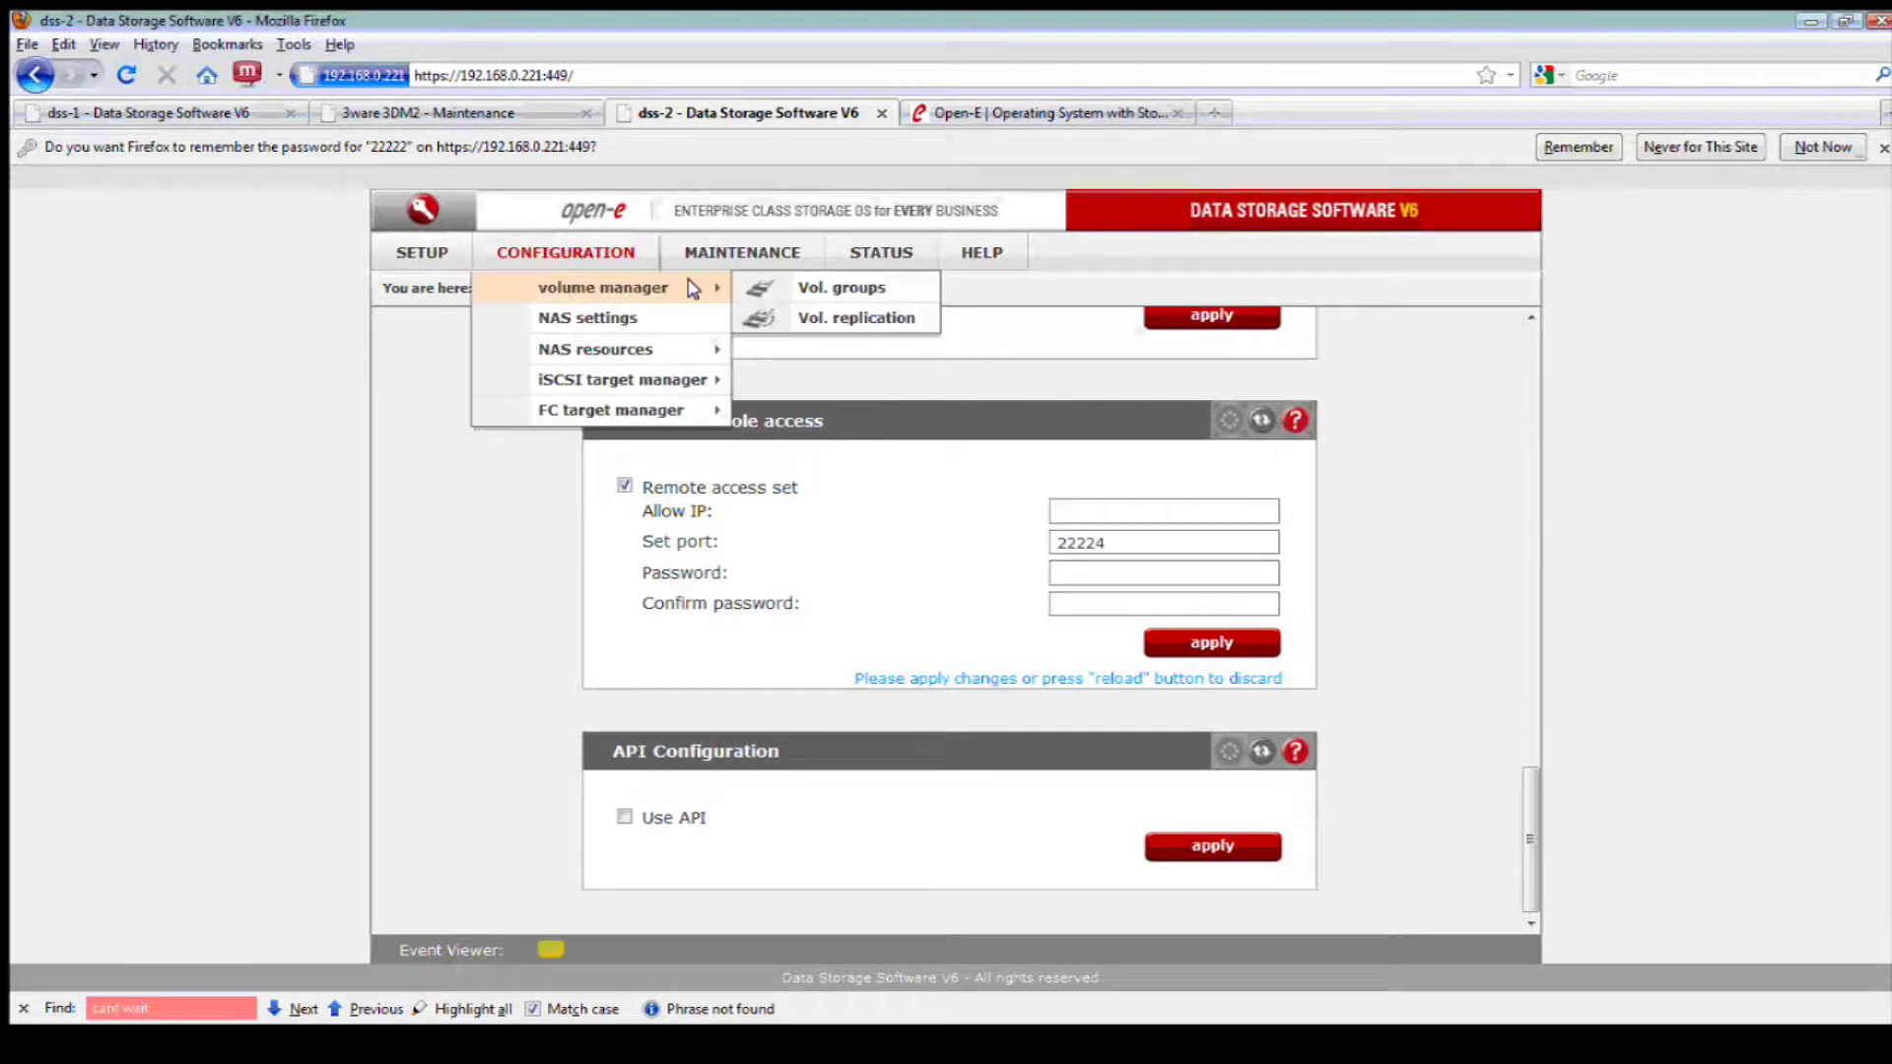
left_click(811, 292)
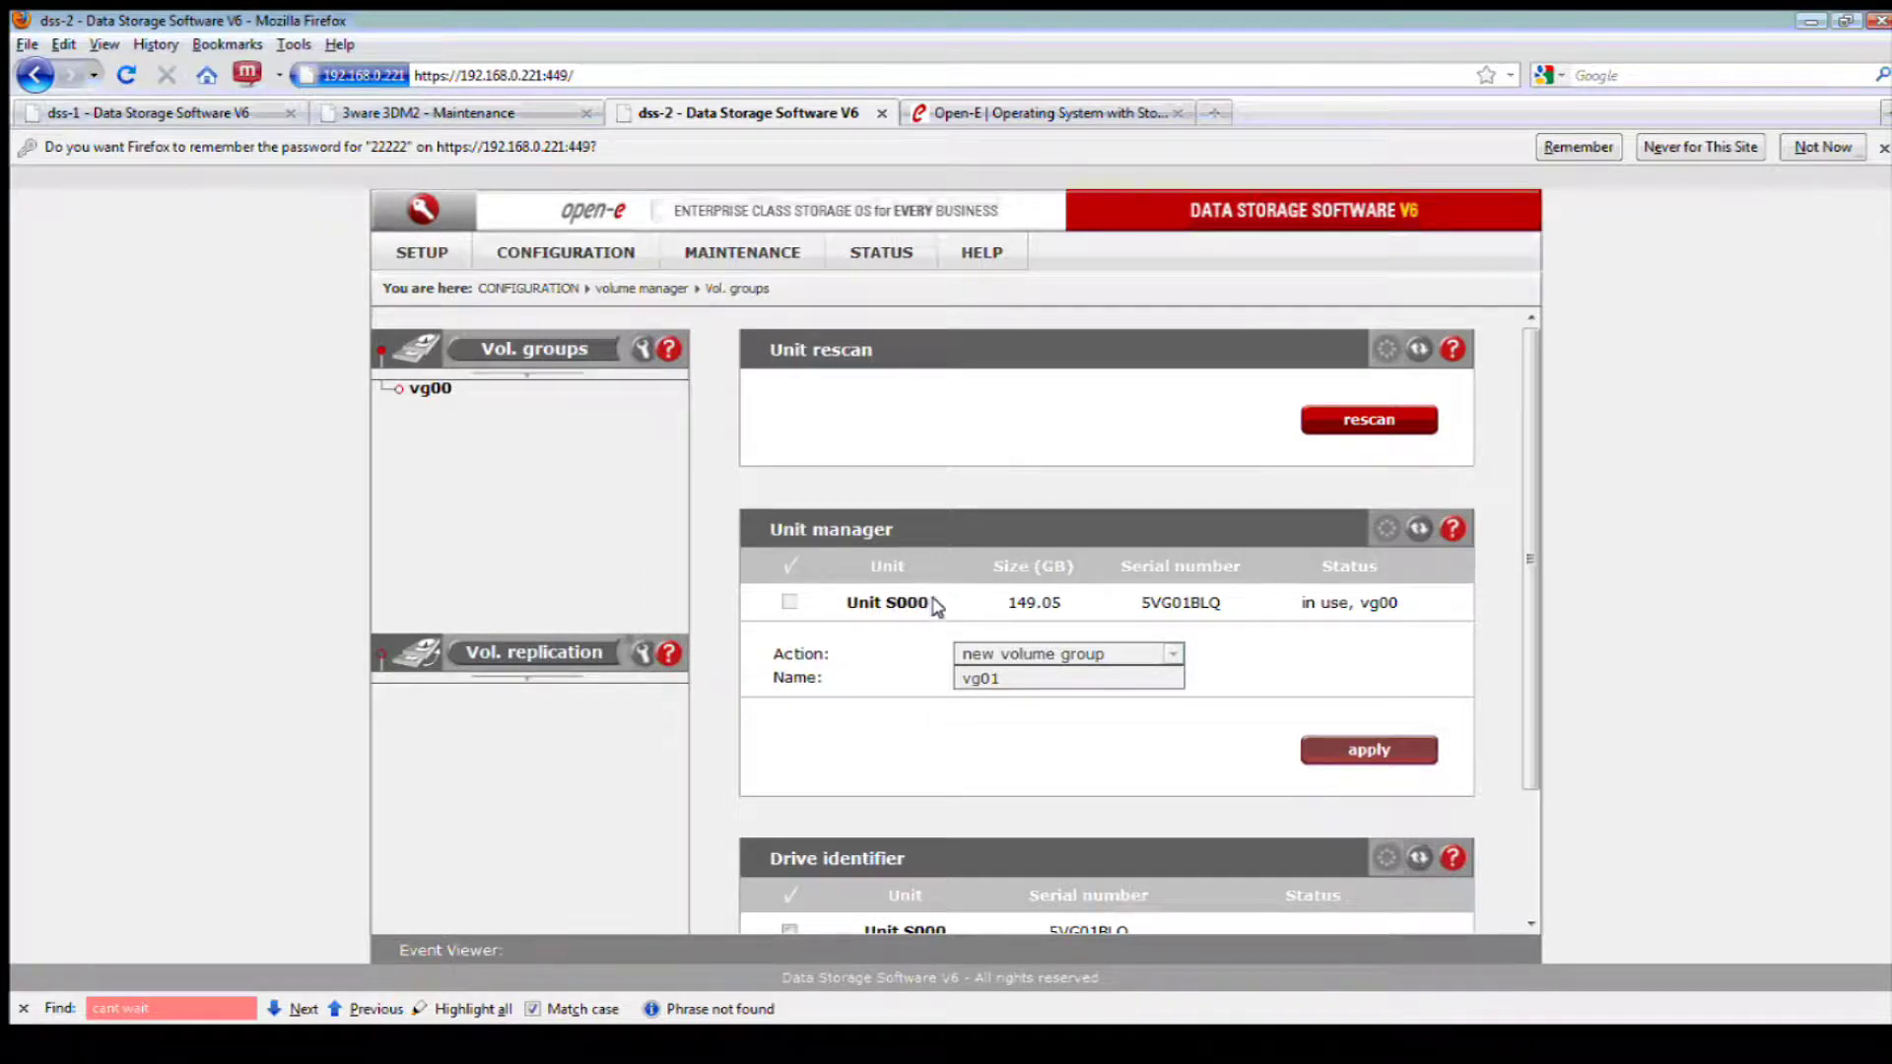
mouse_move(767, 254)
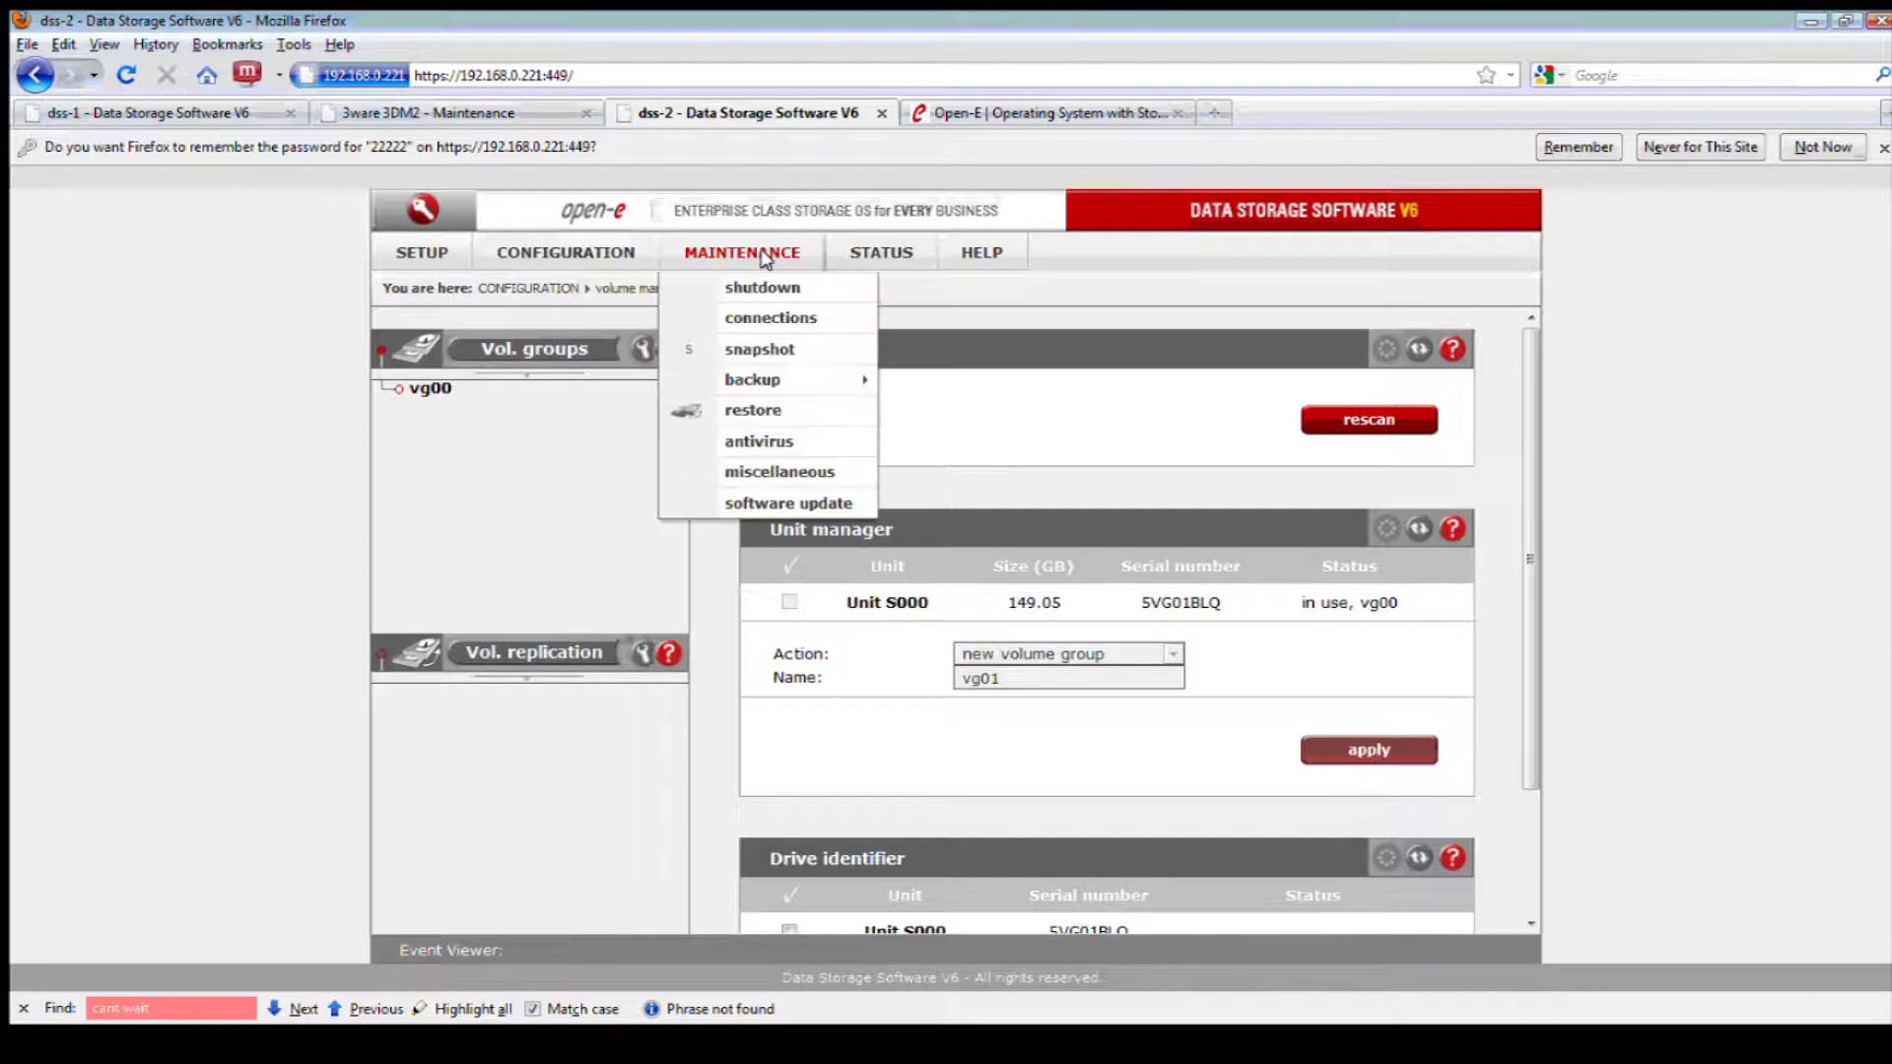
left_click(775, 288)
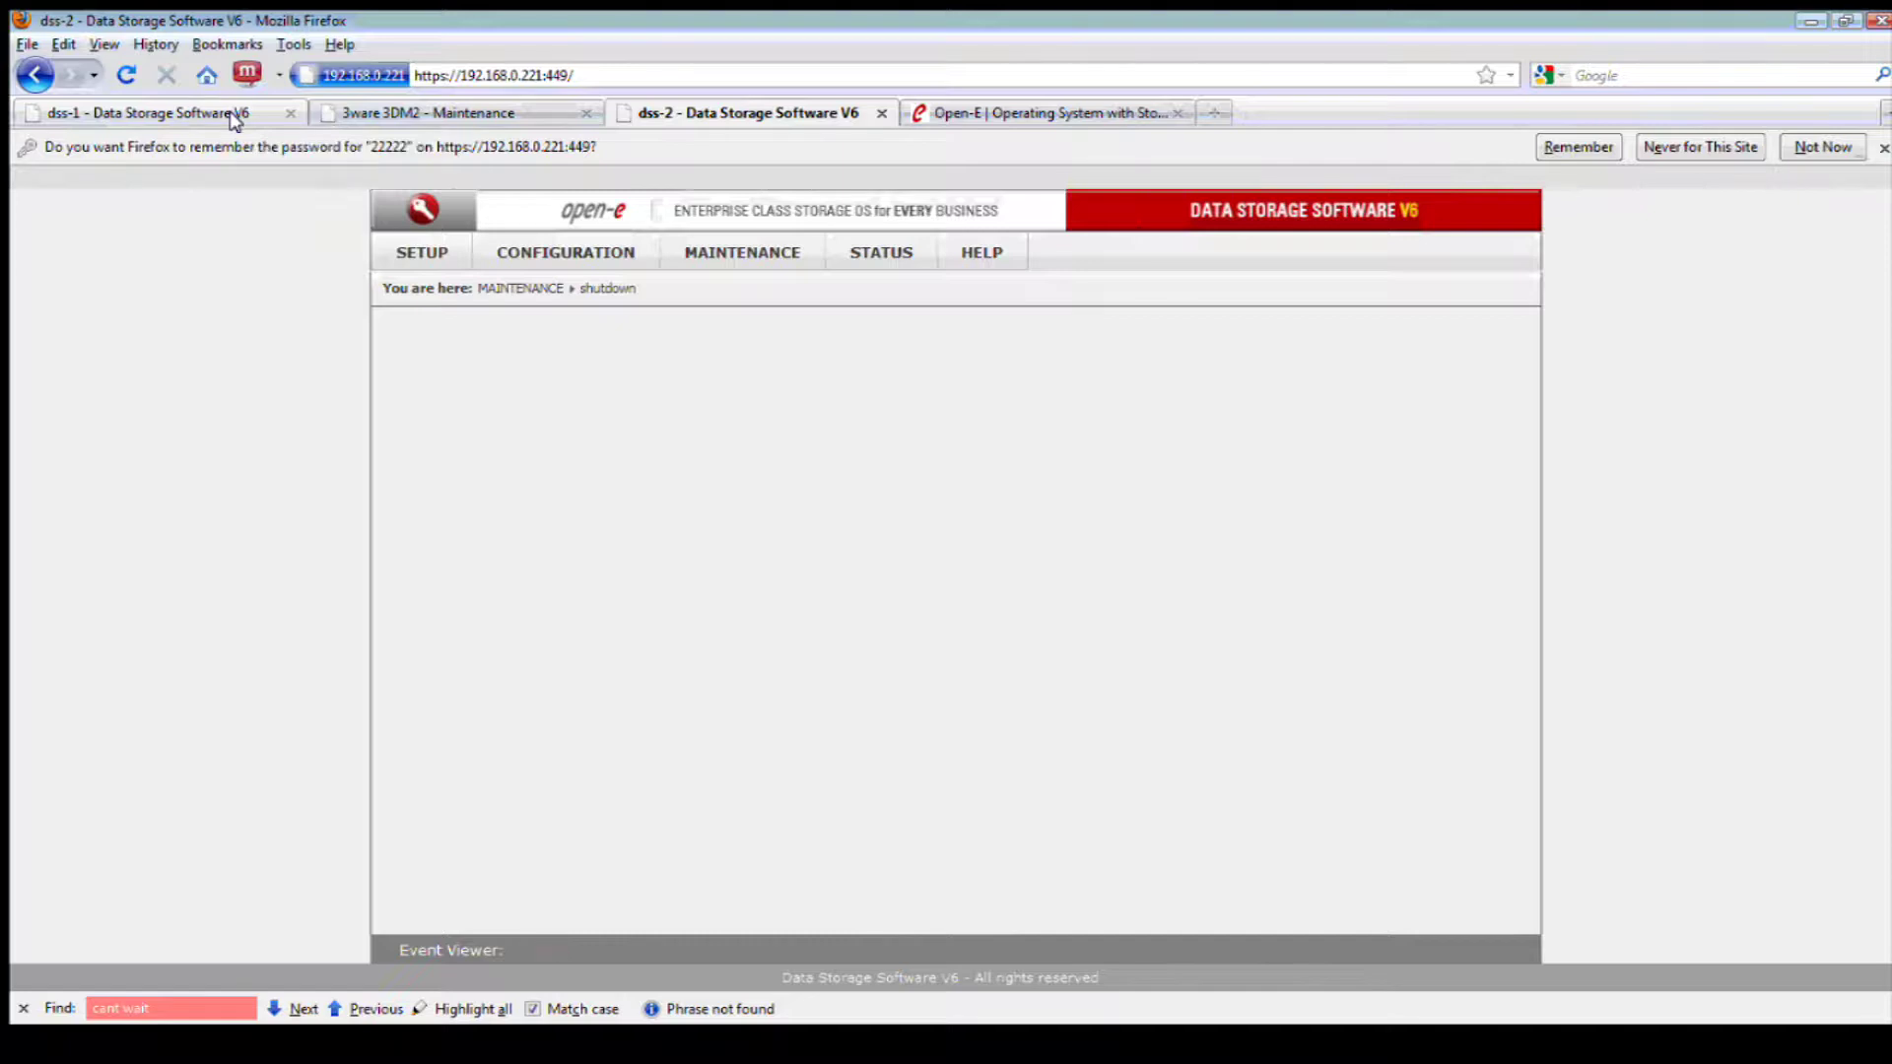
Switch to the dss-1 page and examine its Unit manager and Drive identifier under volume groups
left_click(233, 115)
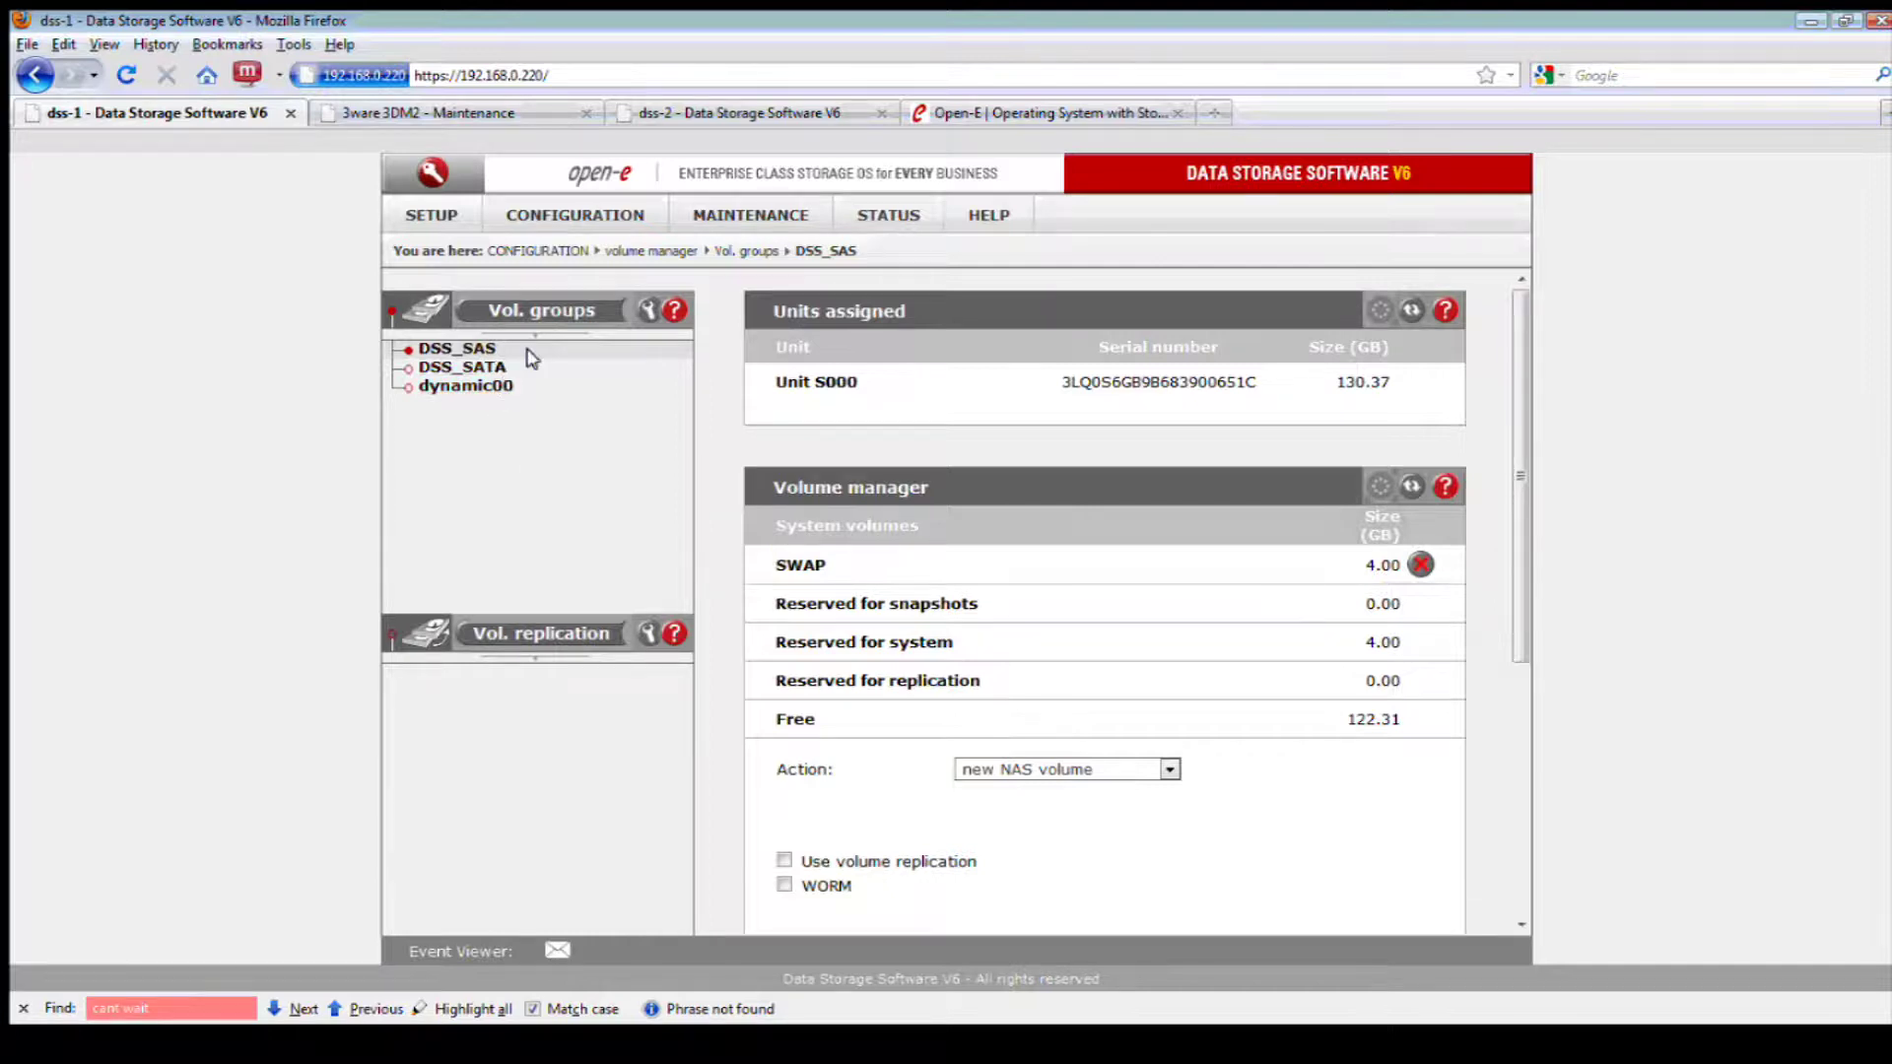
left_click(582, 311)
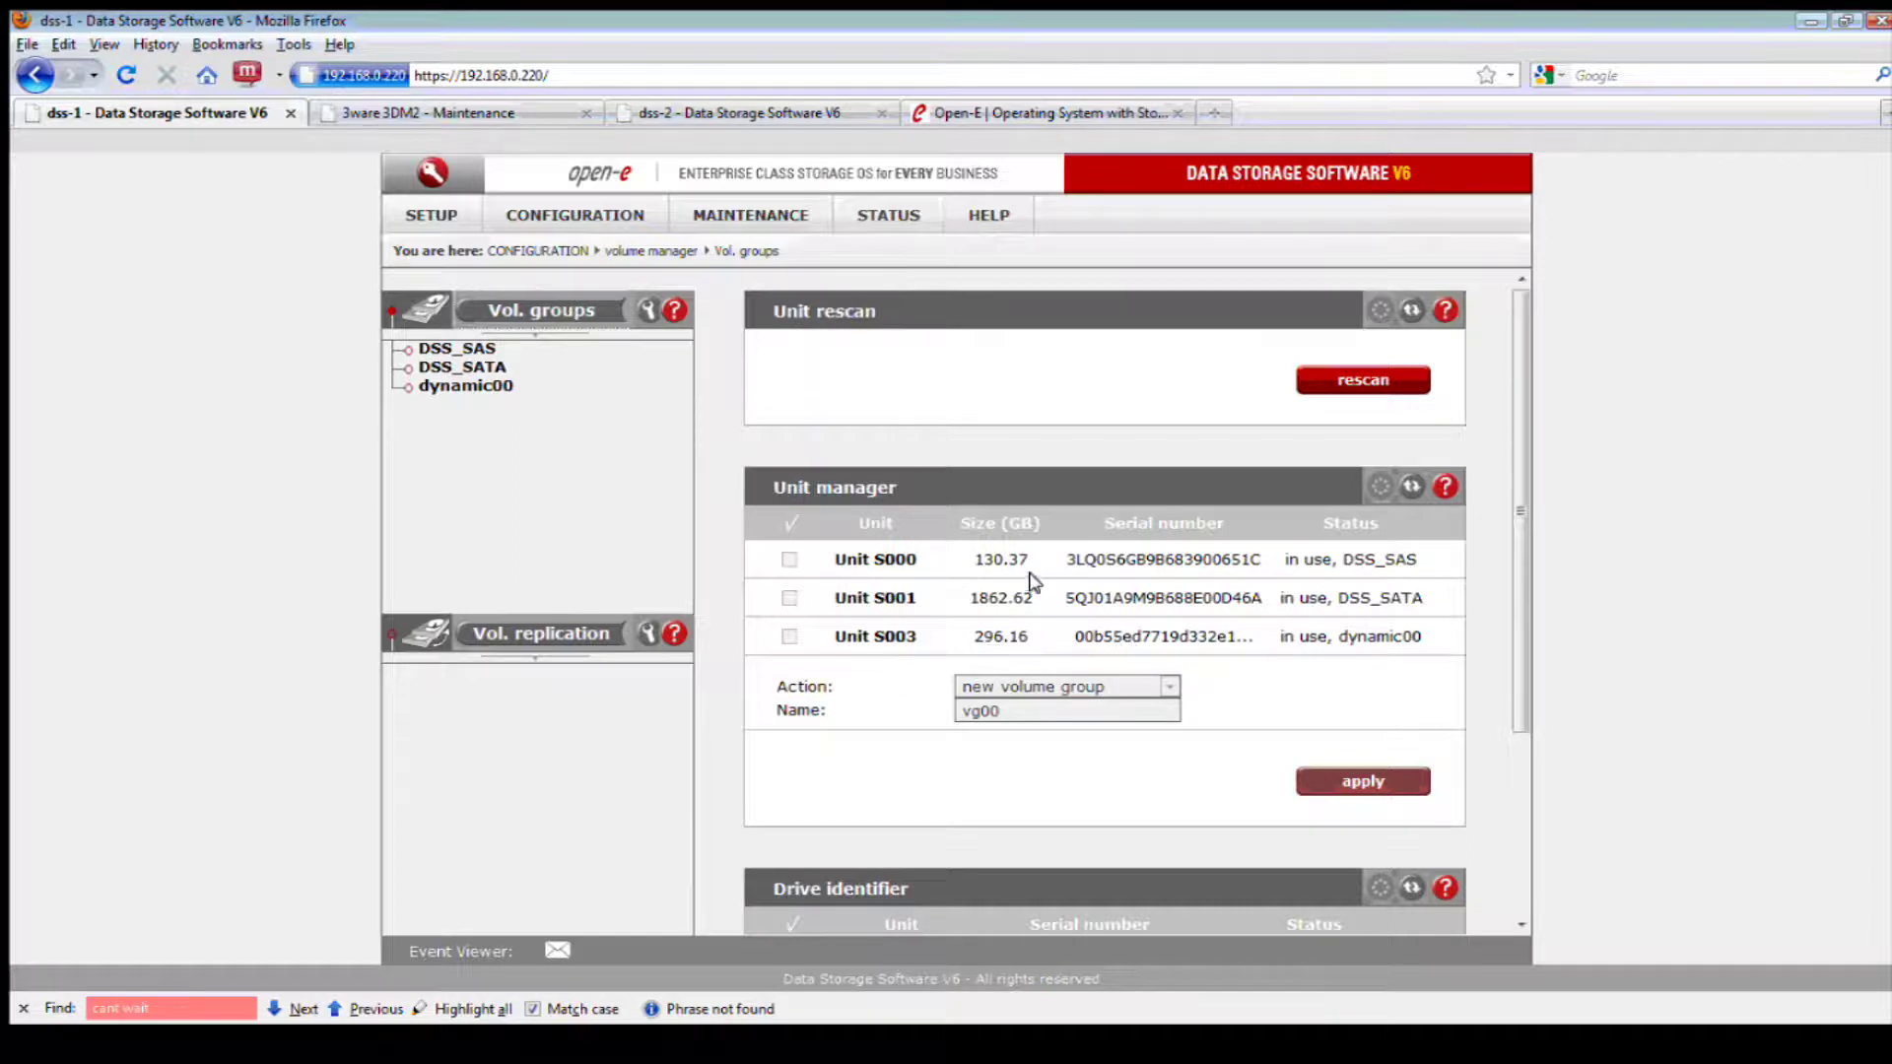
left_click_drag(1519, 520, 1519, 622)
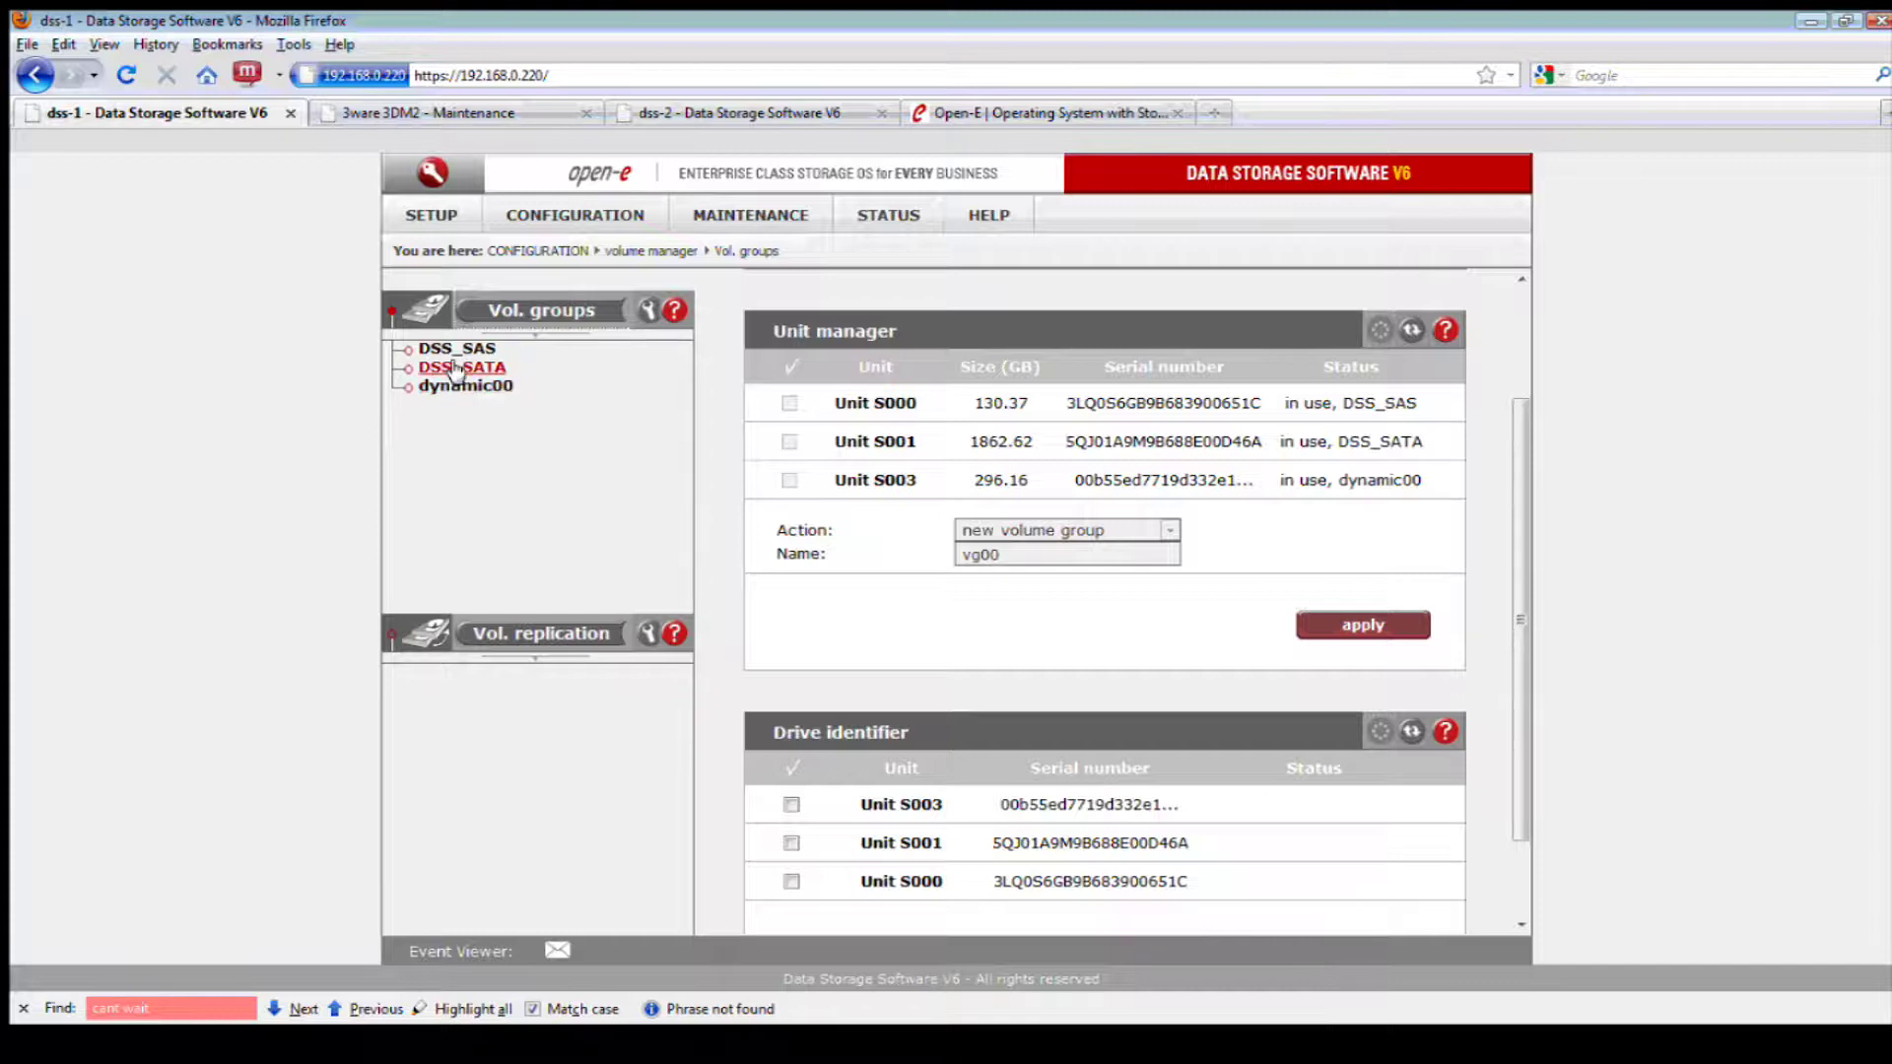
Open the iSCSI Initiator setup page of dss-1 and examine its portal server settings
left_click(388, 215)
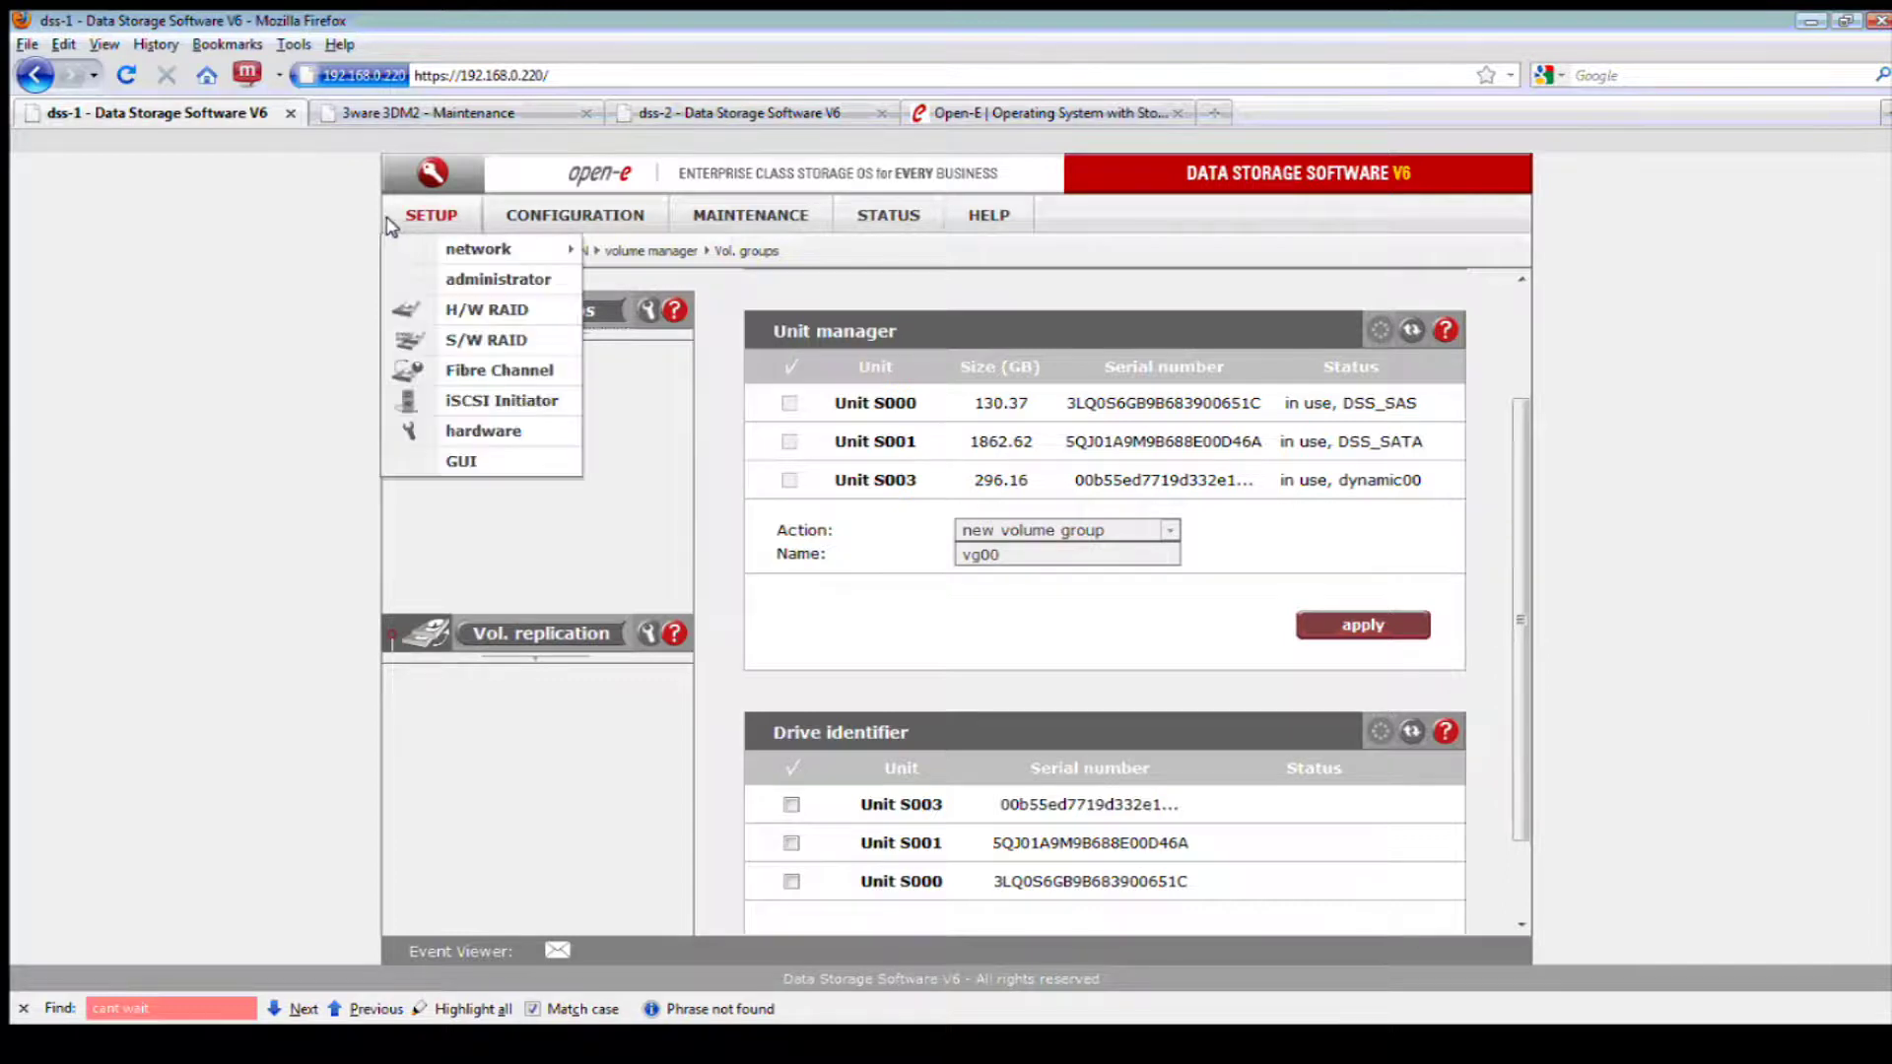
left_click(421, 404)
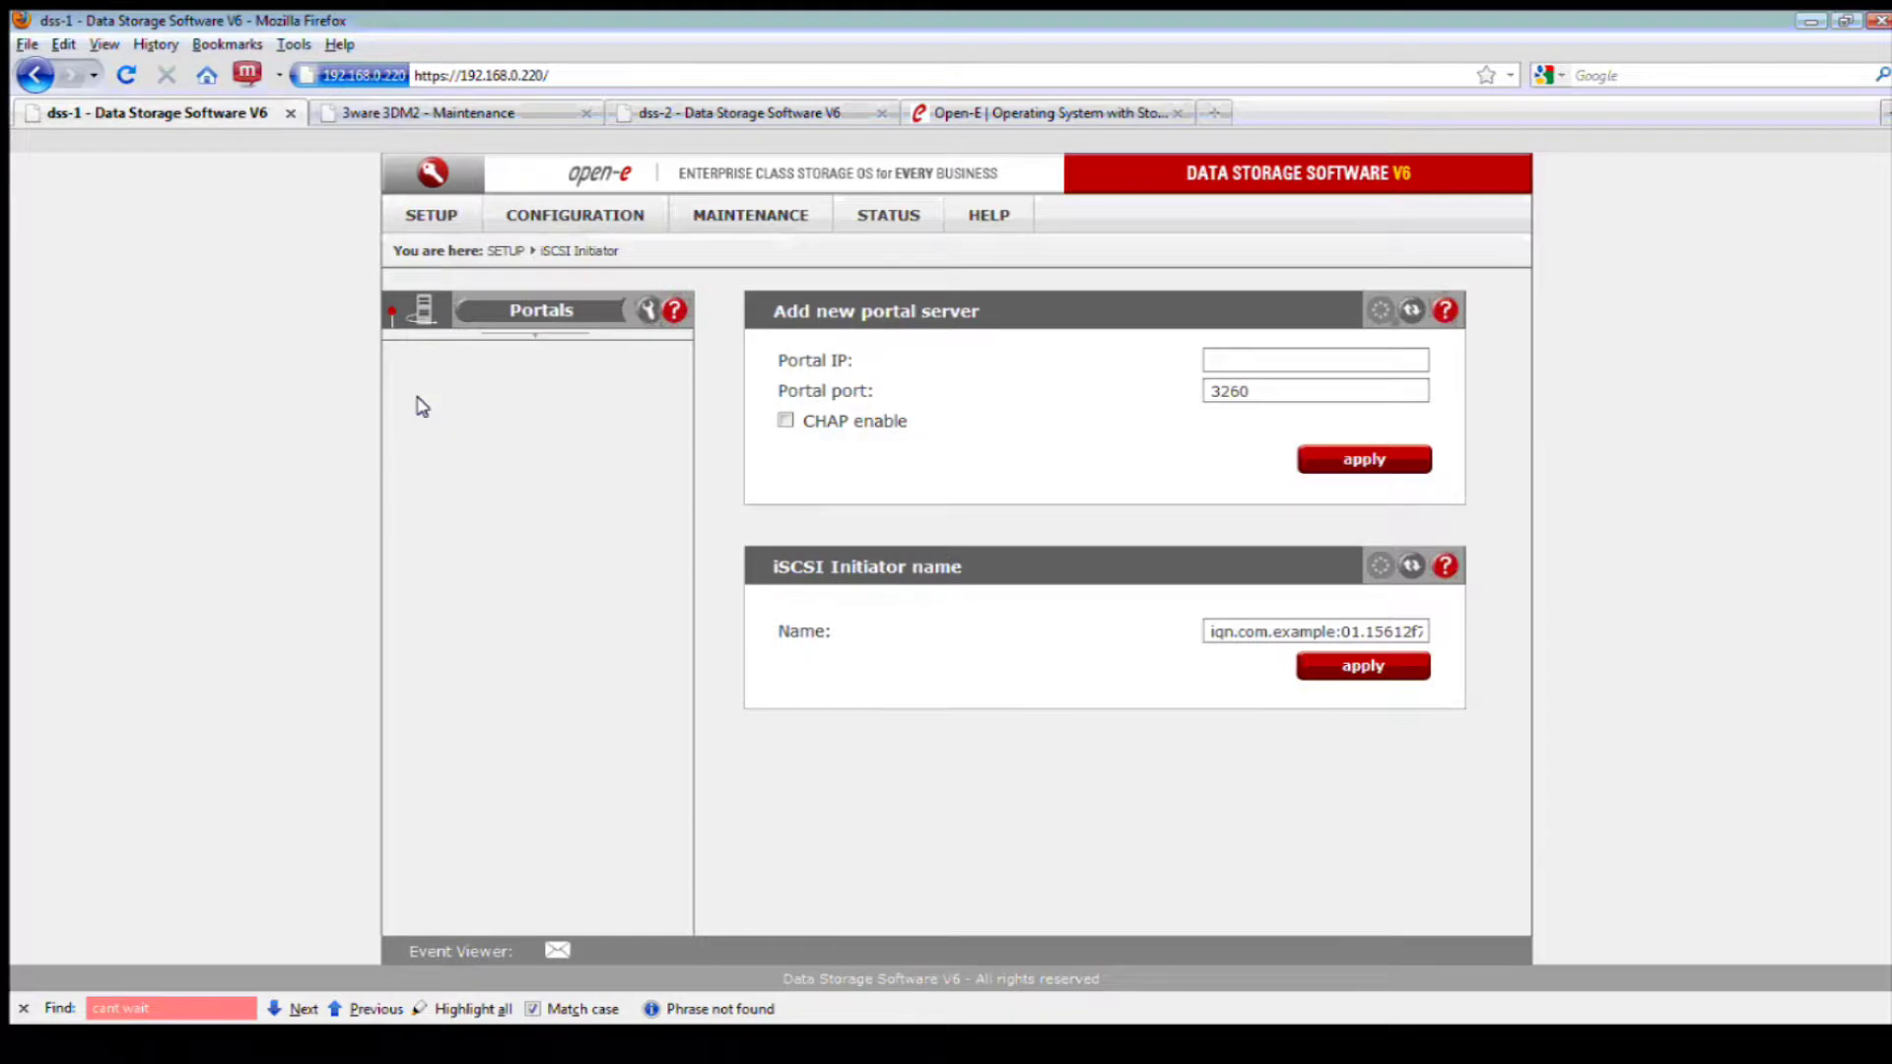
left_click(1235, 364)
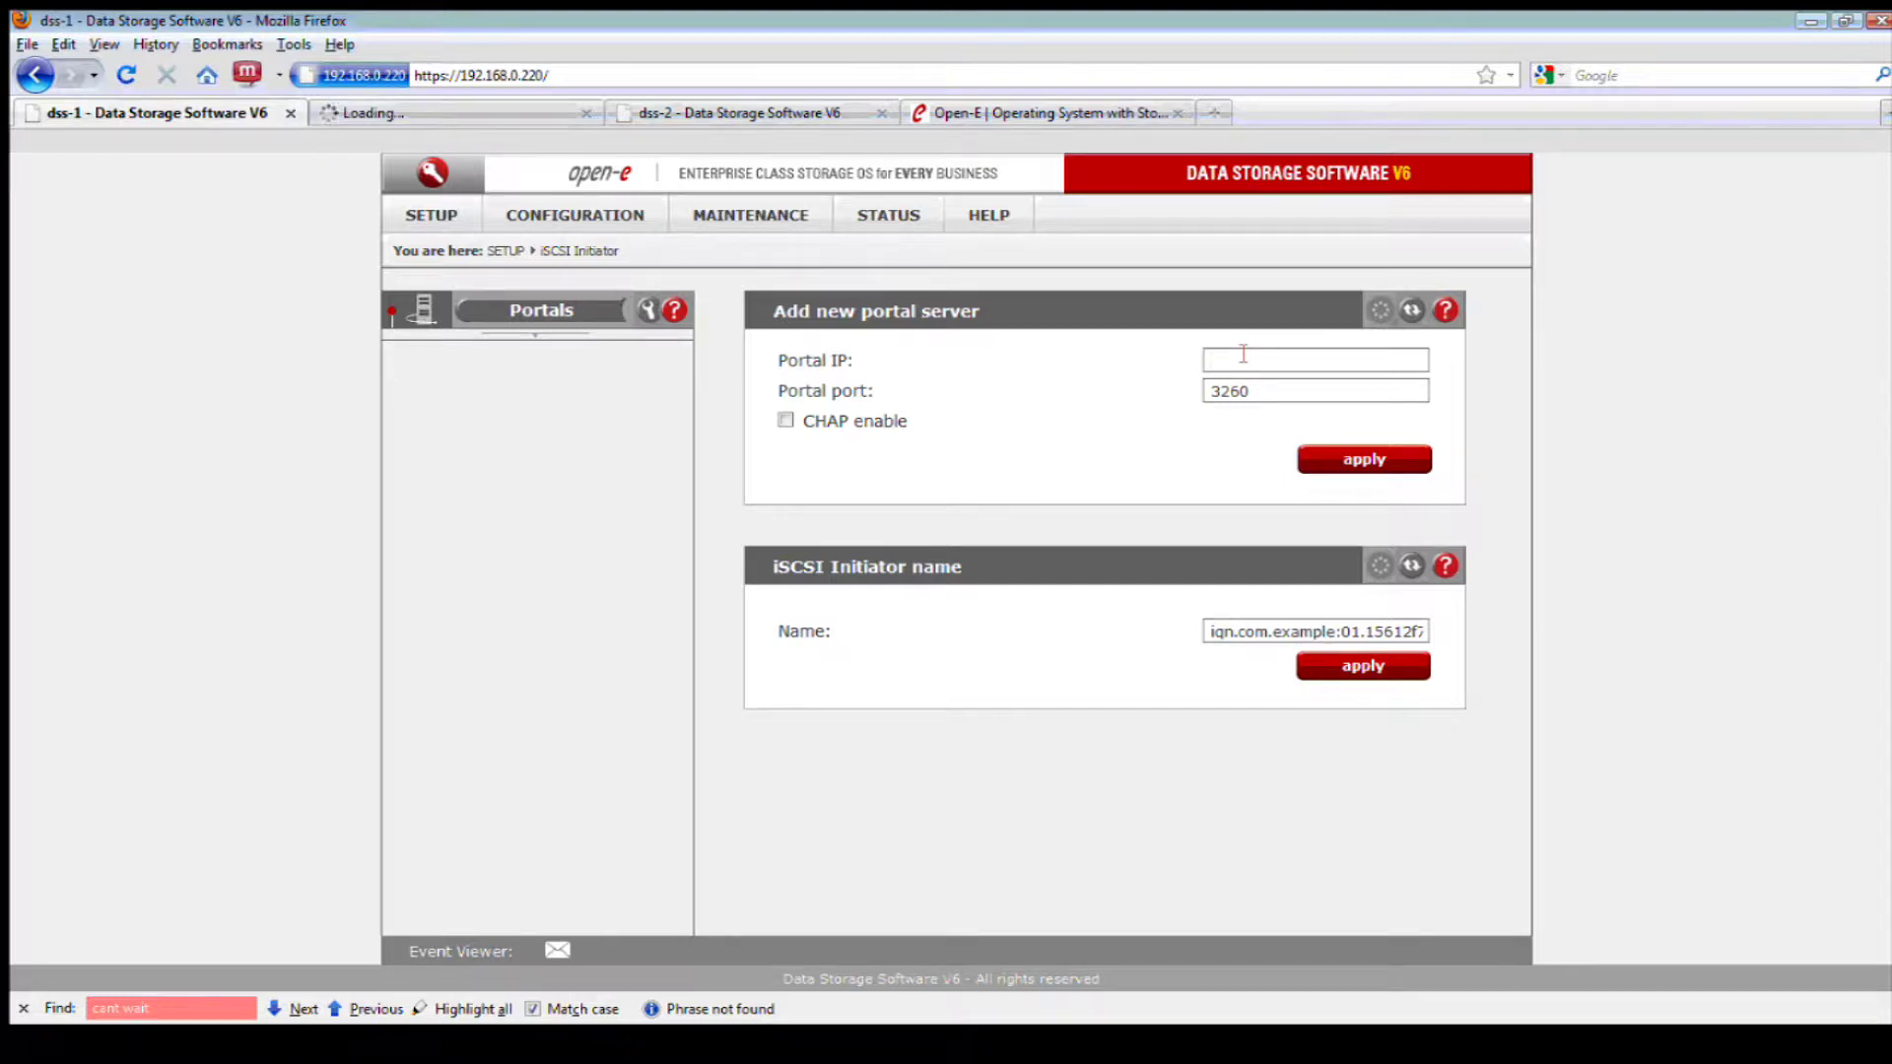
Return to the volume groups in the volume manager and open the DSS_SAS group
left_click(500, 218)
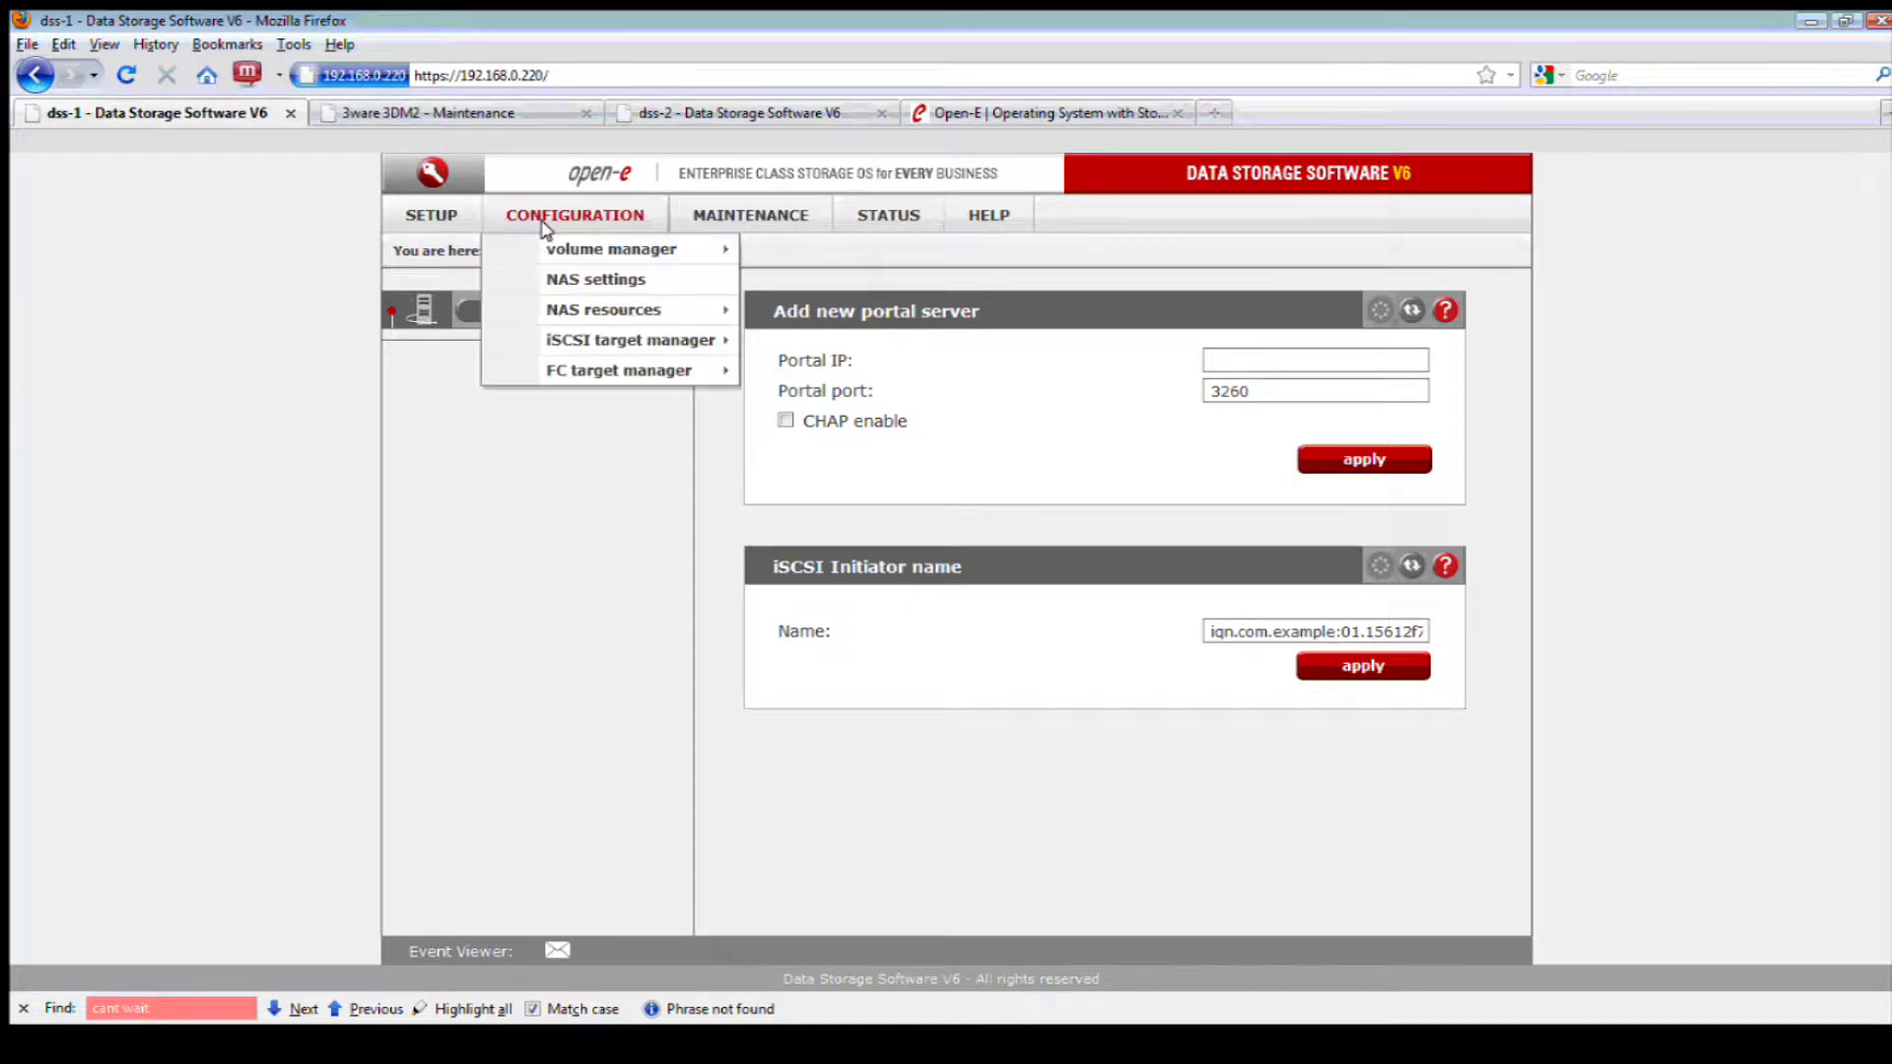
mouse_move(695, 248)
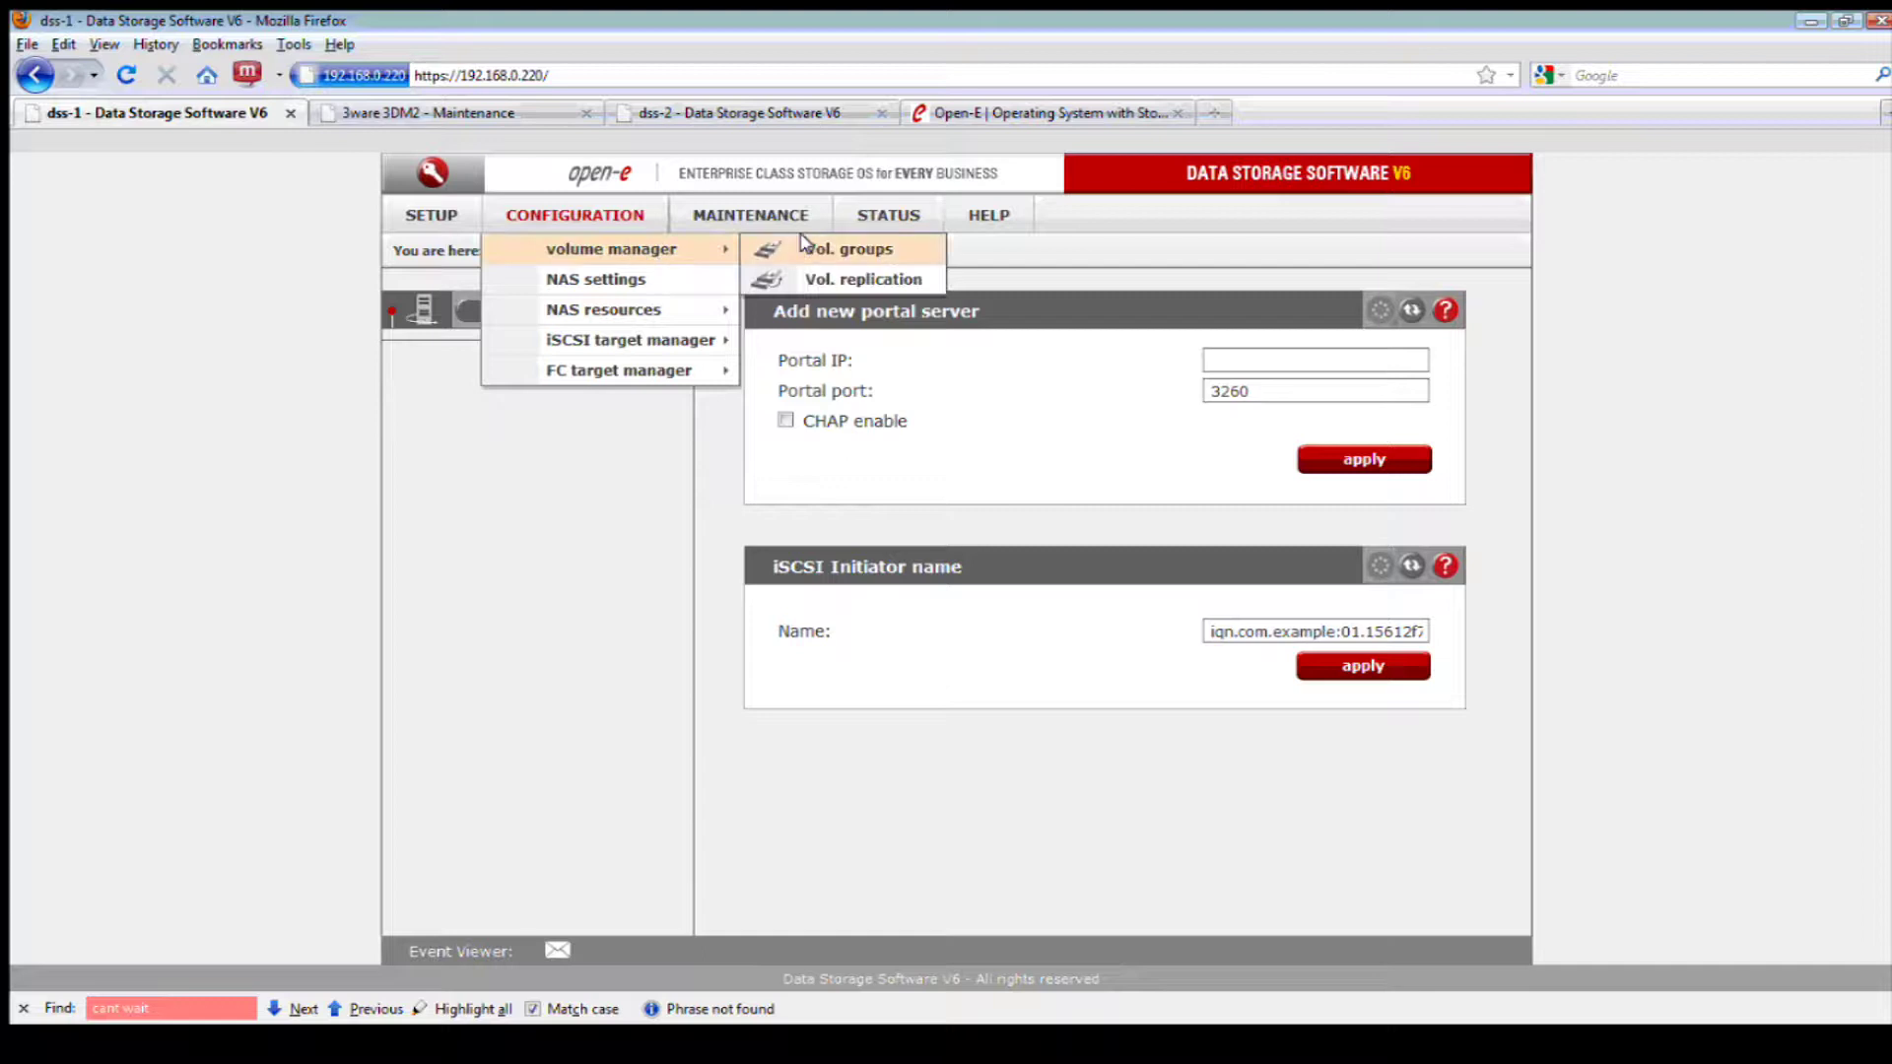
left_click(833, 249)
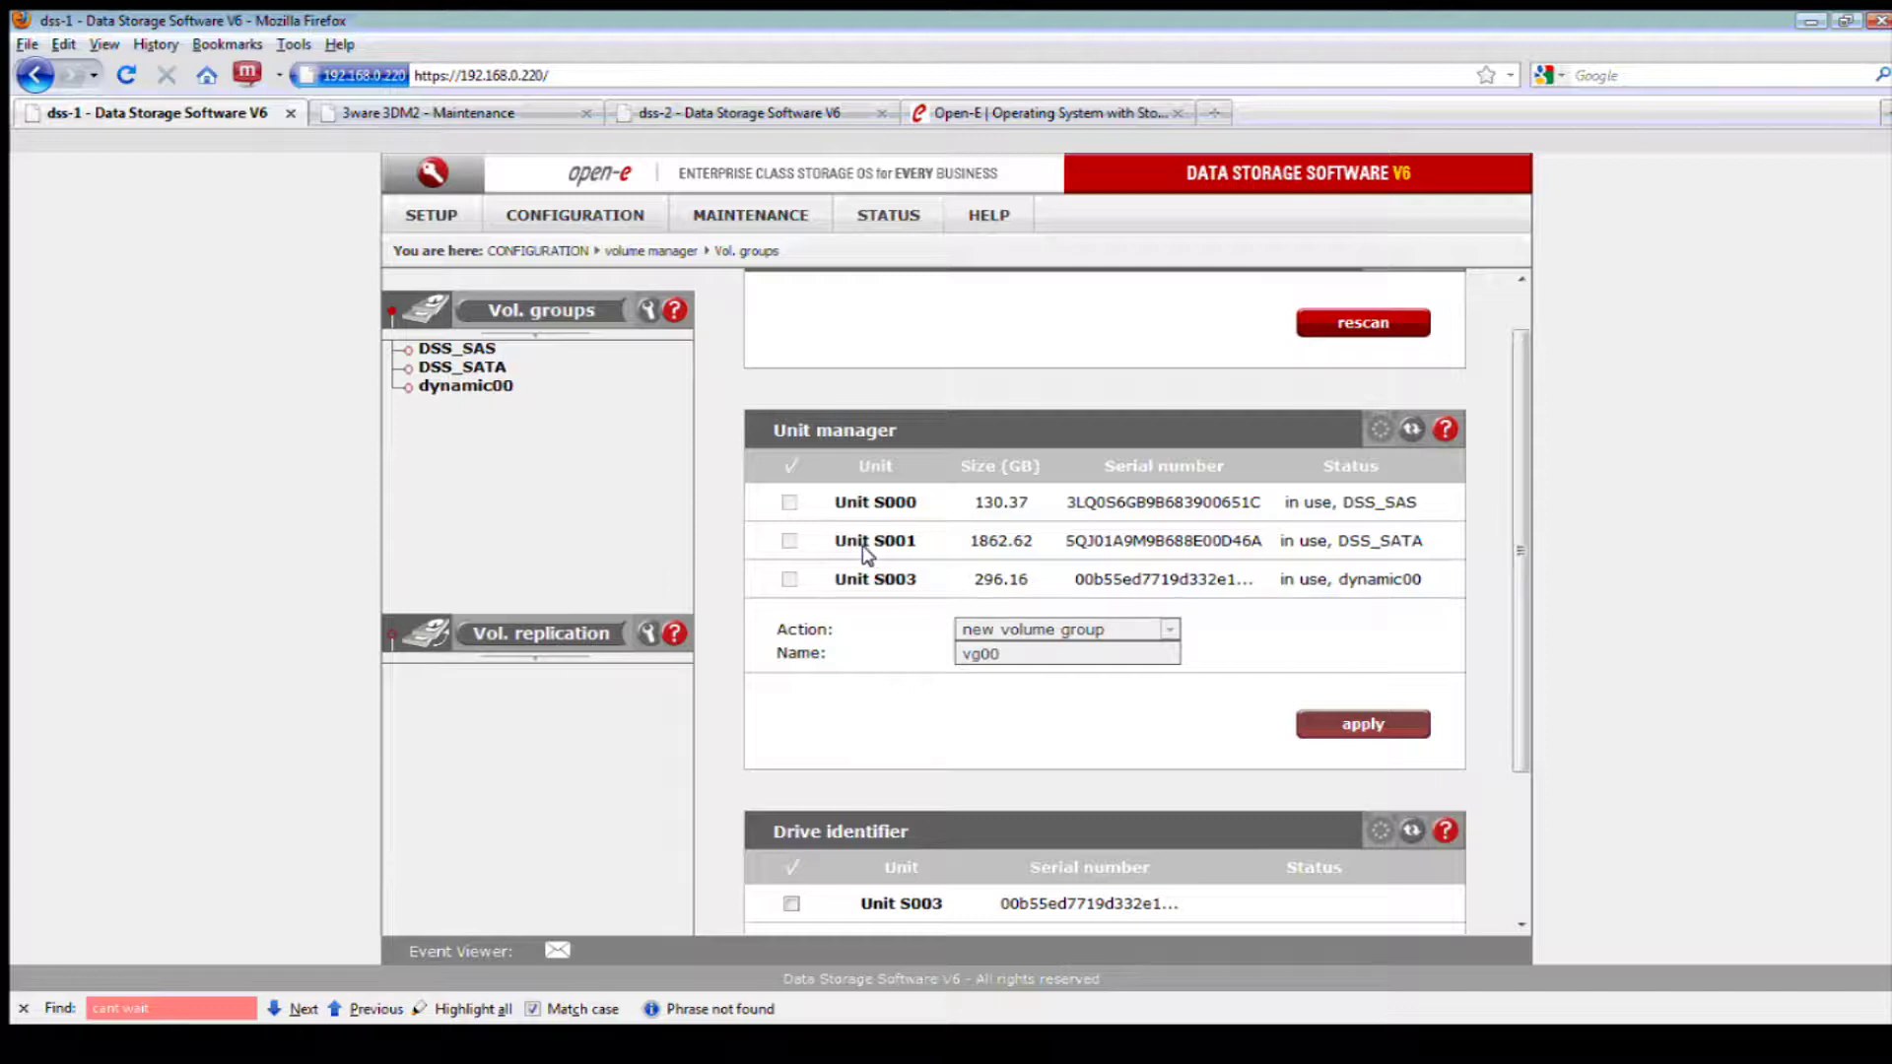
left_click(457, 351)
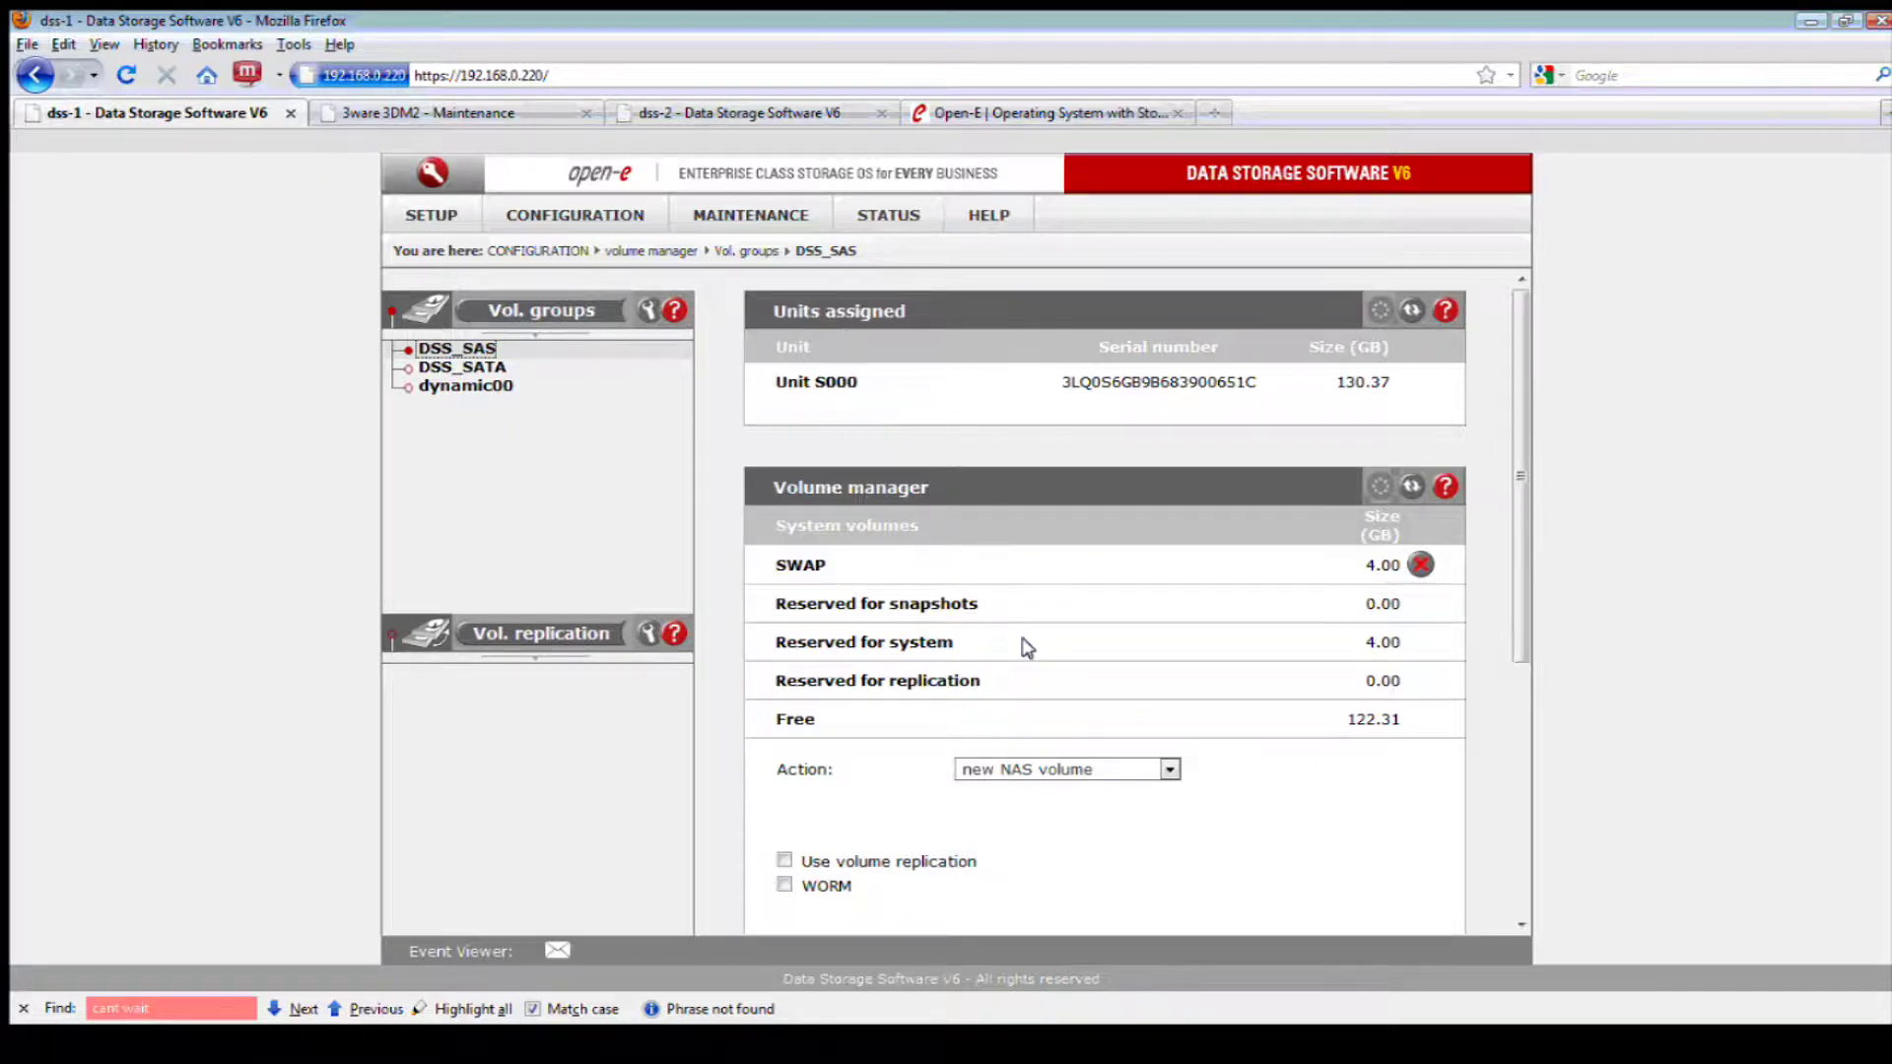
Create a new 10 GB iSCSI volume in DSS_SAS with Block I/O and Just create volume, and open the DSS_SATA group
left_click(1109, 769)
scroll(1173, 769, "down", 2)
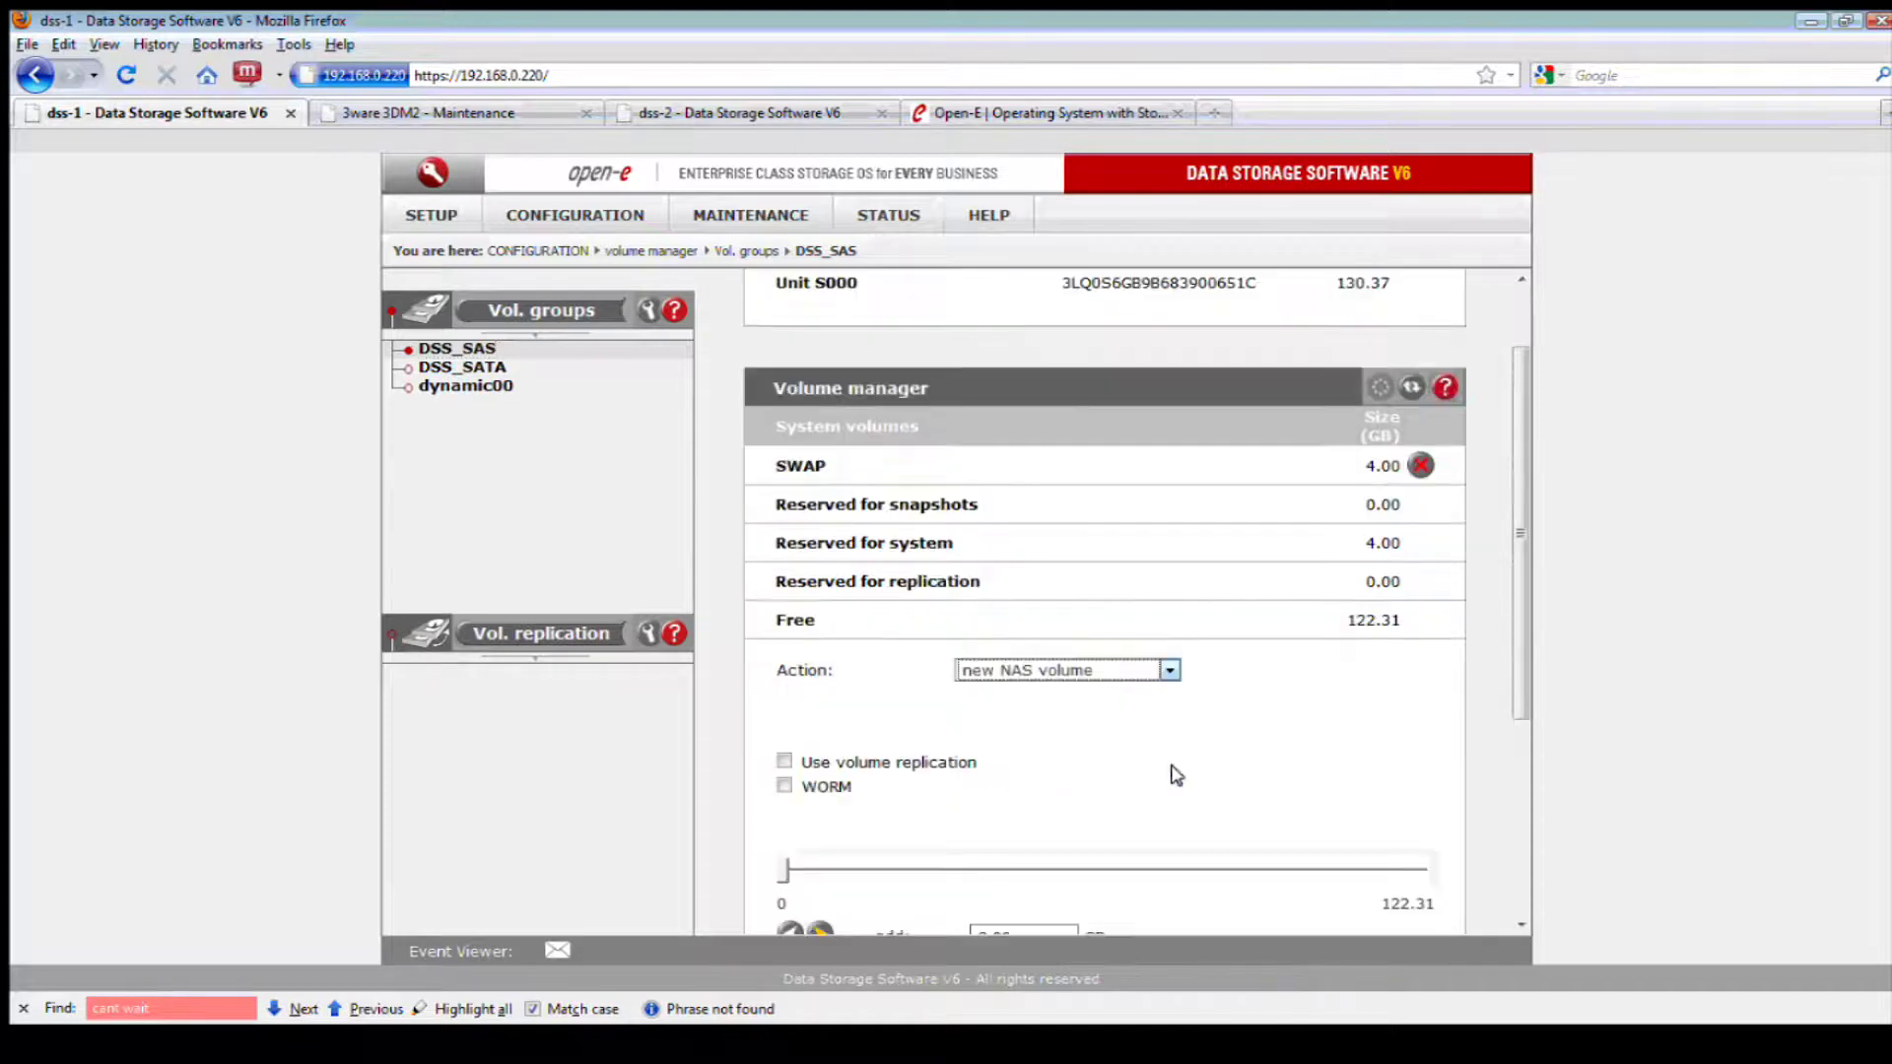
scroll(1192, 697, "down", 2)
left_click(1170, 571)
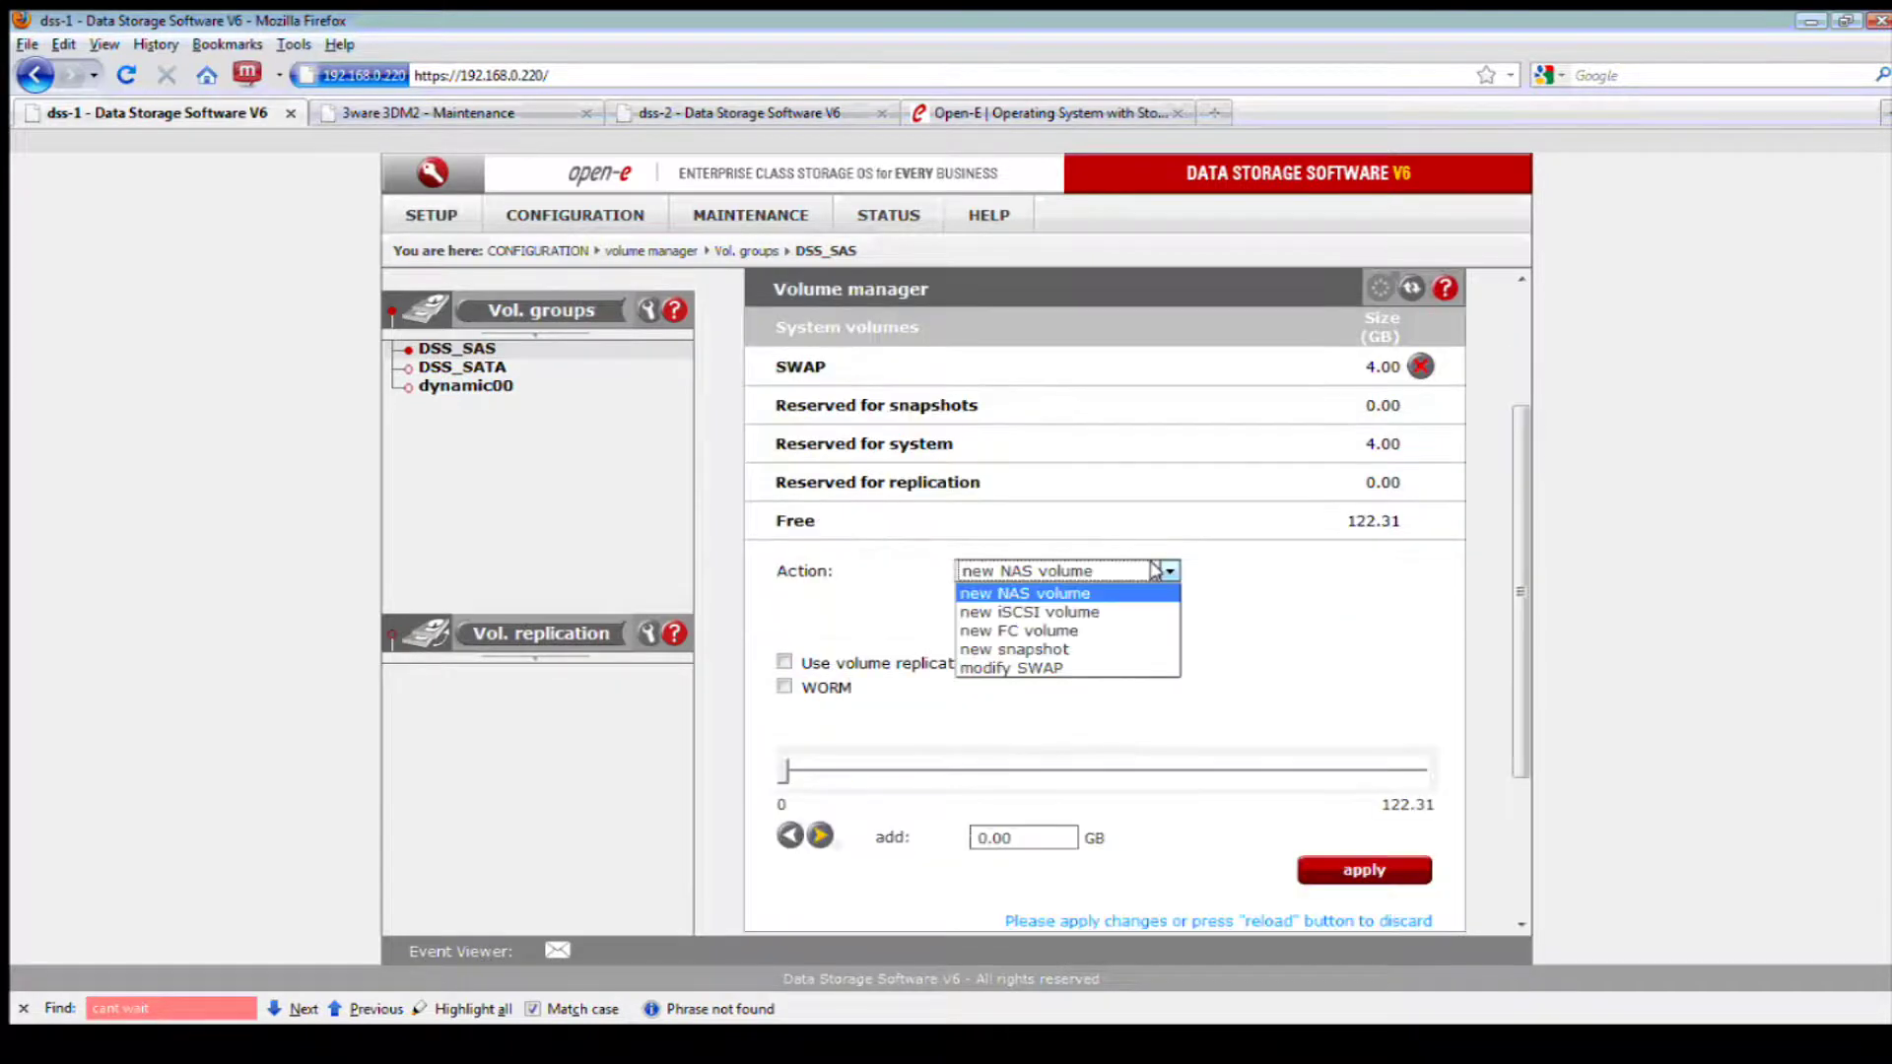
left_click(1109, 611)
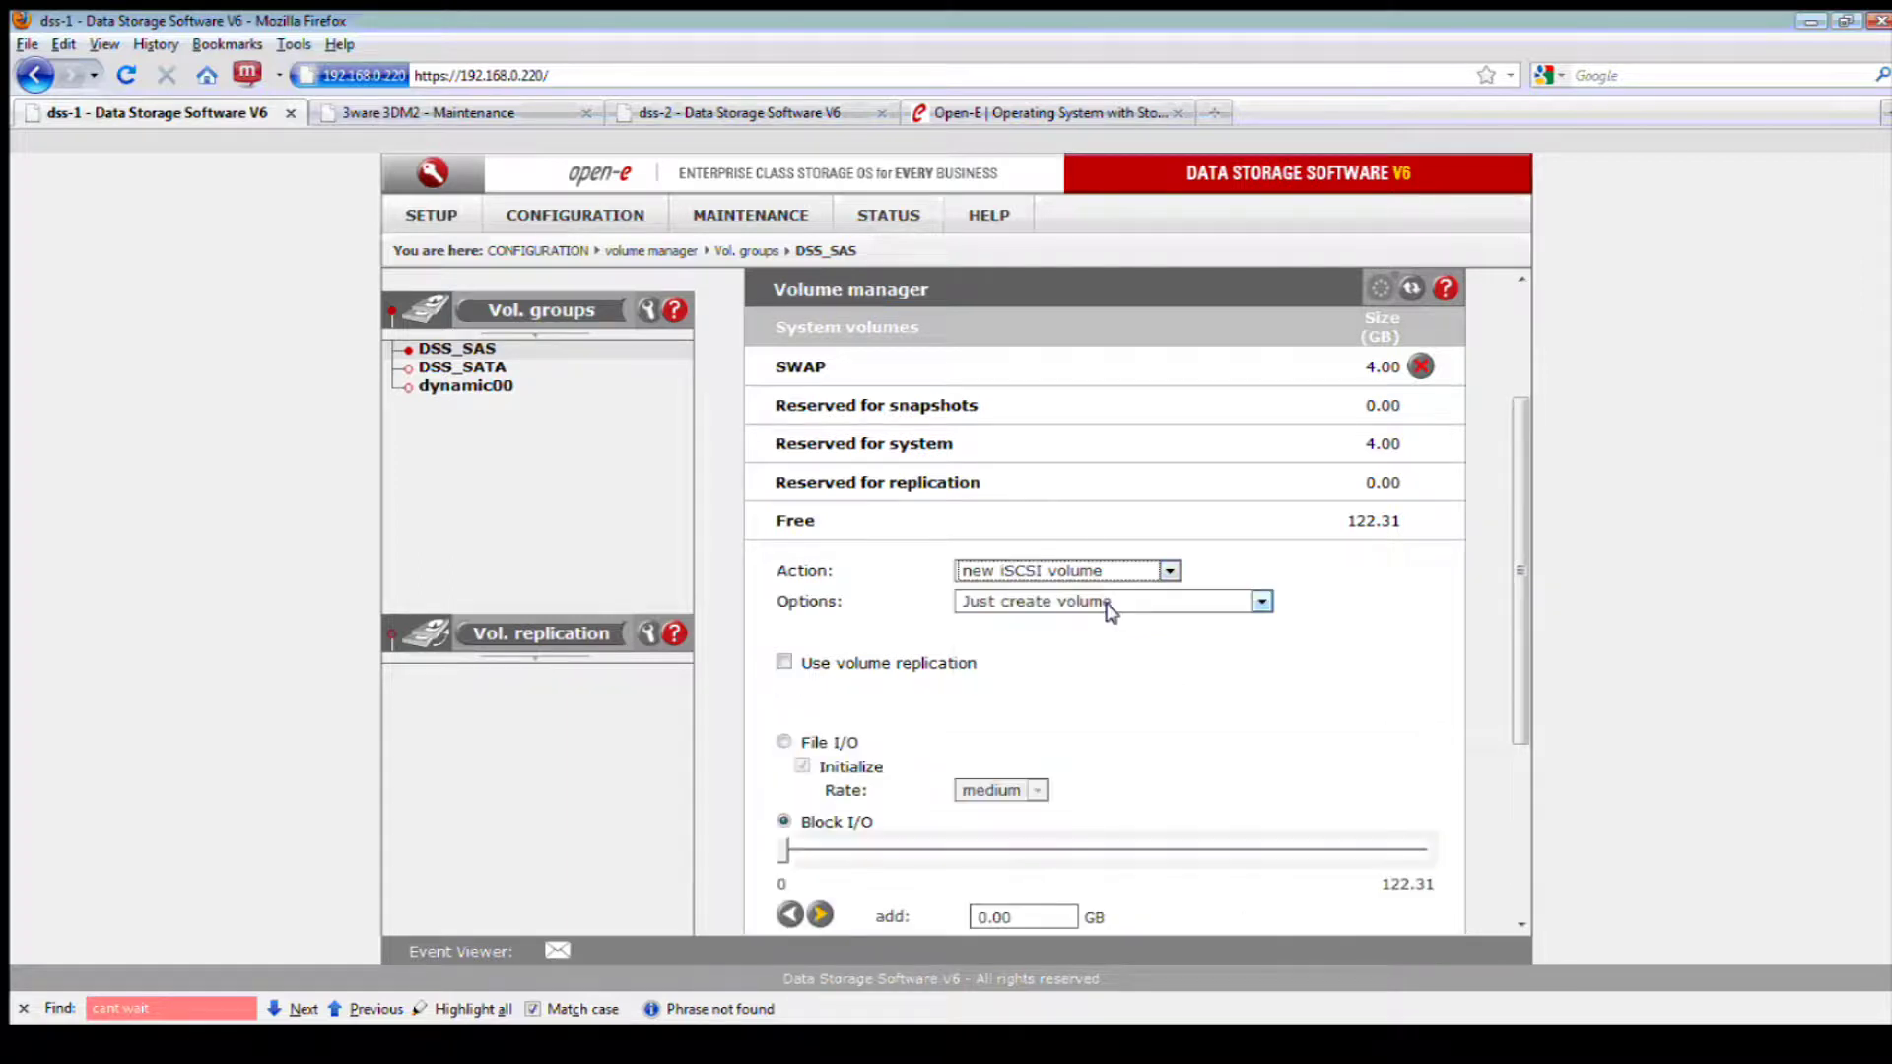
scroll(1122, 661, "down", 3)
double_click(1032, 719)
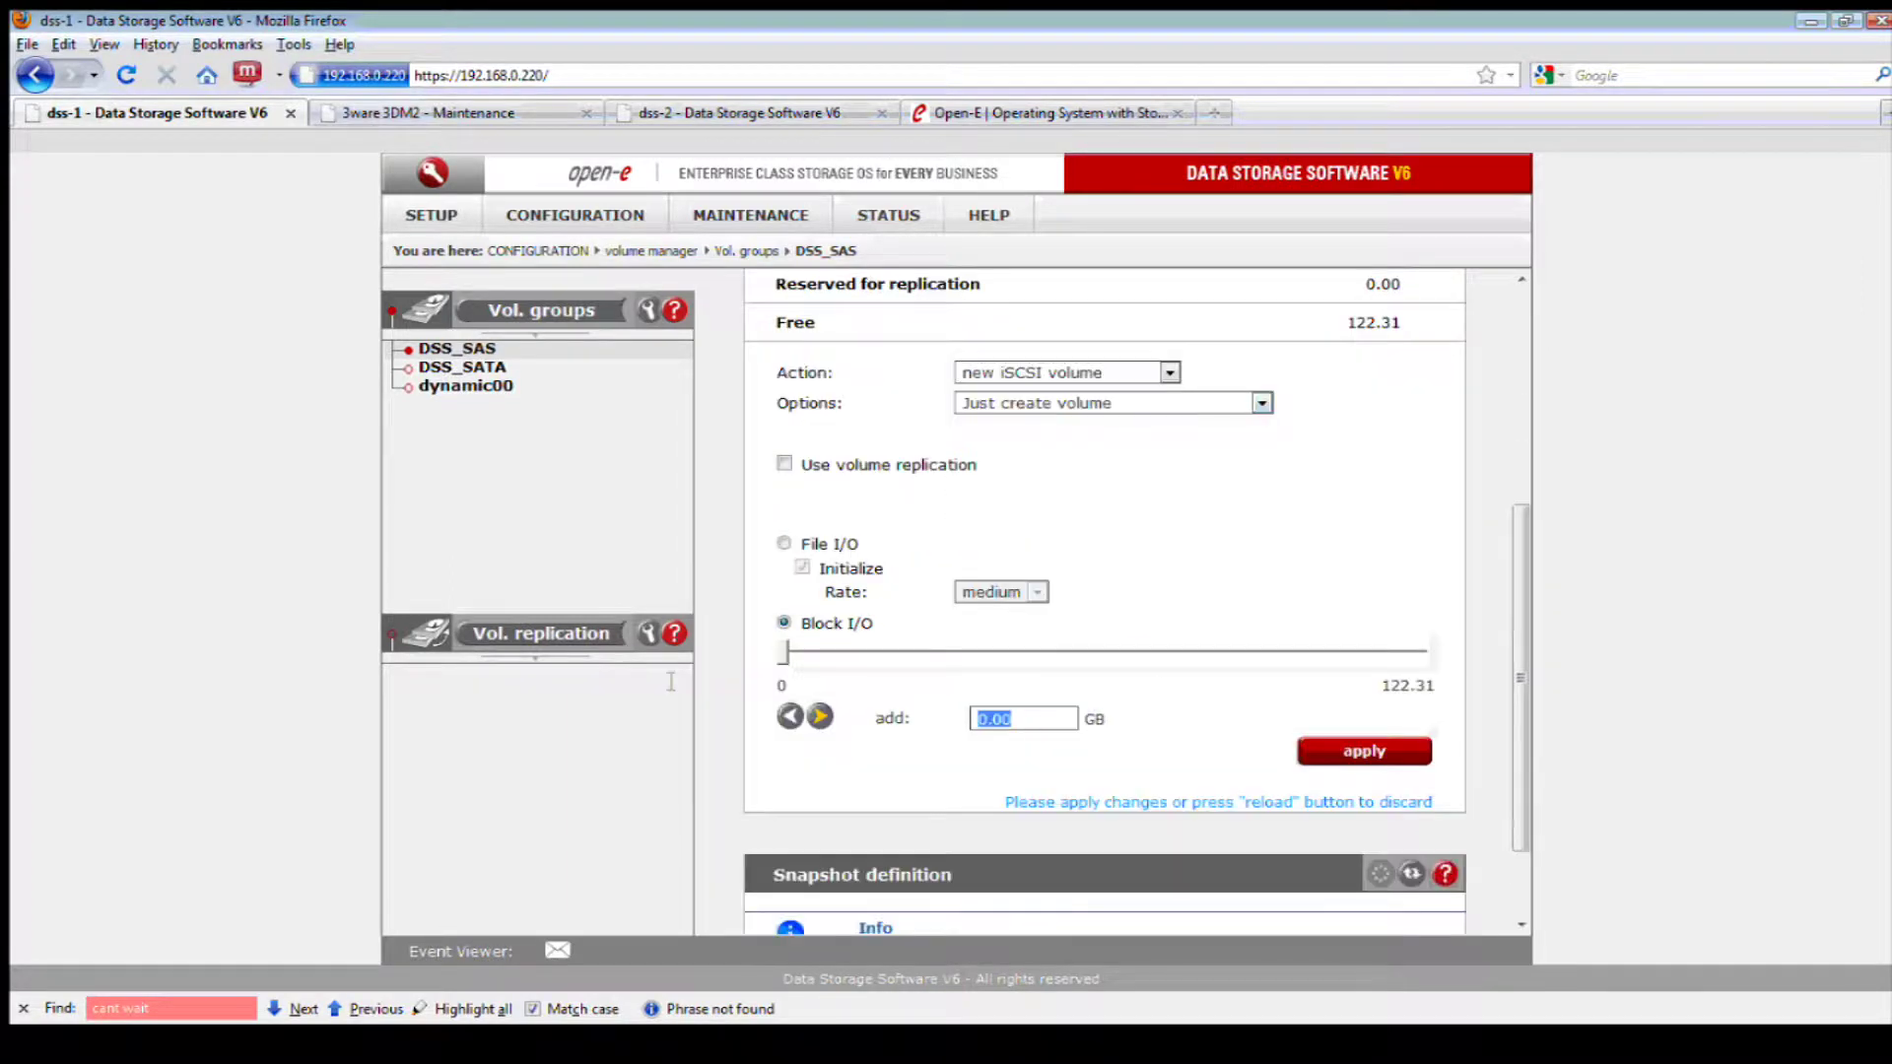
type("10")
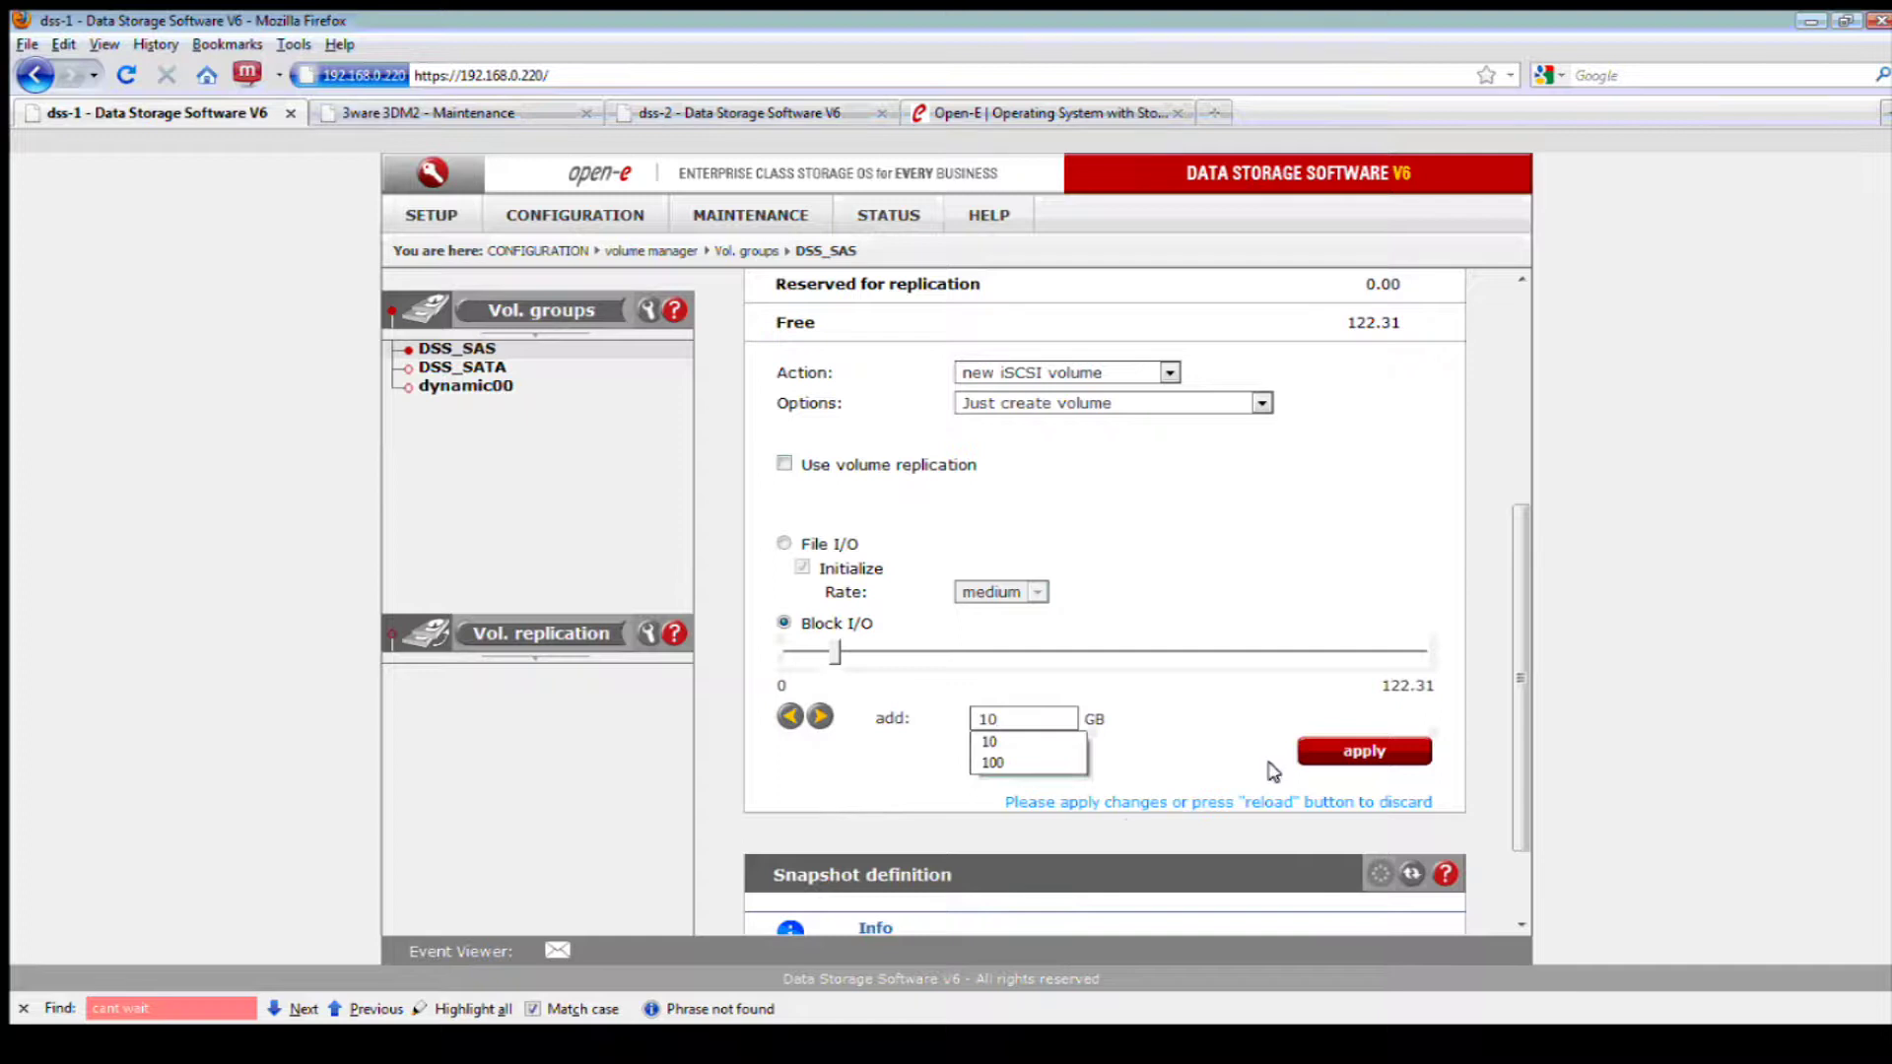
left_click(1301, 742)
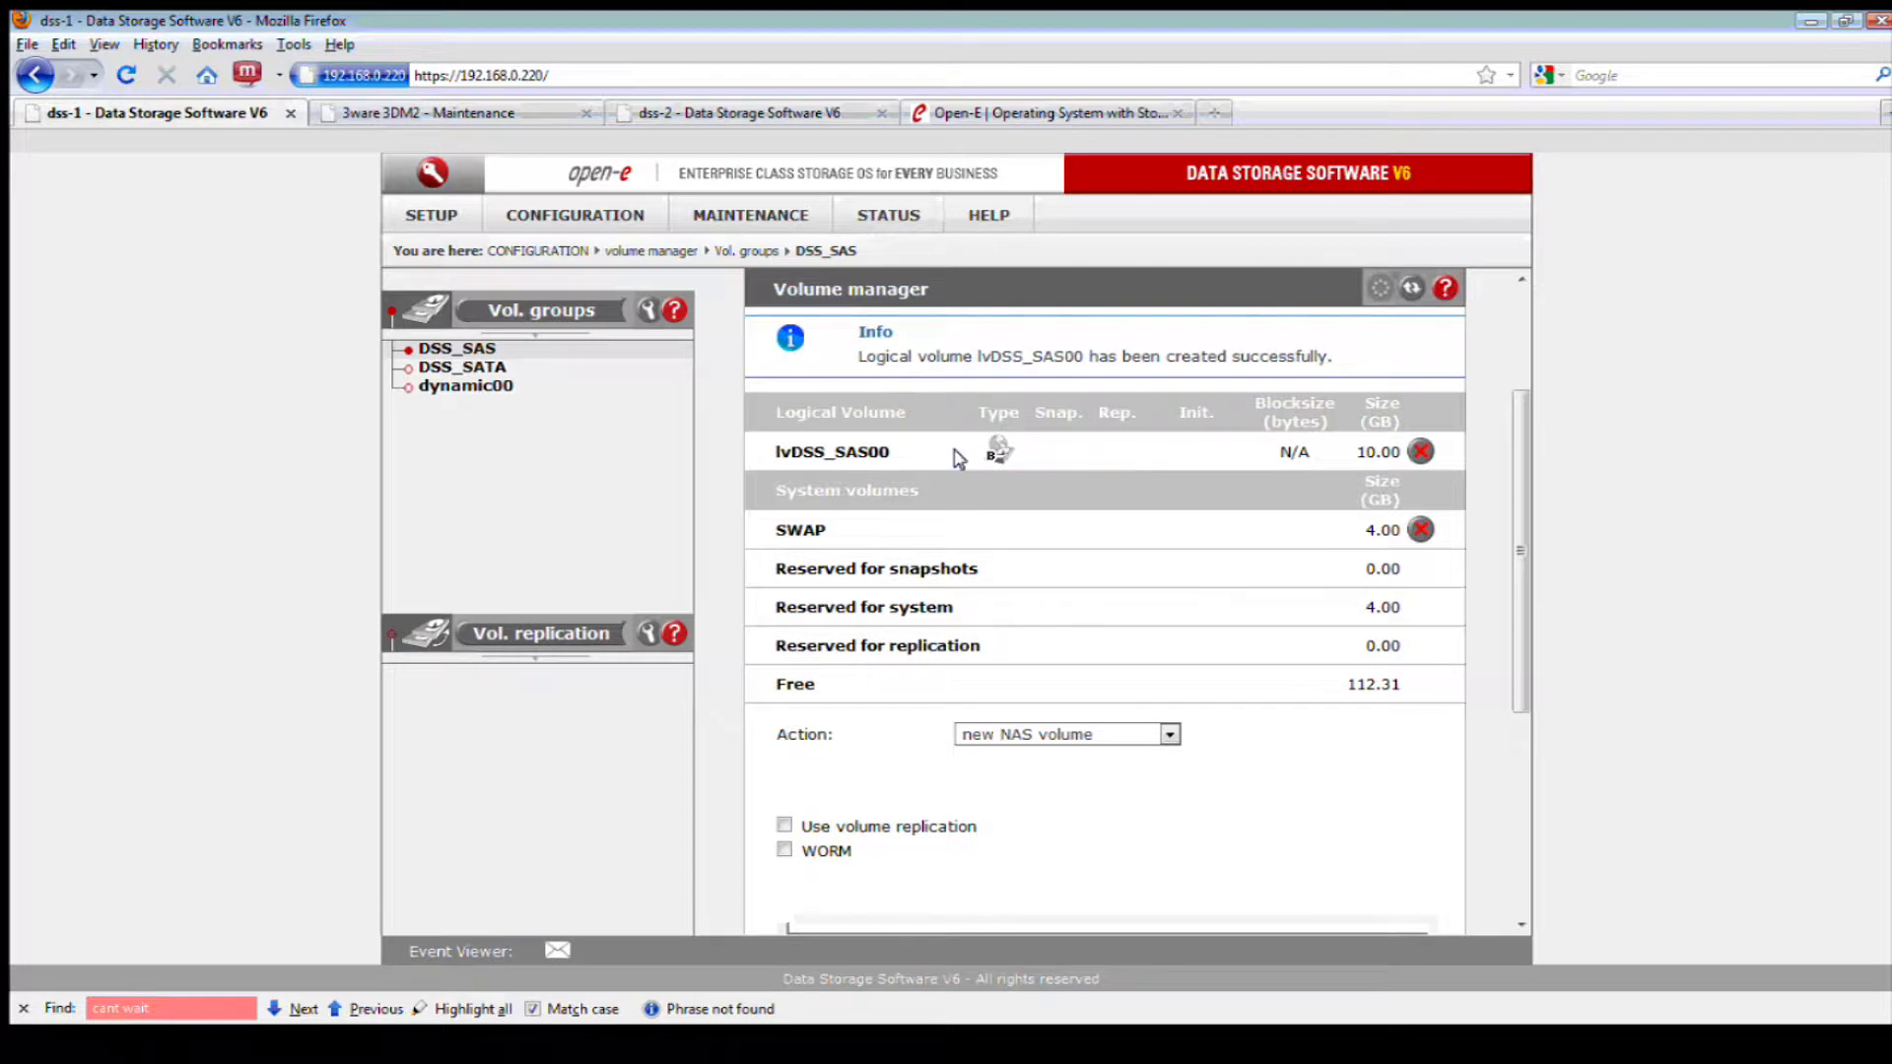
left_click(471, 370)
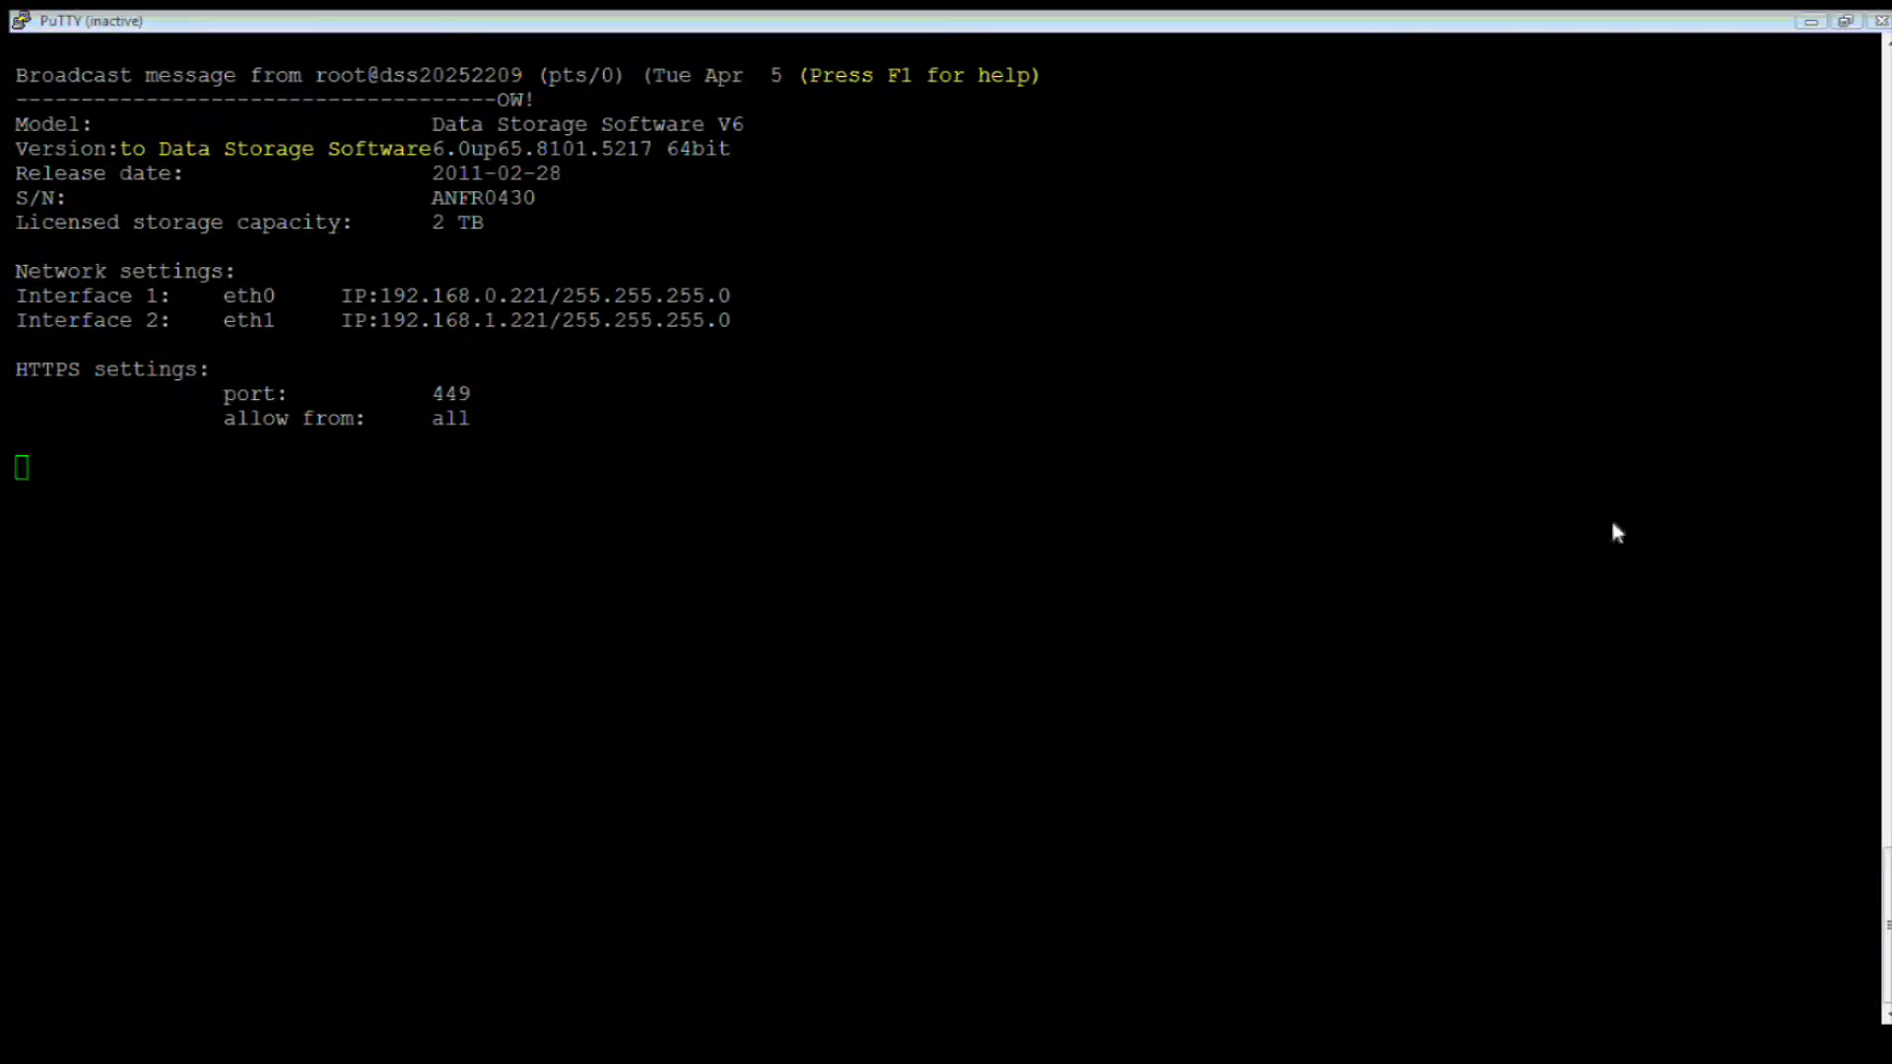
Switch to PuTTY, open the saved 192.168.0.220 session in a new maximized window, and log in with the cli account's password
right_click(926, 25)
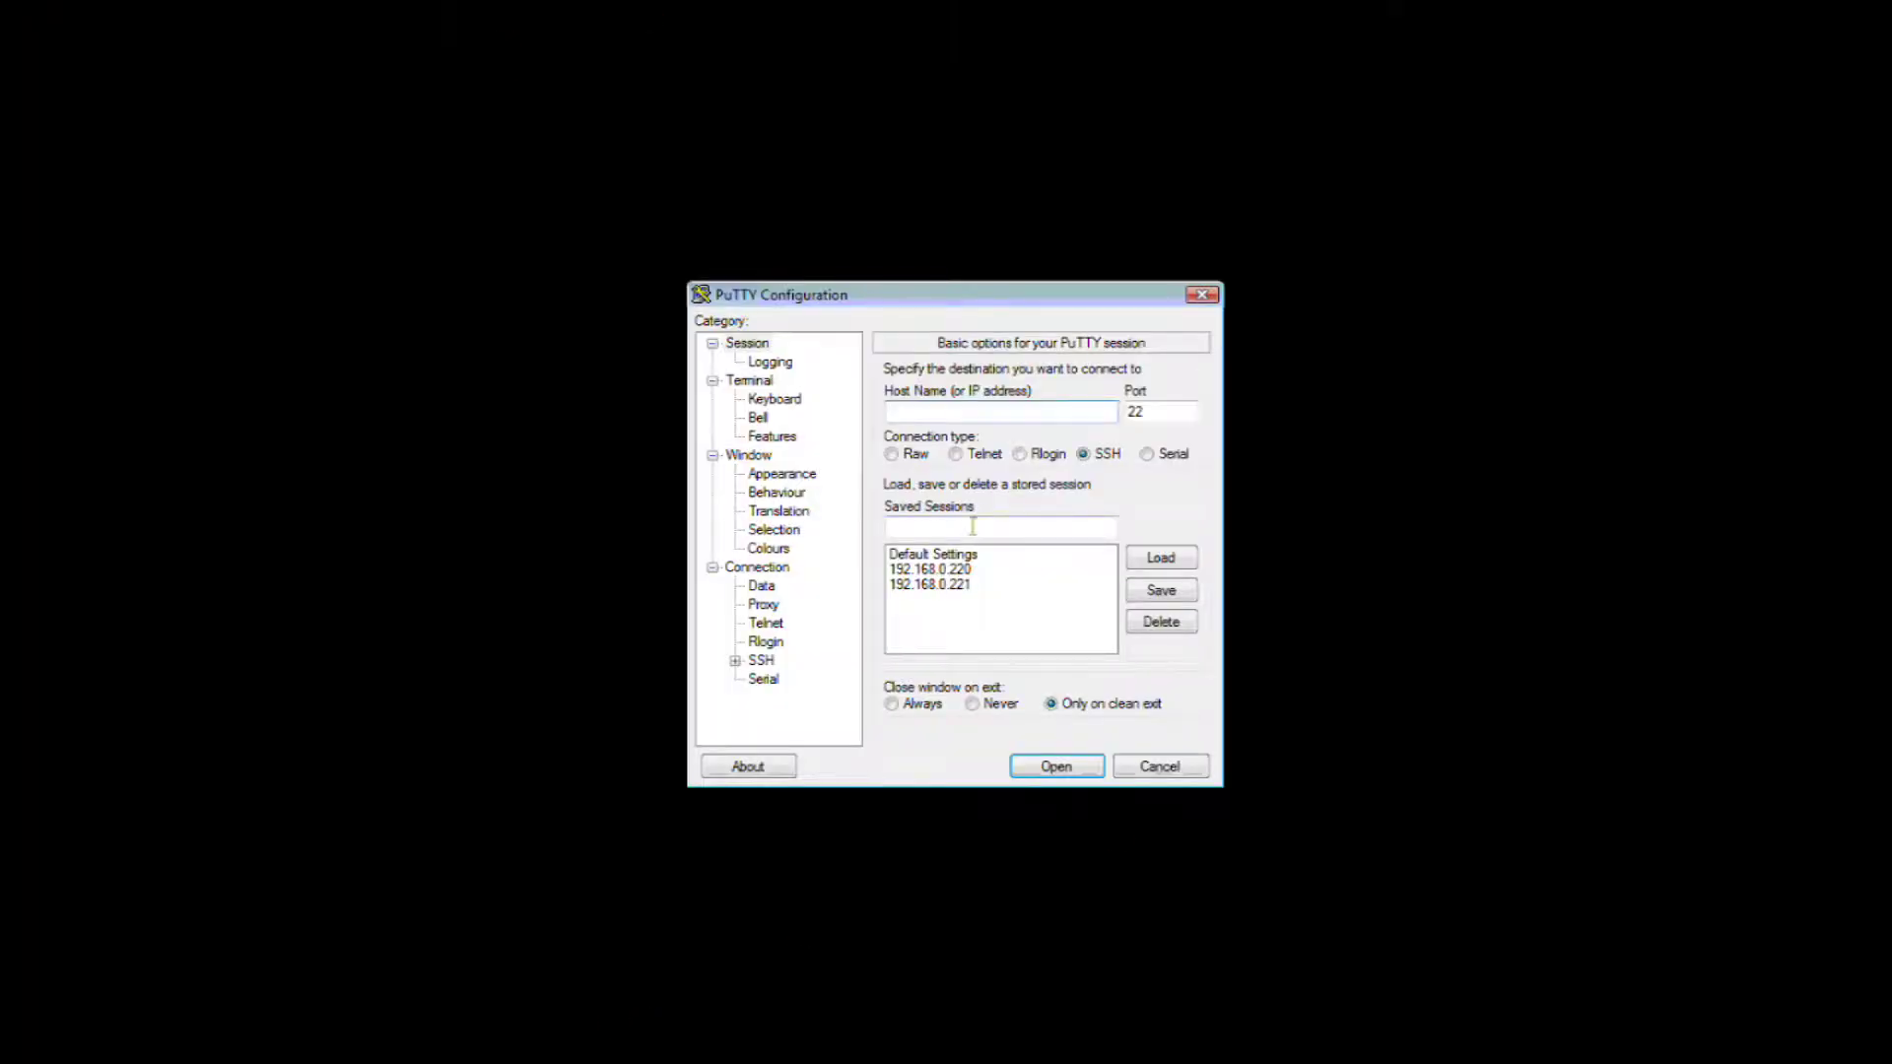
left_click(931, 570)
left_click(1143, 559)
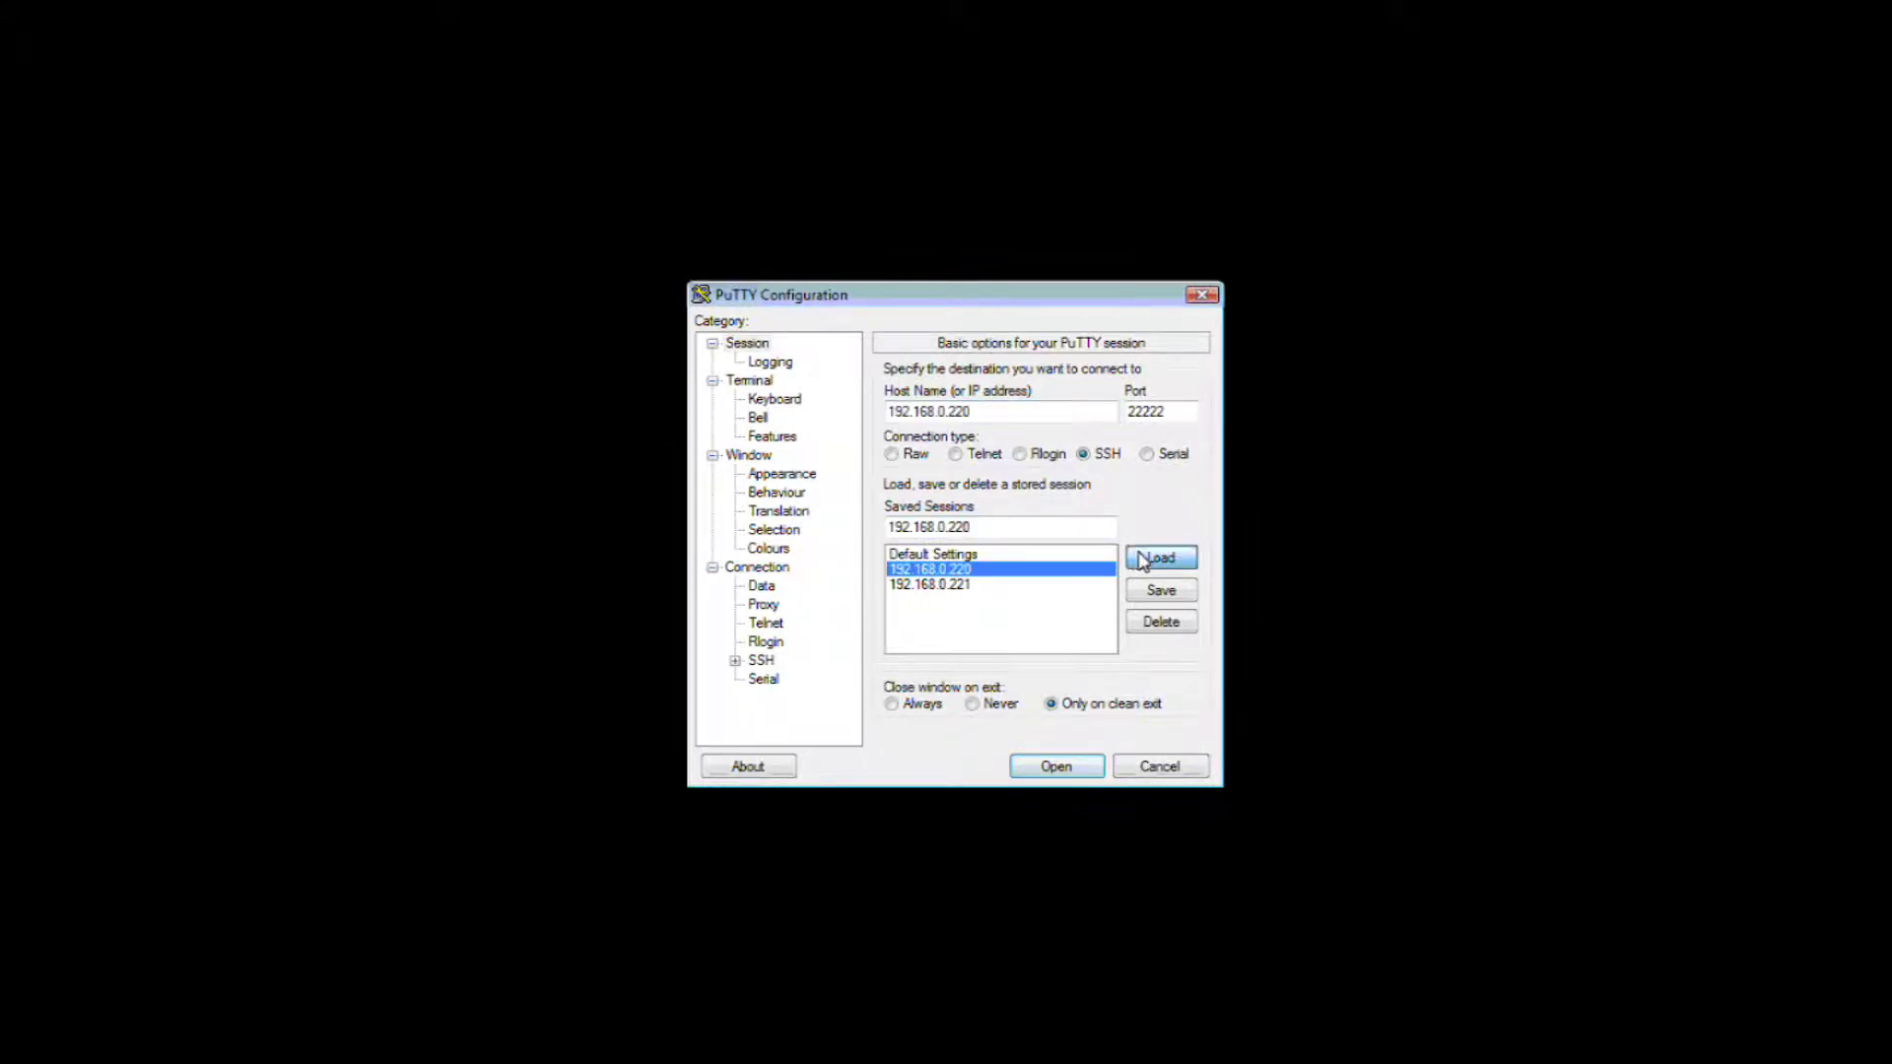
left_click(1057, 767)
left_click_drag(986, 229, 808, 46)
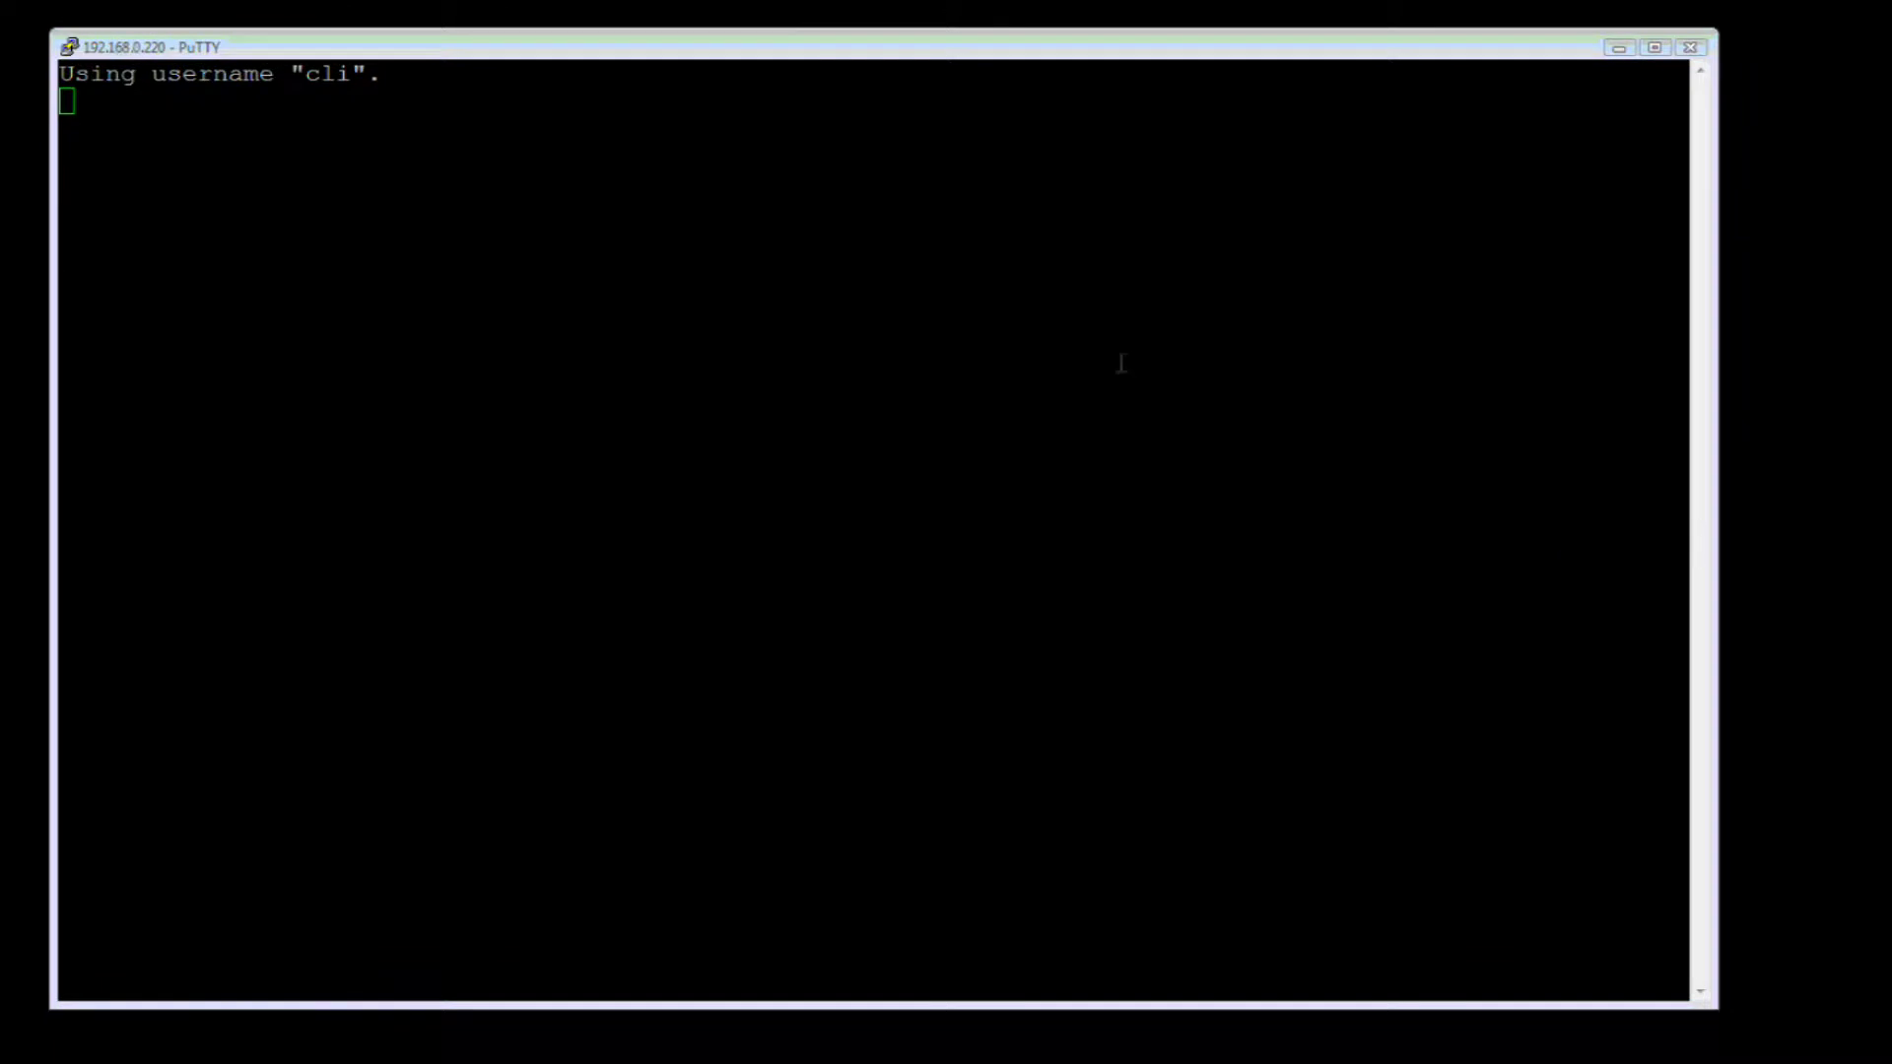
left_click(1655, 49)
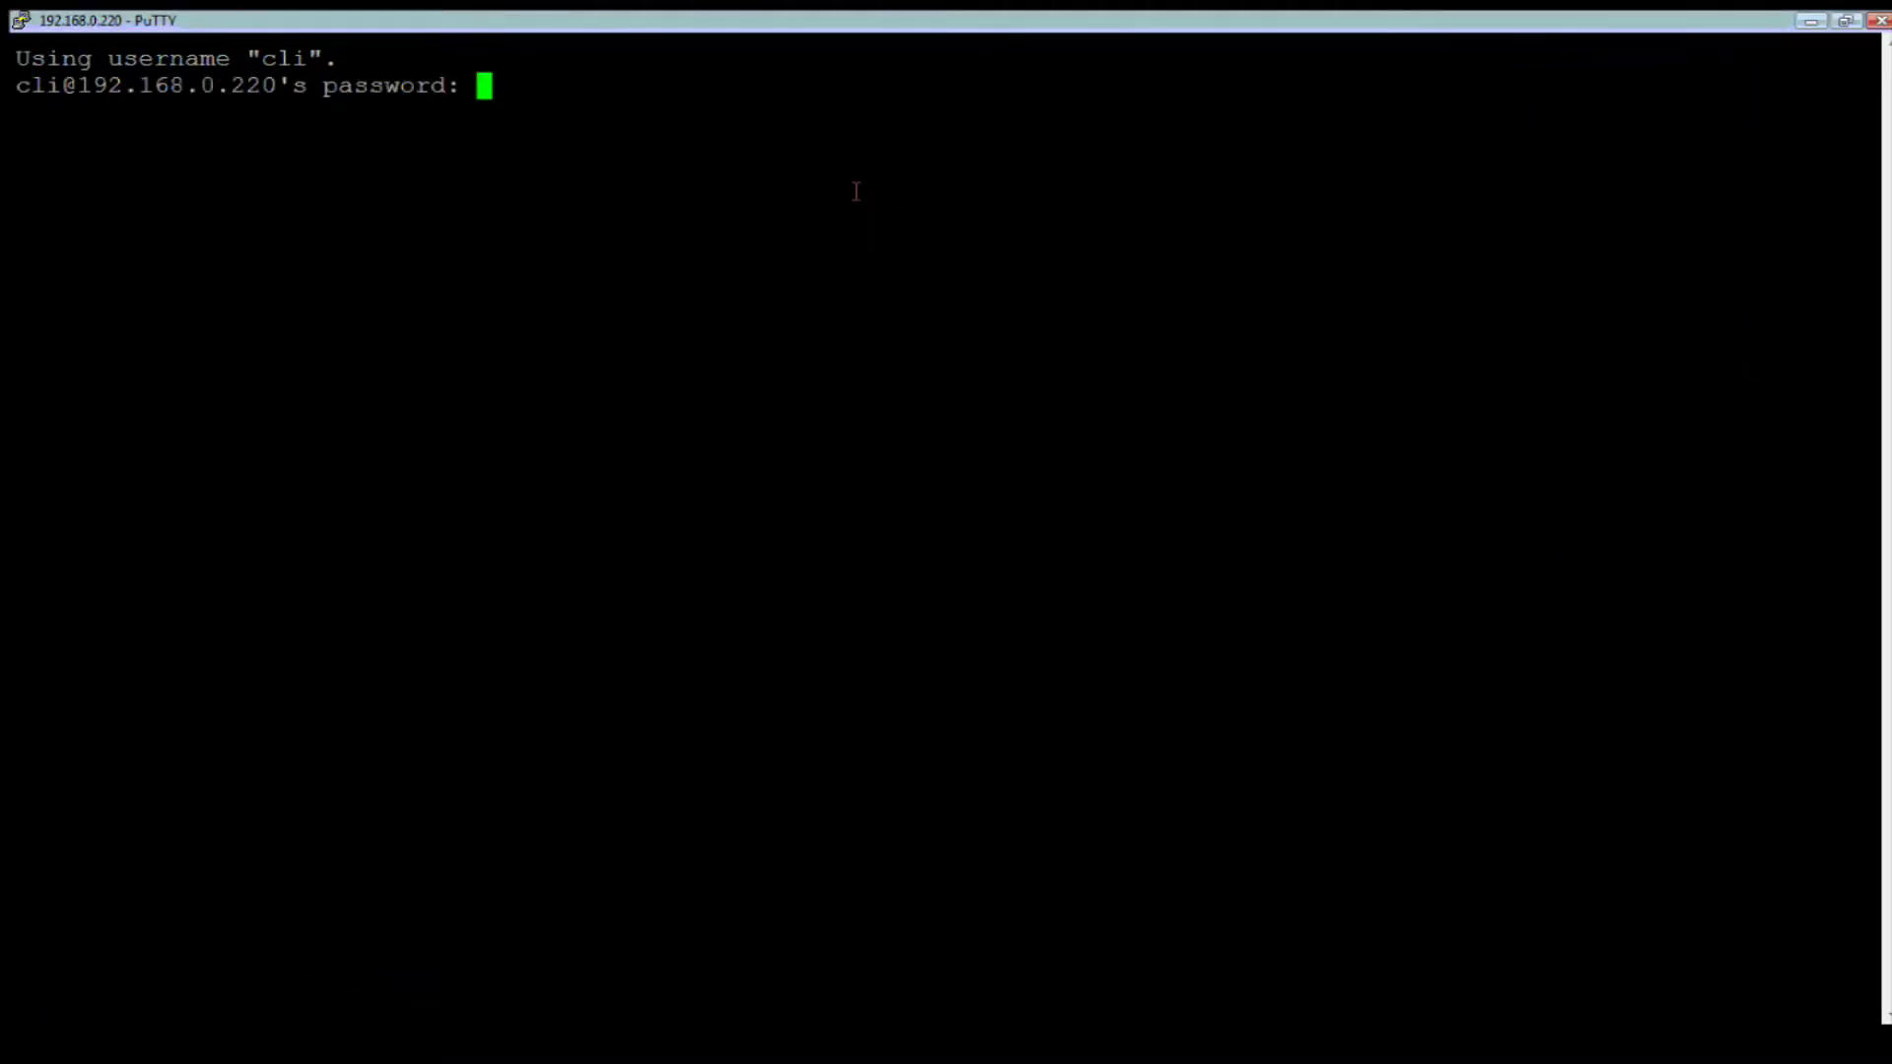
key("Return")
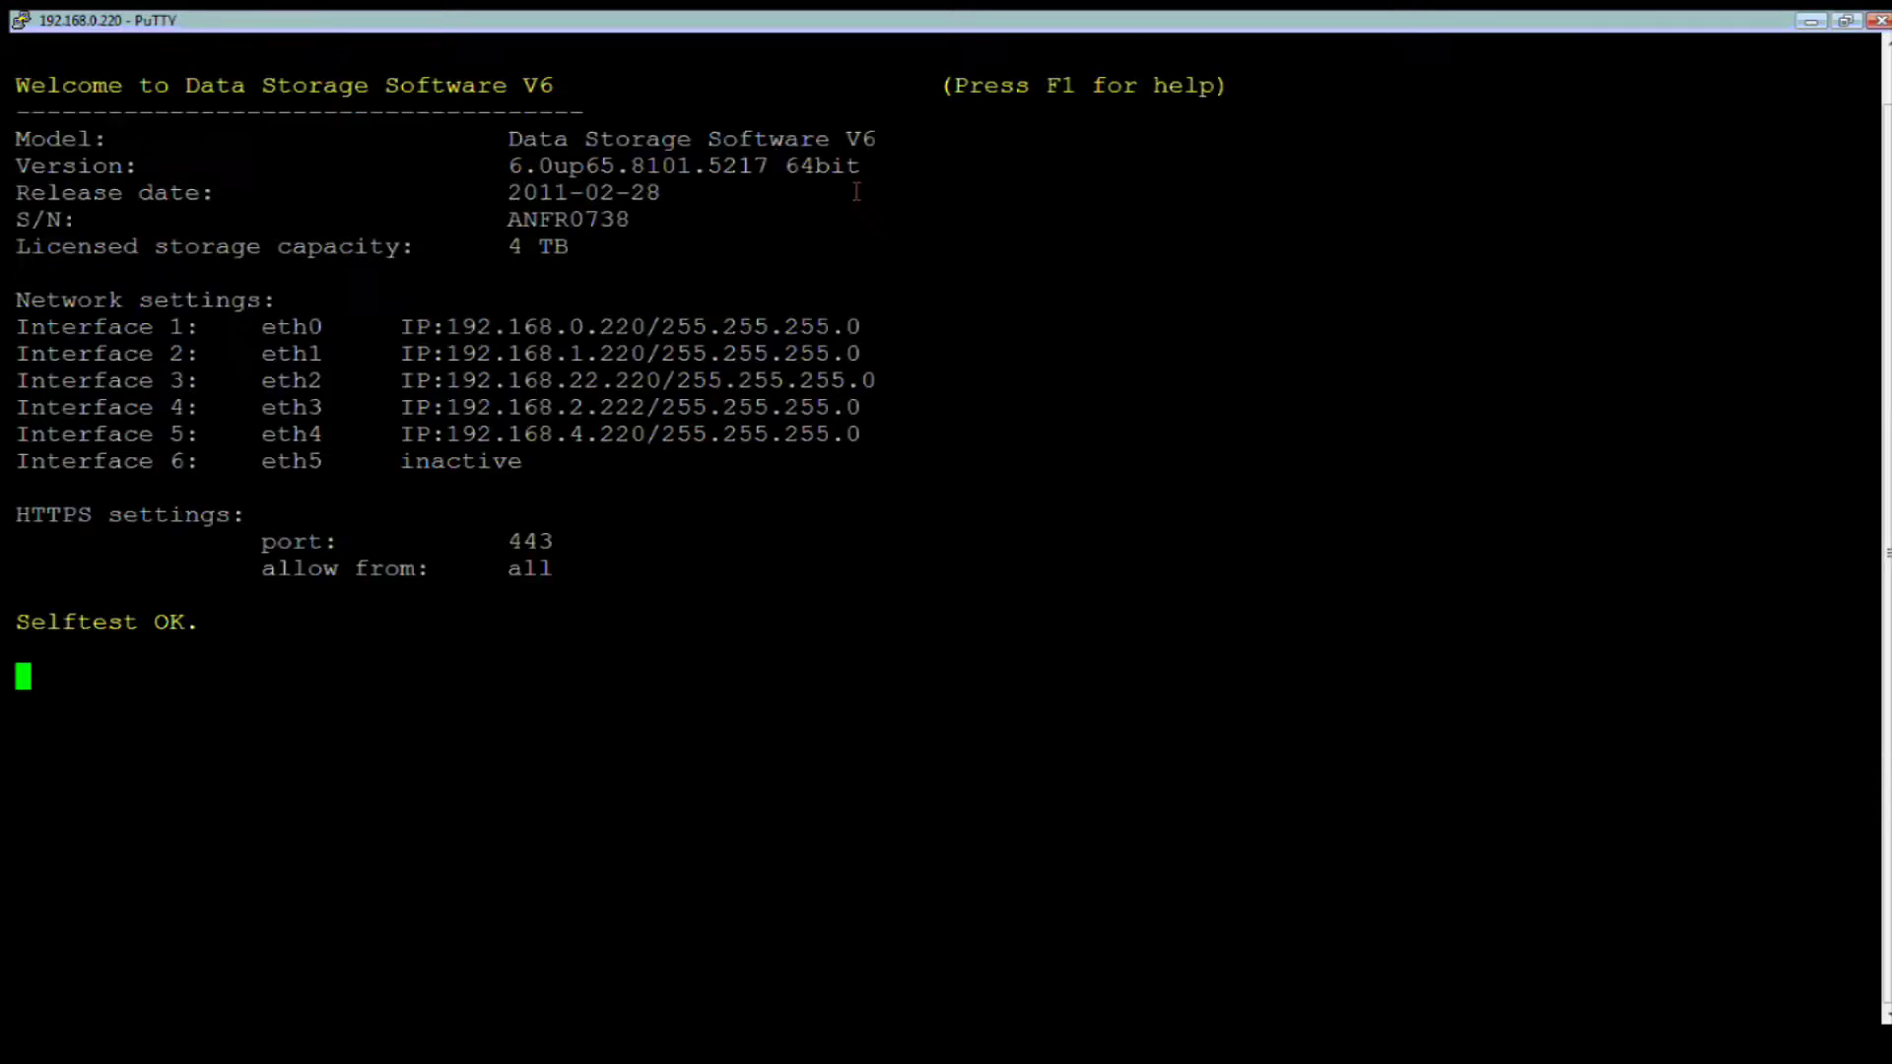
Enter the Extended tools of the dss-1 console and choose the Select default Volume Group action
key("ctrl+alt+x")
key("Return")
key("Return")
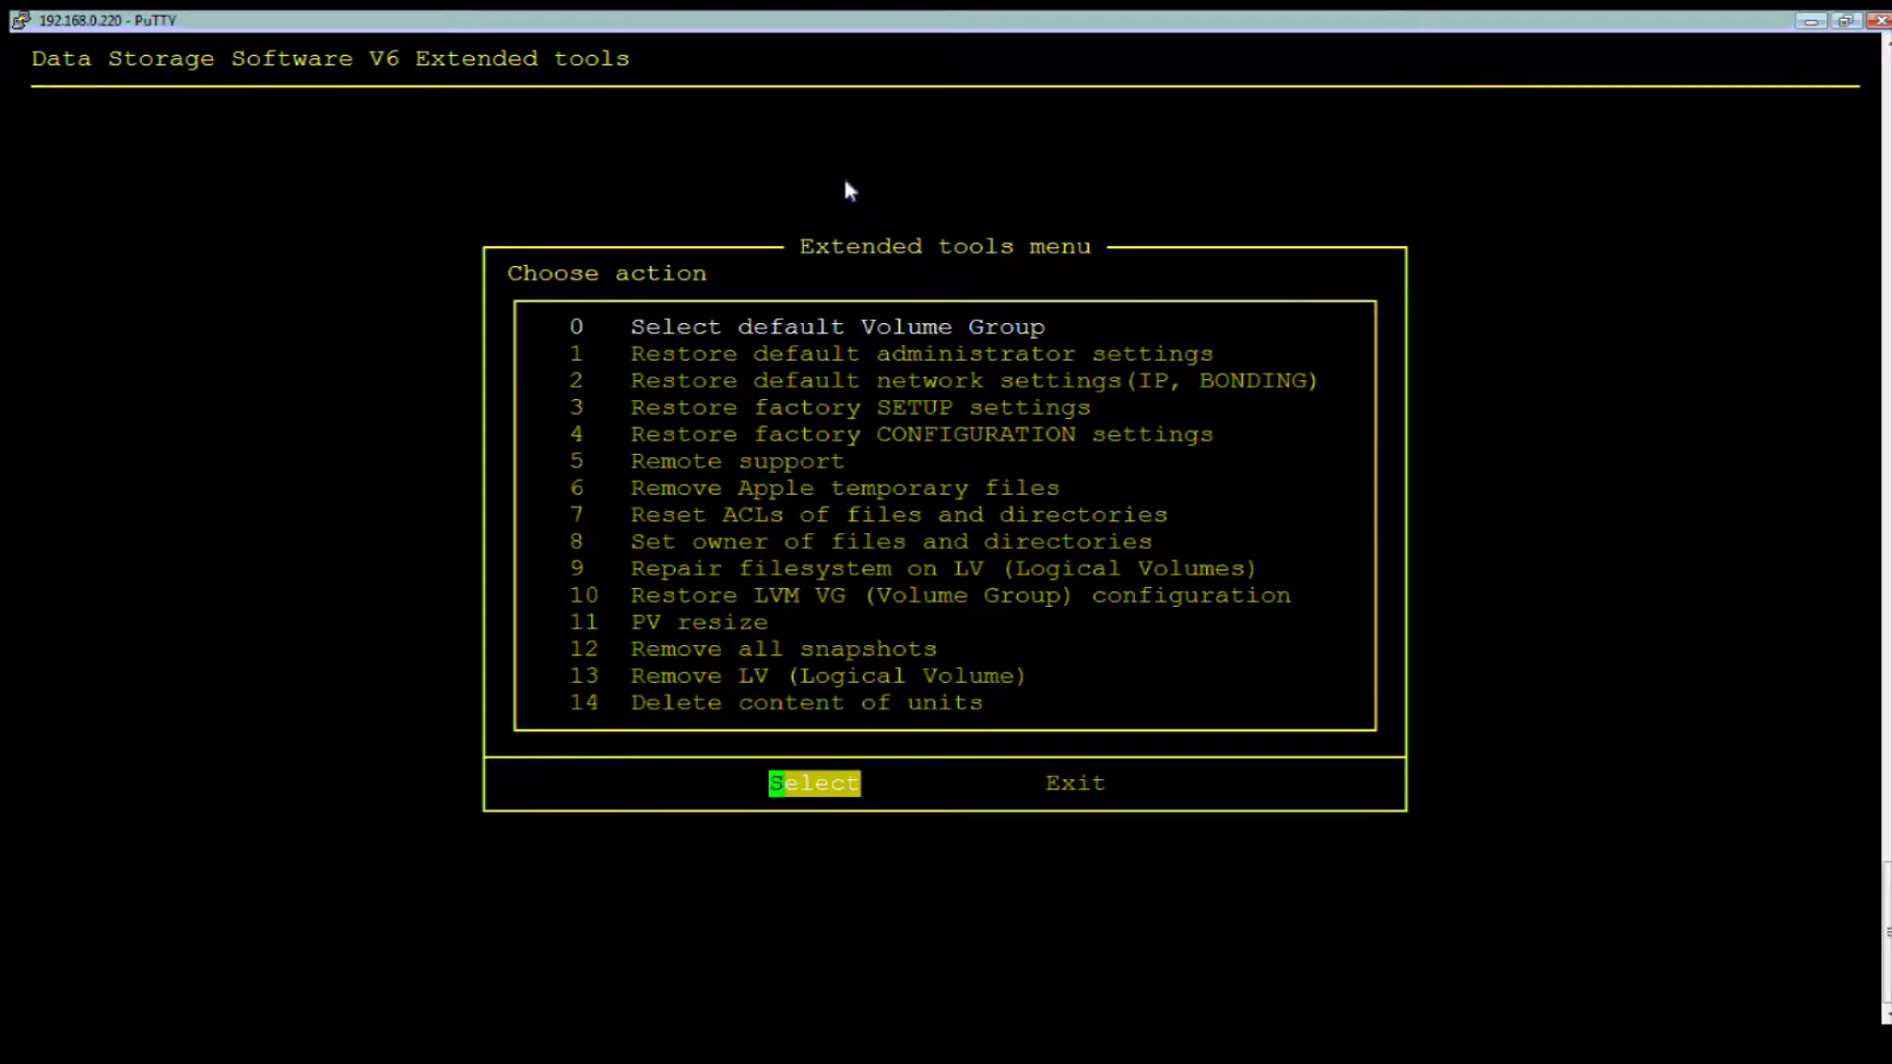
key("Return")
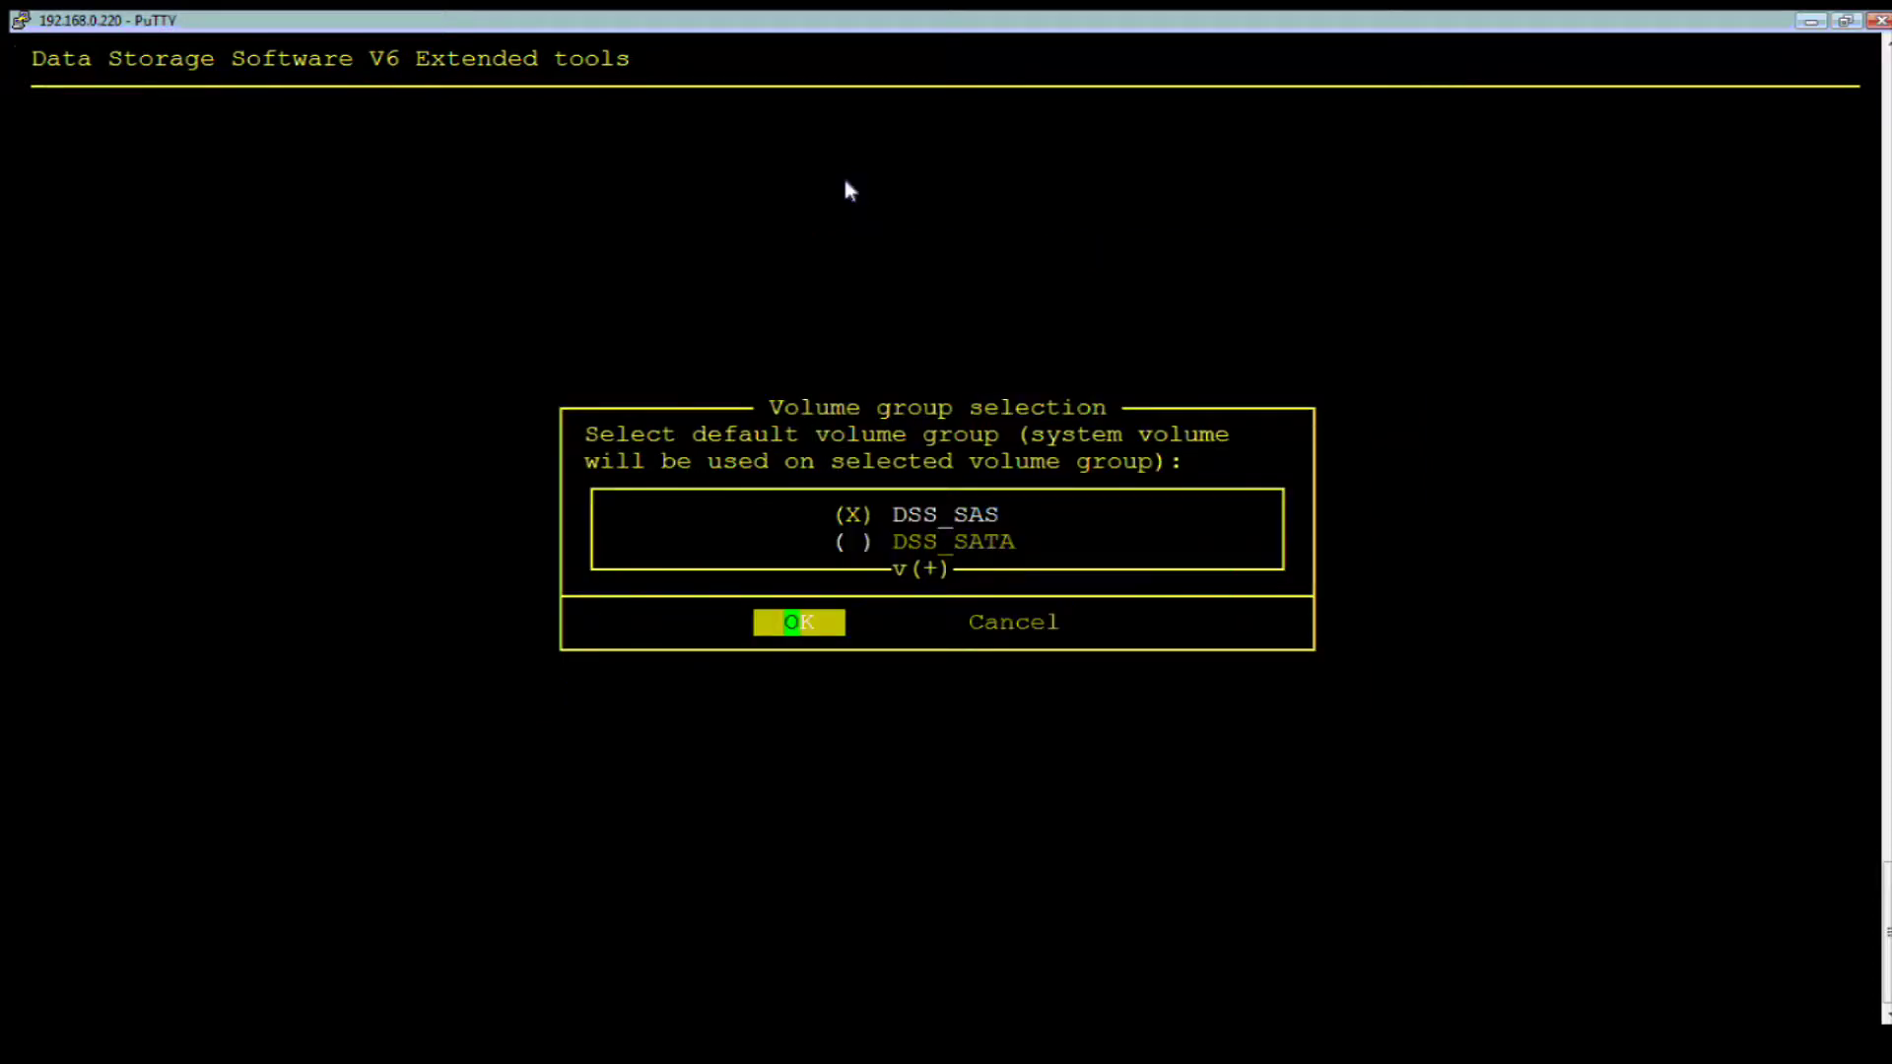
Set DSS_SATA as the default volume group, accept the automatic reboot, and minimize the disconnected console window
key("Down")
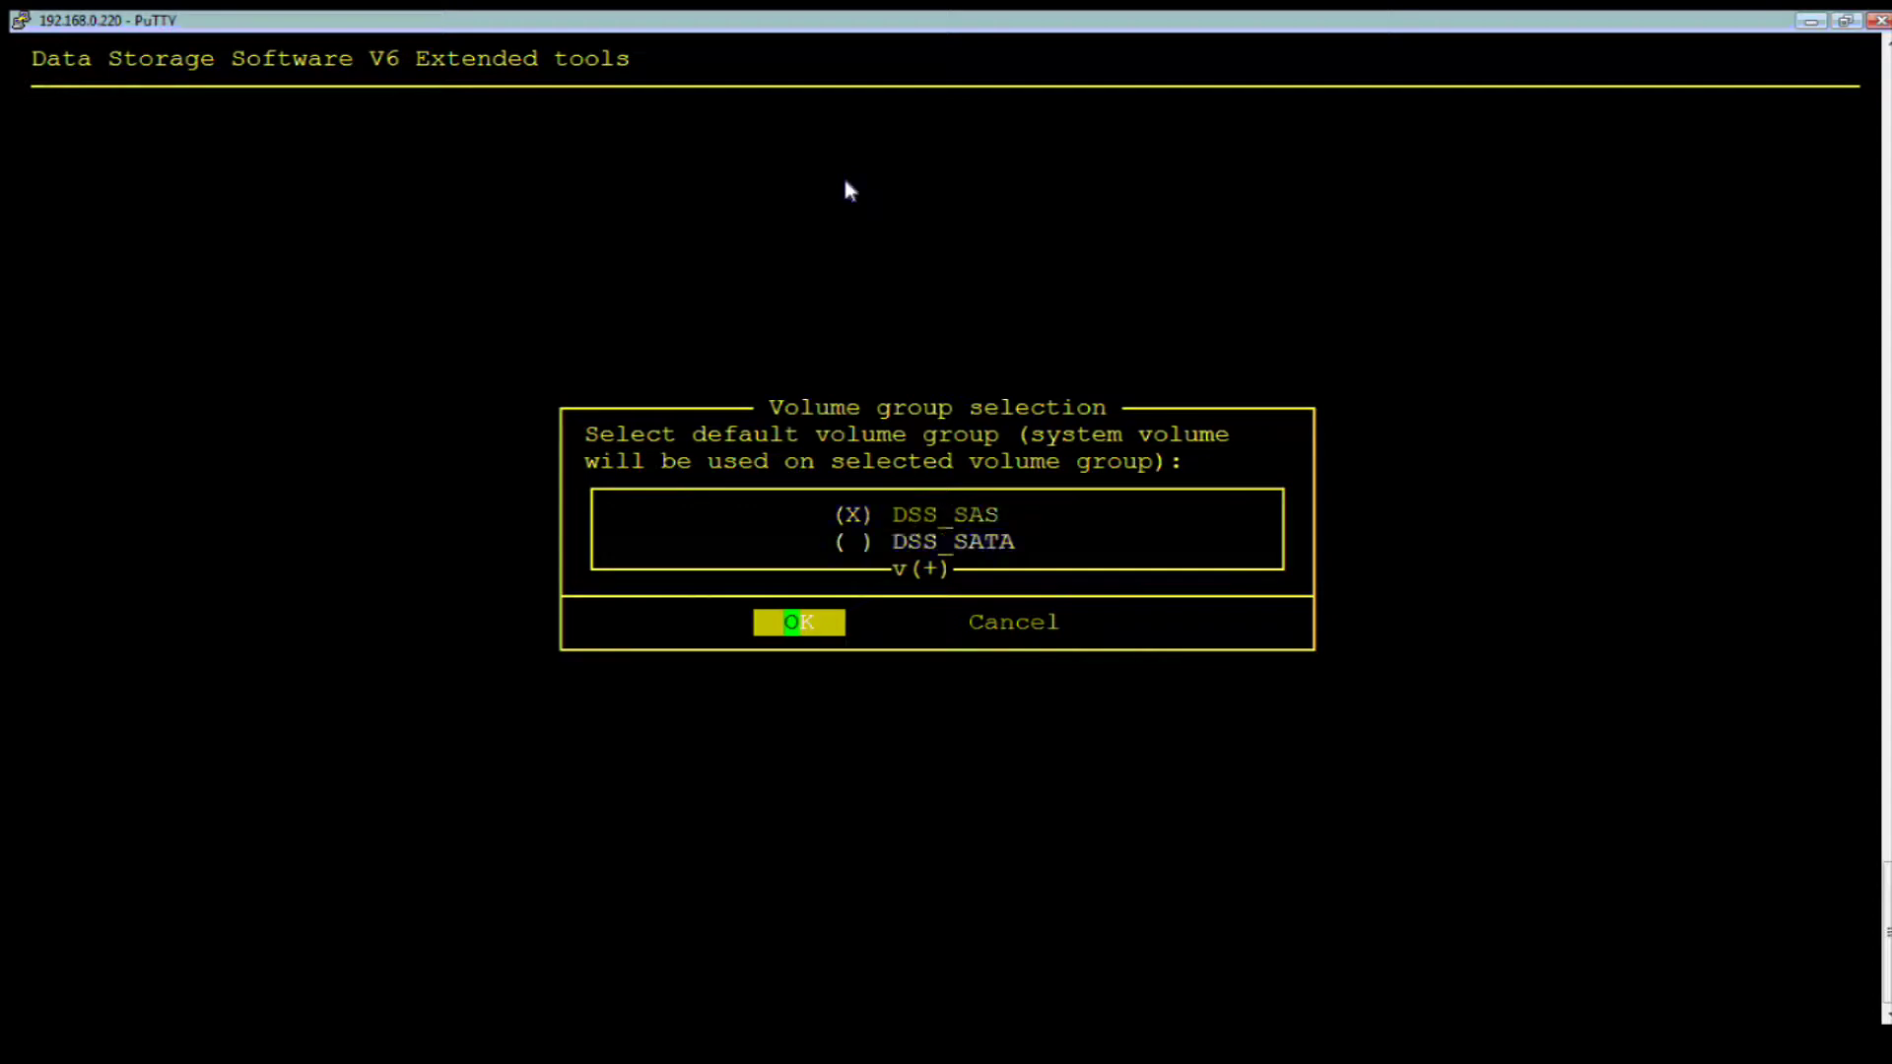
key("space")
key("Return")
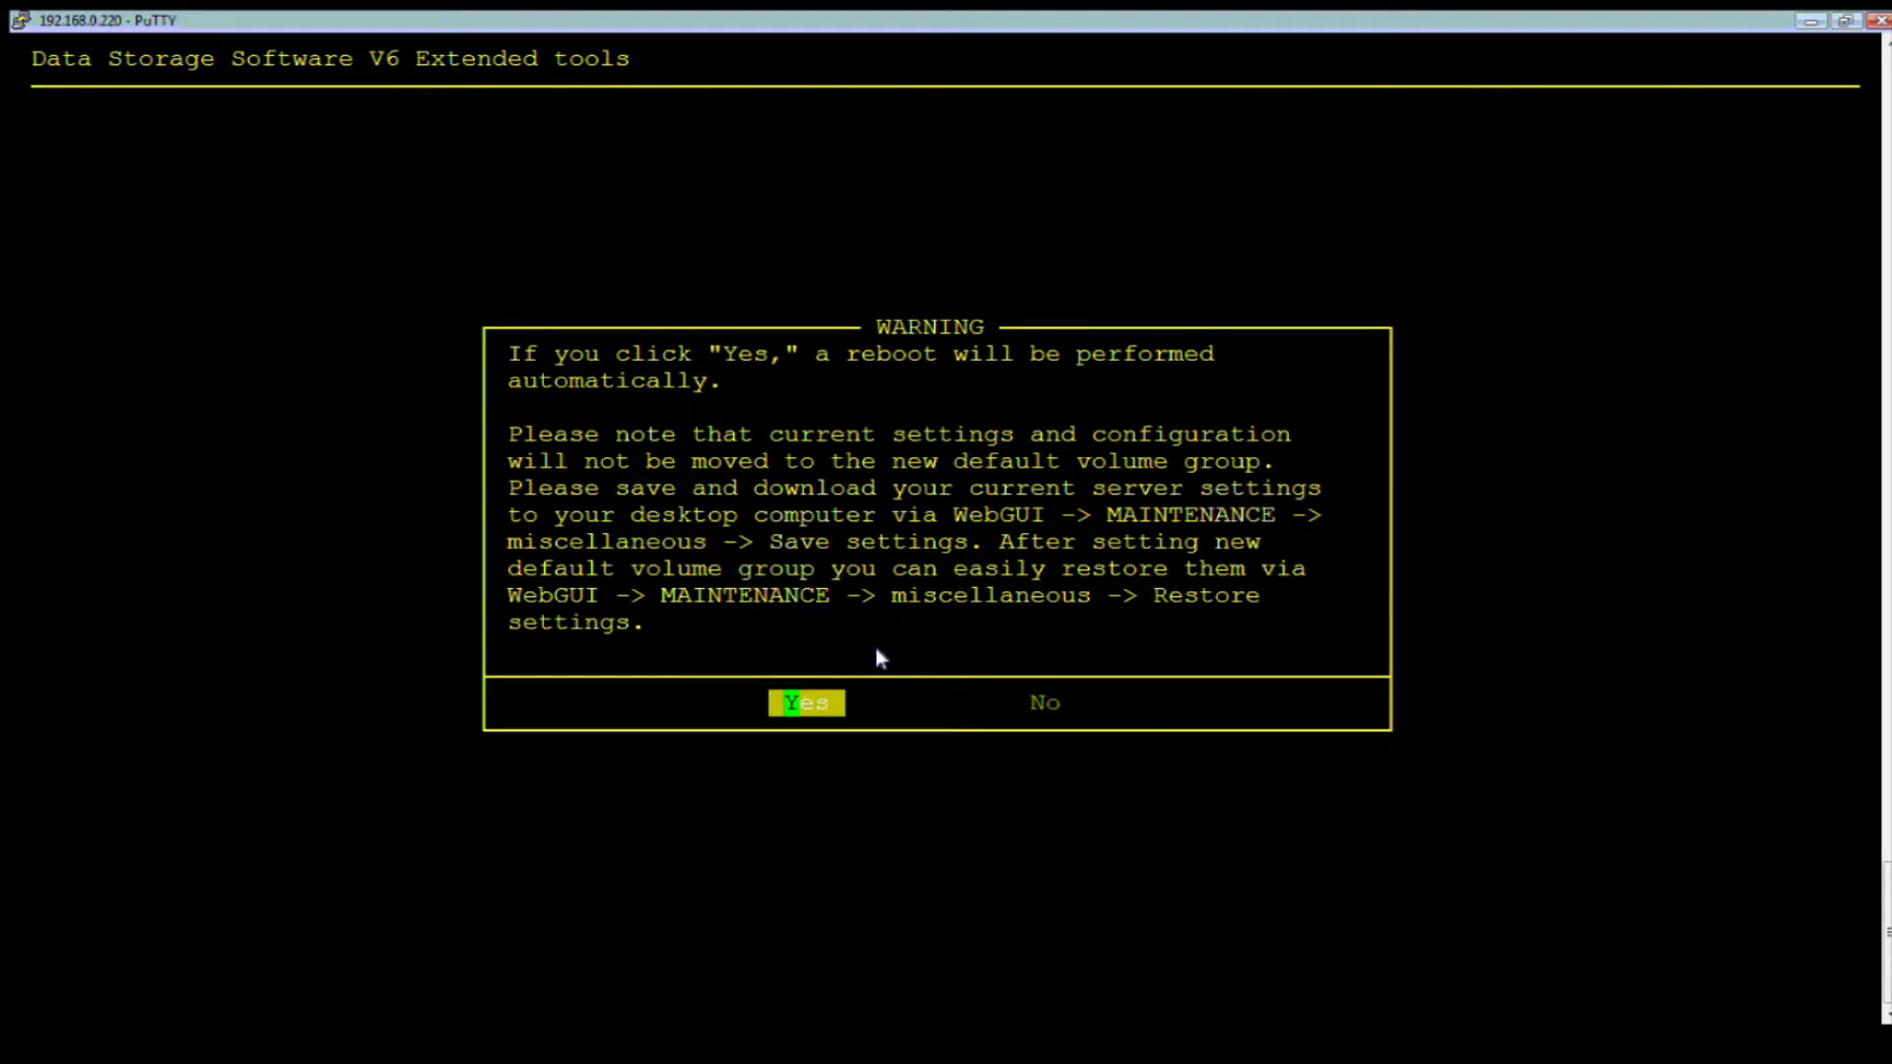
key("Return")
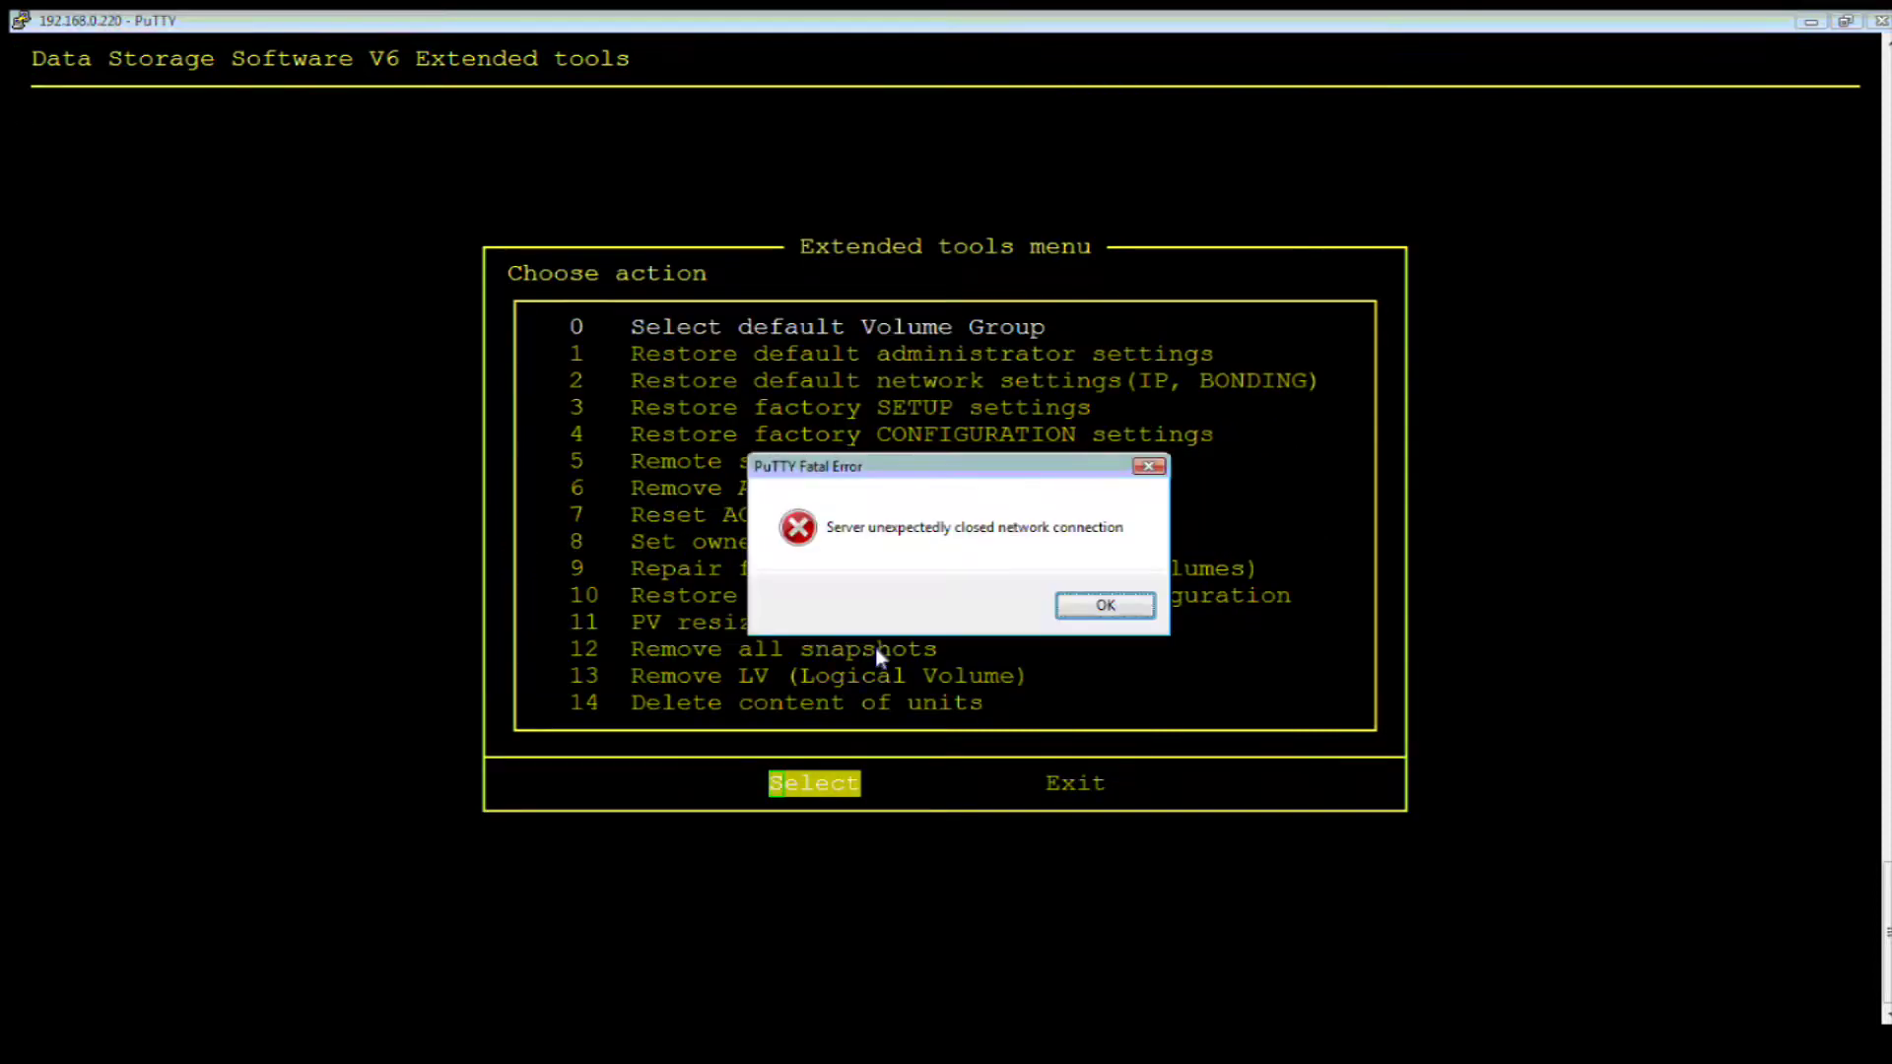
left_click(1106, 605)
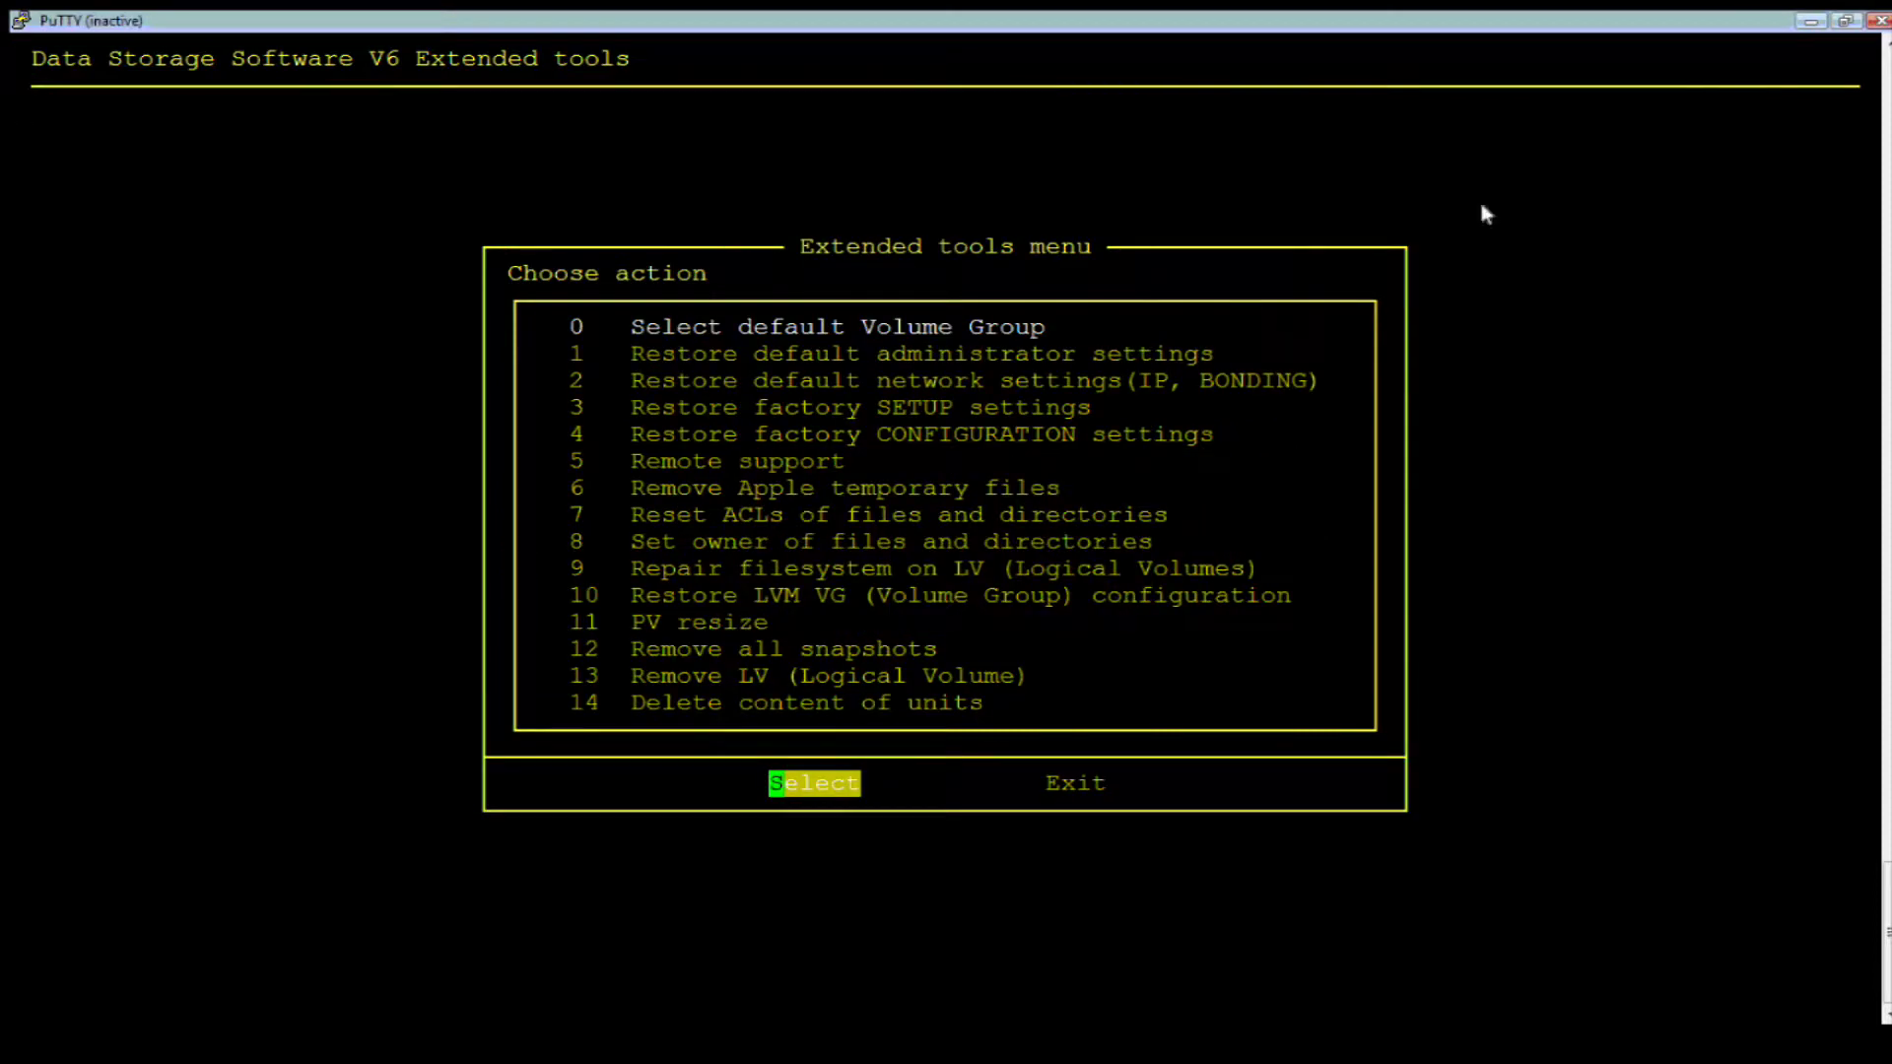
left_click(1843, 21)
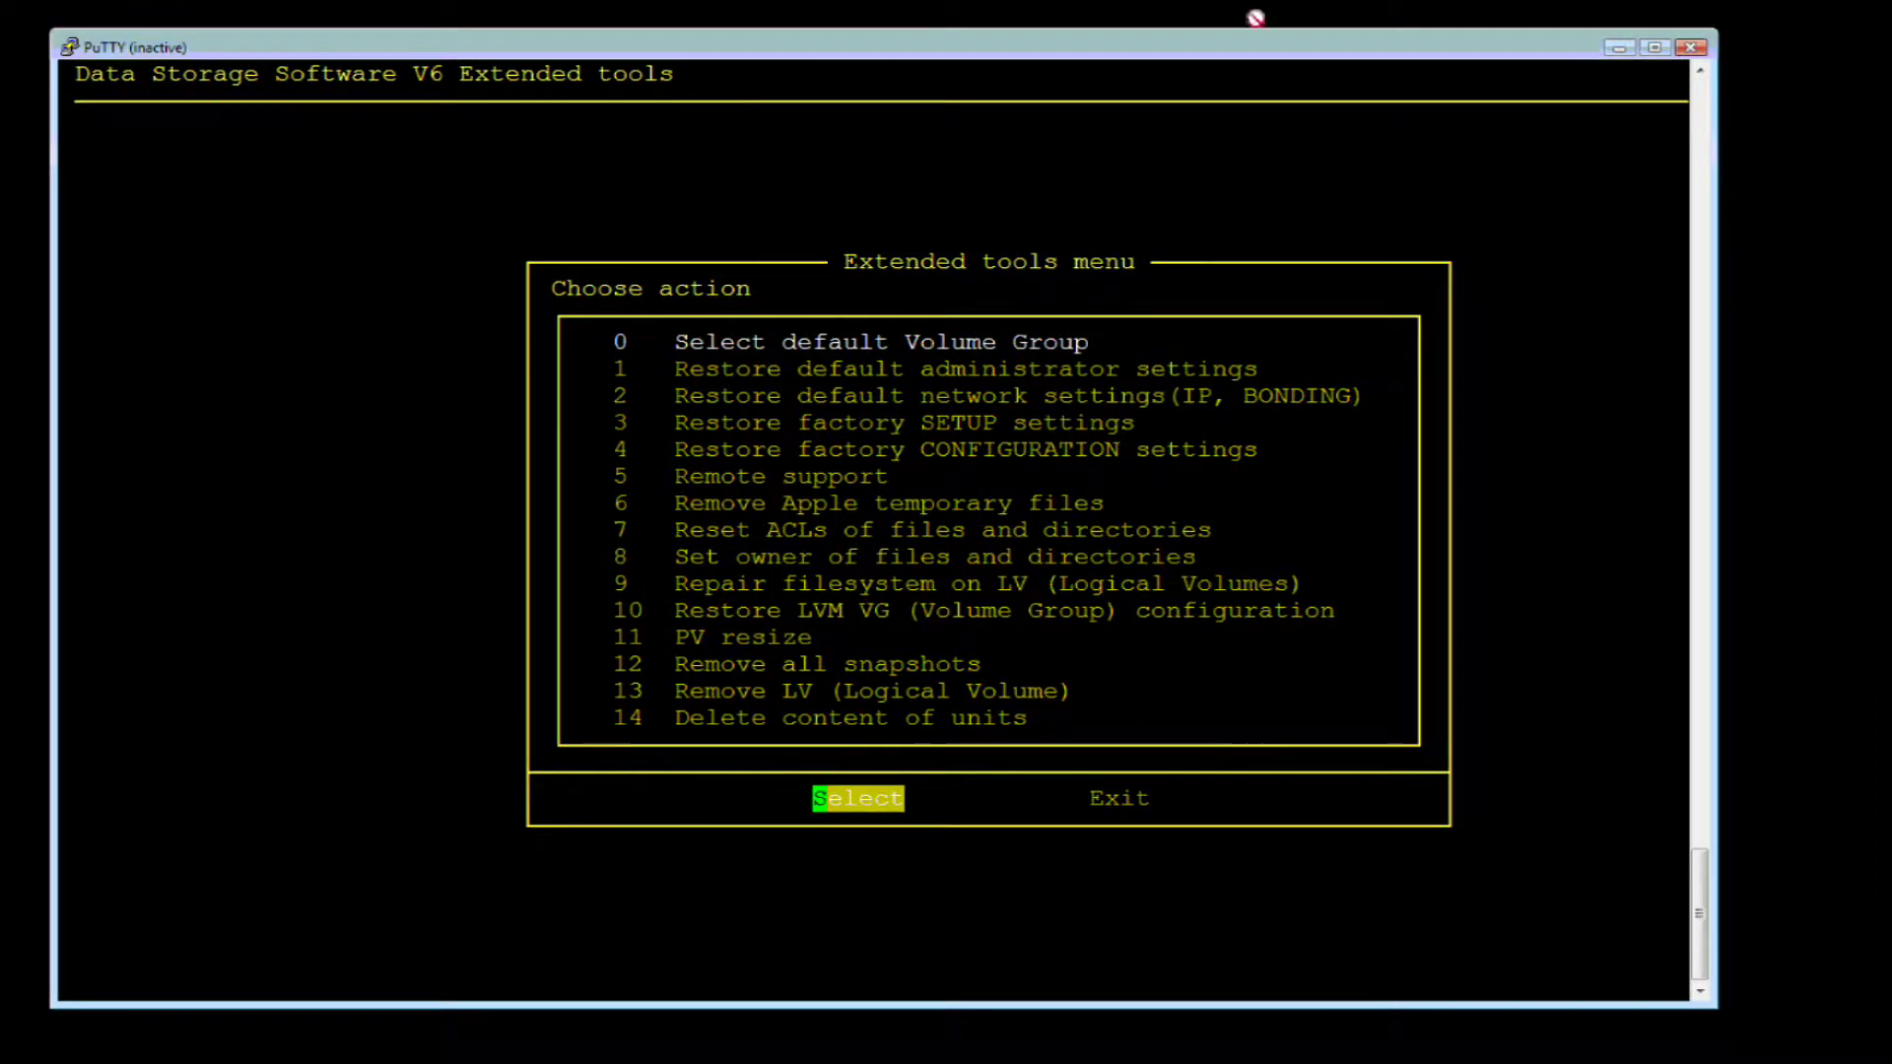
left_click(1615, 39)
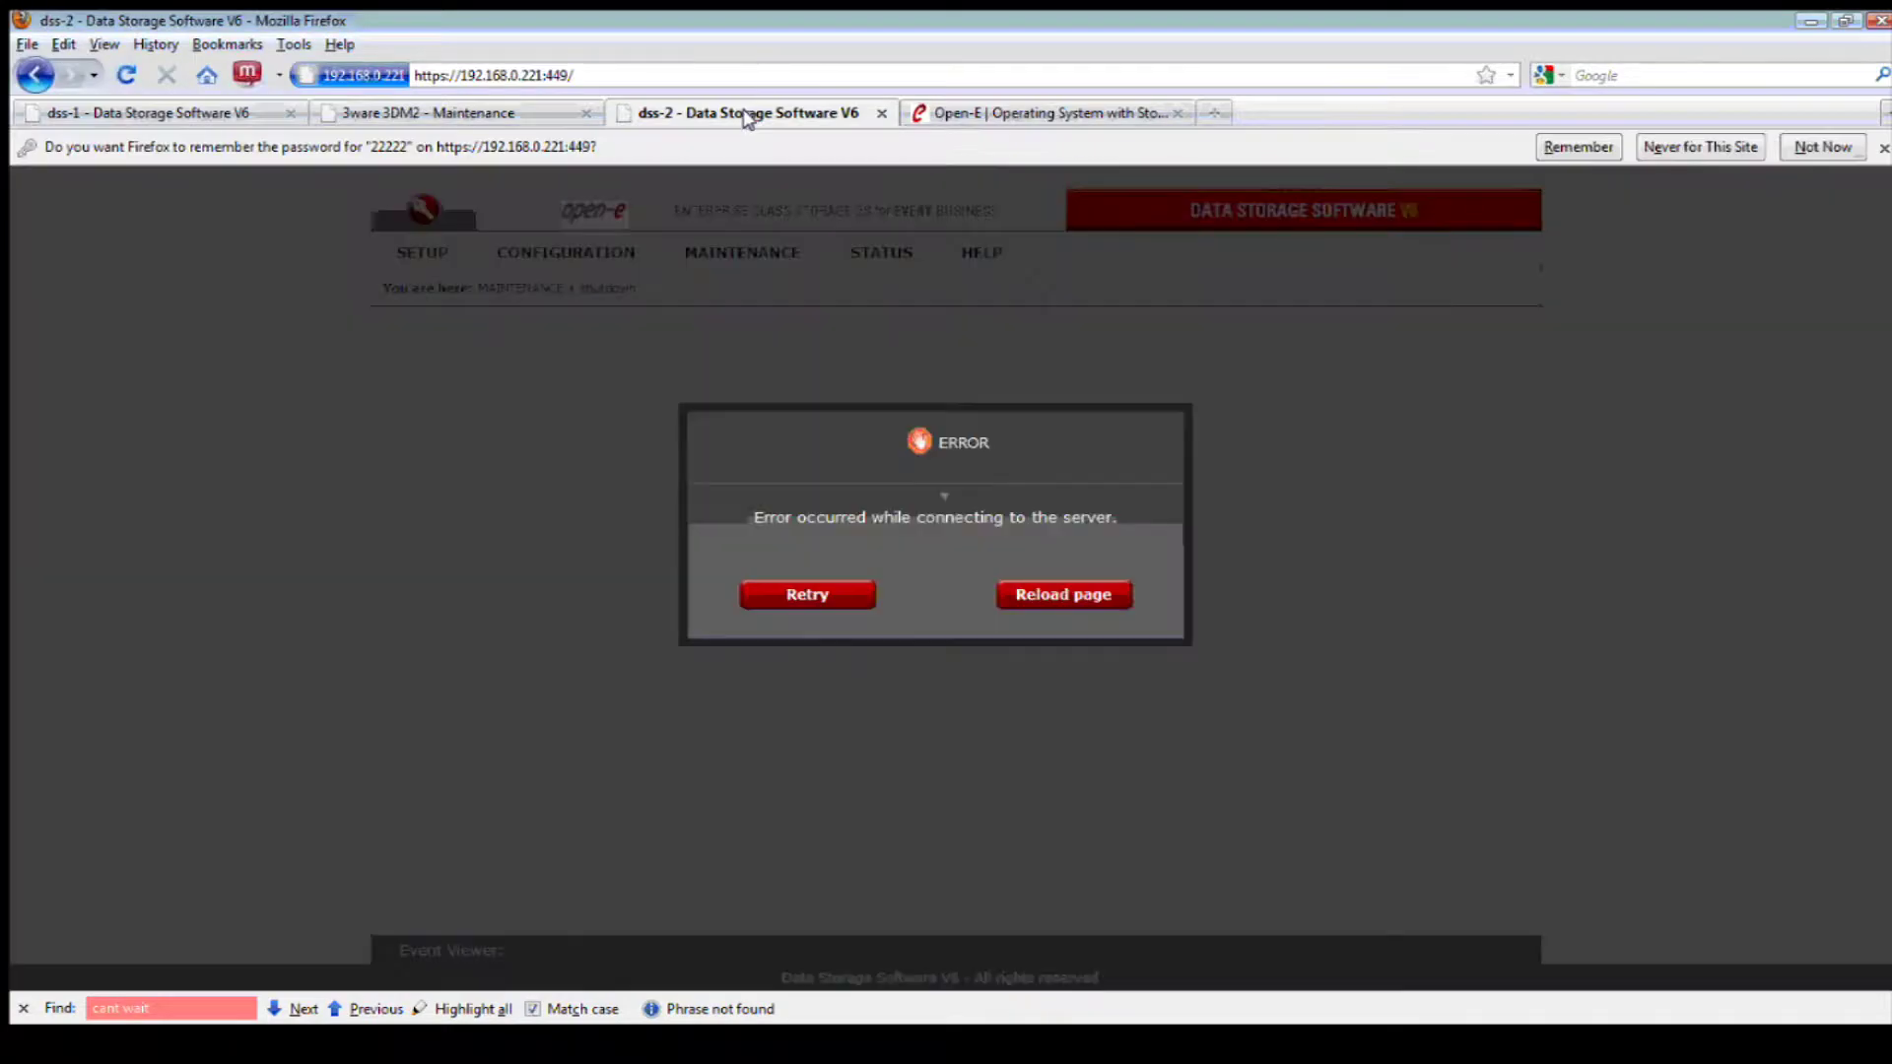
left_click(1053, 606)
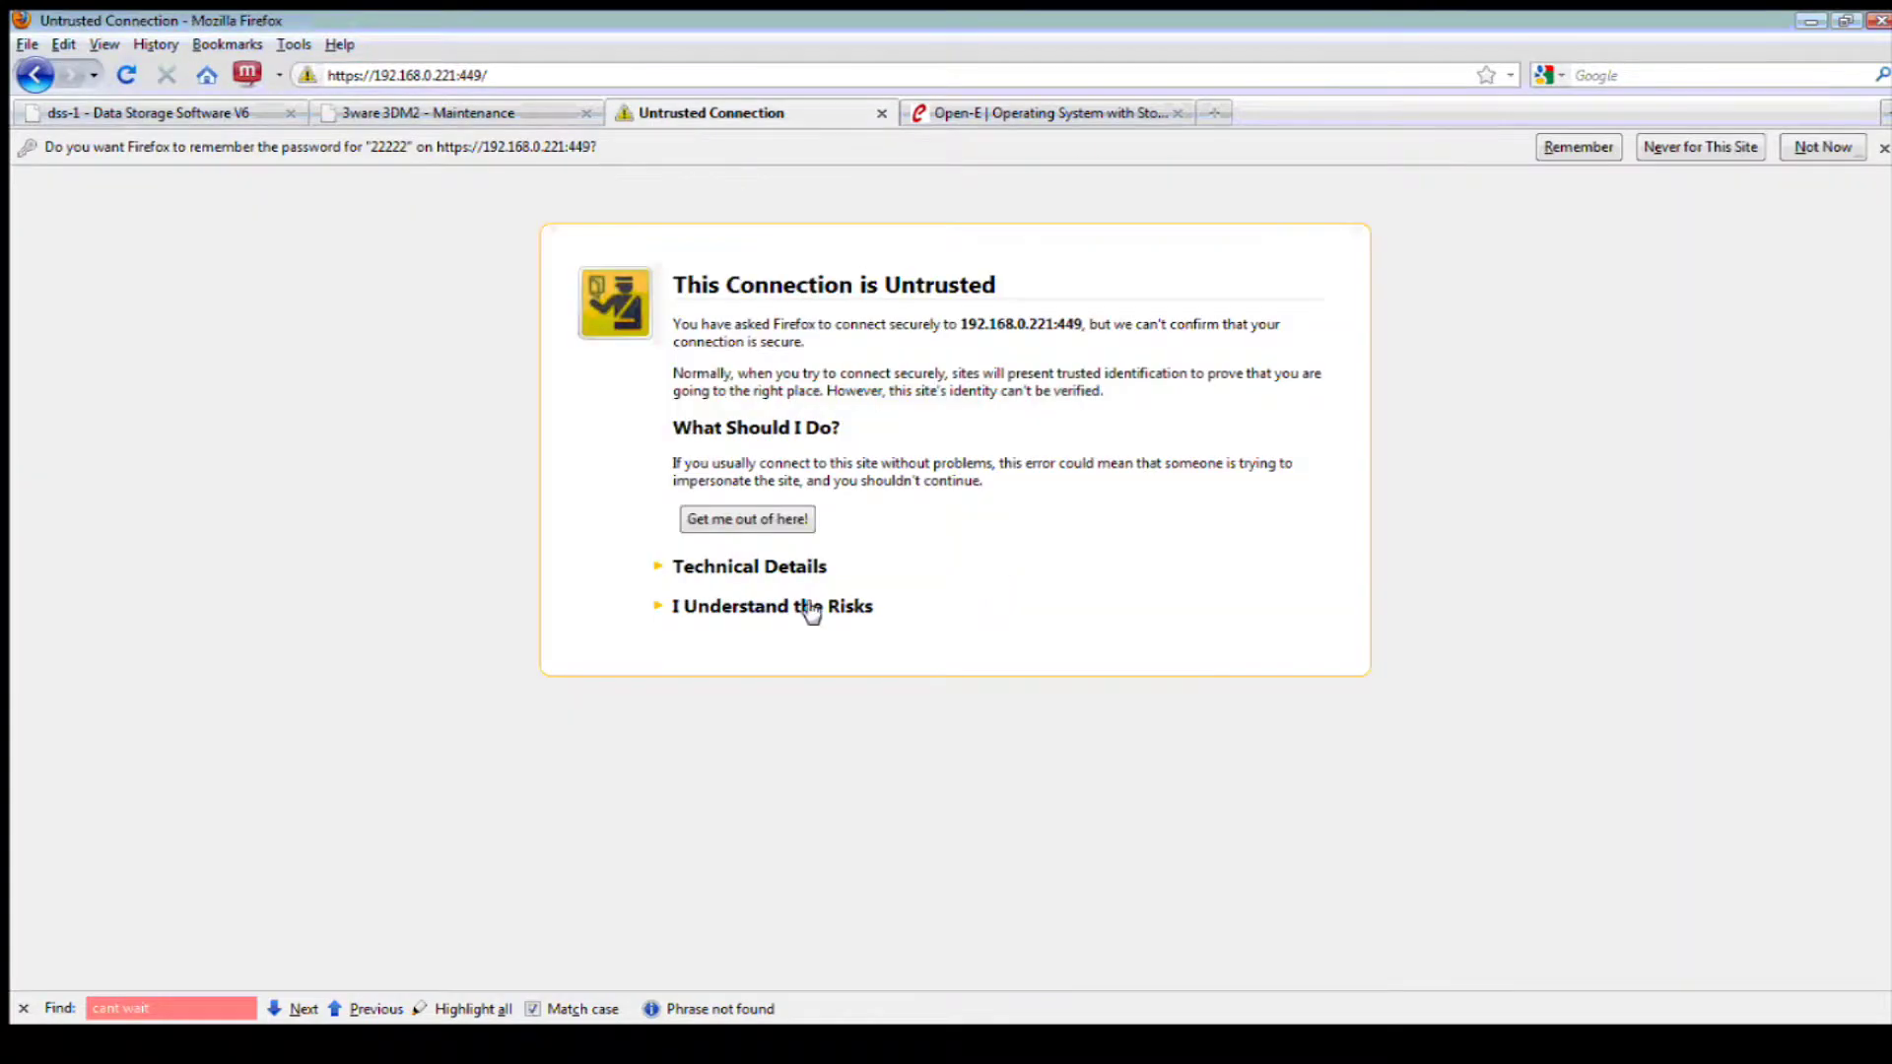
left_click(810, 608)
left_click(744, 740)
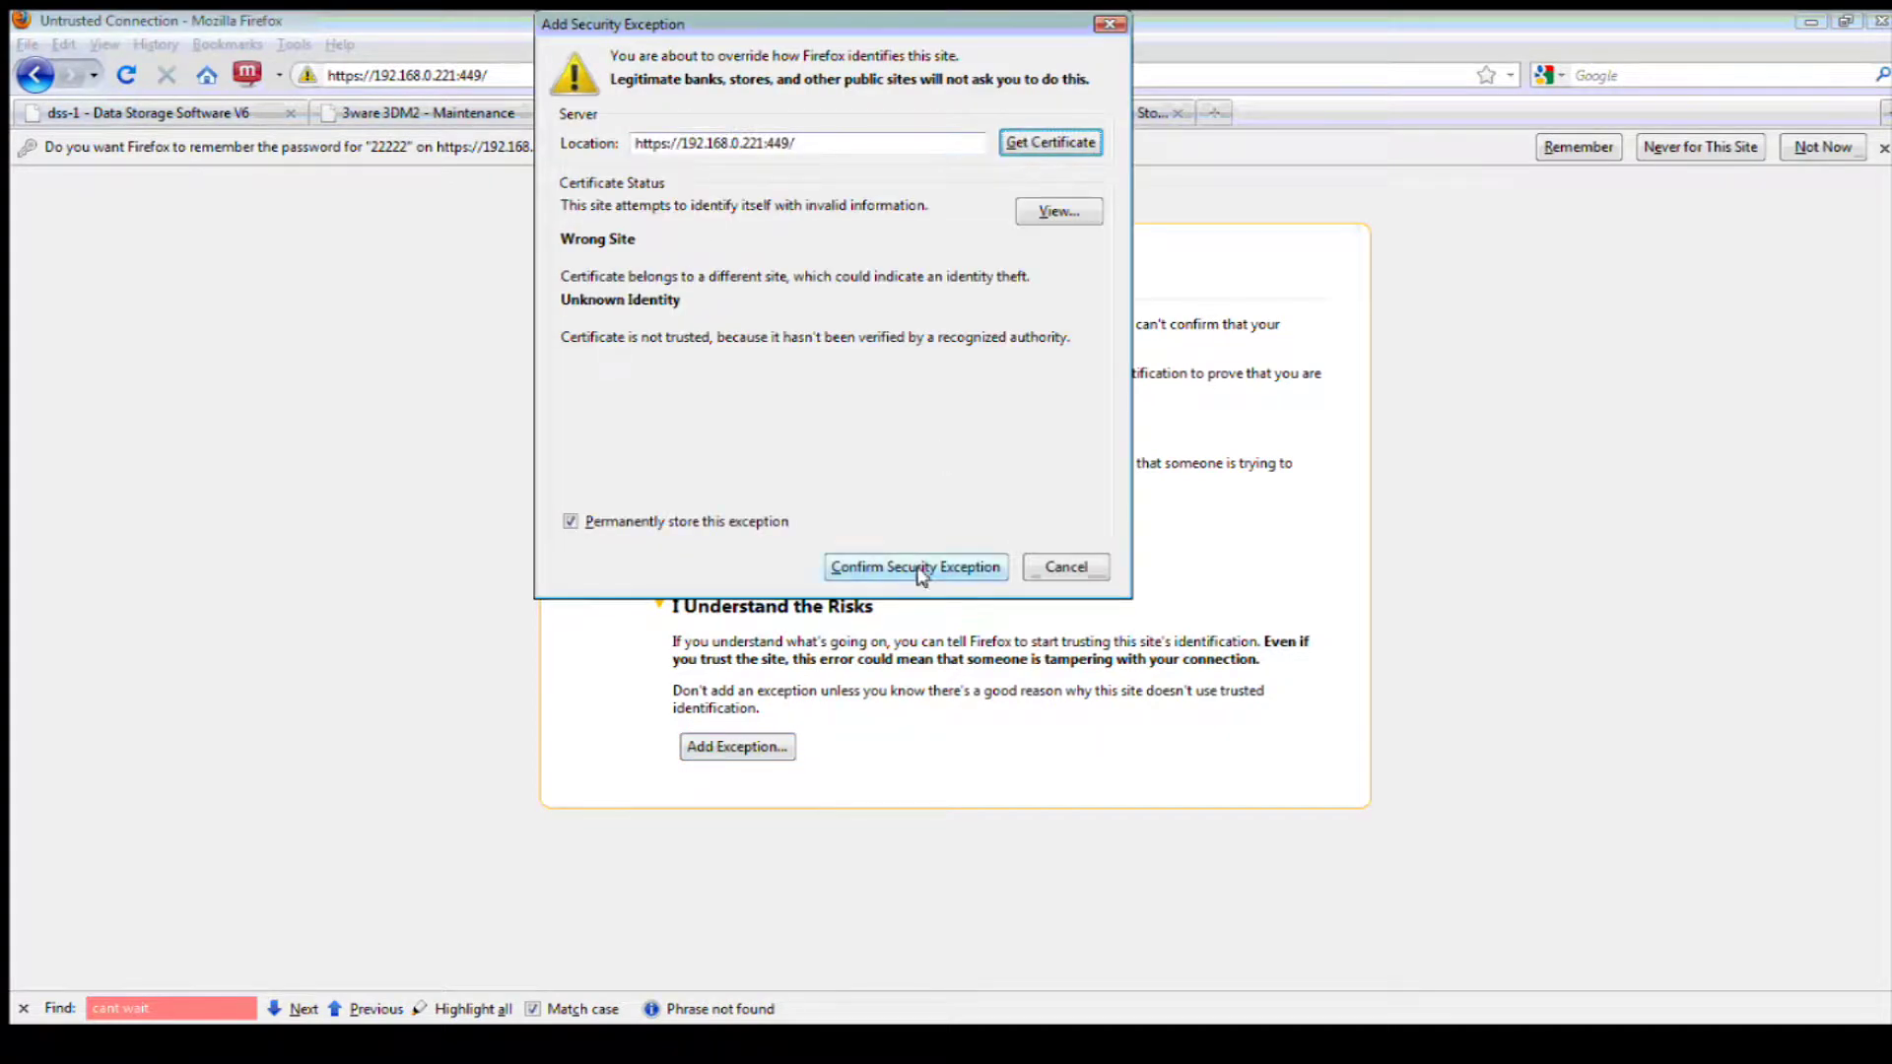
left_click(924, 566)
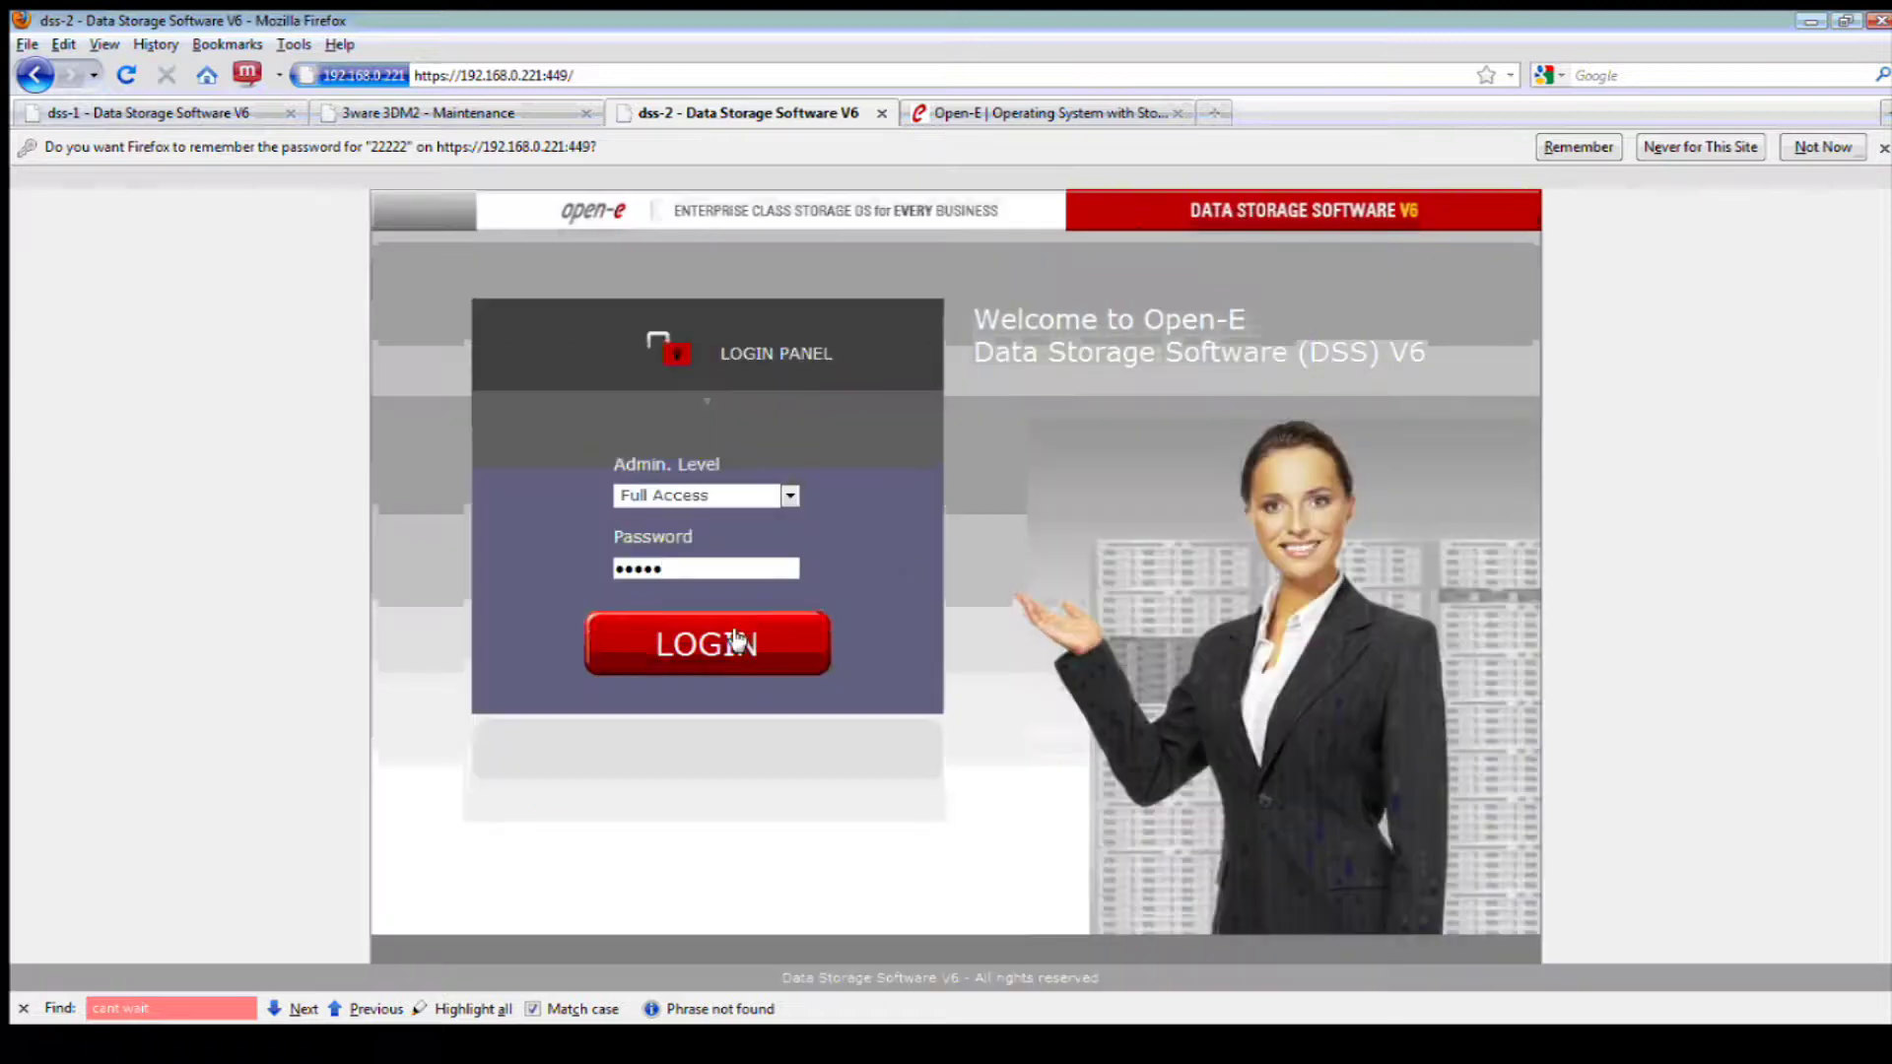
Log in to dss-2 with Full Access and the administrator password, dismiss the events notice, and open its volume groups
left_click(729, 640)
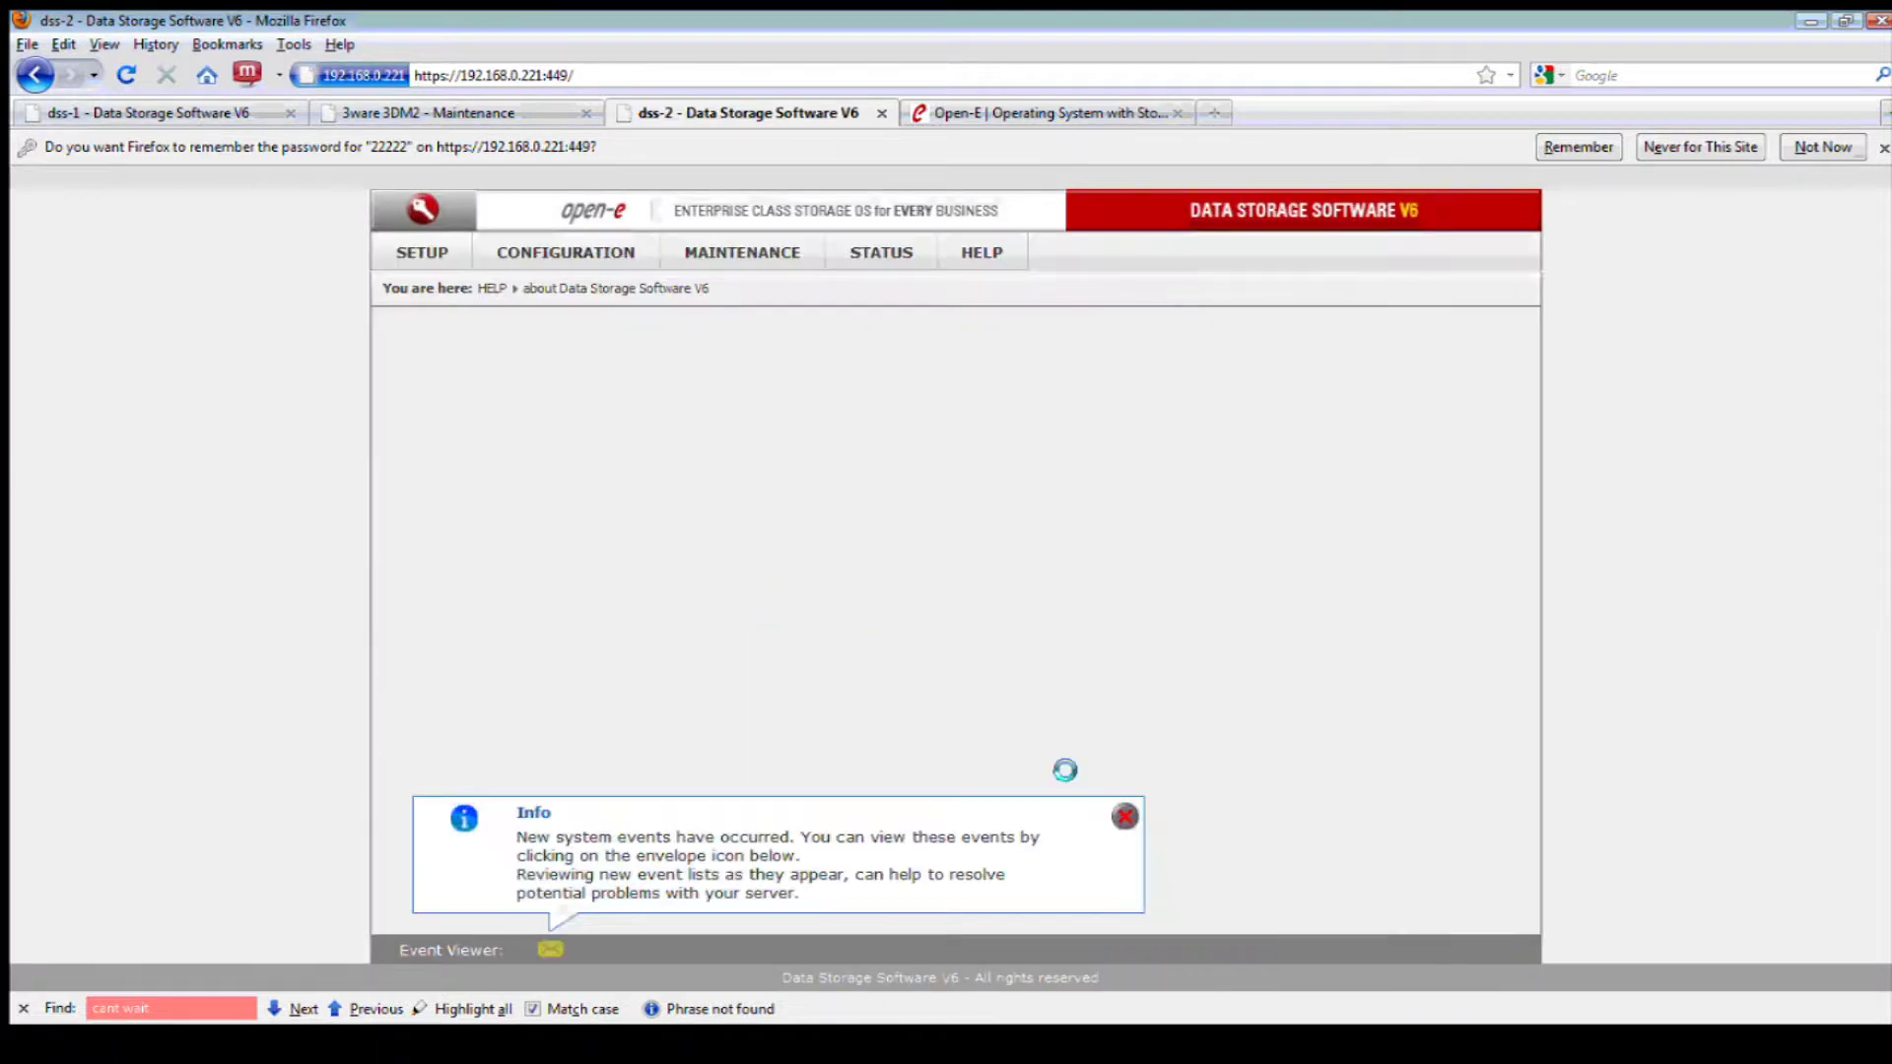
left_click(1123, 820)
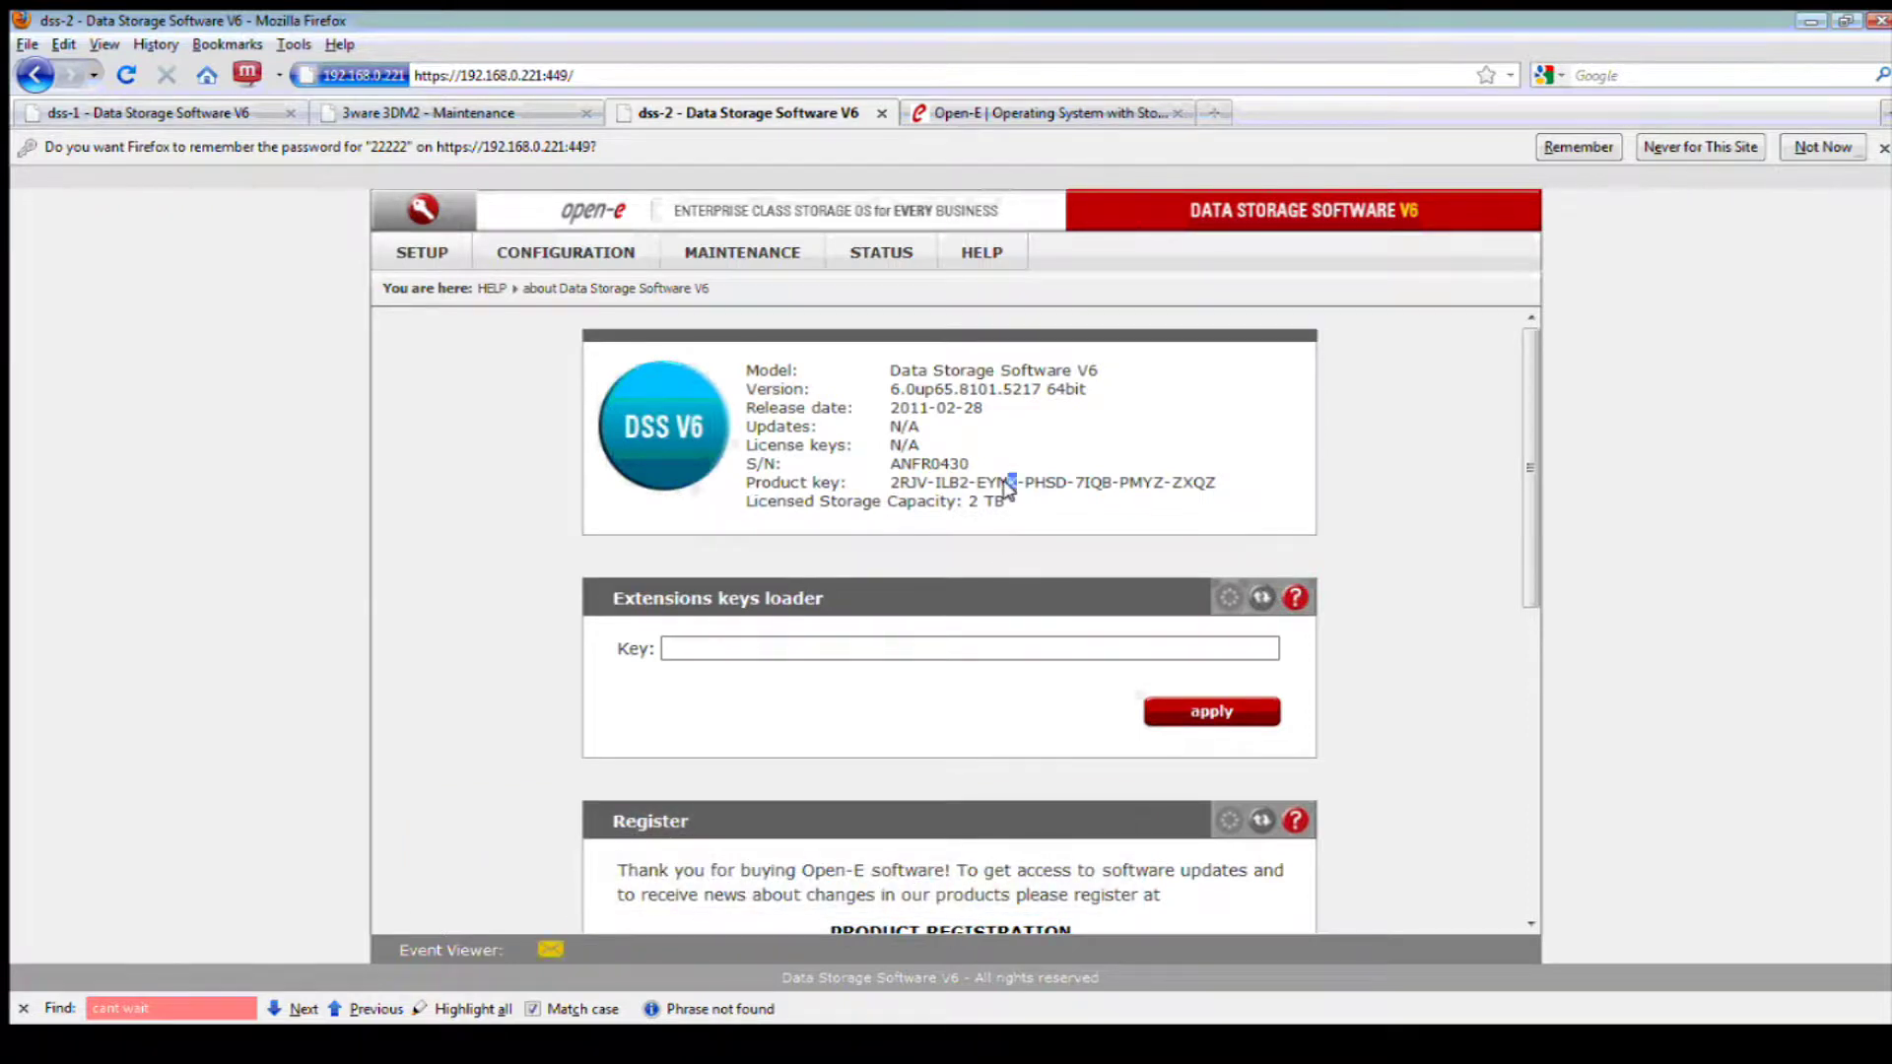
left_click_drag(1006, 483, 1017, 483)
left_click(601, 242)
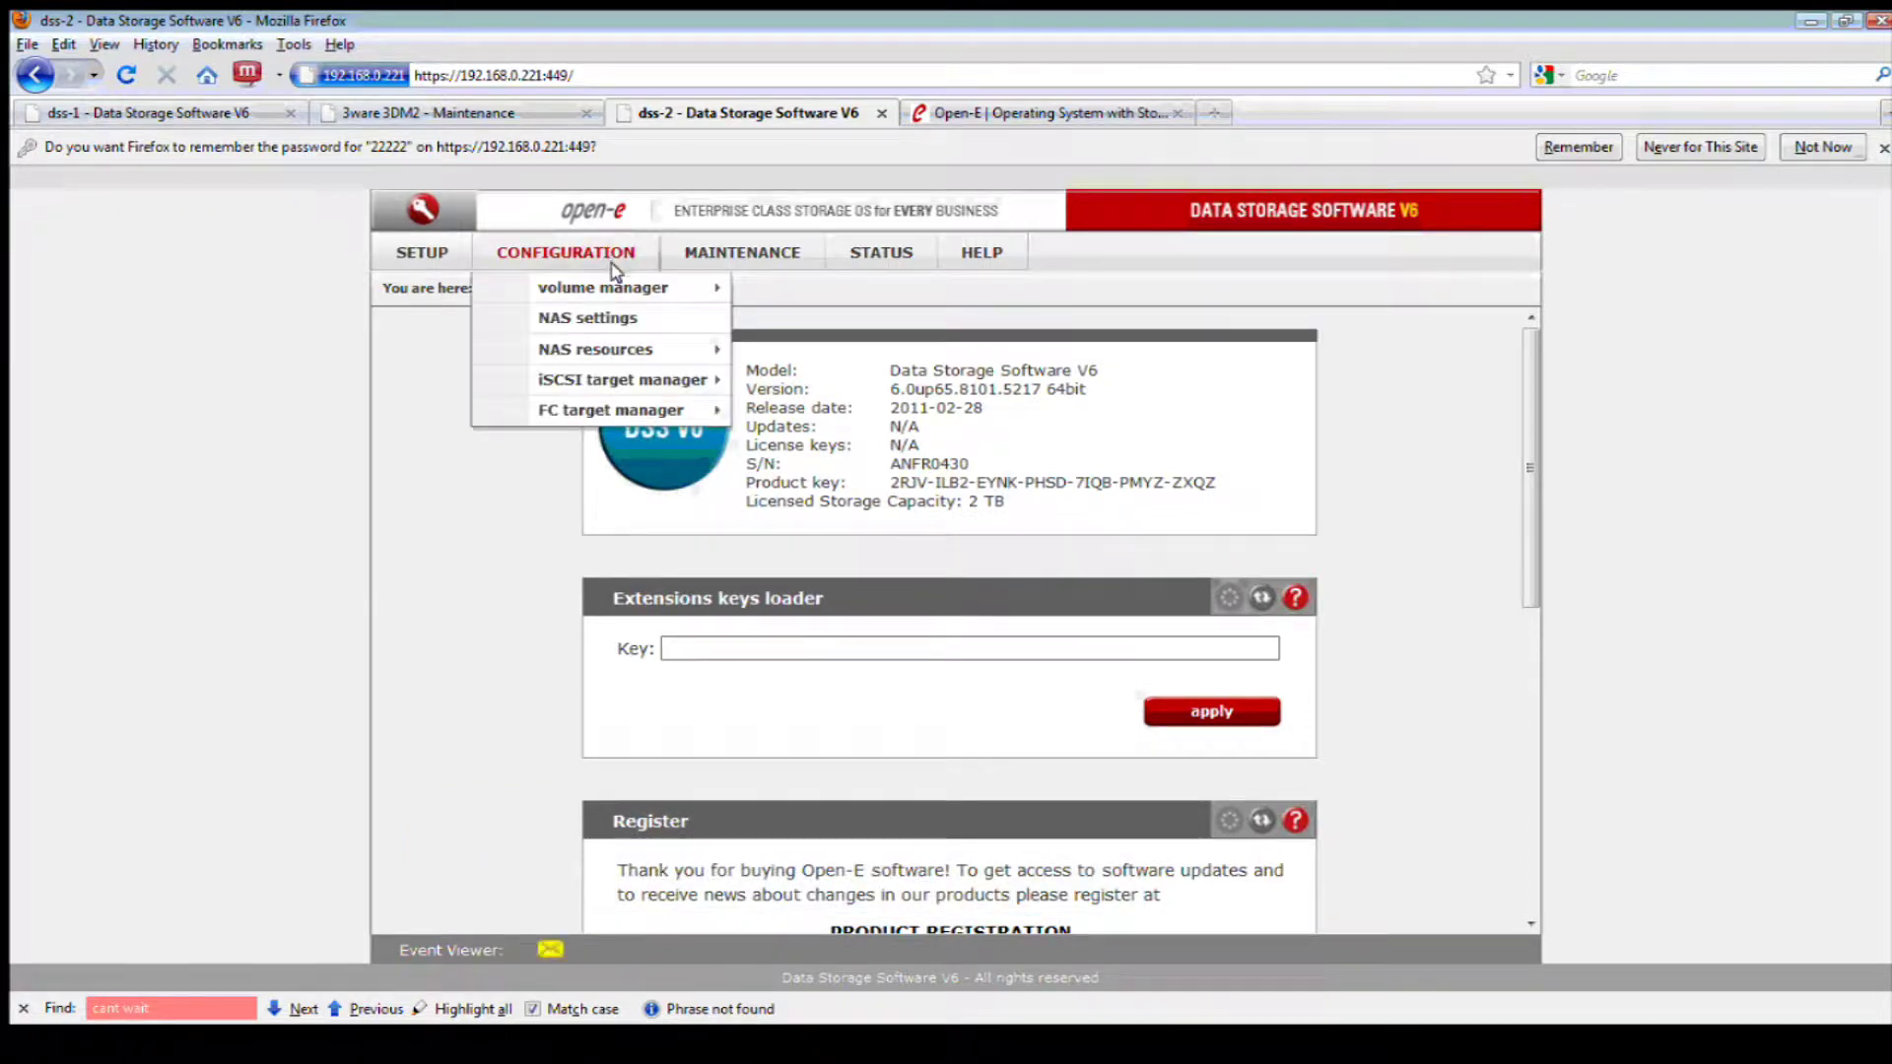
mouse_move(613, 279)
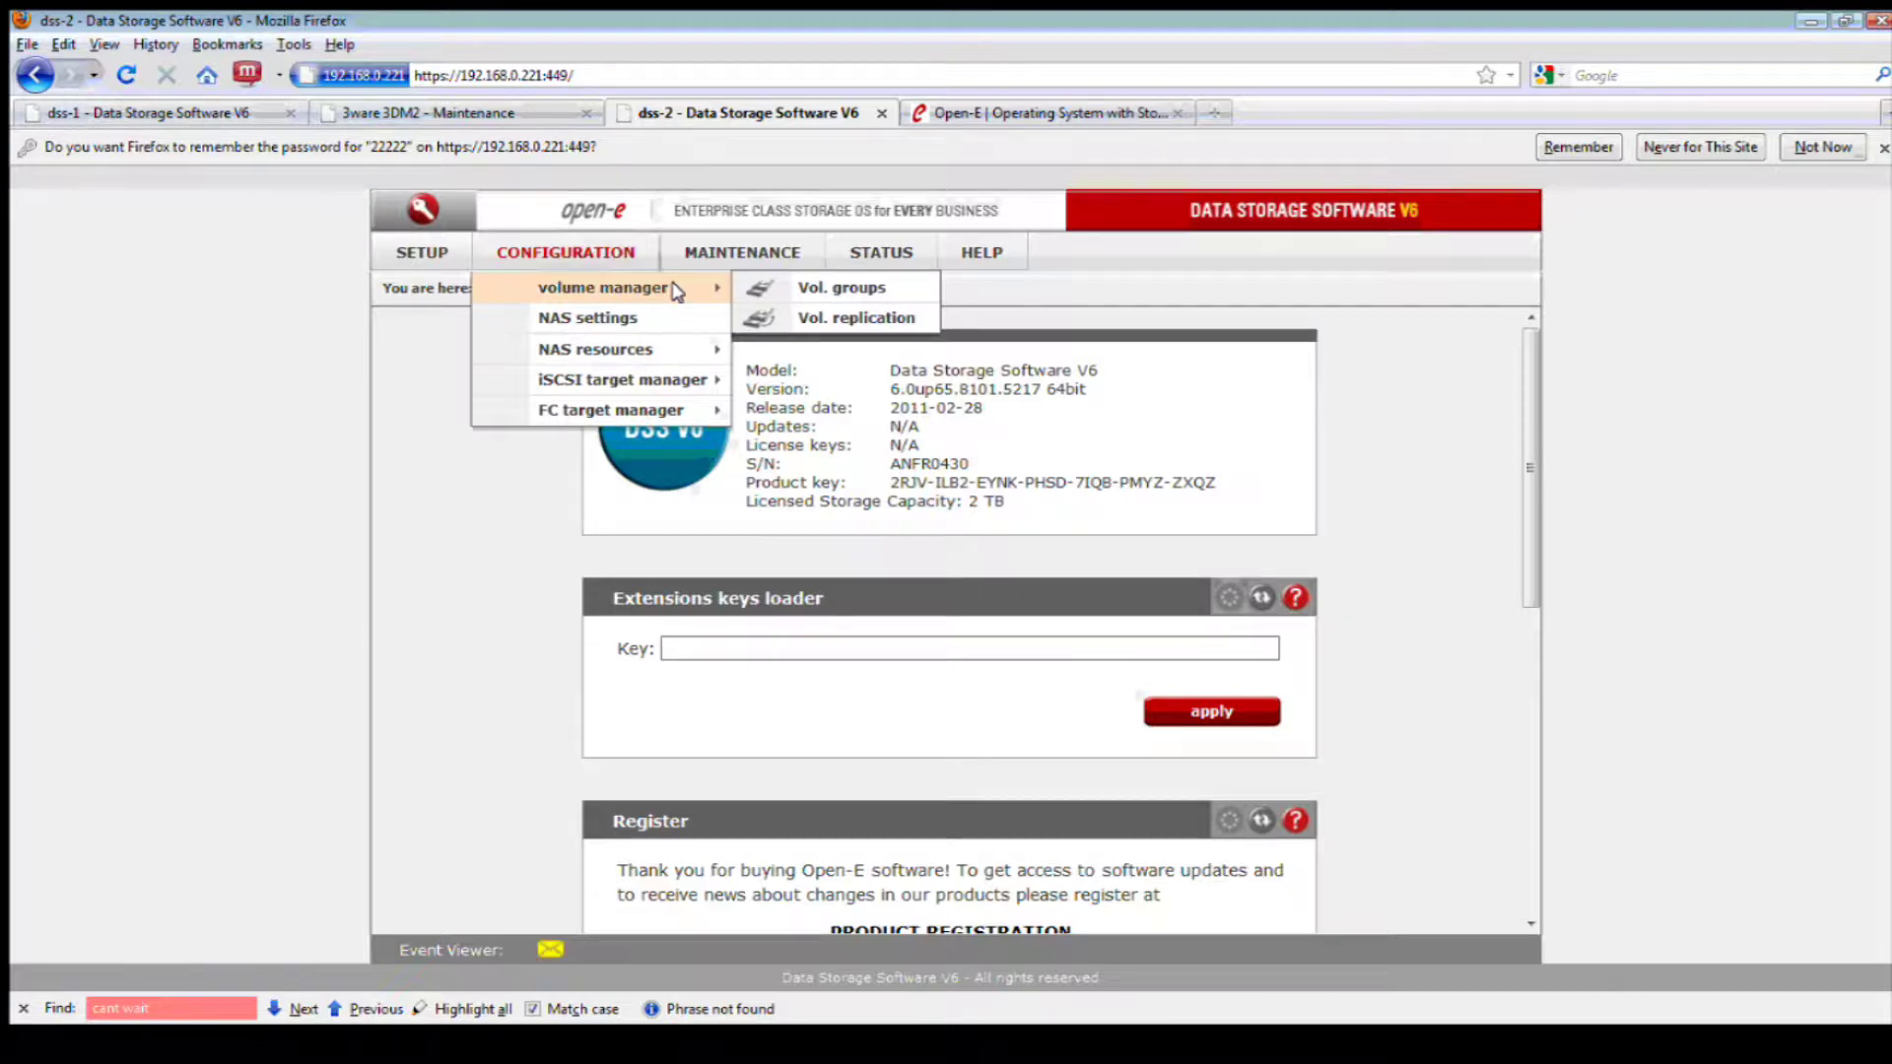
left_click(779, 288)
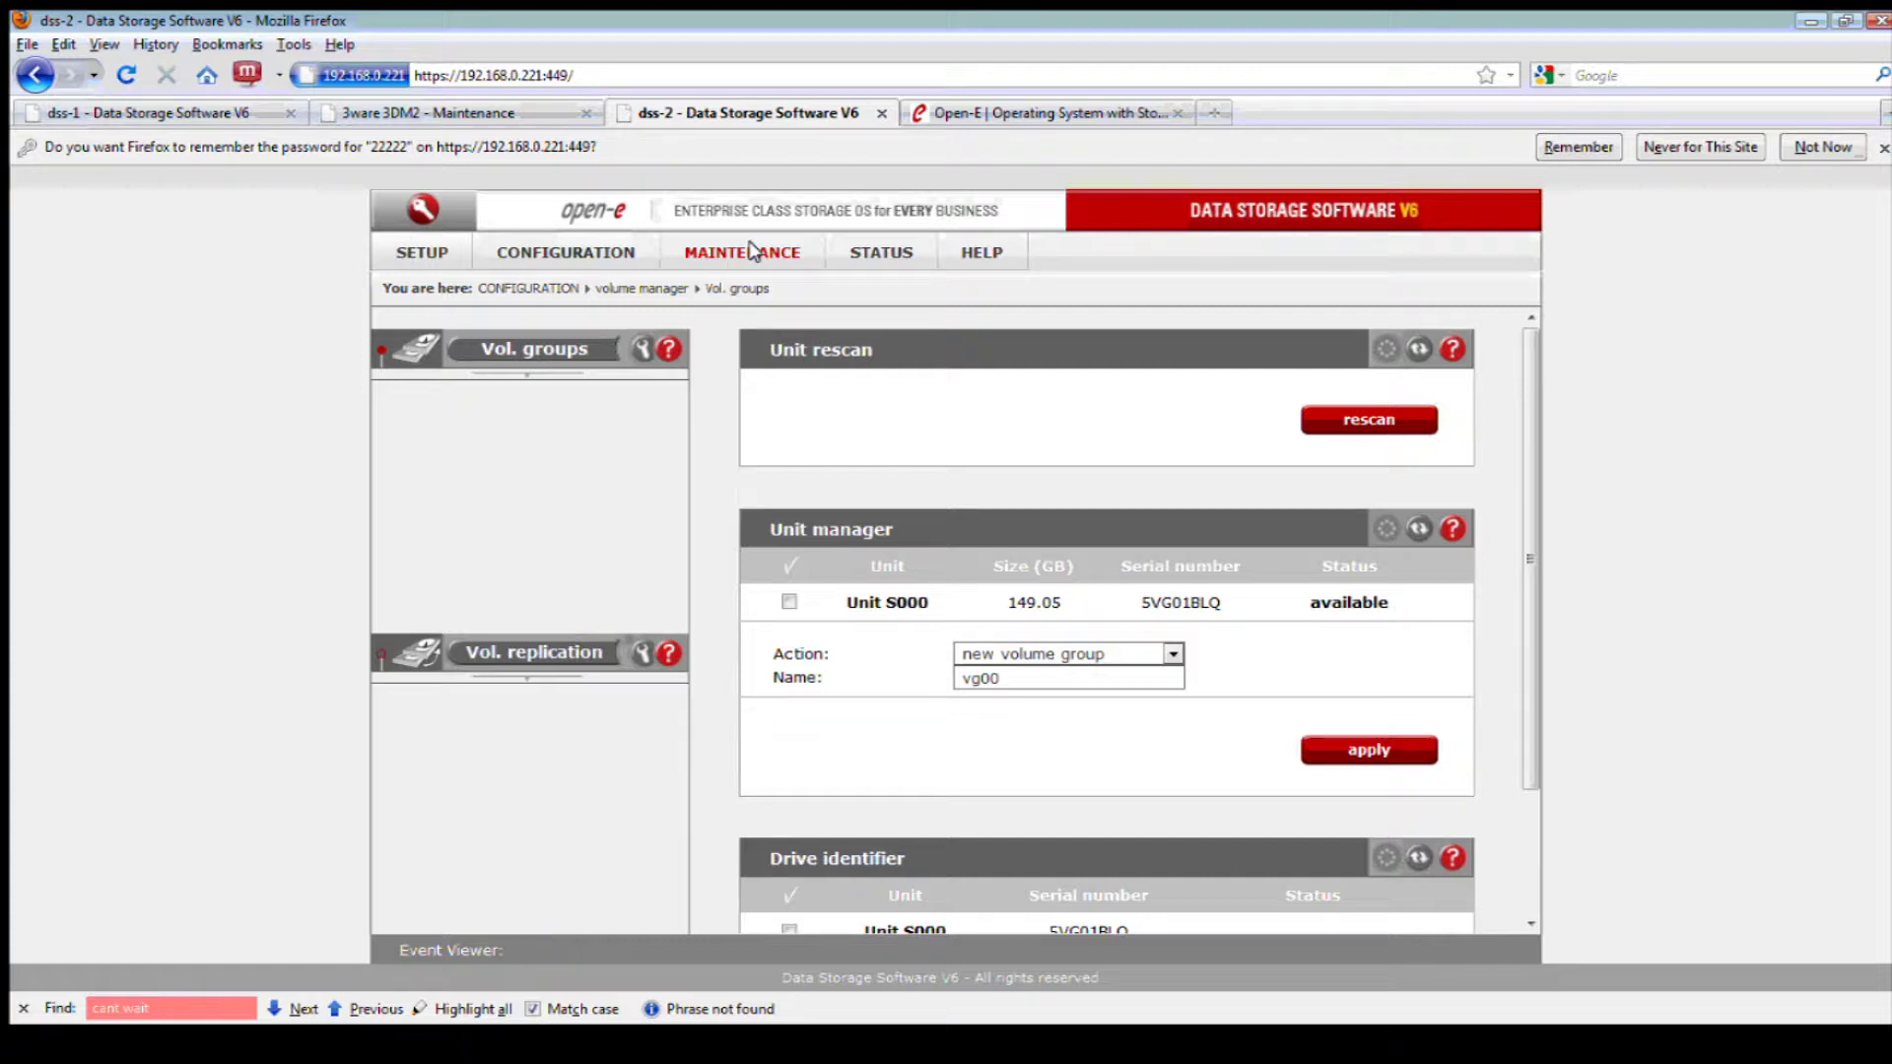
Check the miscellaneous maintenance page of dss-2 and return to its volume groups page
left_click(755, 251)
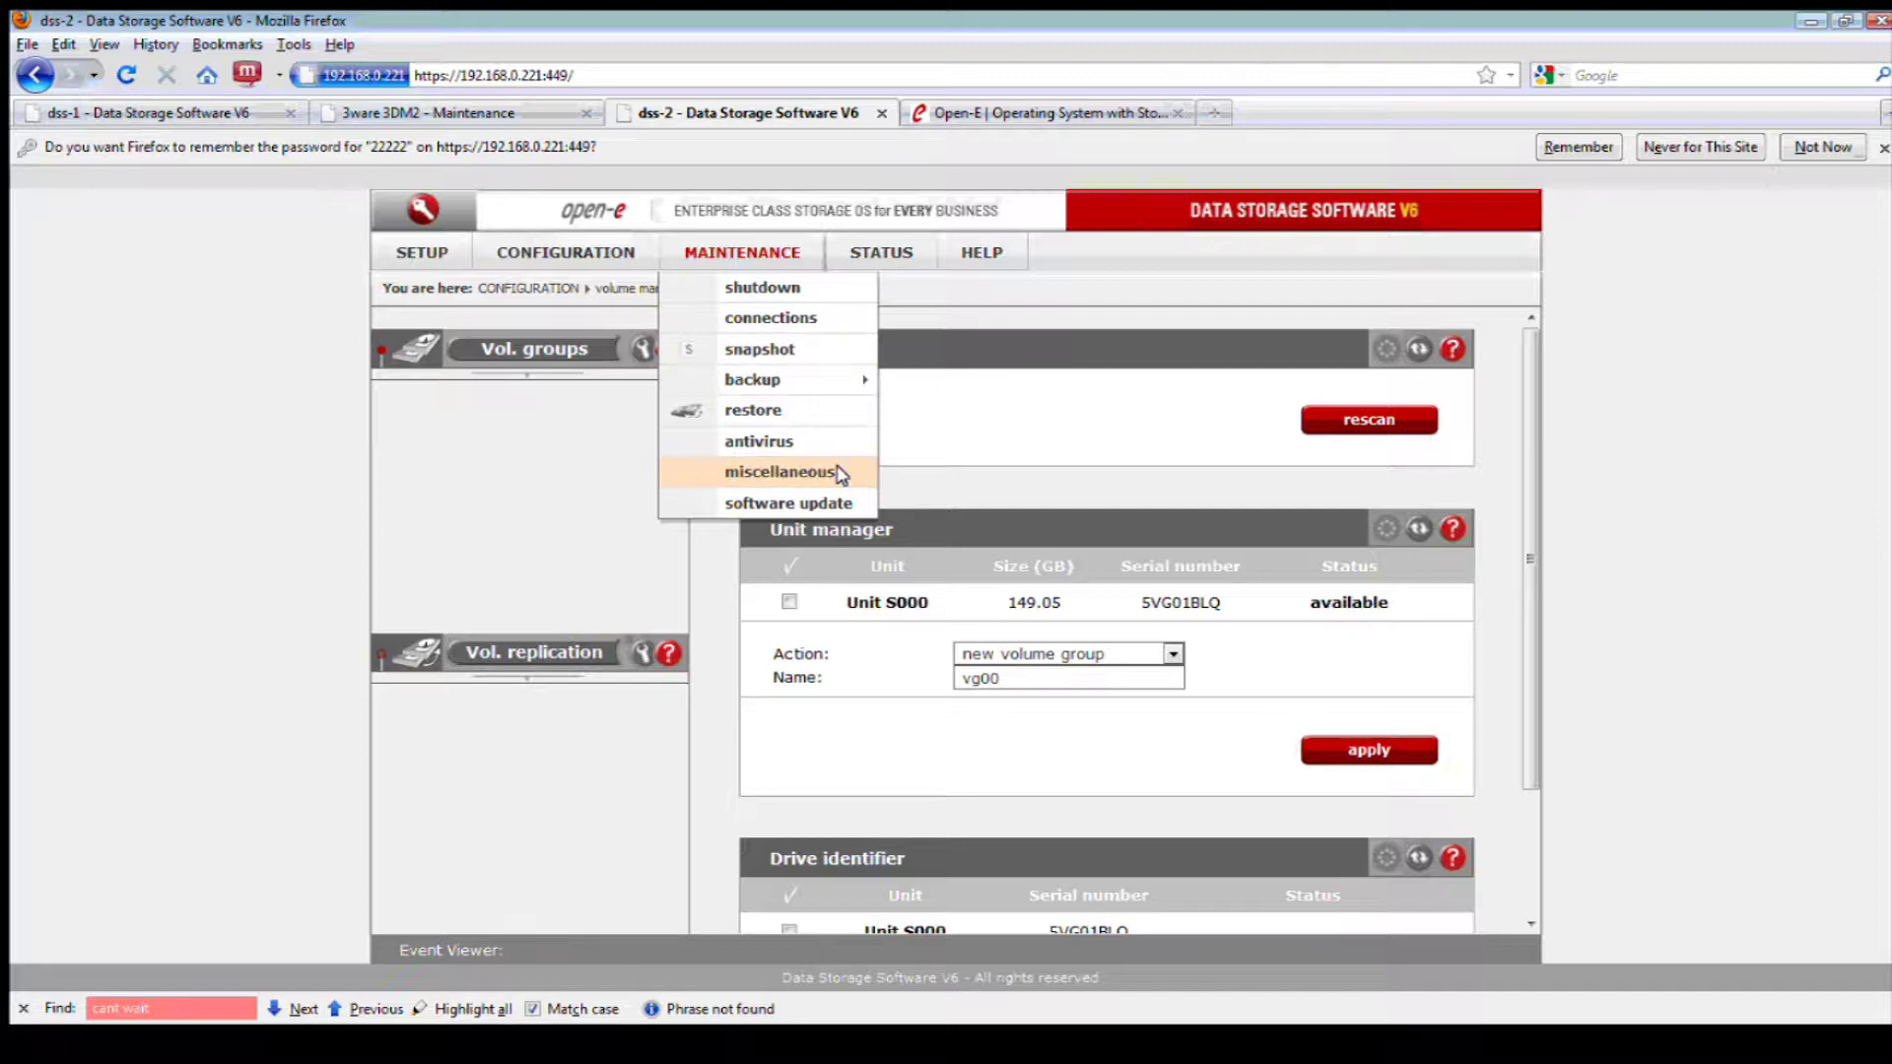
left_click(835, 474)
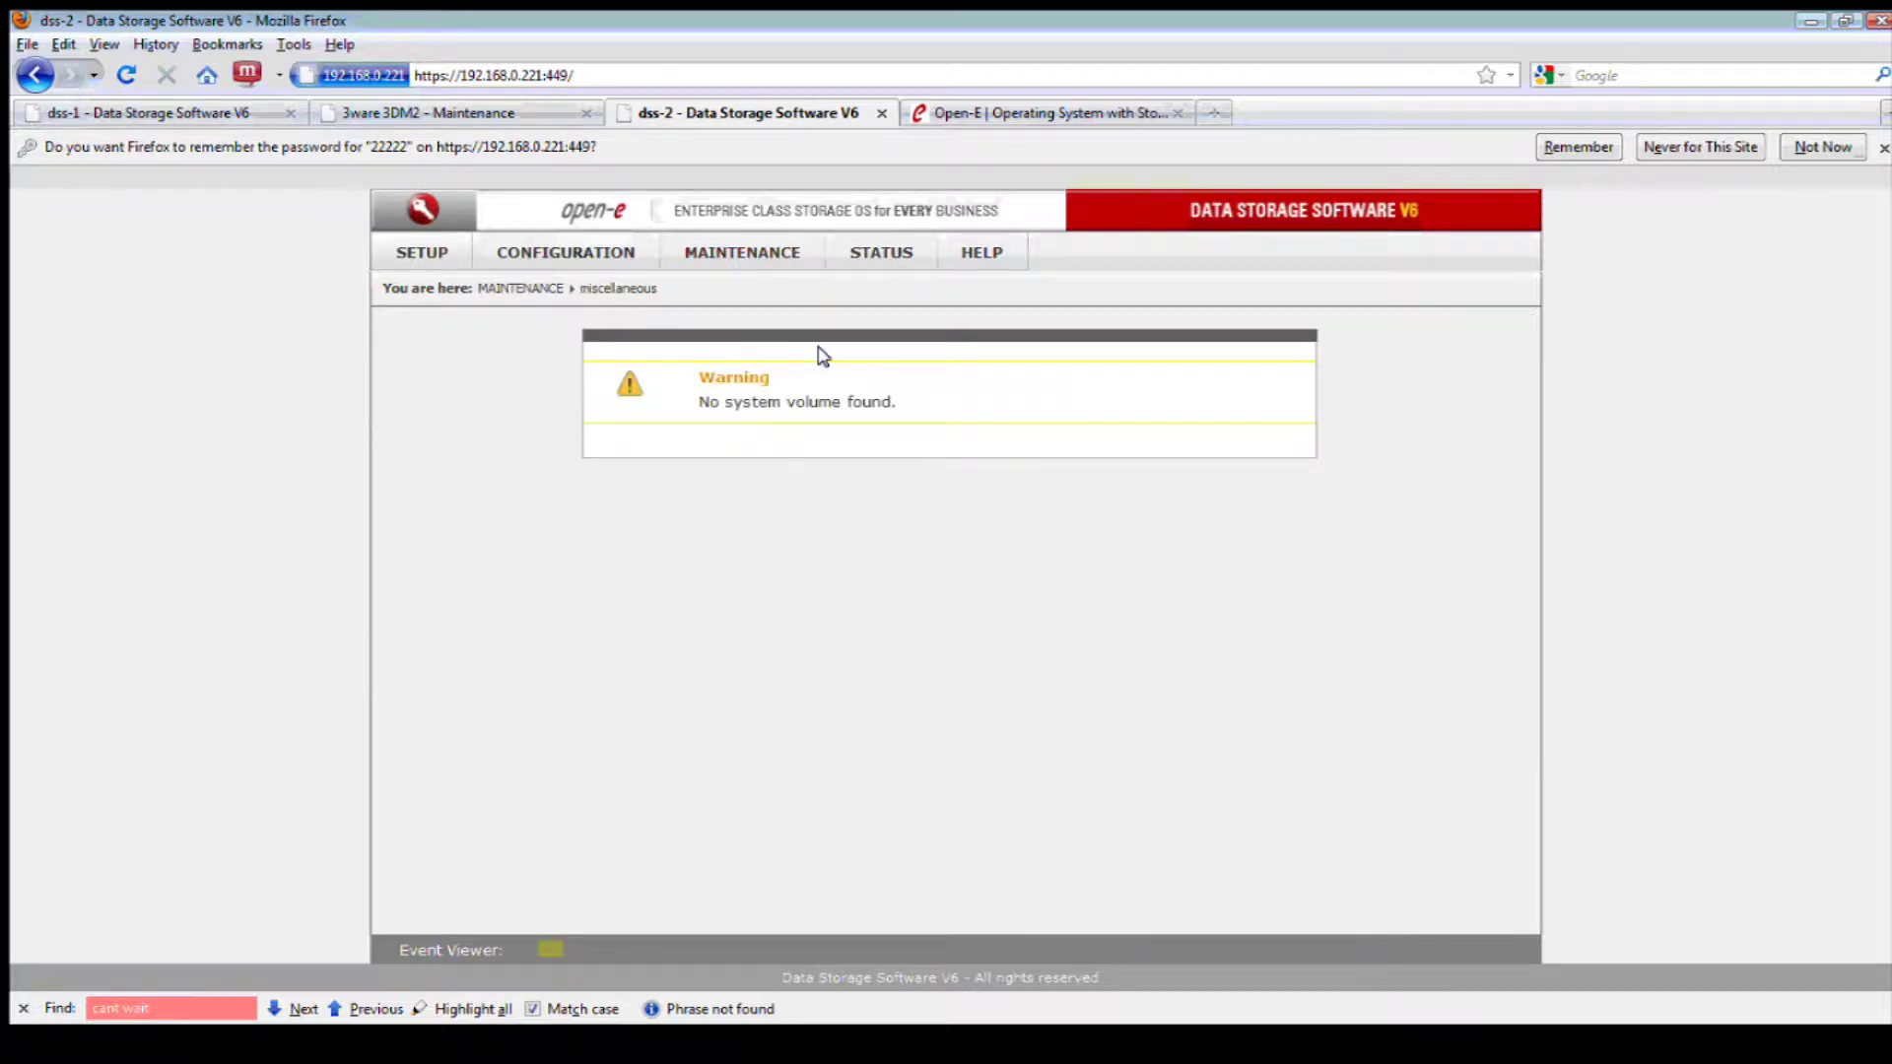
left_click(623, 263)
mouse_move(680, 287)
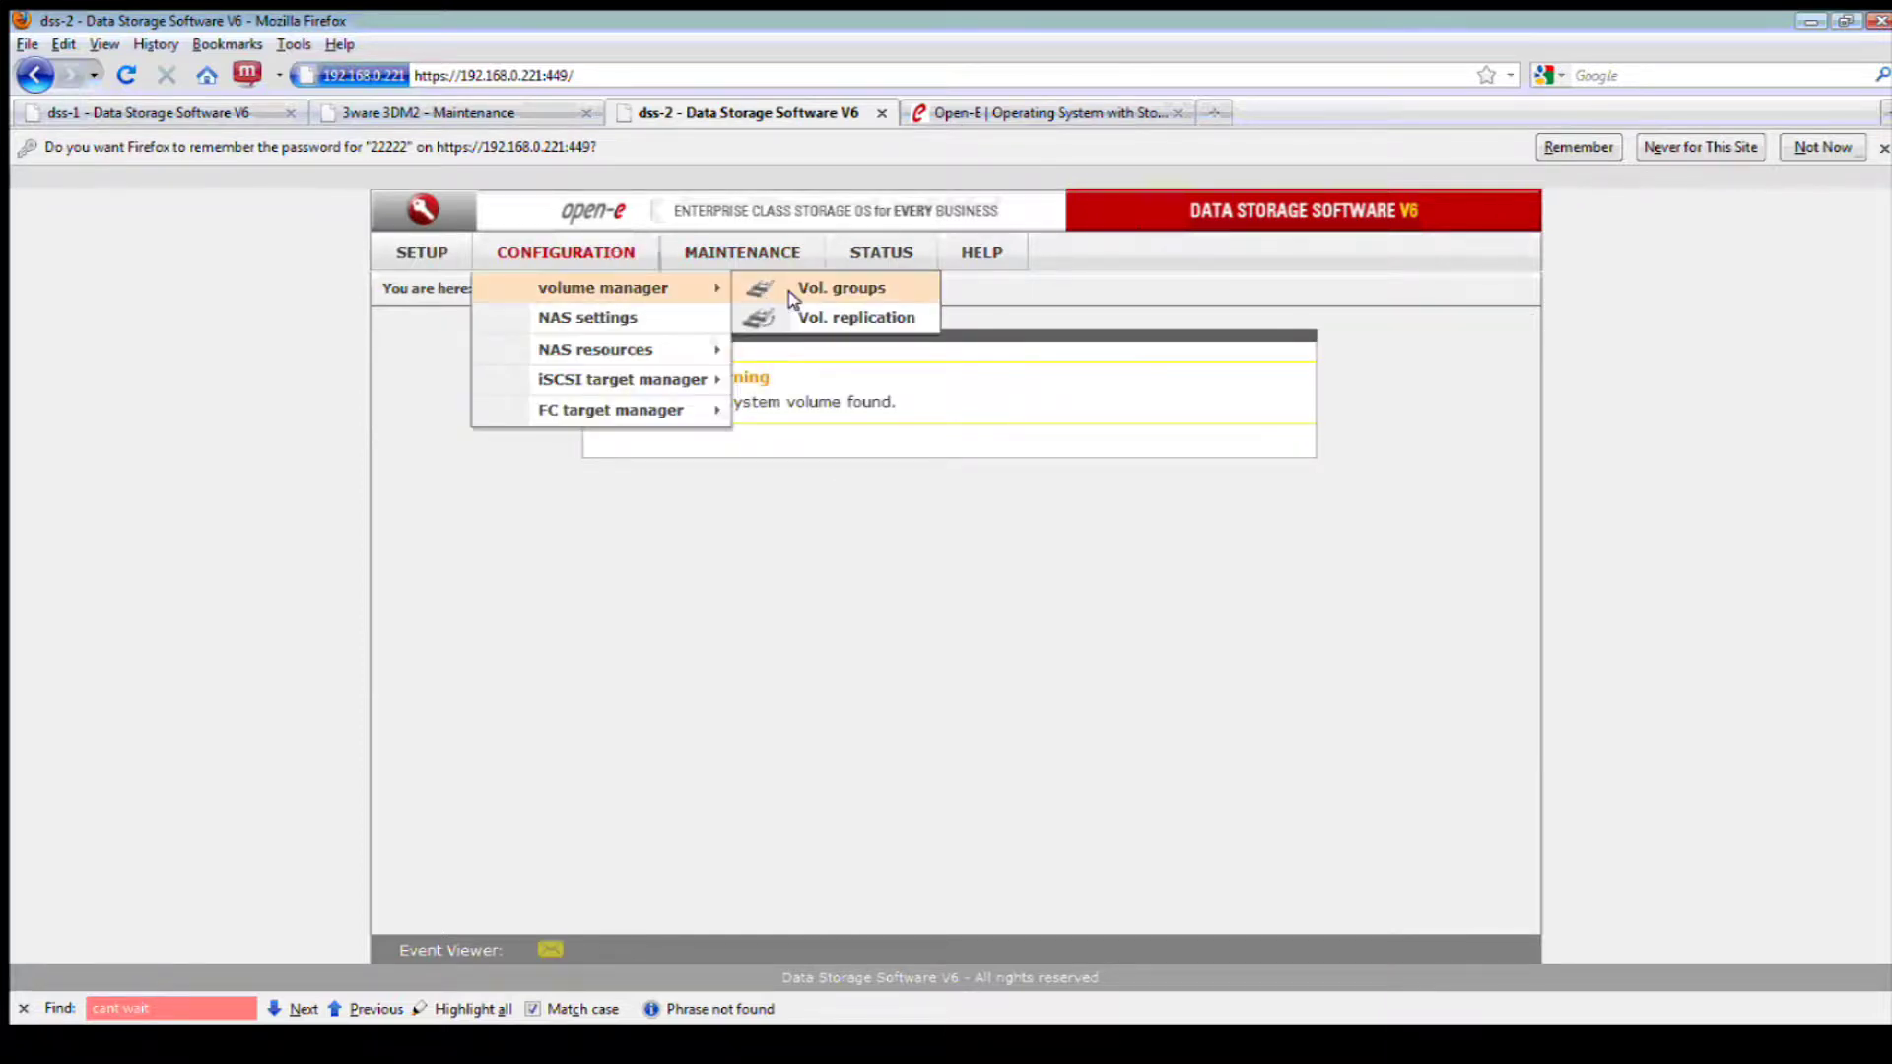
left_click(796, 289)
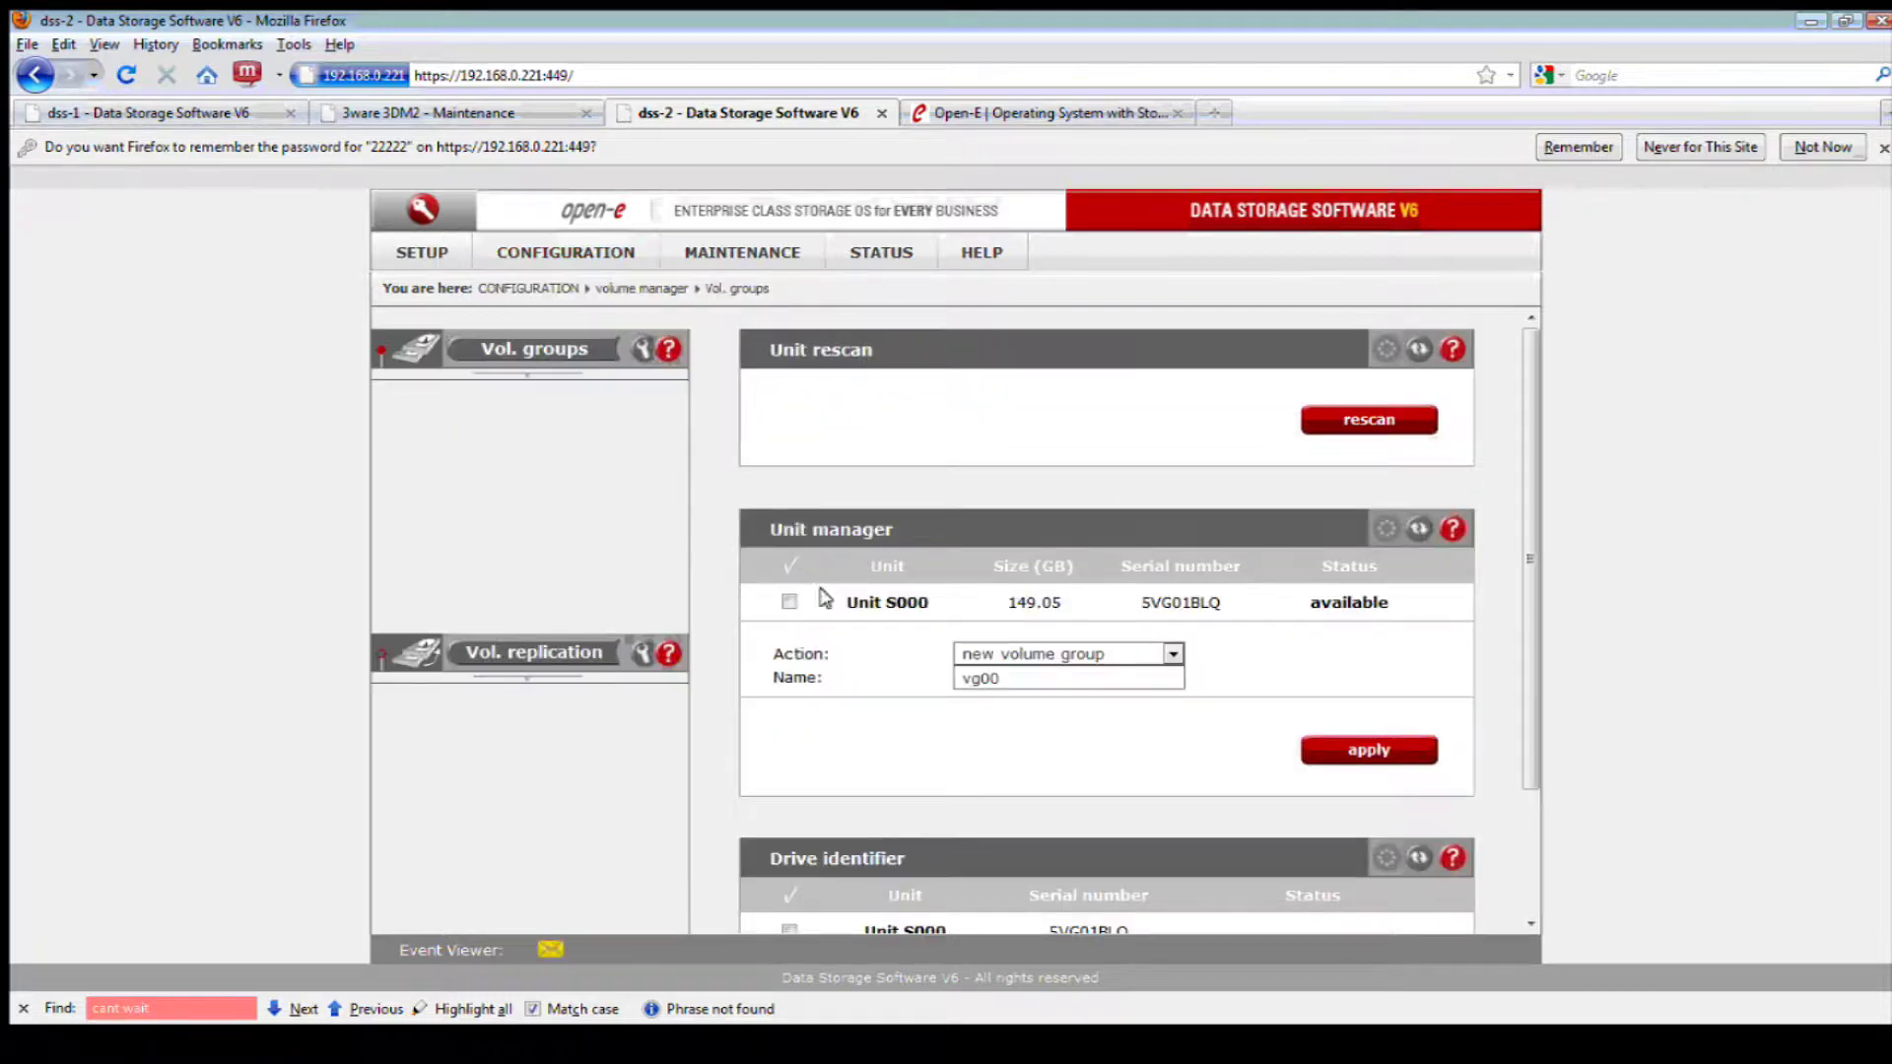
Create a new volume group named vg00 on Unit S000 and accept erasing all existing data
left_click(789, 602)
left_click(1356, 746)
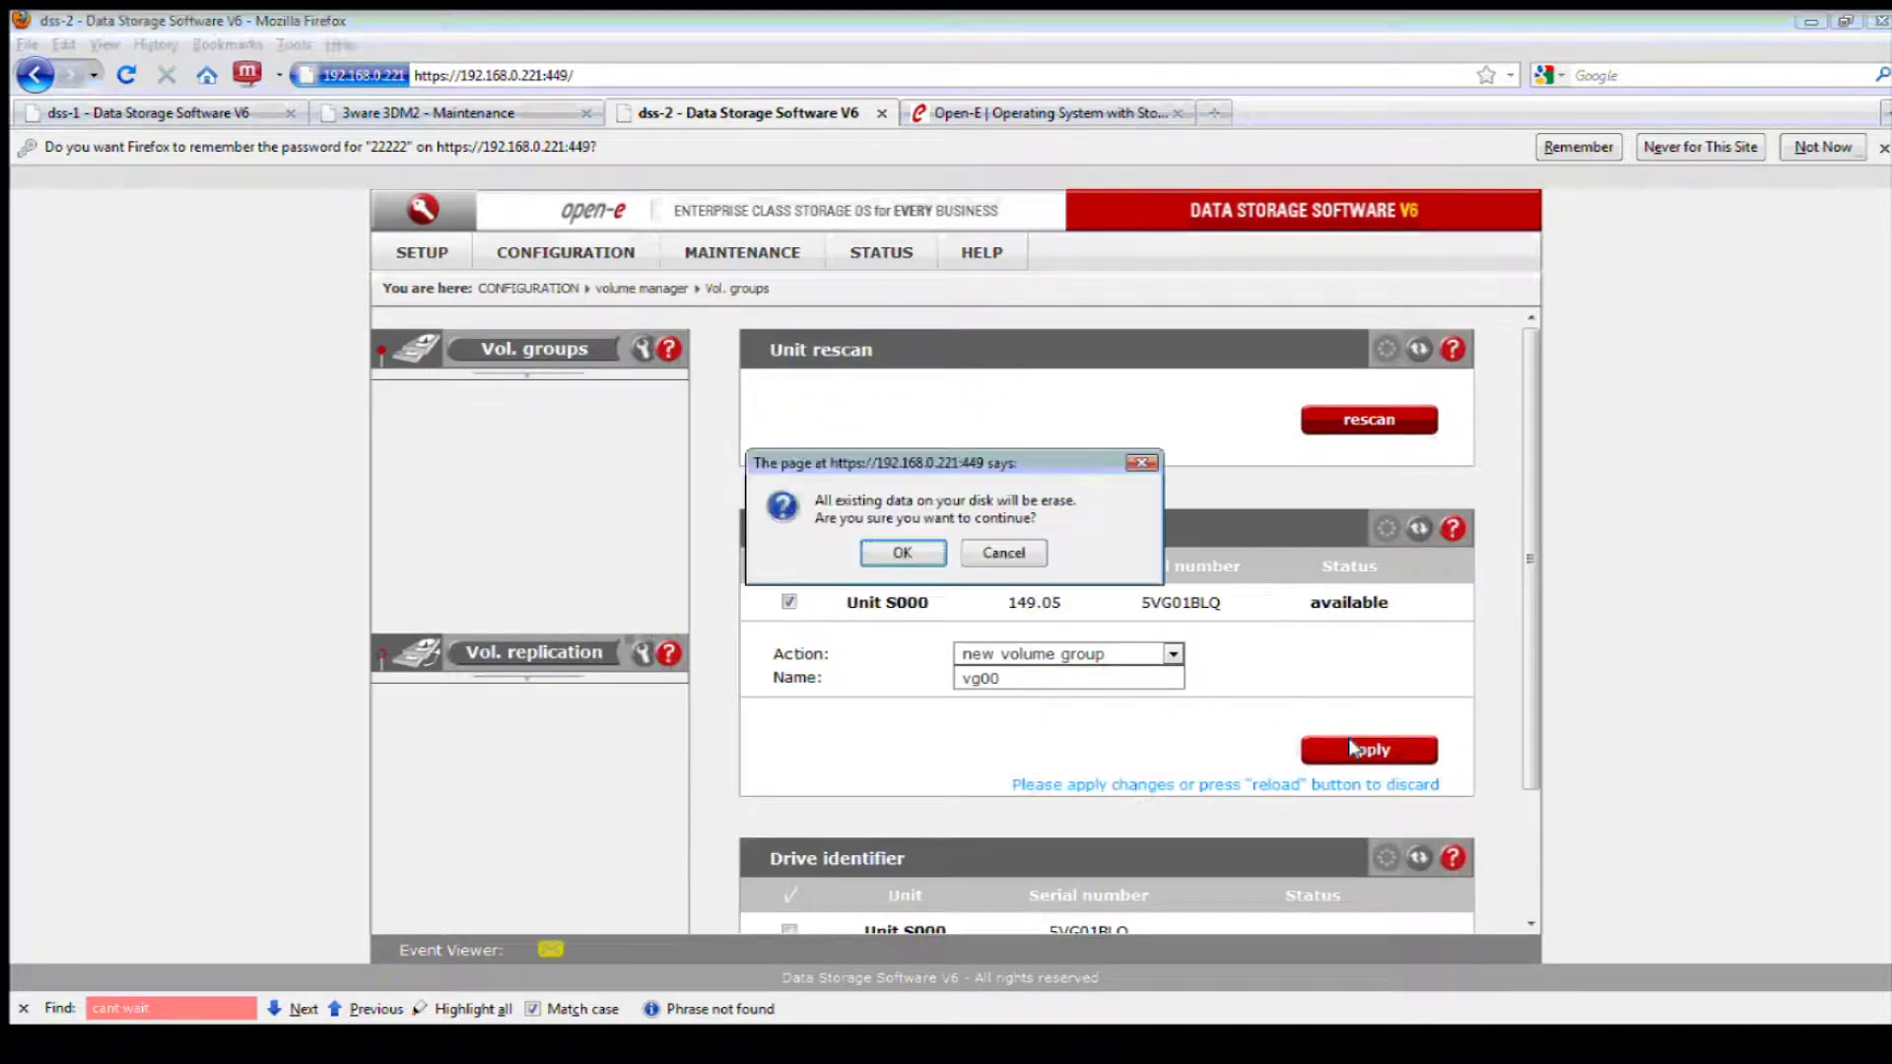
left_click(923, 550)
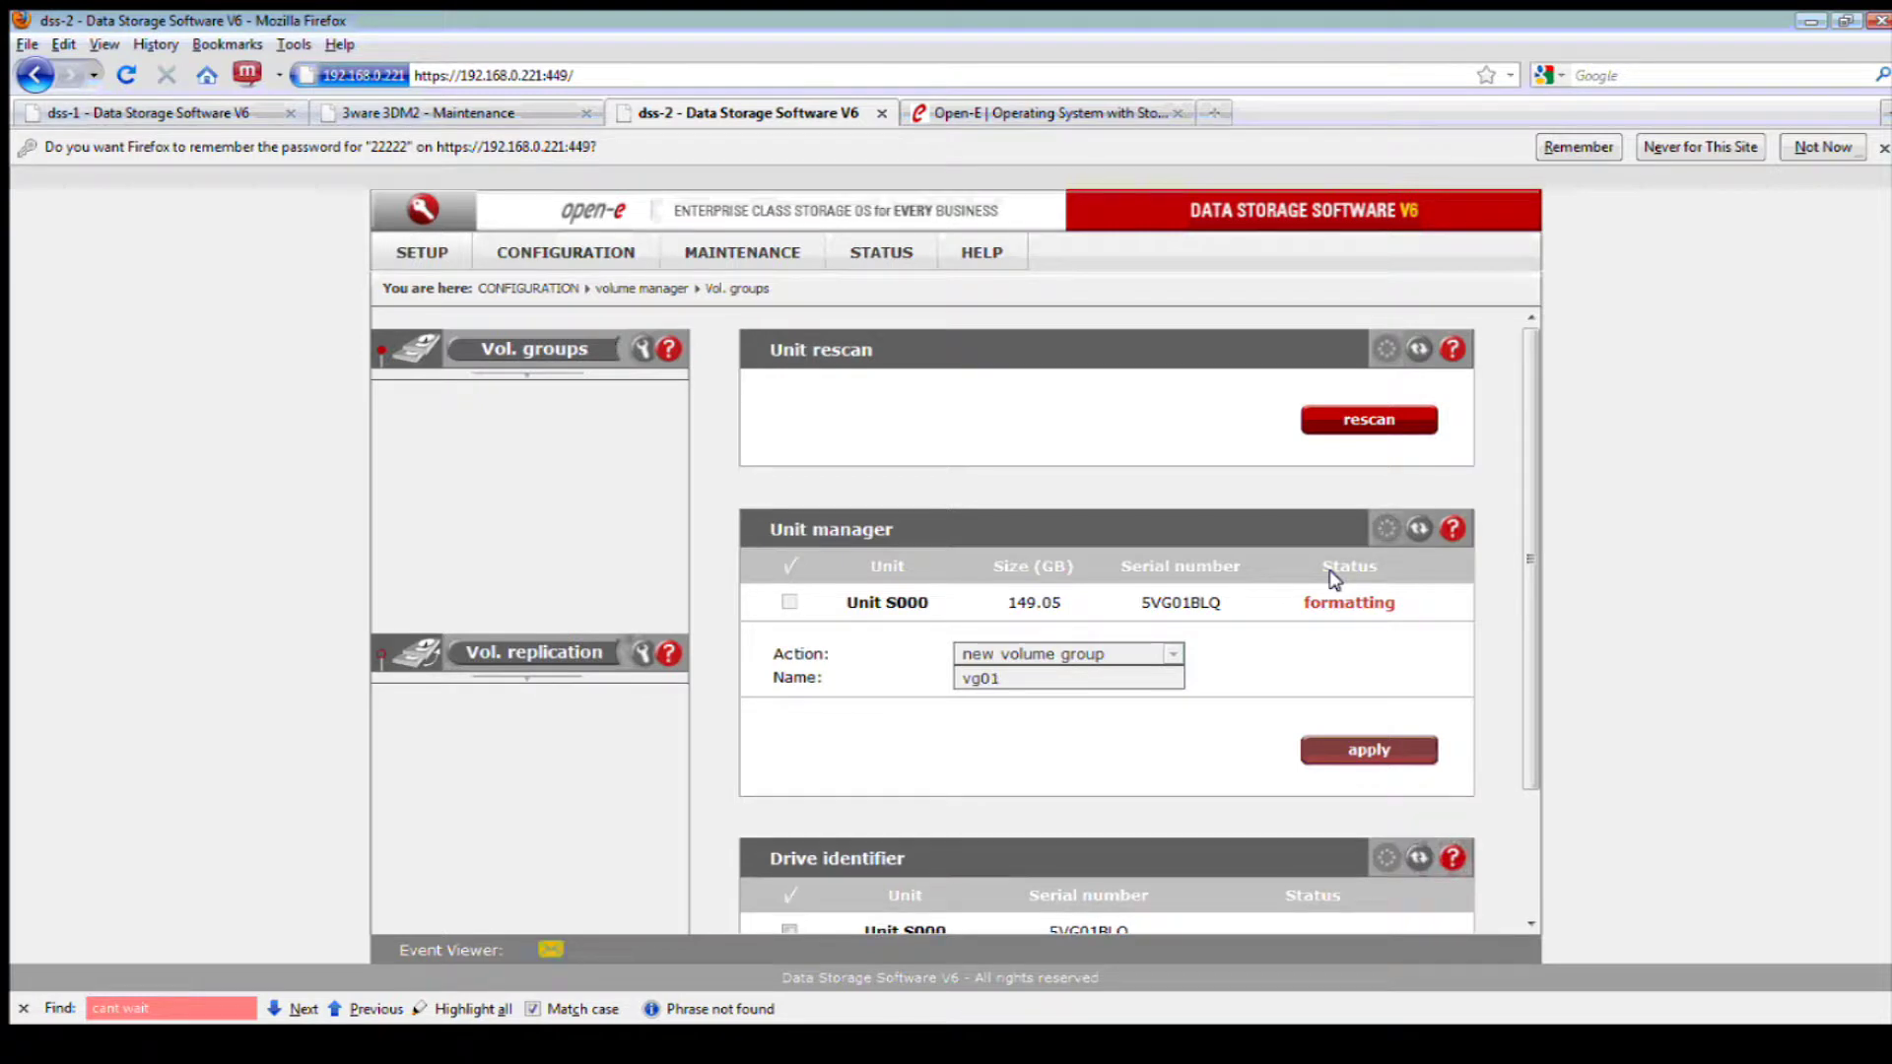
mouse_move(581, 255)
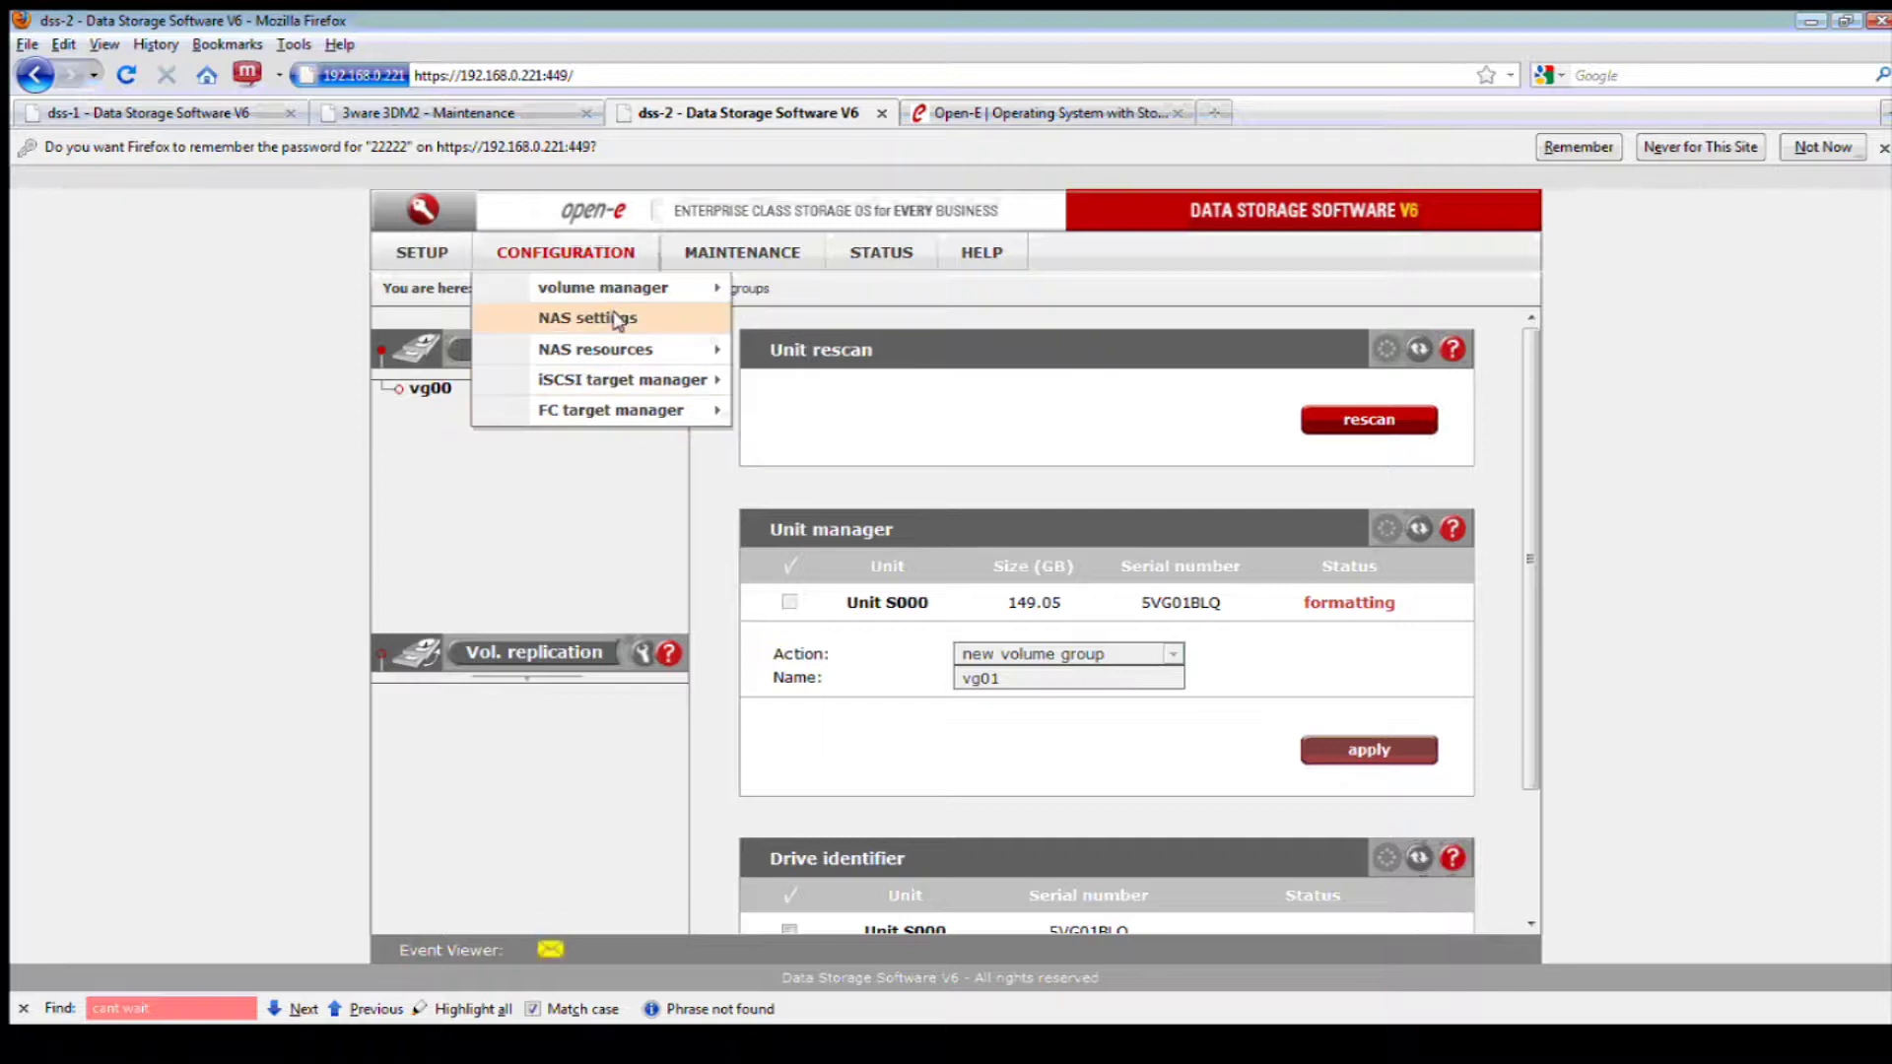
mouse_move(659, 376)
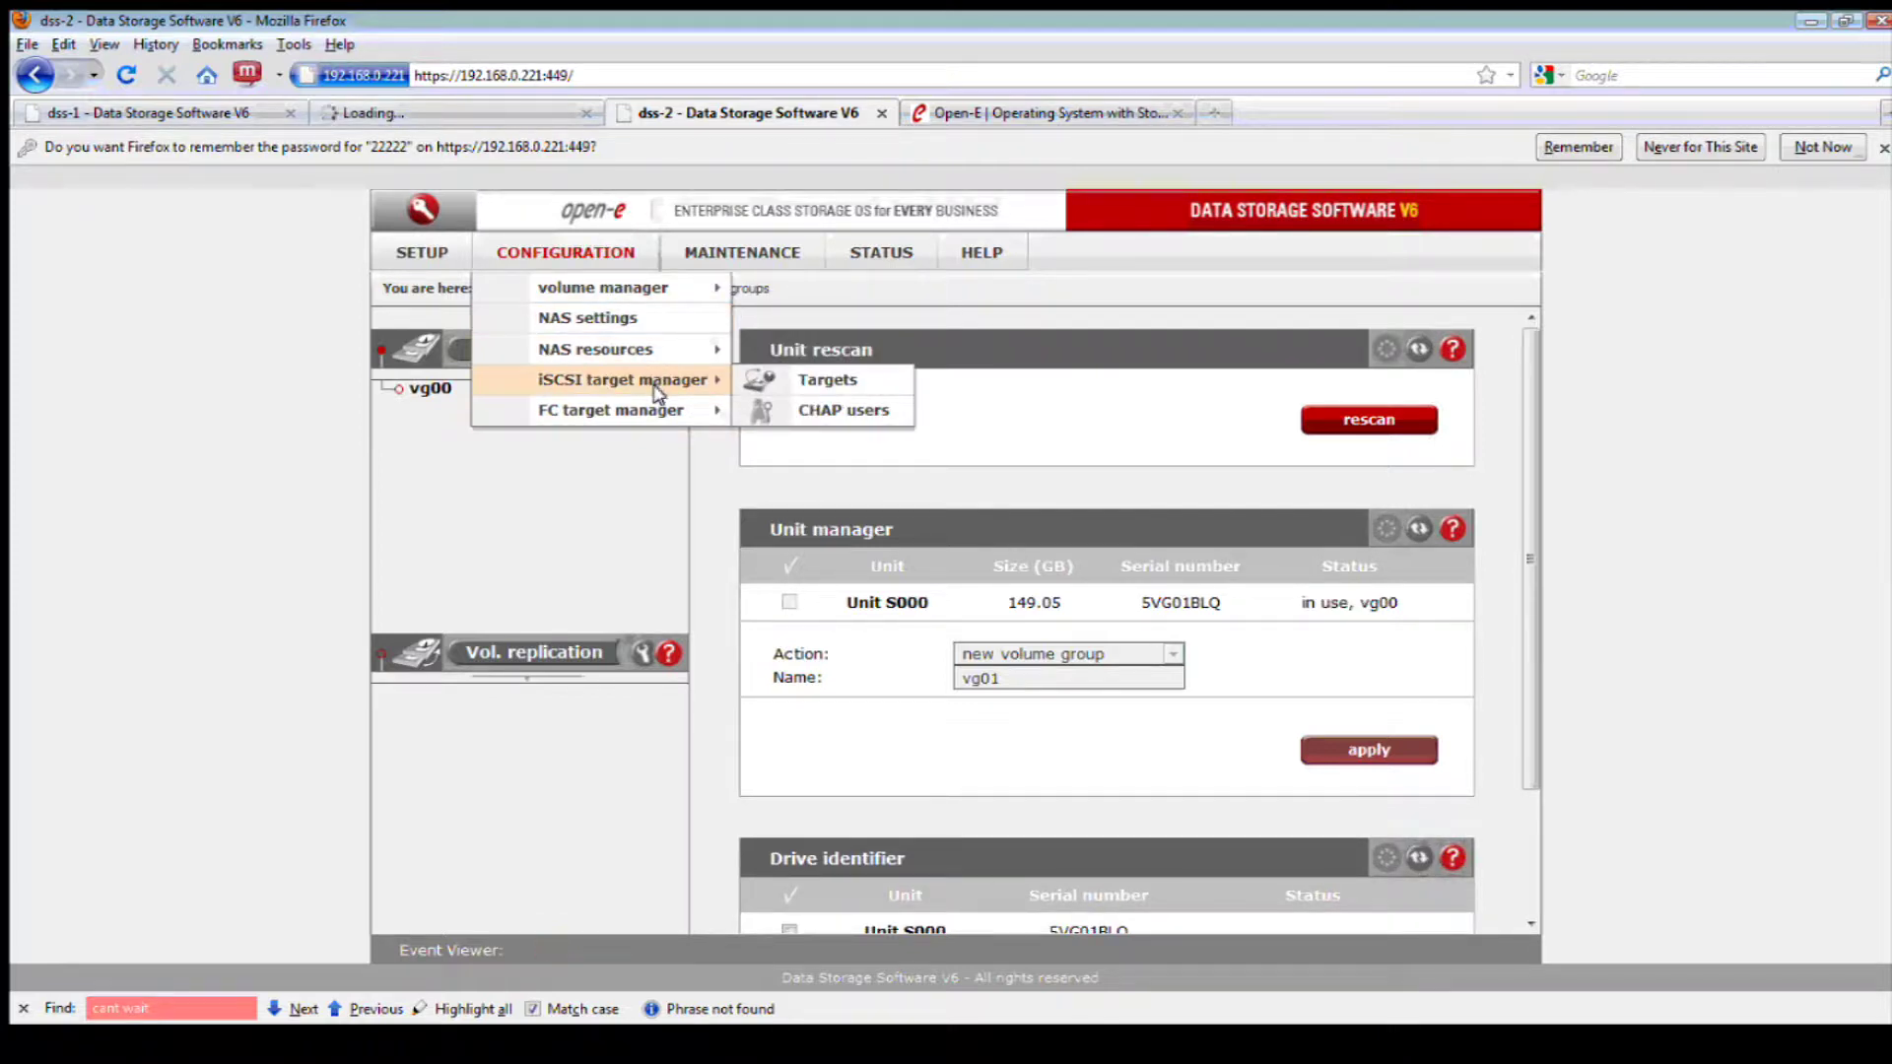
mouse_move(661, 409)
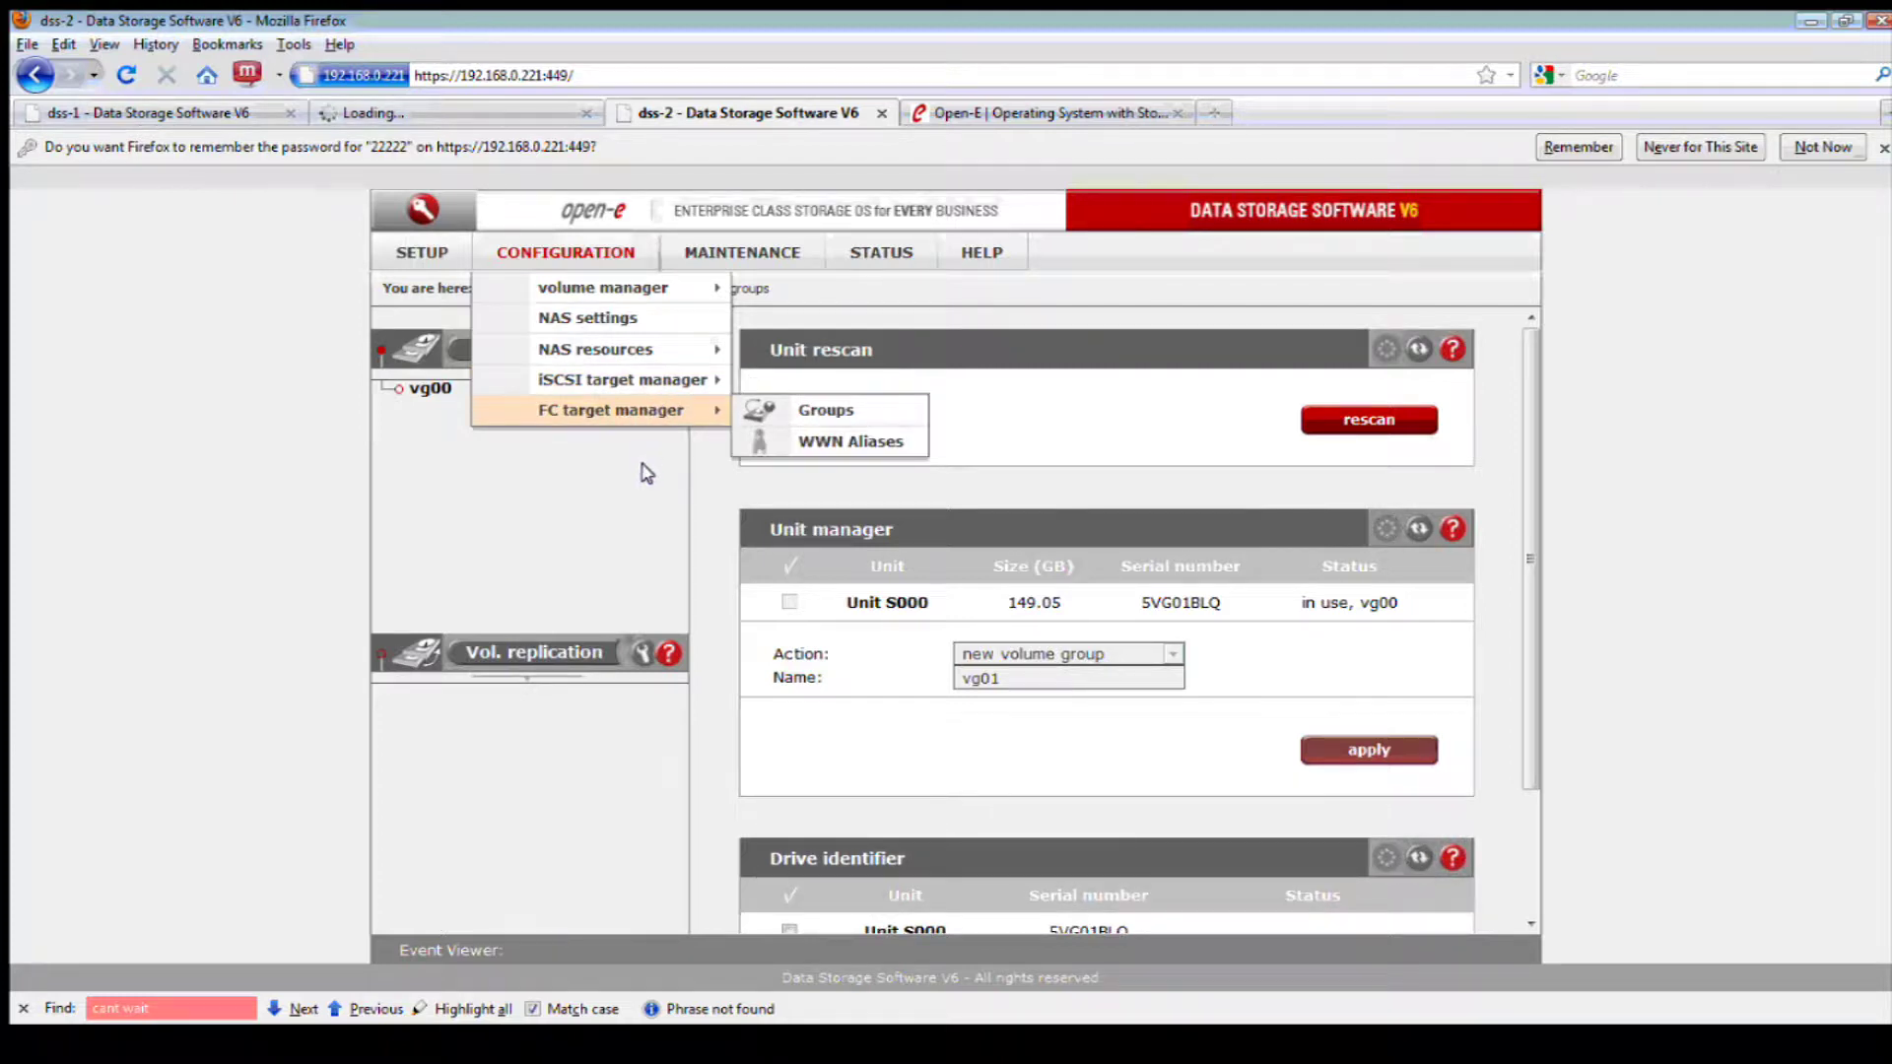
Open volume group vg00 and examine its system volumes, especially the space reserved for system
left_click(431, 388)
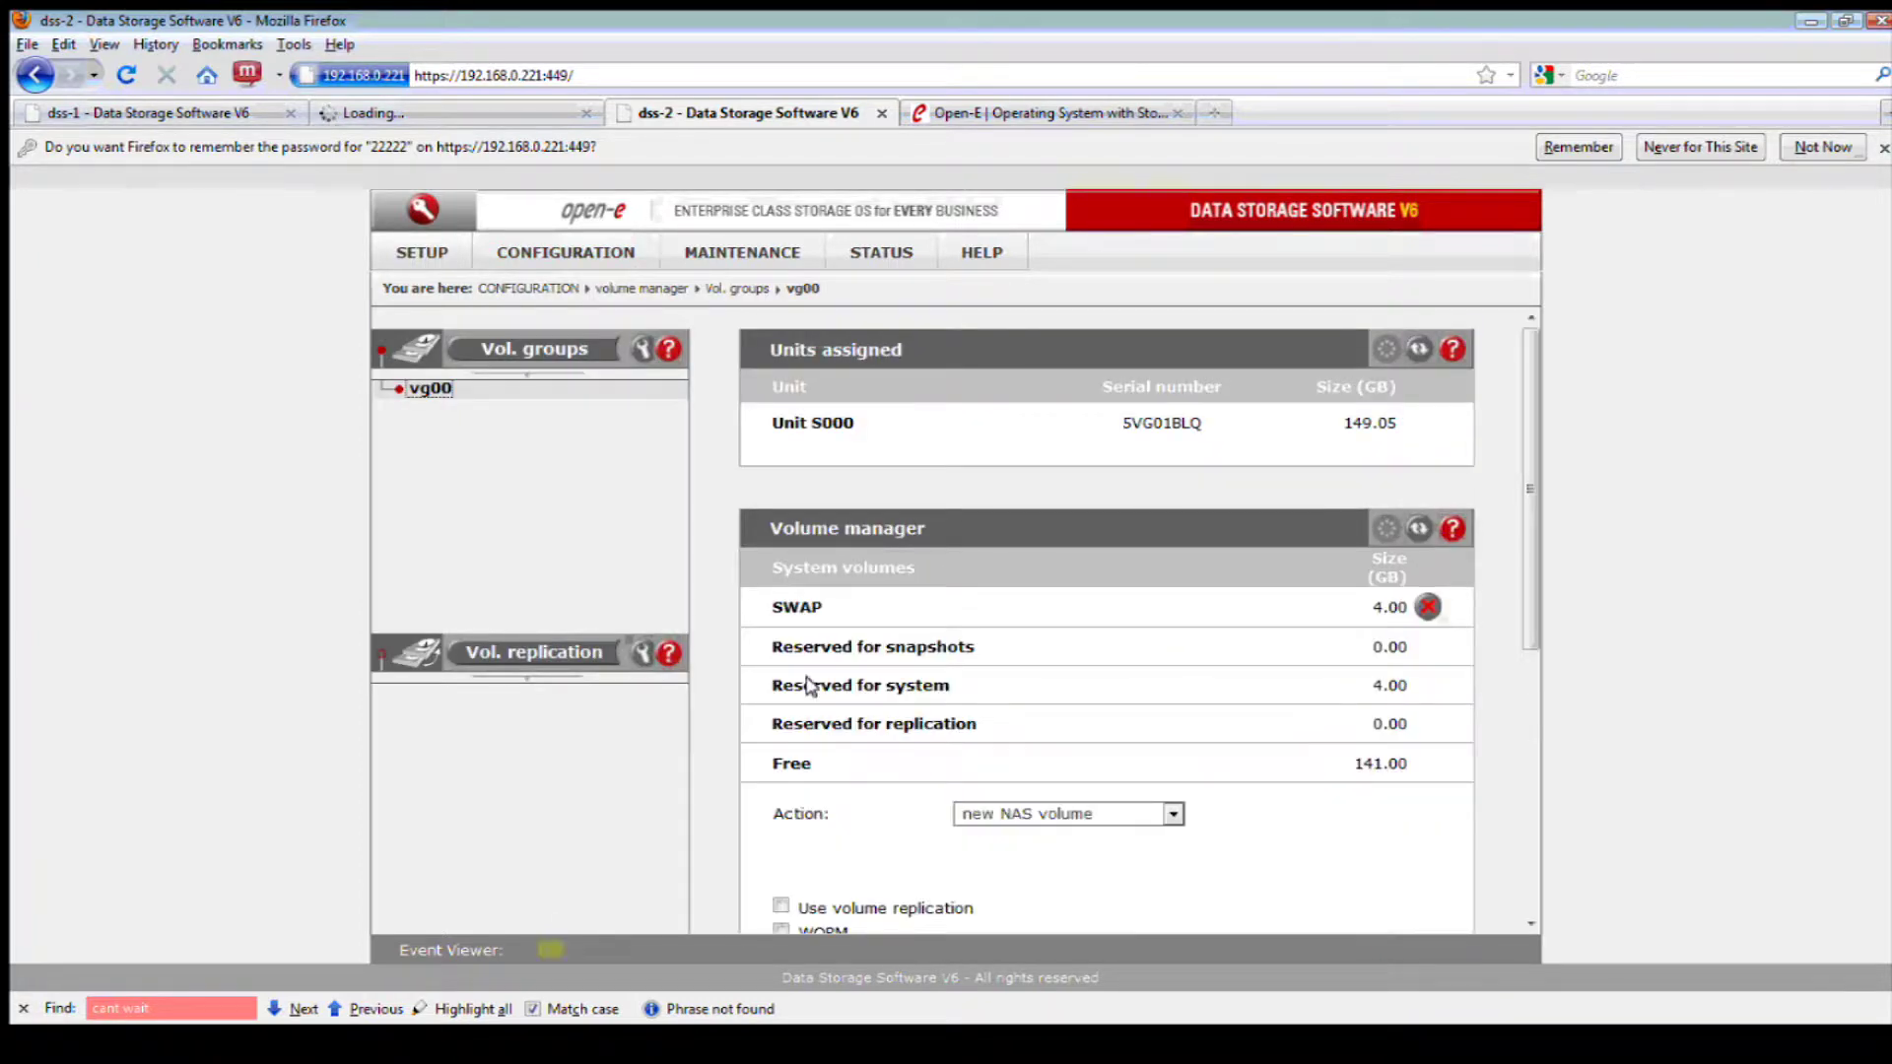
left_click_drag(767, 686, 1533, 684)
scroll(1225, 519, "down", 2)
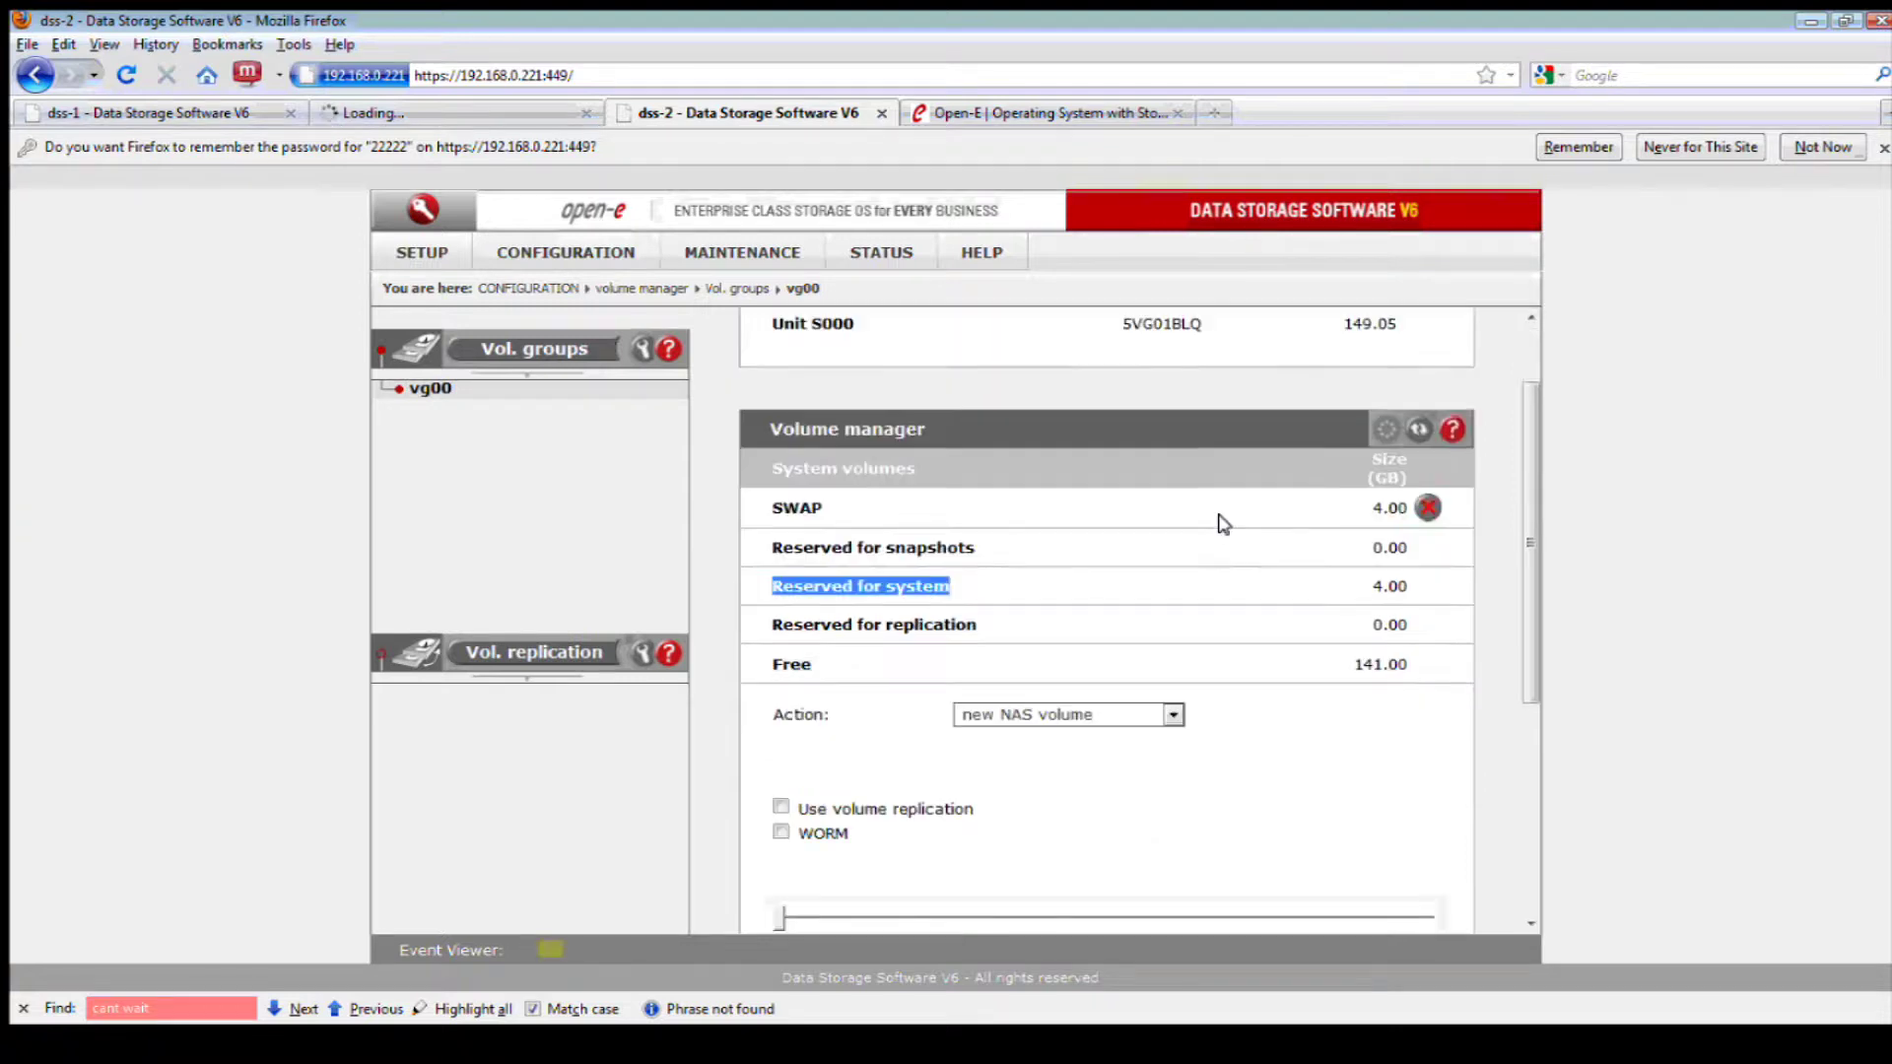
scroll(1301, 478, "up", 2)
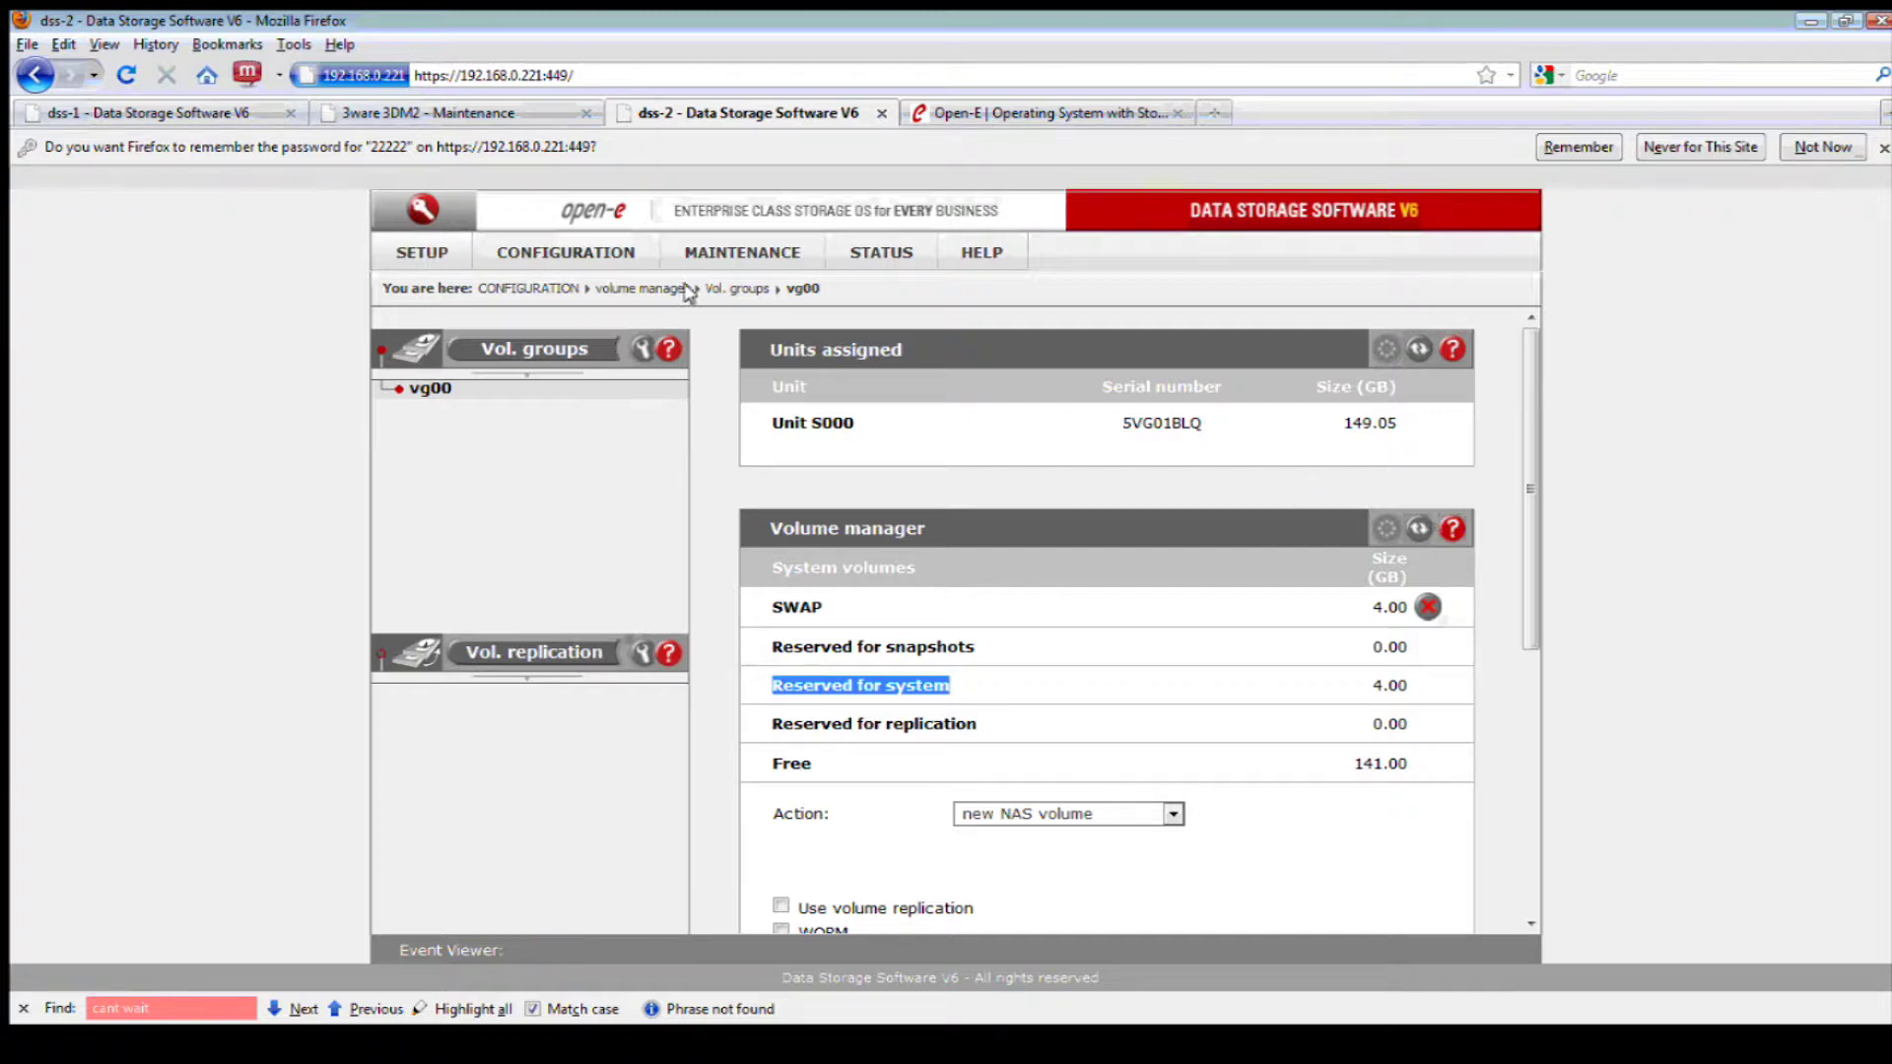
Open the miscellaneous maintenance page and include both SETUP and CONFIGURATION in the settings to save
left_click(789, 252)
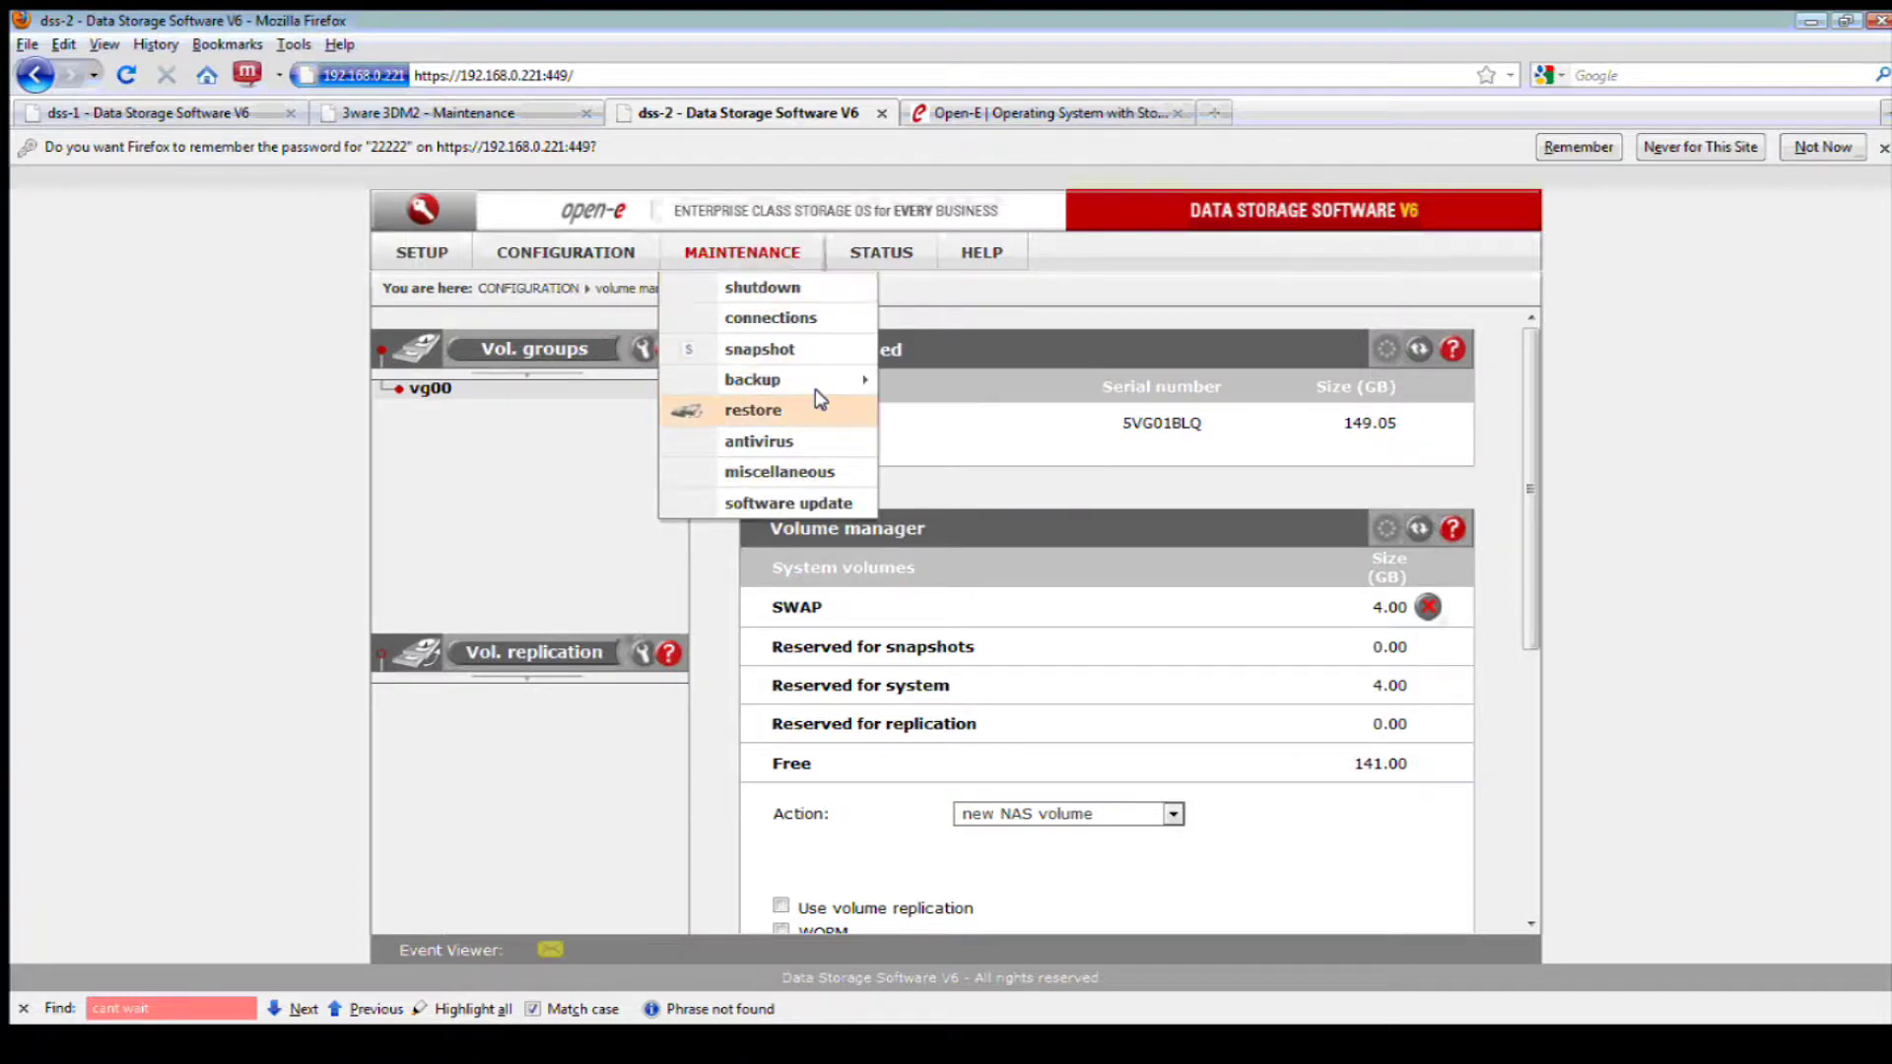
left_click(836, 471)
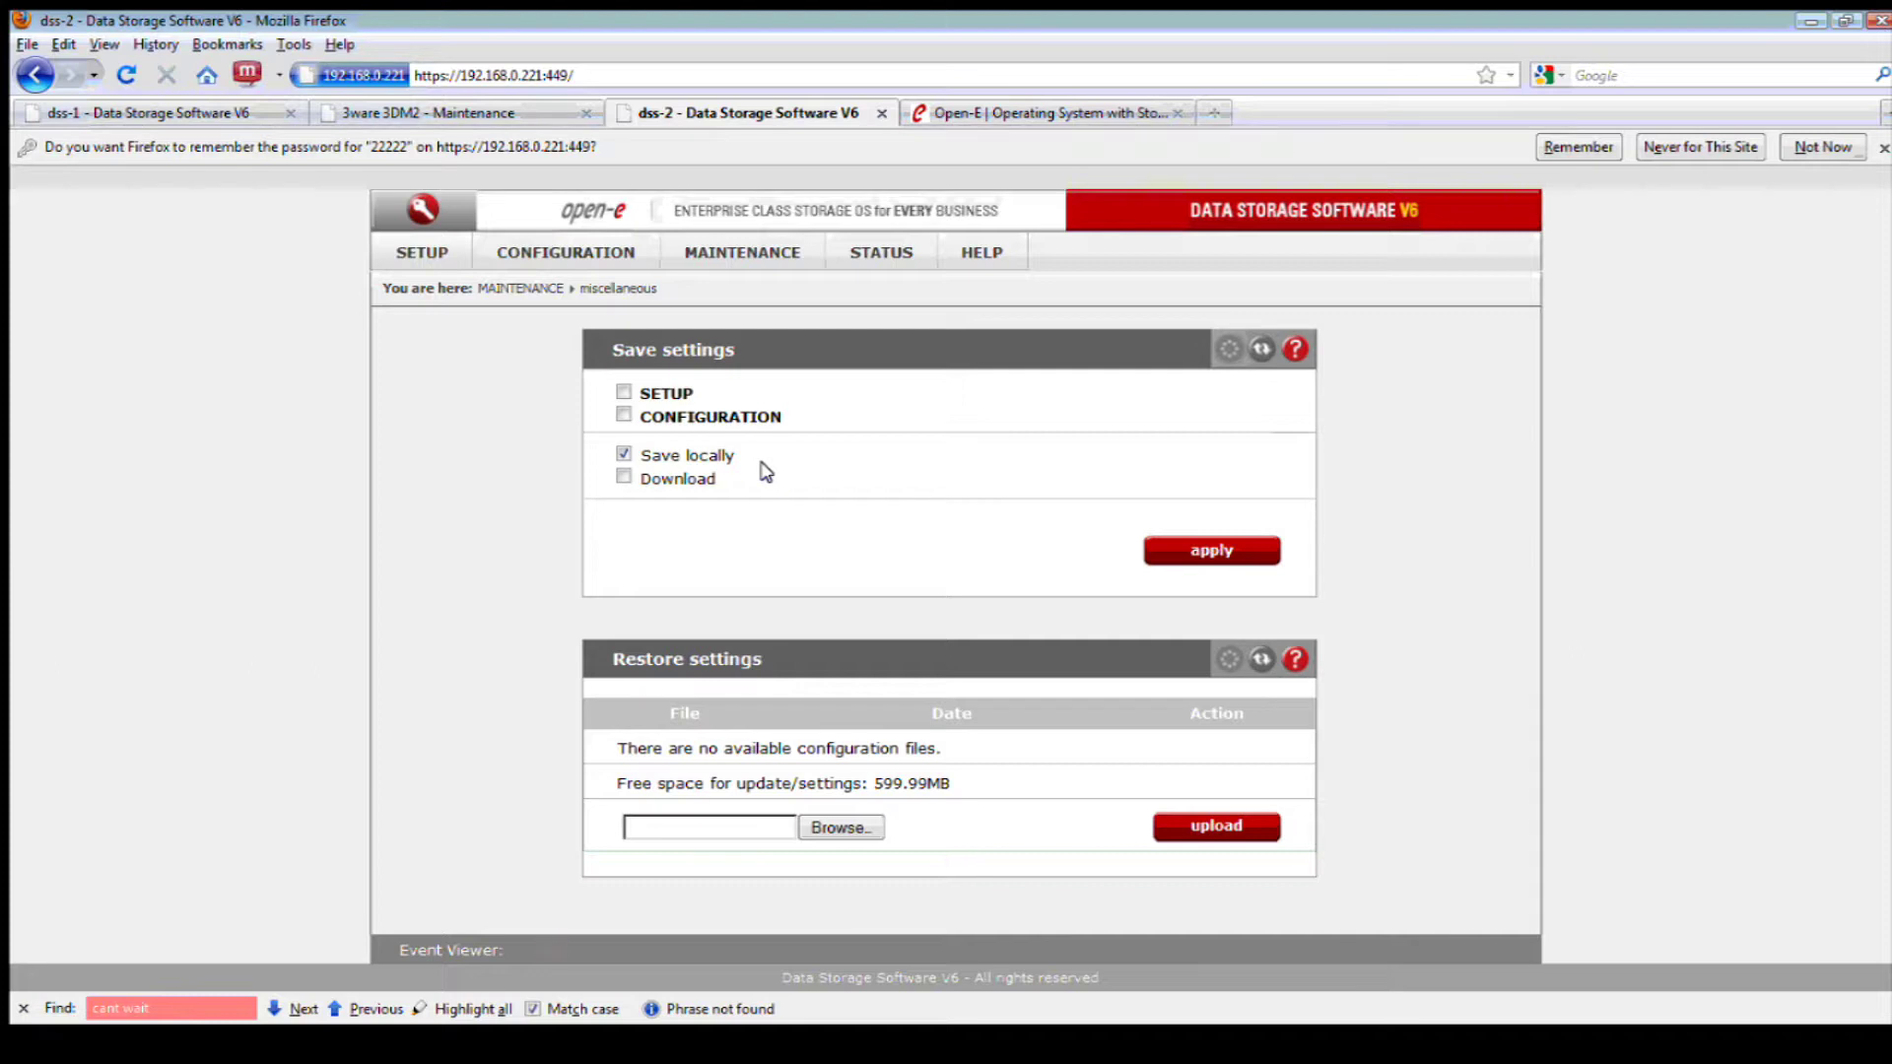
left_click(624, 393)
left_click(621, 410)
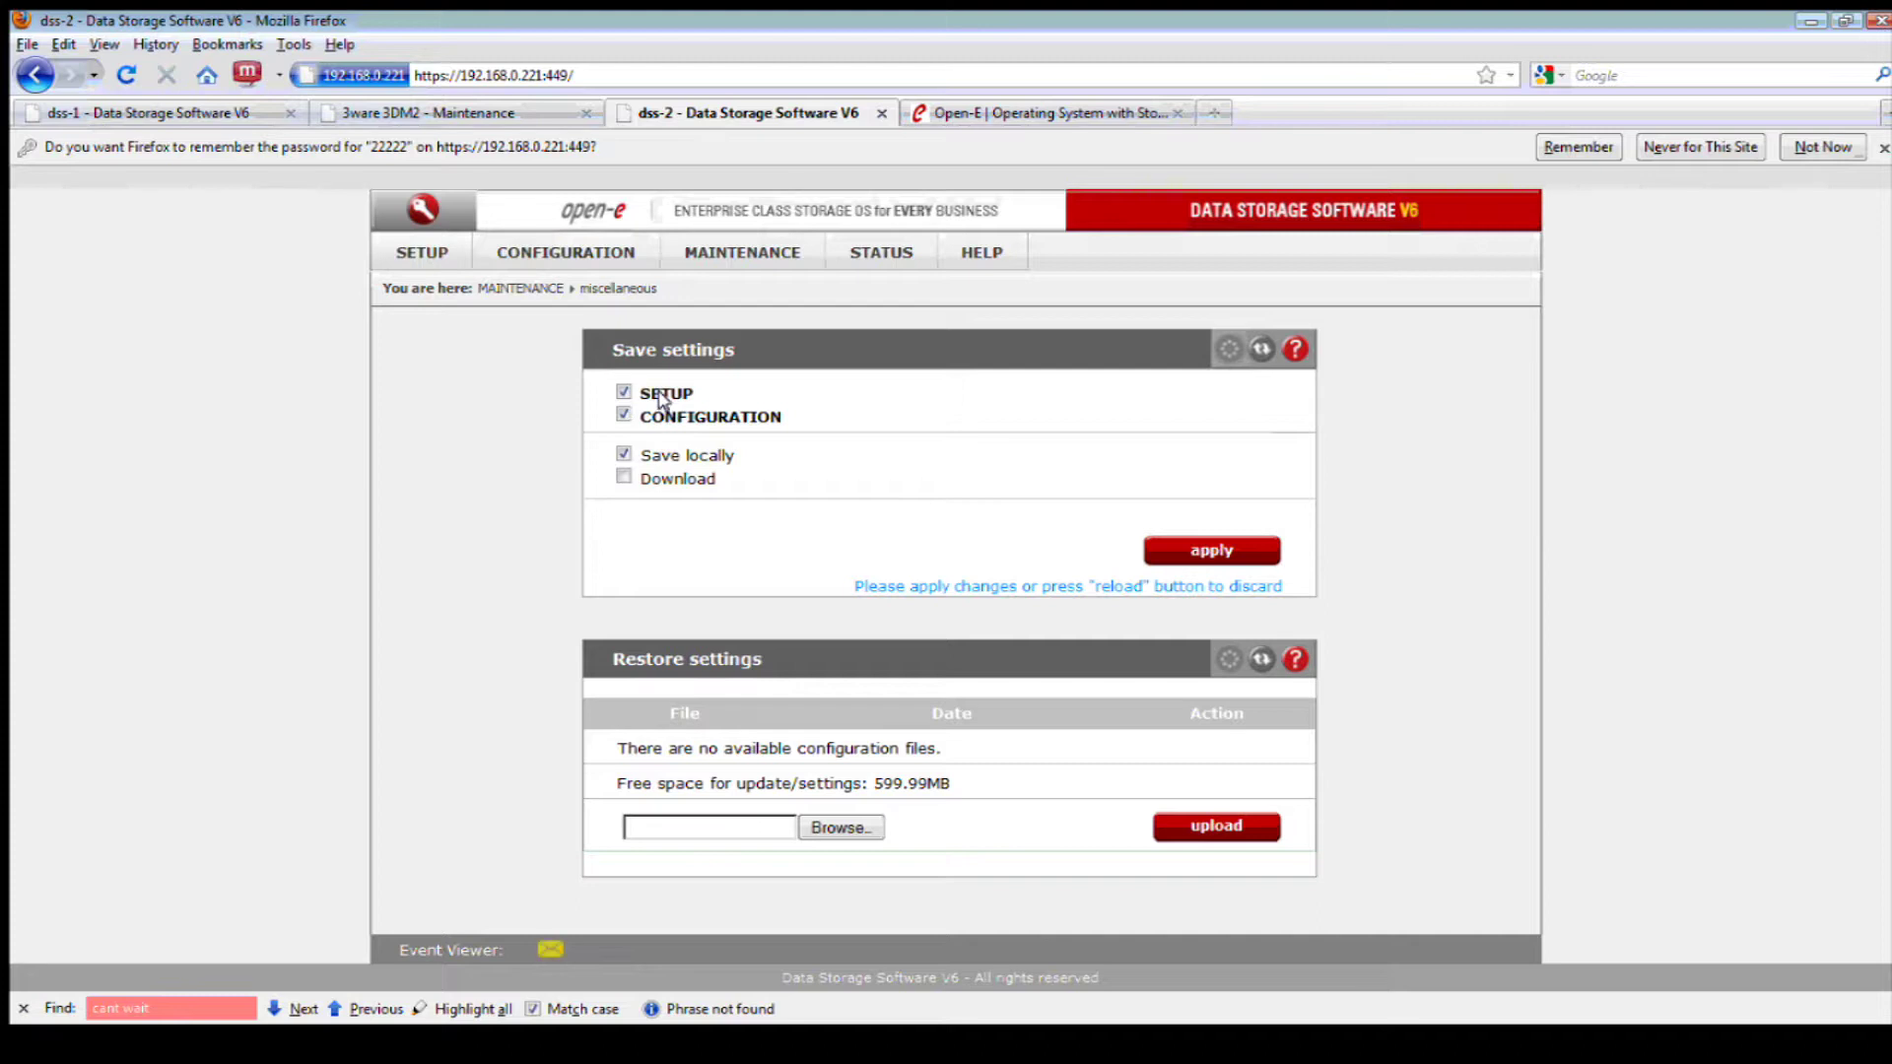
Review which functions the SETUP and CONFIGURATION options of the settings backup cover
left_click(441, 249)
left_click_drag(770, 417, 631, 417)
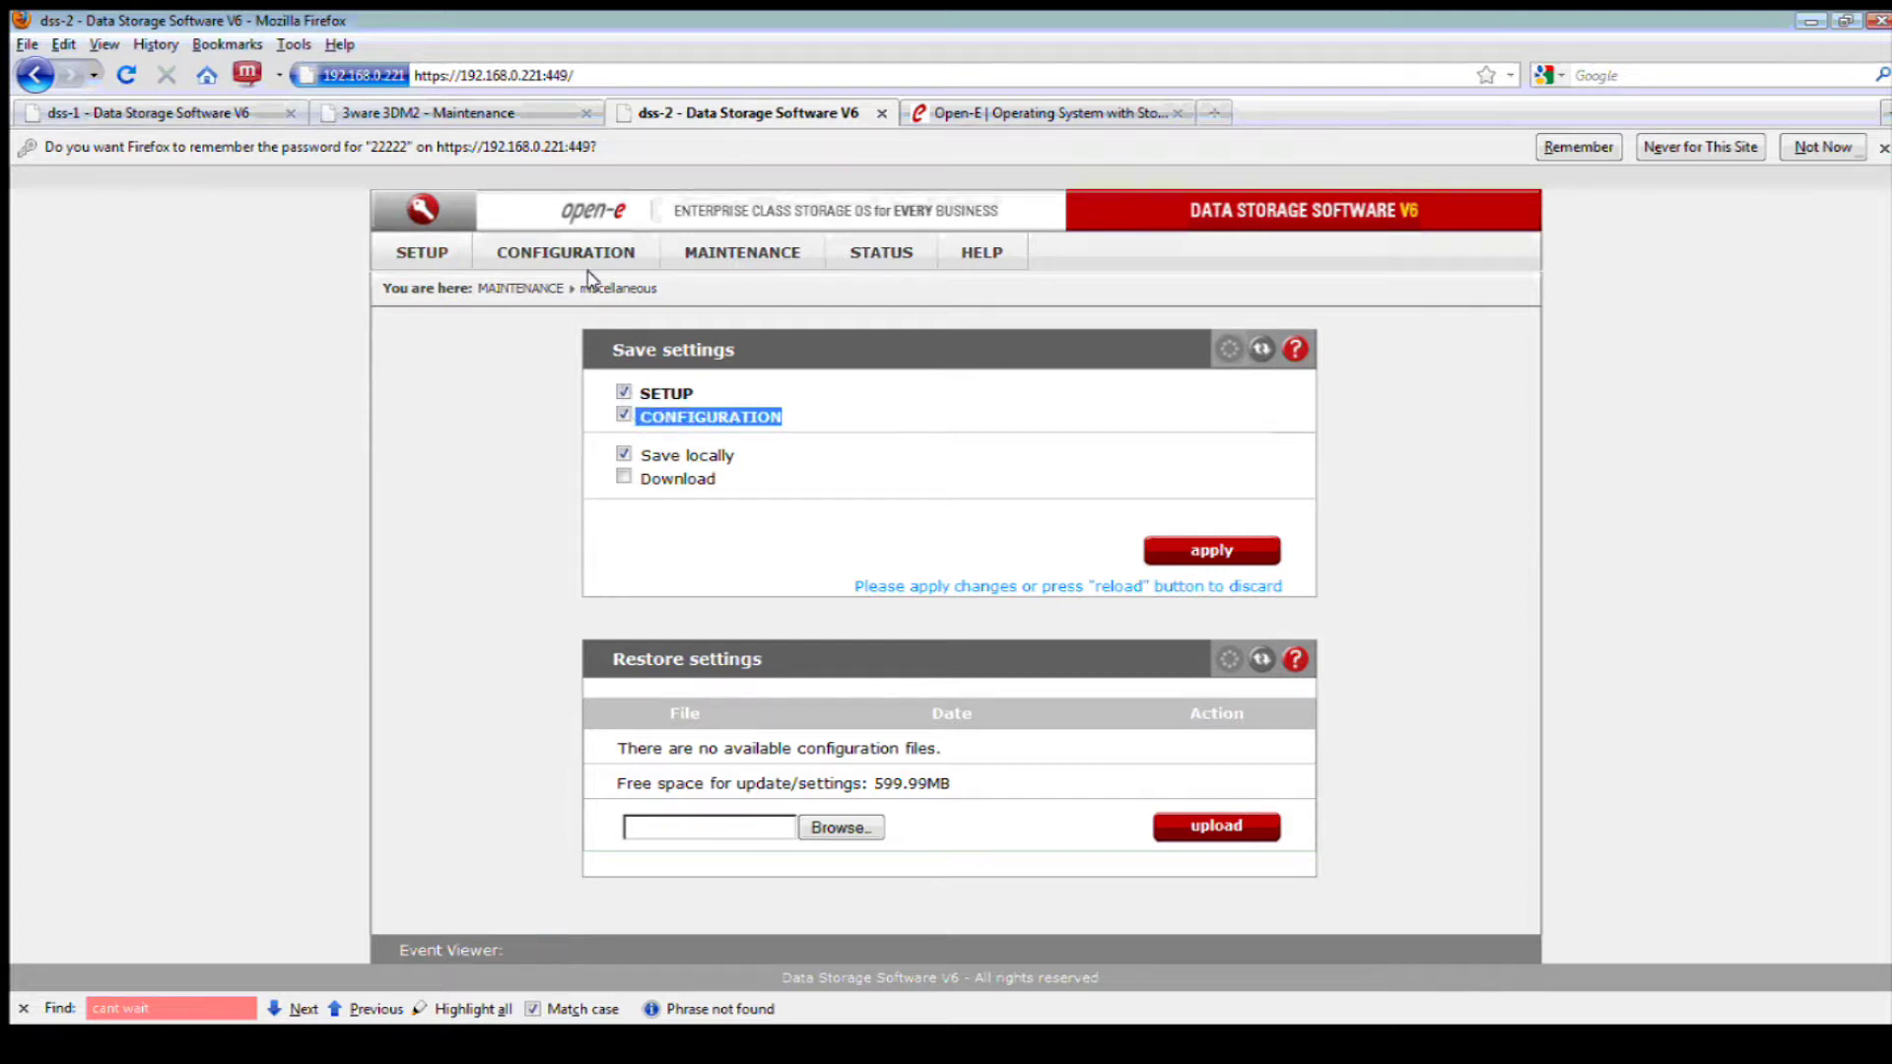
left_click(617, 249)
mouse_move(689, 410)
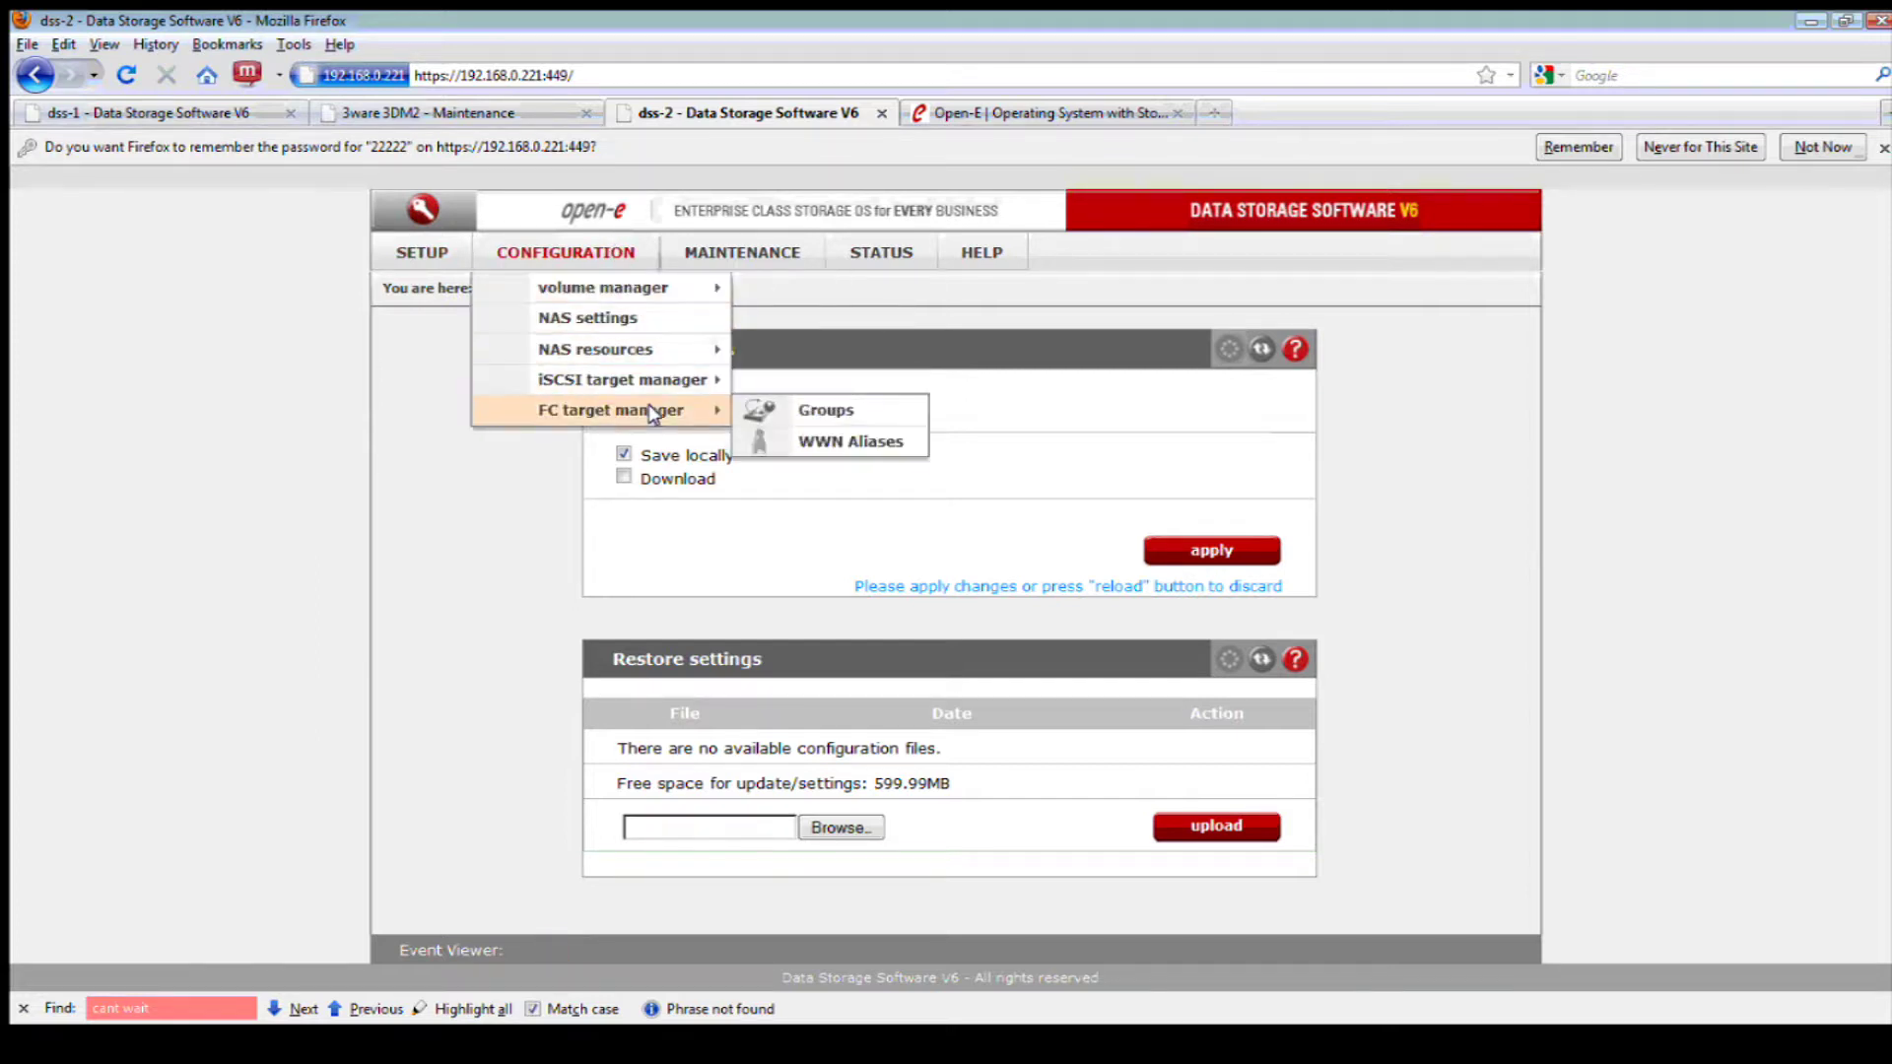
left_click_drag(697, 394, 641, 393)
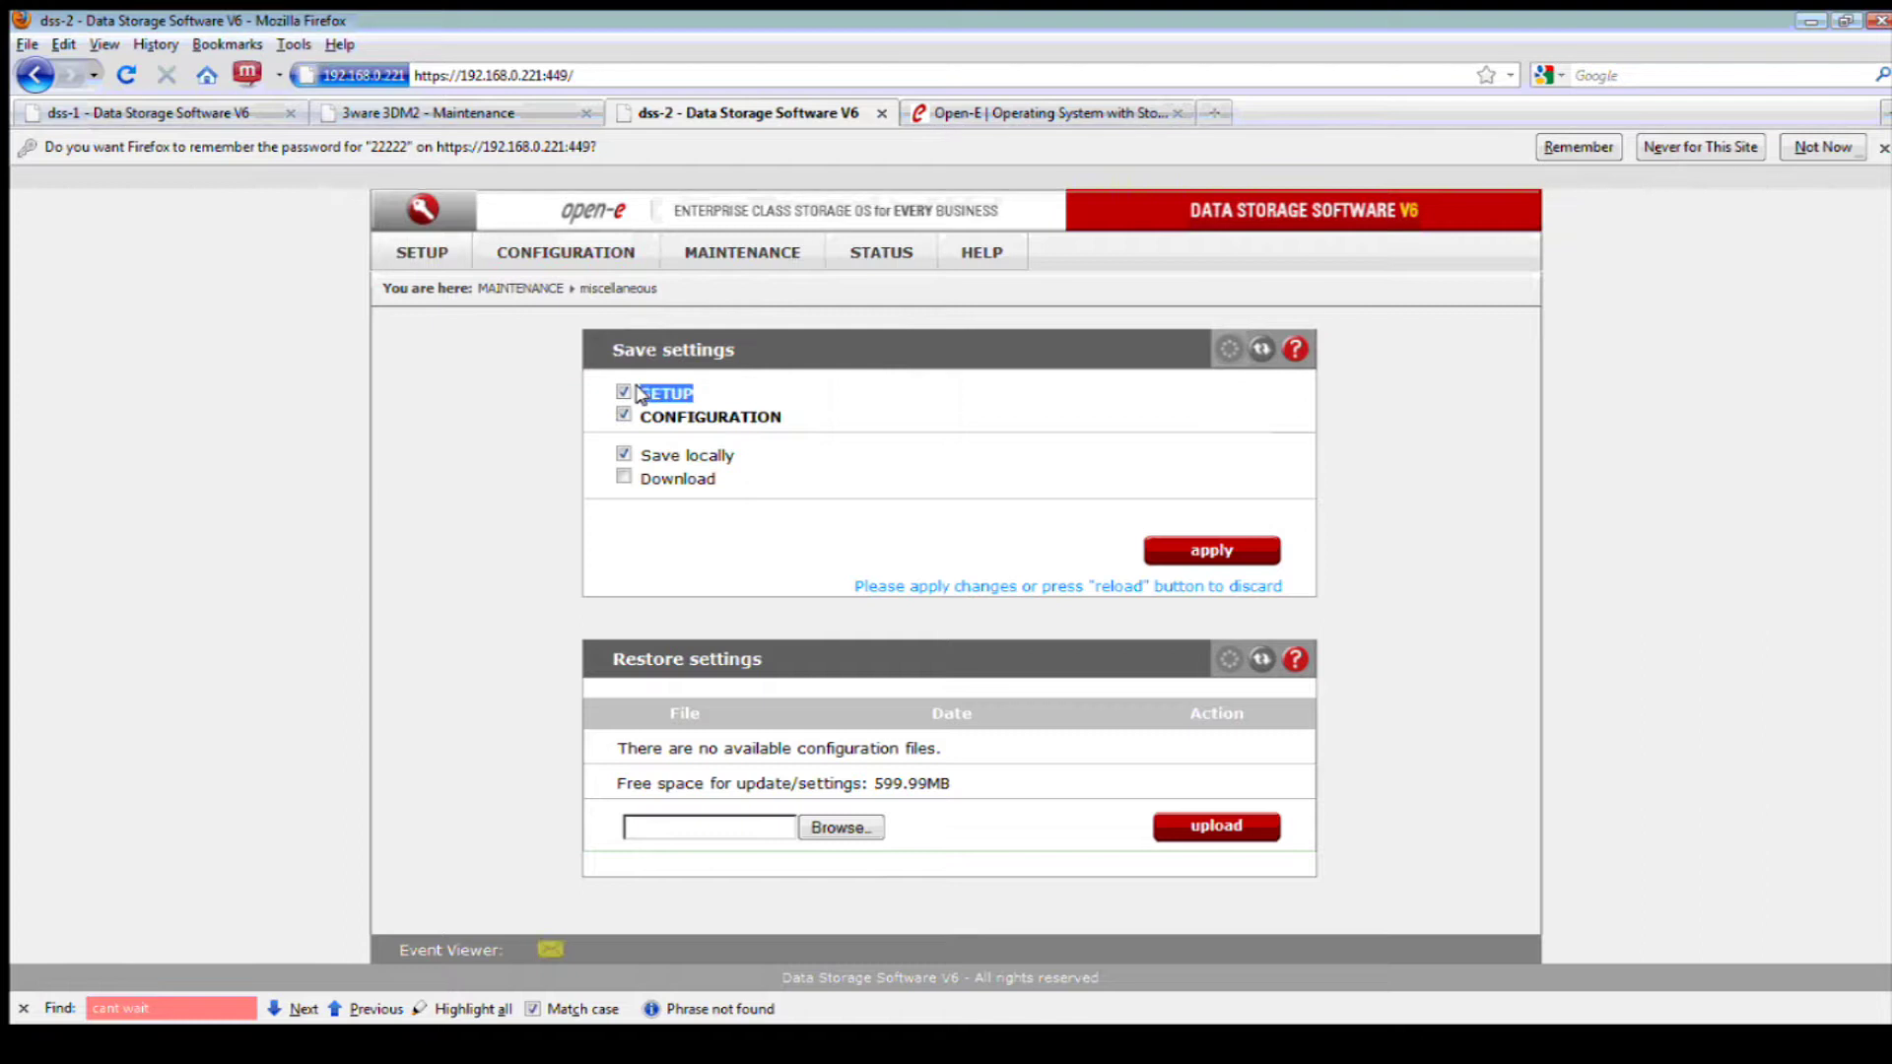
left_click(777, 415)
left_click_drag(781, 421, 640, 427)
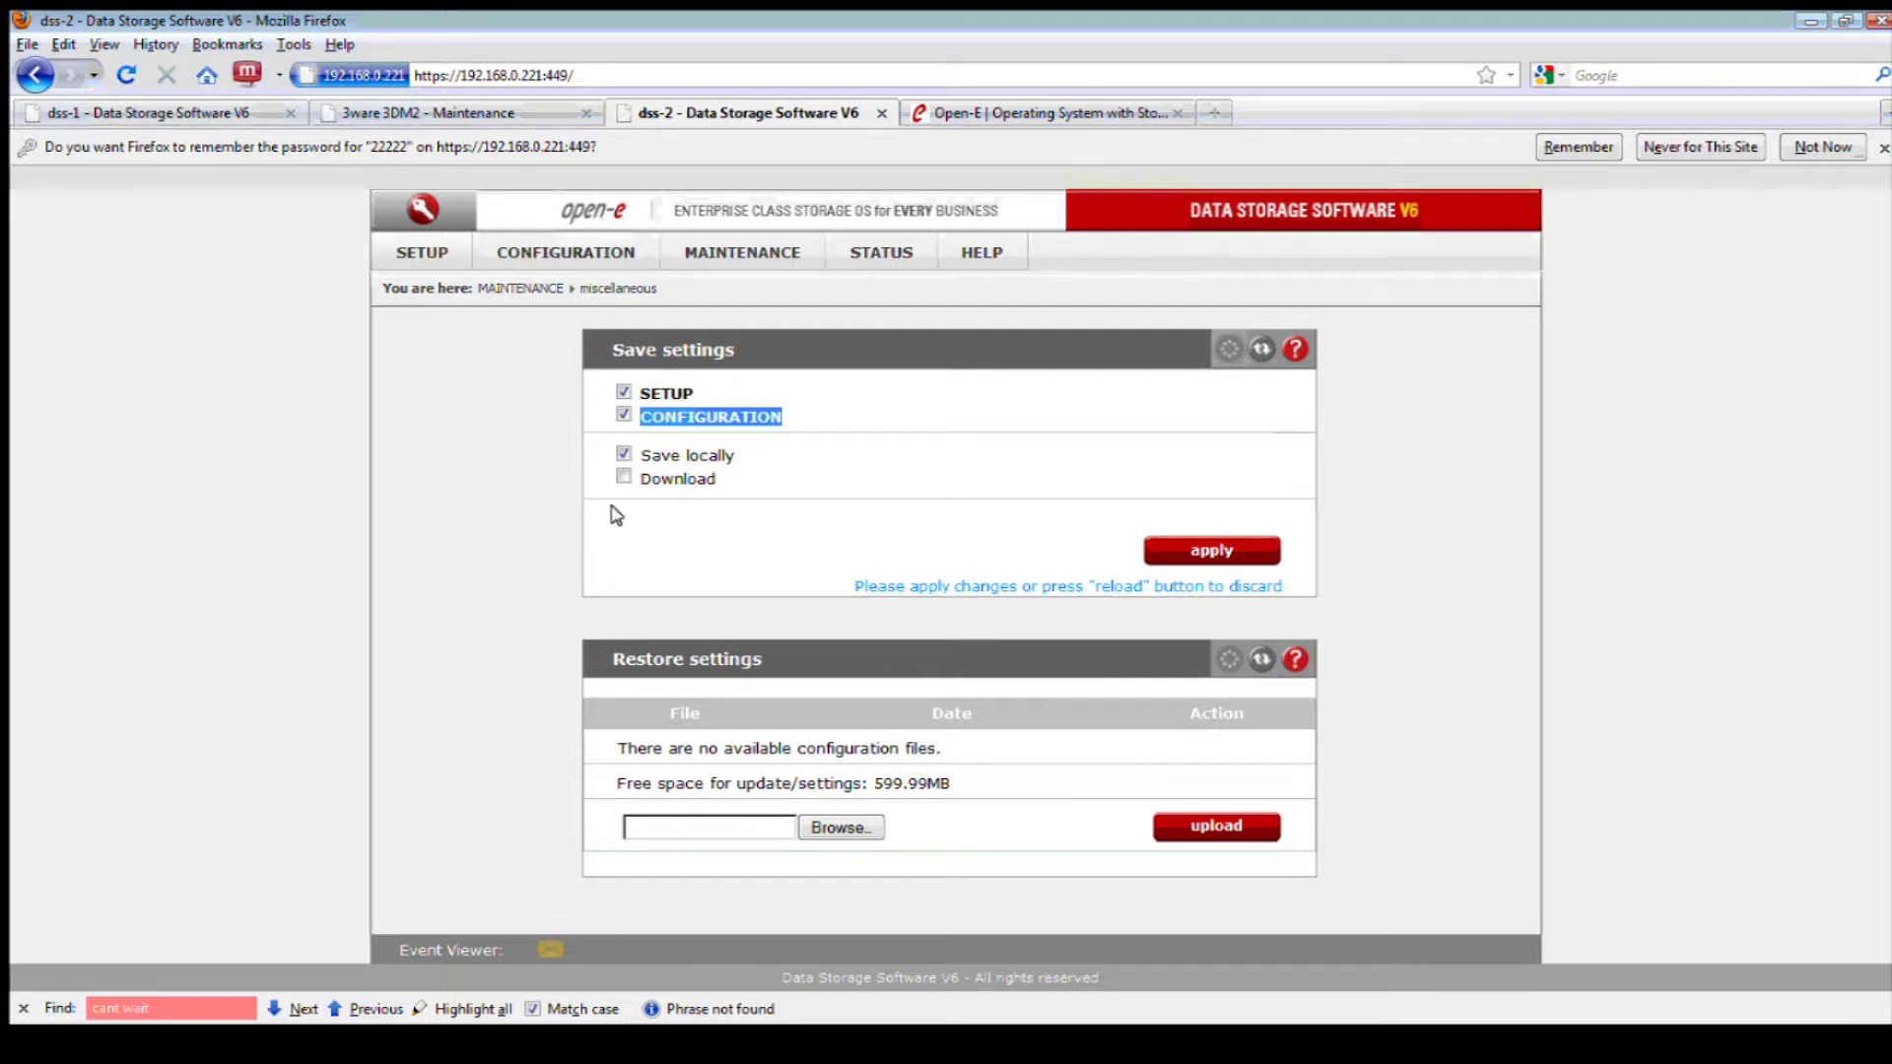
Add the Download option, apply the settings backup, save settings.cnf as a file, and close the Downloads window
left_click(622, 478)
left_click(1200, 554)
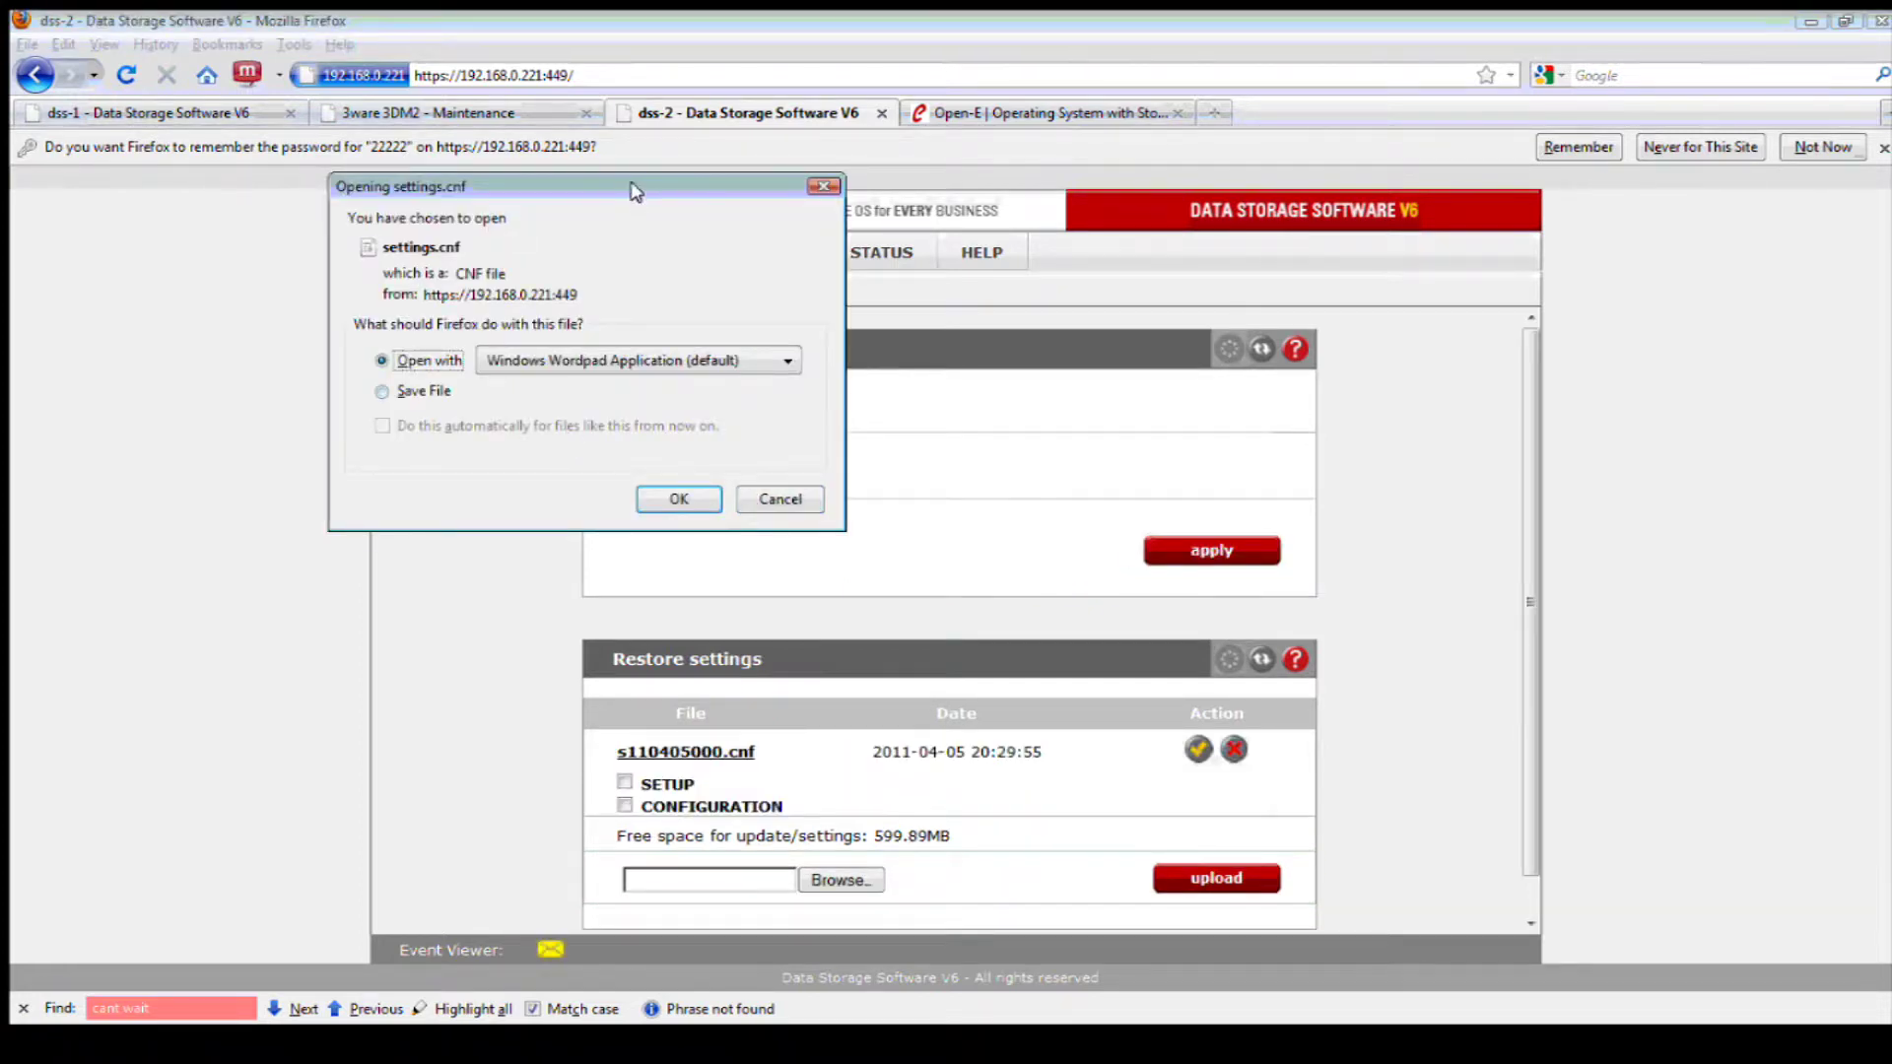
left_click(418, 391)
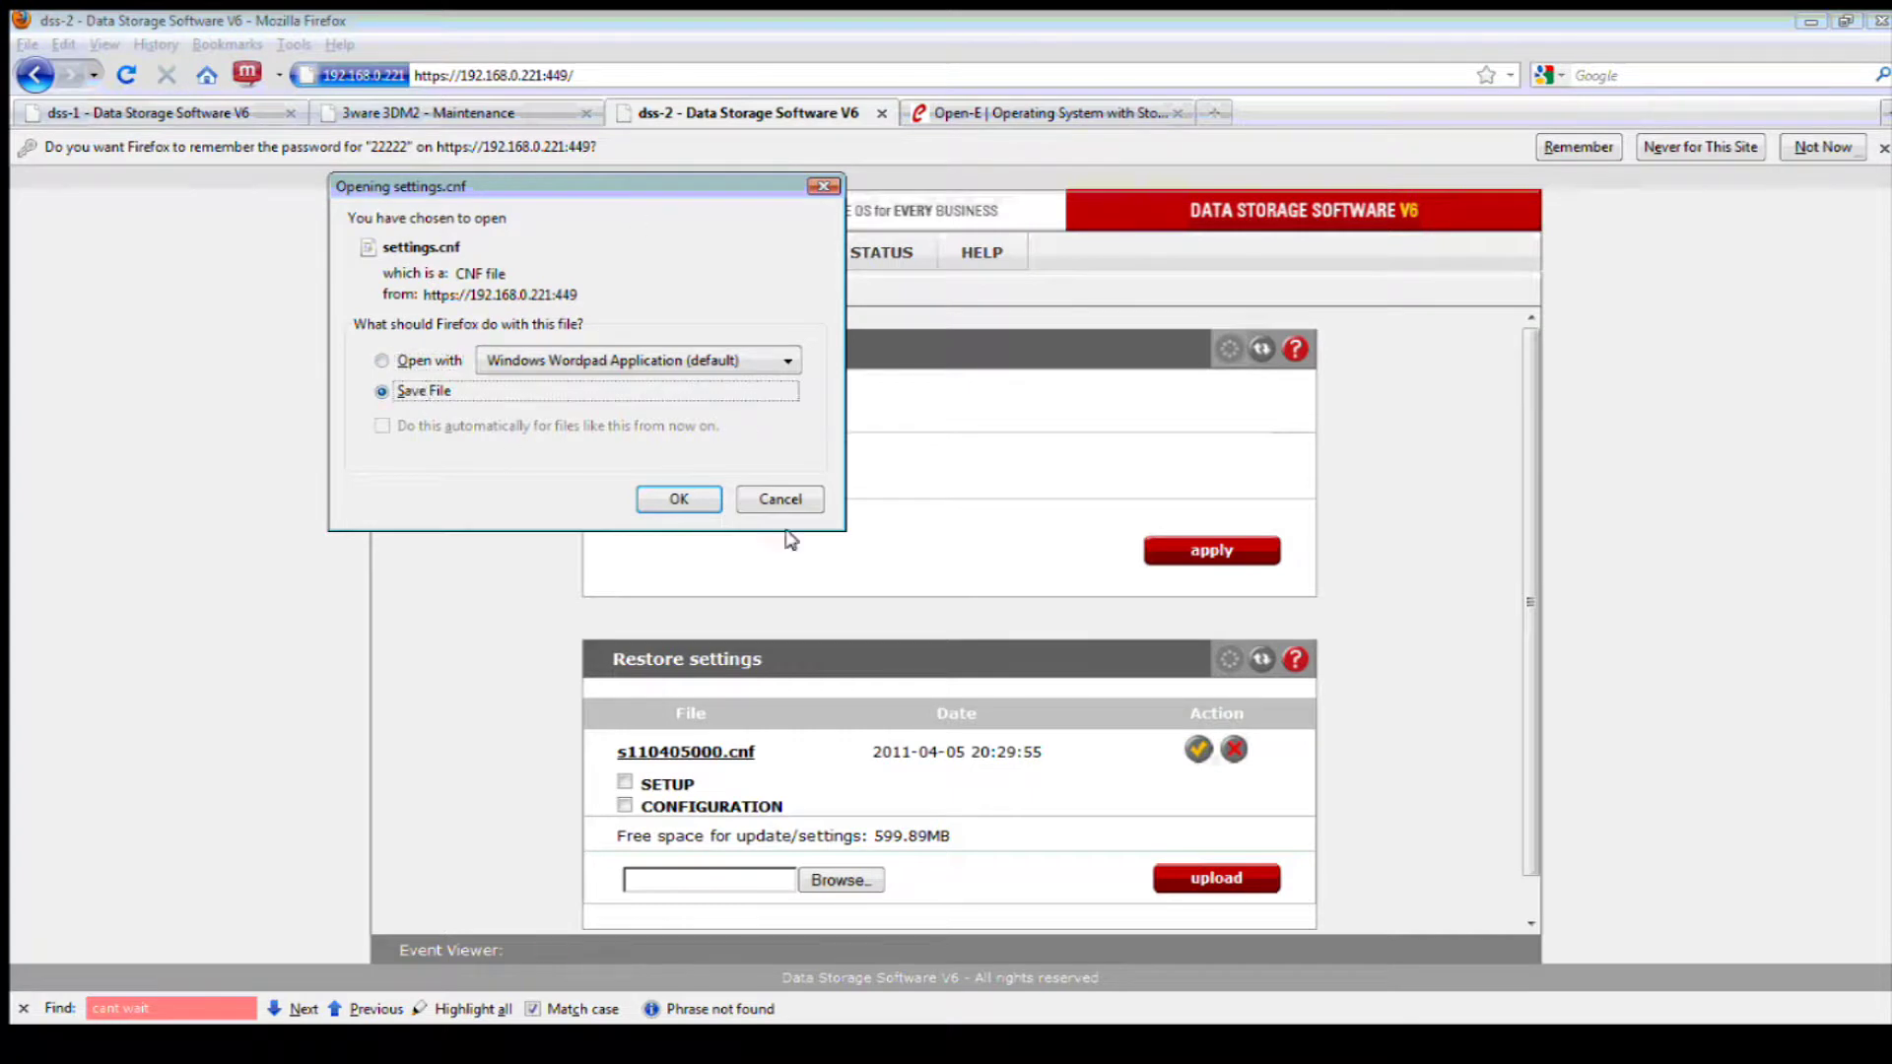
left_click(680, 493)
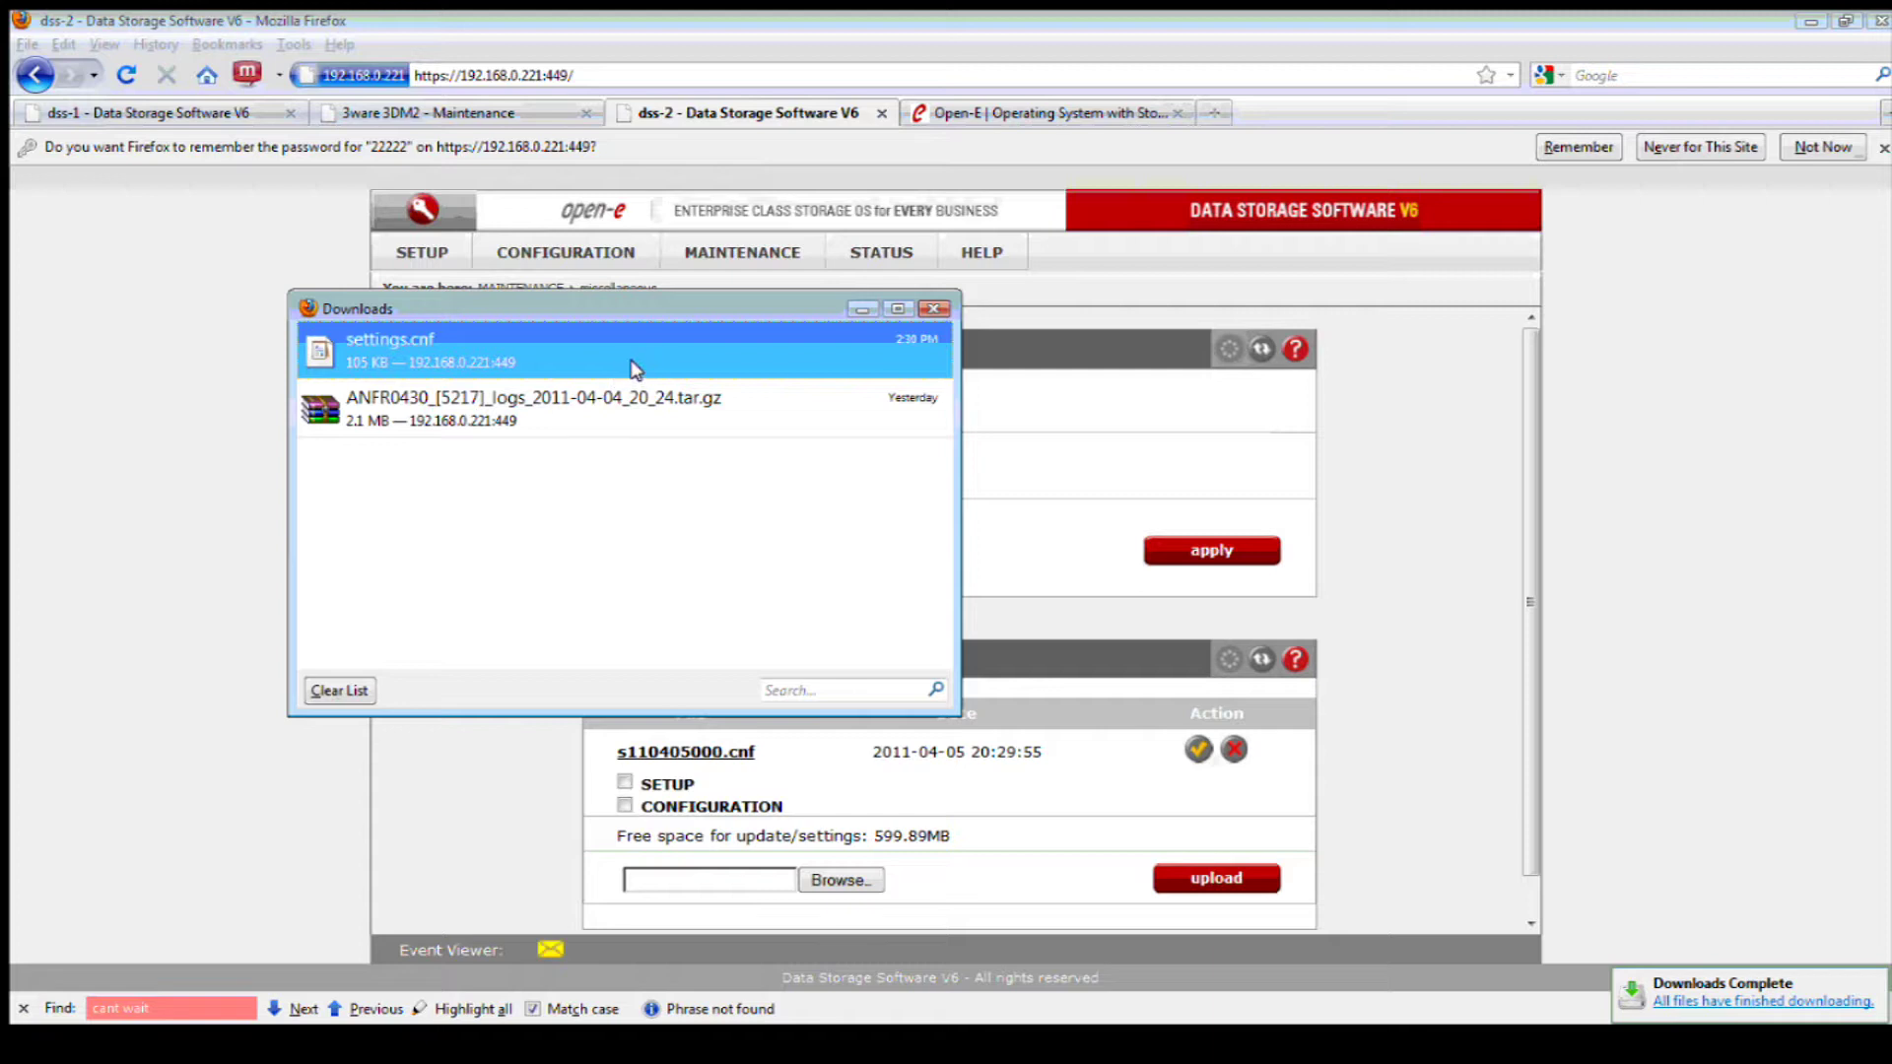
right_click(429, 357)
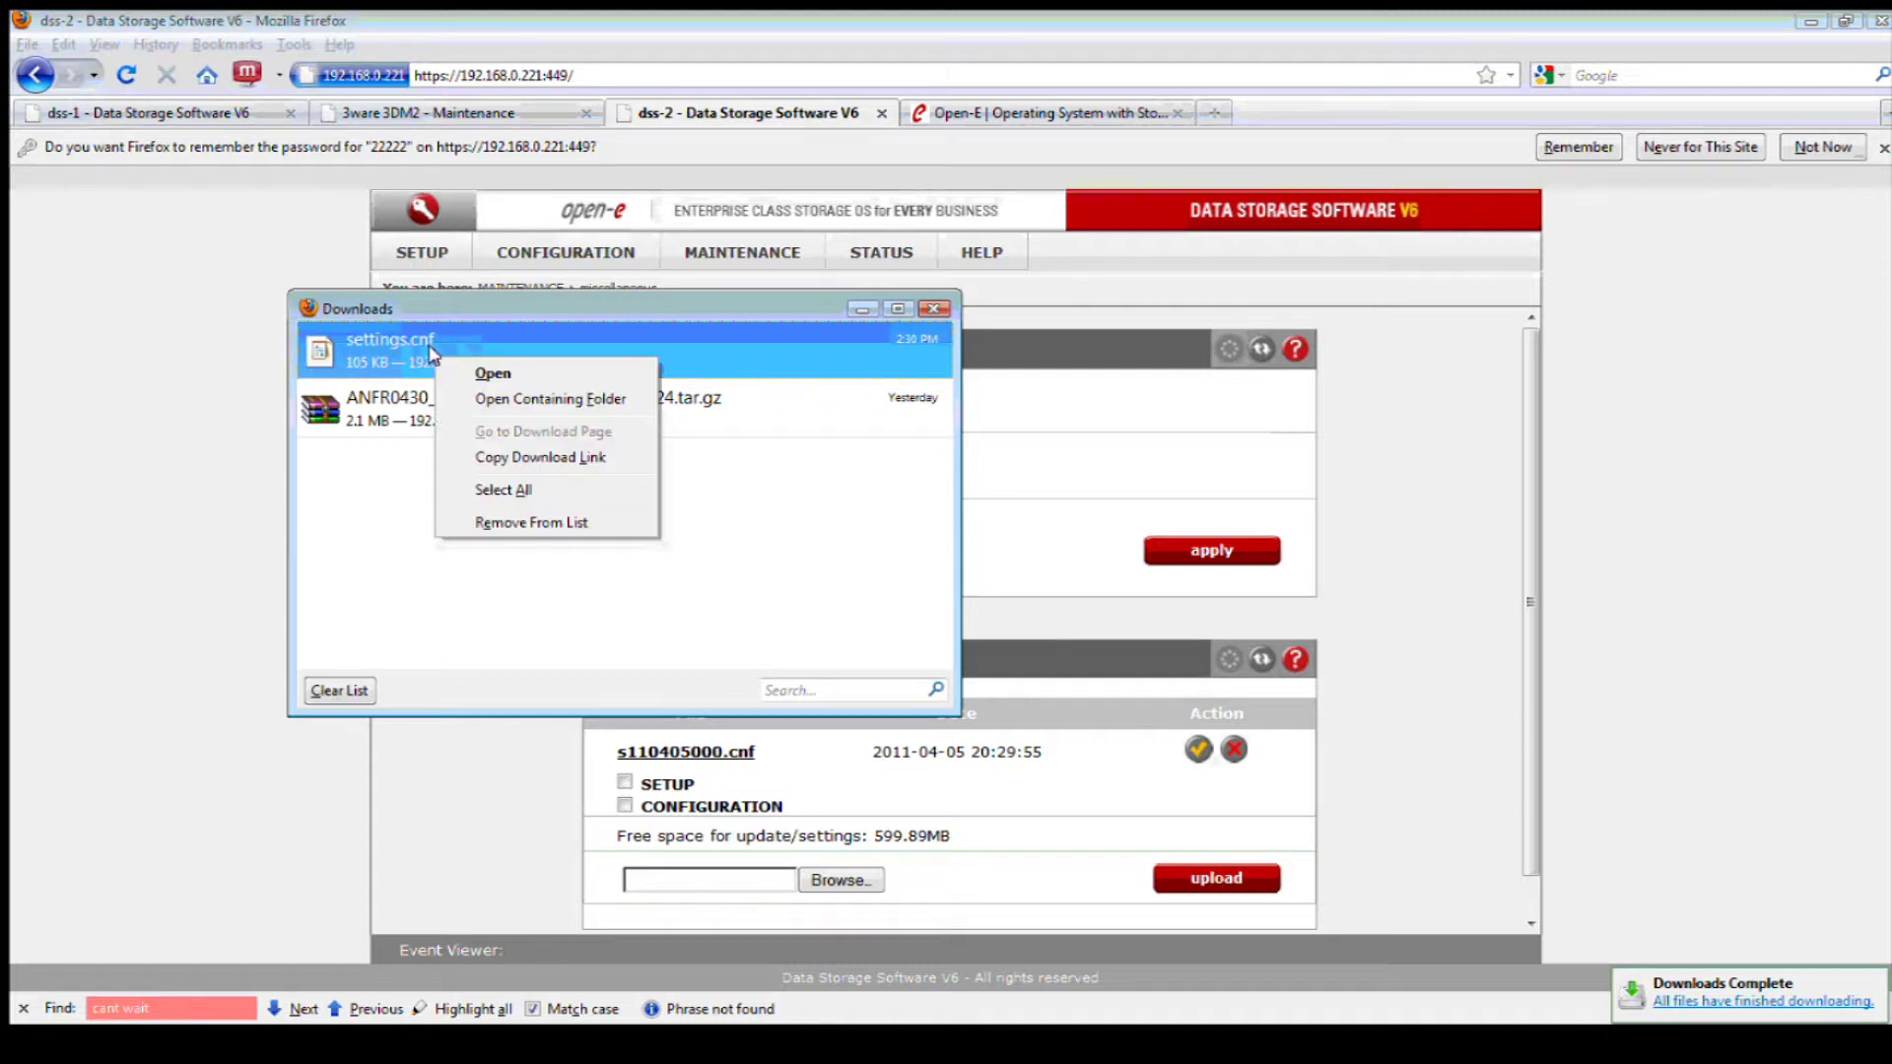
left_click(648, 340)
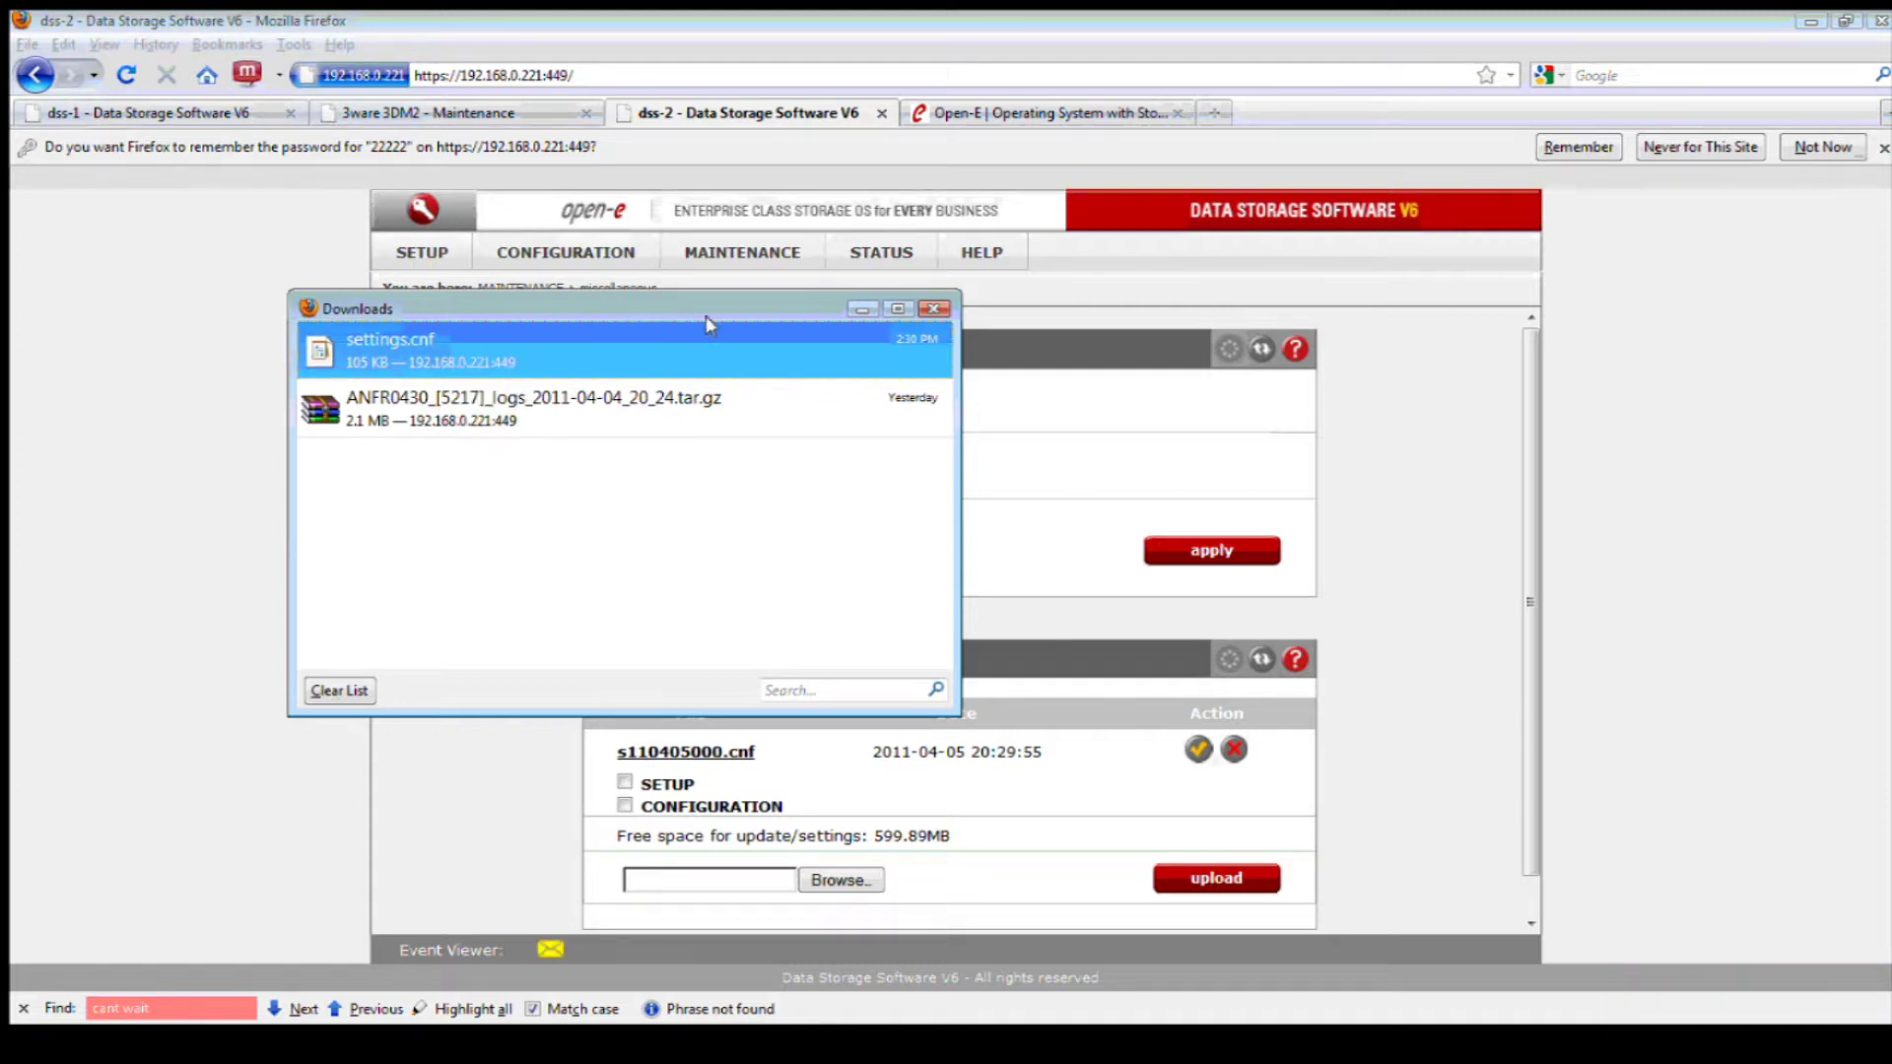
left_click(933, 308)
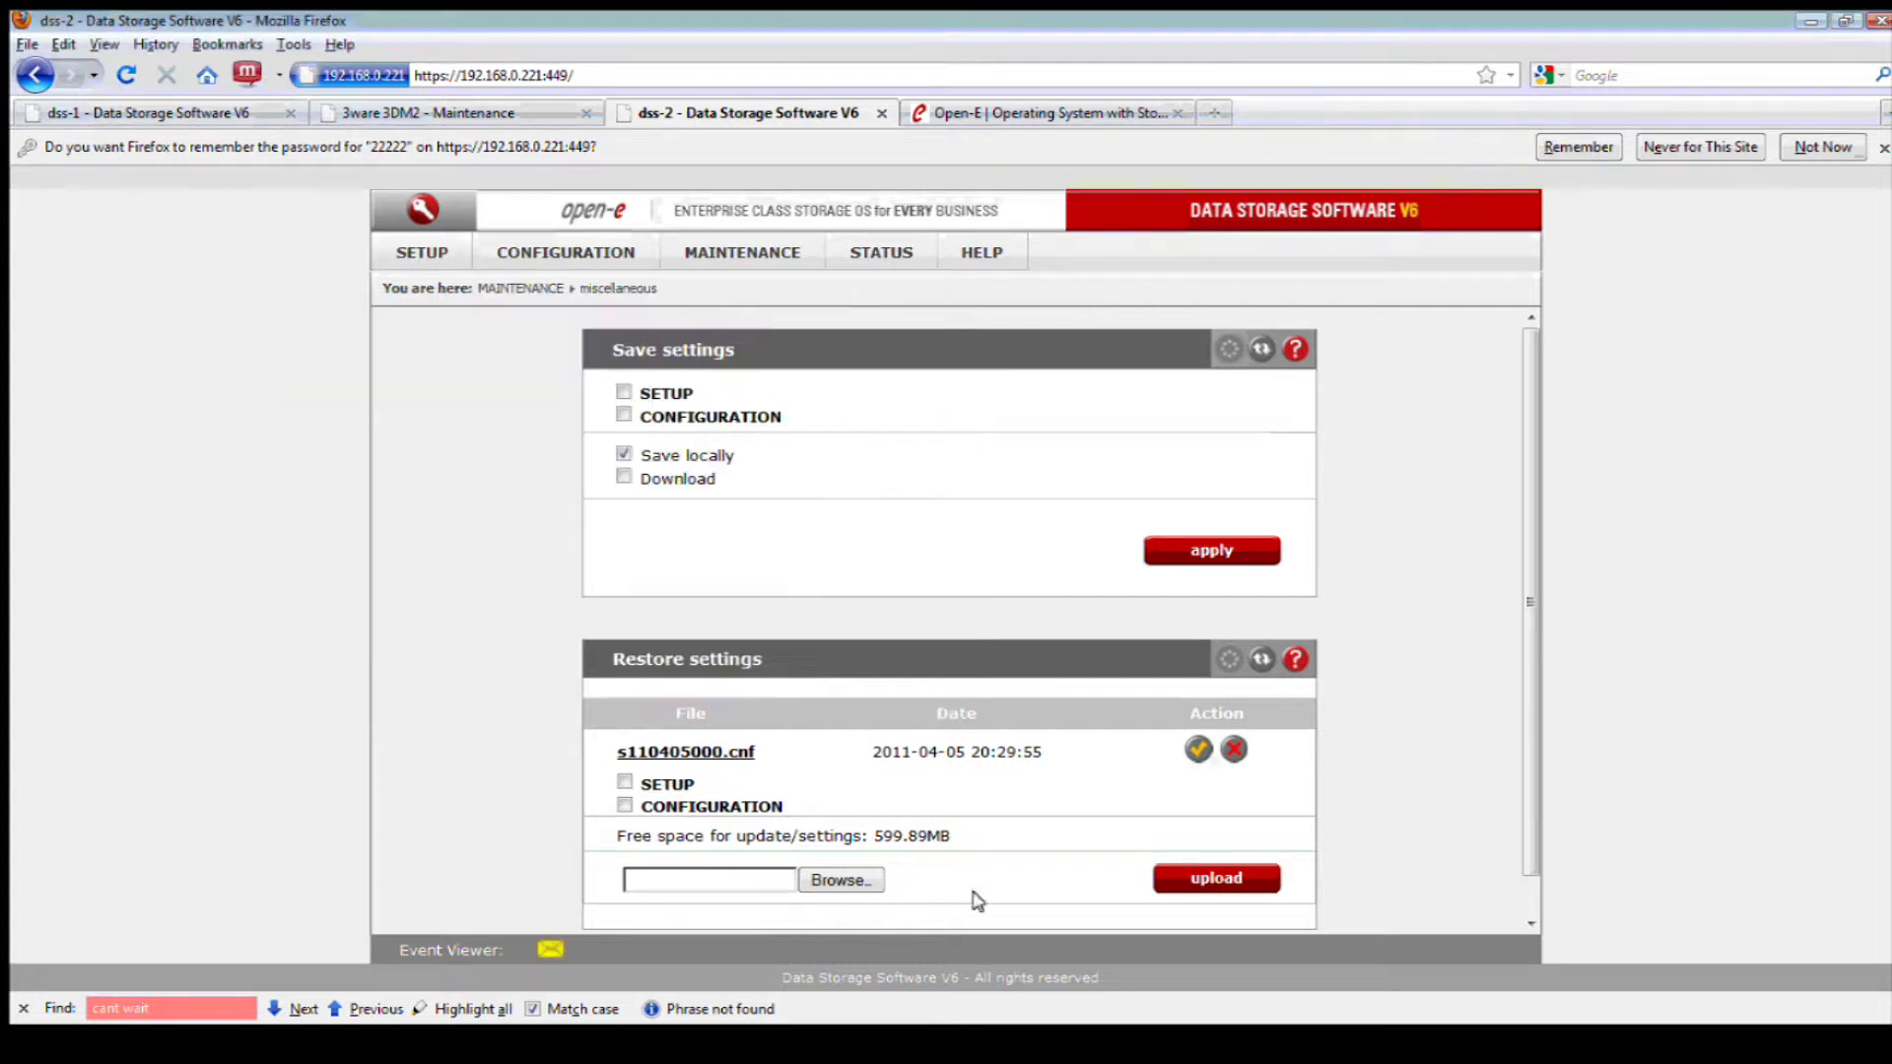
scroll(1036, 790, "down", 1)
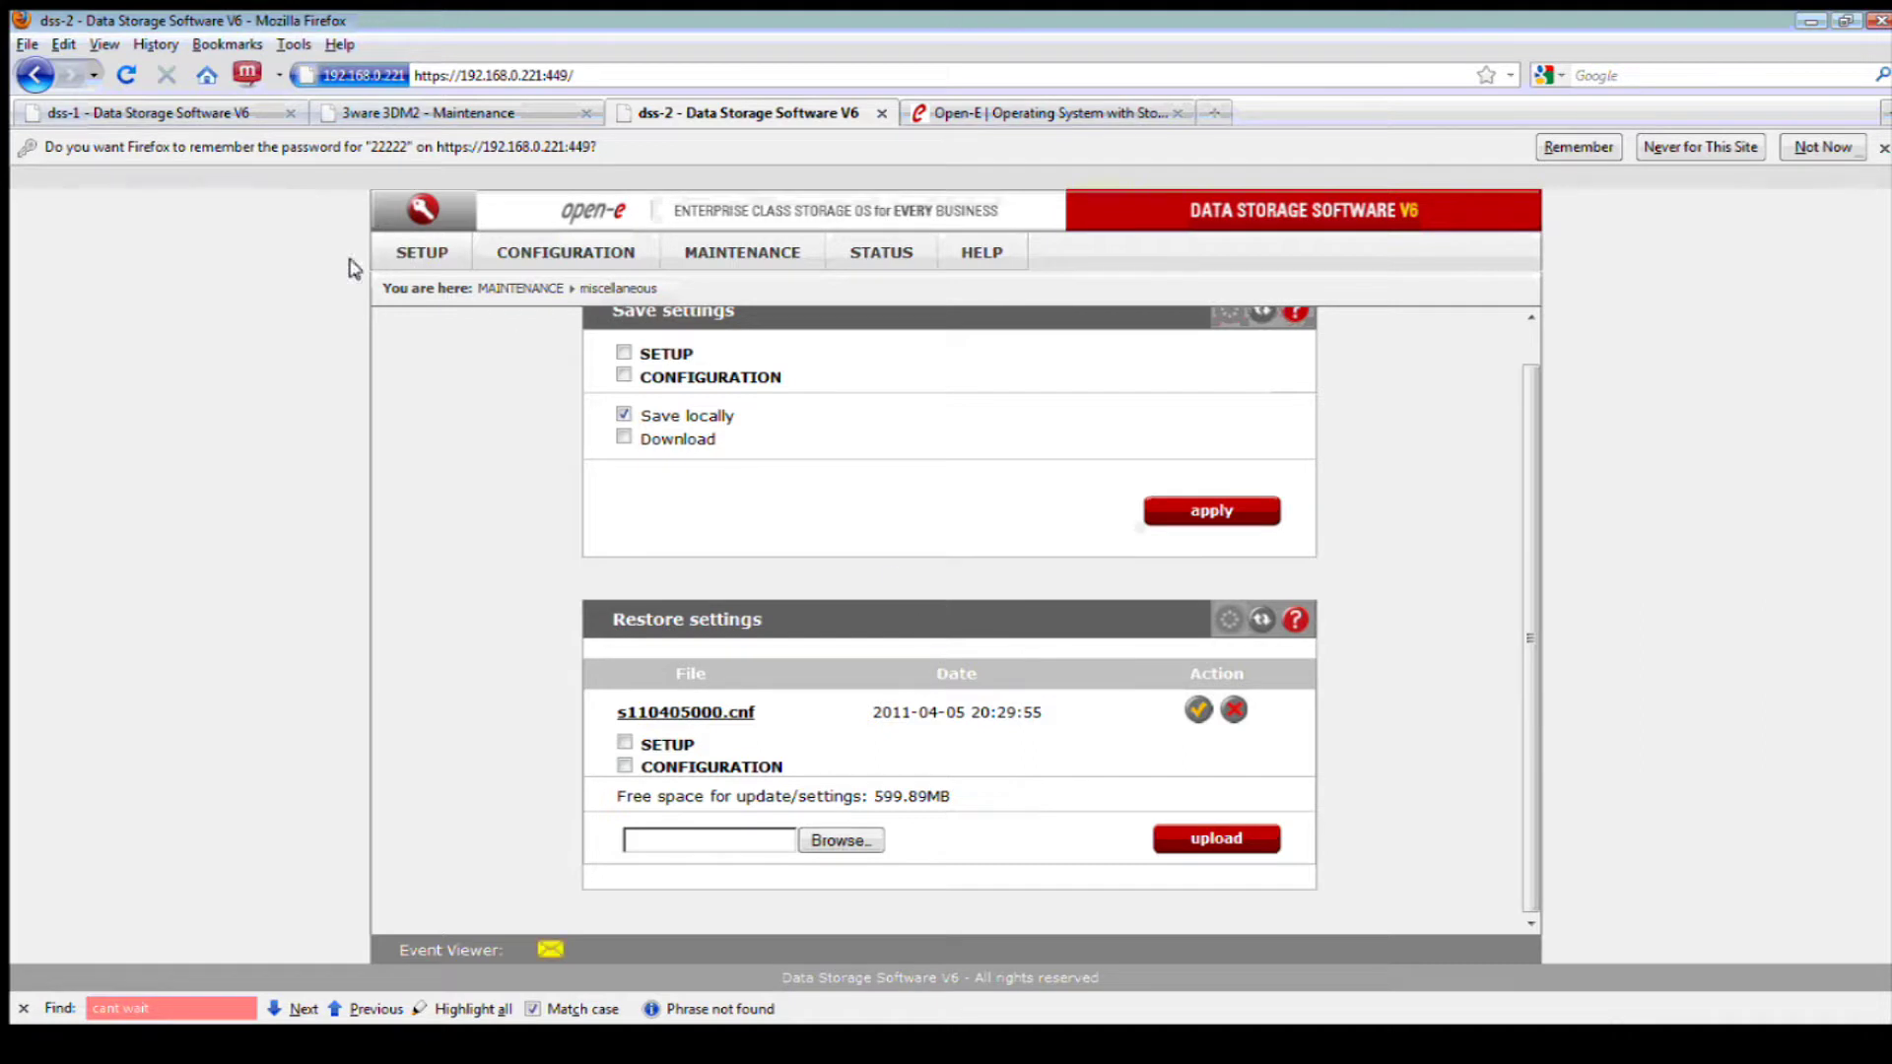
left_click(279, 114)
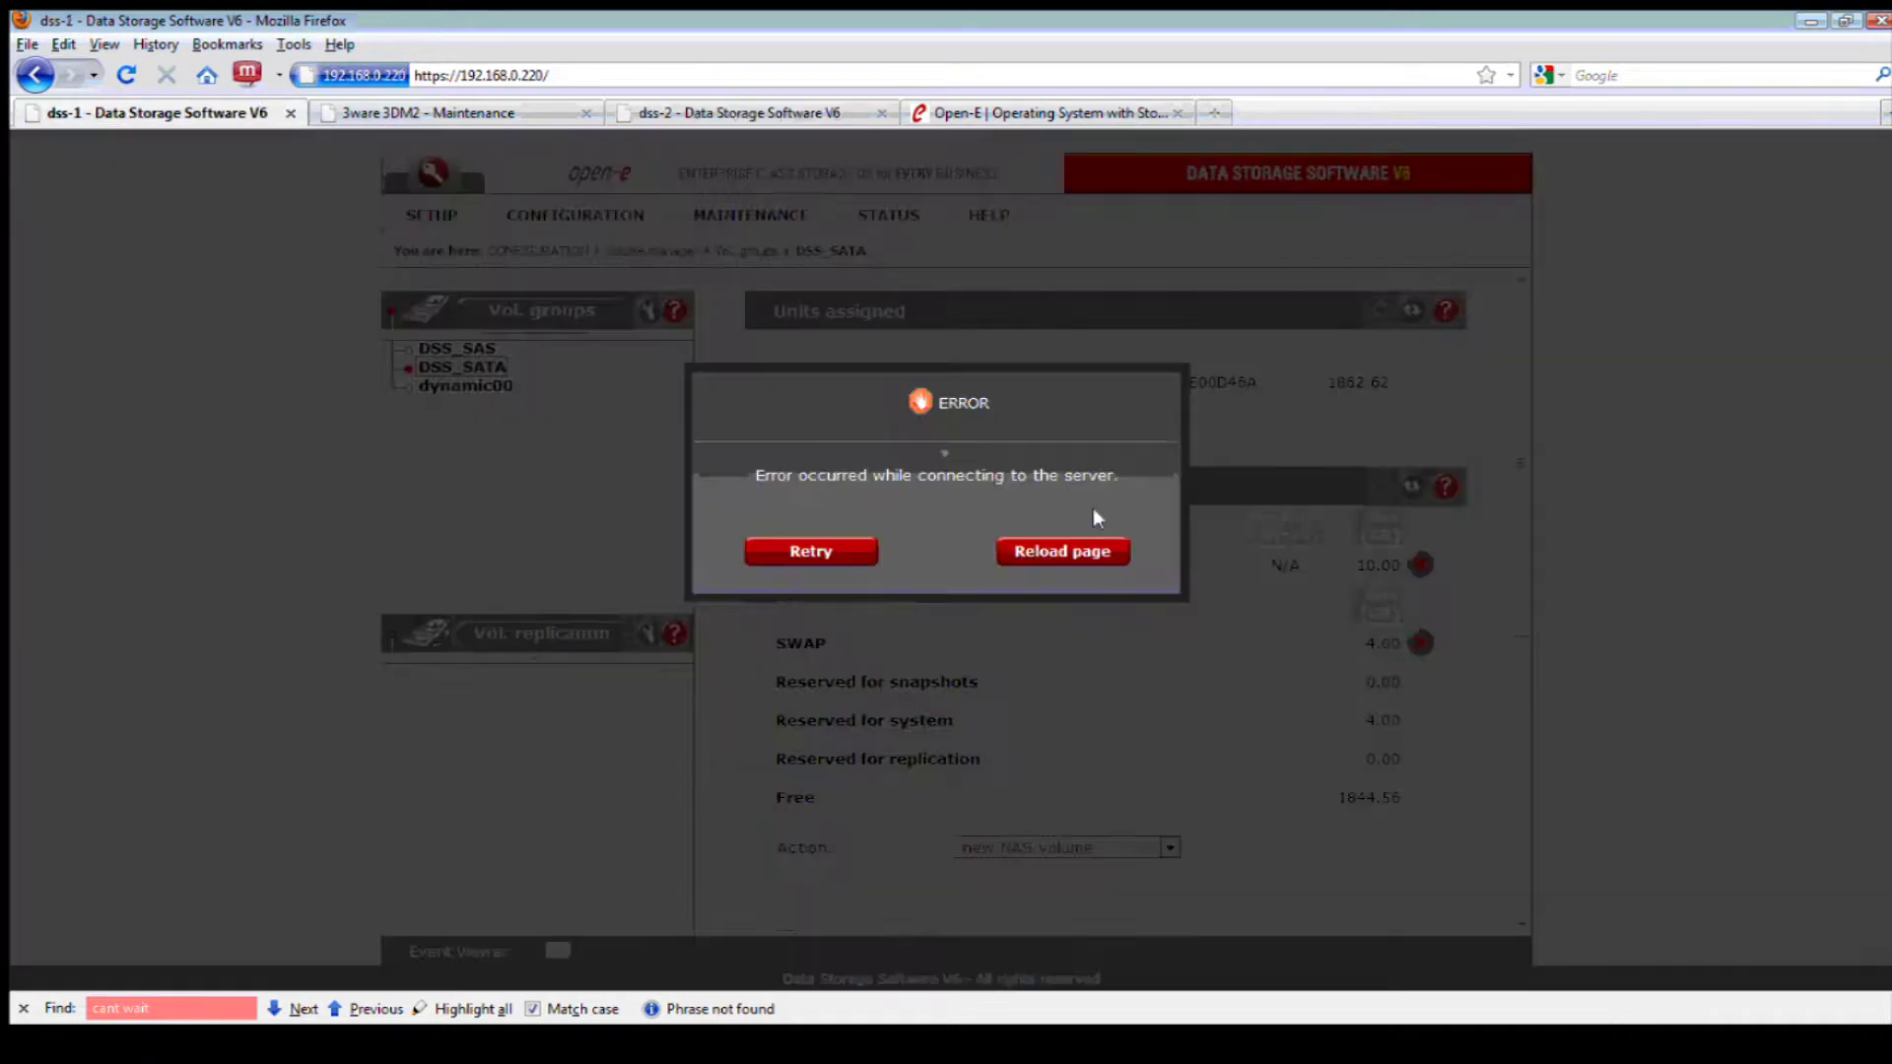
left_click(1047, 552)
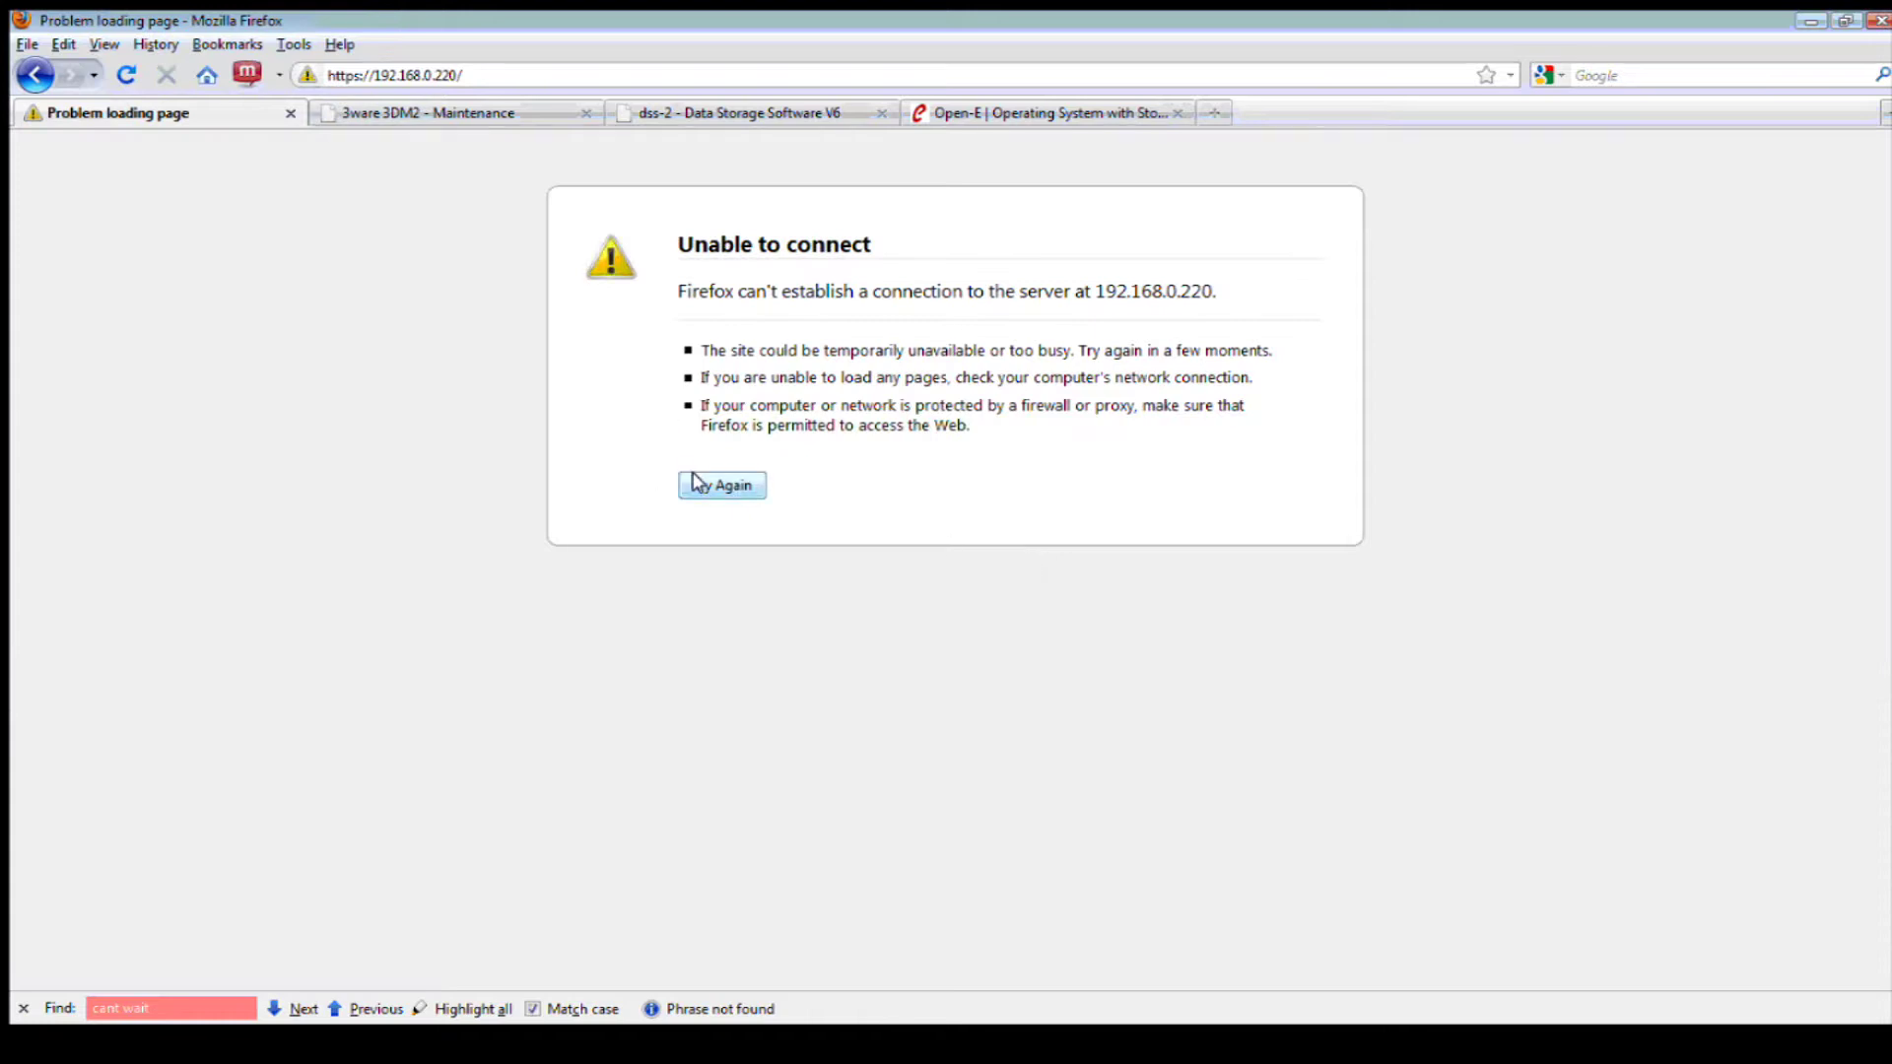
left_click(696, 481)
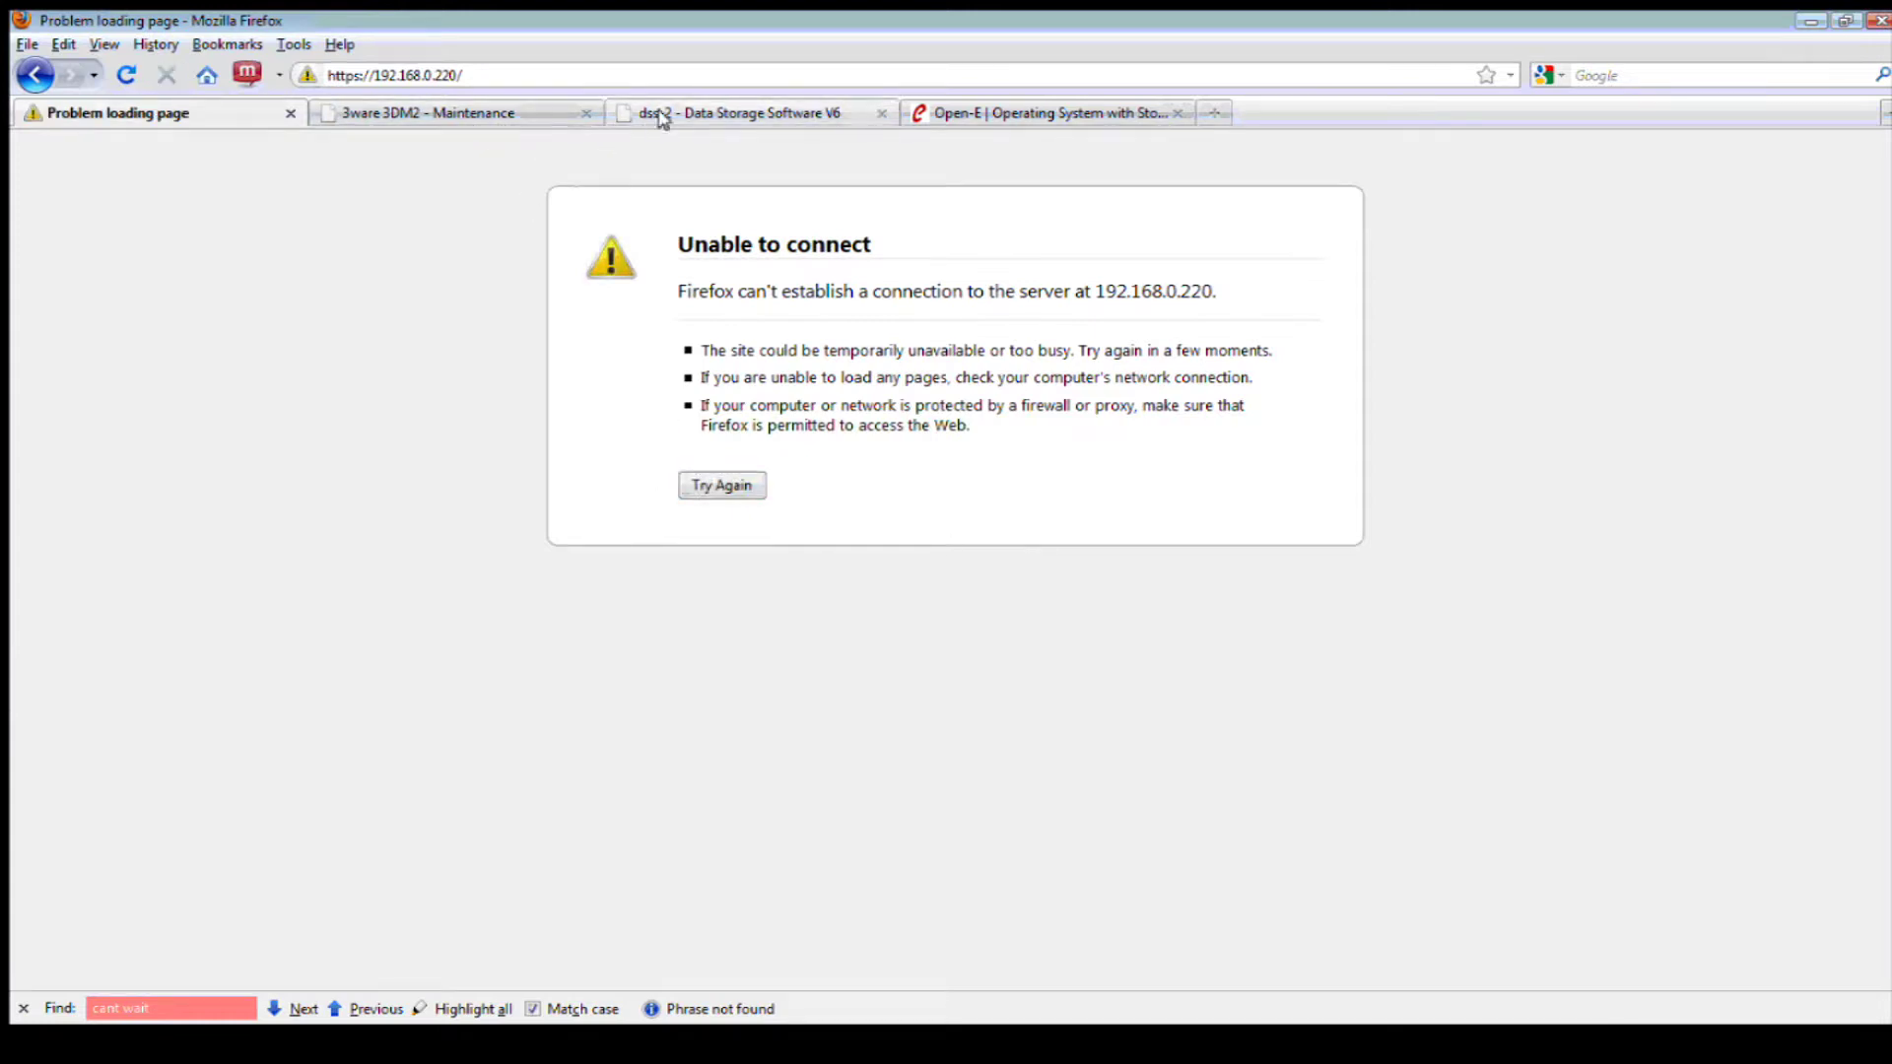
left_click(718, 114)
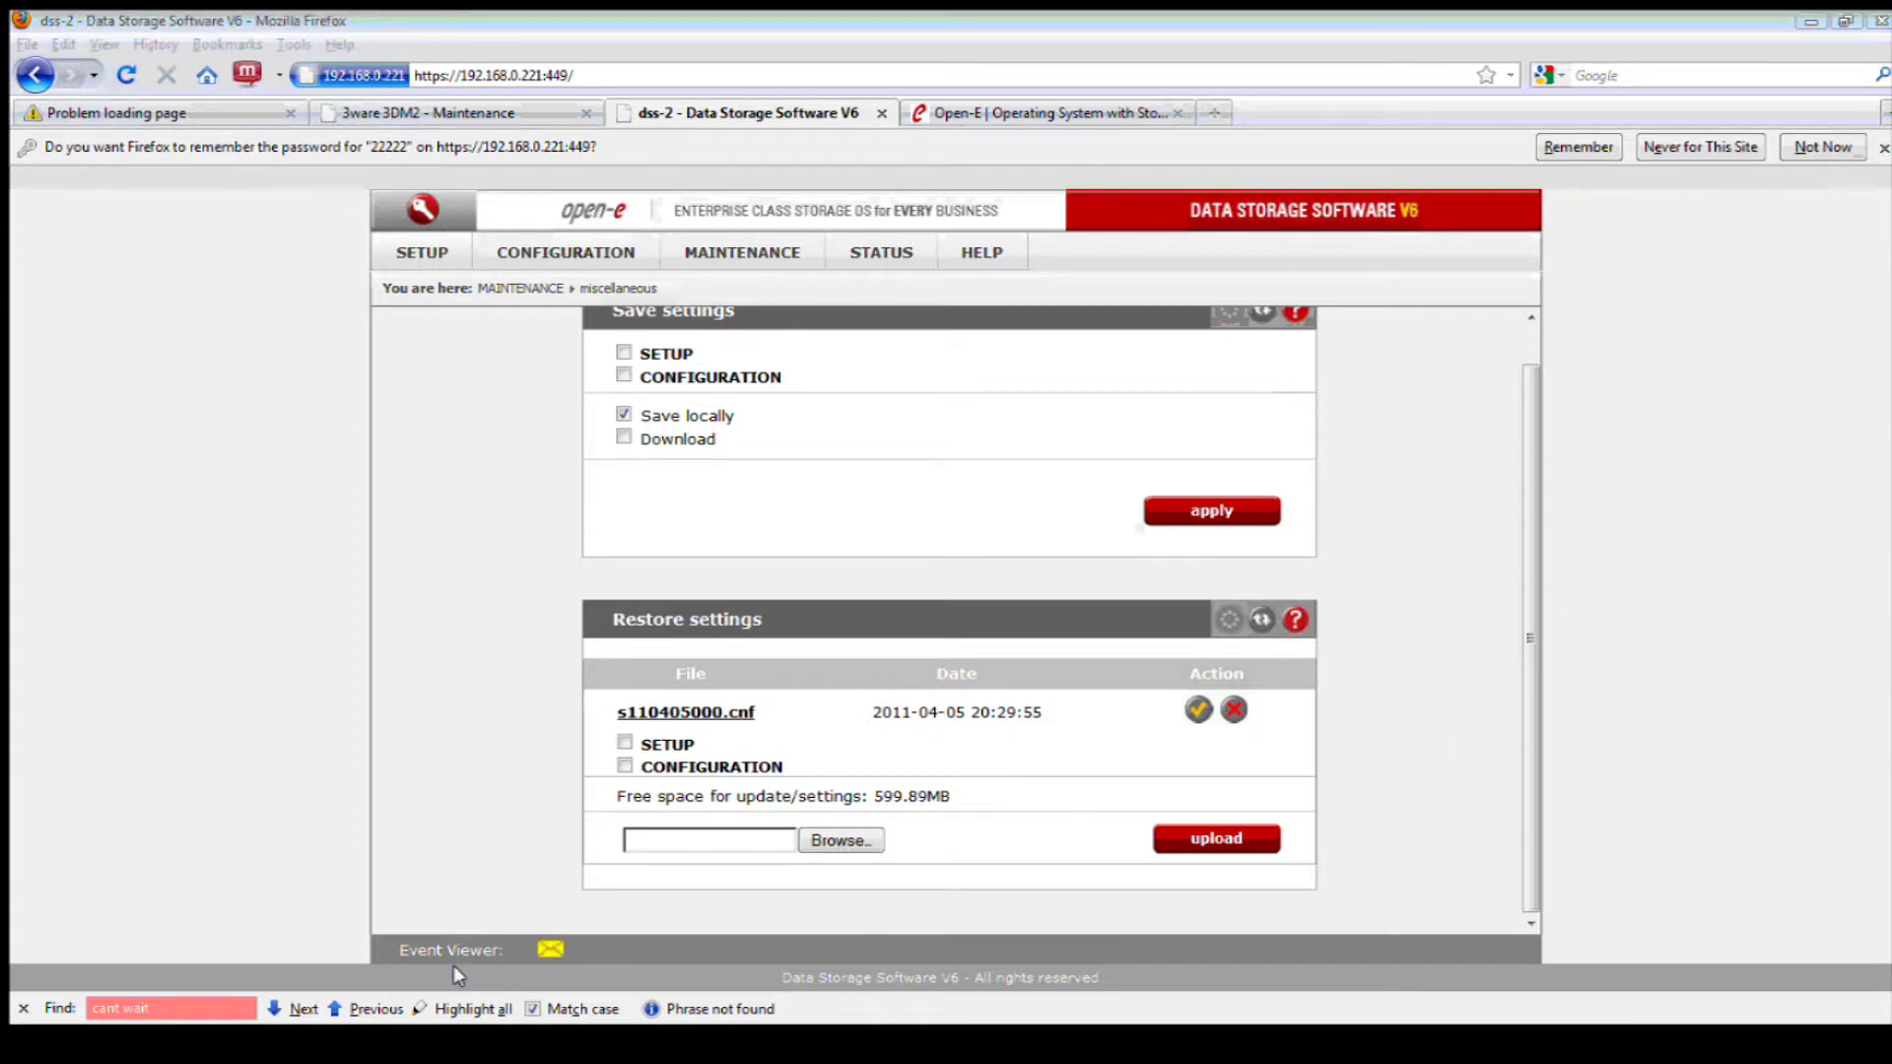
Switch to the PowerPoint presentation, review the rescue mode slide on diagnosing volume issues, and return to the first slide
left_click(426, 1035)
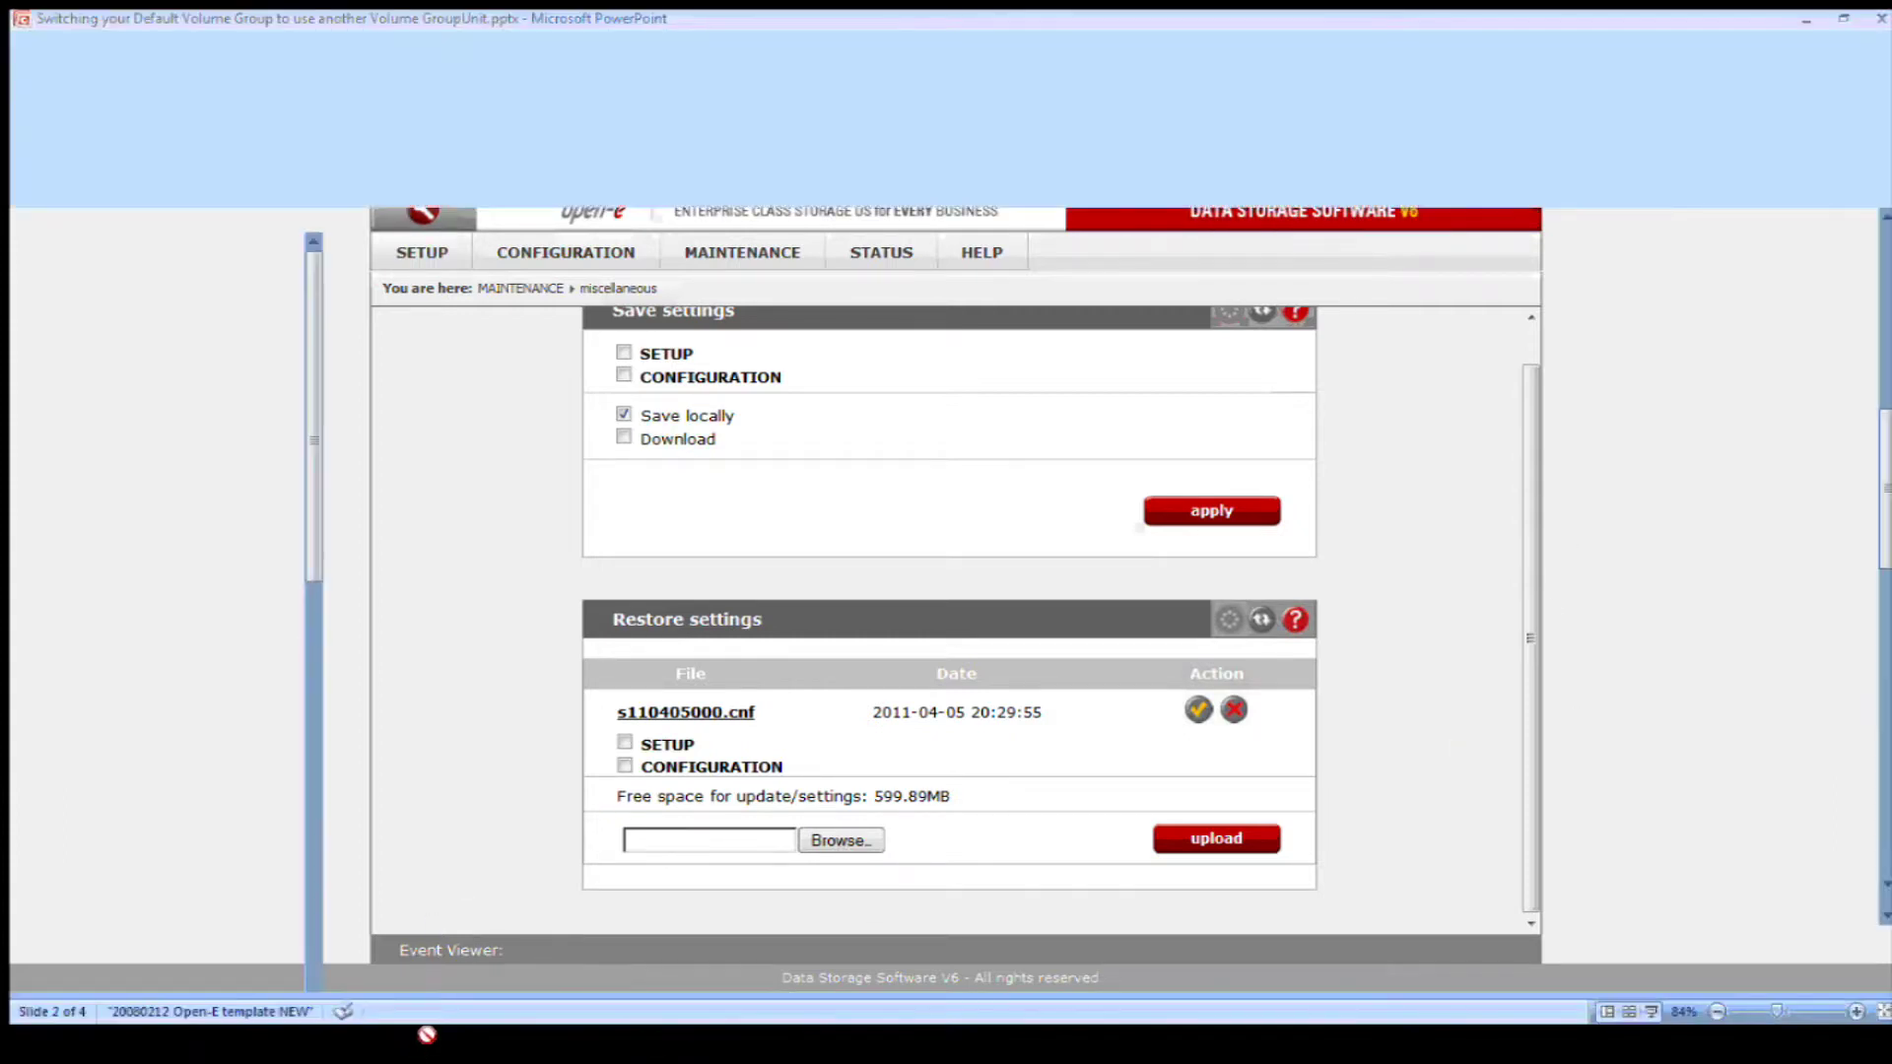
scroll(1664, 536, "down", 1)
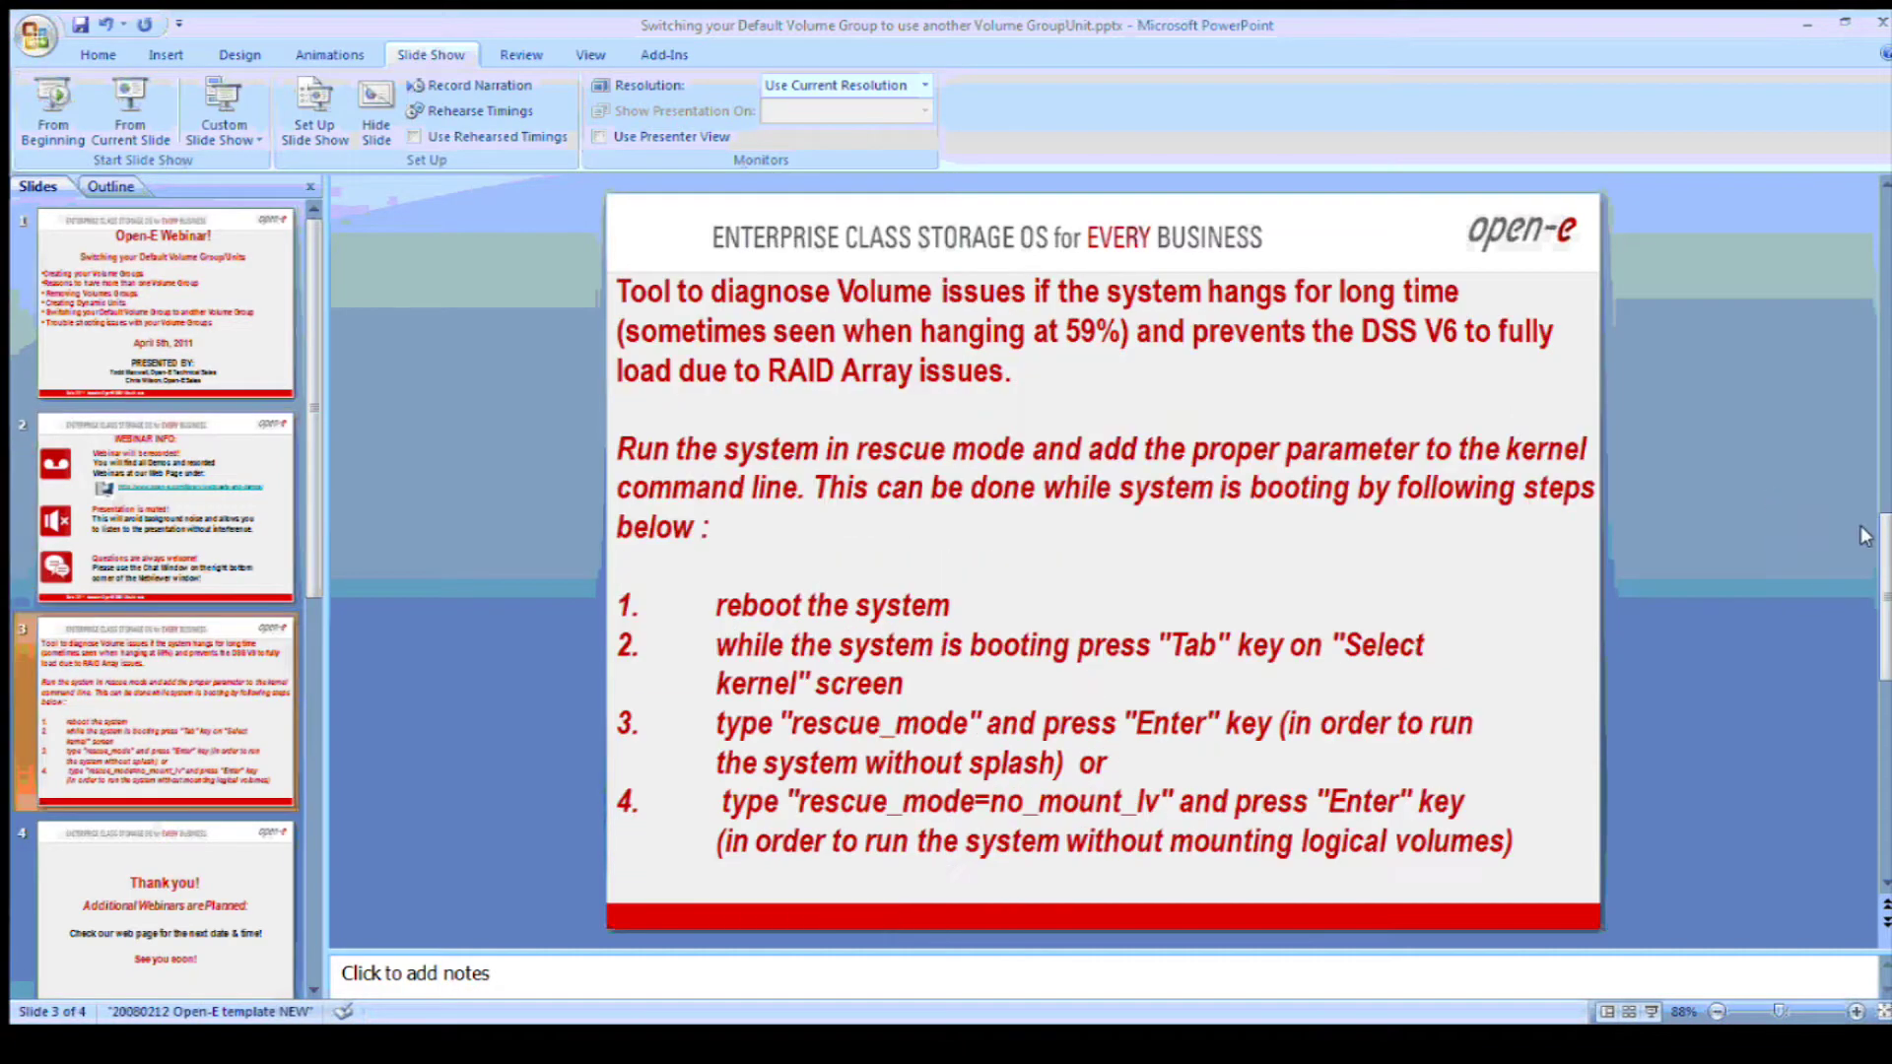
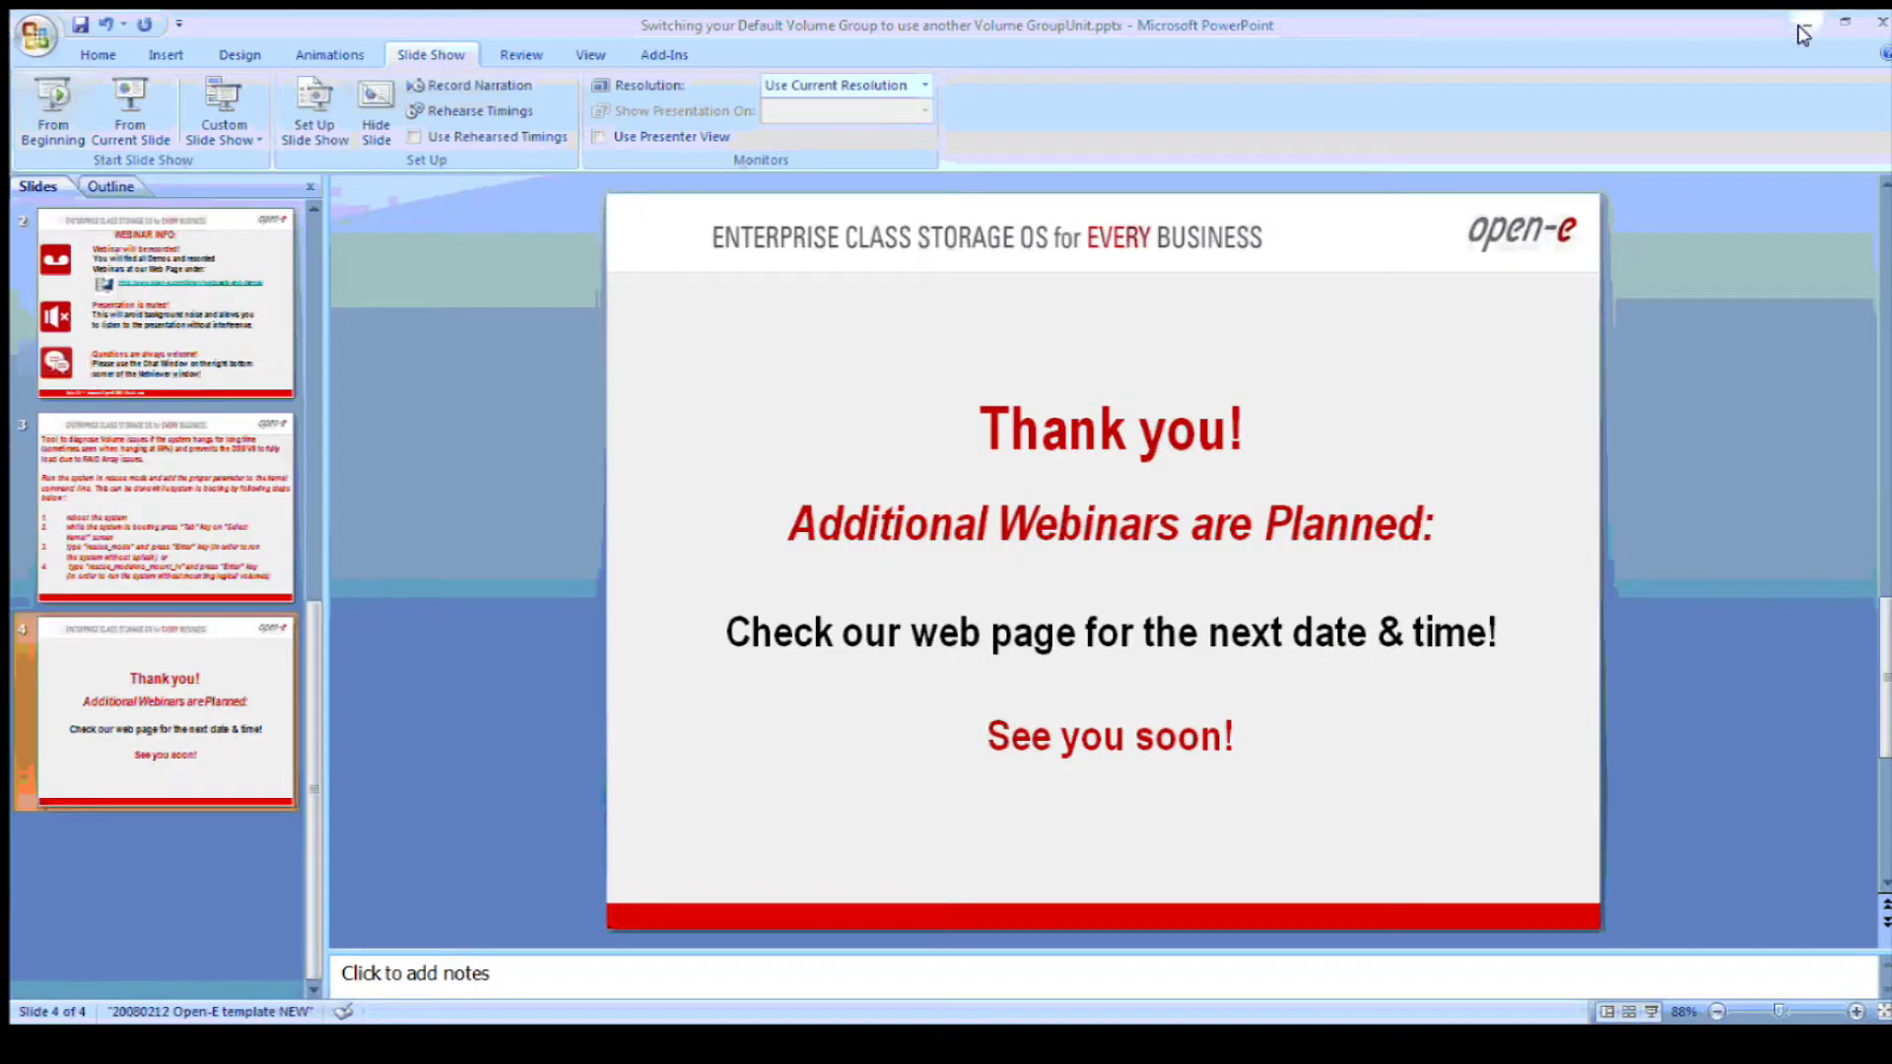
scroll(525, 810, "up", 1)
scroll(524, 816, "up", 2)
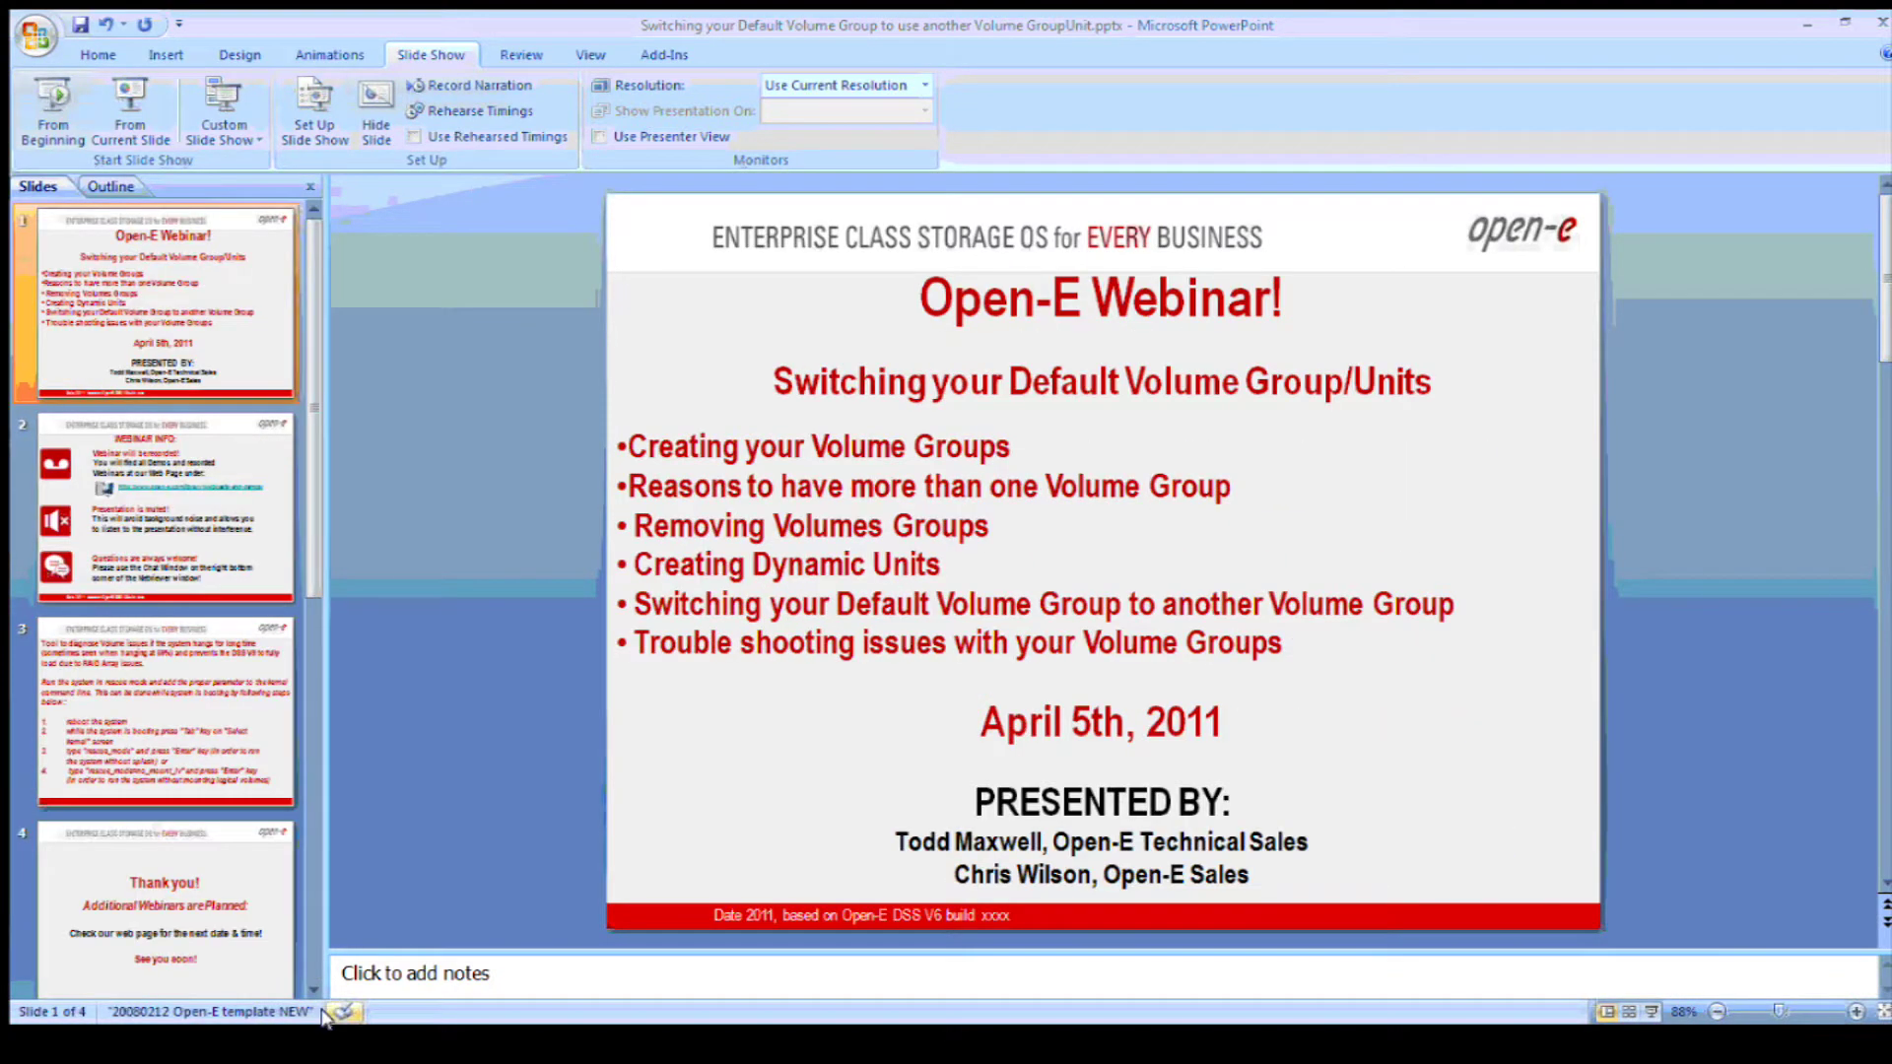
Switch back to Firefox and show the dss-1 page to check its connection
key("alt+Tab")
left_click(222, 120)
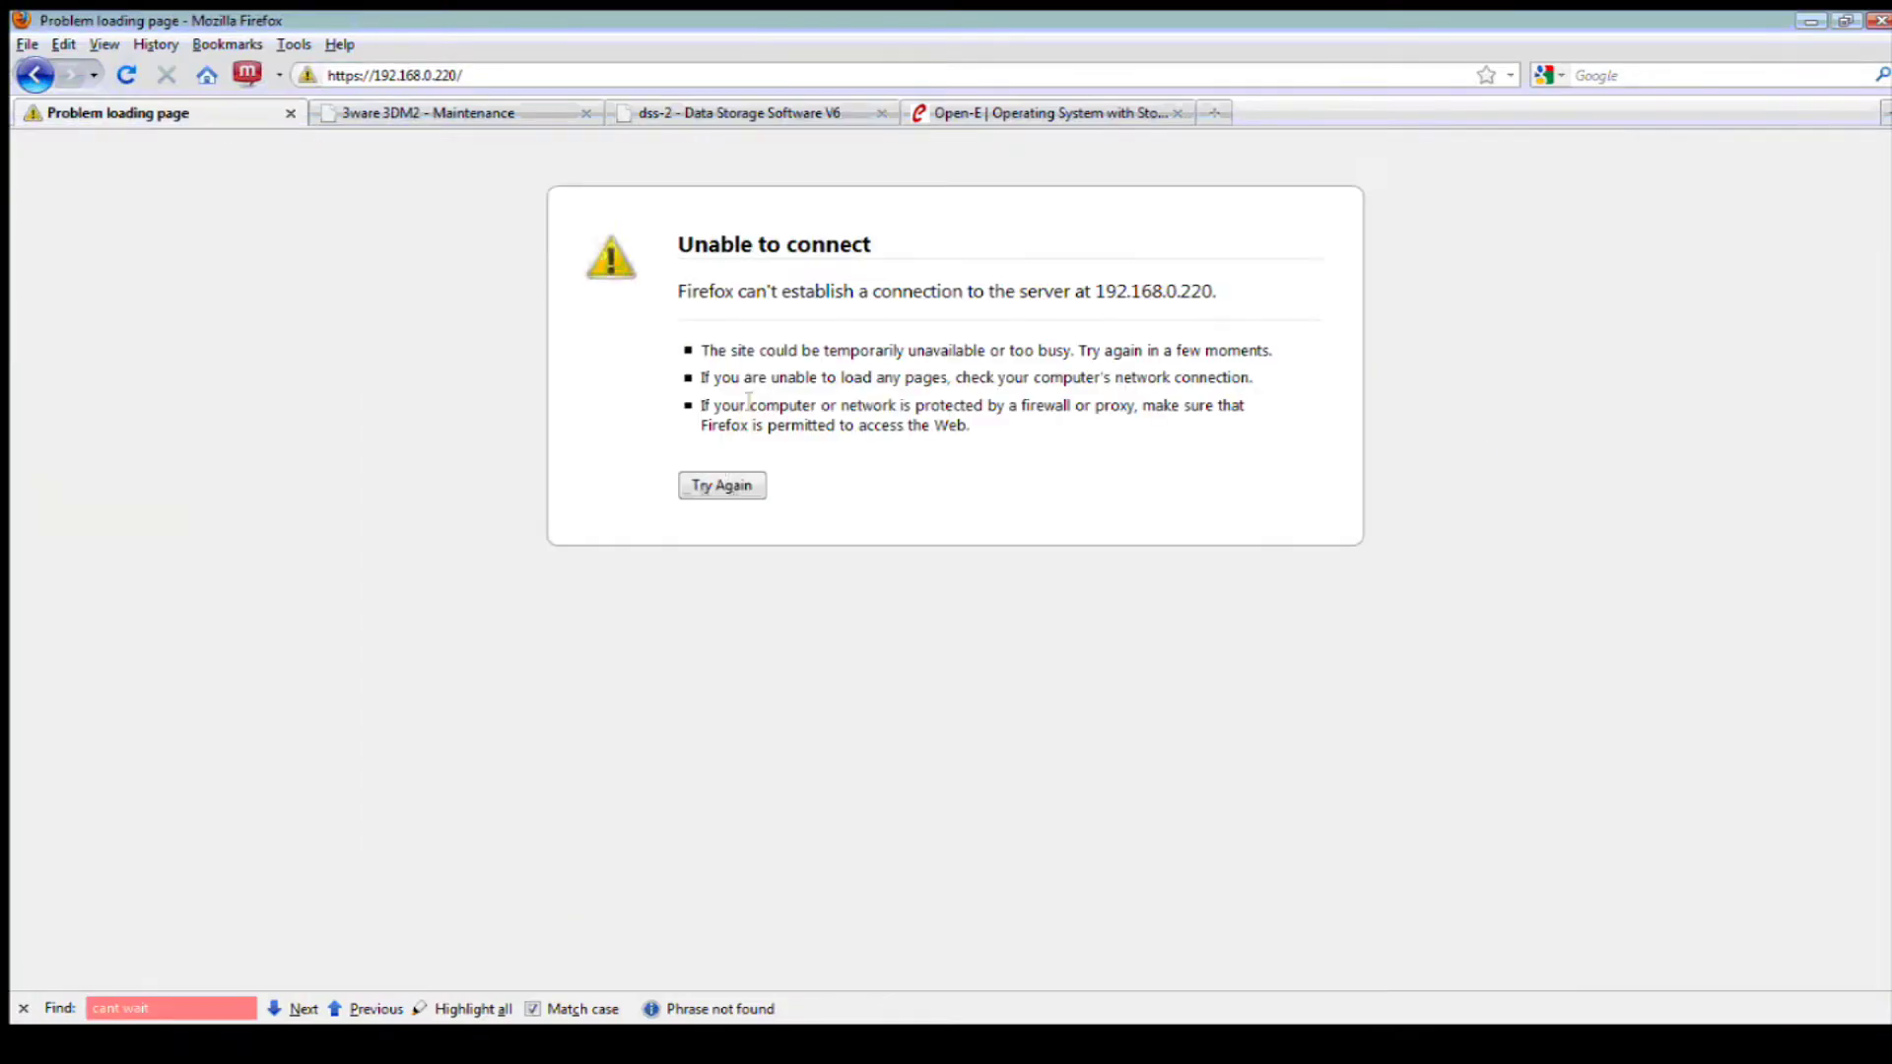
left_click(727, 488)
left_click(768, 565)
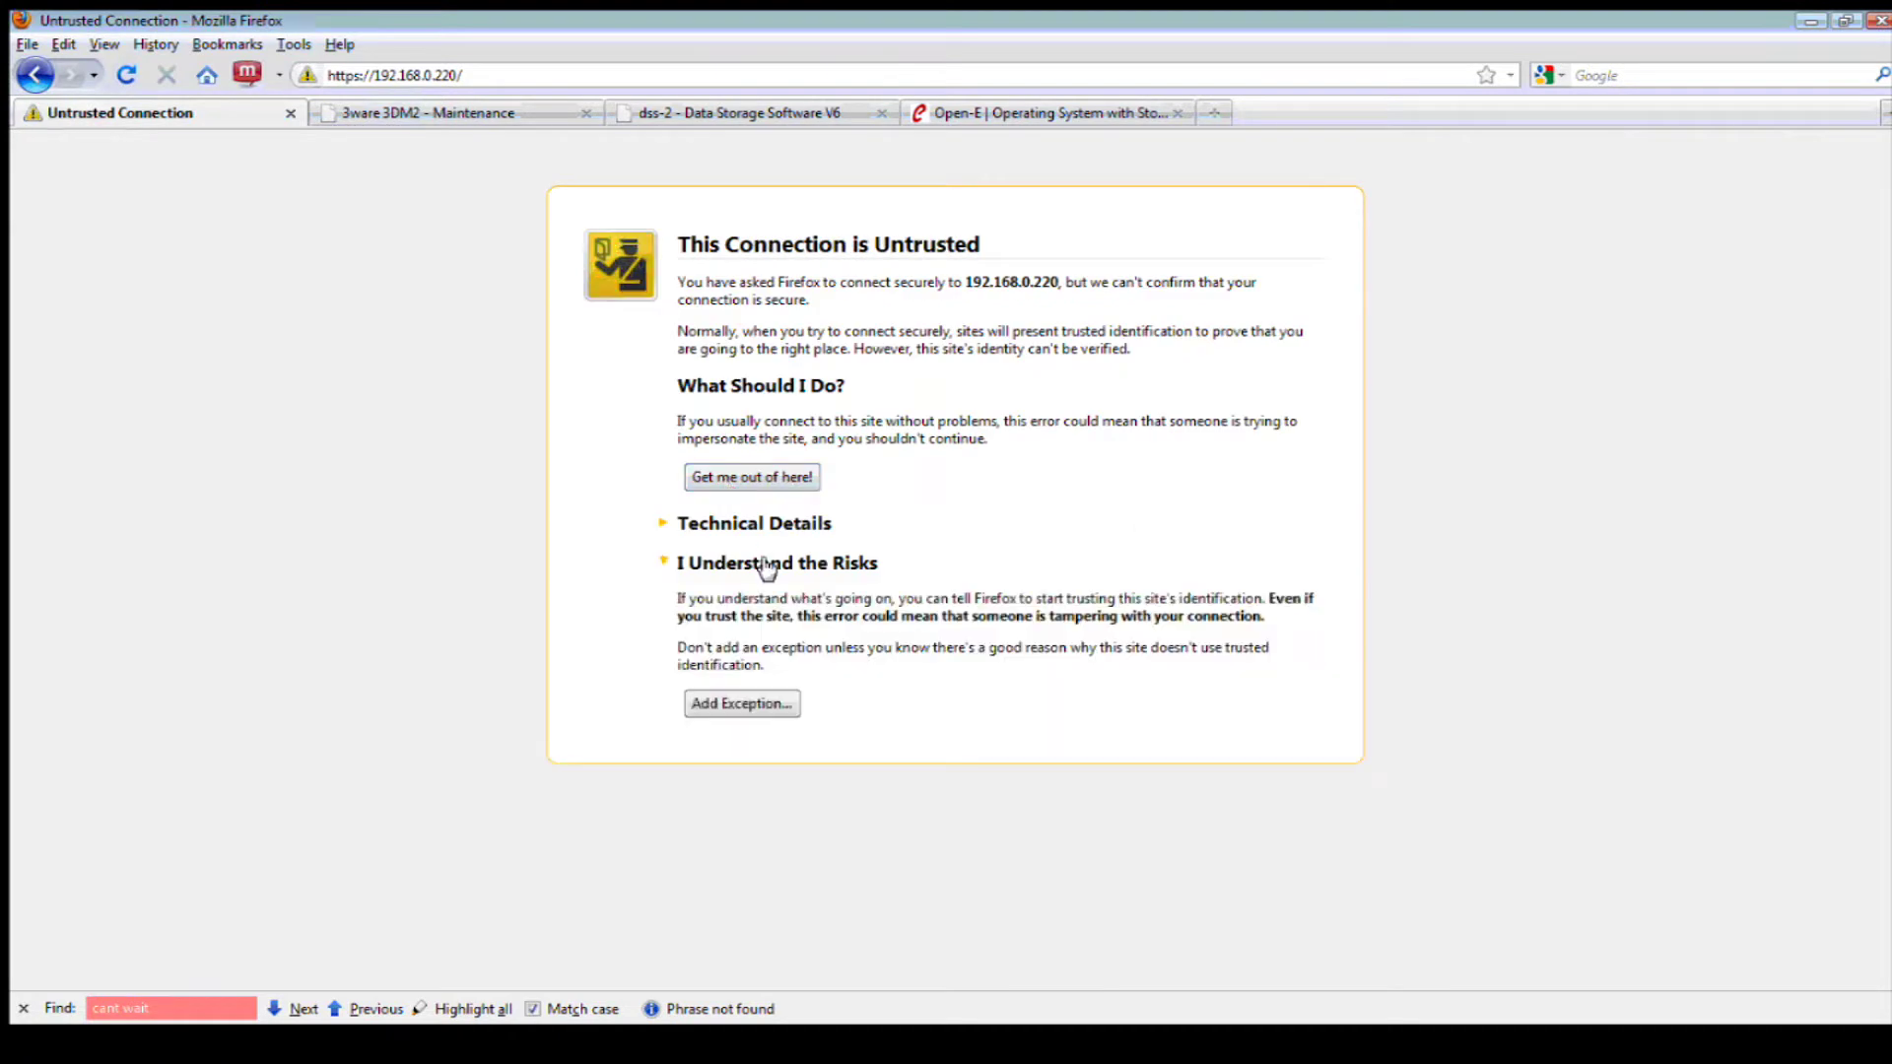
left_click(742, 704)
left_click(1025, 145)
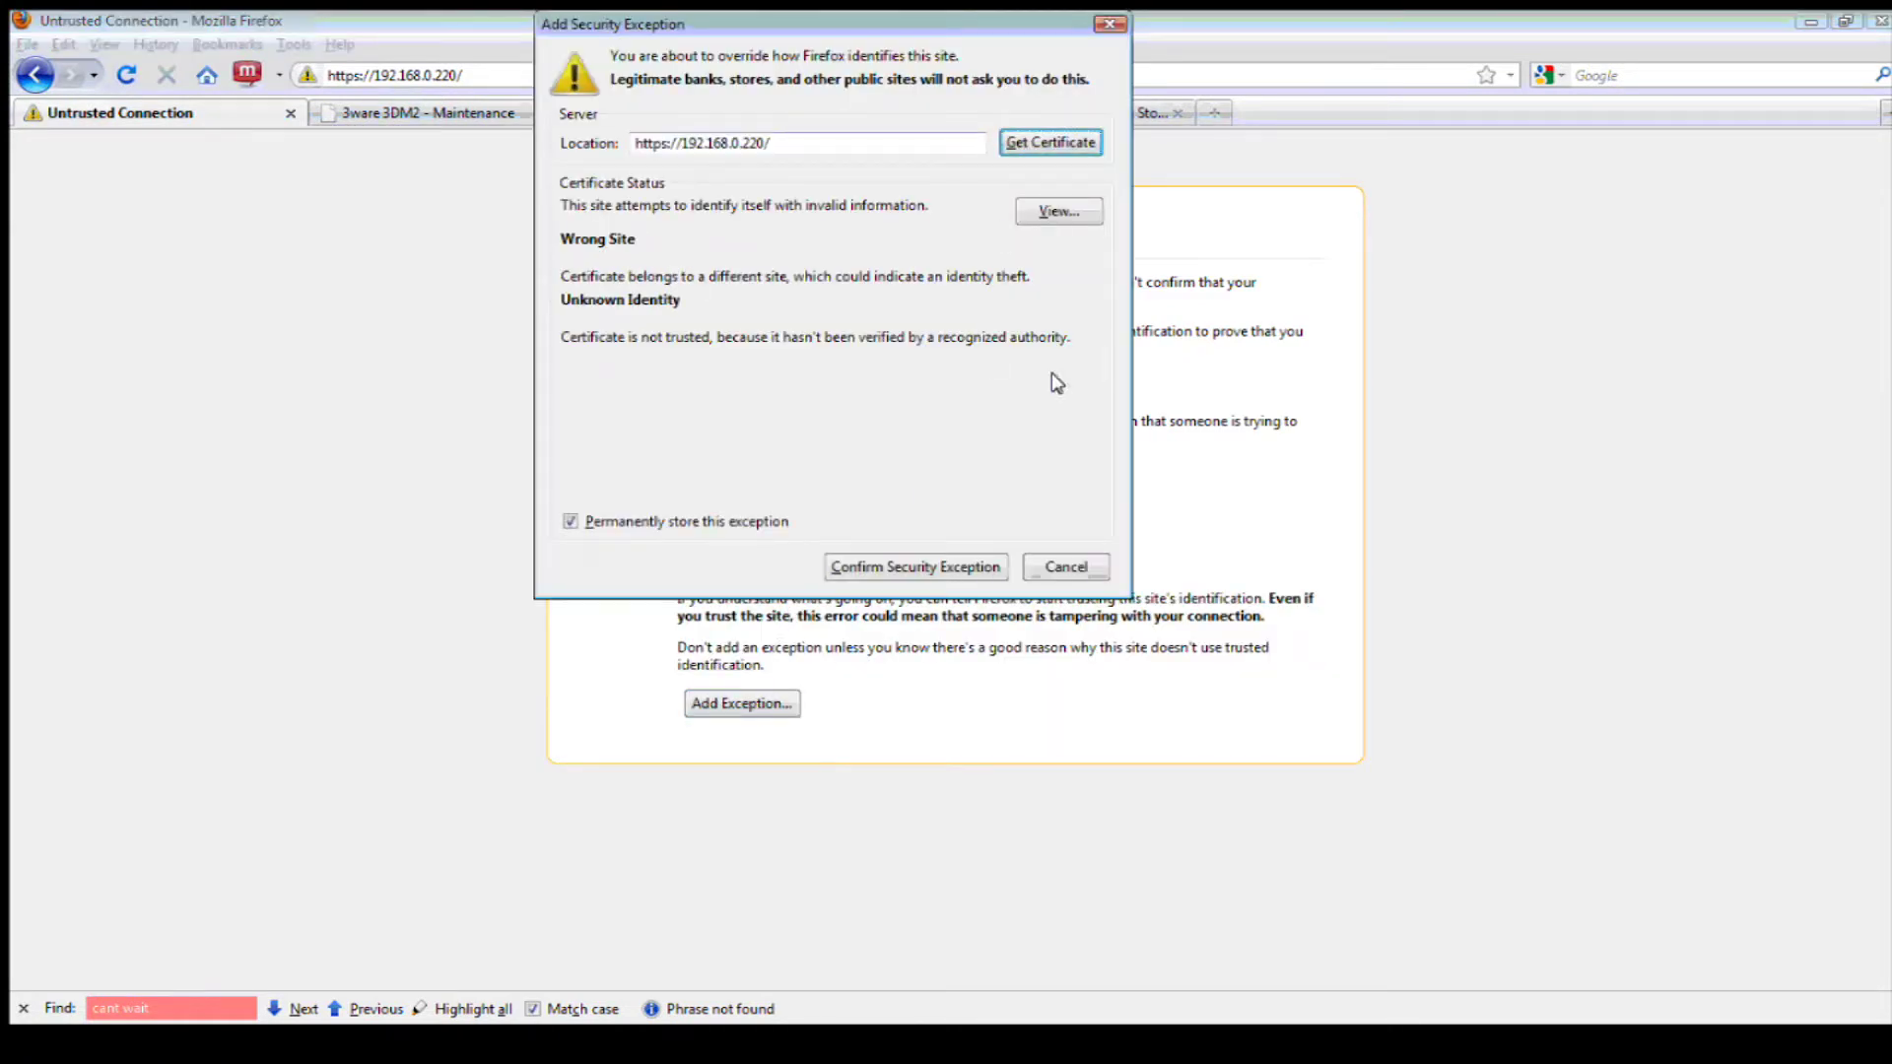
left_click(892, 569)
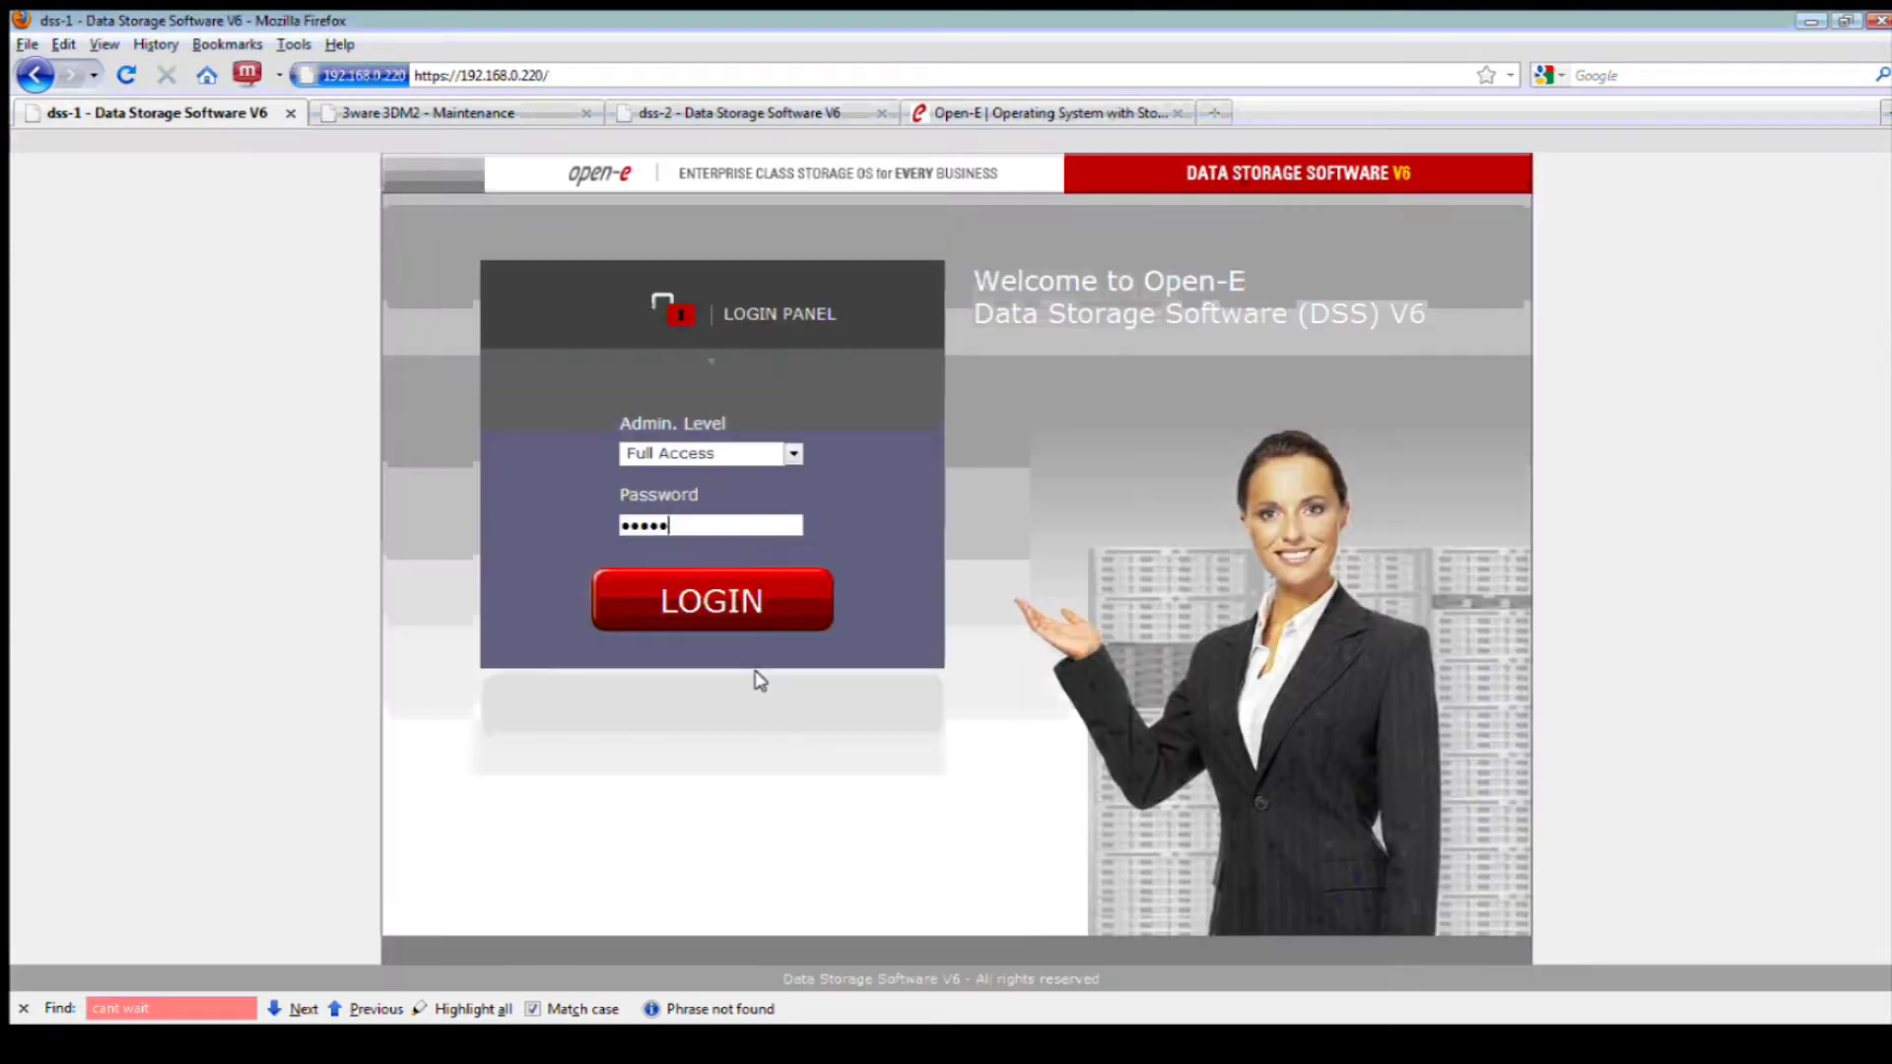
Log in to dss-1 with Full Access and the administrator password, and show the DSS_SATA volume group
left_click(734, 611)
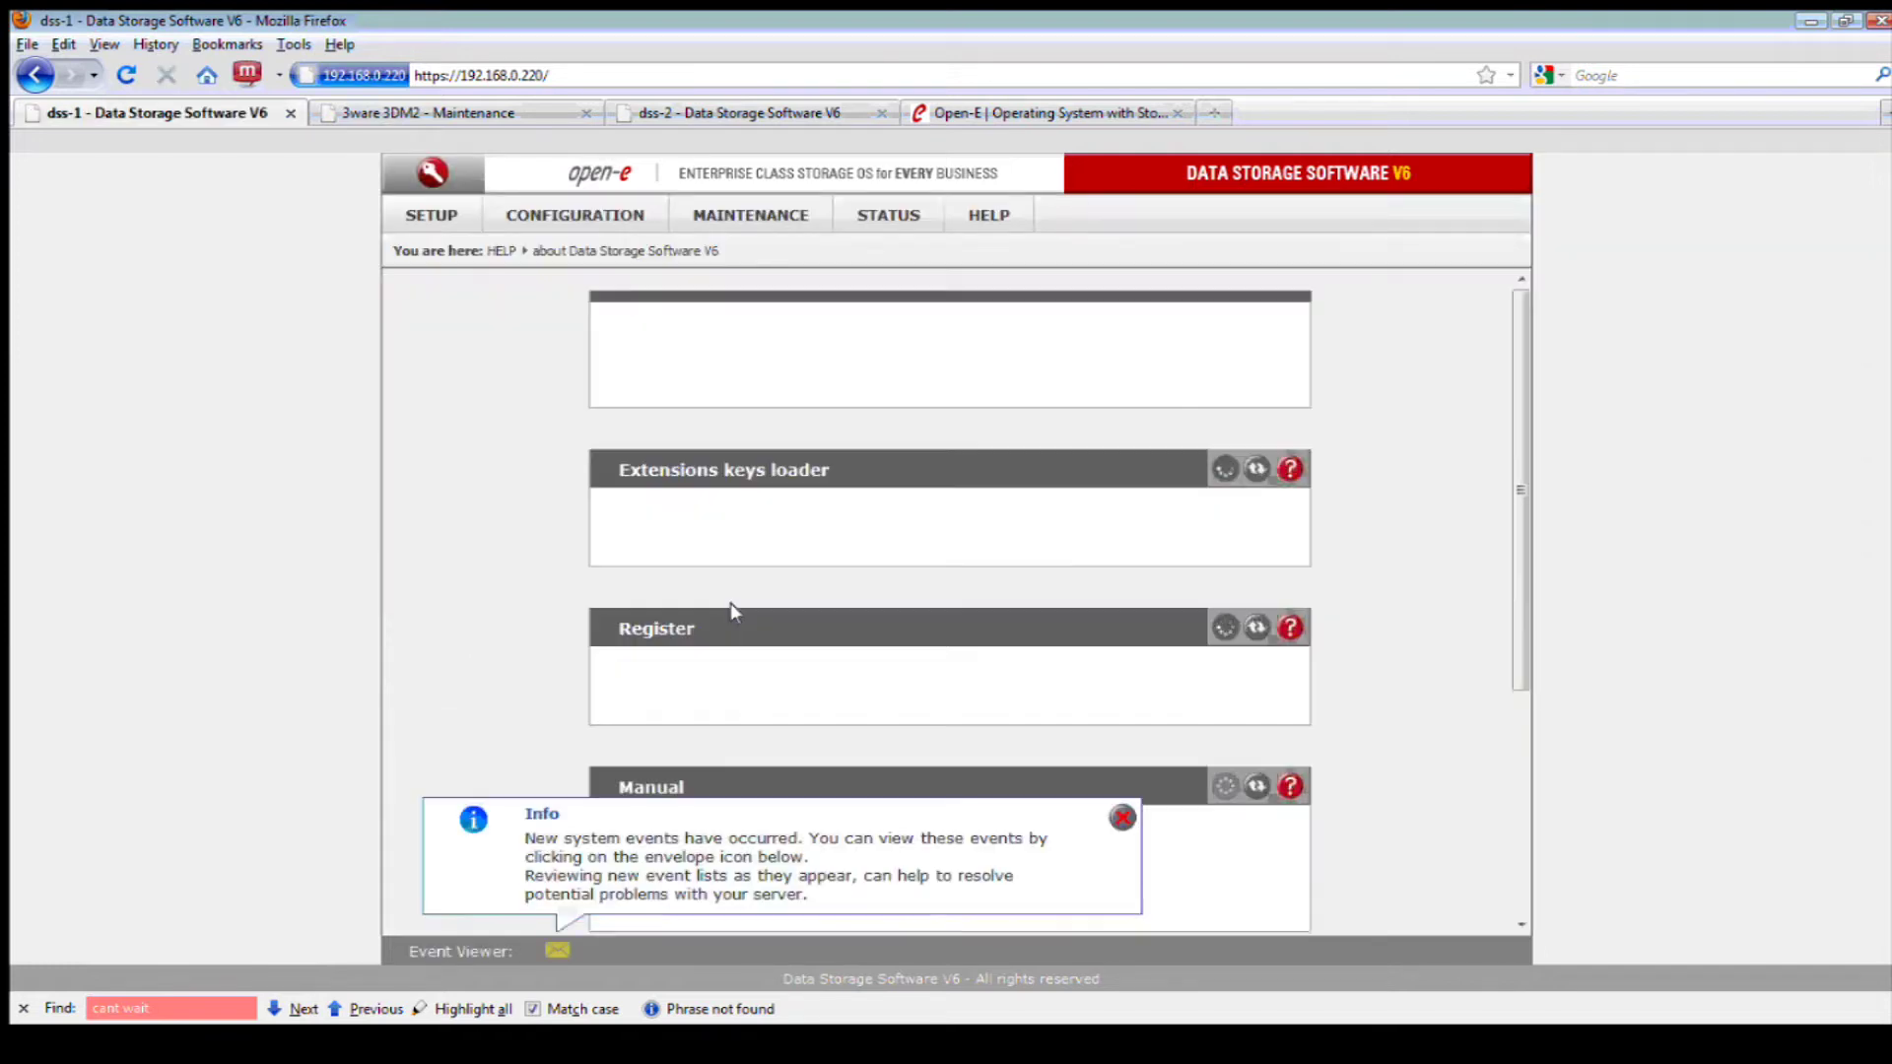
left_click(1123, 819)
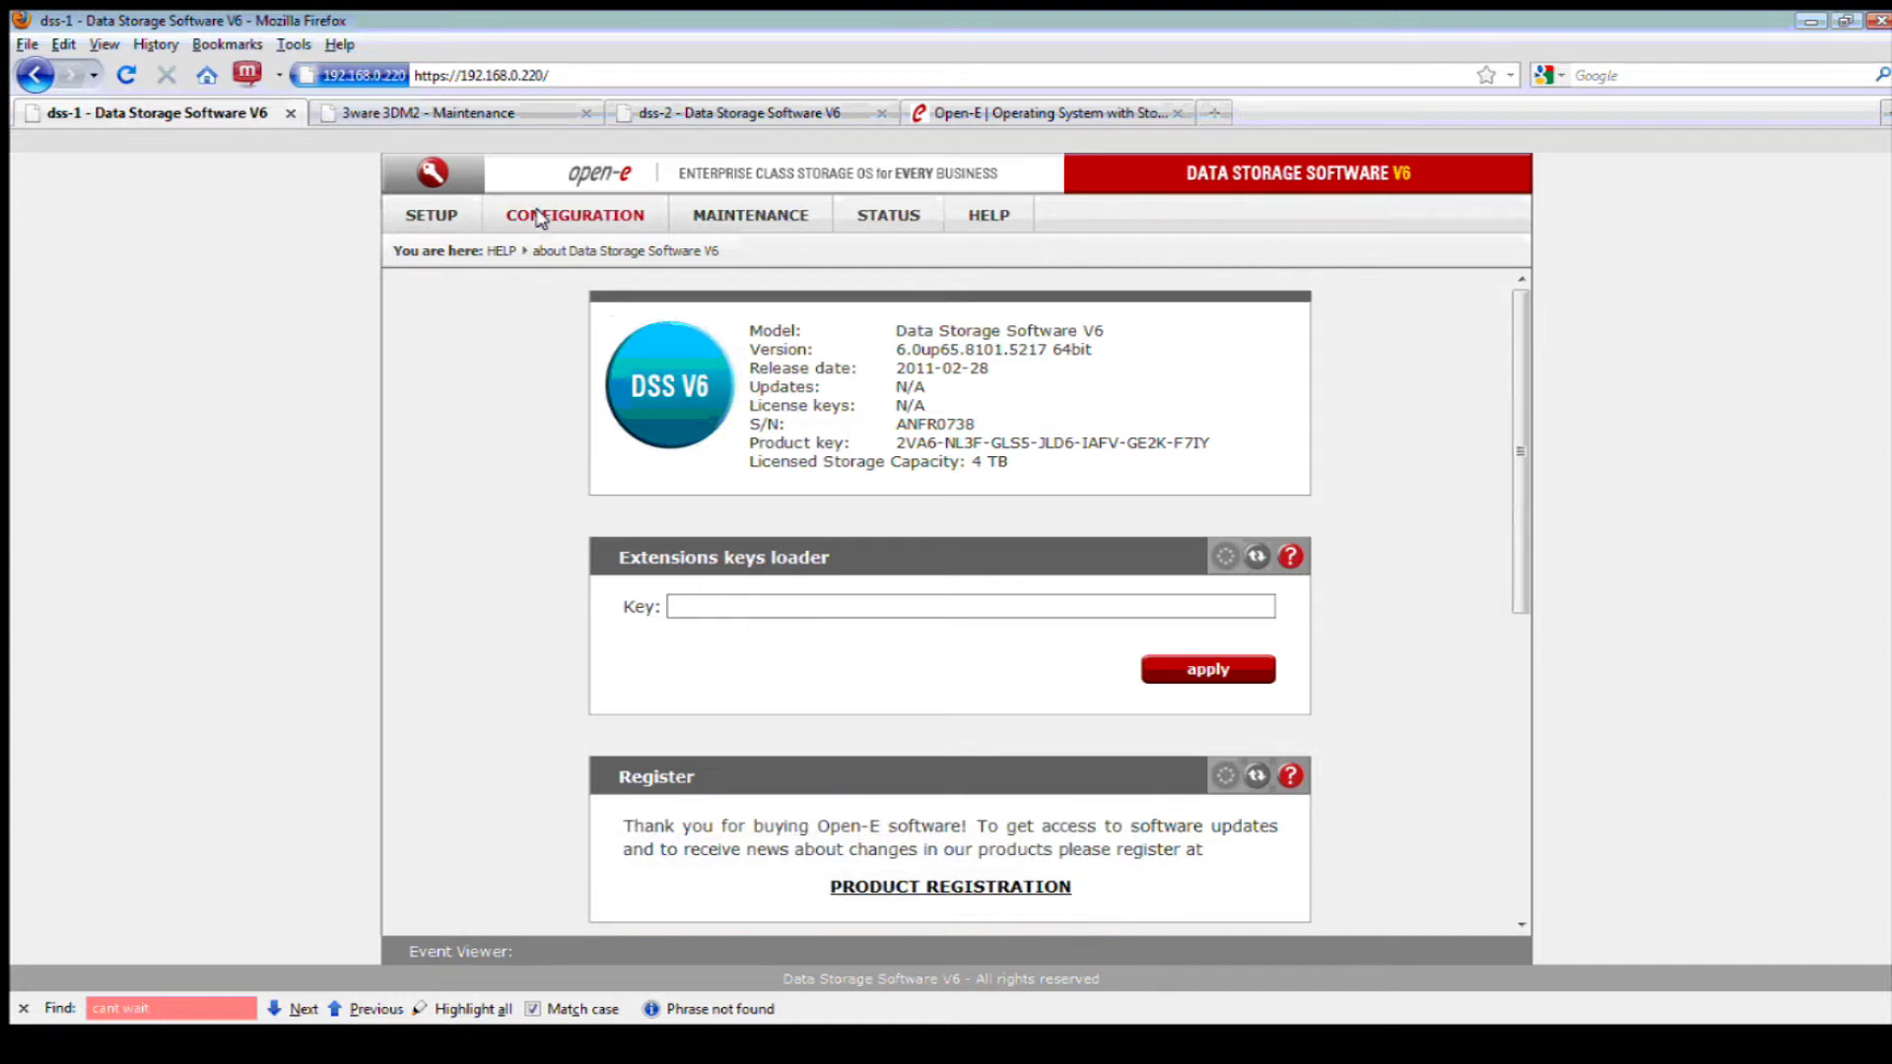
mouse_move(541, 217)
mouse_move(574, 247)
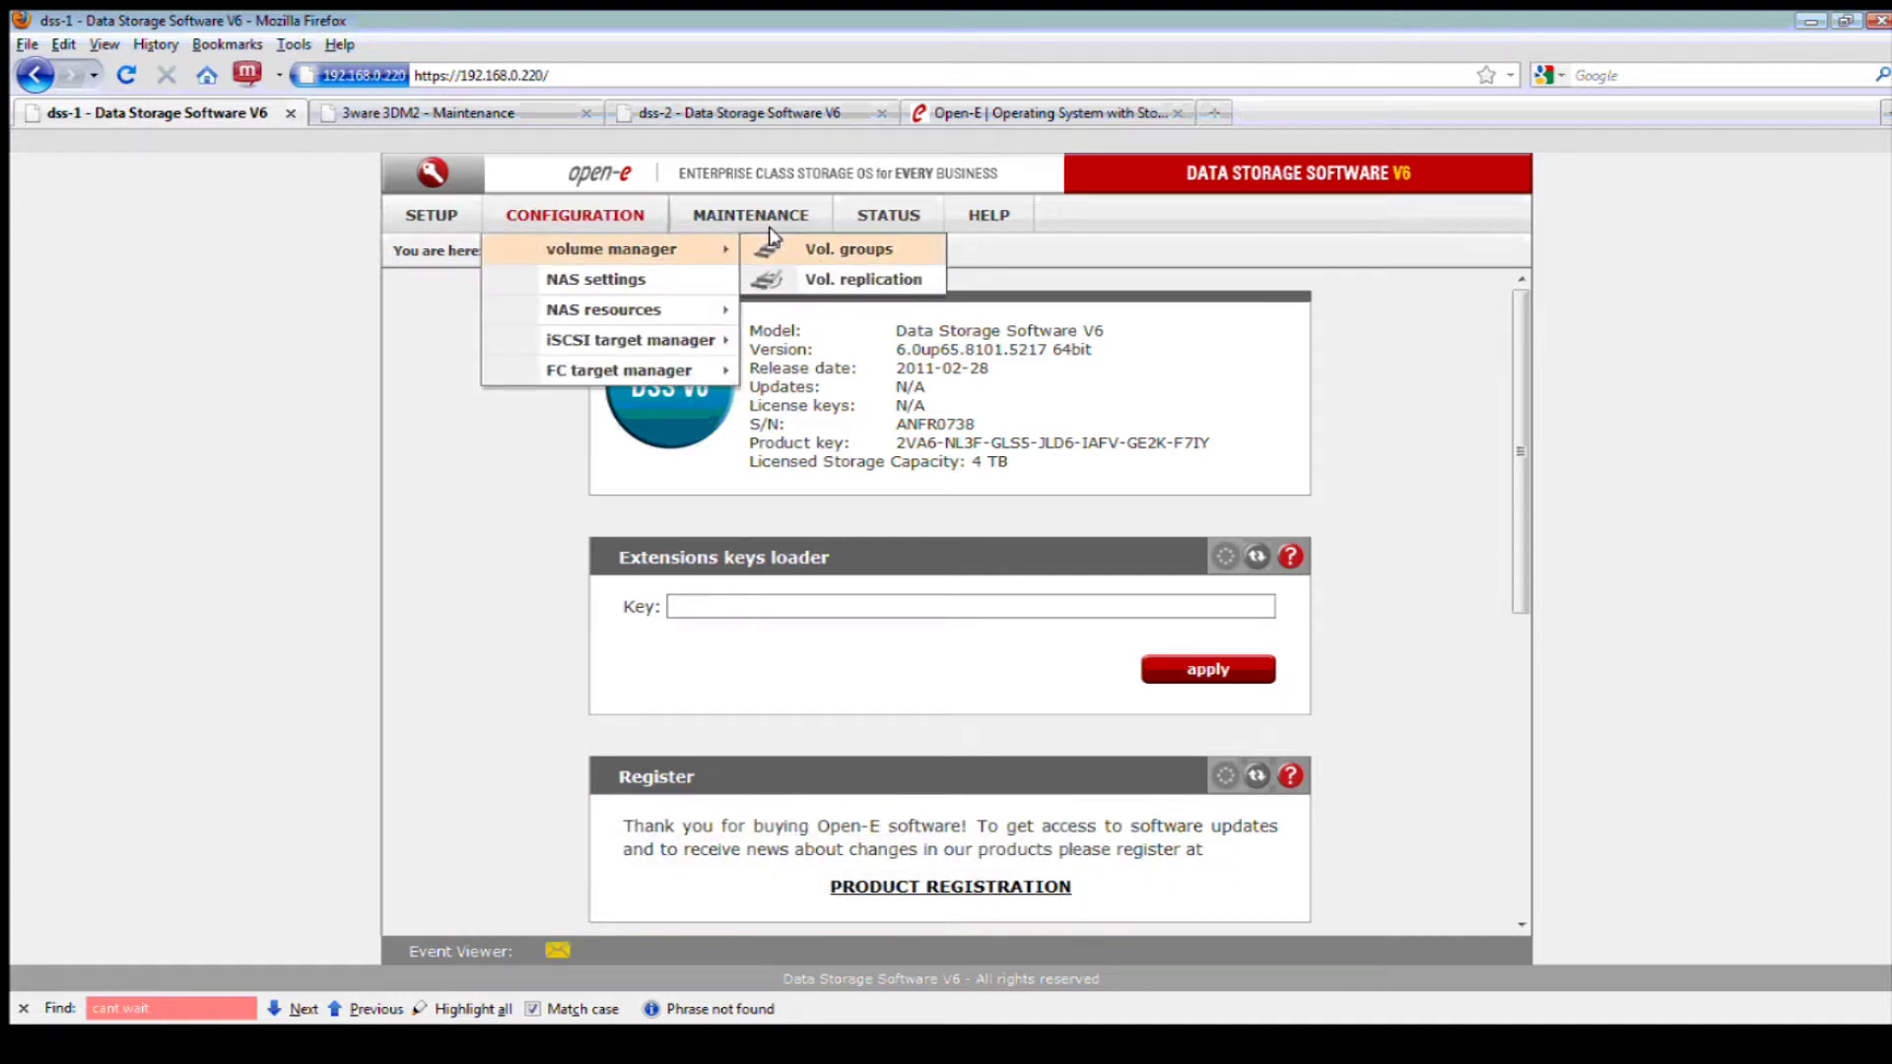
left_click(816, 255)
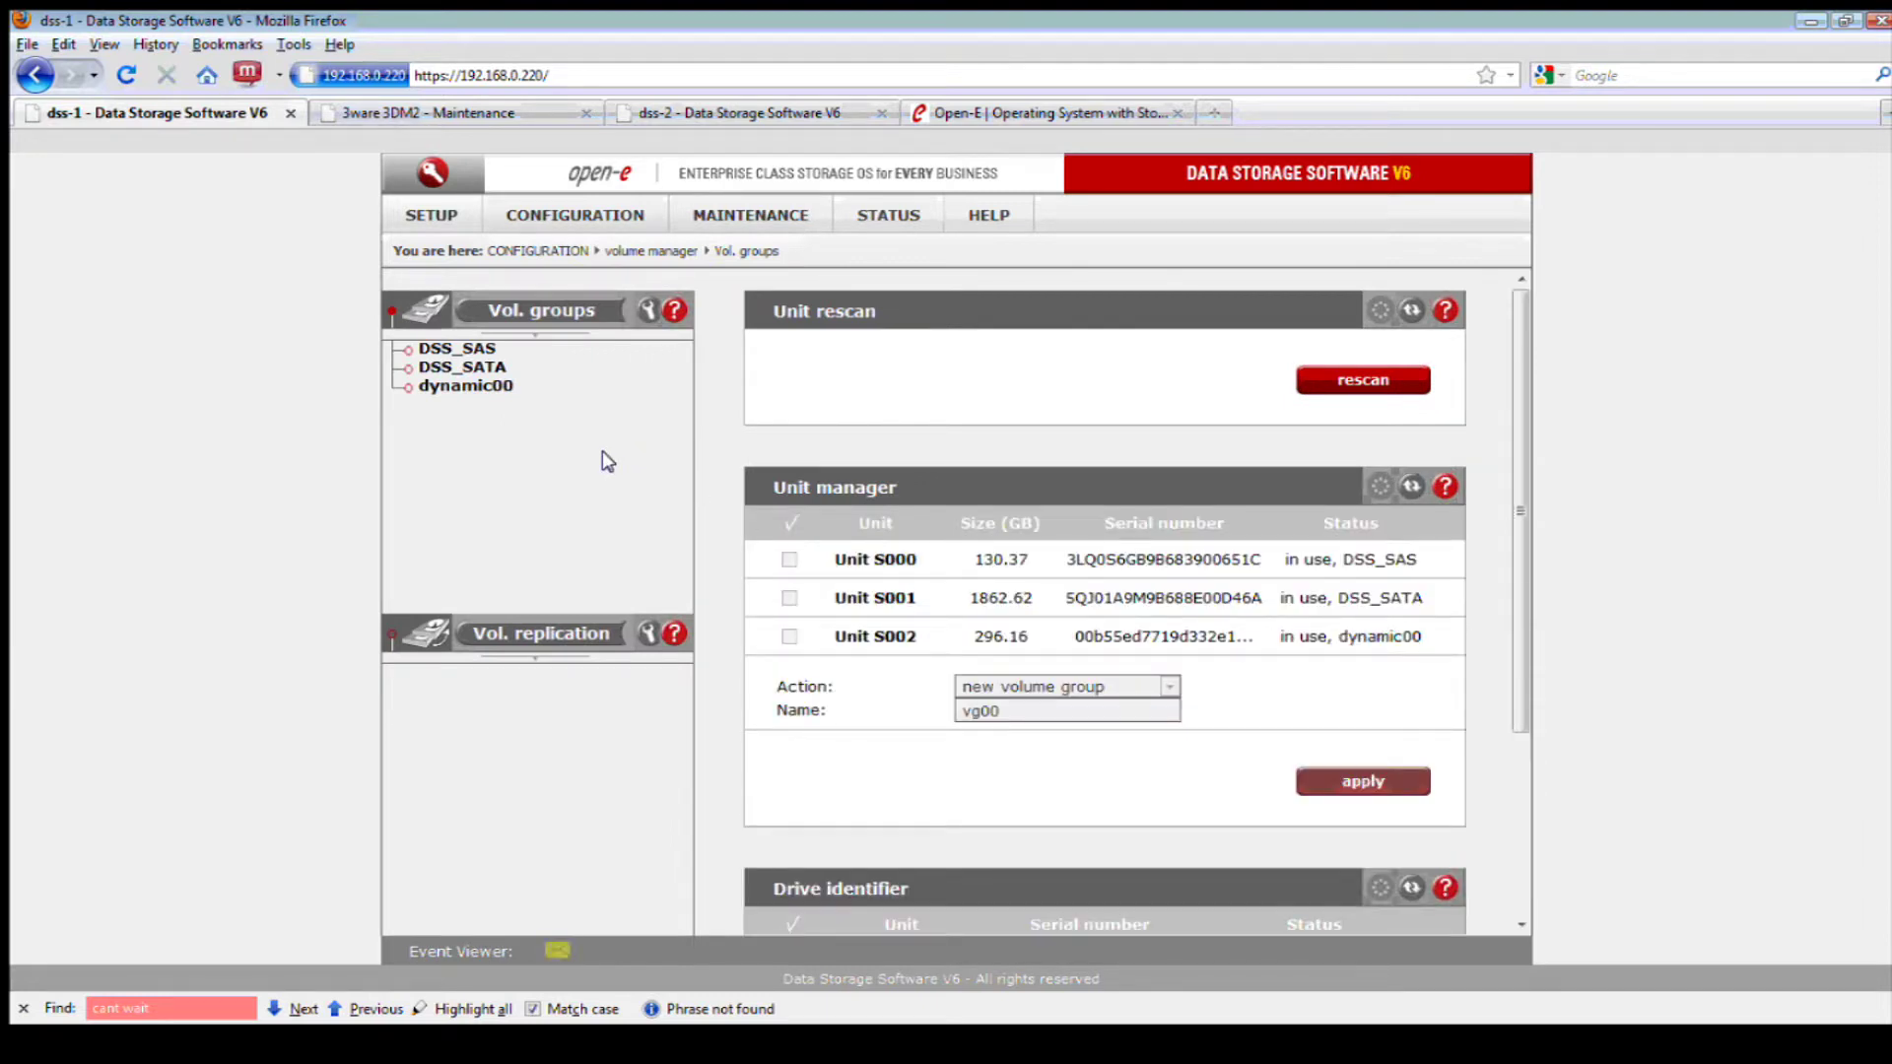
left_click(436, 370)
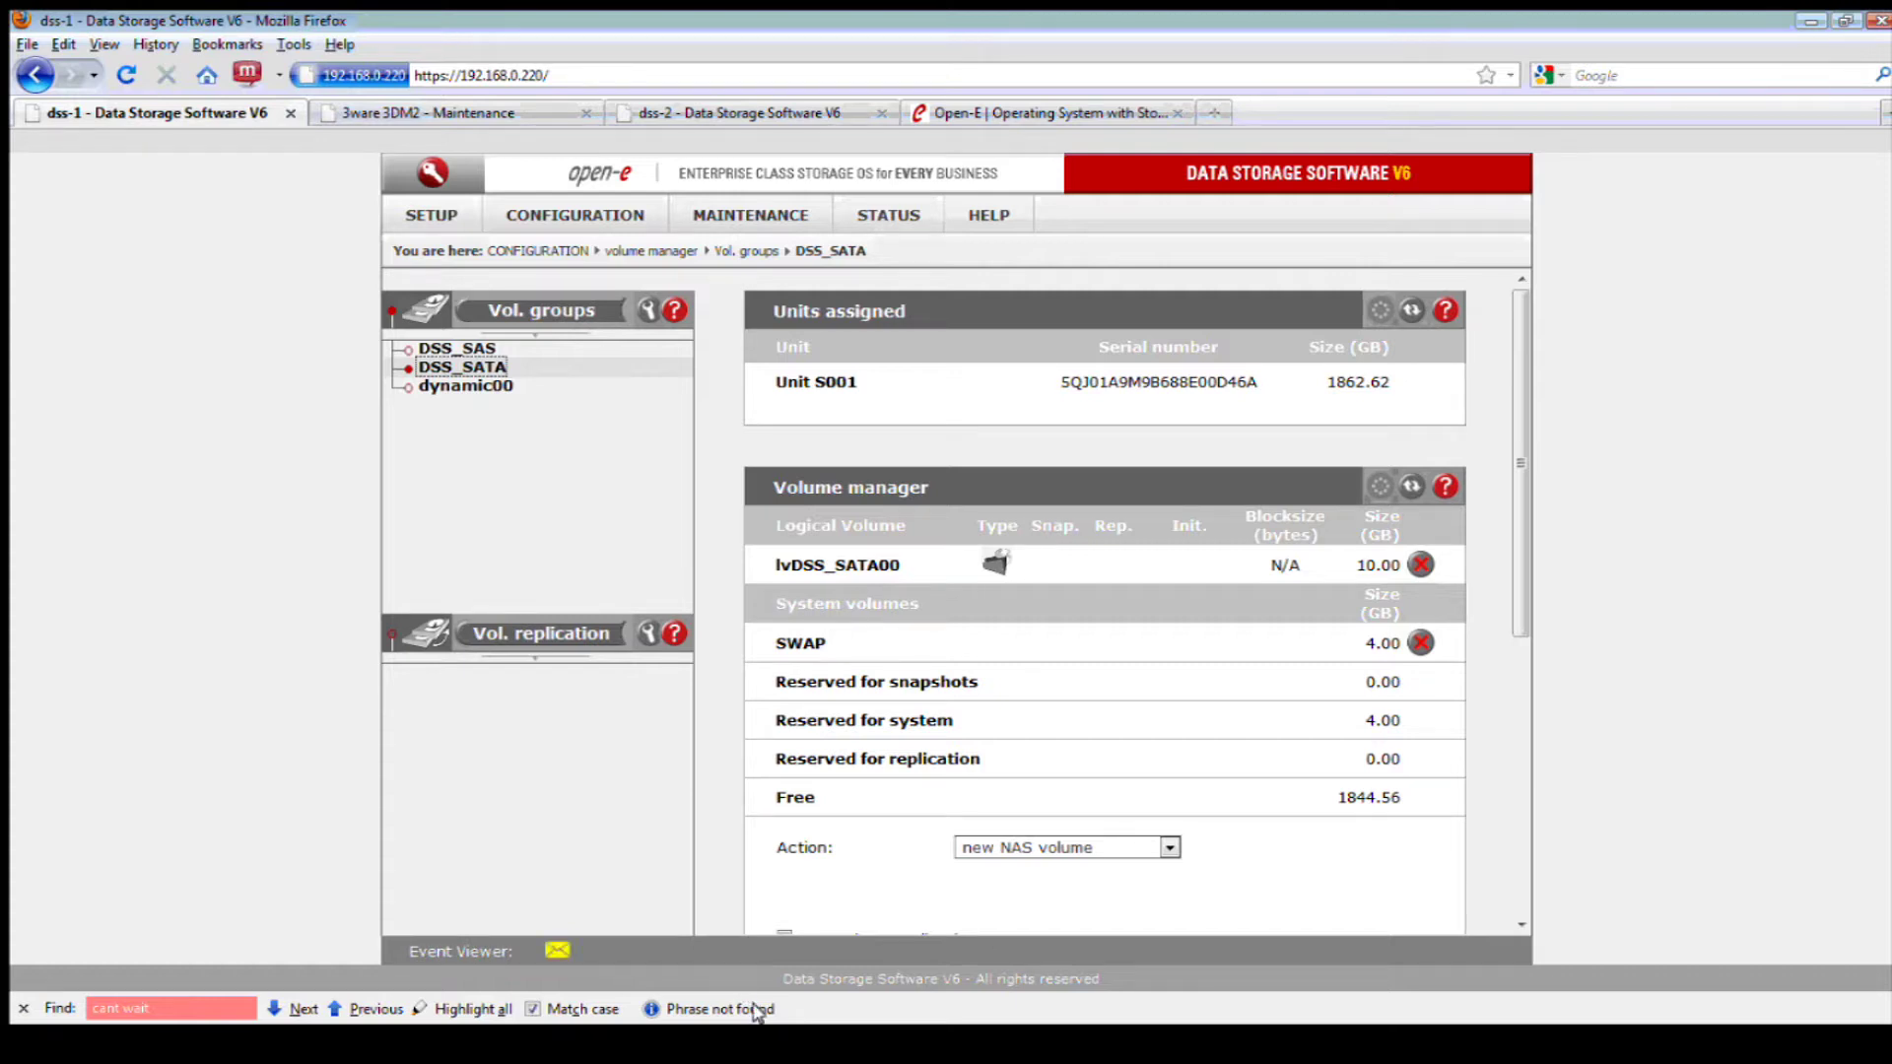
Switch to PuTTY, restart the inactive session to 192.168.0.220 and log in with the cli account's password
left_click(790, 1046)
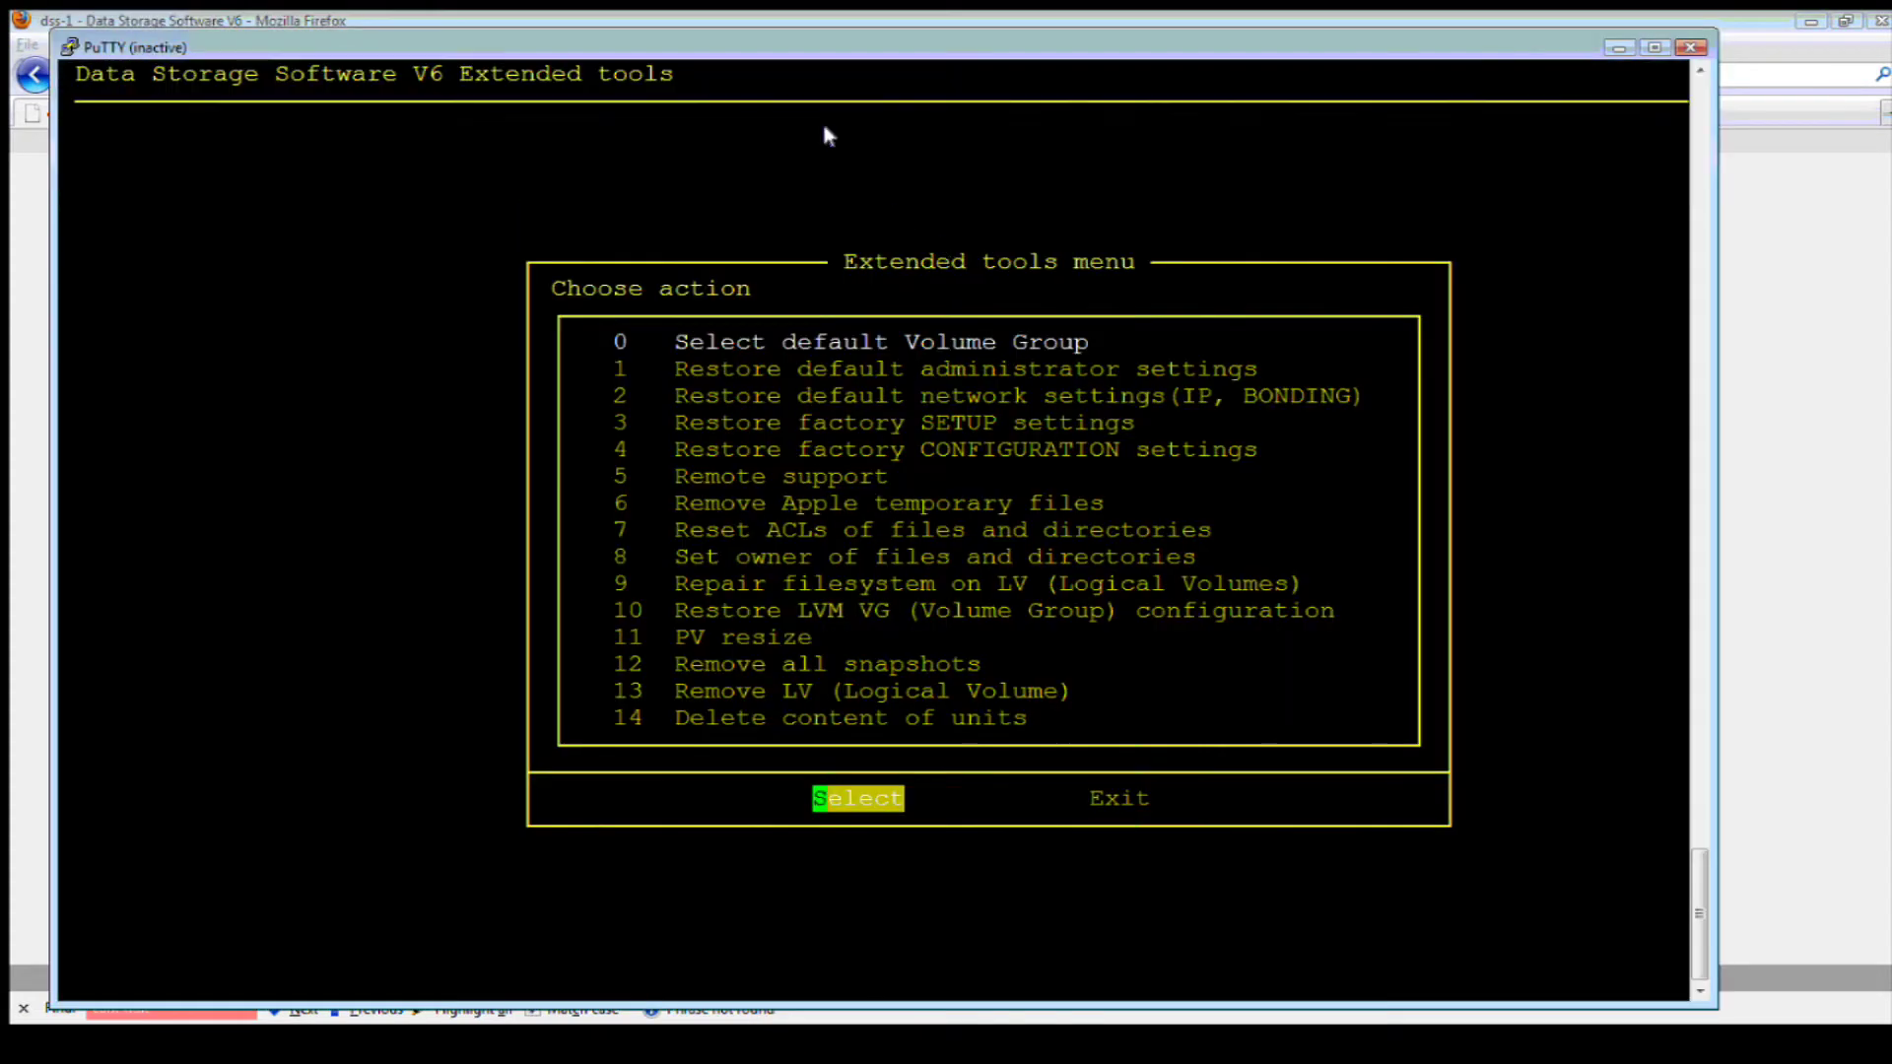
right_click(700, 49)
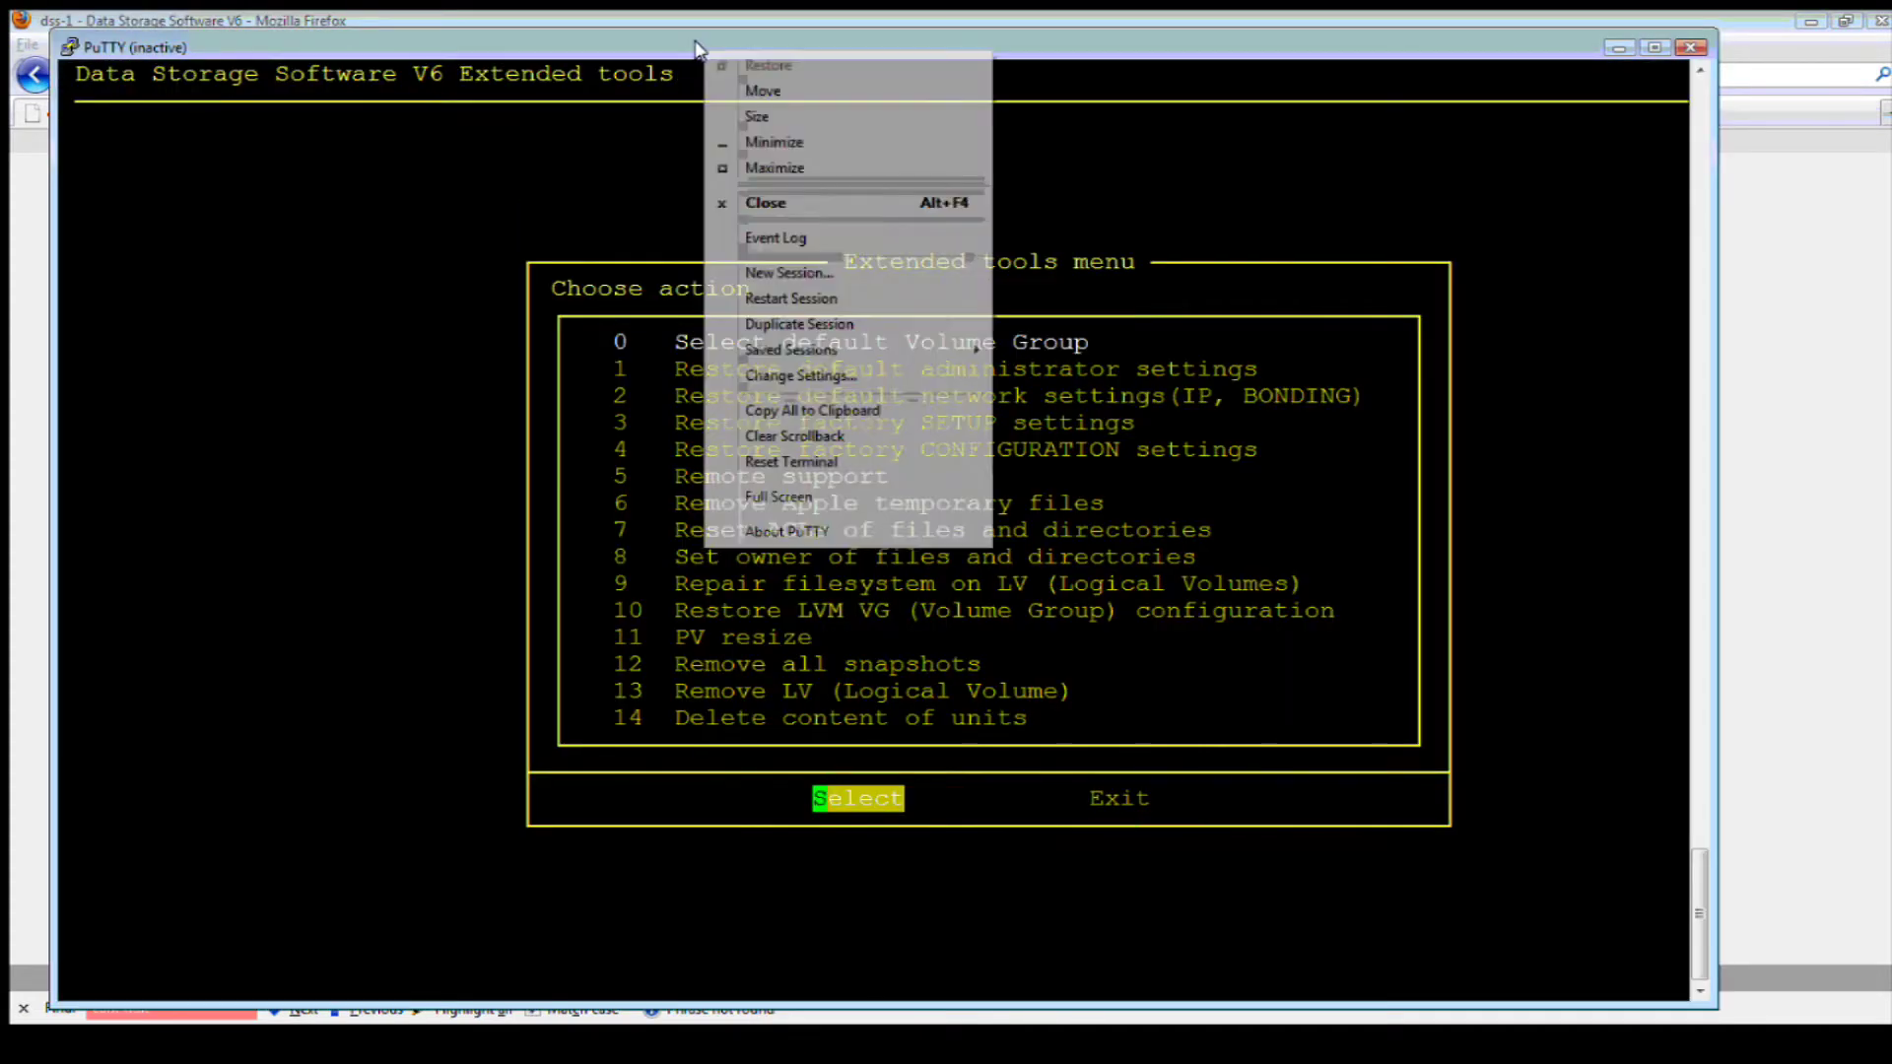
left_click(793, 298)
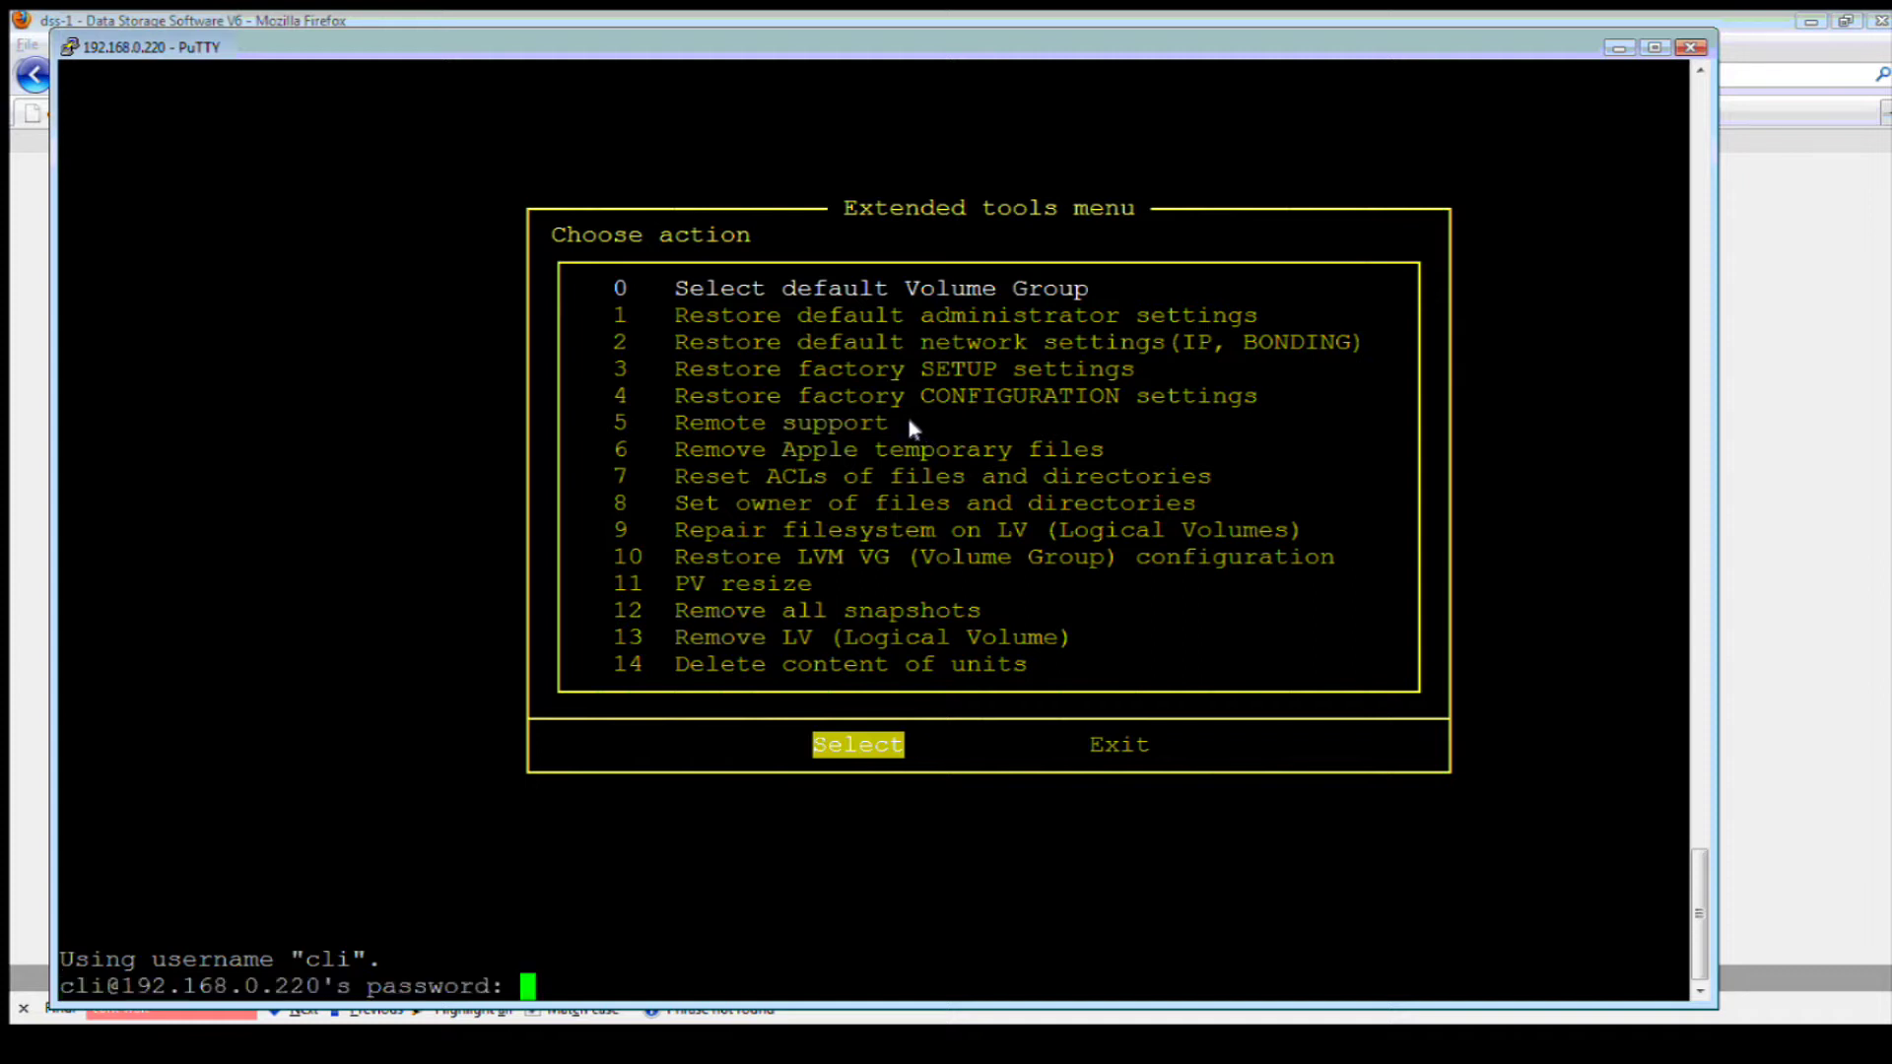
key("Return")
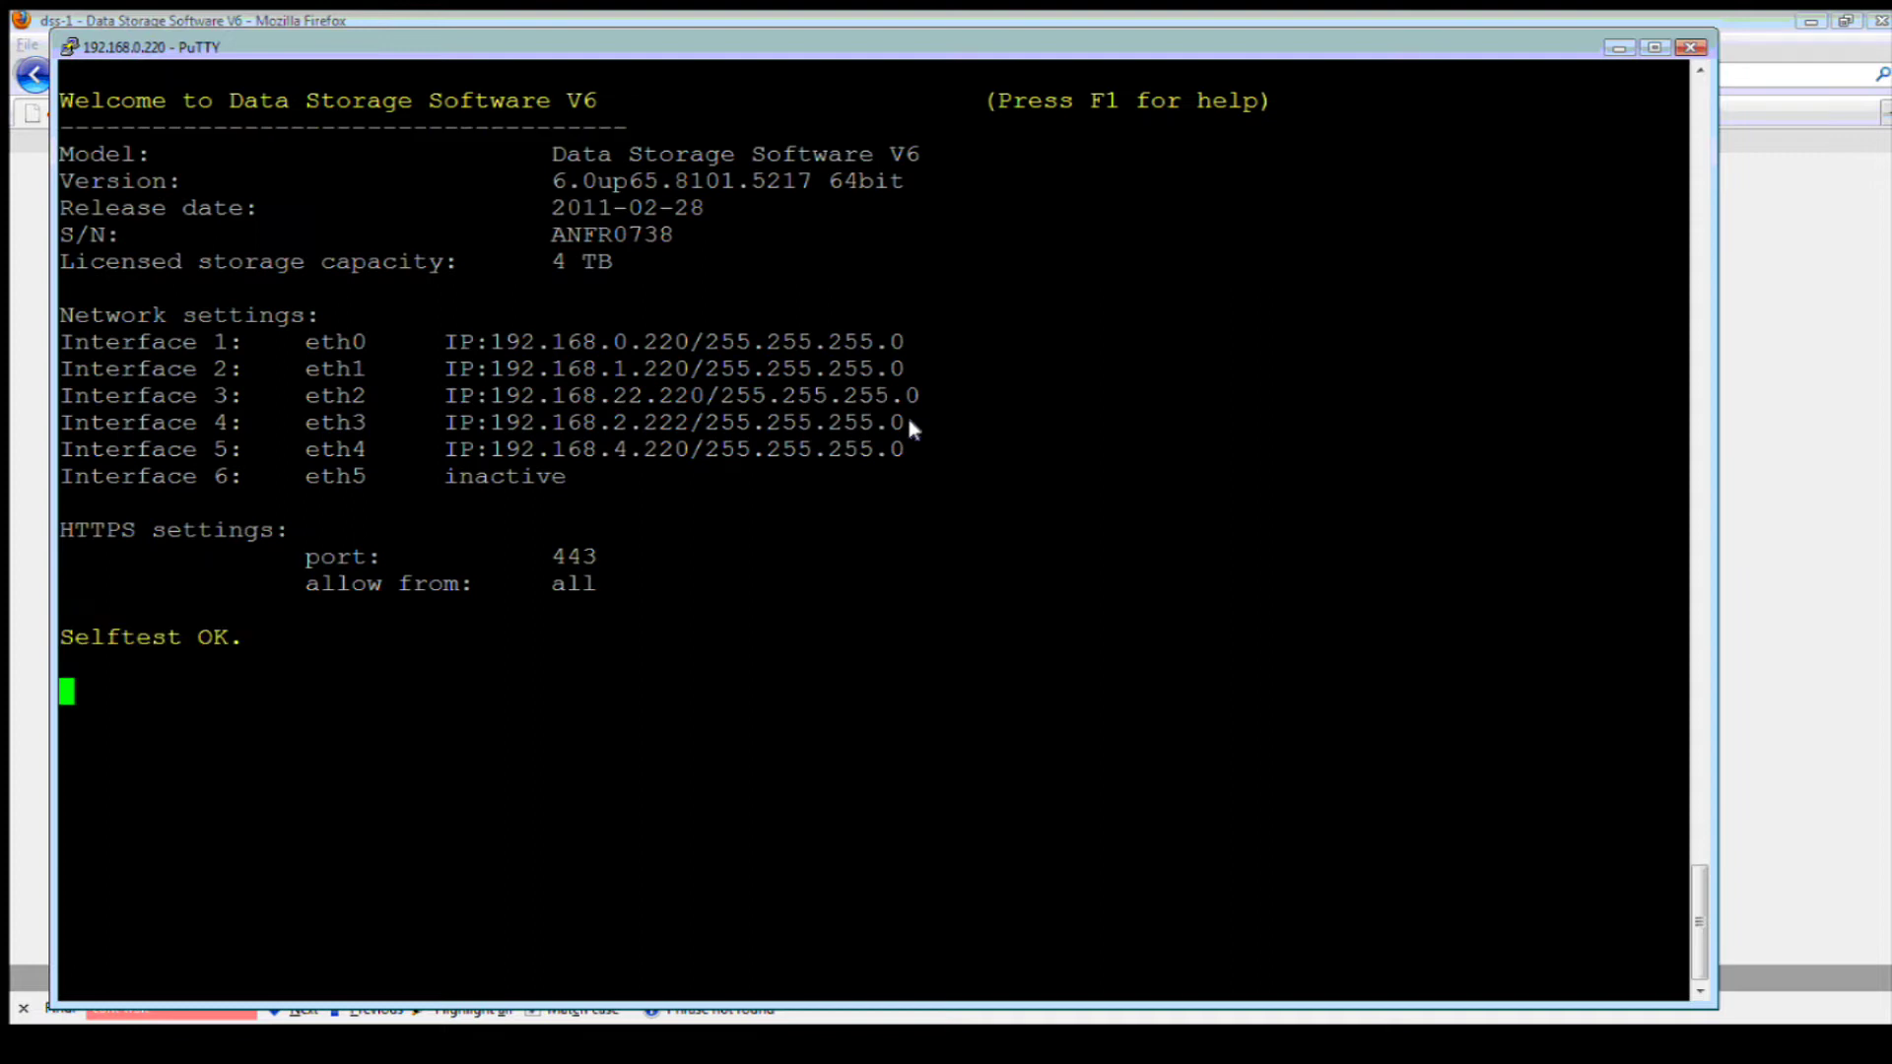
Open the Extended tools with the administrator password, review the default volume group selection, and minimize the PuTTY window
key("ctrl+alt+x")
key("Return")
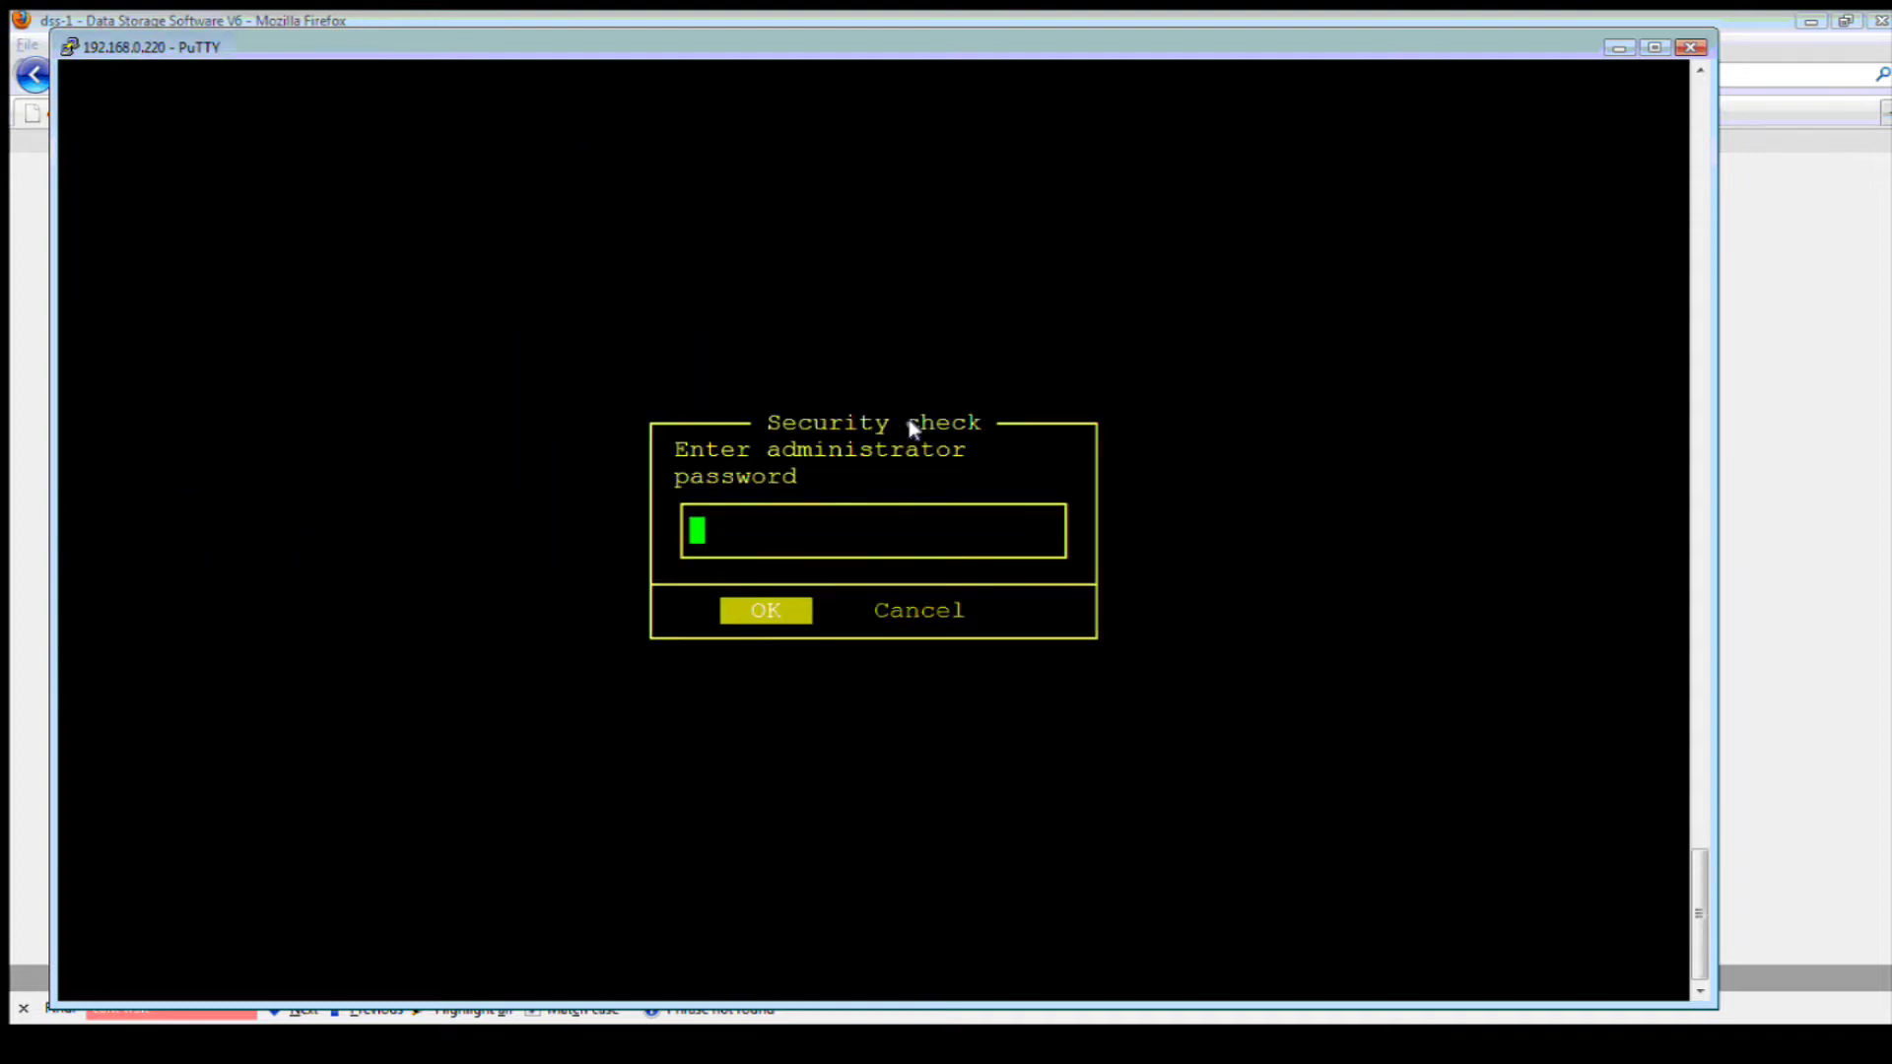
key("Return")
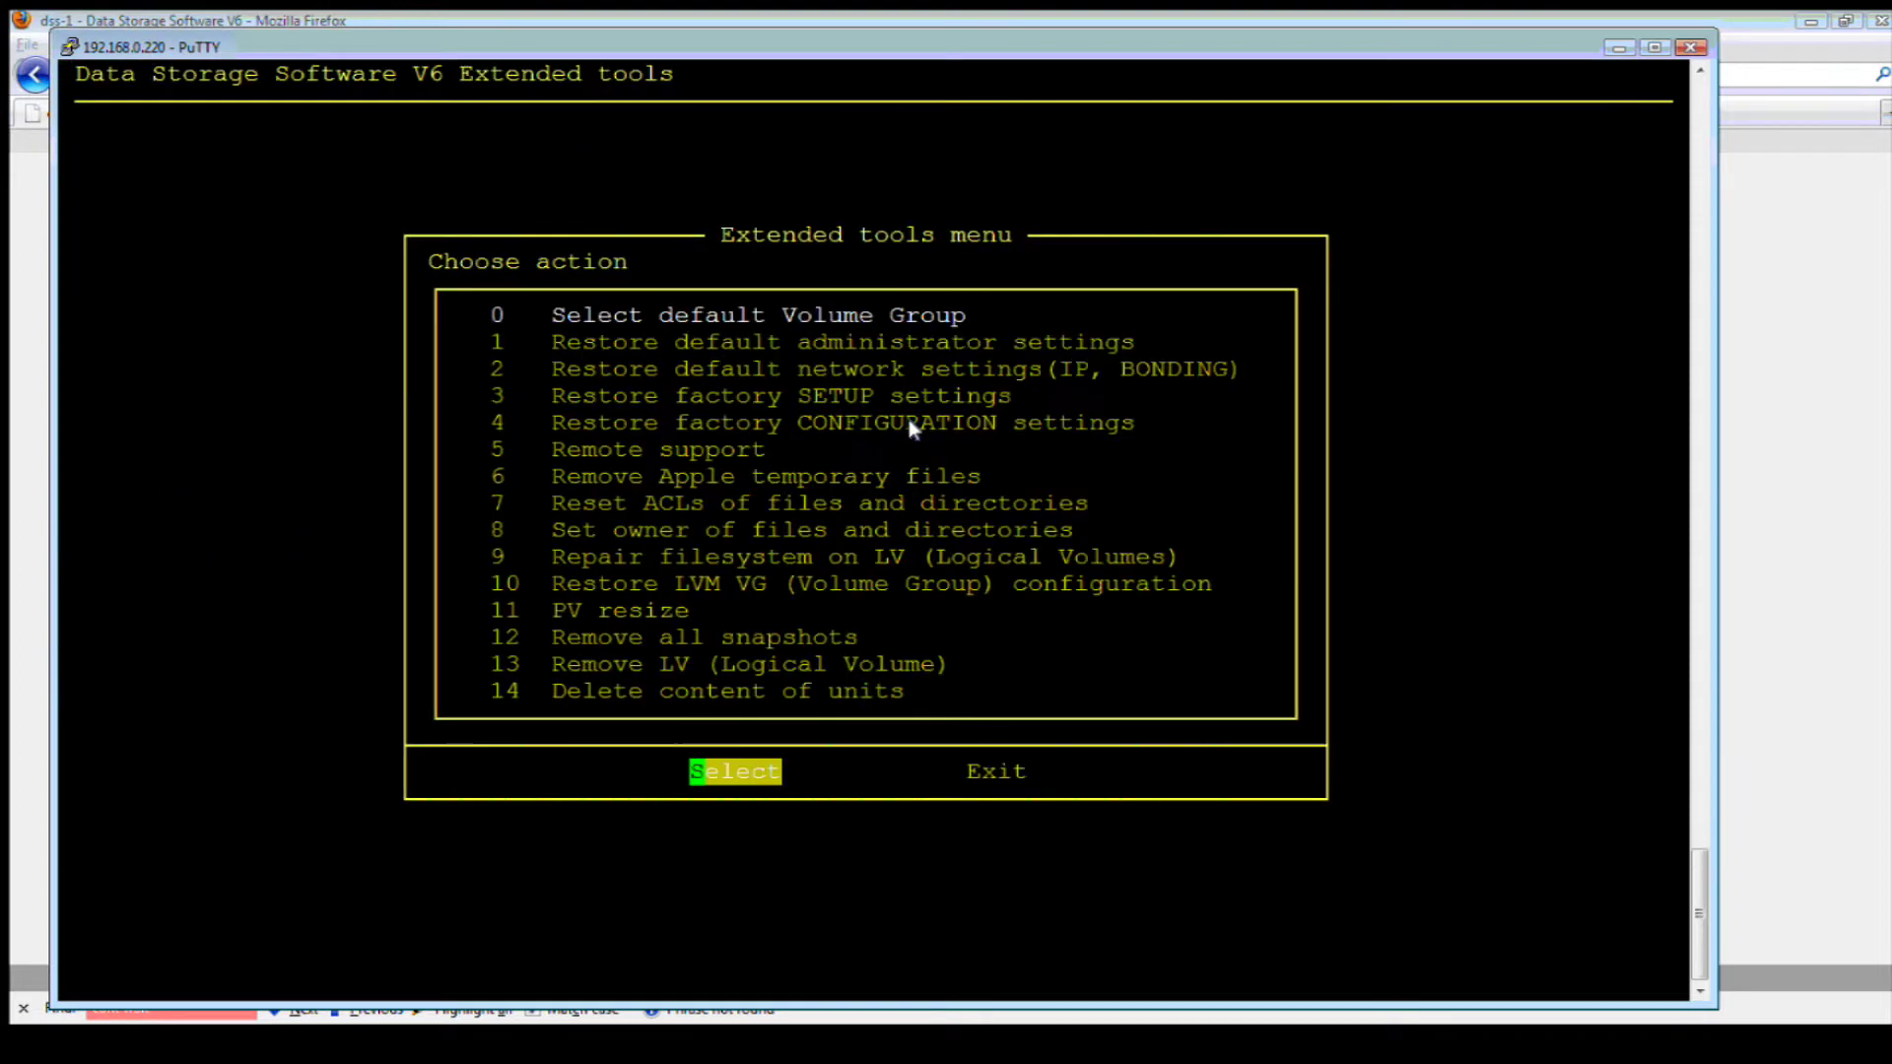
key("Return")
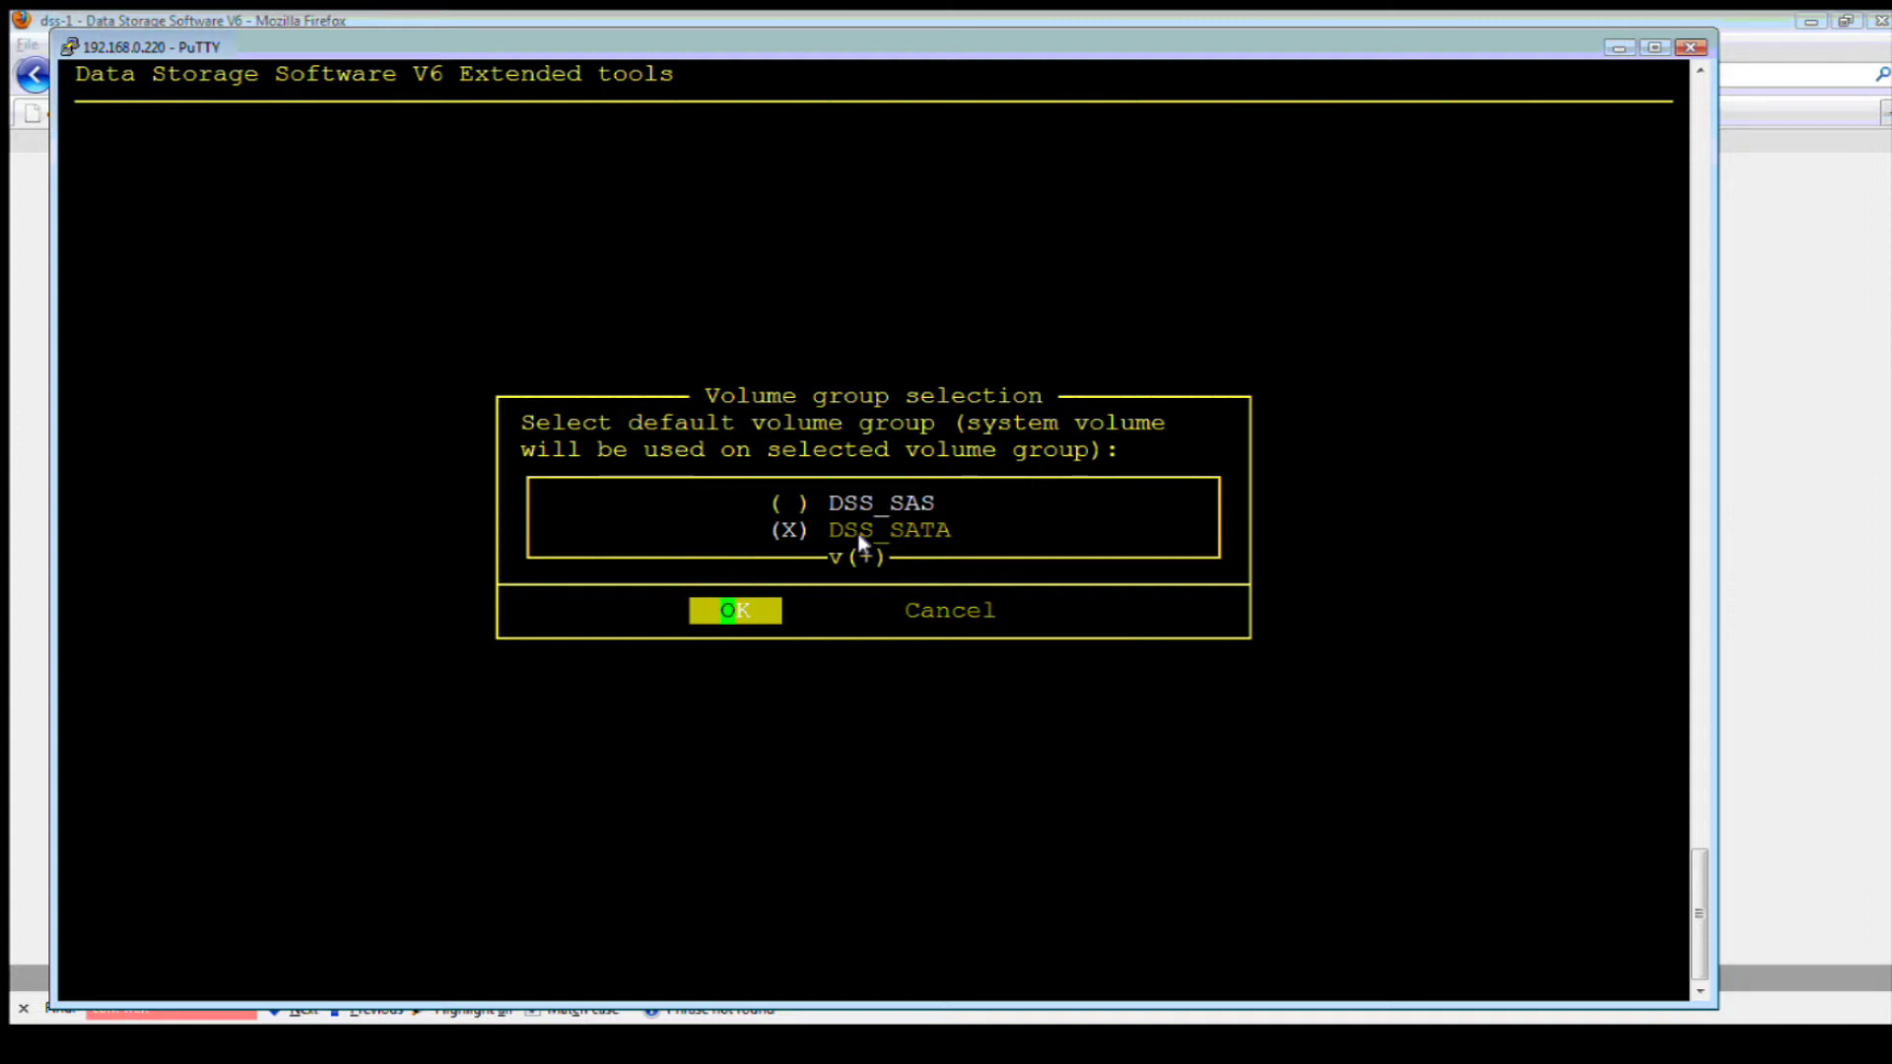
left_click(1617, 48)
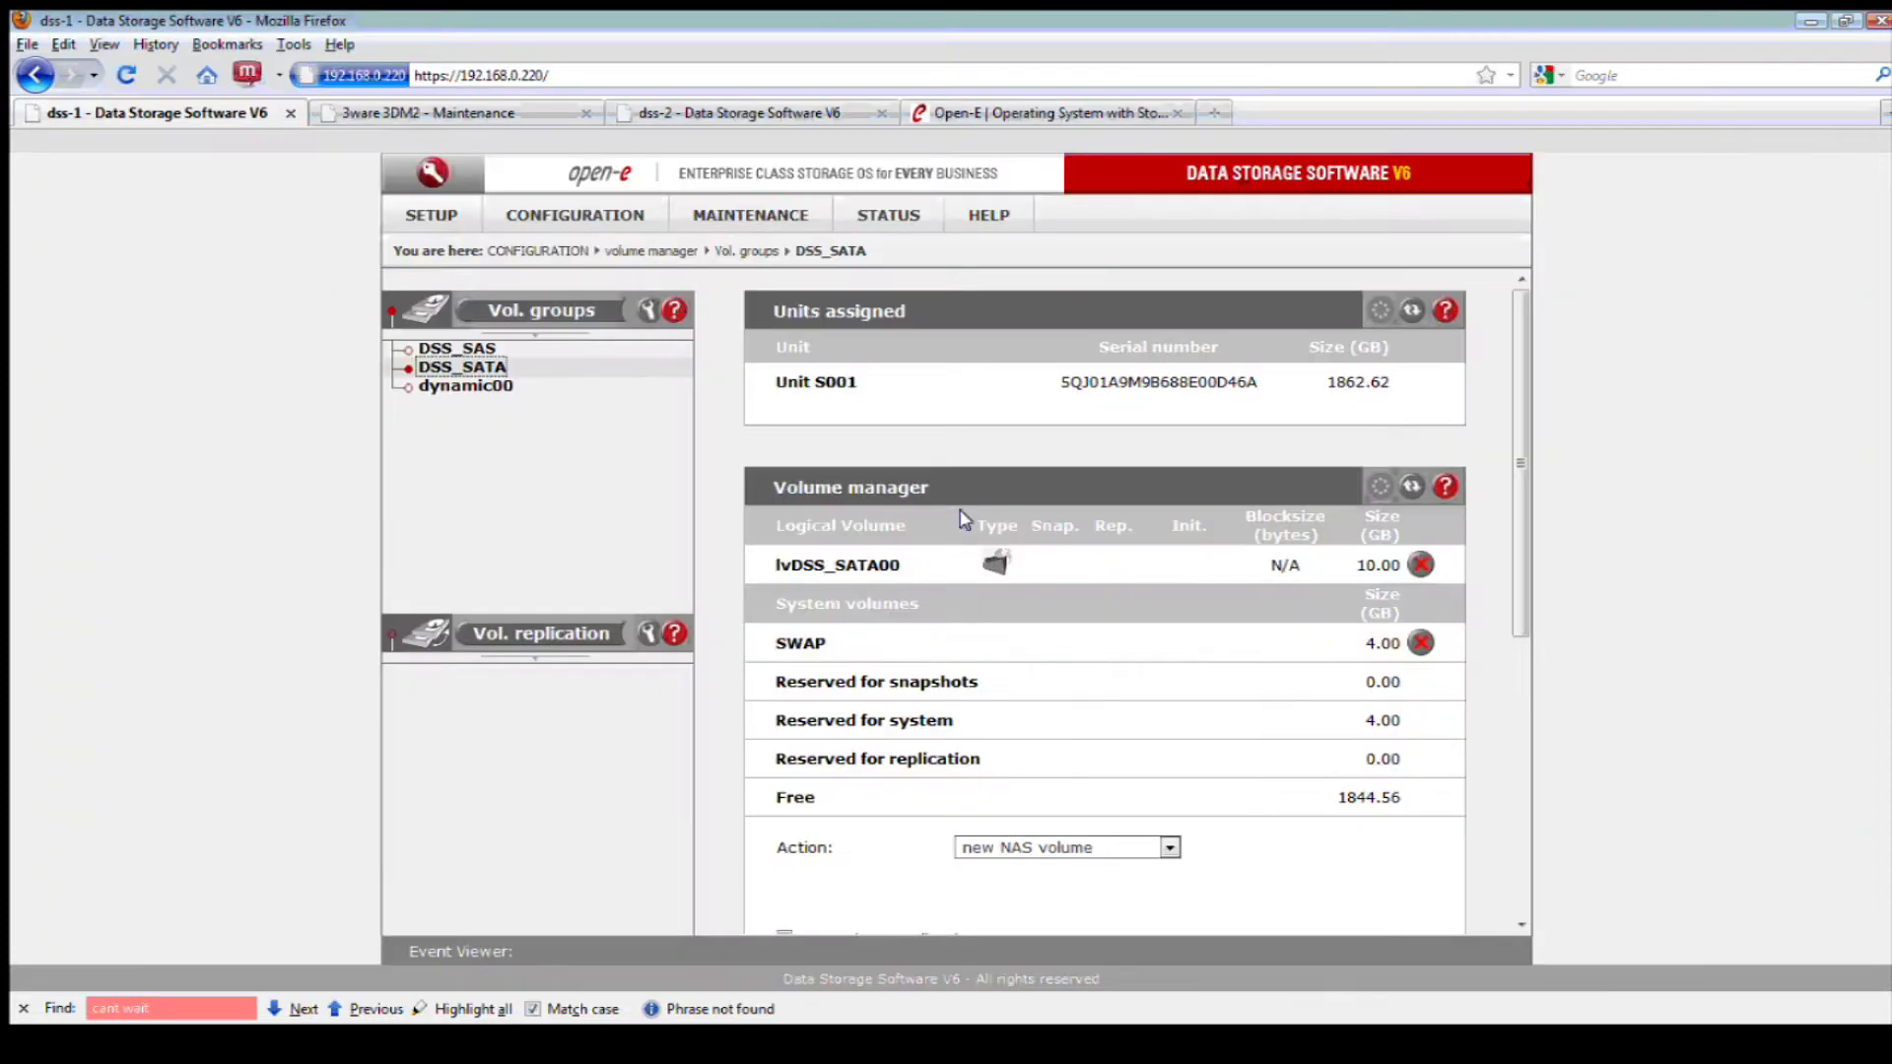
Review the save and restore settings page of dss-1 and show the DSS_SAS volume group
mouse_move(757, 217)
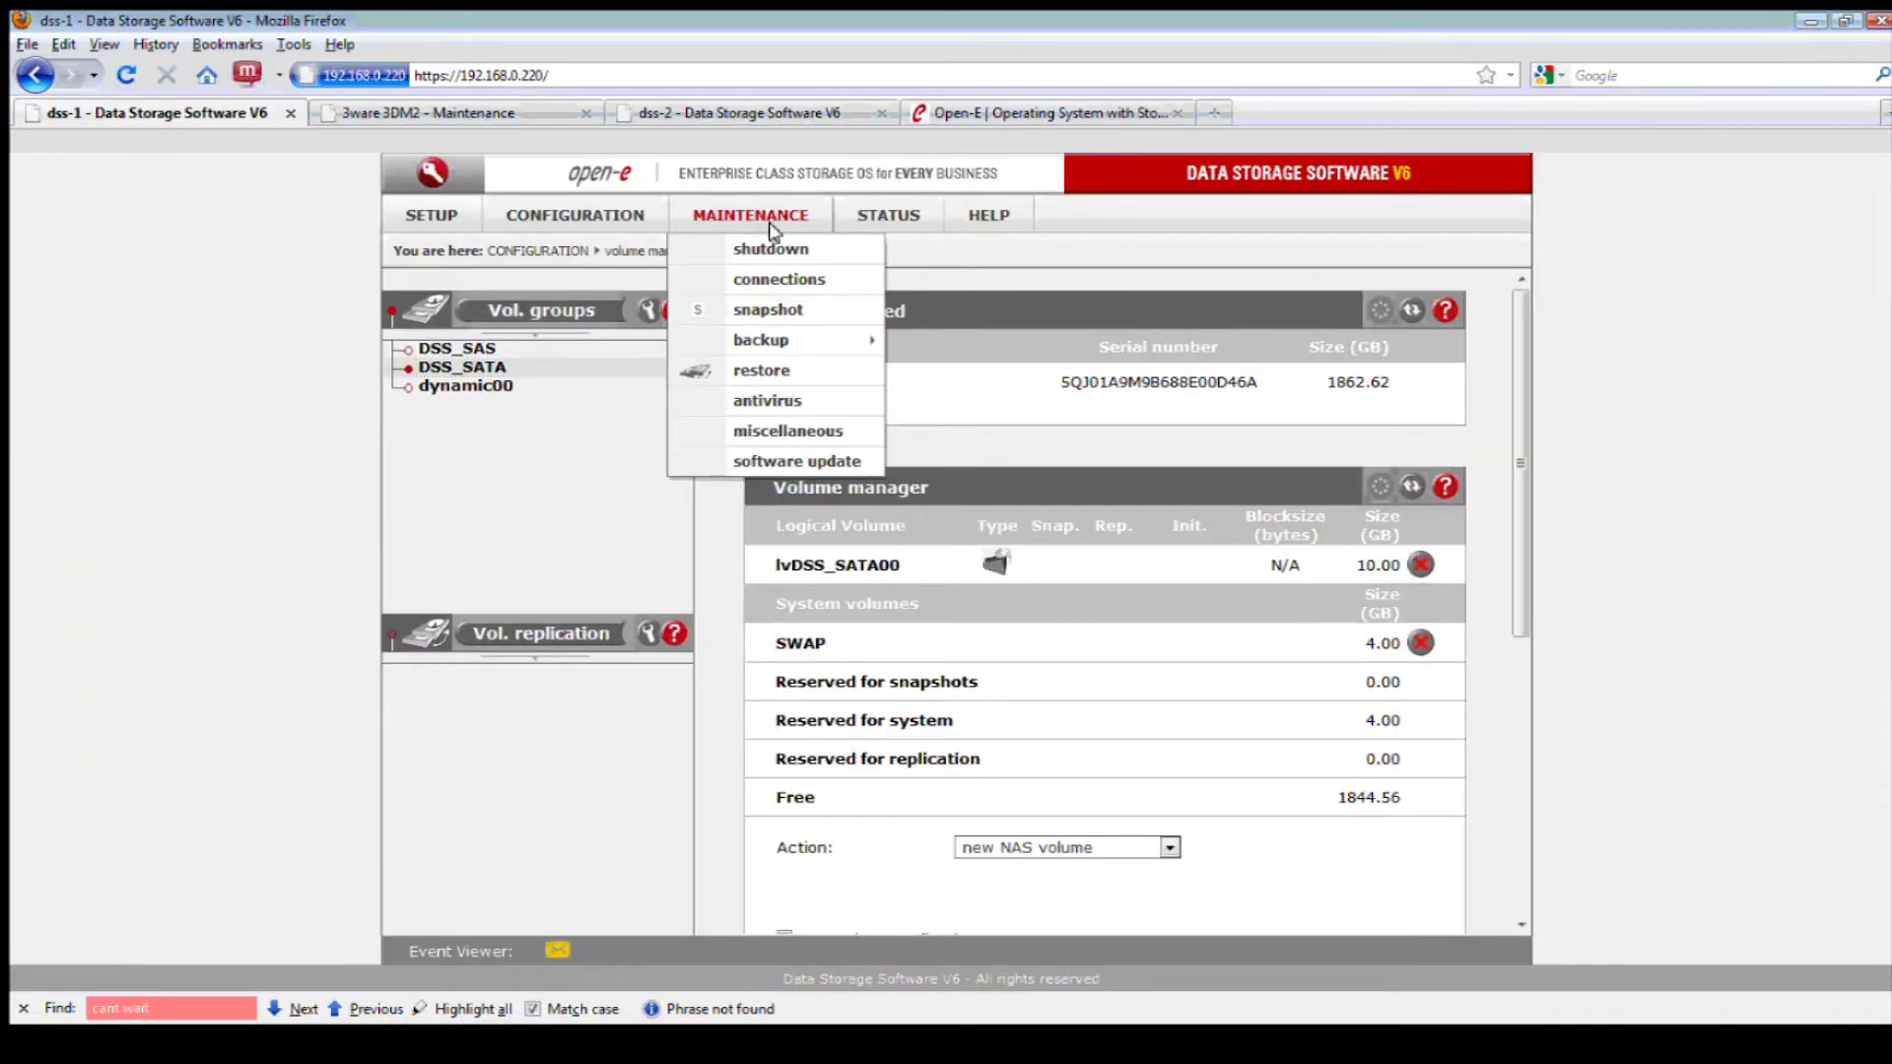
left_click(803, 429)
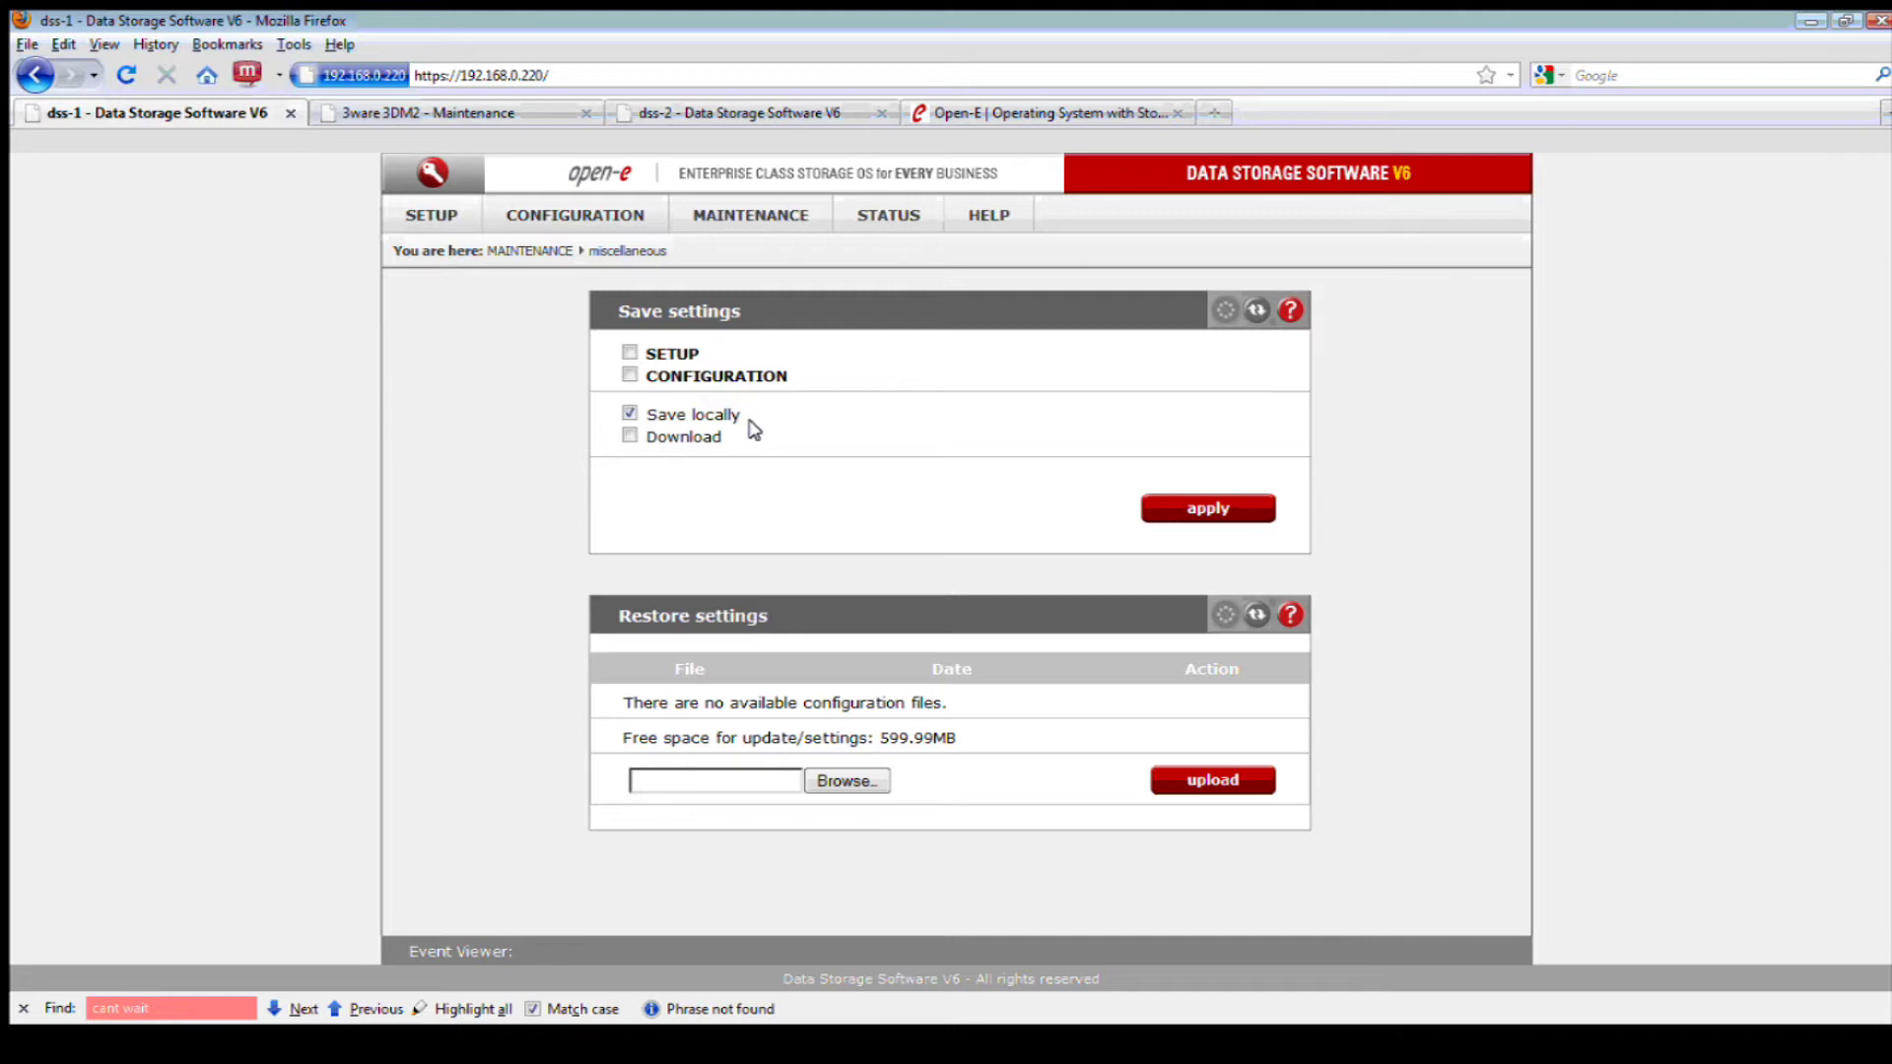
left_click(580, 221)
mouse_move(574, 251)
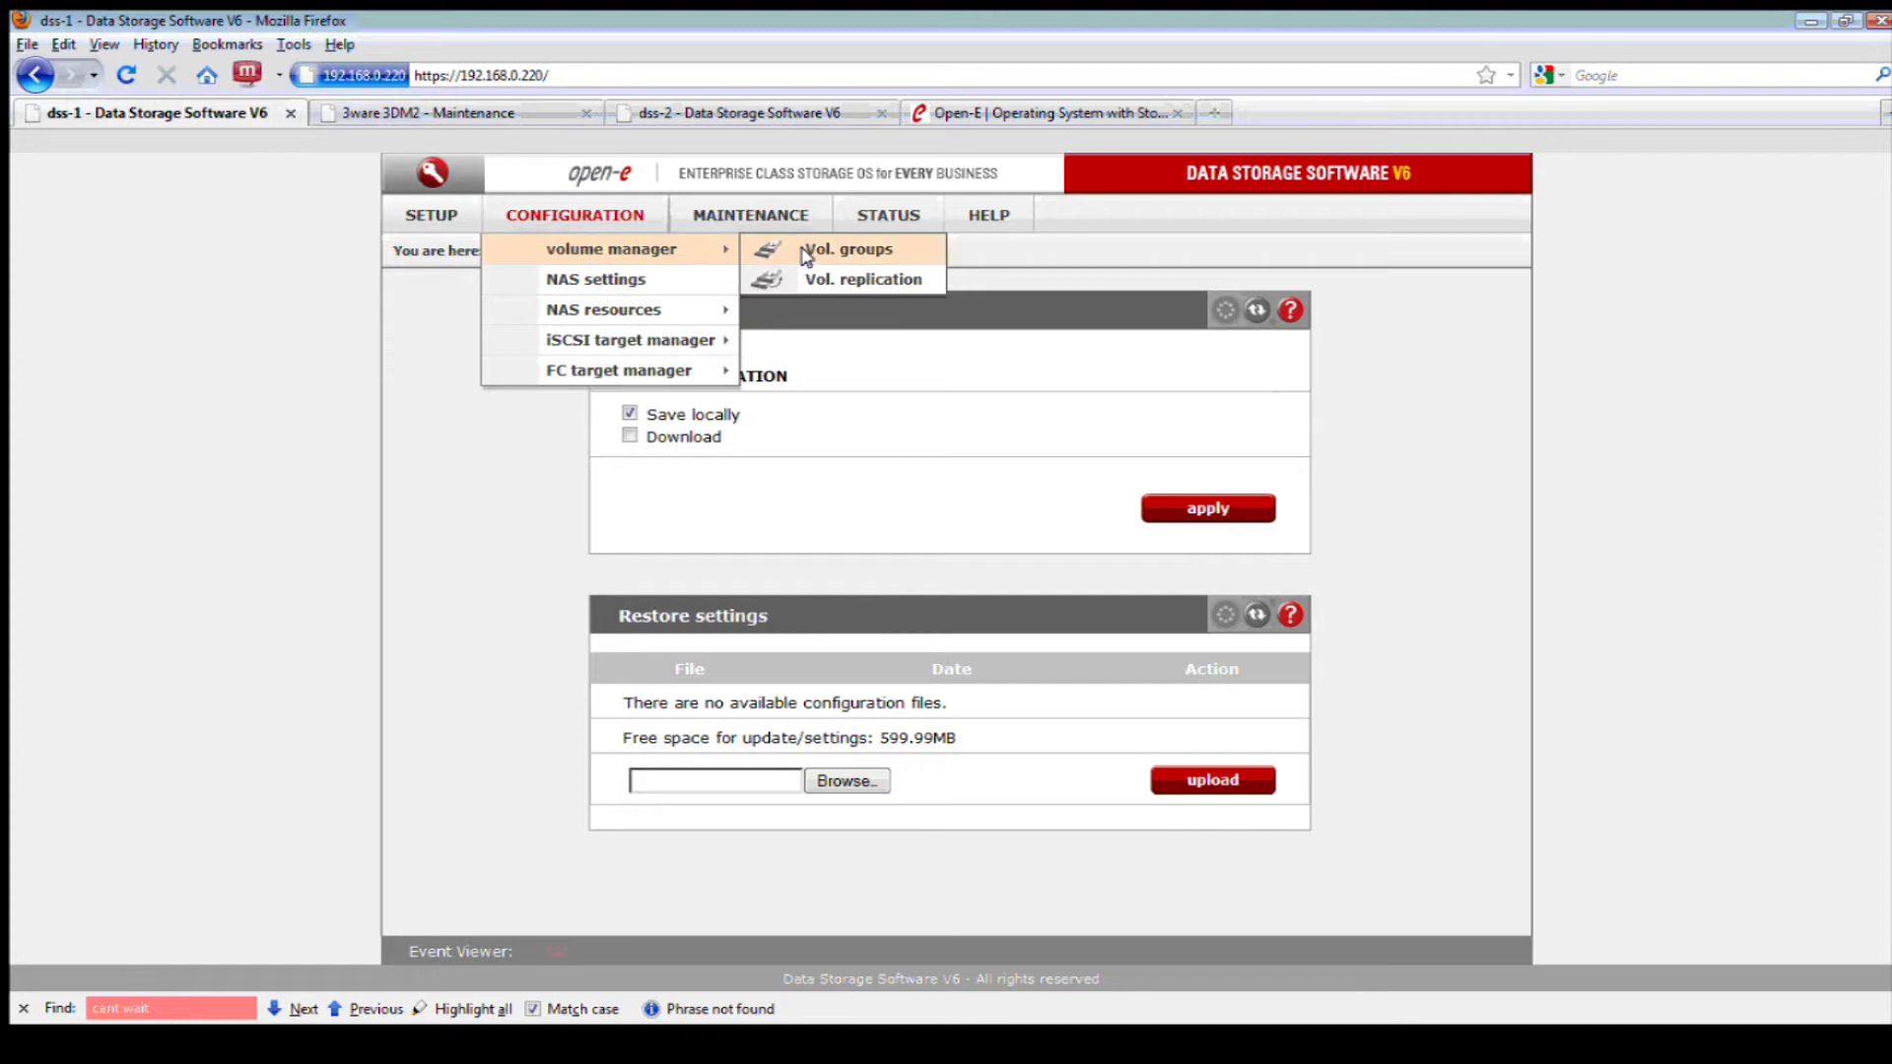
left_click(808, 253)
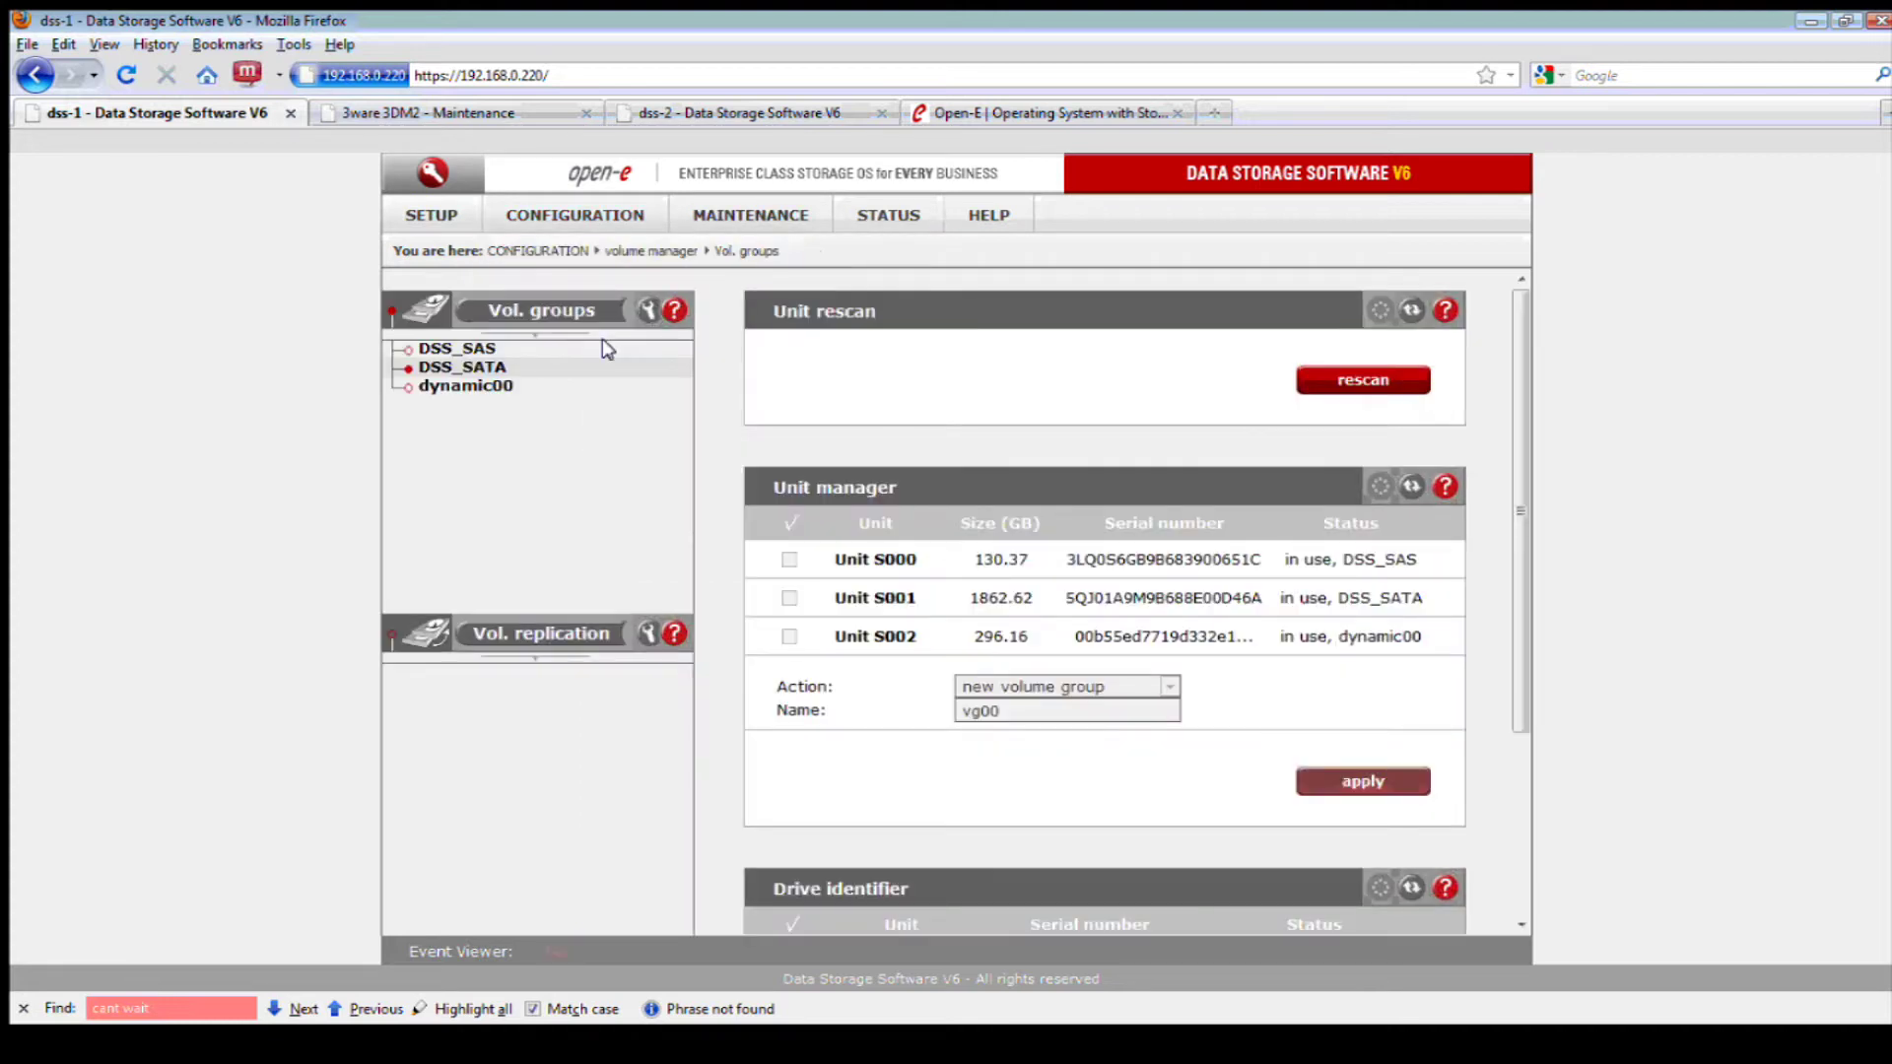
left_click(467, 349)
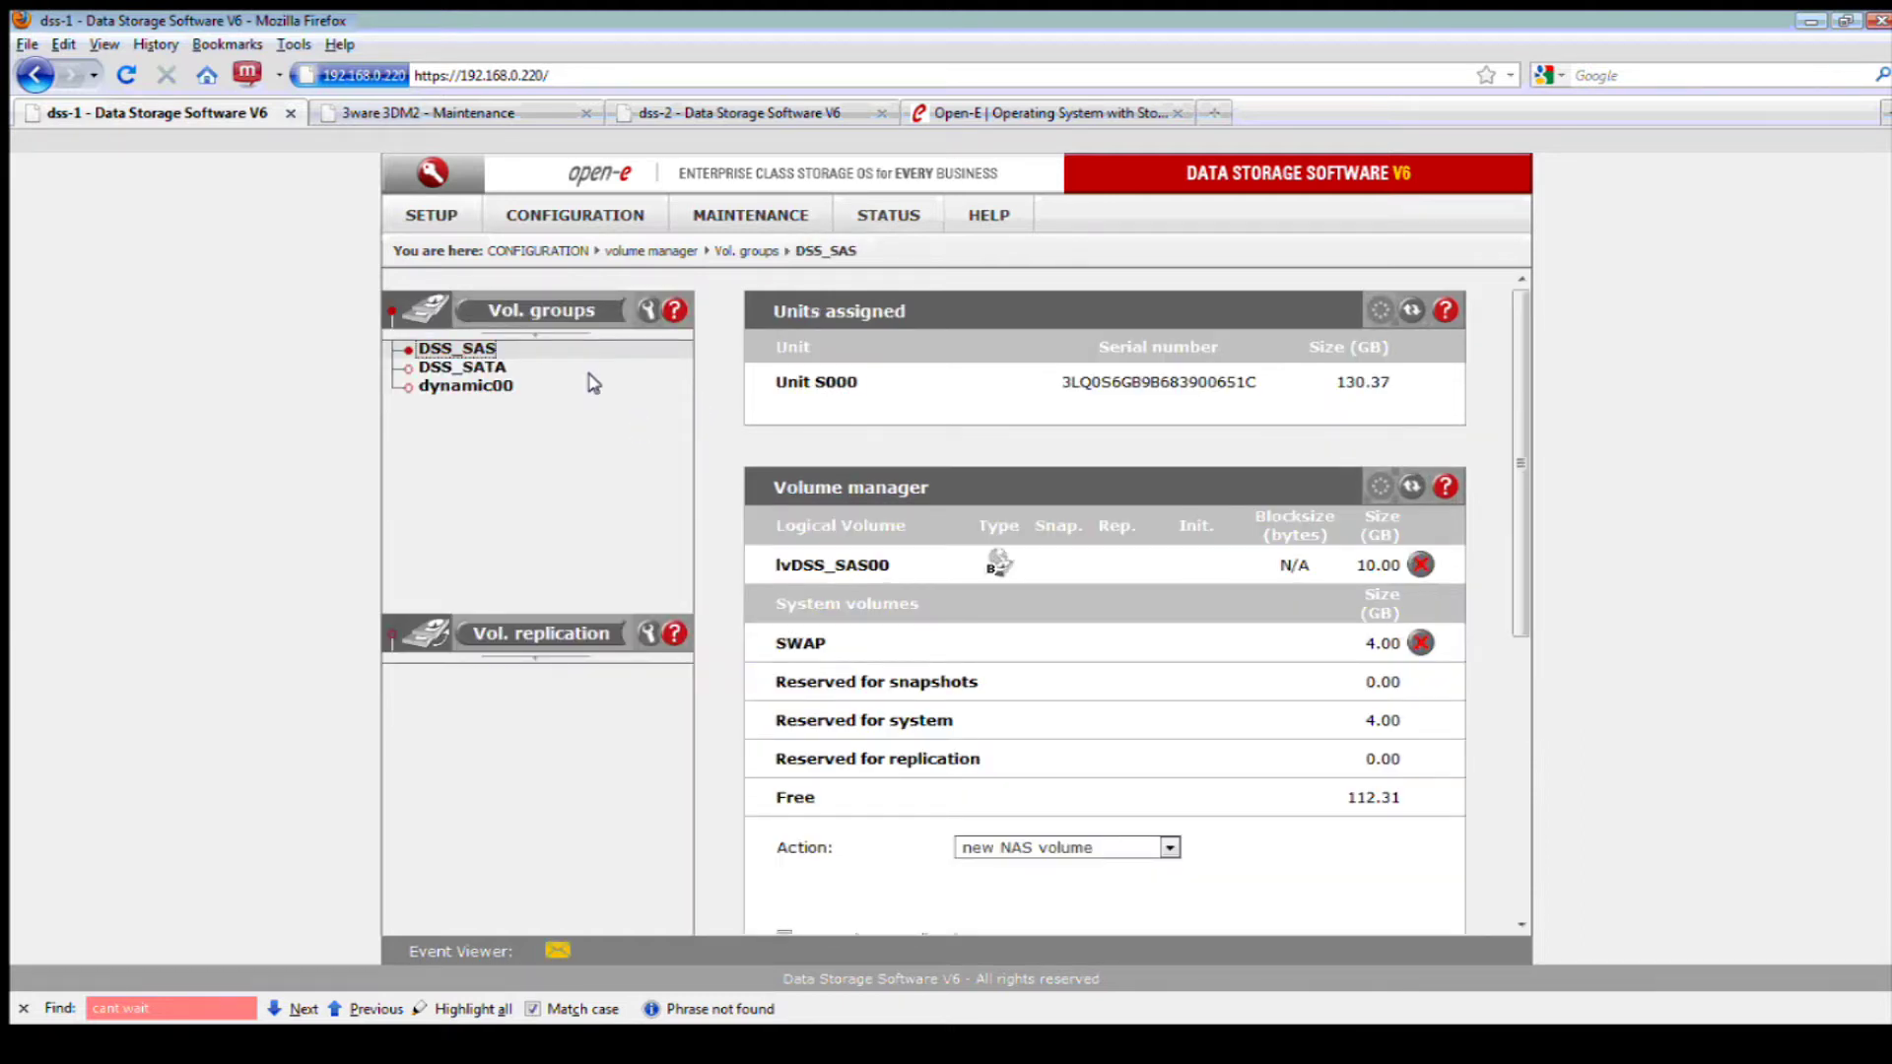
Try to reload the timed-out 3ware 3DM2 page and close its browser tab
left_click(460, 110)
left_click(702, 647)
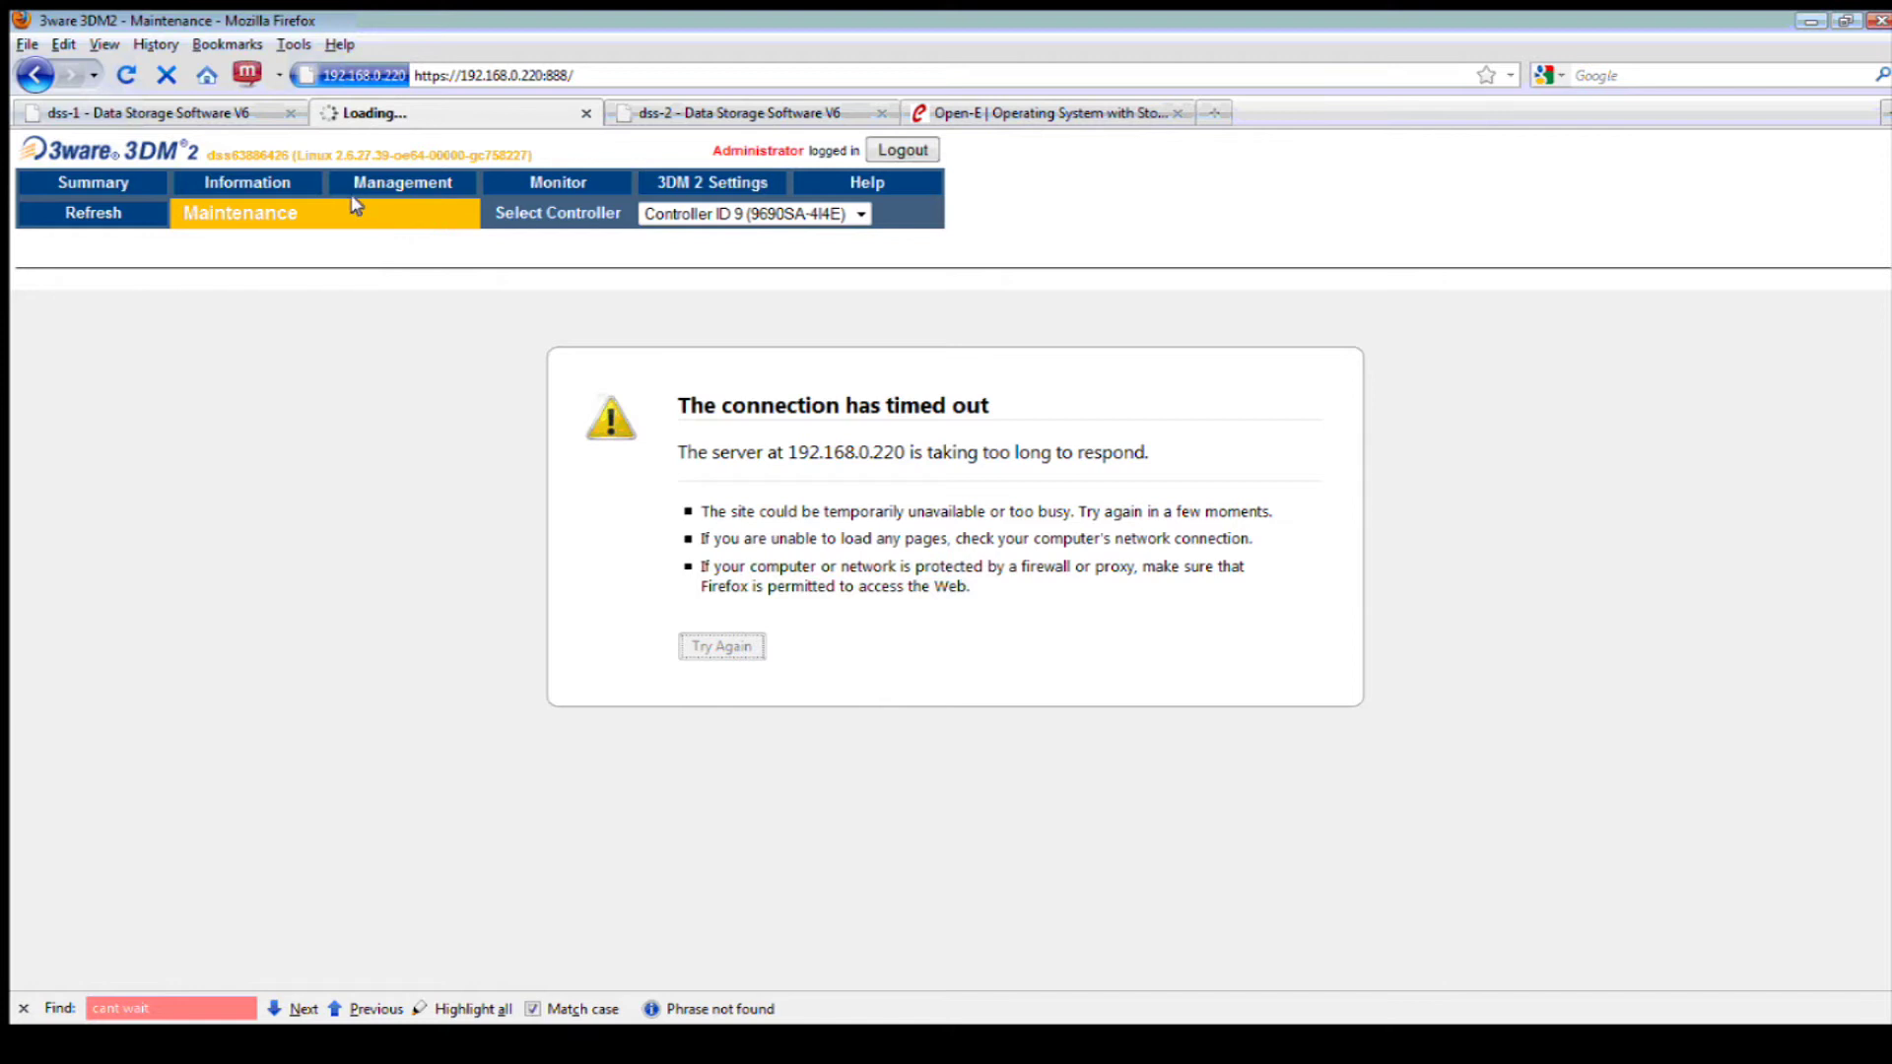
left_click(586, 113)
Launch the 3DM Management Utility from the hardware RAID setup of dss-1 and show its Maintenance page
left_click(236, 112)
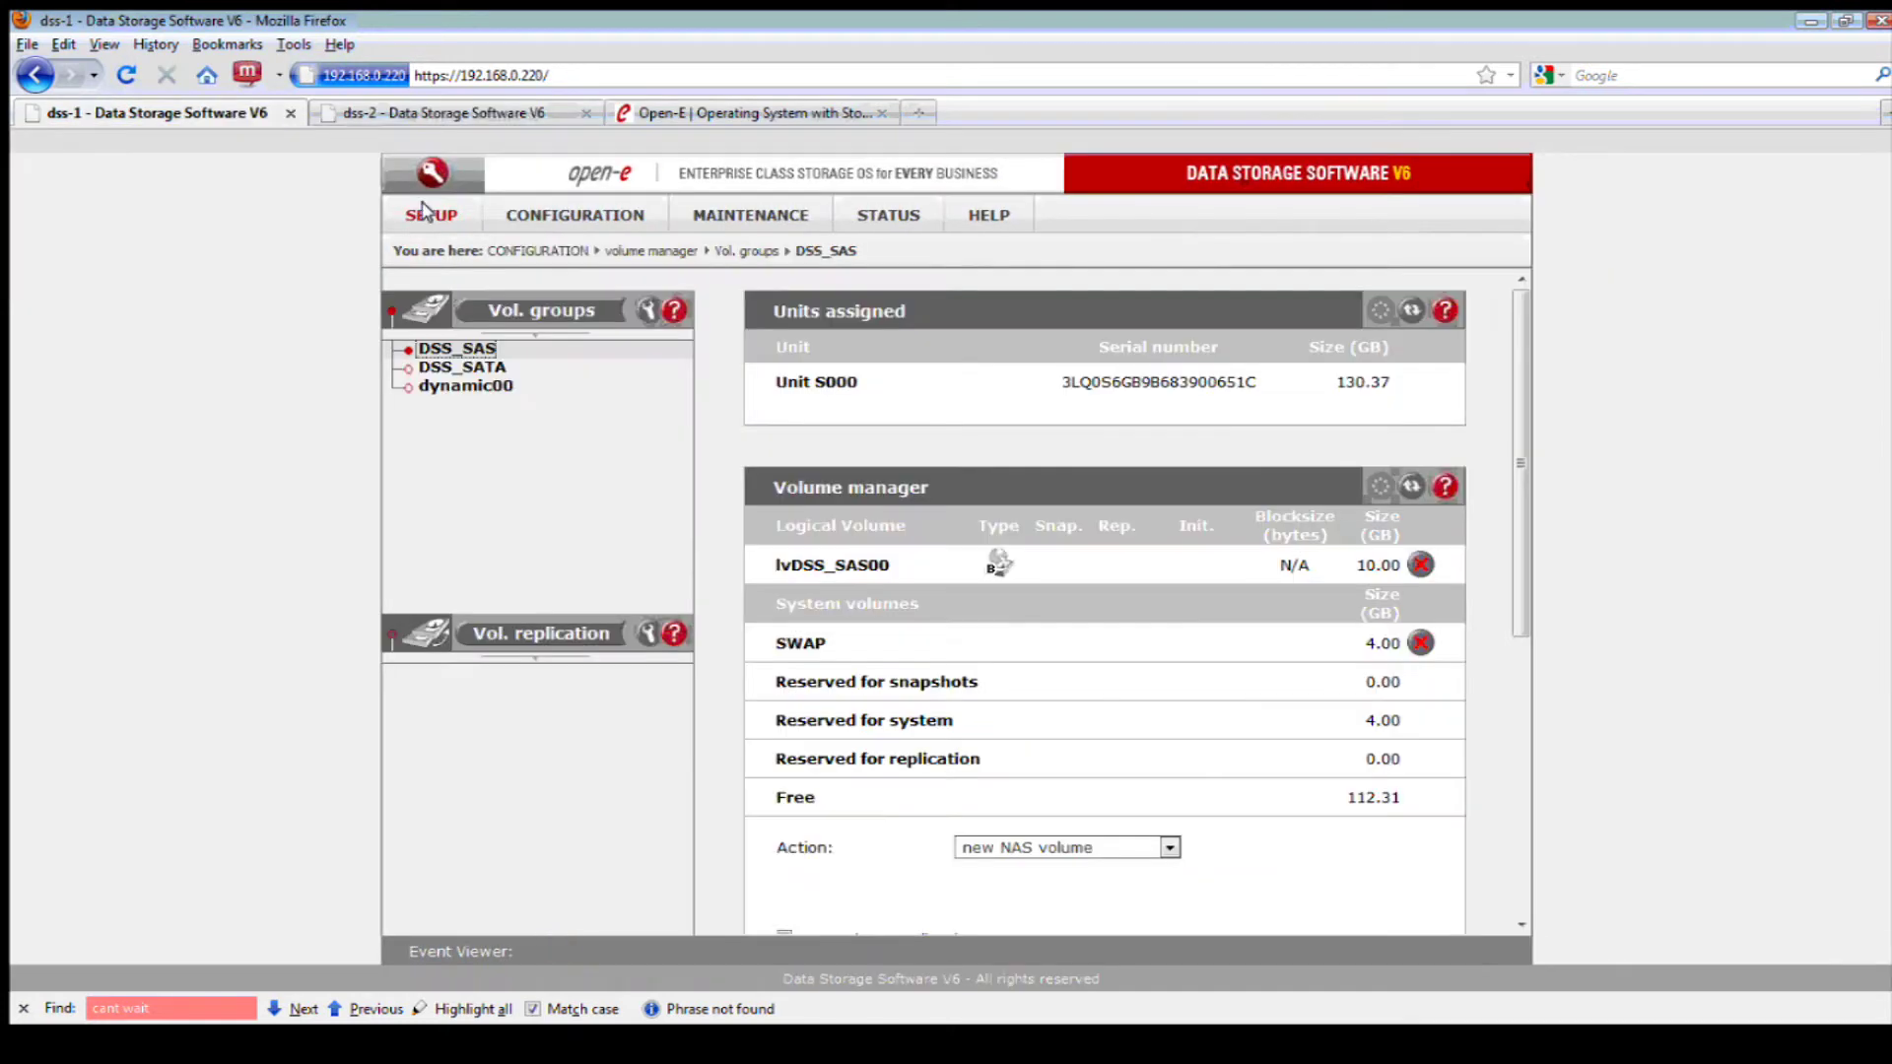
mouse_move(426, 213)
left_click(497, 314)
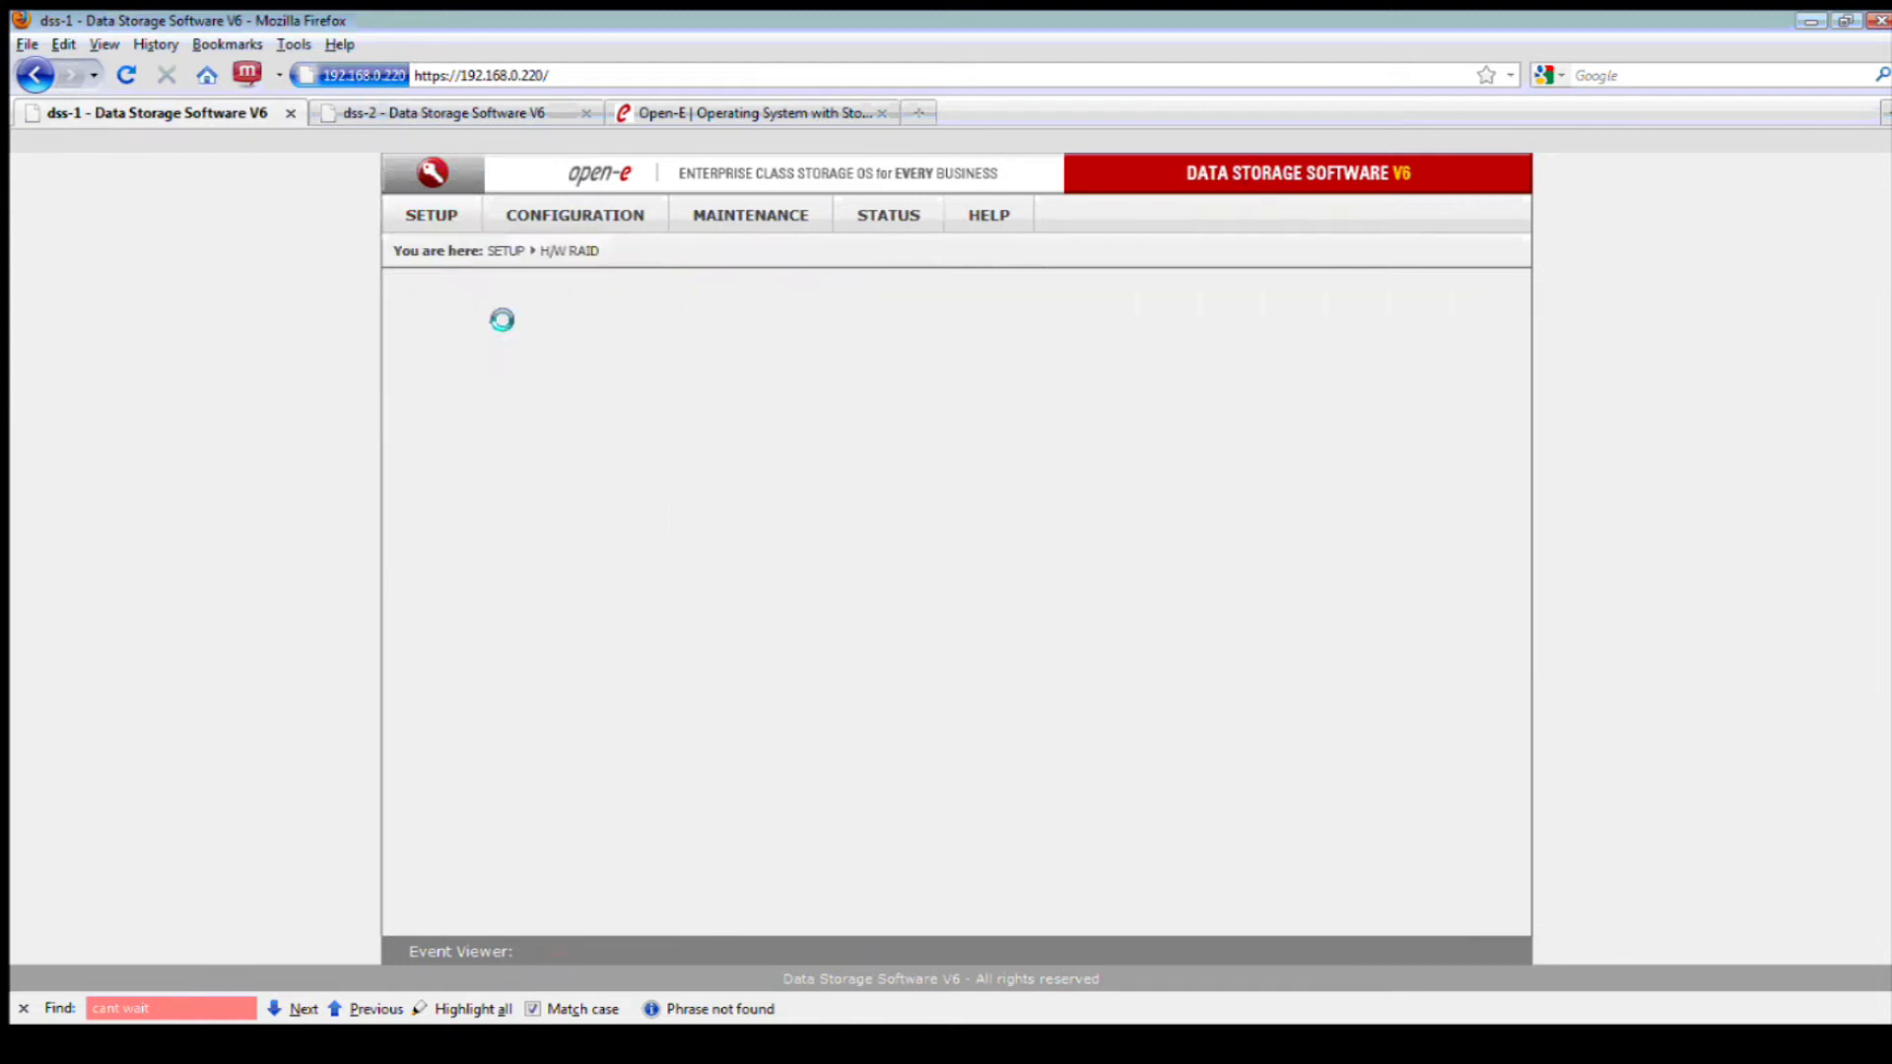
left_click(1316, 430)
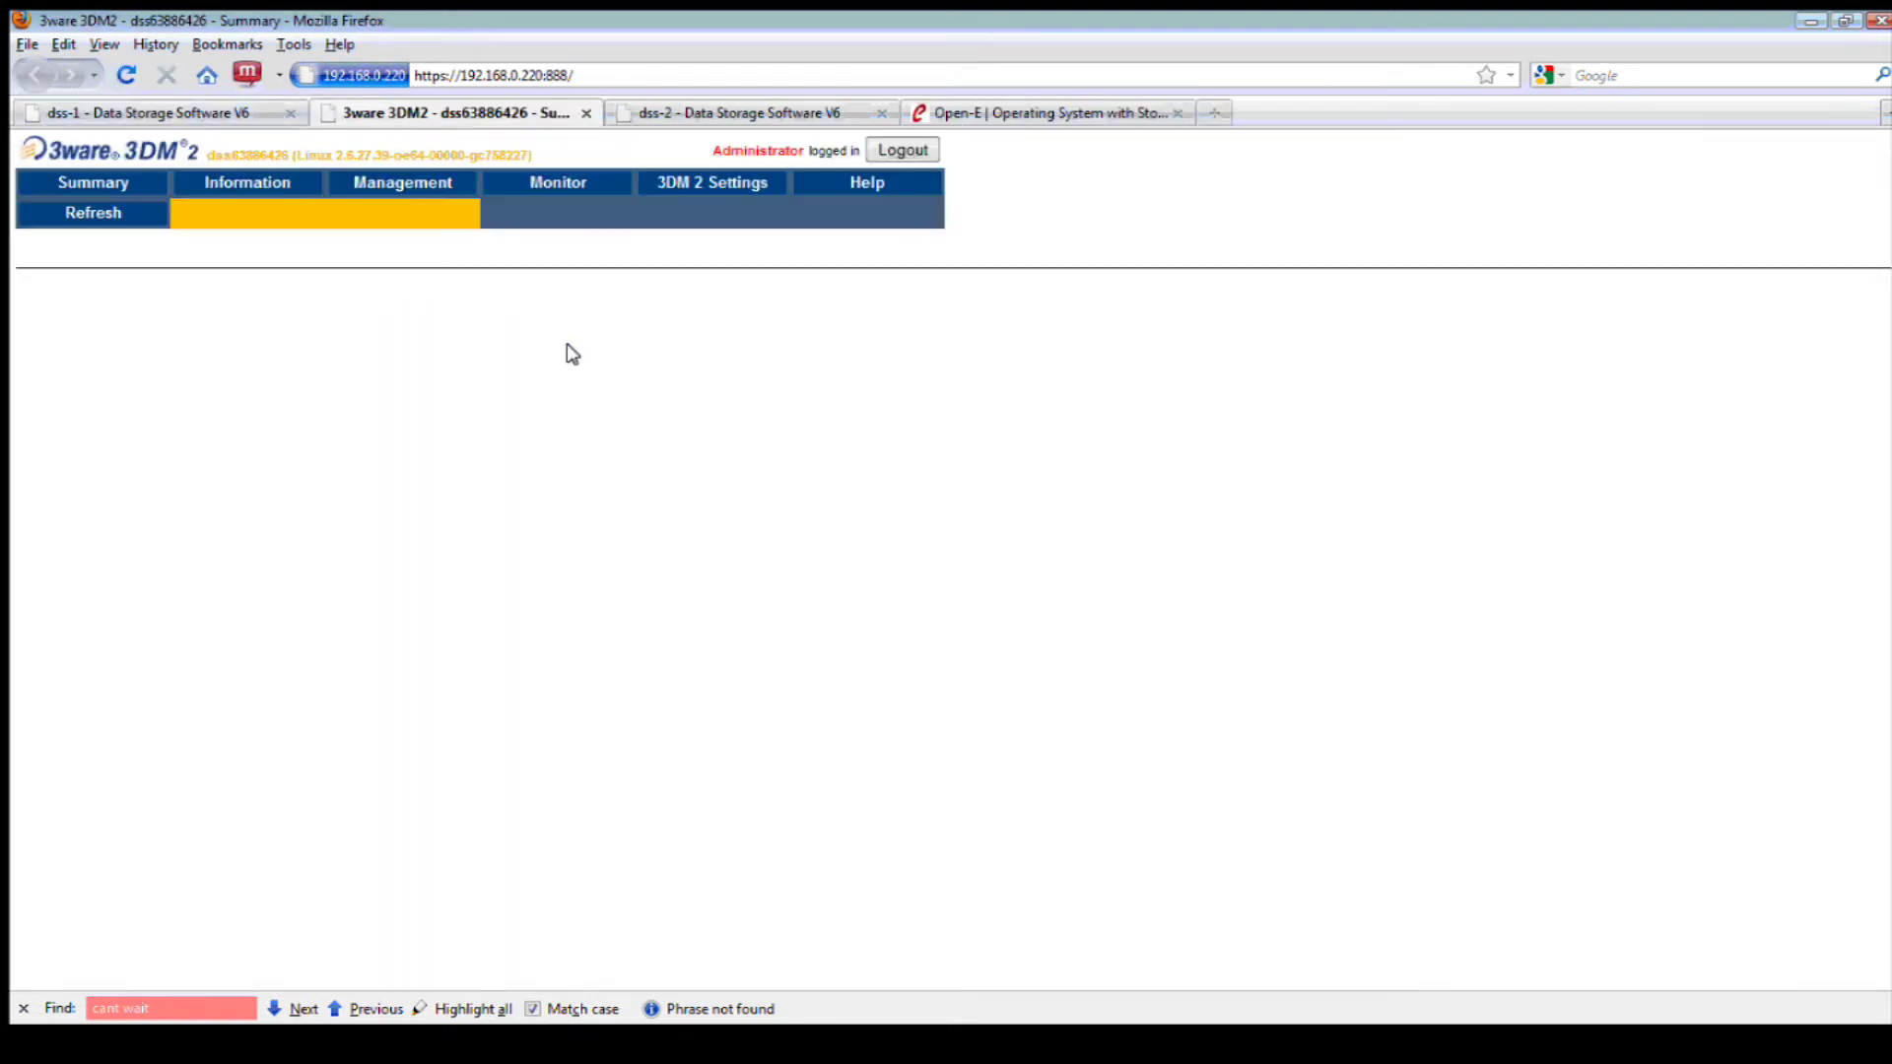
mouse_move(399, 185)
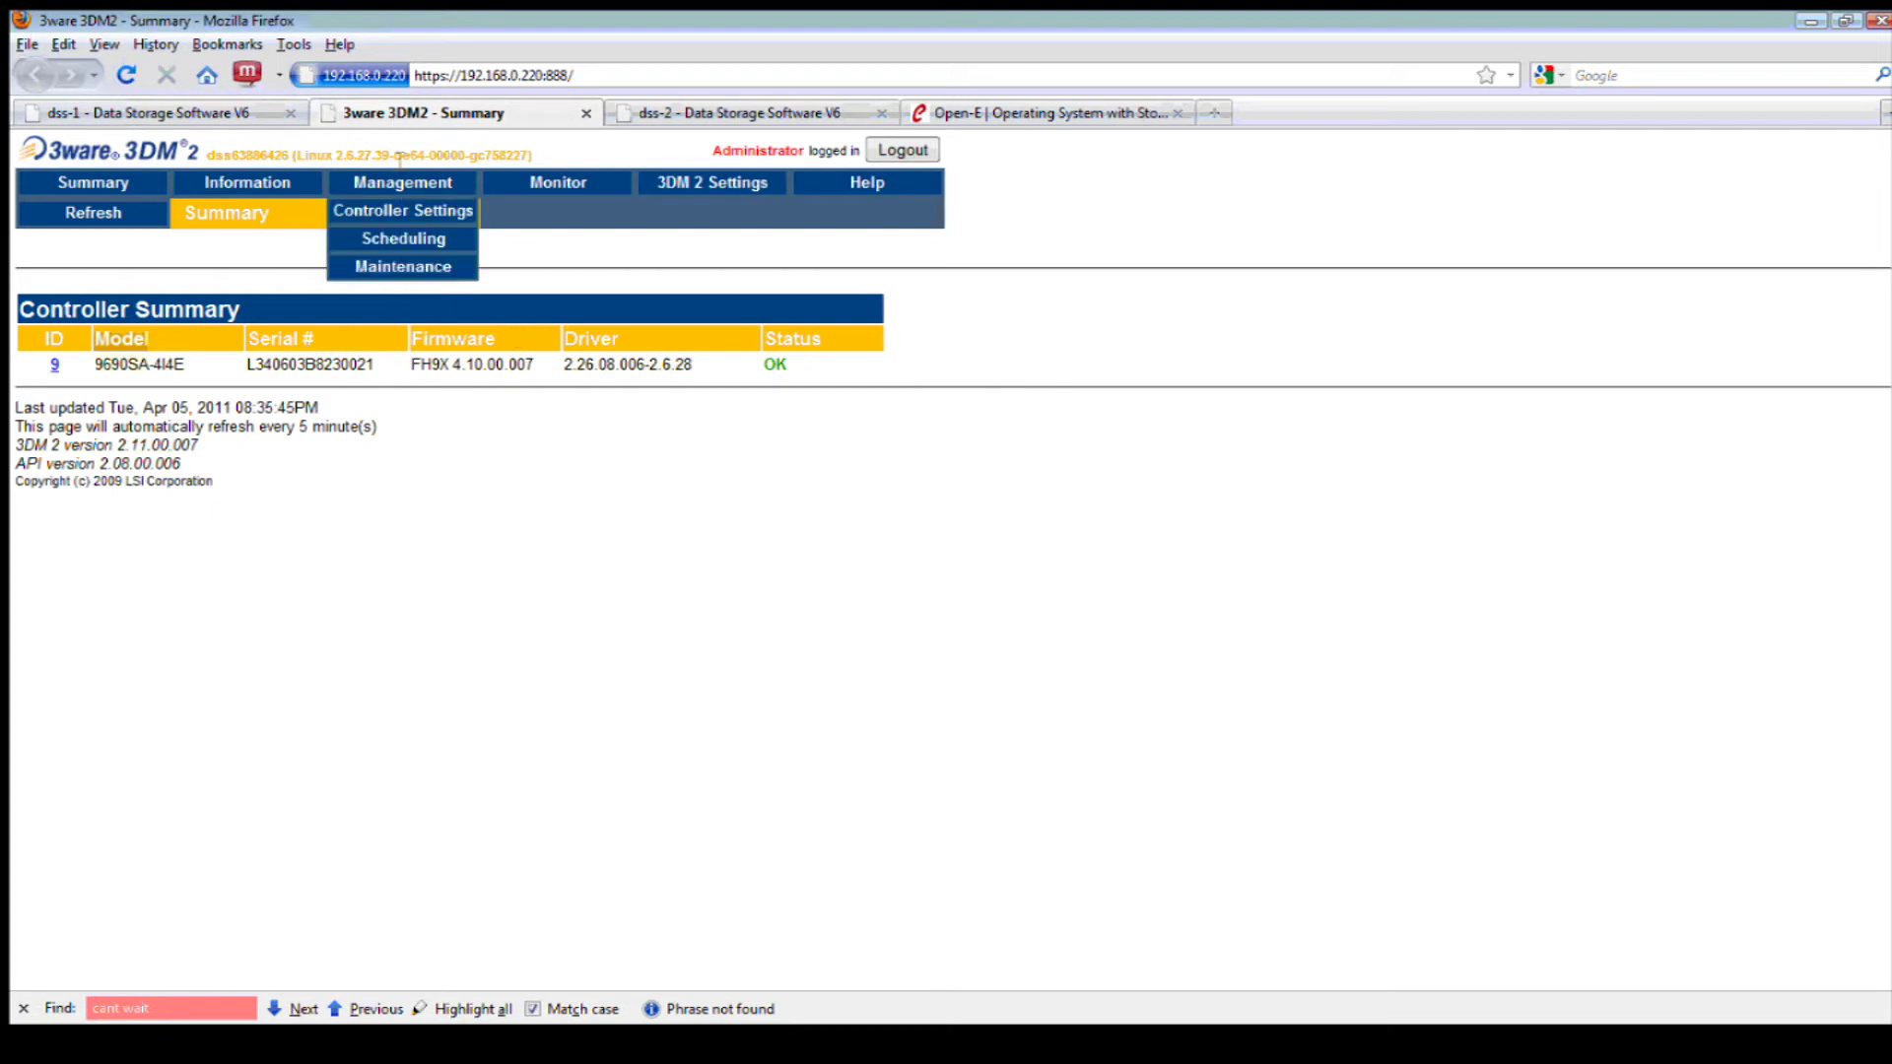
left_click(414, 262)
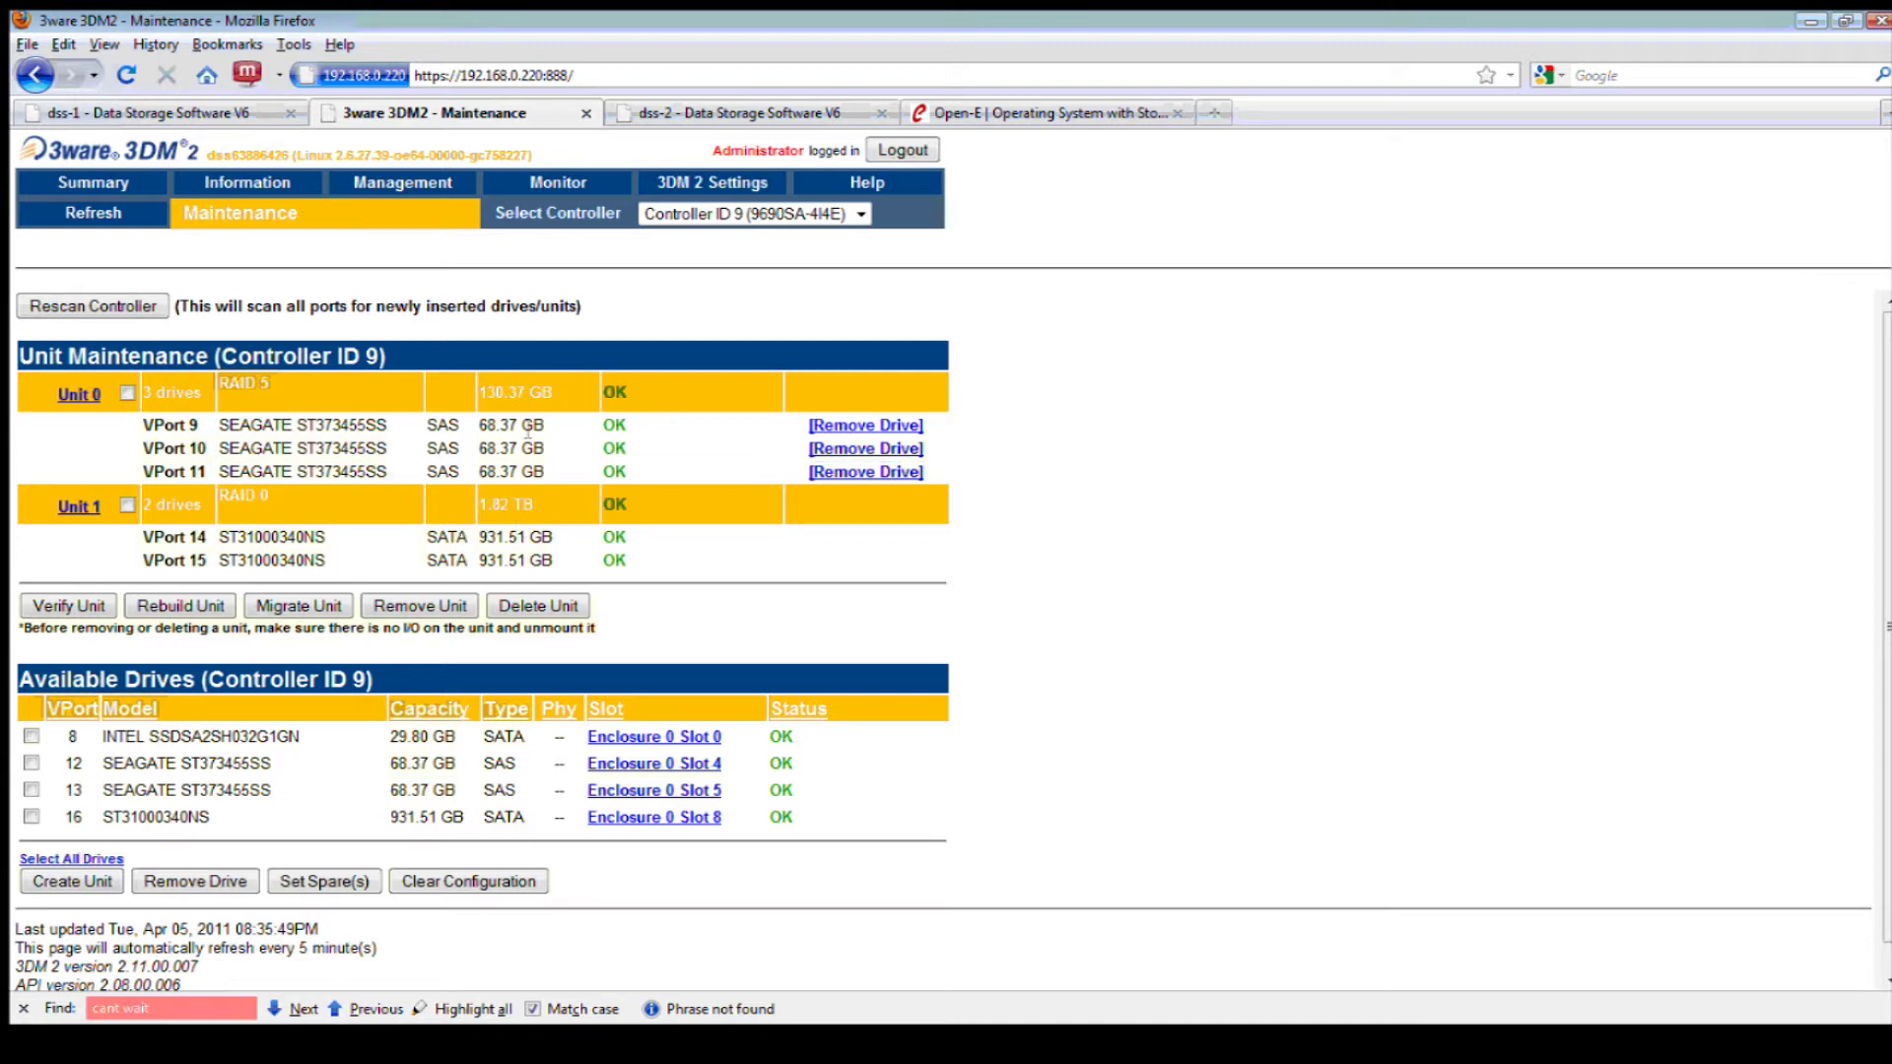
Delete the three-drive RAID 5 Unit 0 and rescan Controller ID 9
left_click_drag(549, 392, 486, 389)
left_click(126, 393)
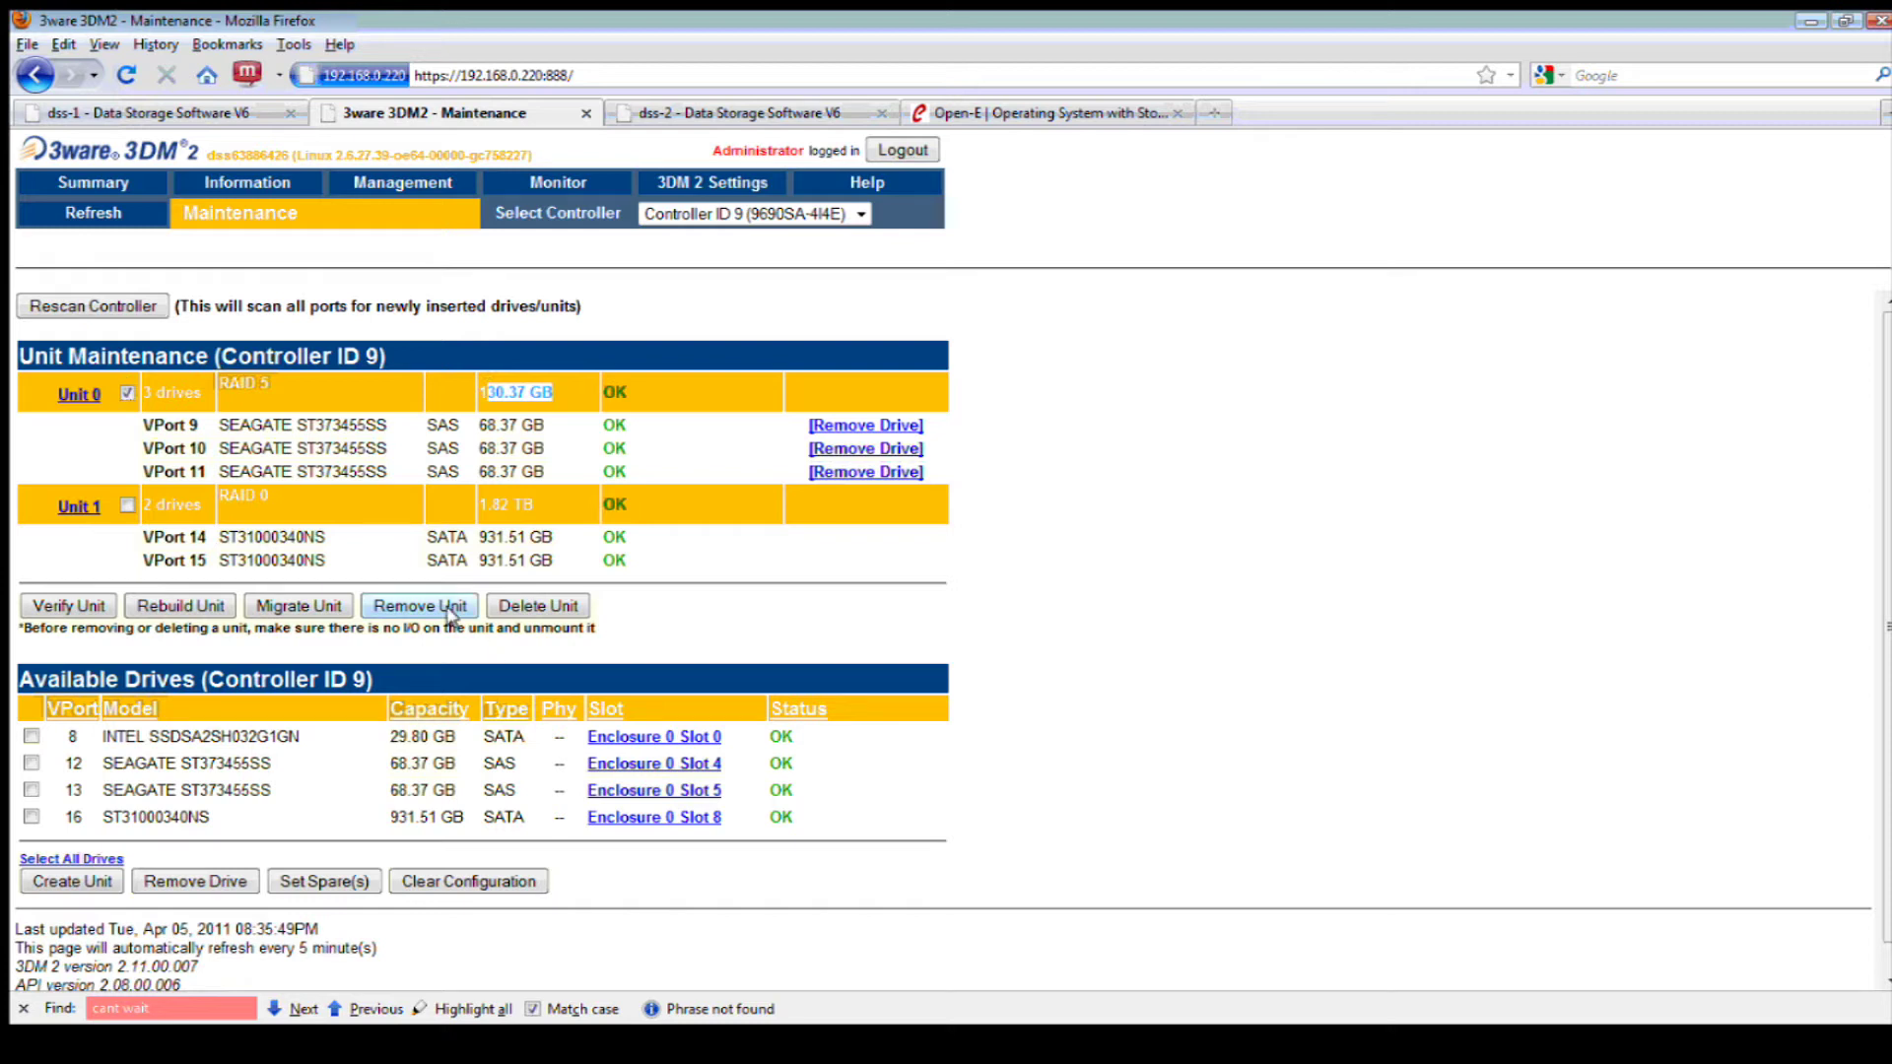
left_click(512, 608)
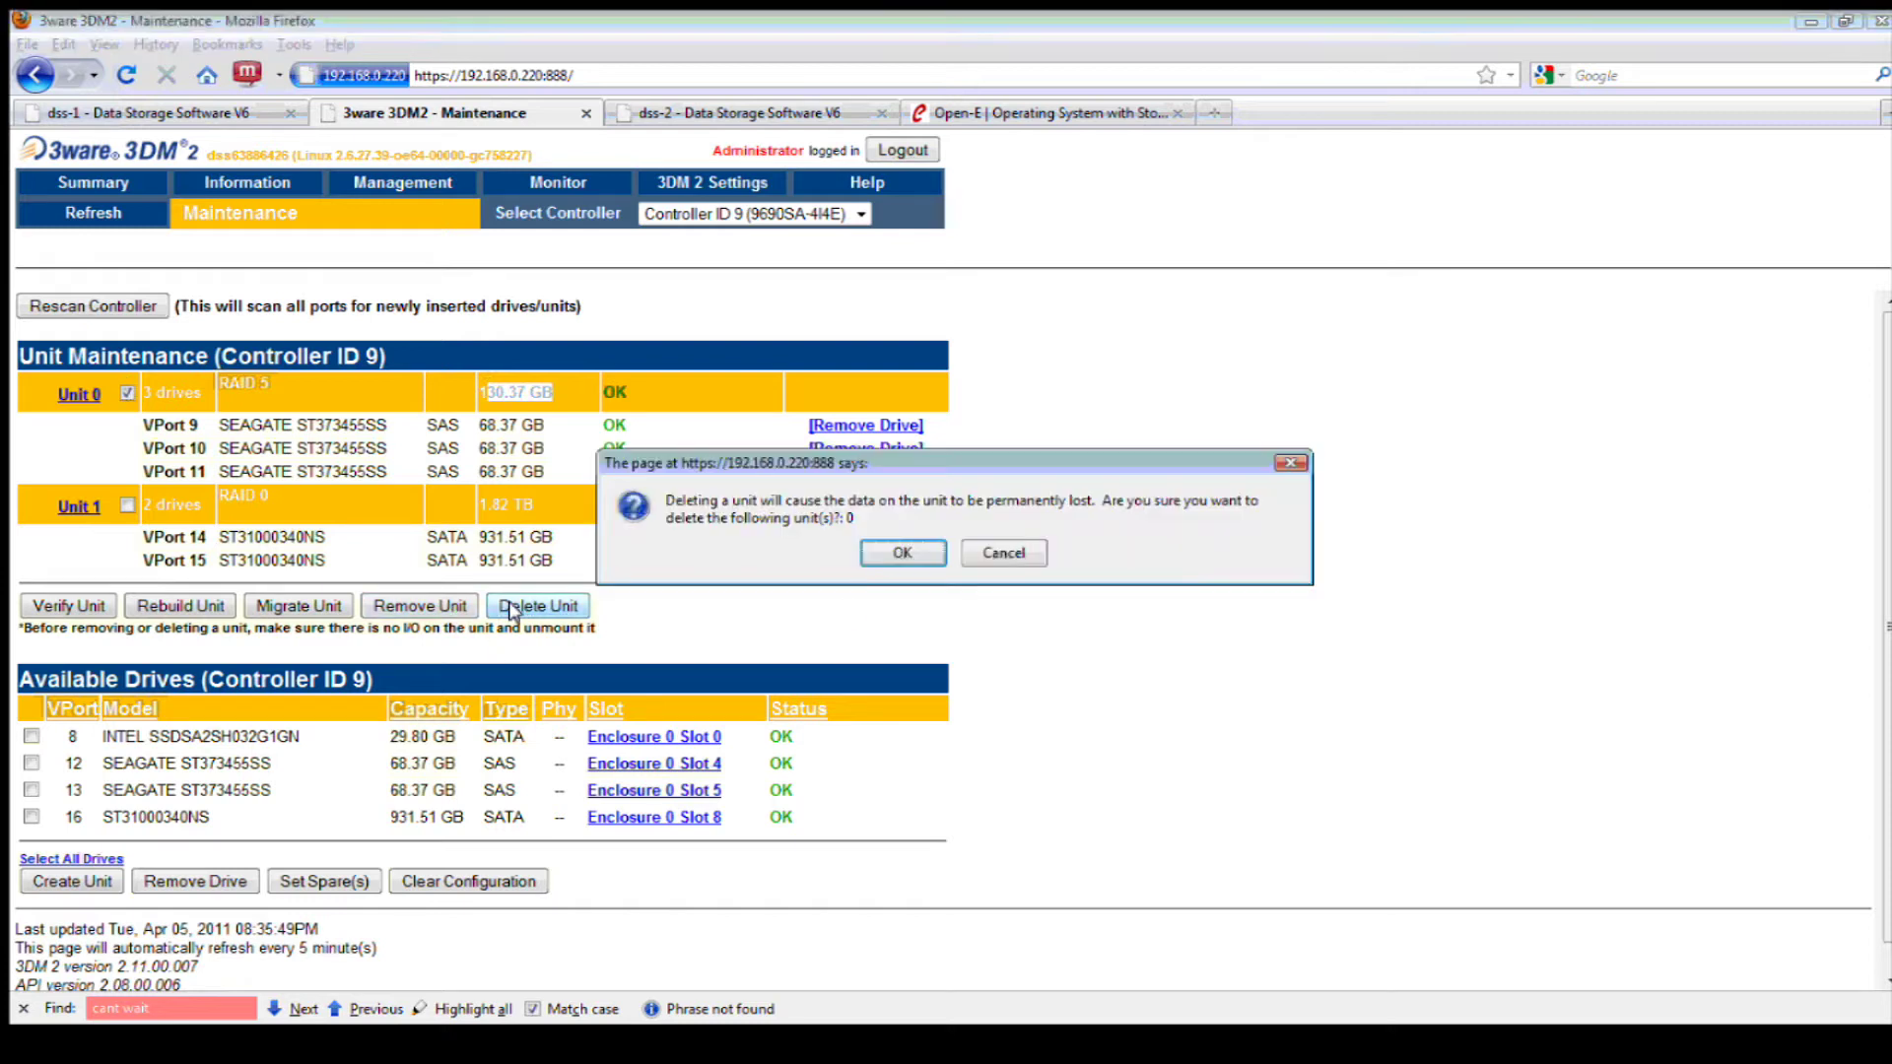
left_click(893, 553)
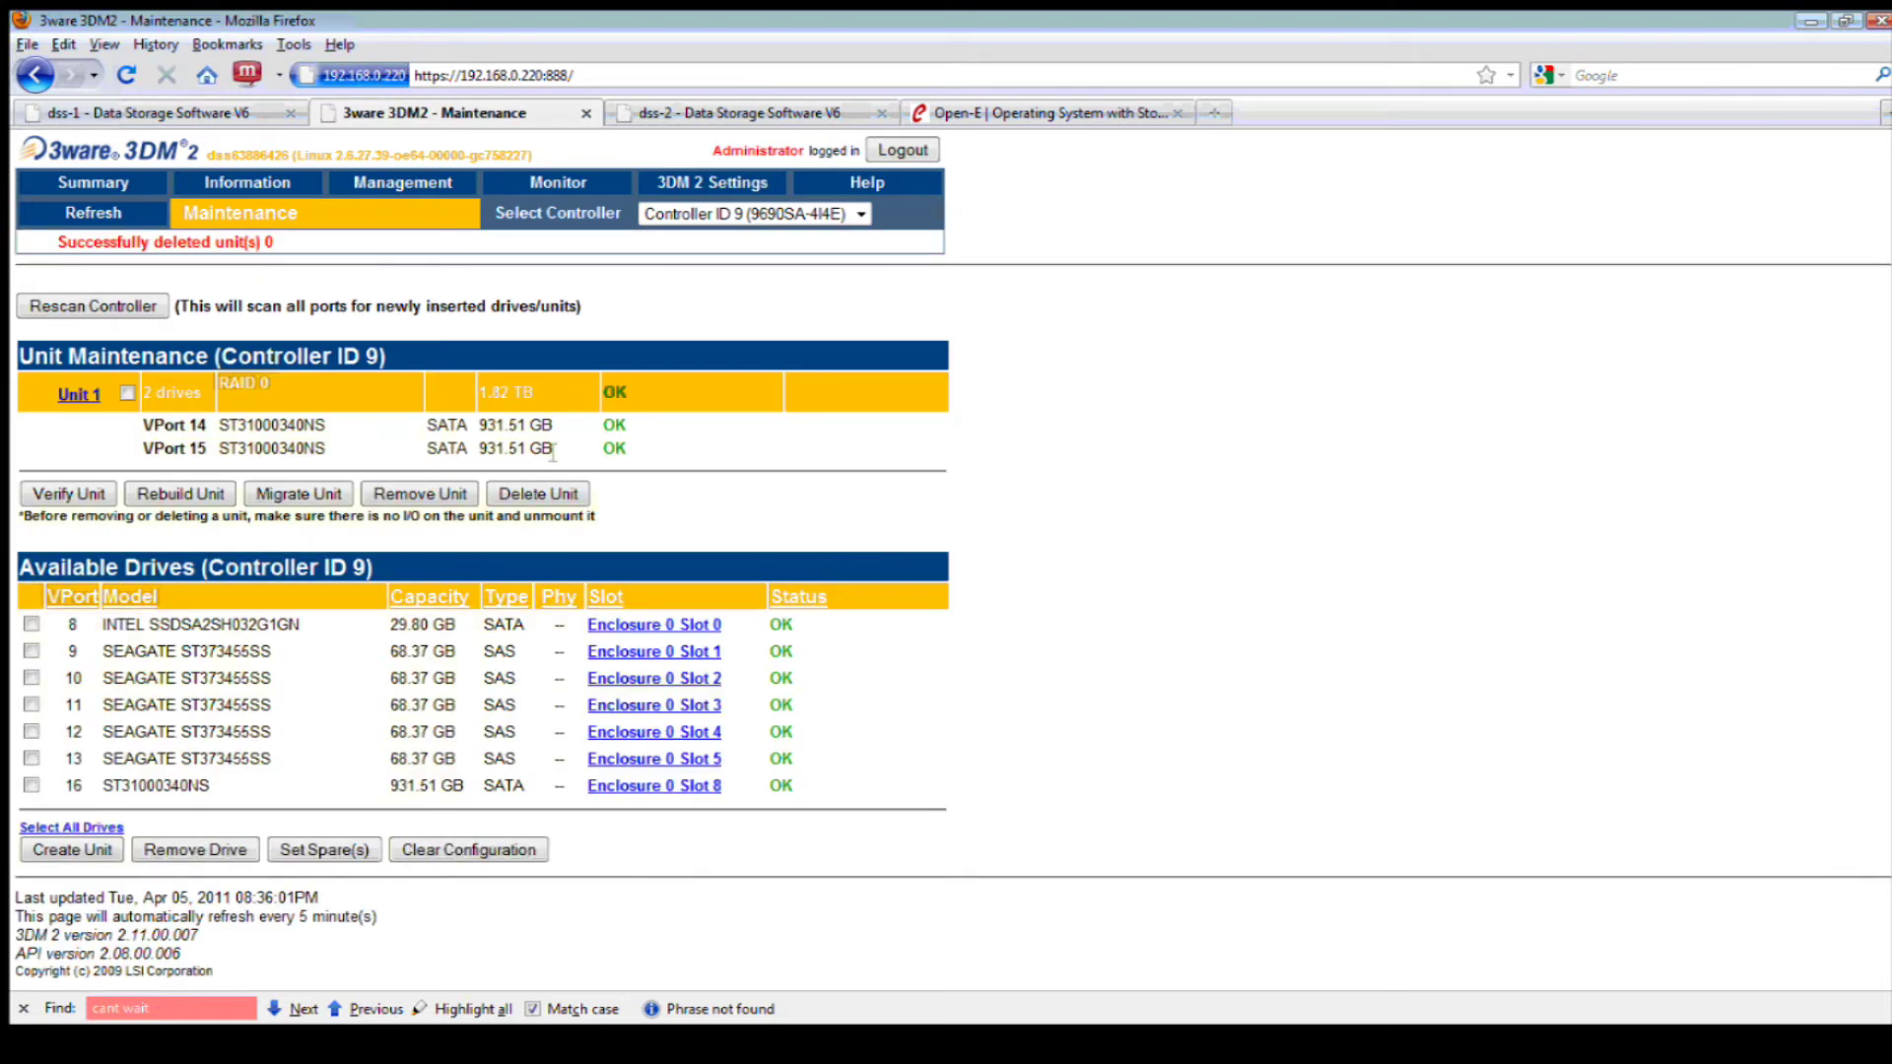
left_click(135, 313)
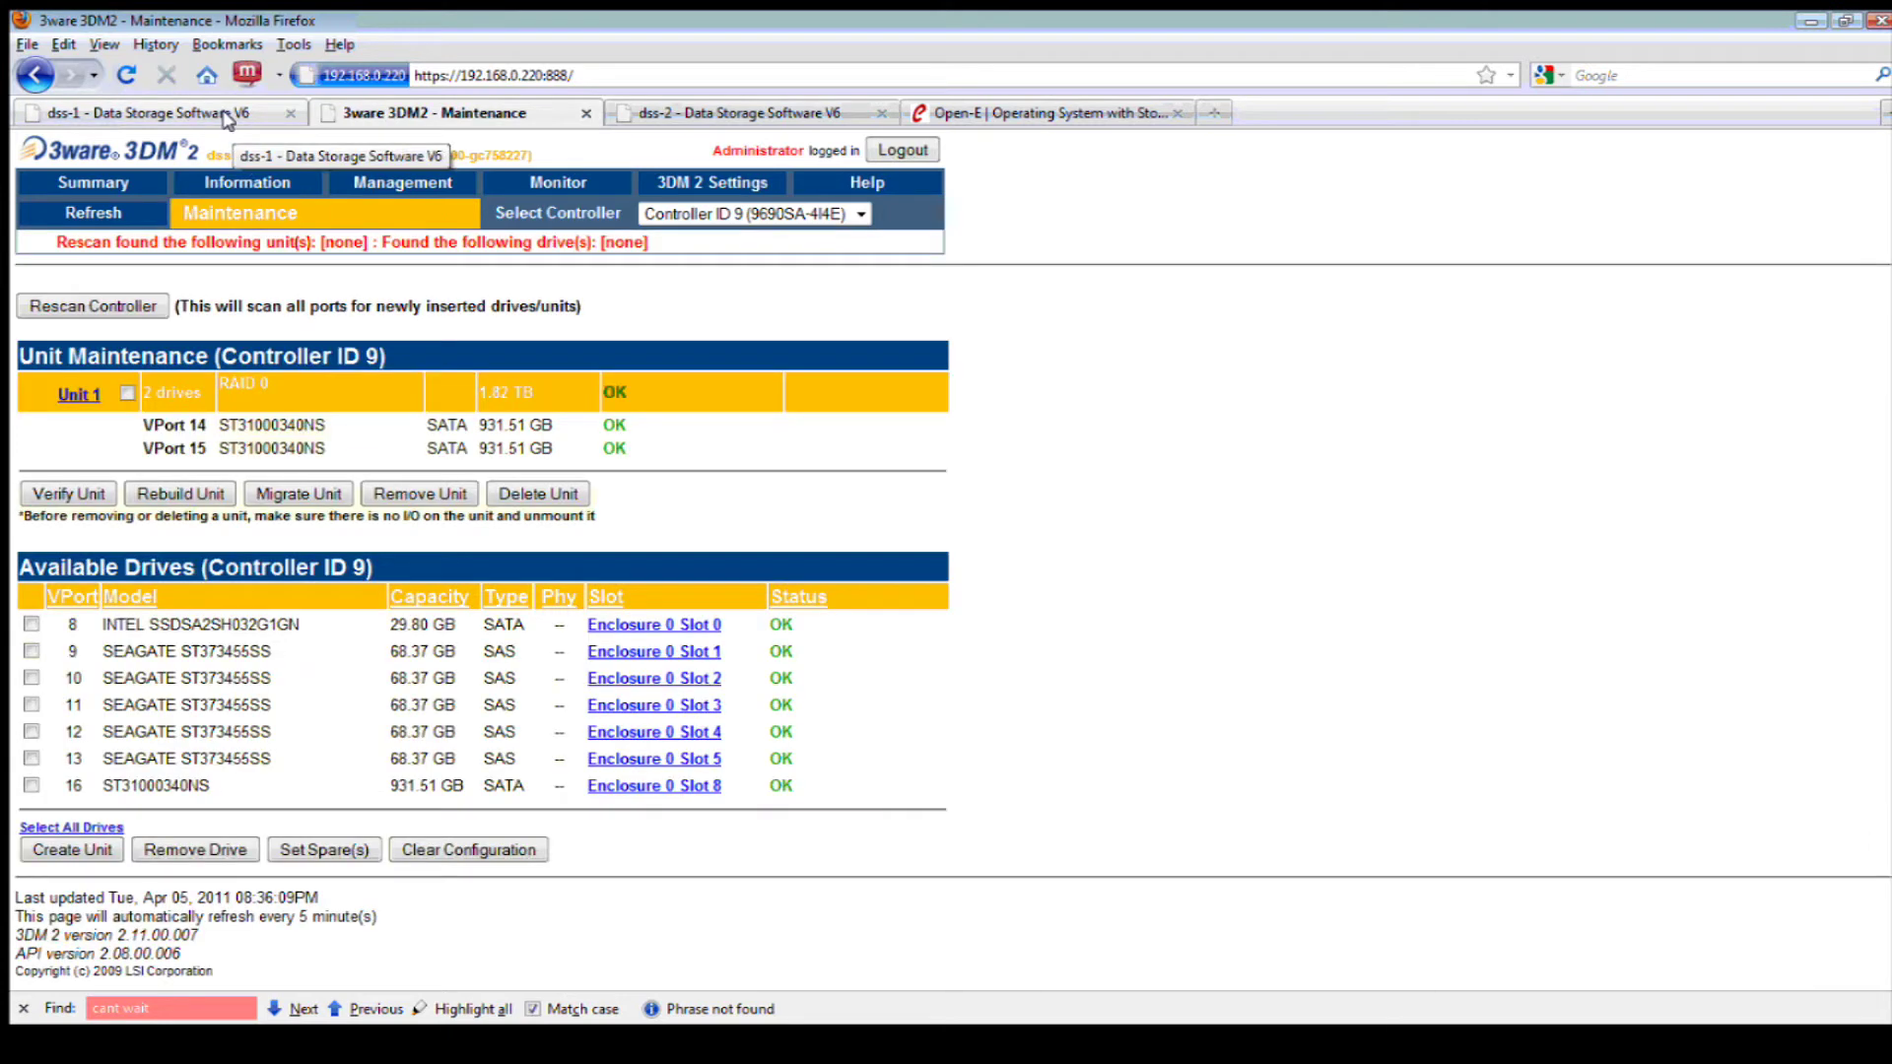
Check the volume groups and units on dss-1 and return to the 3ware Maintenance page
left_click(228, 114)
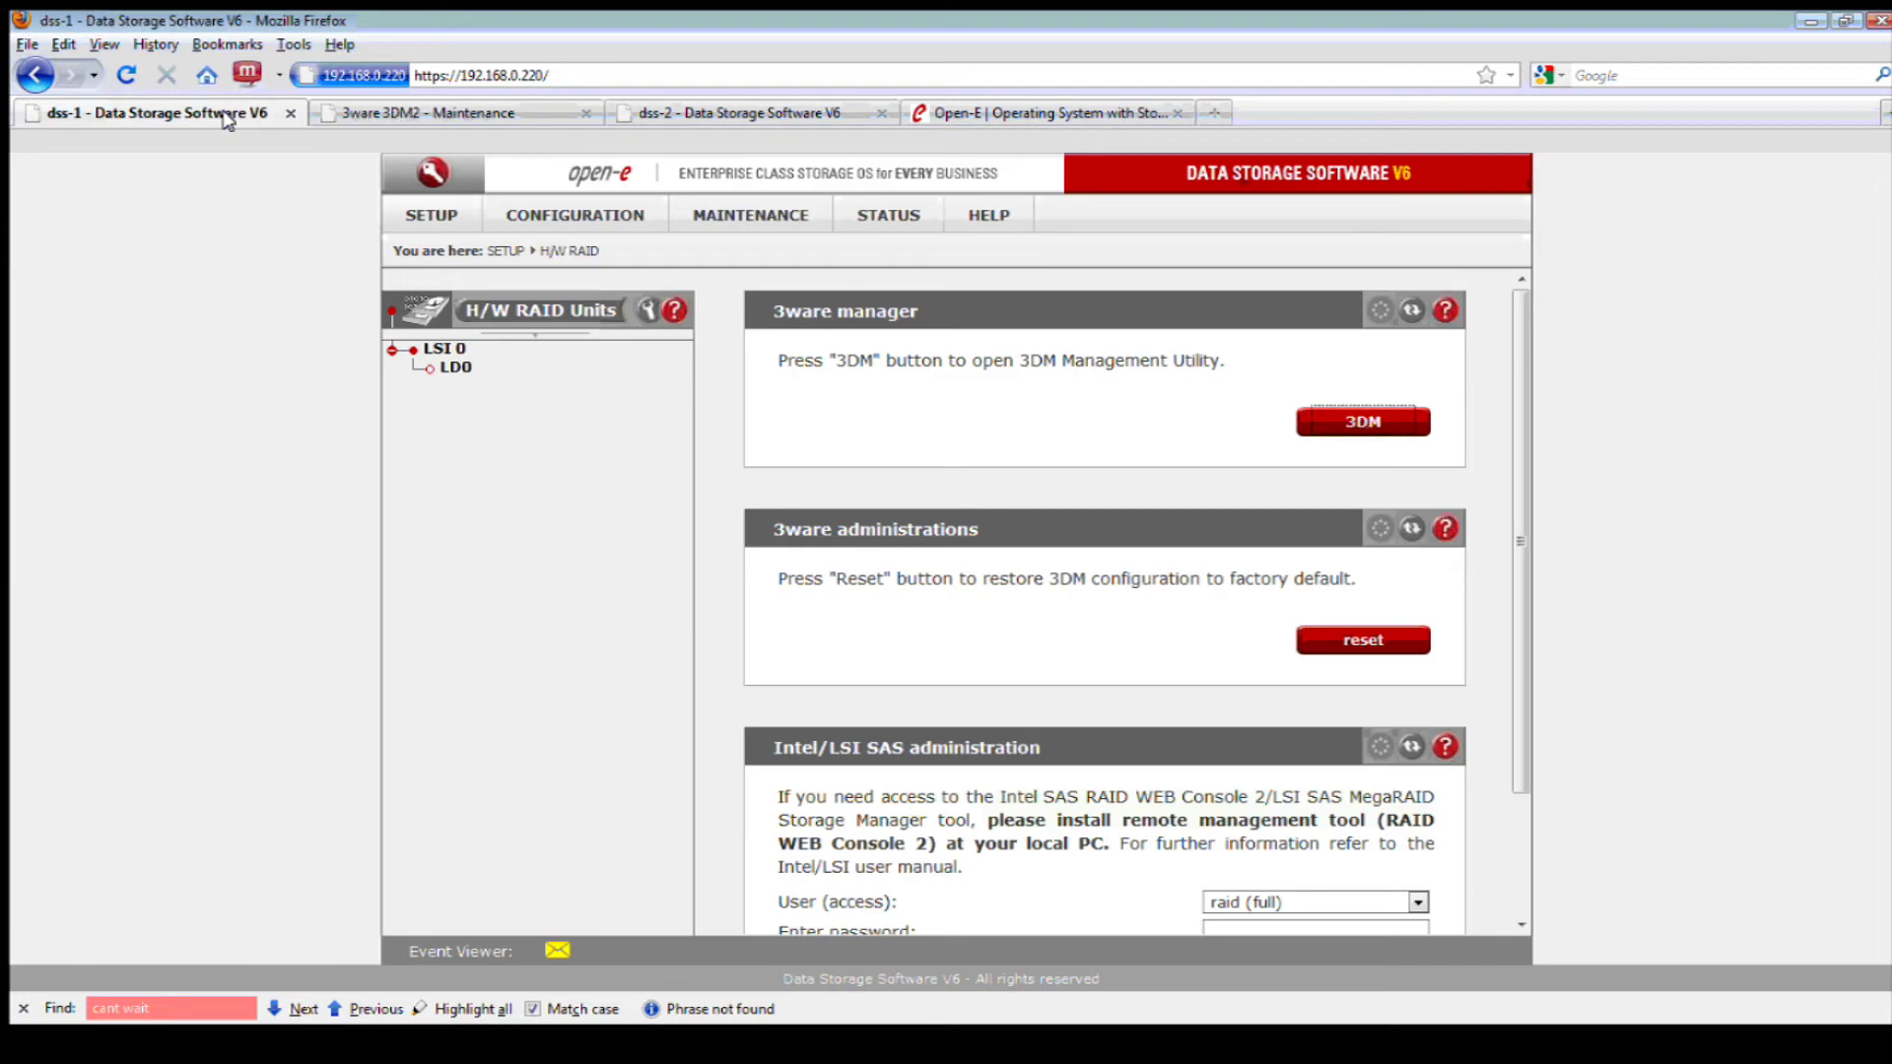
left_click(514, 217)
mouse_move(511, 244)
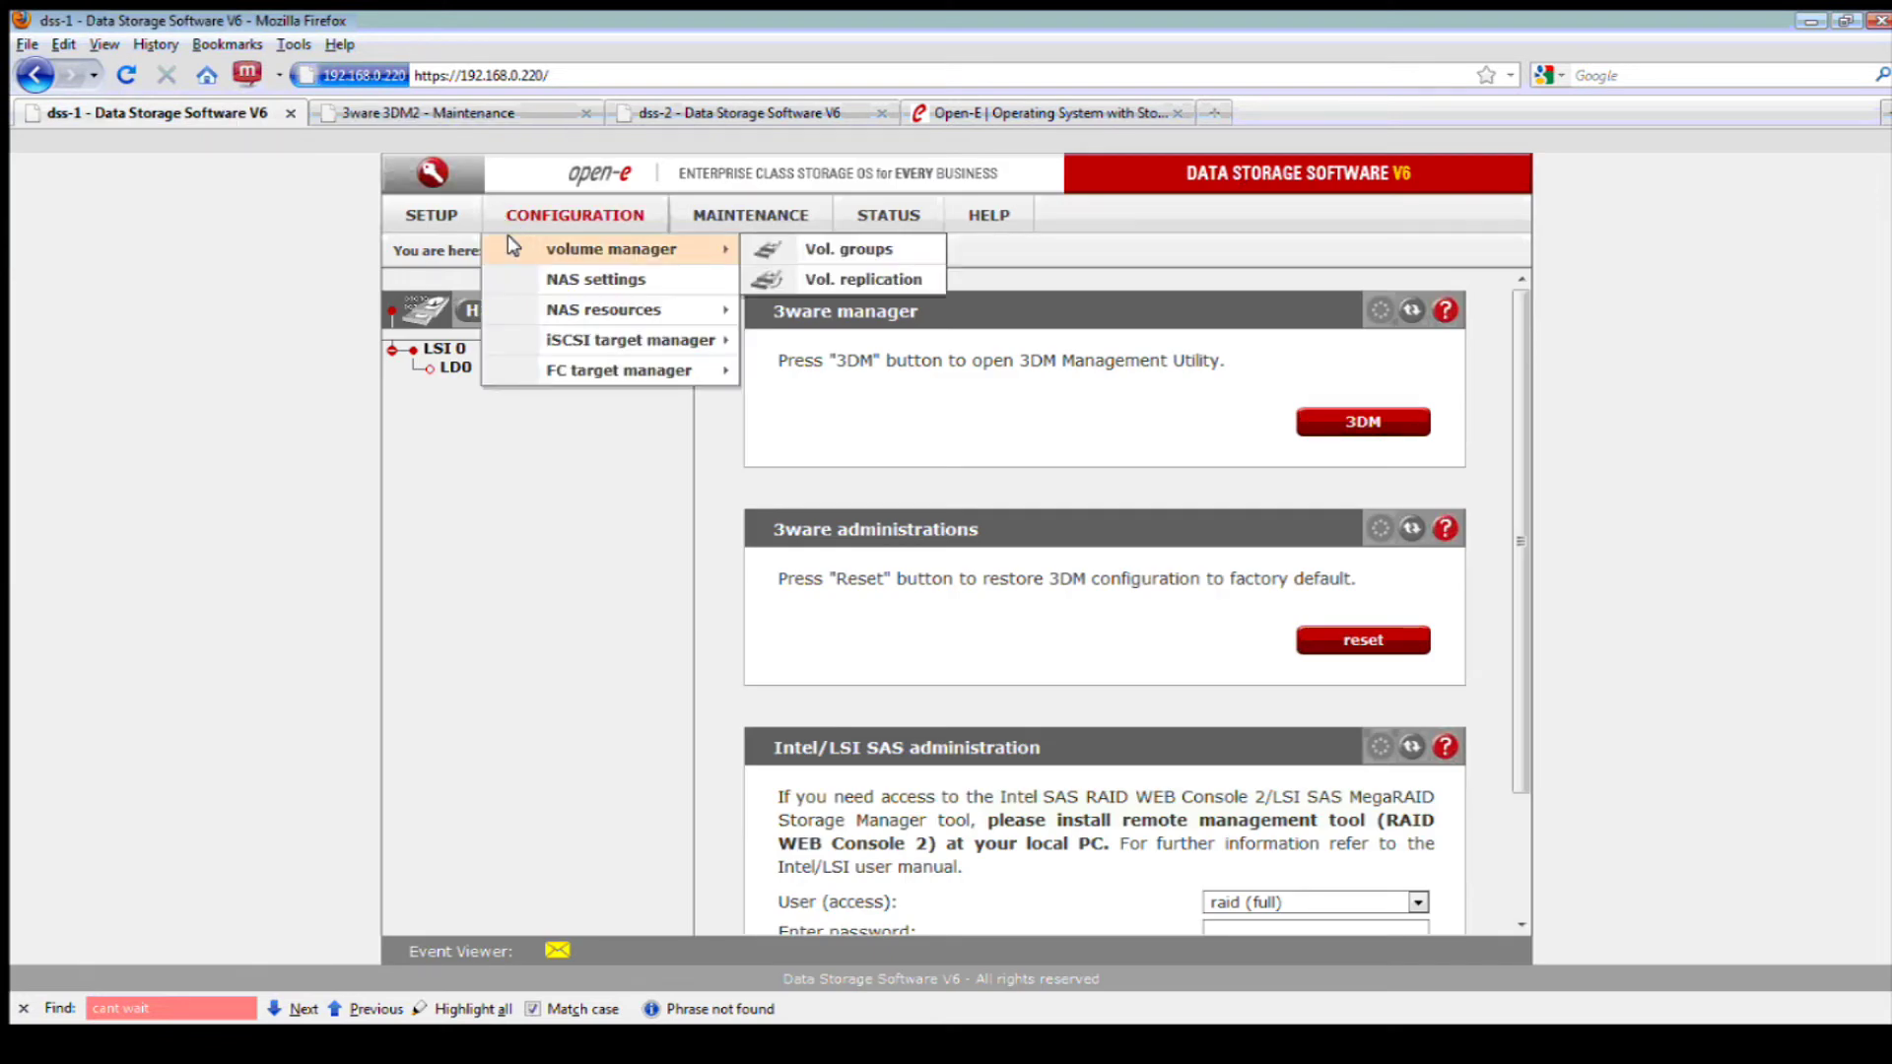
left_click(781, 252)
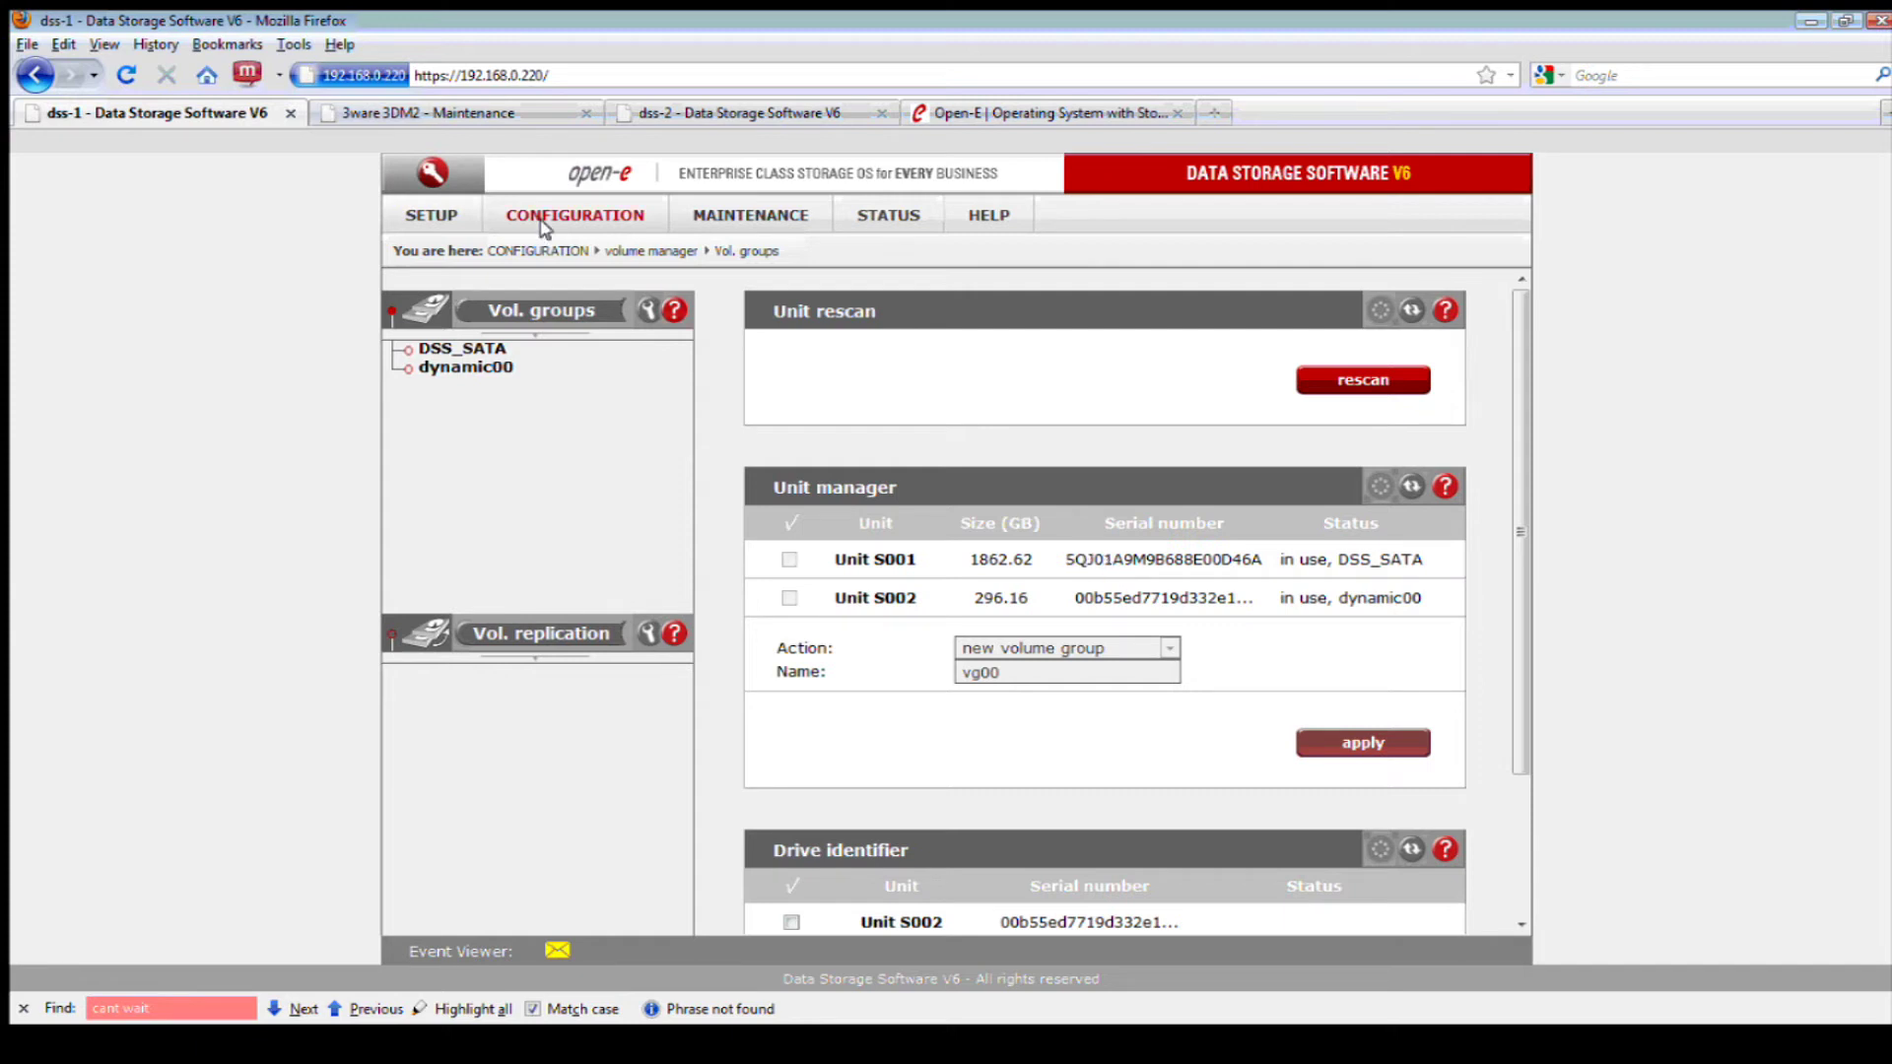
left_click(447, 115)
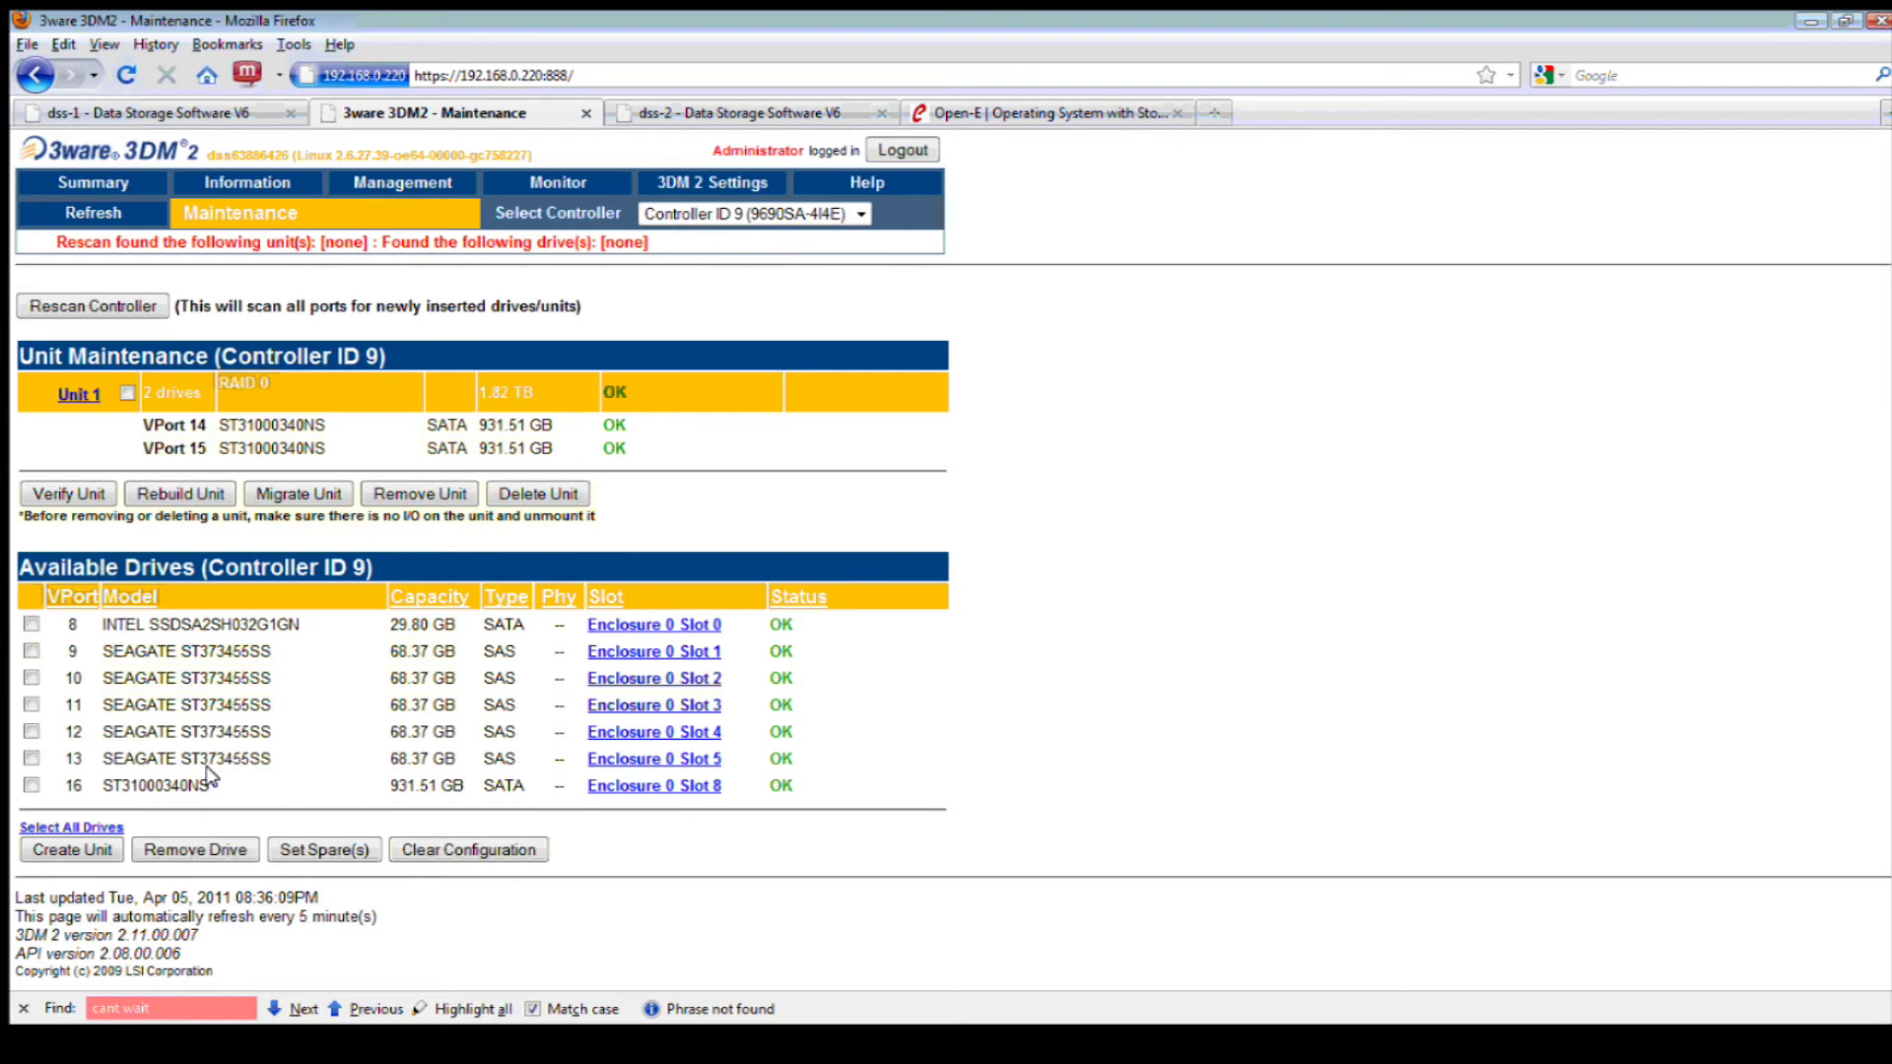
Select the five SEAGATE ST373455SS drives on VPorts 9 to 13 and start creating a unit from them
left_click(31, 651)
left_click(31, 678)
left_click(31, 704)
left_click(31, 731)
left_click(30, 758)
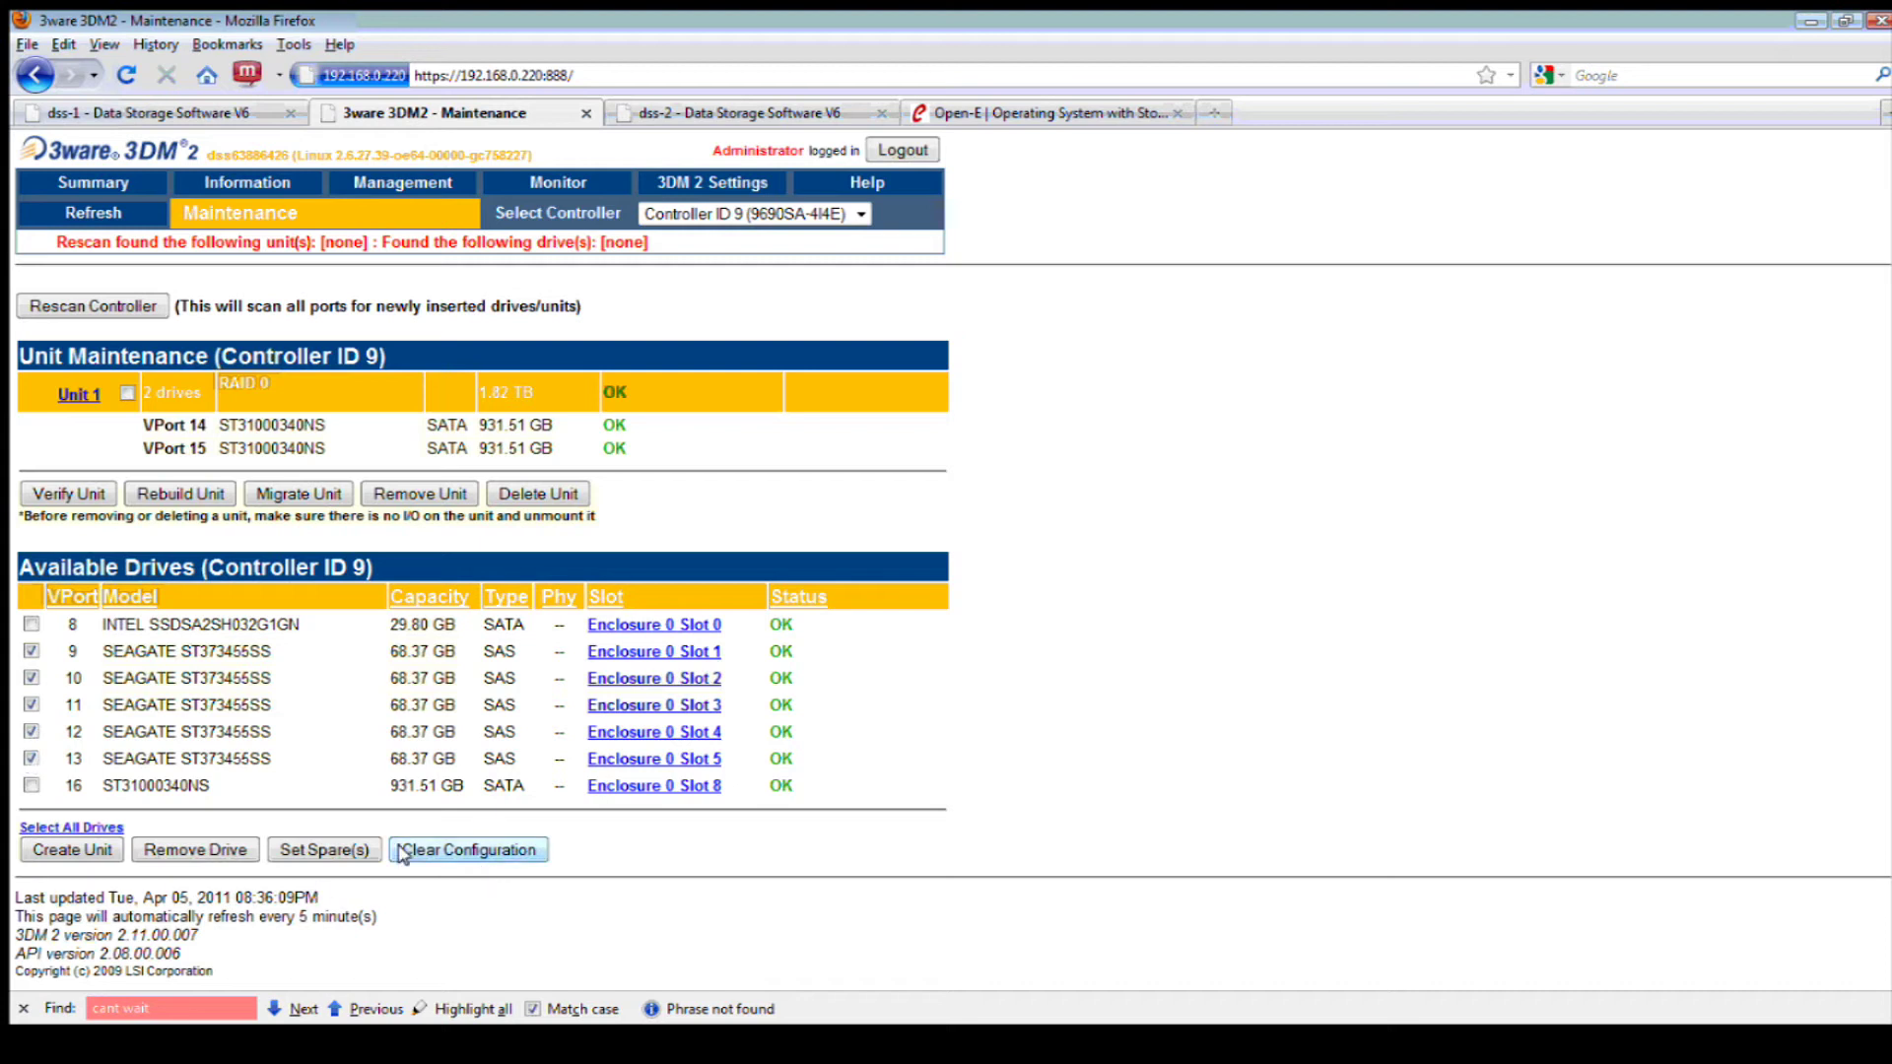
left_click(71, 851)
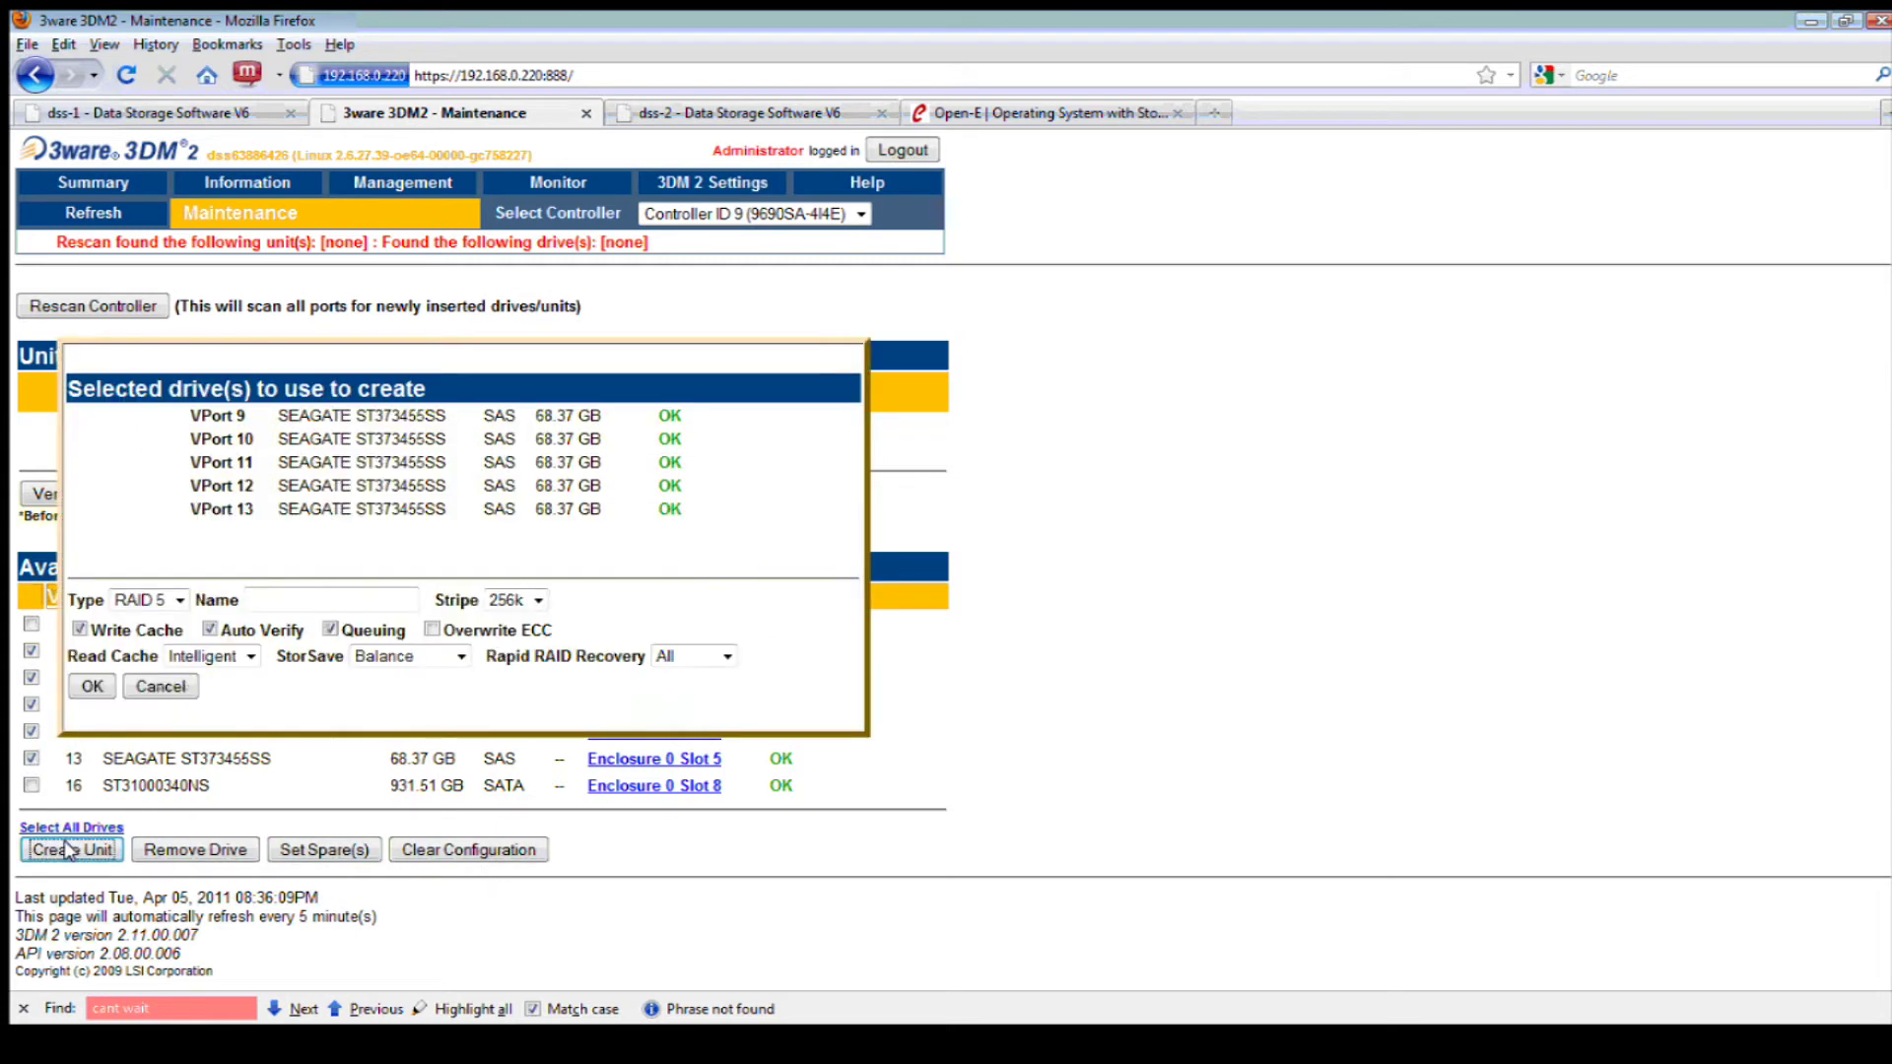
Create the unit as RAID 0 with Intelligent read cache and the Performance StorSave profile
left_click(219, 658)
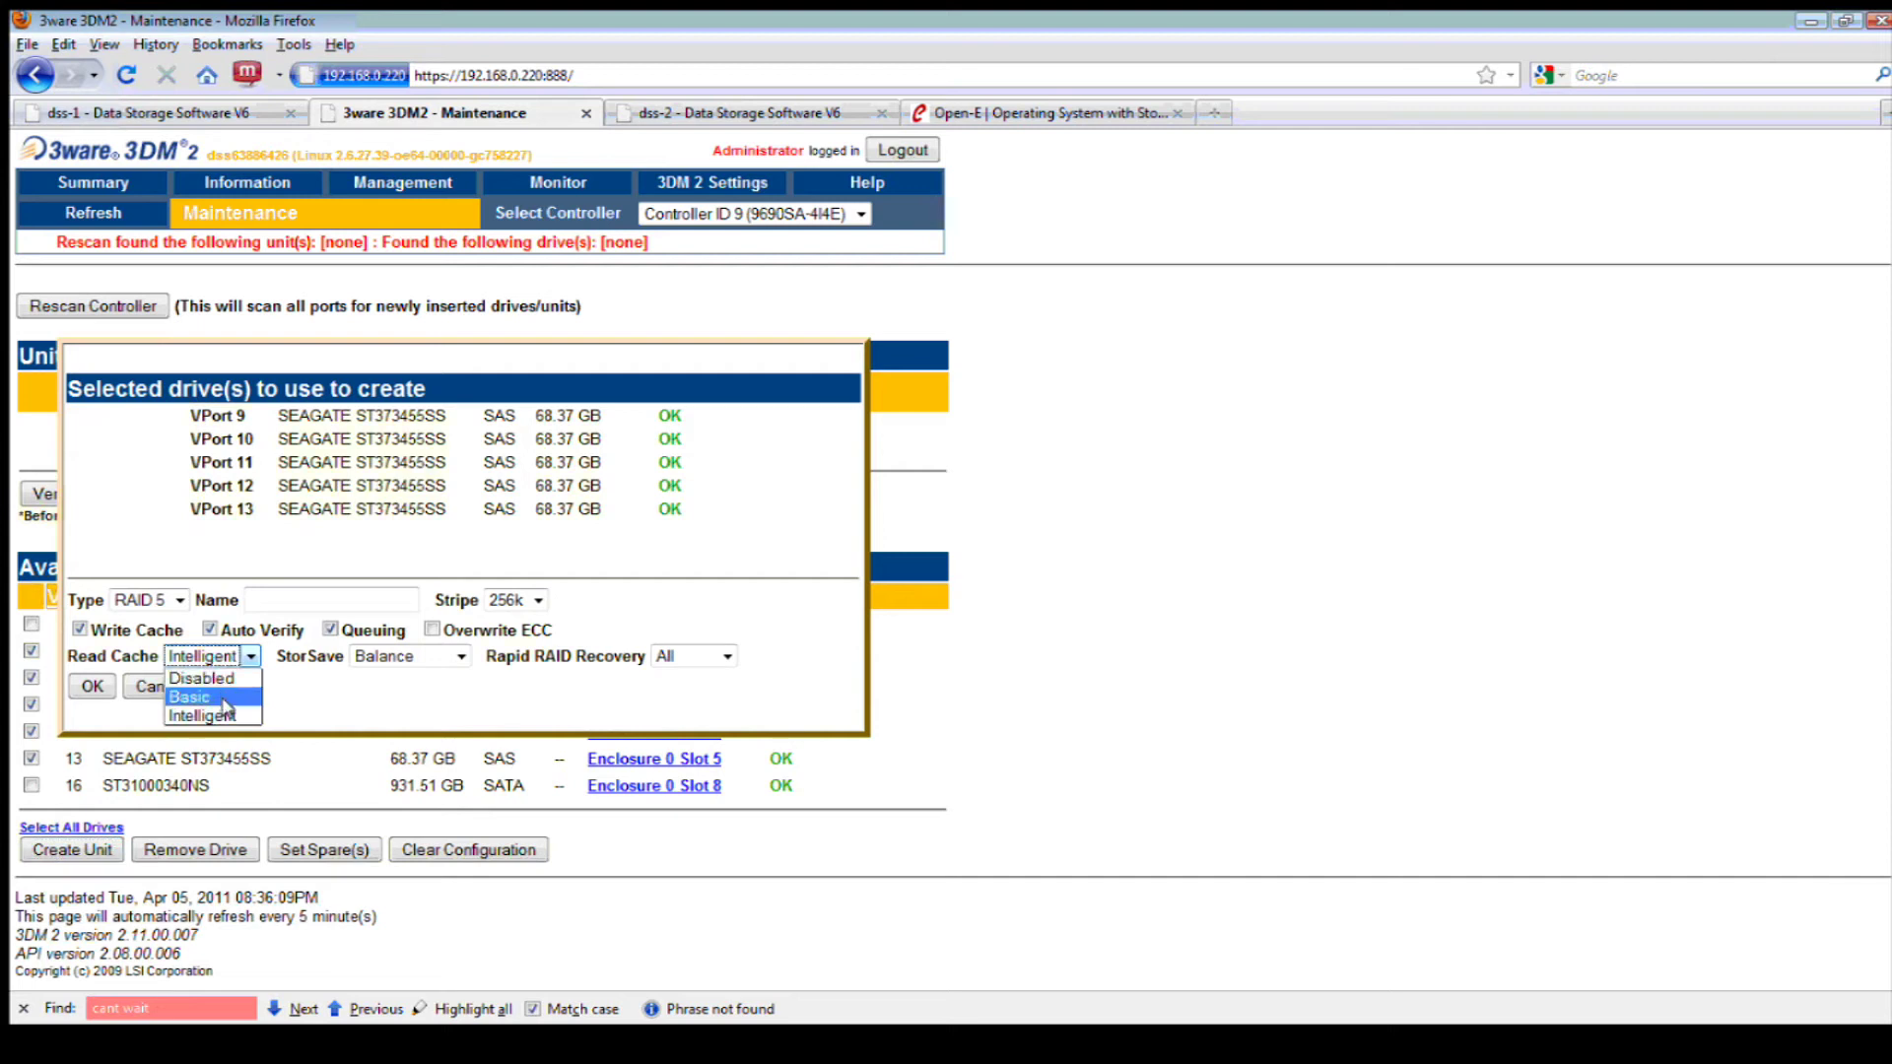
left_click(212, 715)
left_click(455, 656)
left_click(431, 723)
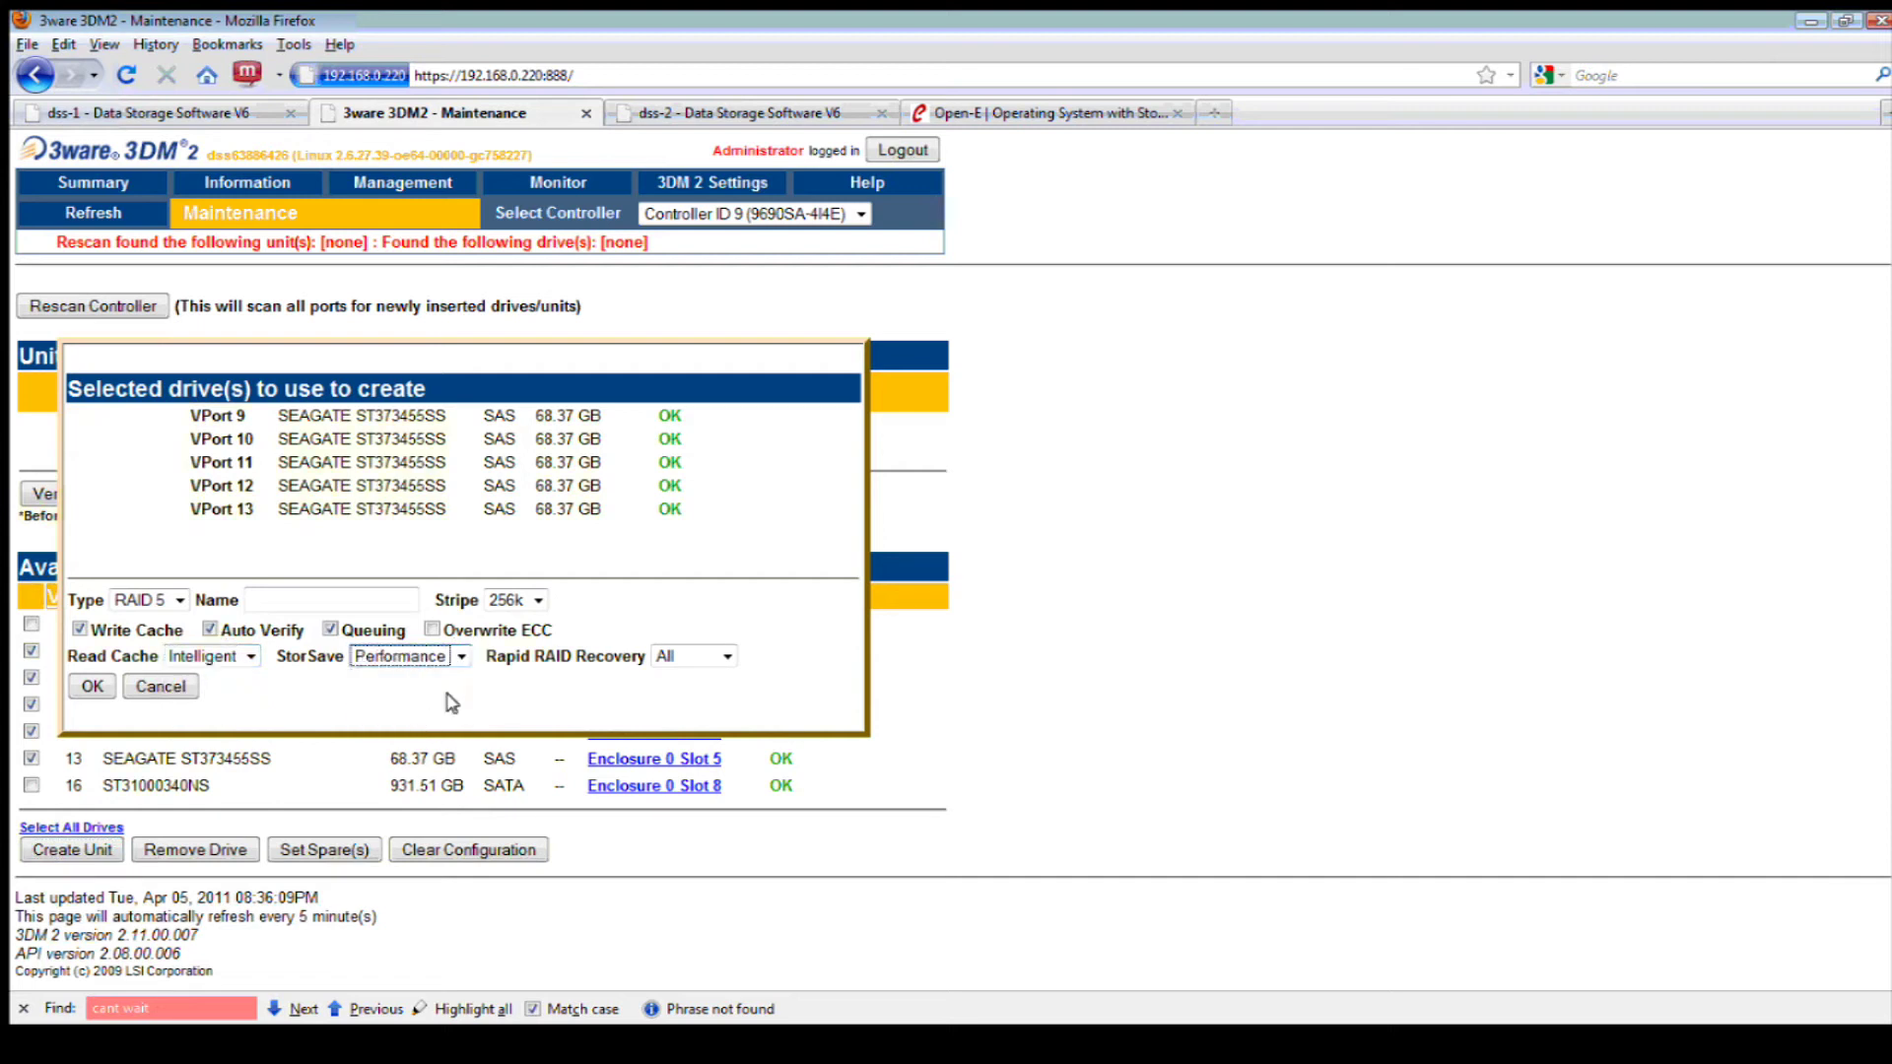
left_click(162, 600)
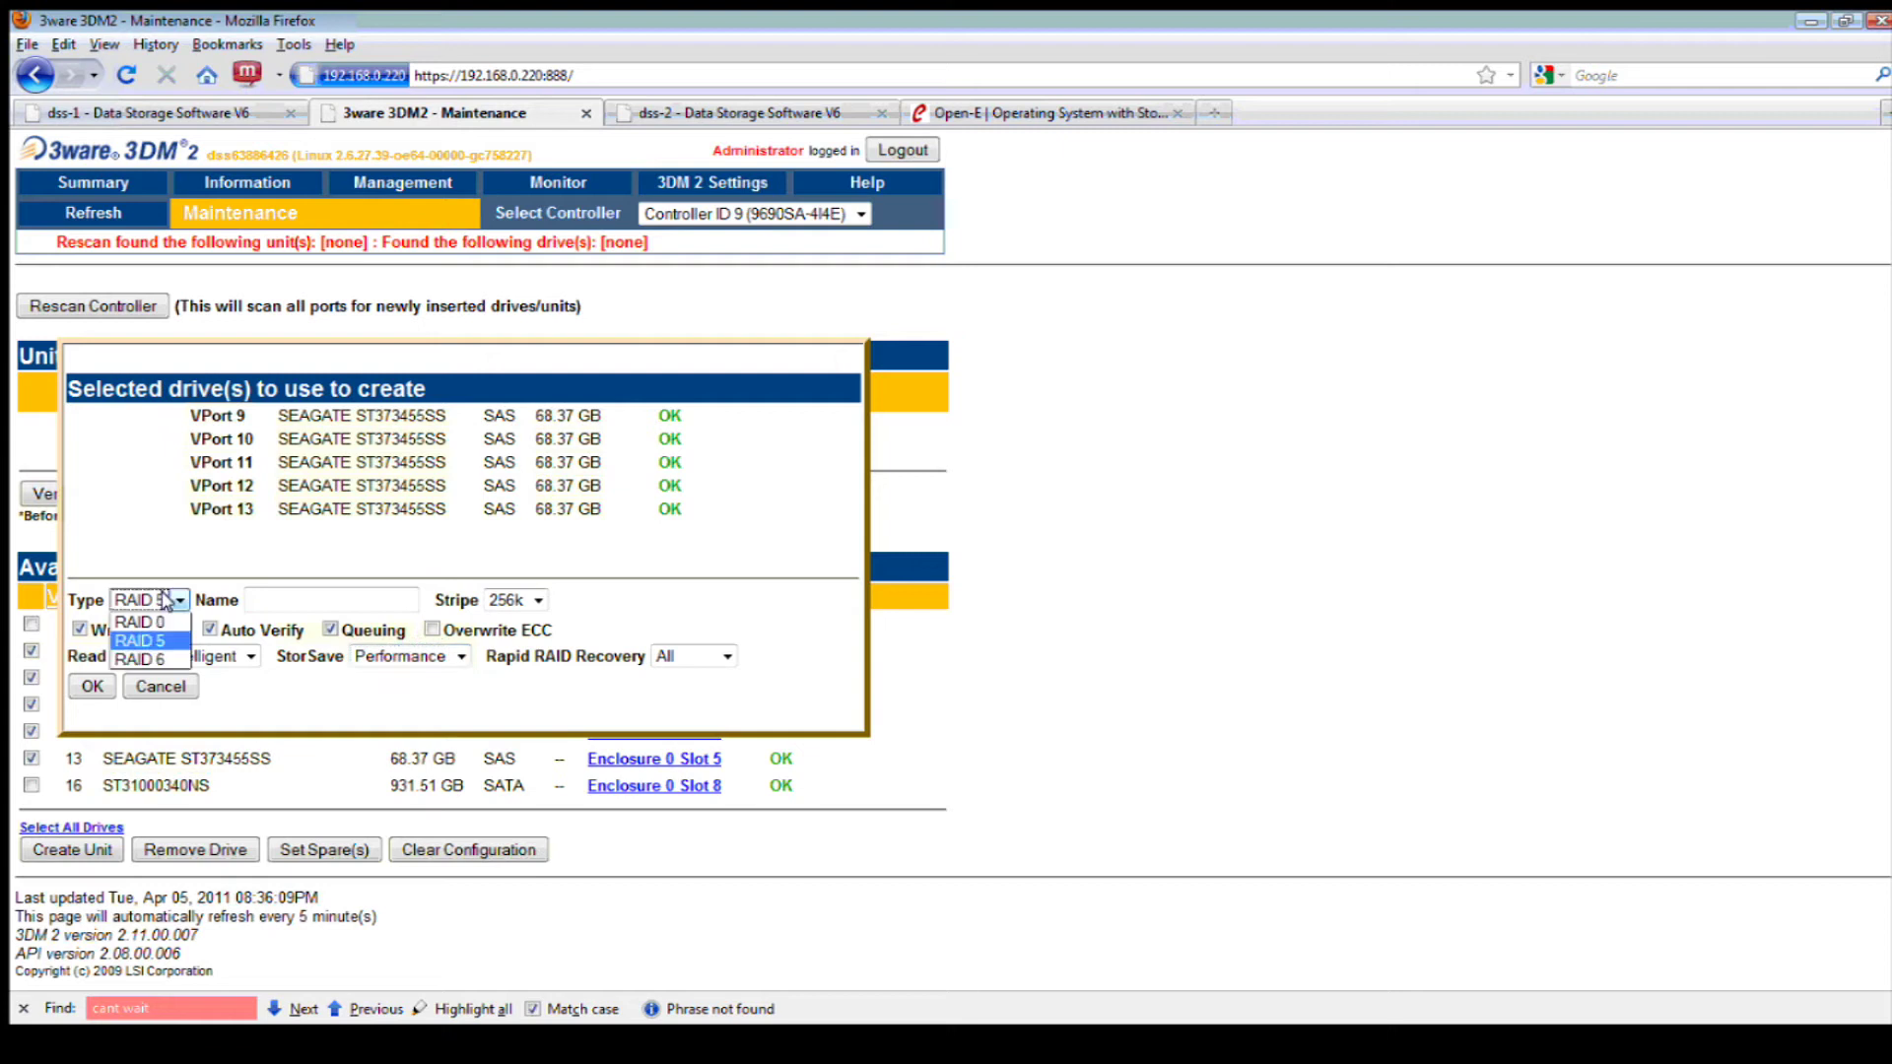
left_click(138, 615)
left_click(92, 687)
left_click(901, 553)
left_click(897, 553)
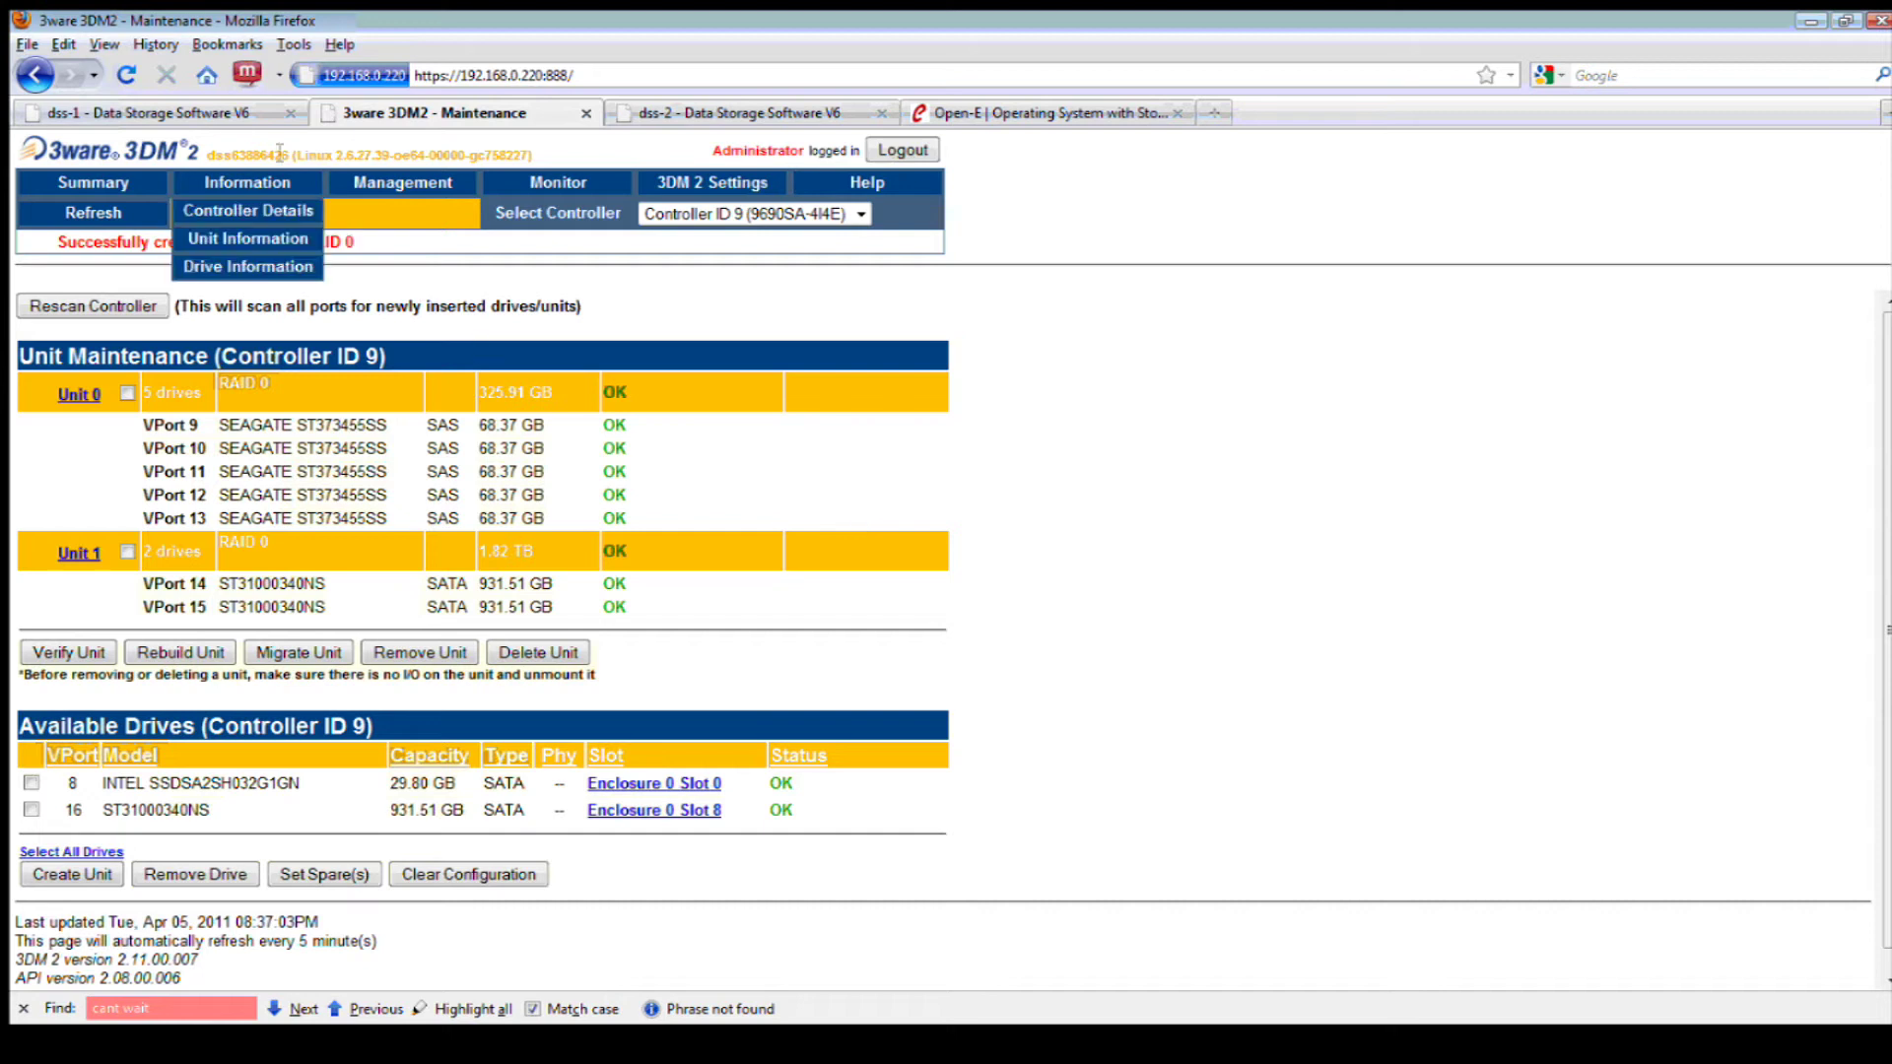
On dss-1, create a new dynamic volume named dynamic01 from the available Unit S004 and accept erasing its data
left_click(233, 113)
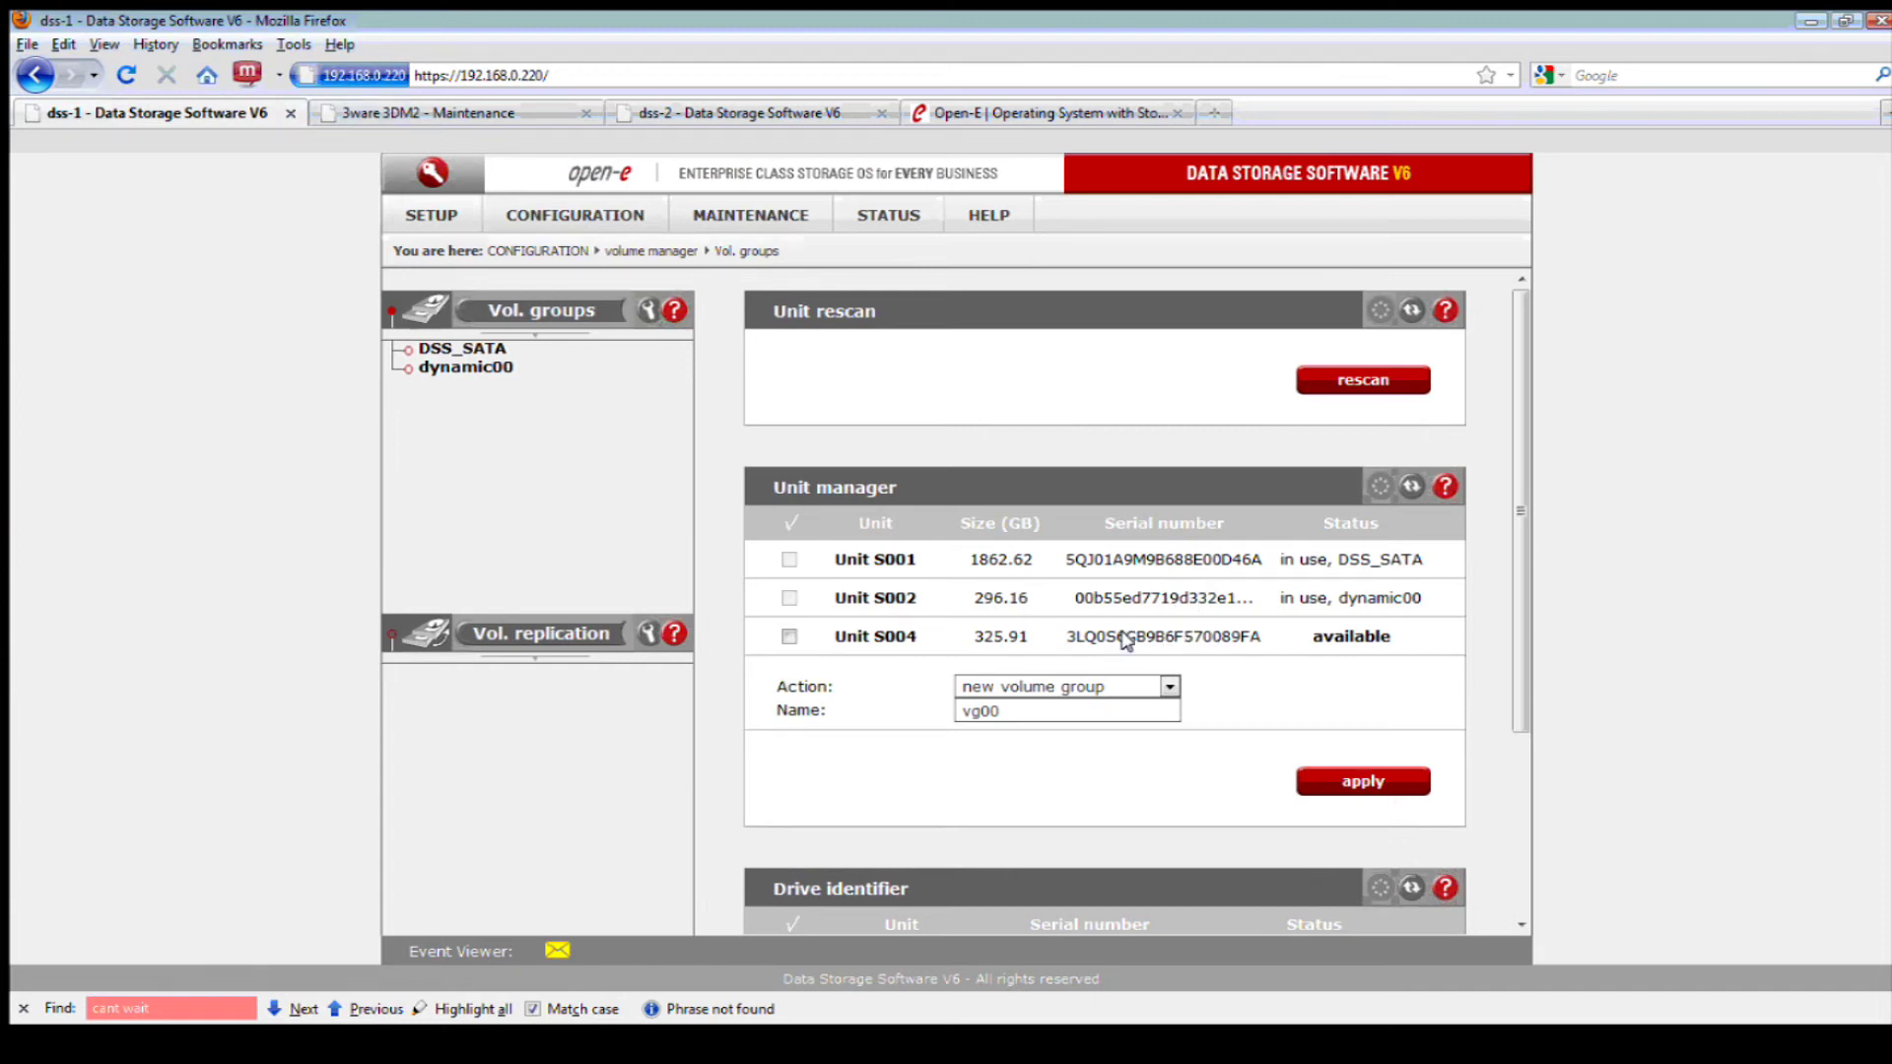
left_click(790, 635)
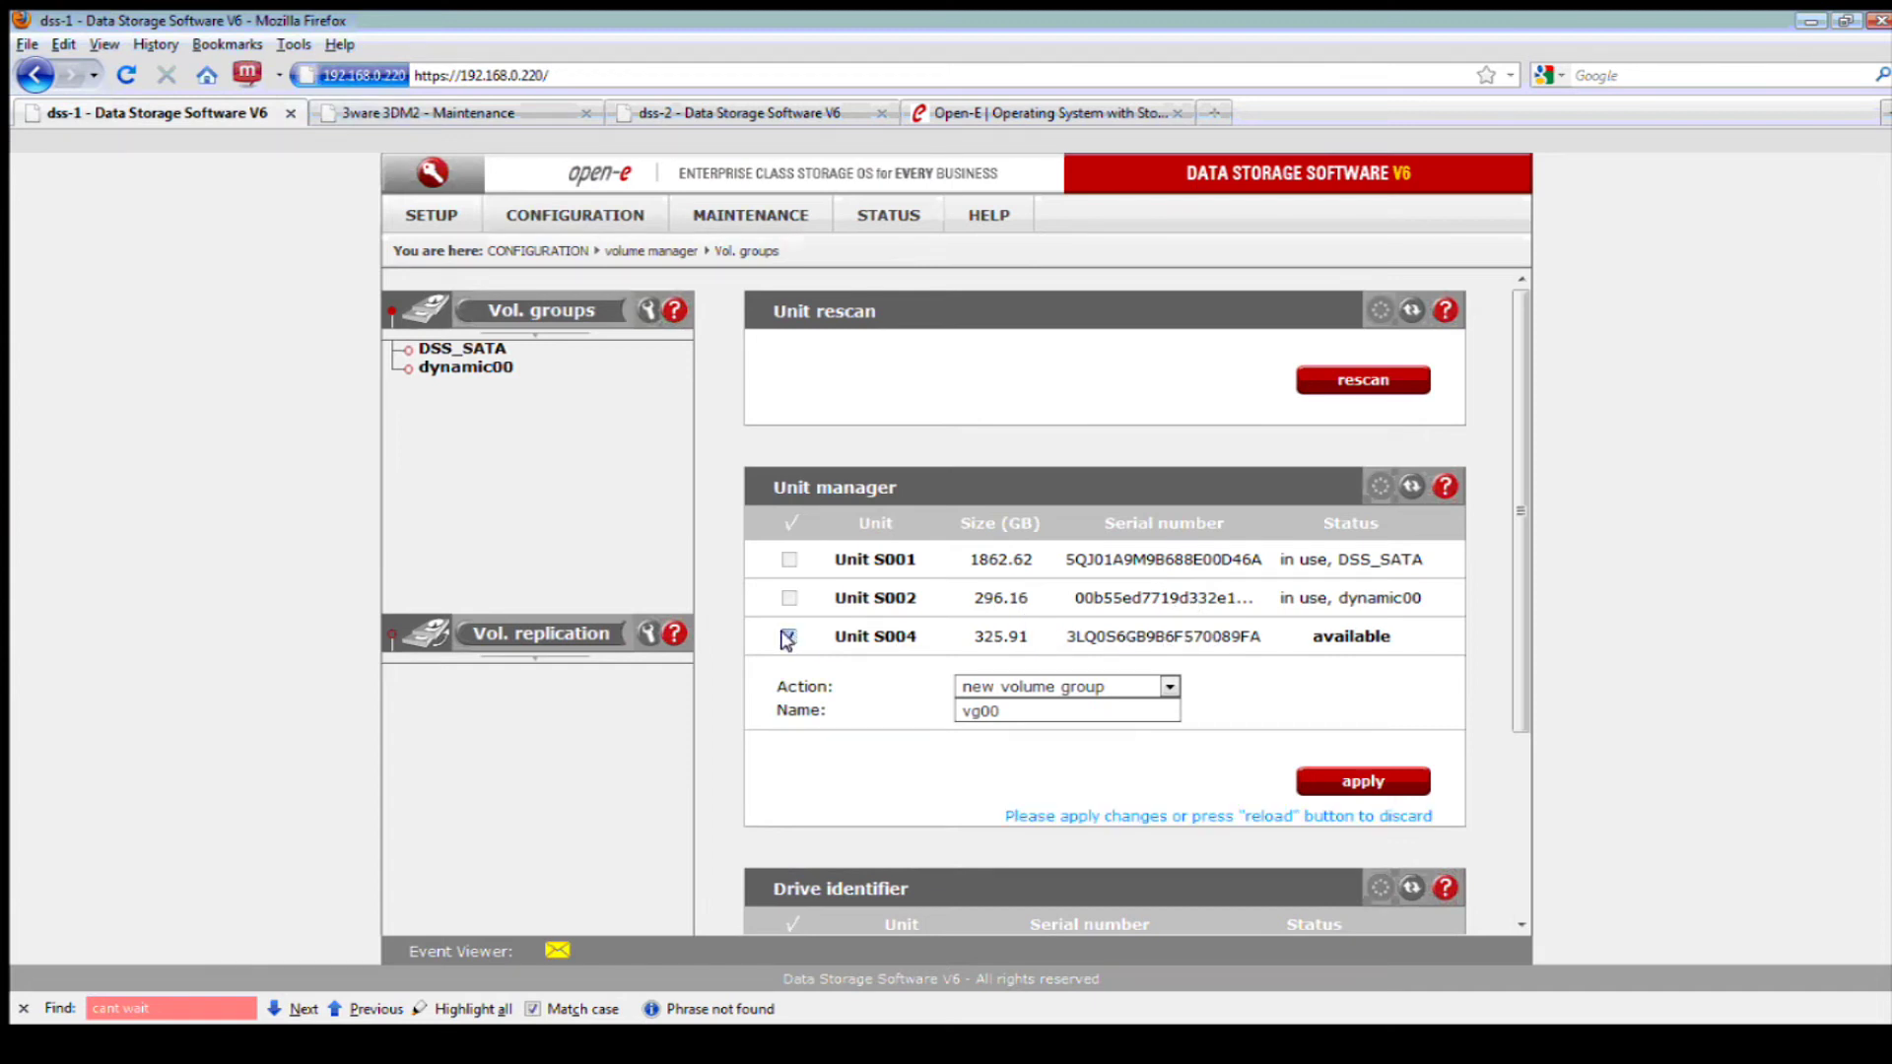
left_click(1051, 684)
left_click(1044, 728)
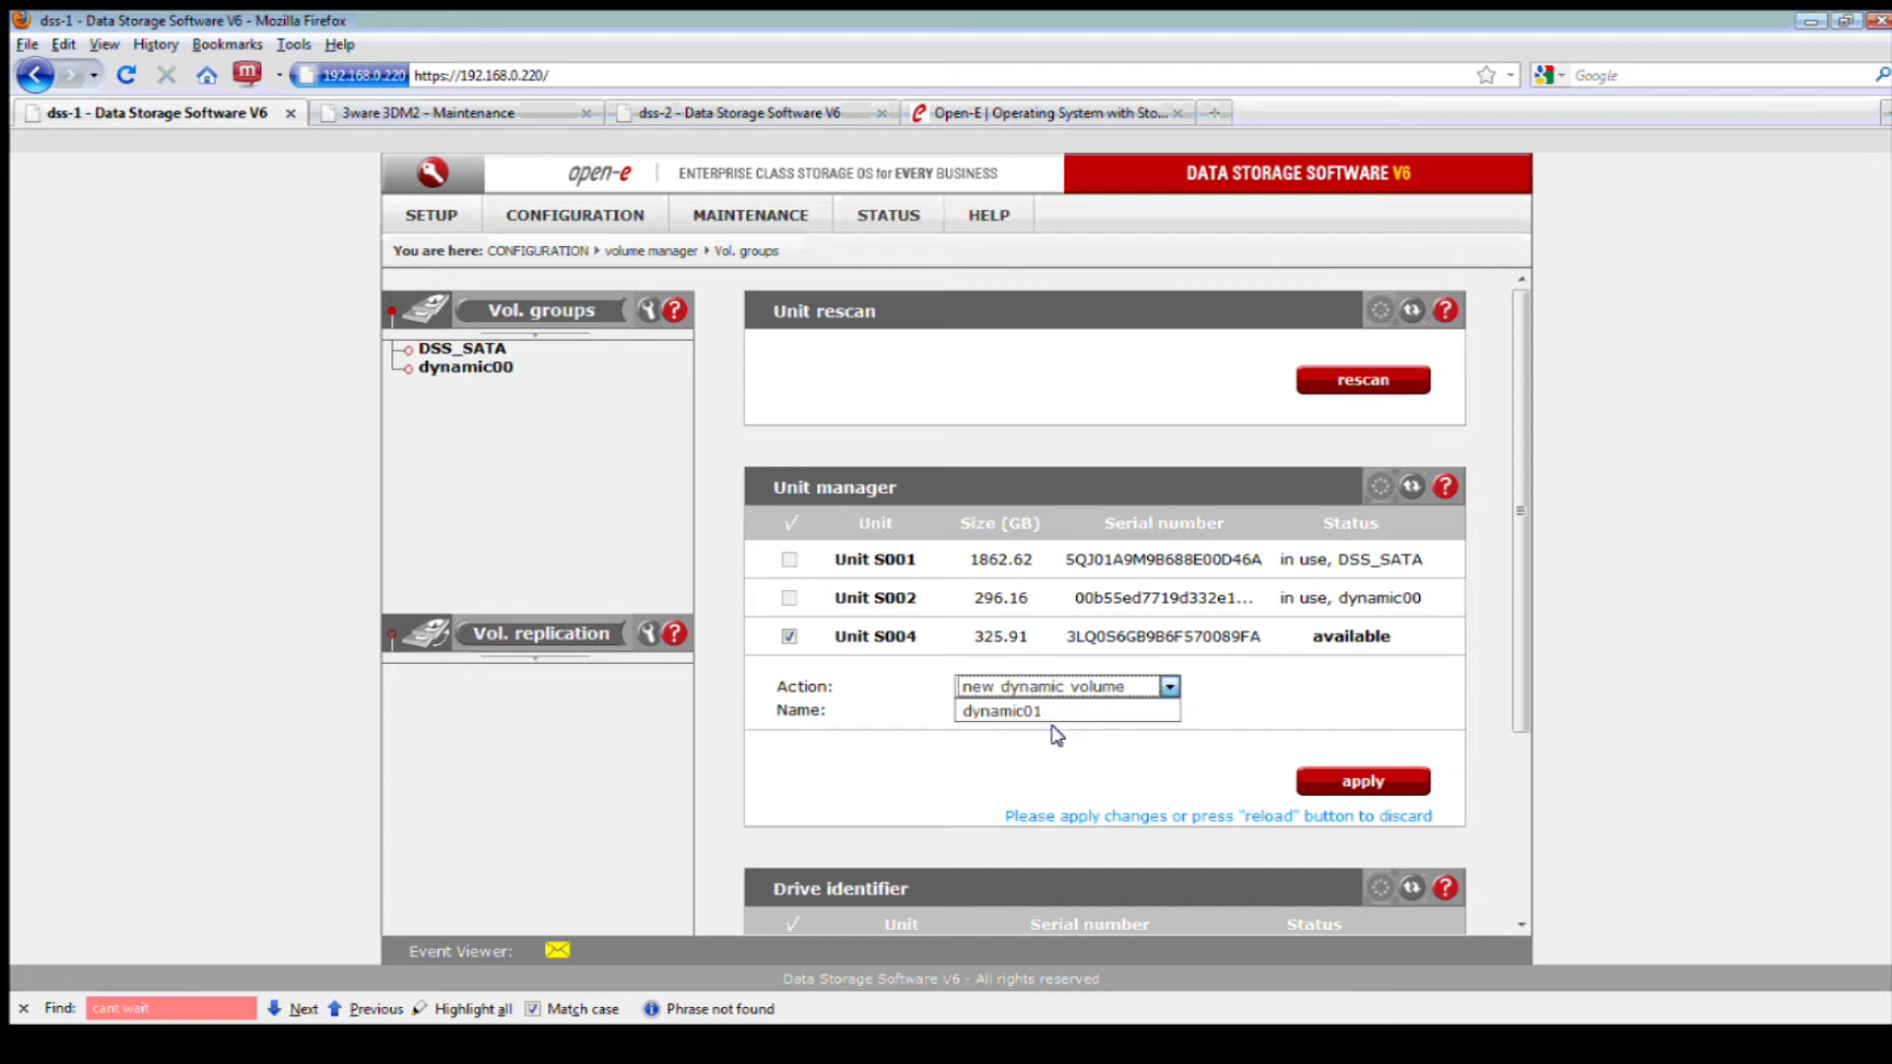
left_click(1366, 782)
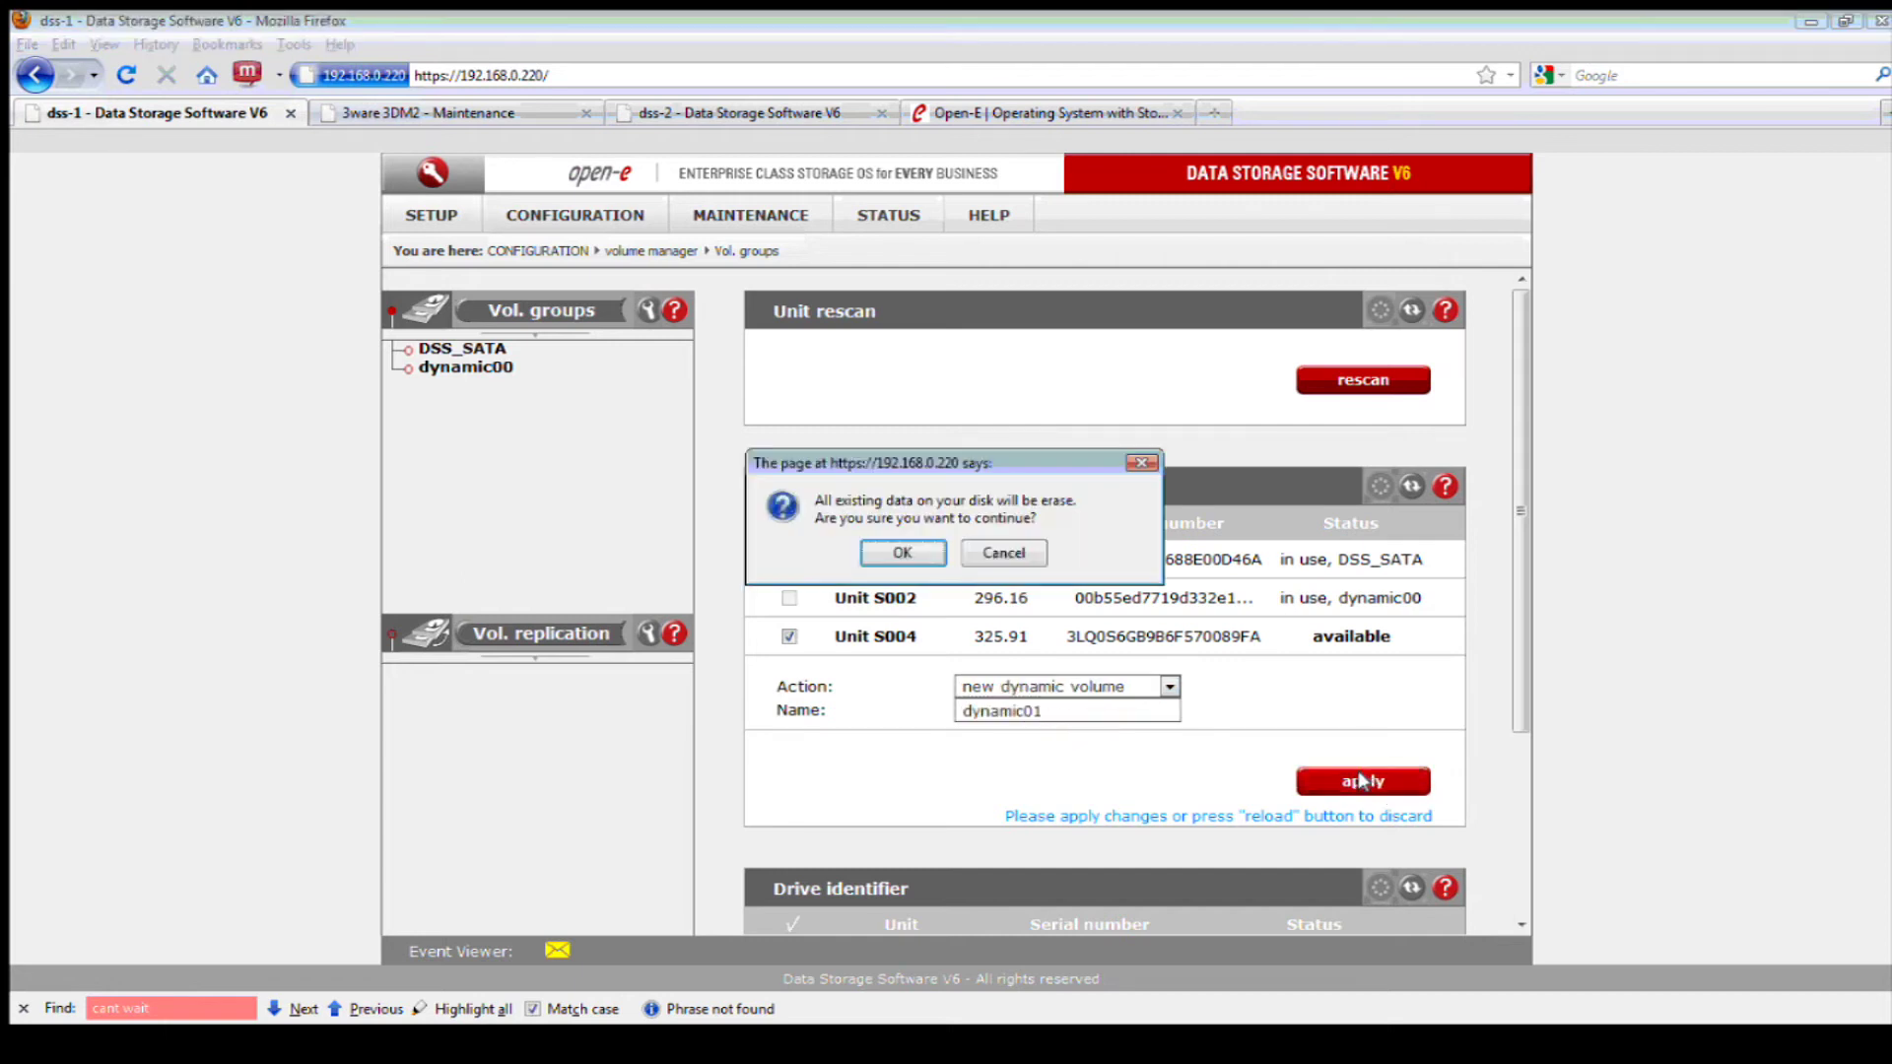
left_click(896, 558)
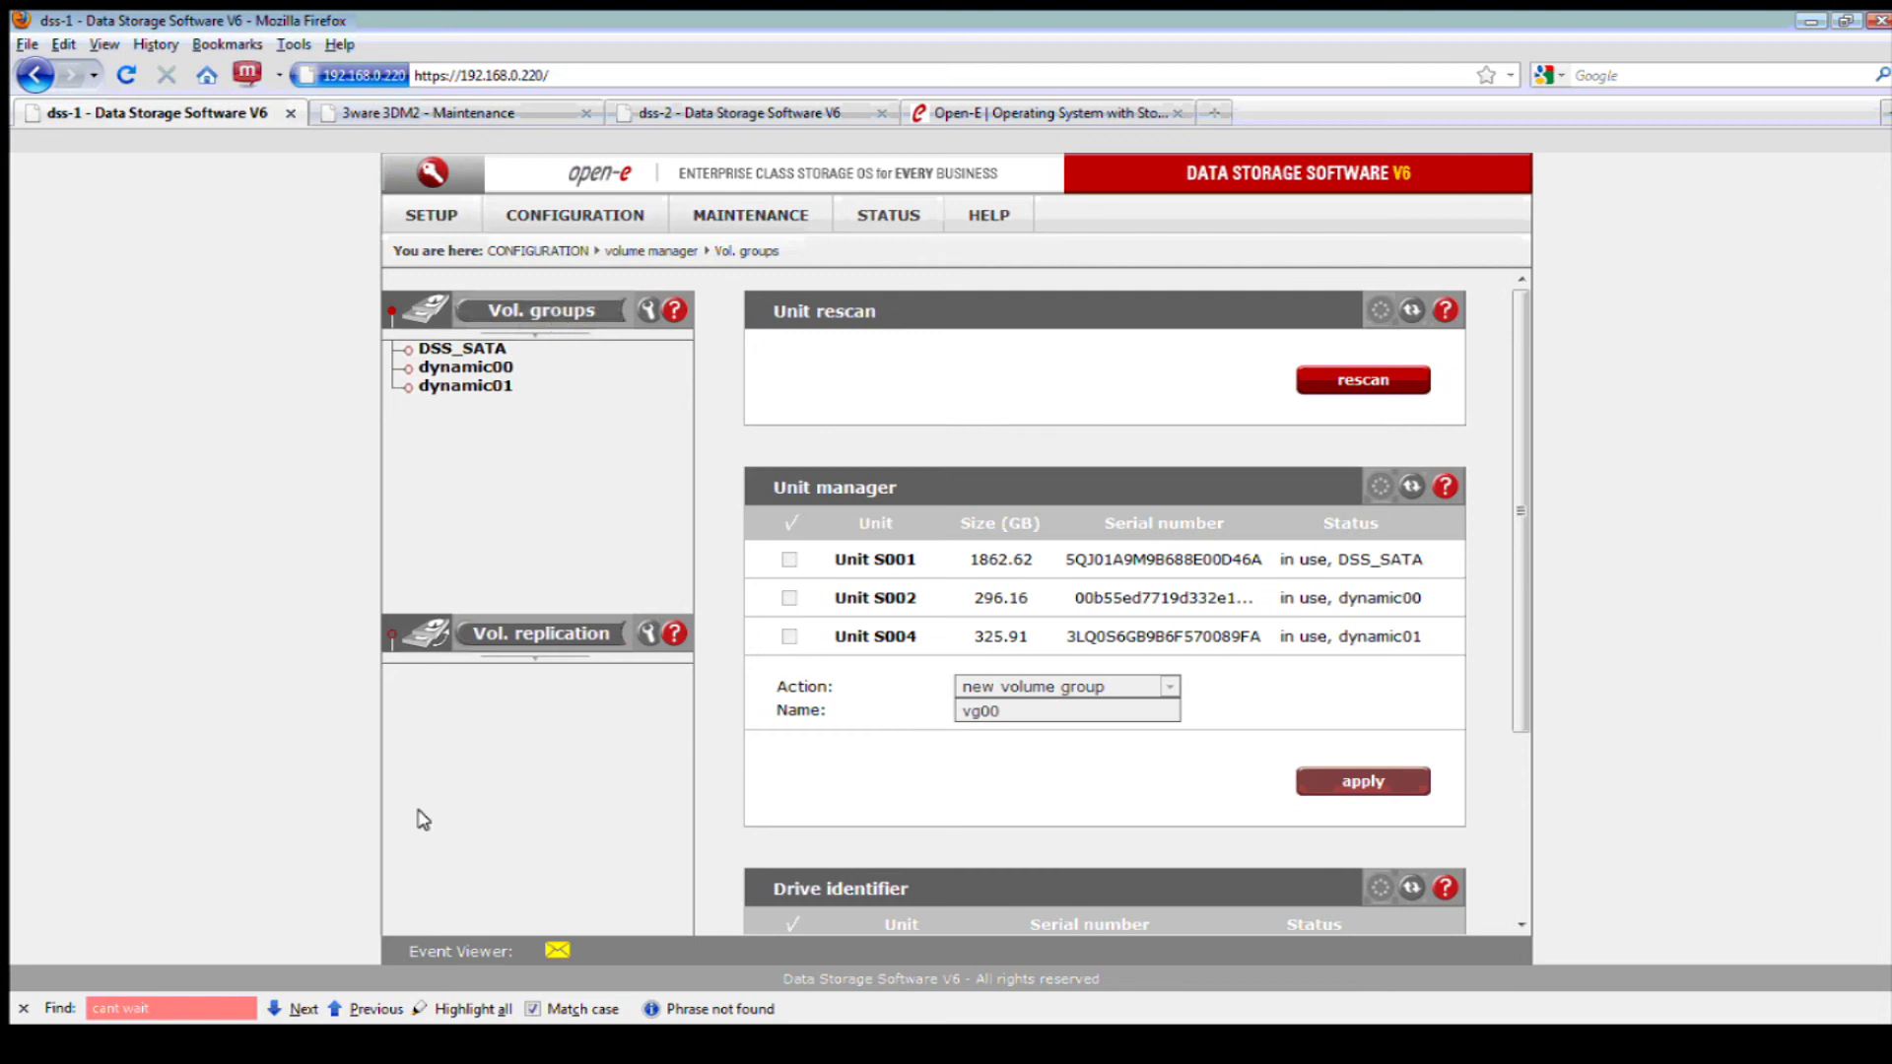
Switch to the PowerPoint presentation, review the rescue mode steps on slide 3 and go on to the closing slide
left_click(443, 1054)
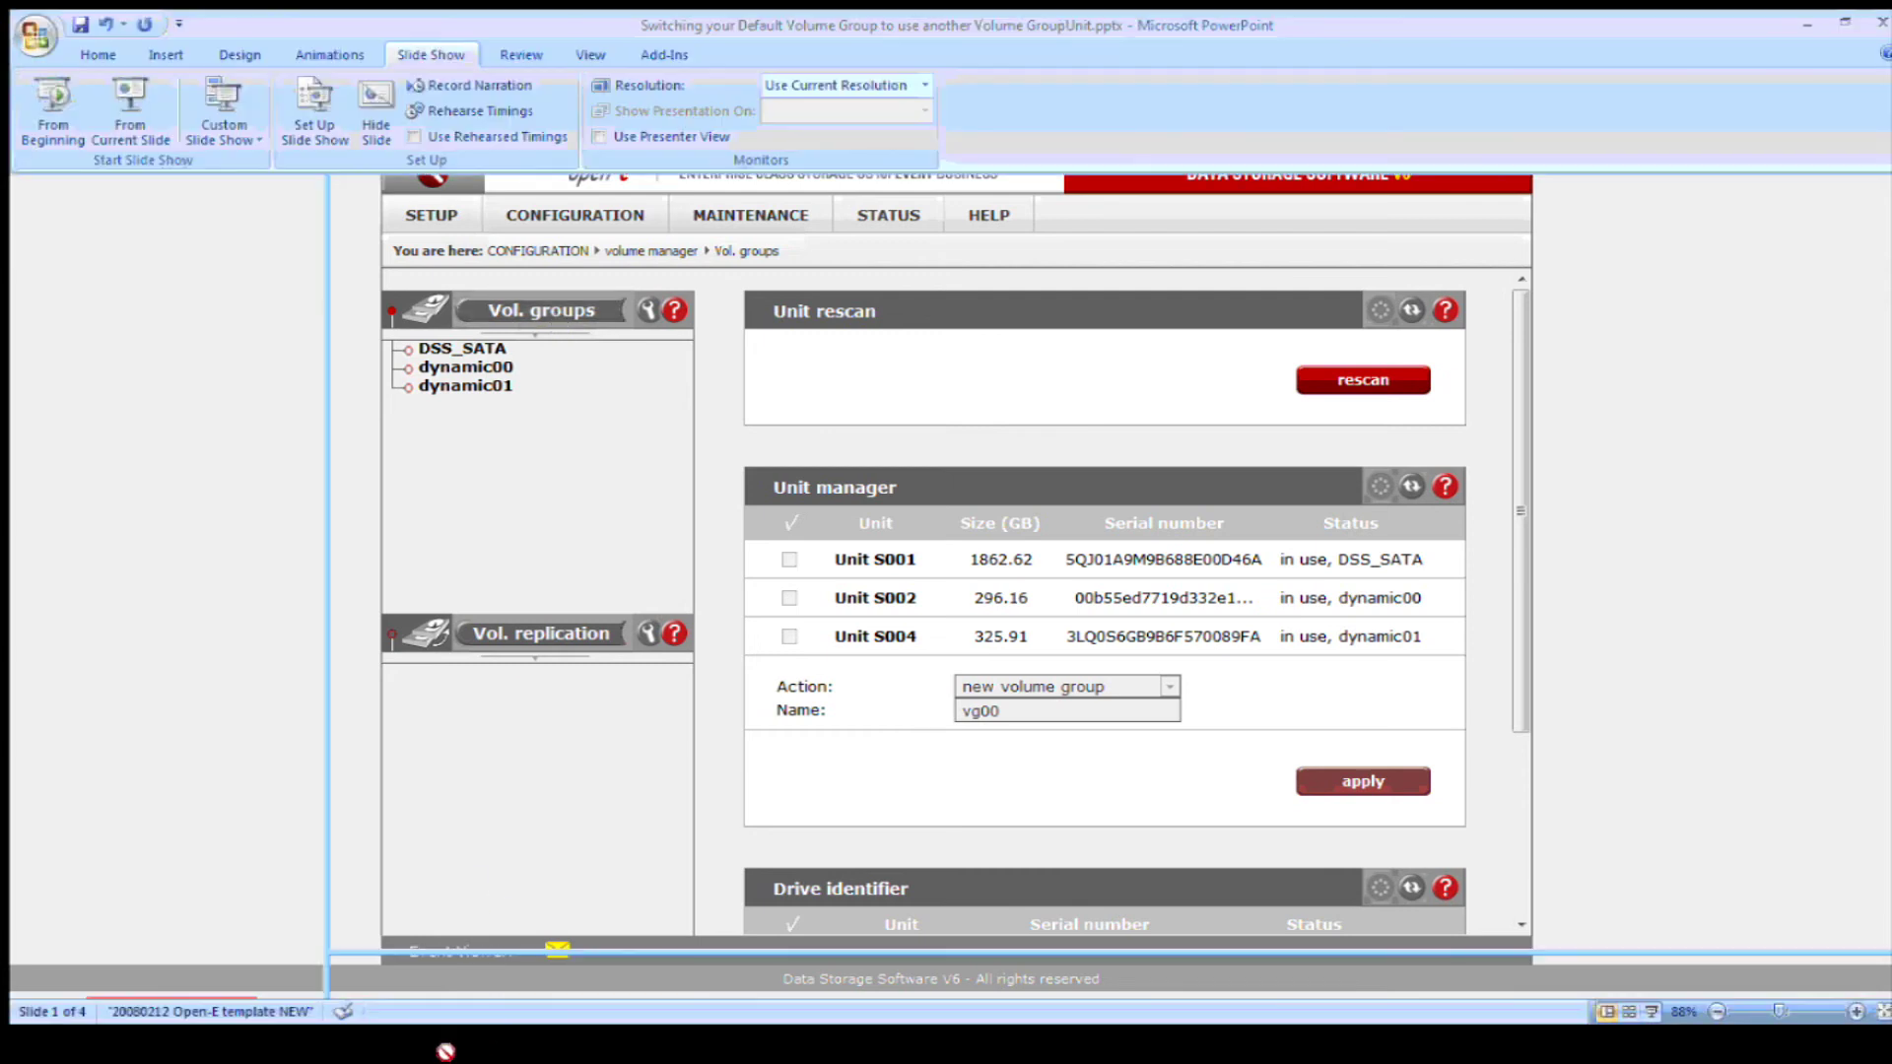
scroll(849, 501, "down", 2)
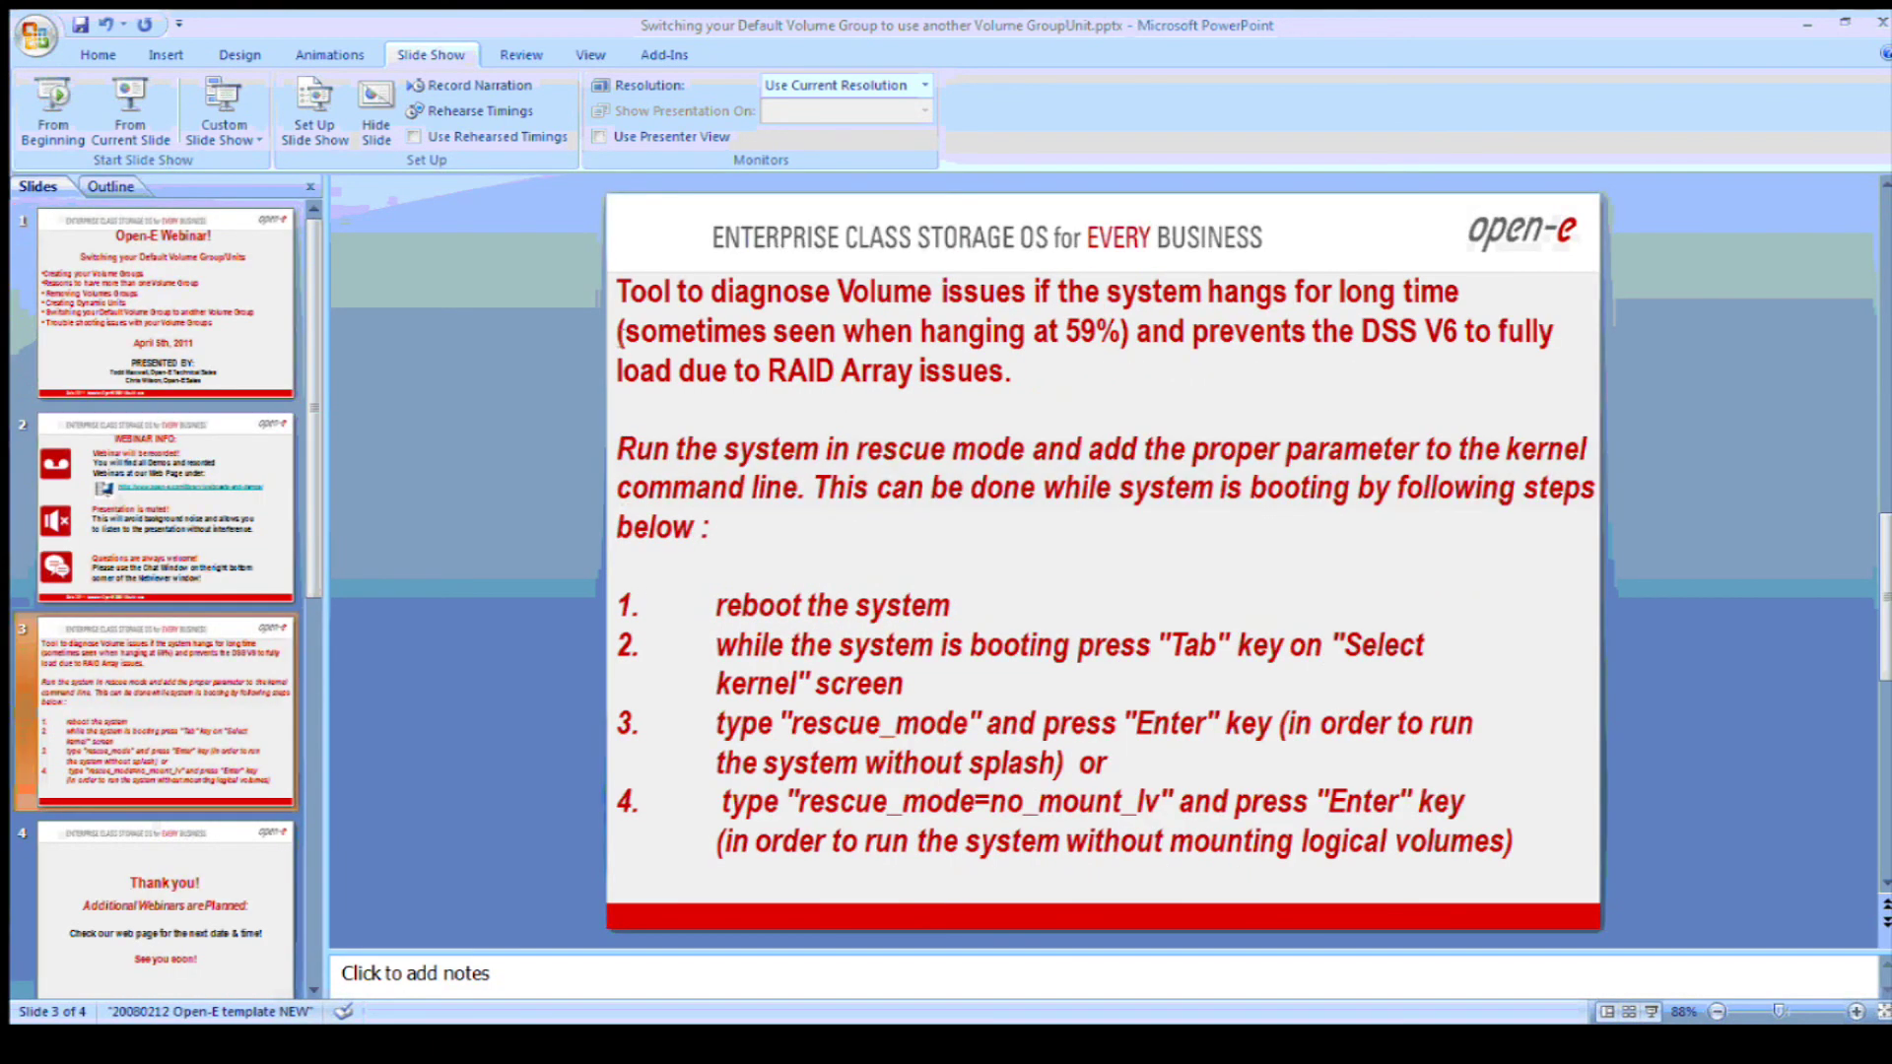
scroll(194, 503, "down", 3)
left_click(194, 504)
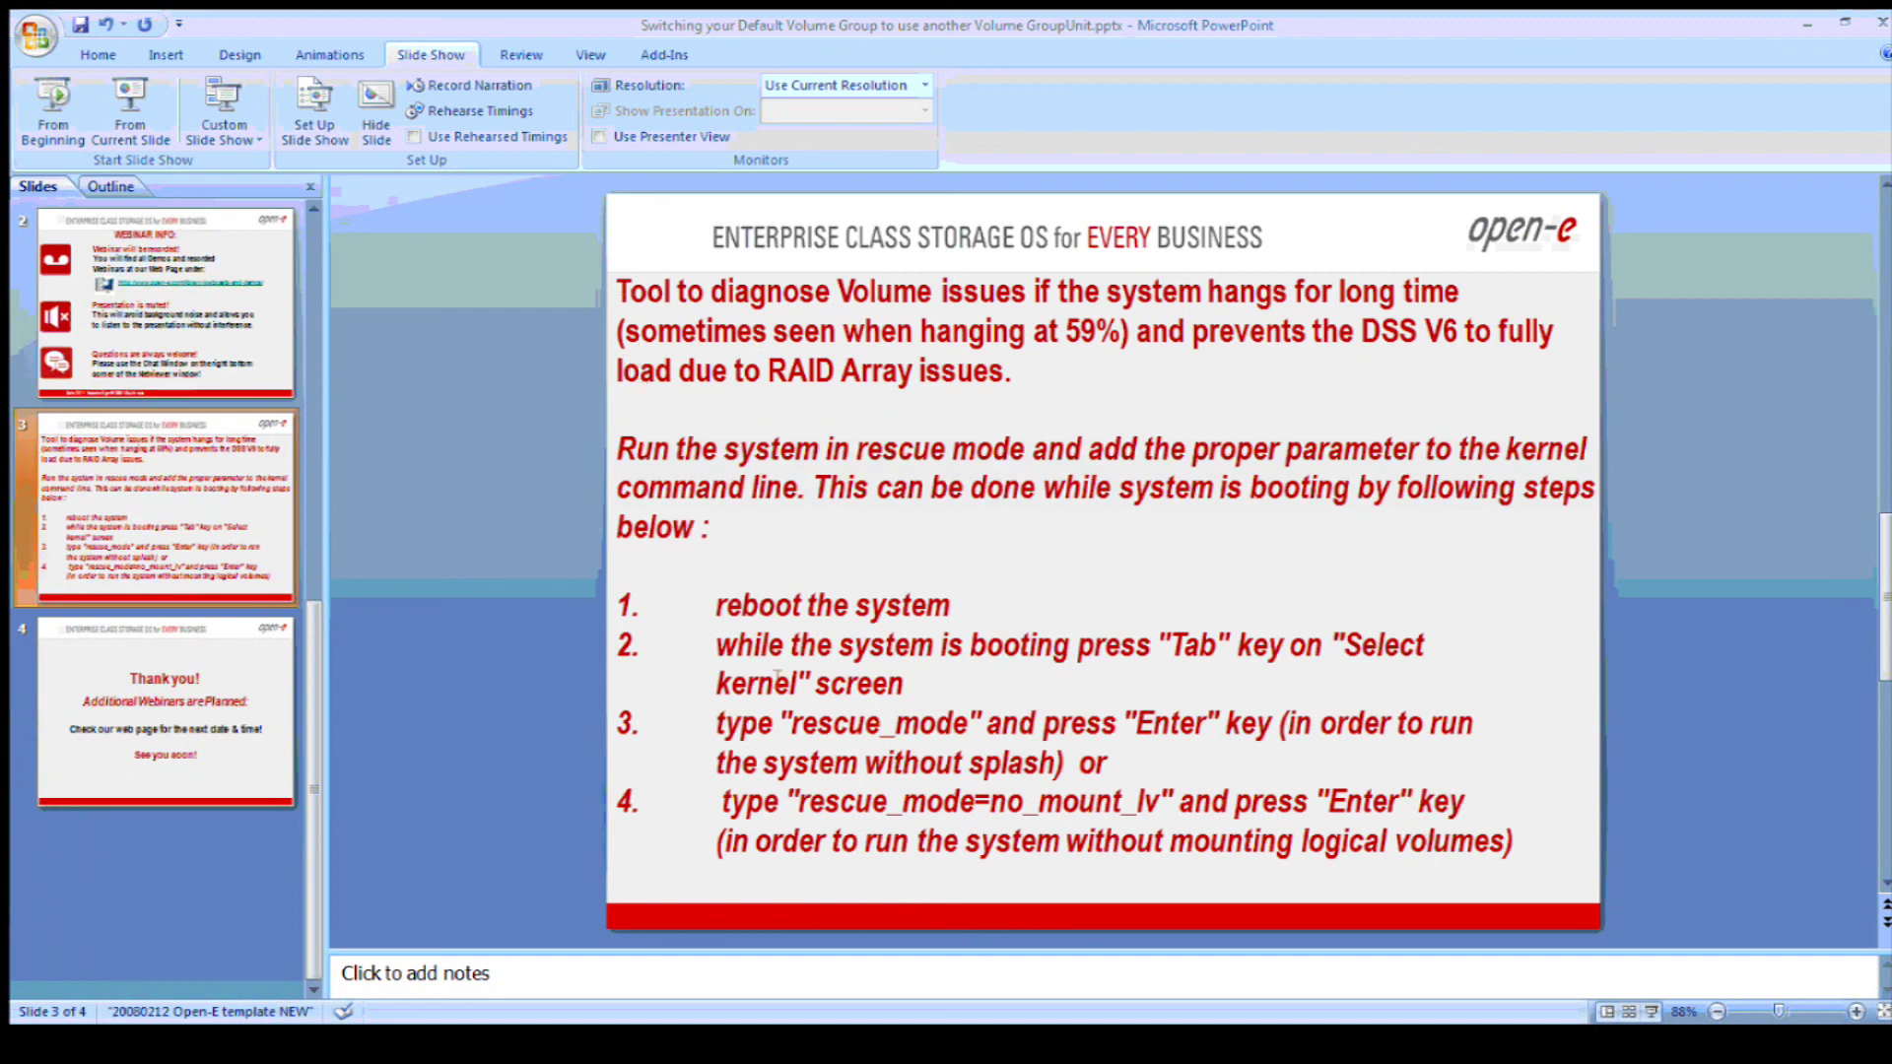
mouse_move(712, 621)
left_mouse_down()
mouse_move(1257, 823)
mouse_move(1521, 843)
left_mouse_up()
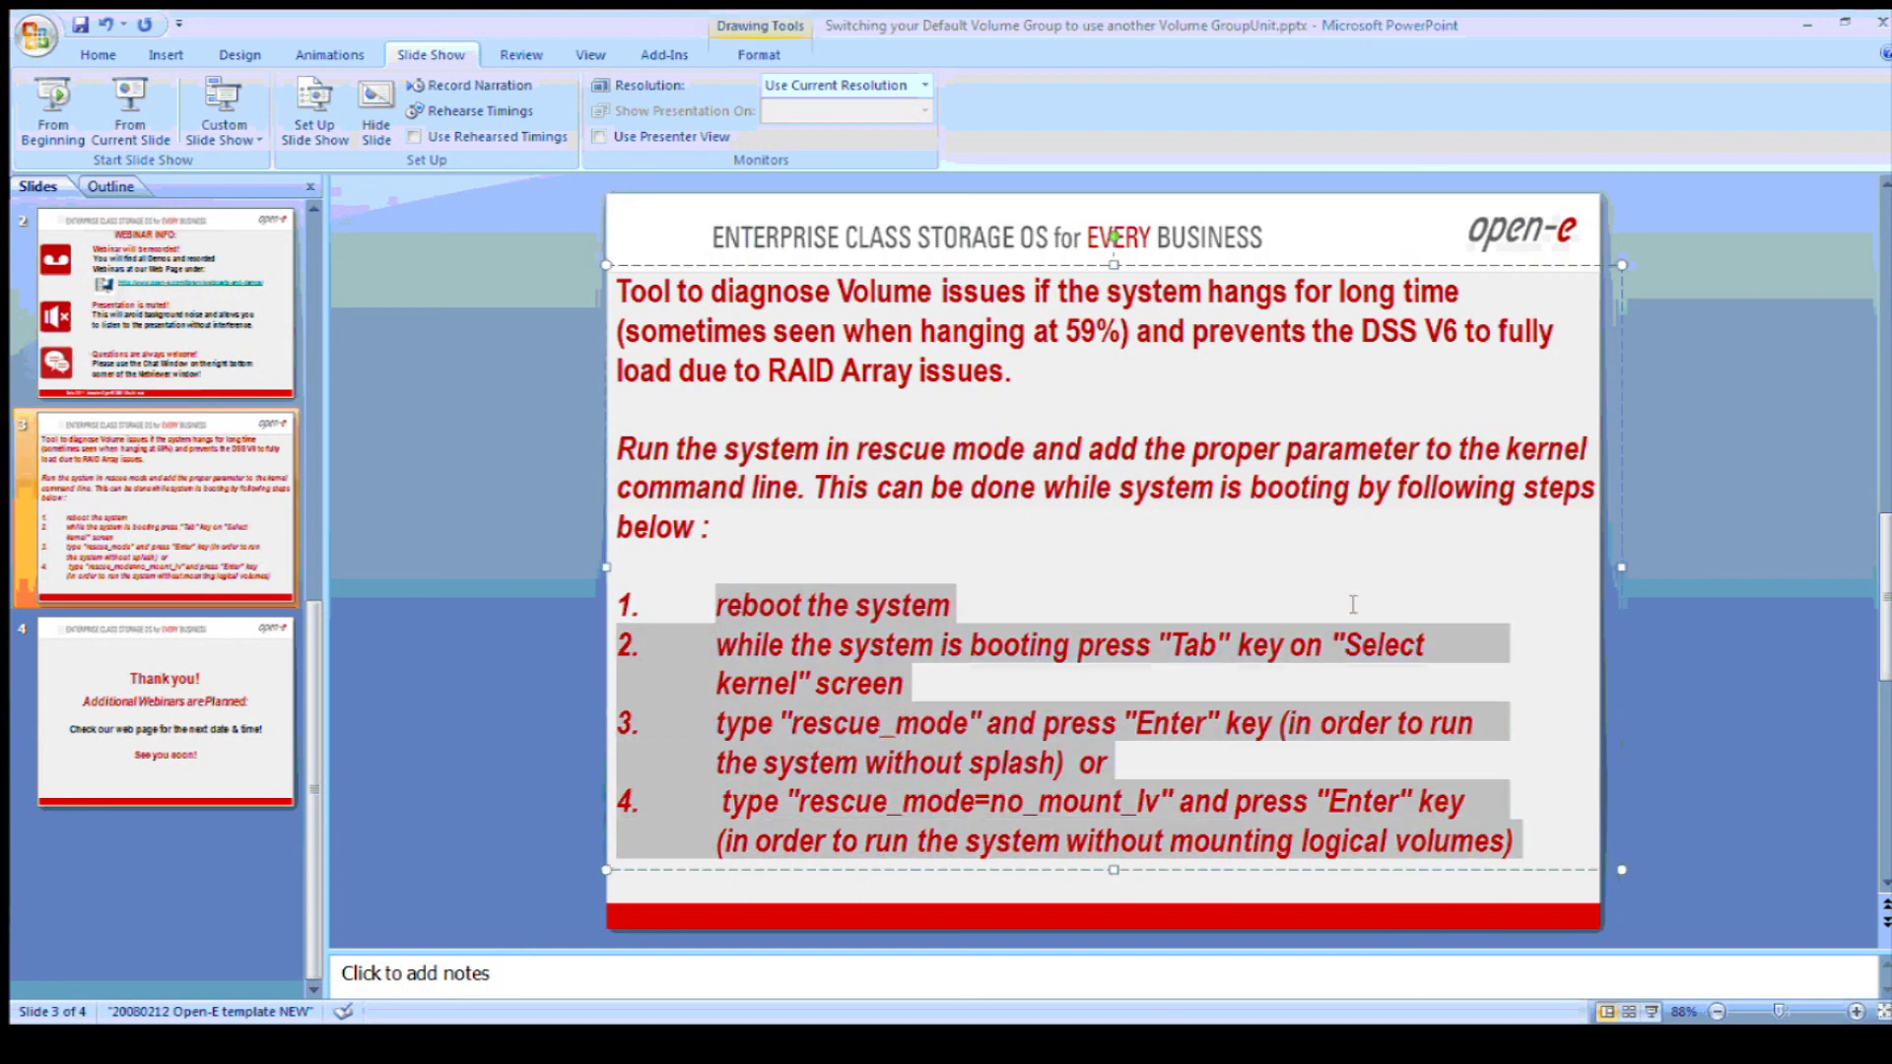
left_click(1325, 581)
scroll(1333, 512, "down", 1)
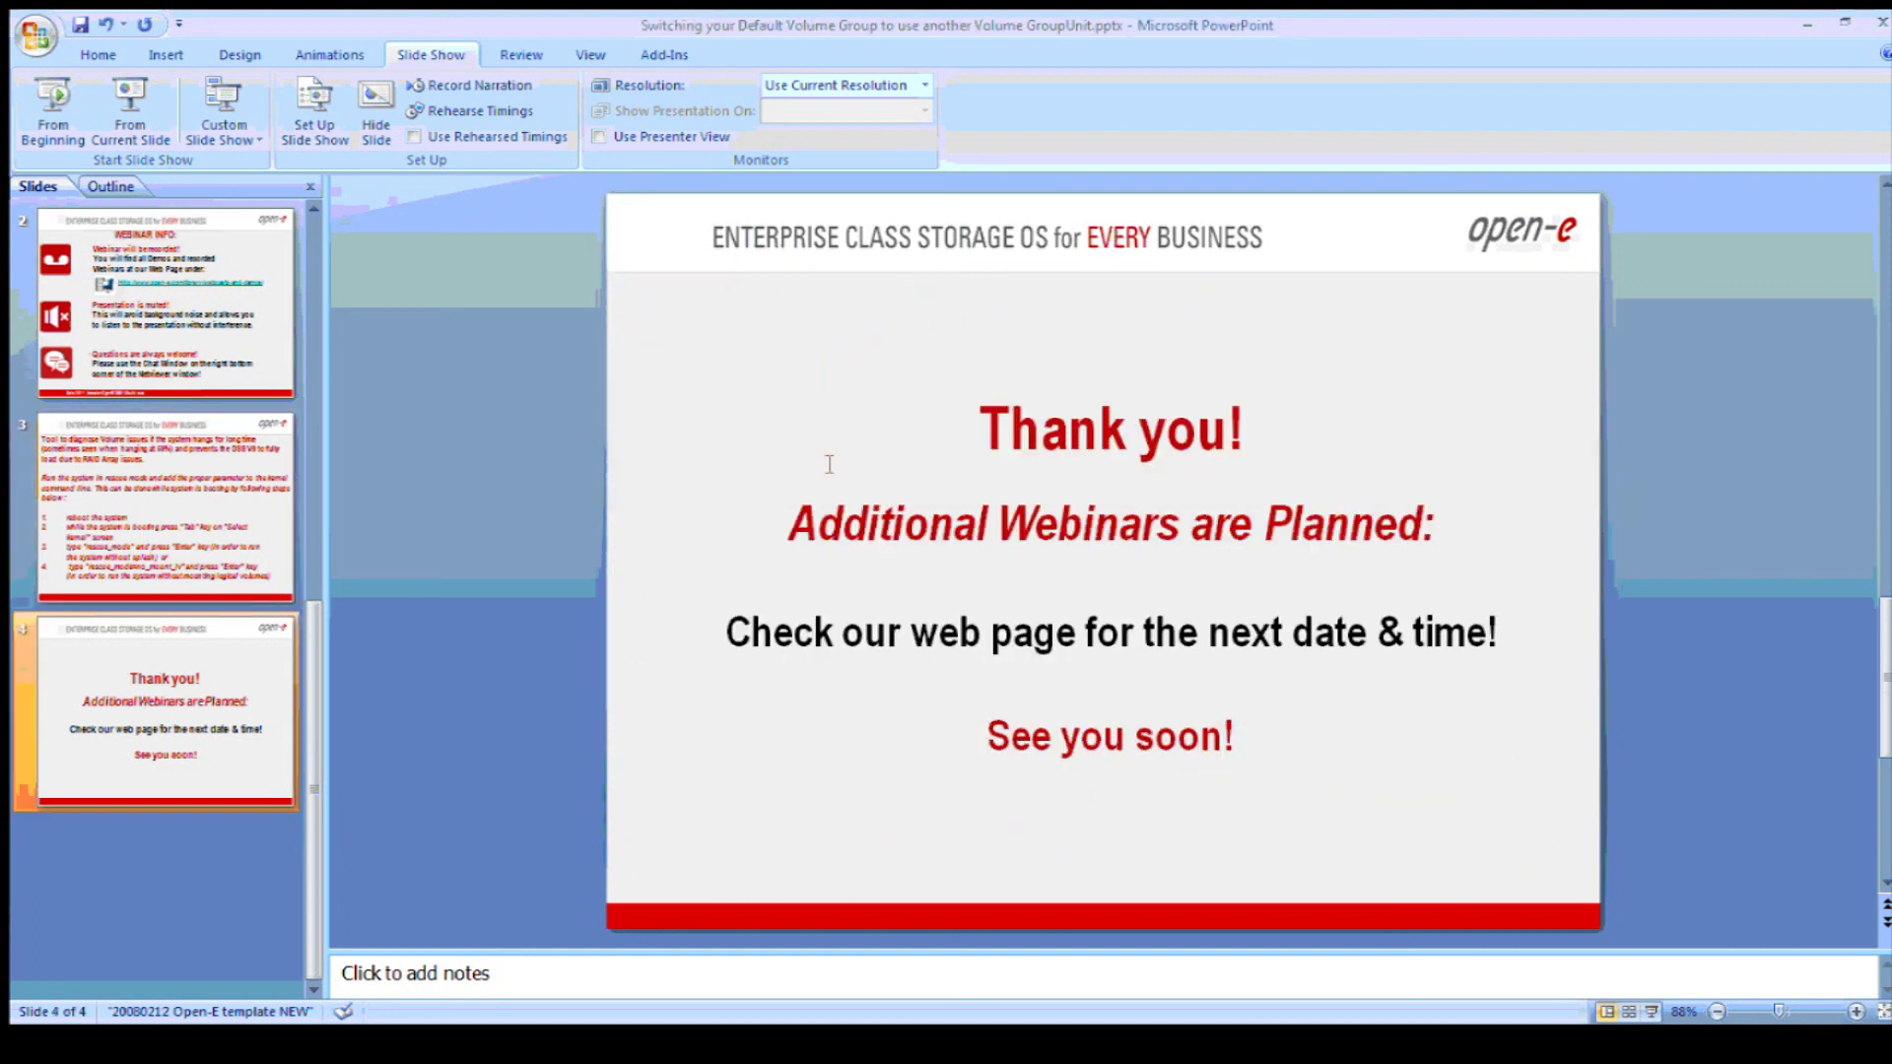